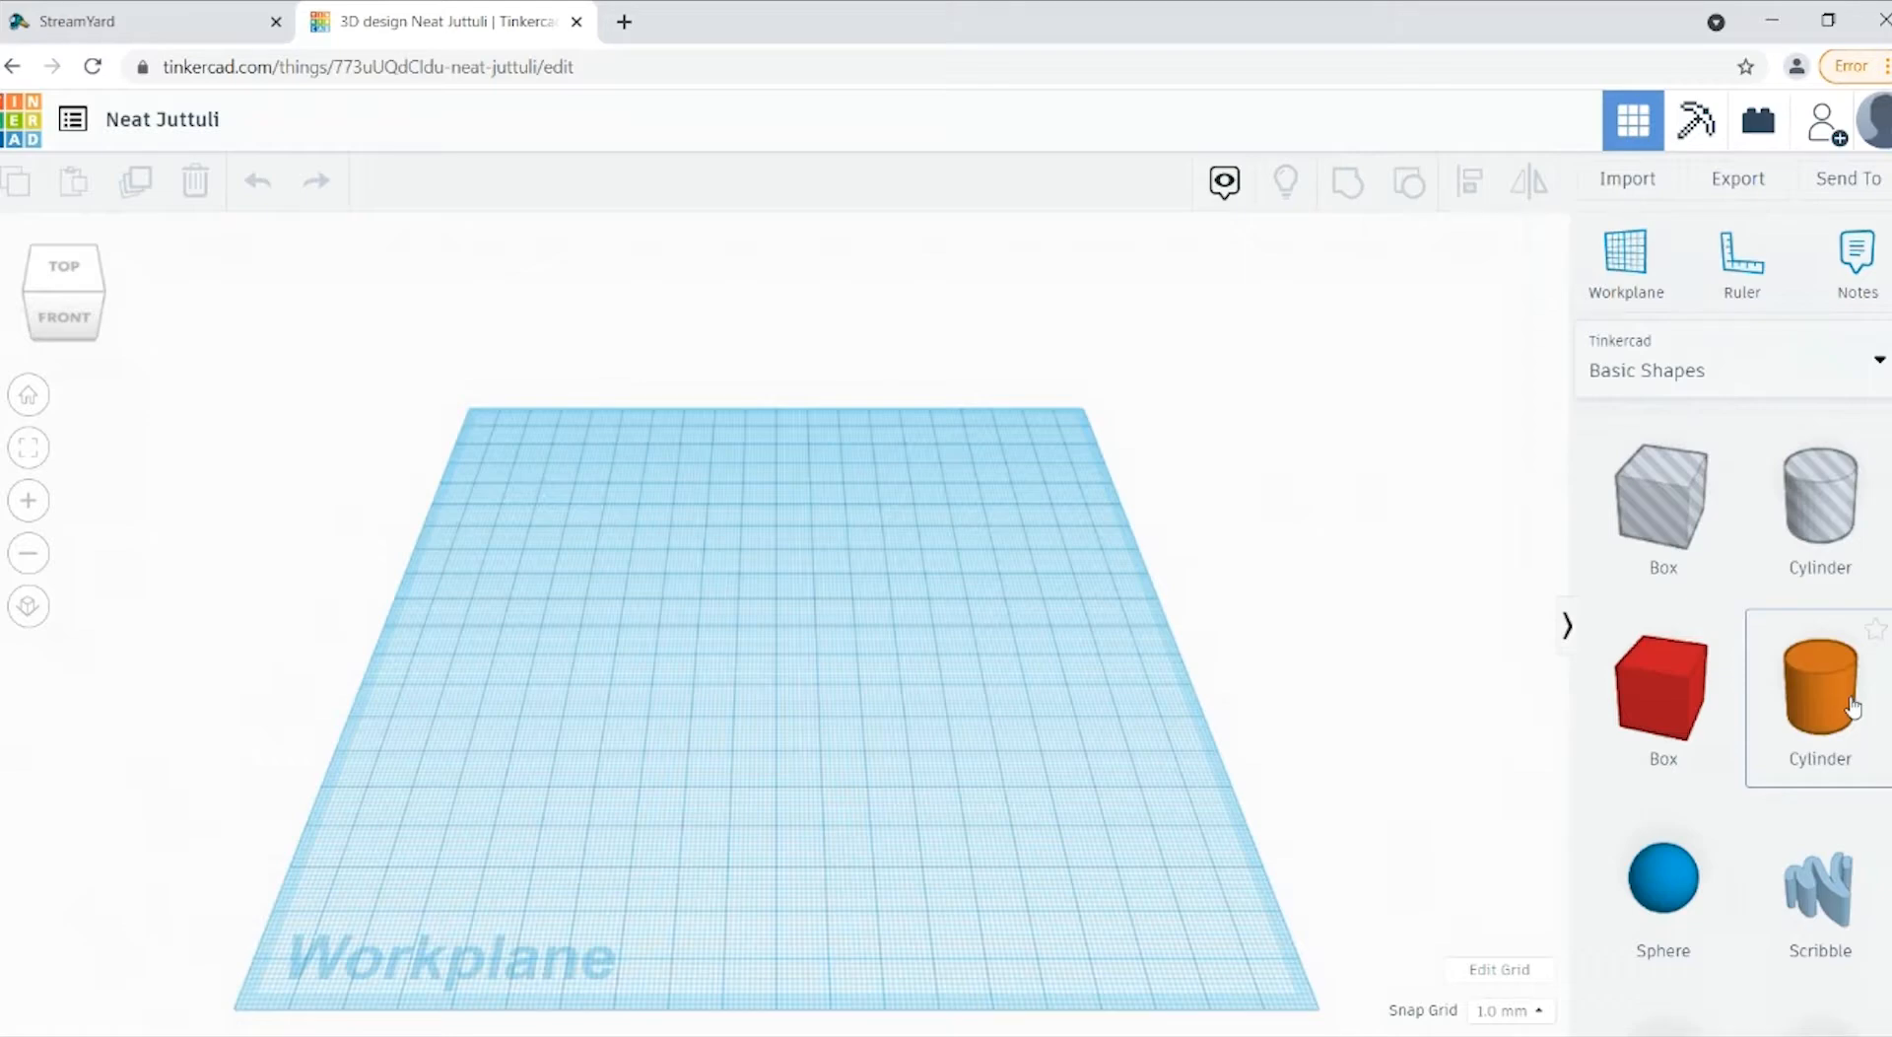
Step: Add a solid cylinder, 60 mm long and 60 mm wide, and move it toward the middle of the workplane
left_click_drag(1853, 707, 727, 693)
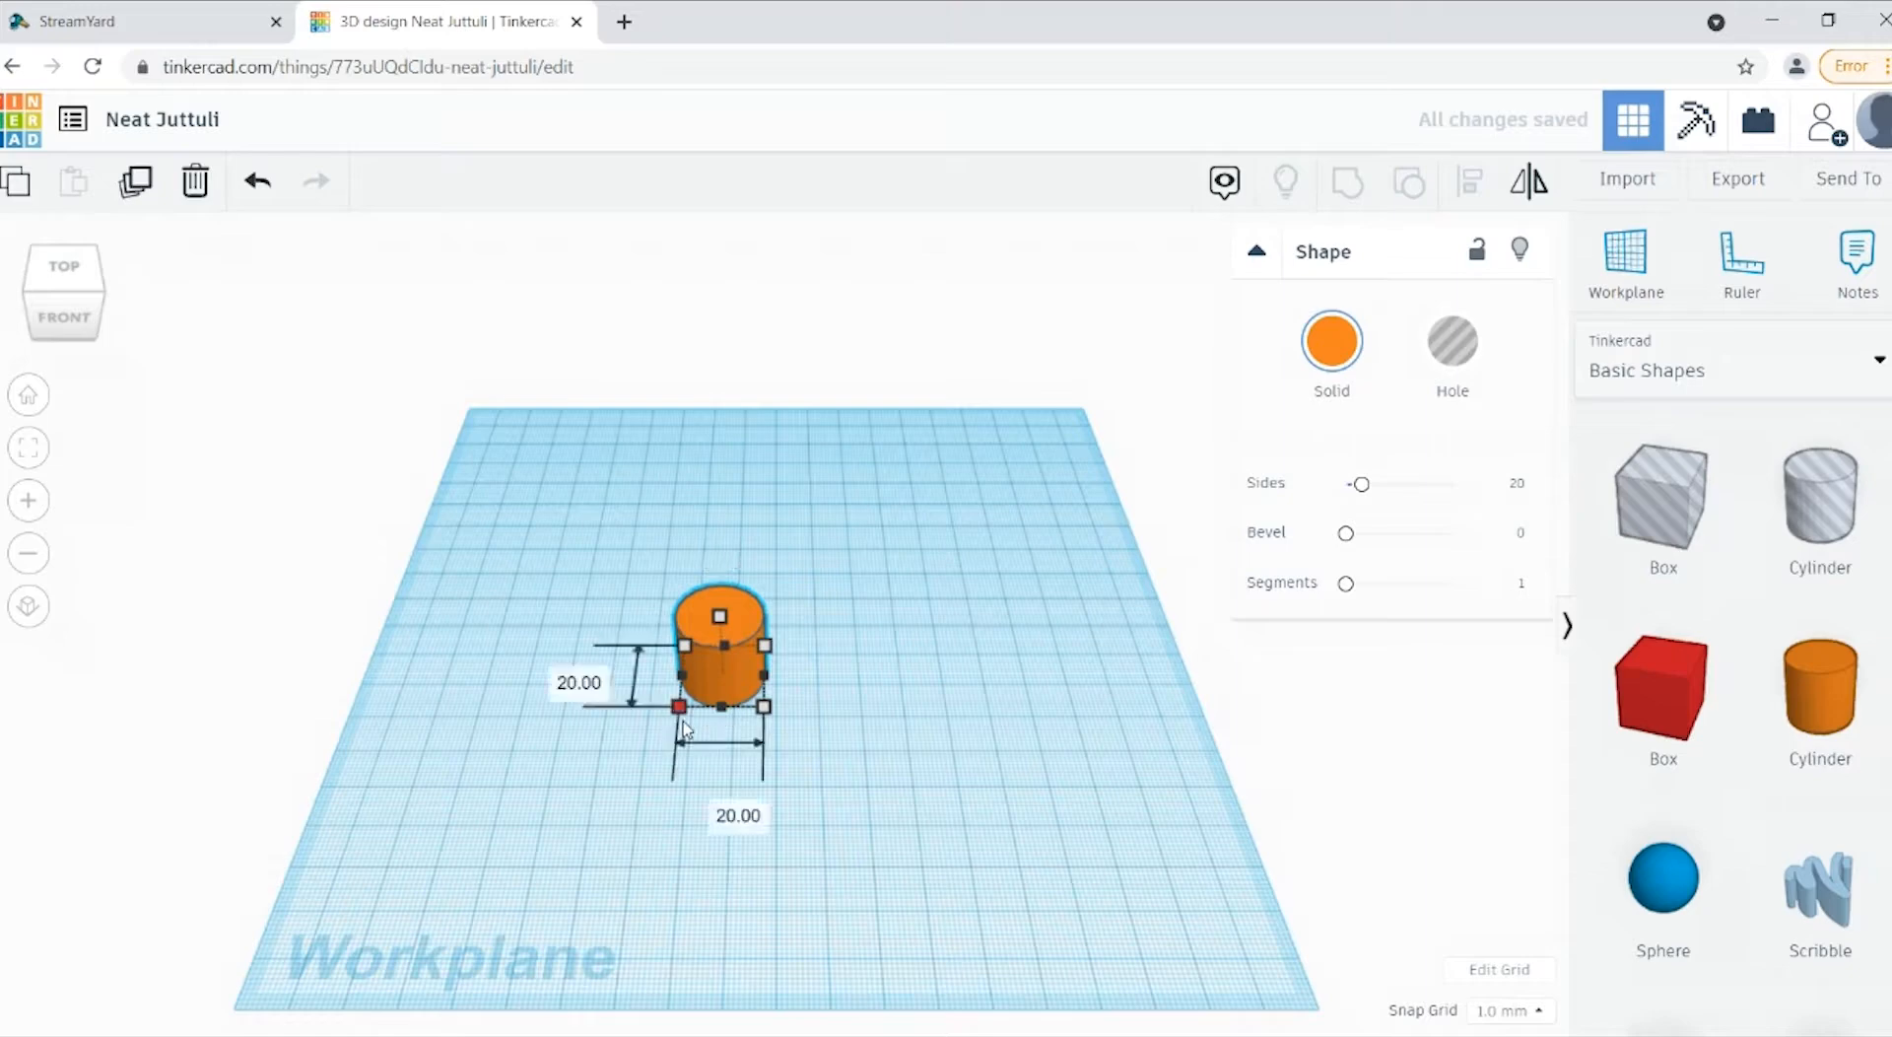
left_click(557, 683)
type("60")
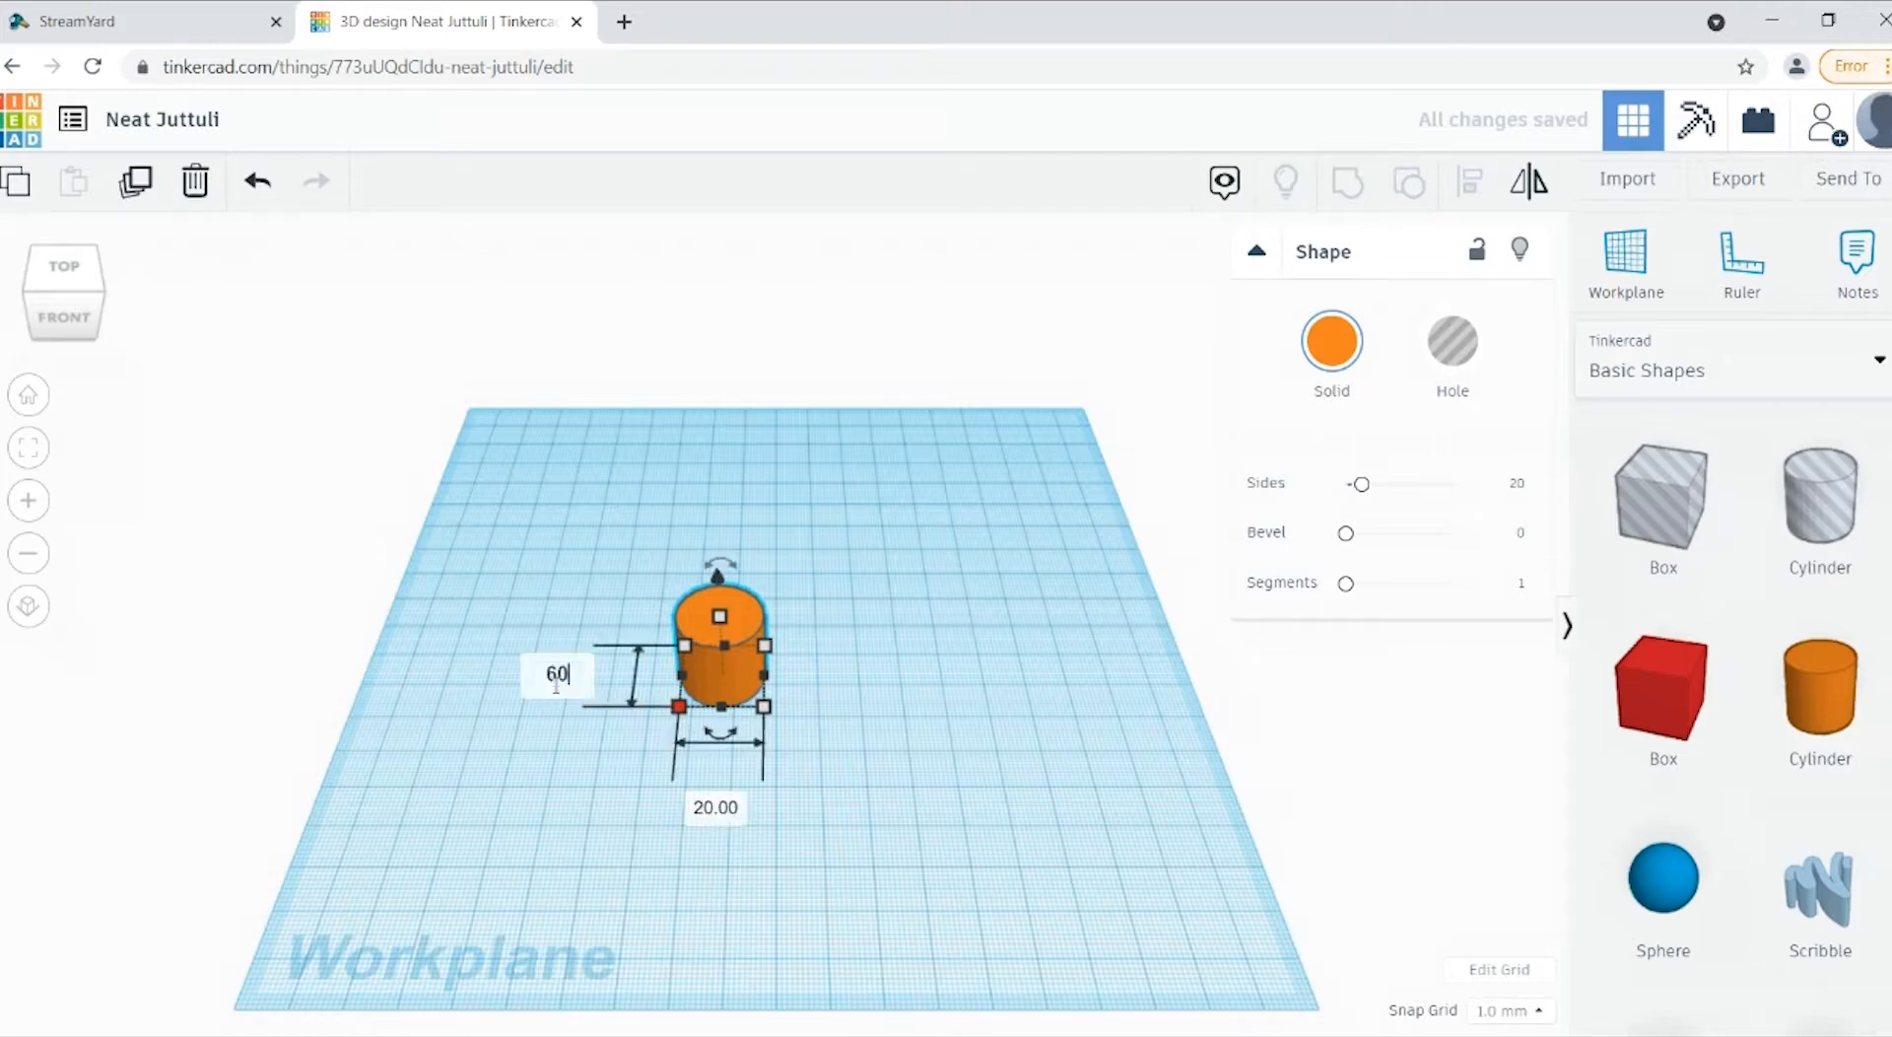
key("Return")
left_click(720, 976)
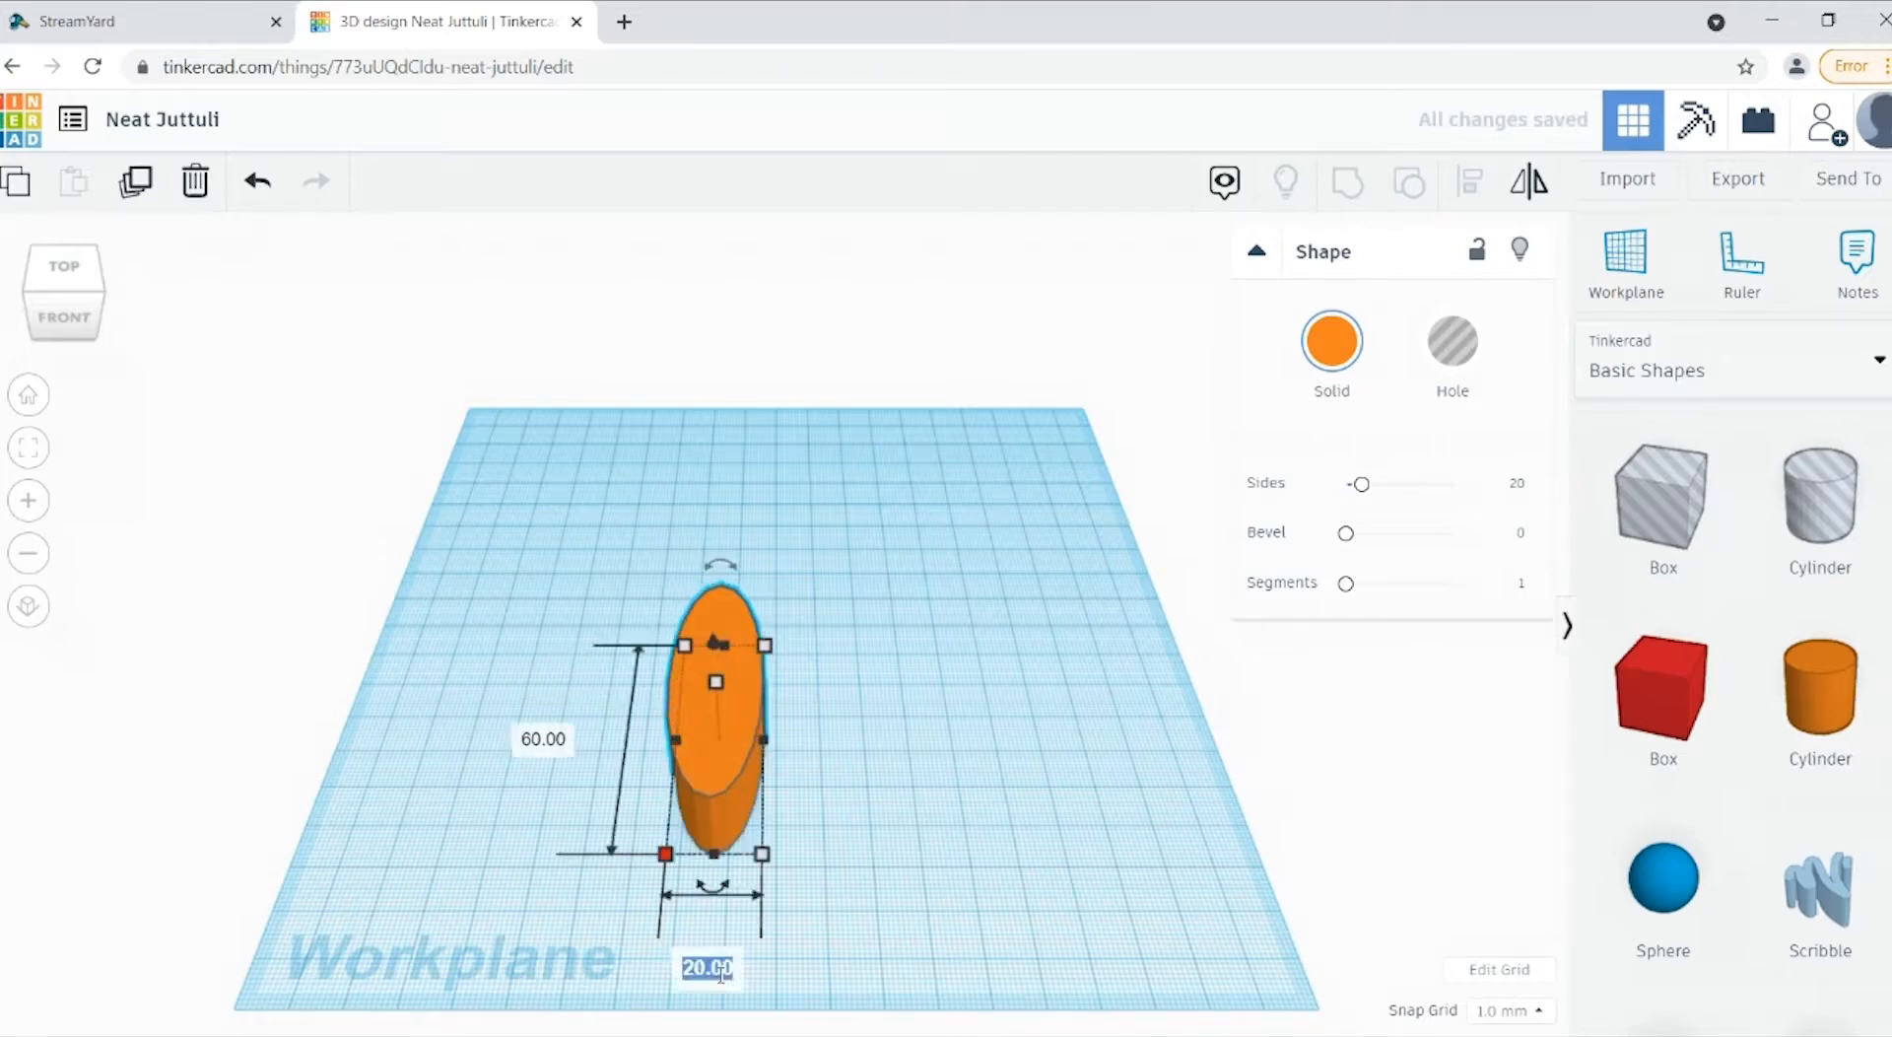
type("60")
key("Return")
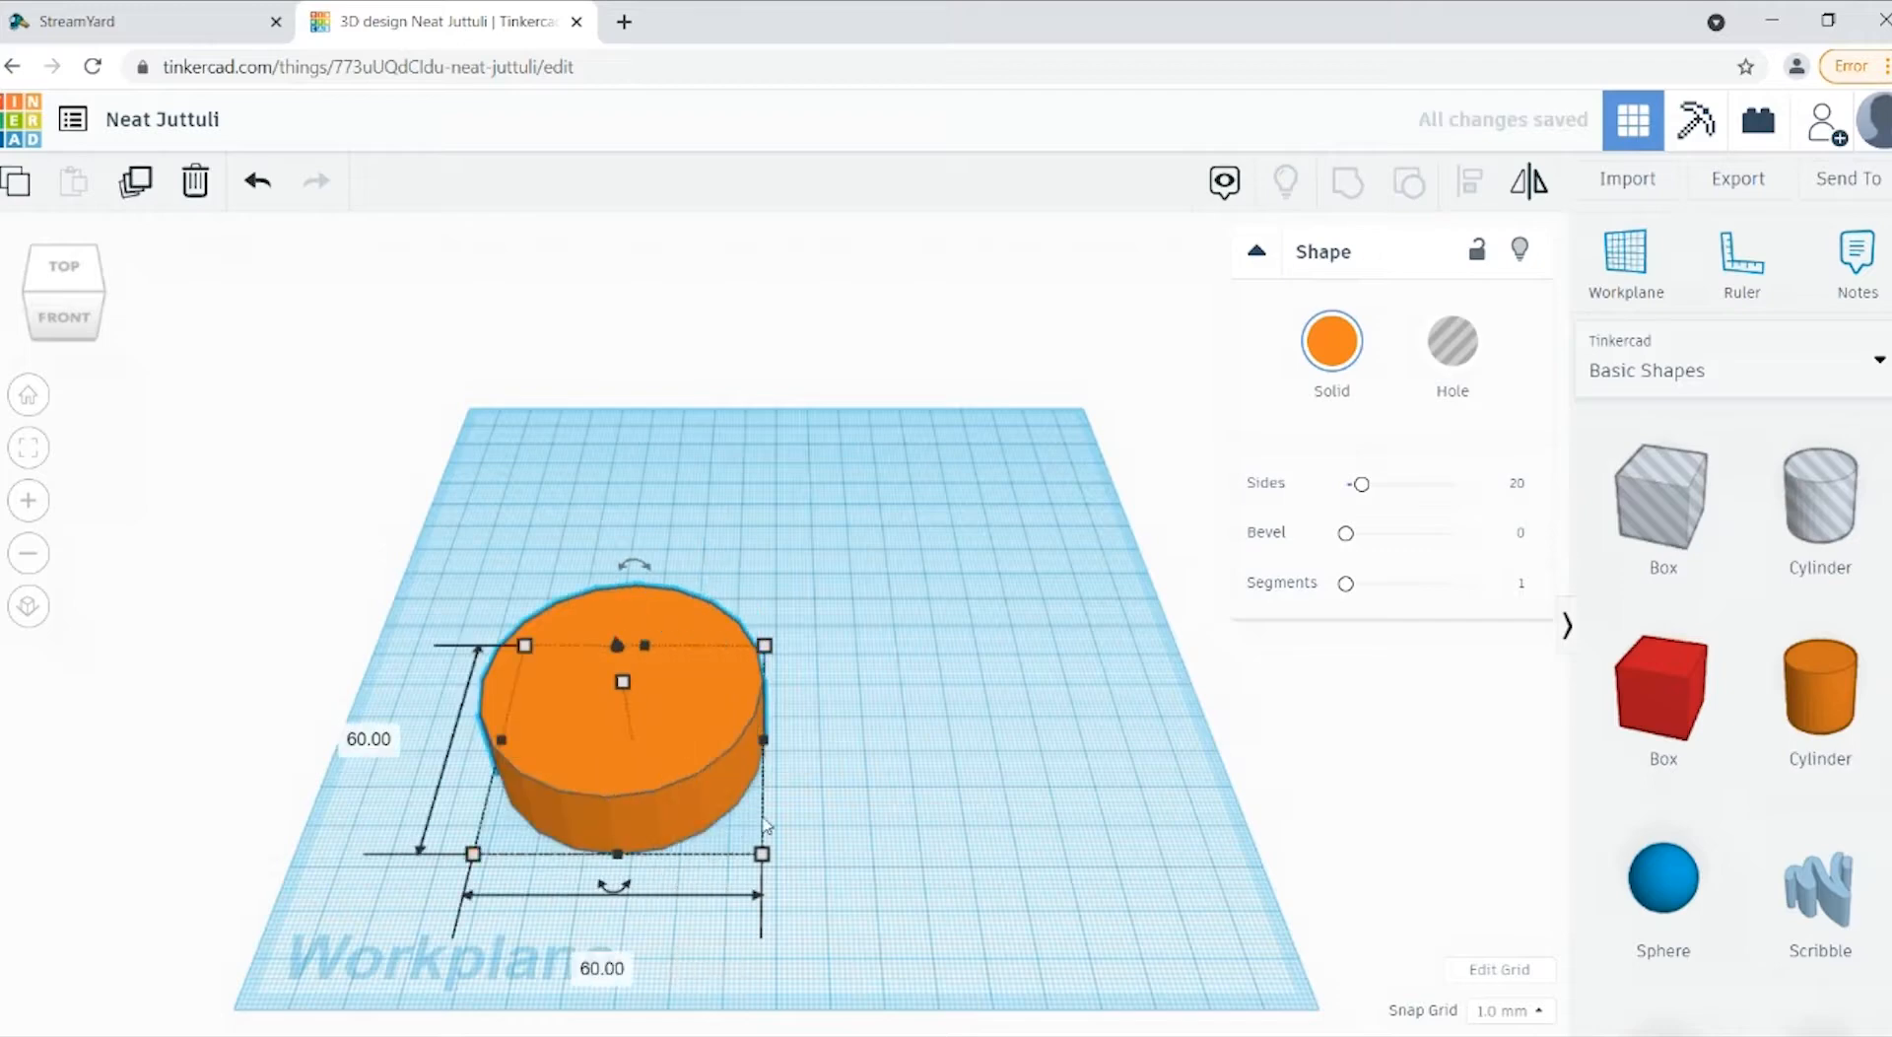
left_click_drag(719, 760, 844, 698)
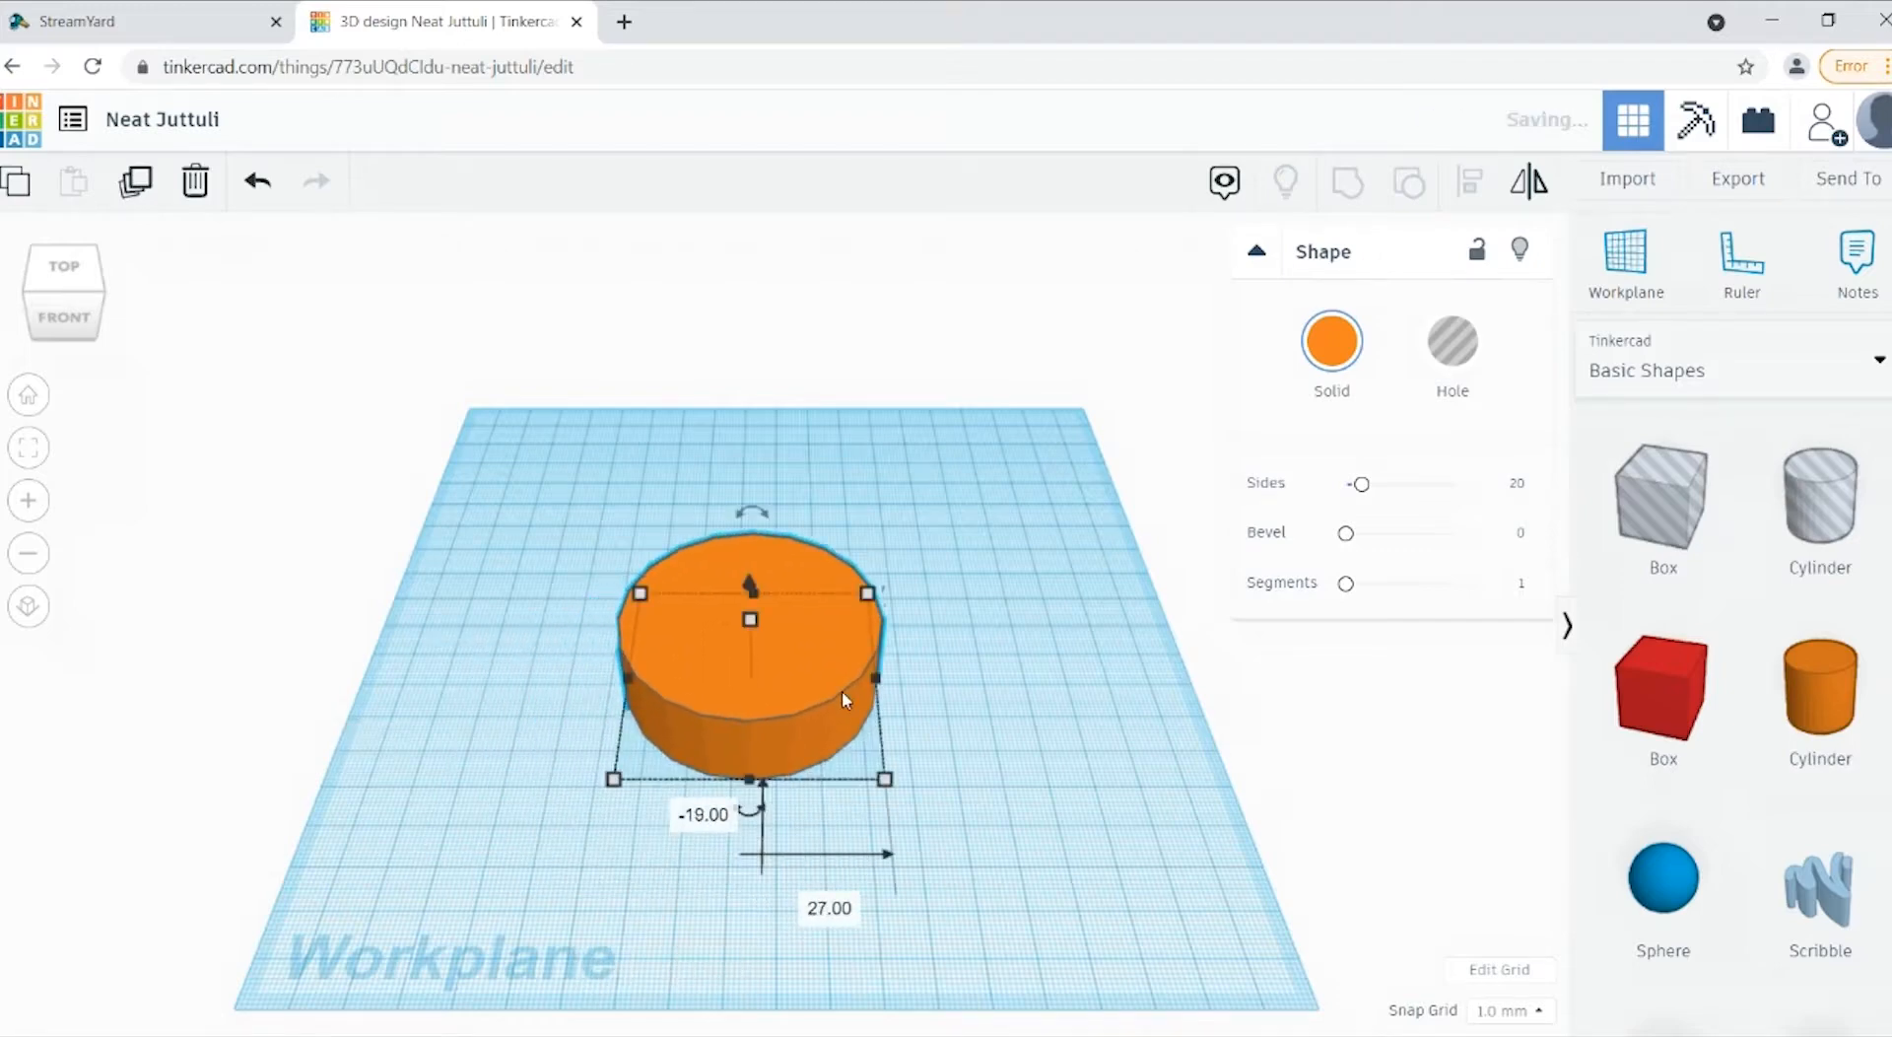
left_click(1182, 811)
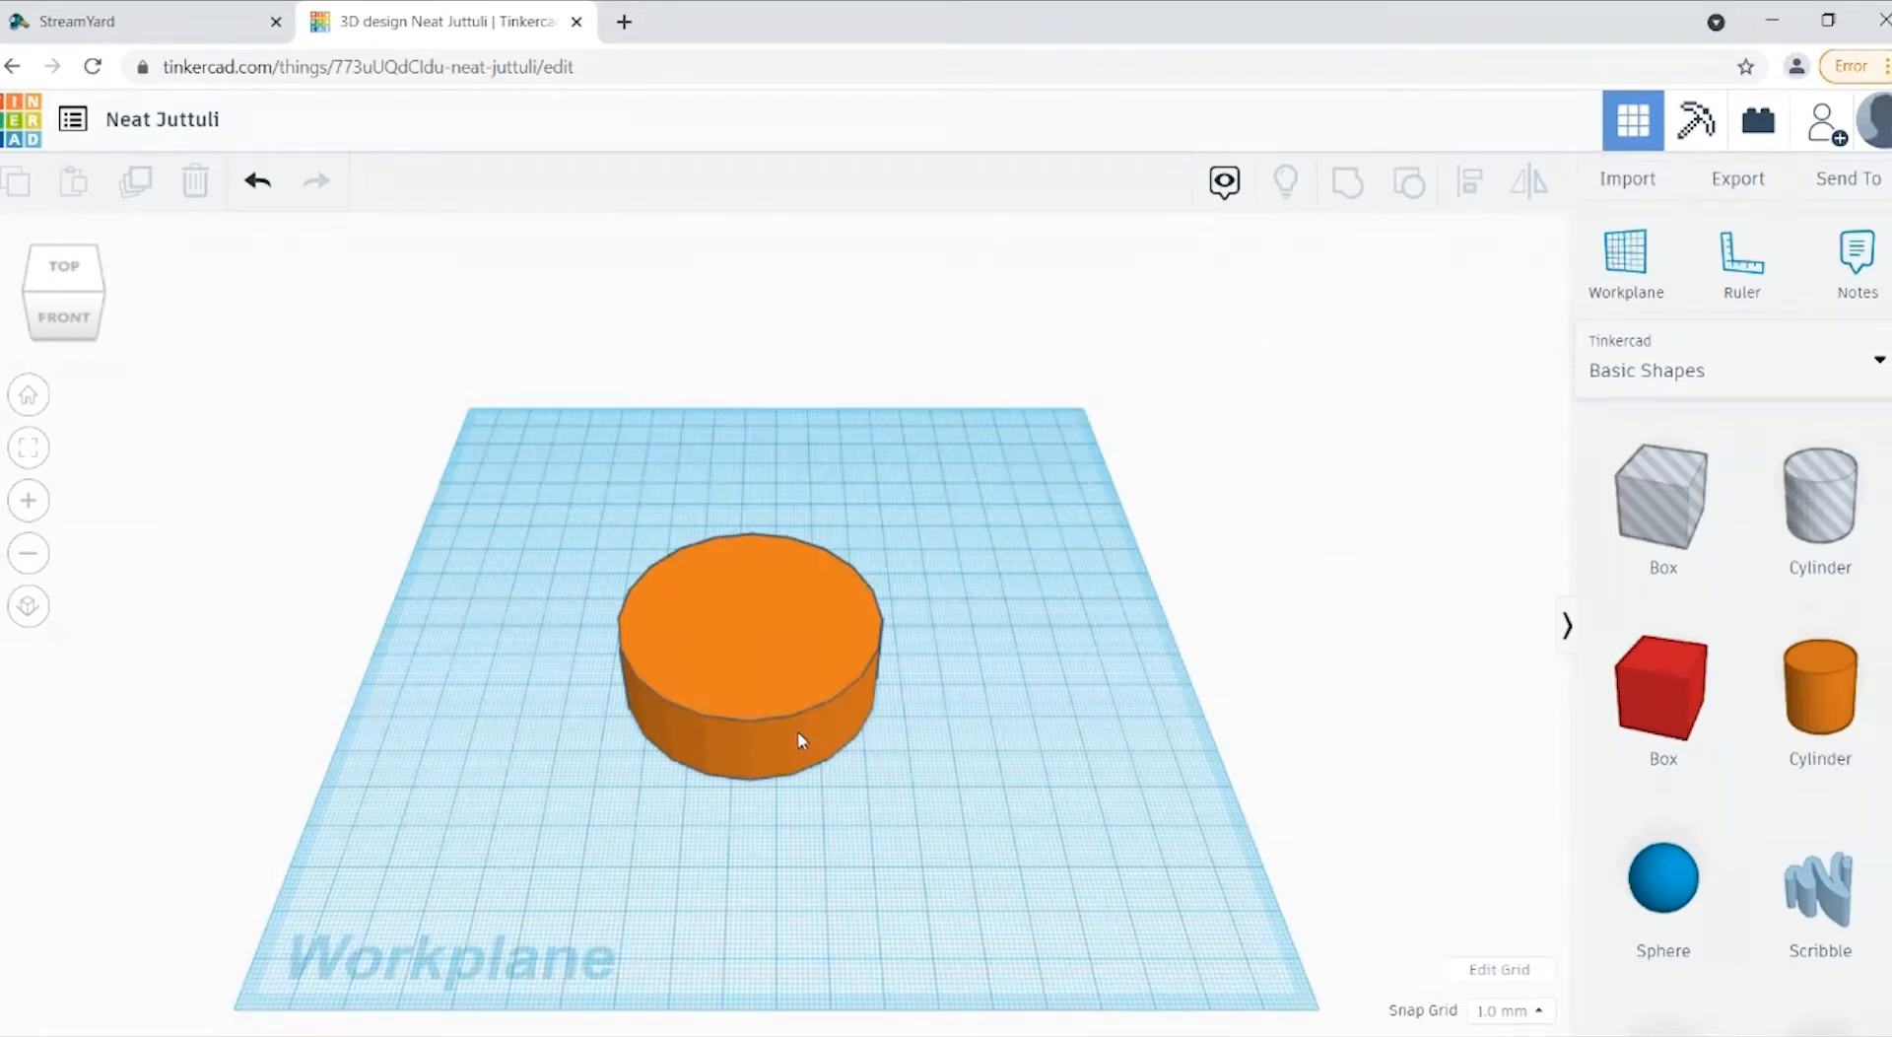
Step: Resize the cylinder at its rear corner and restore its length and width to 60 mm
left_click(771, 680)
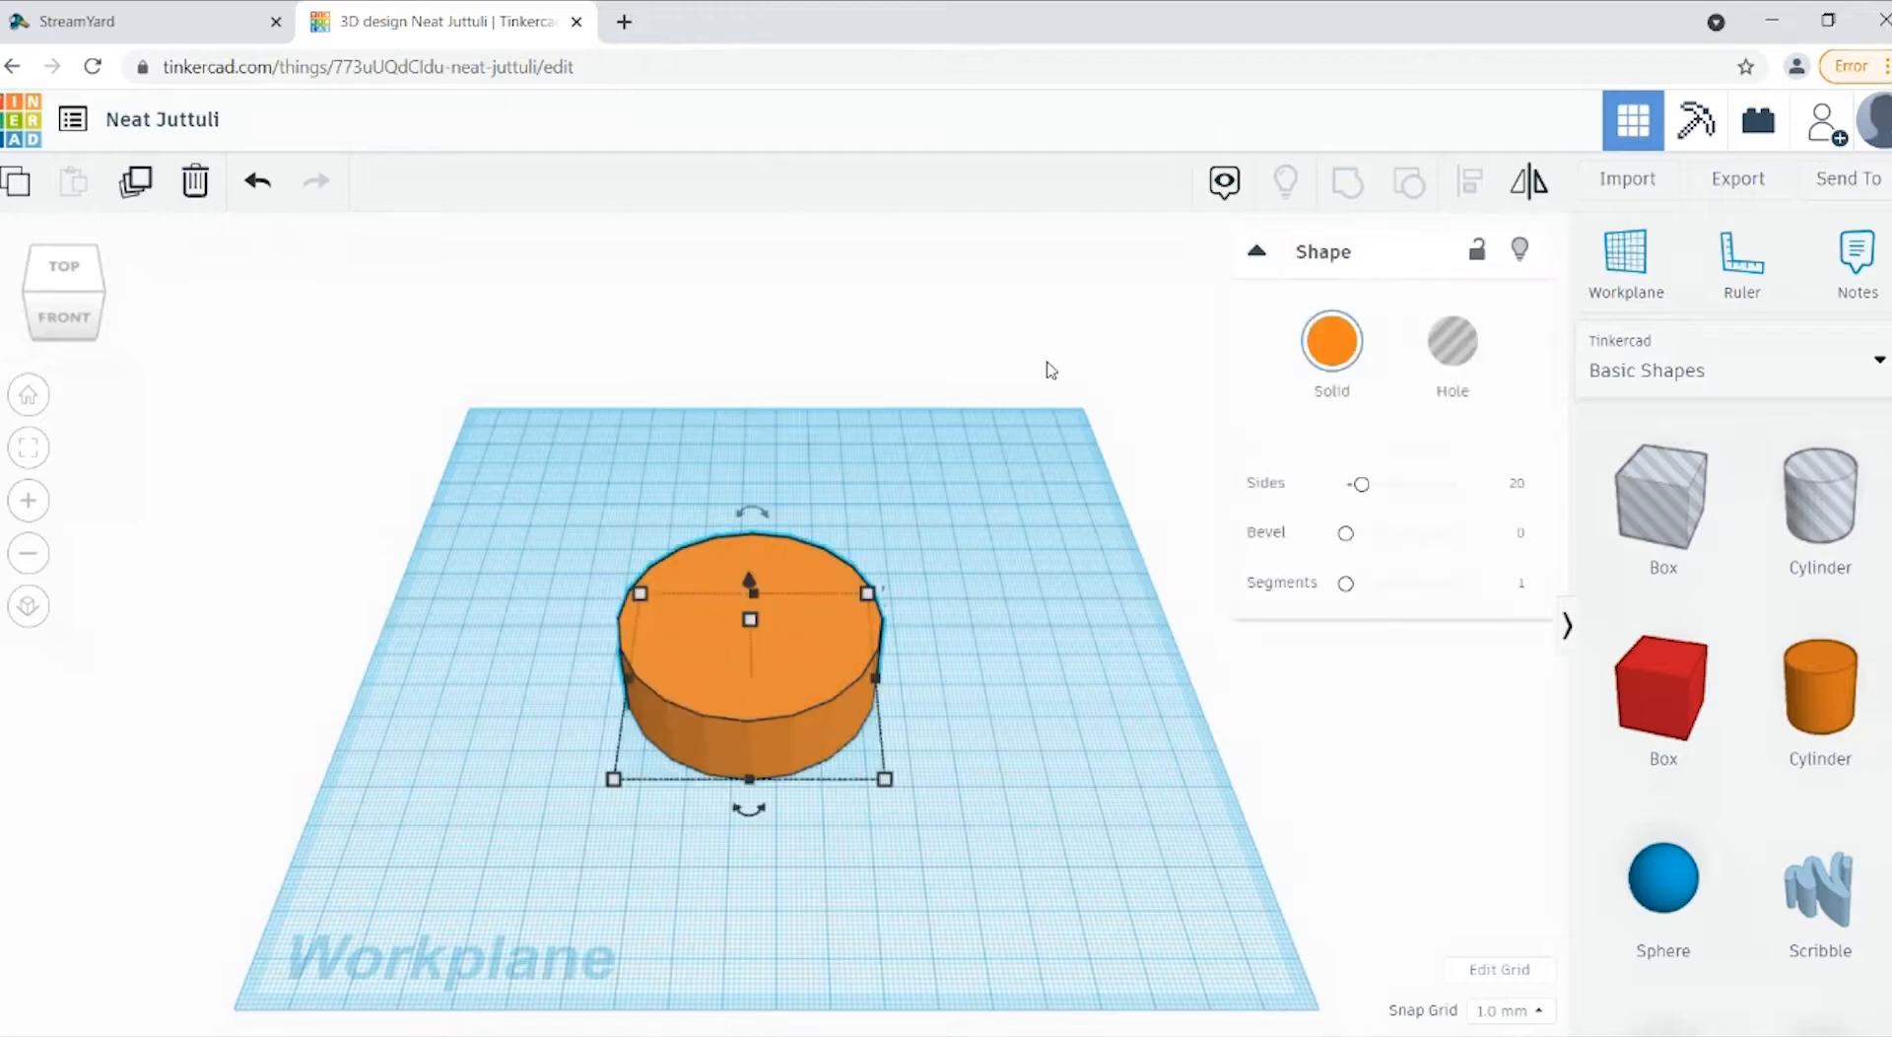
mouse_move(649, 611)
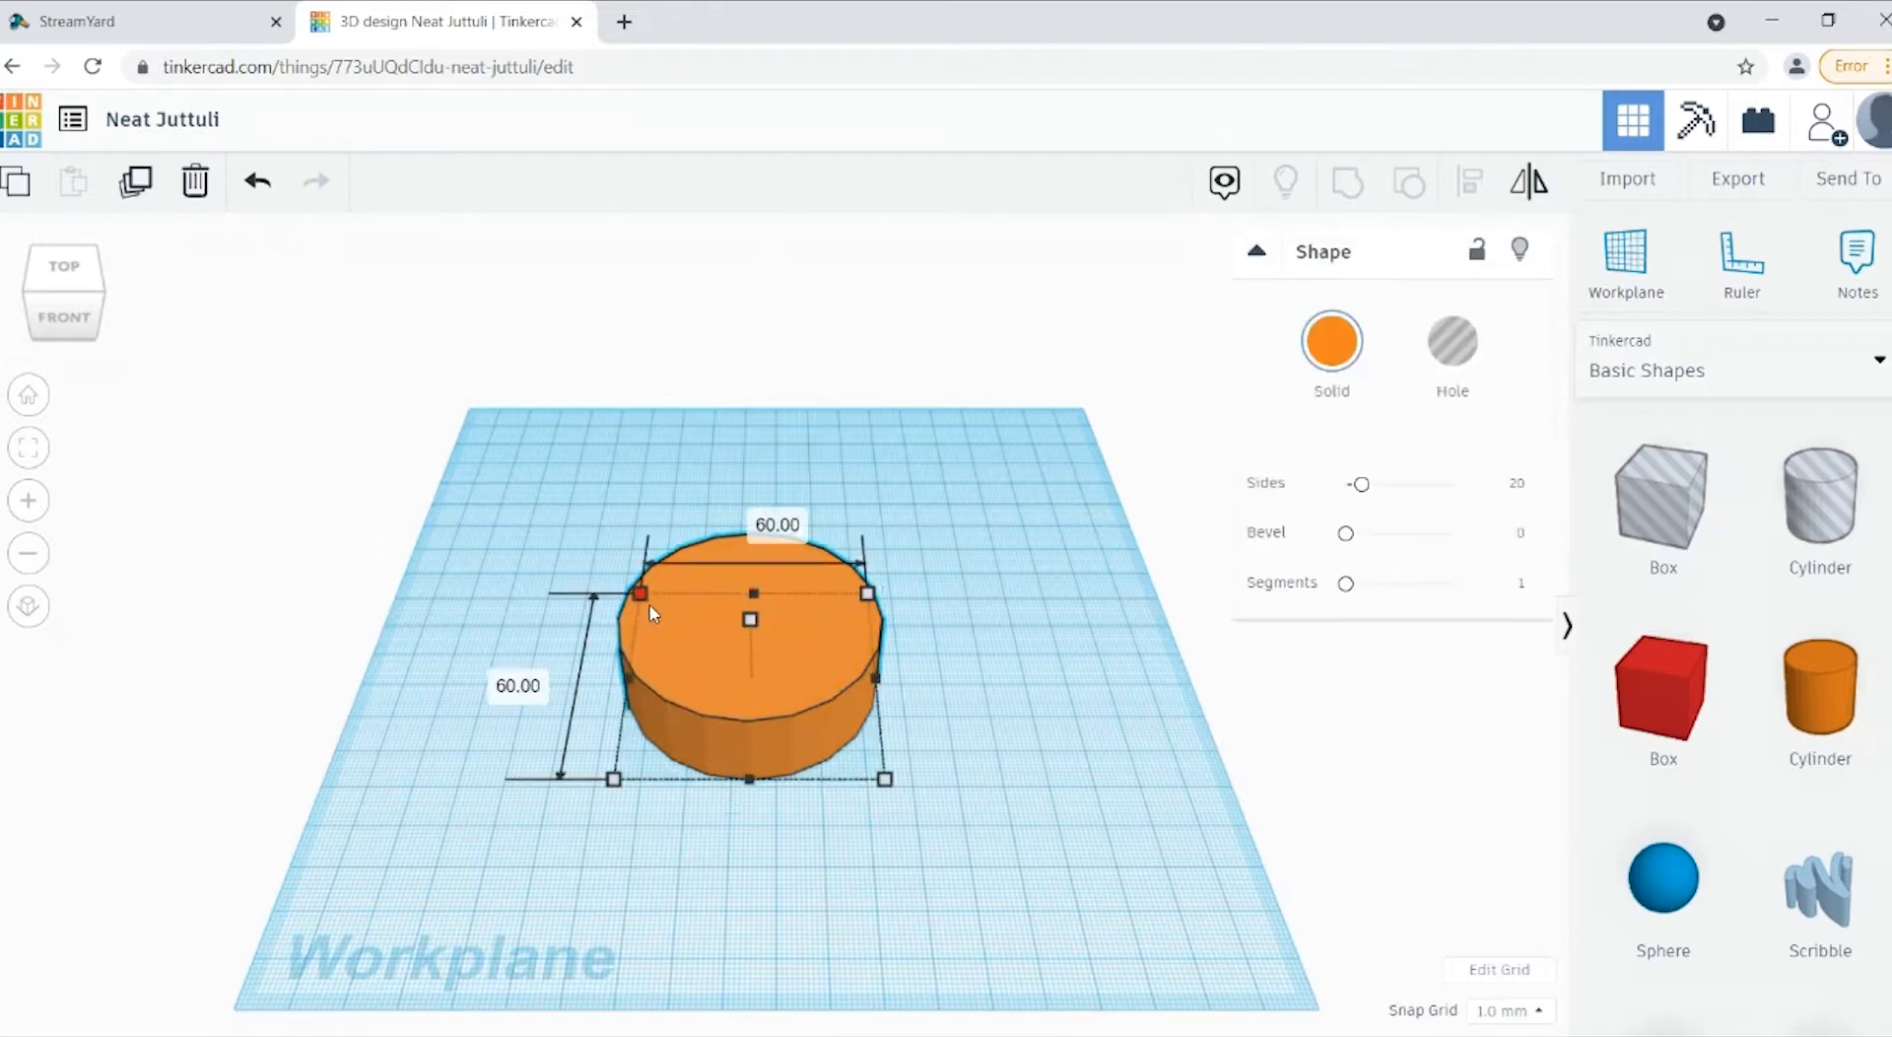
left_click_drag(651, 613, 652, 667)
left_click(525, 726)
type("60")
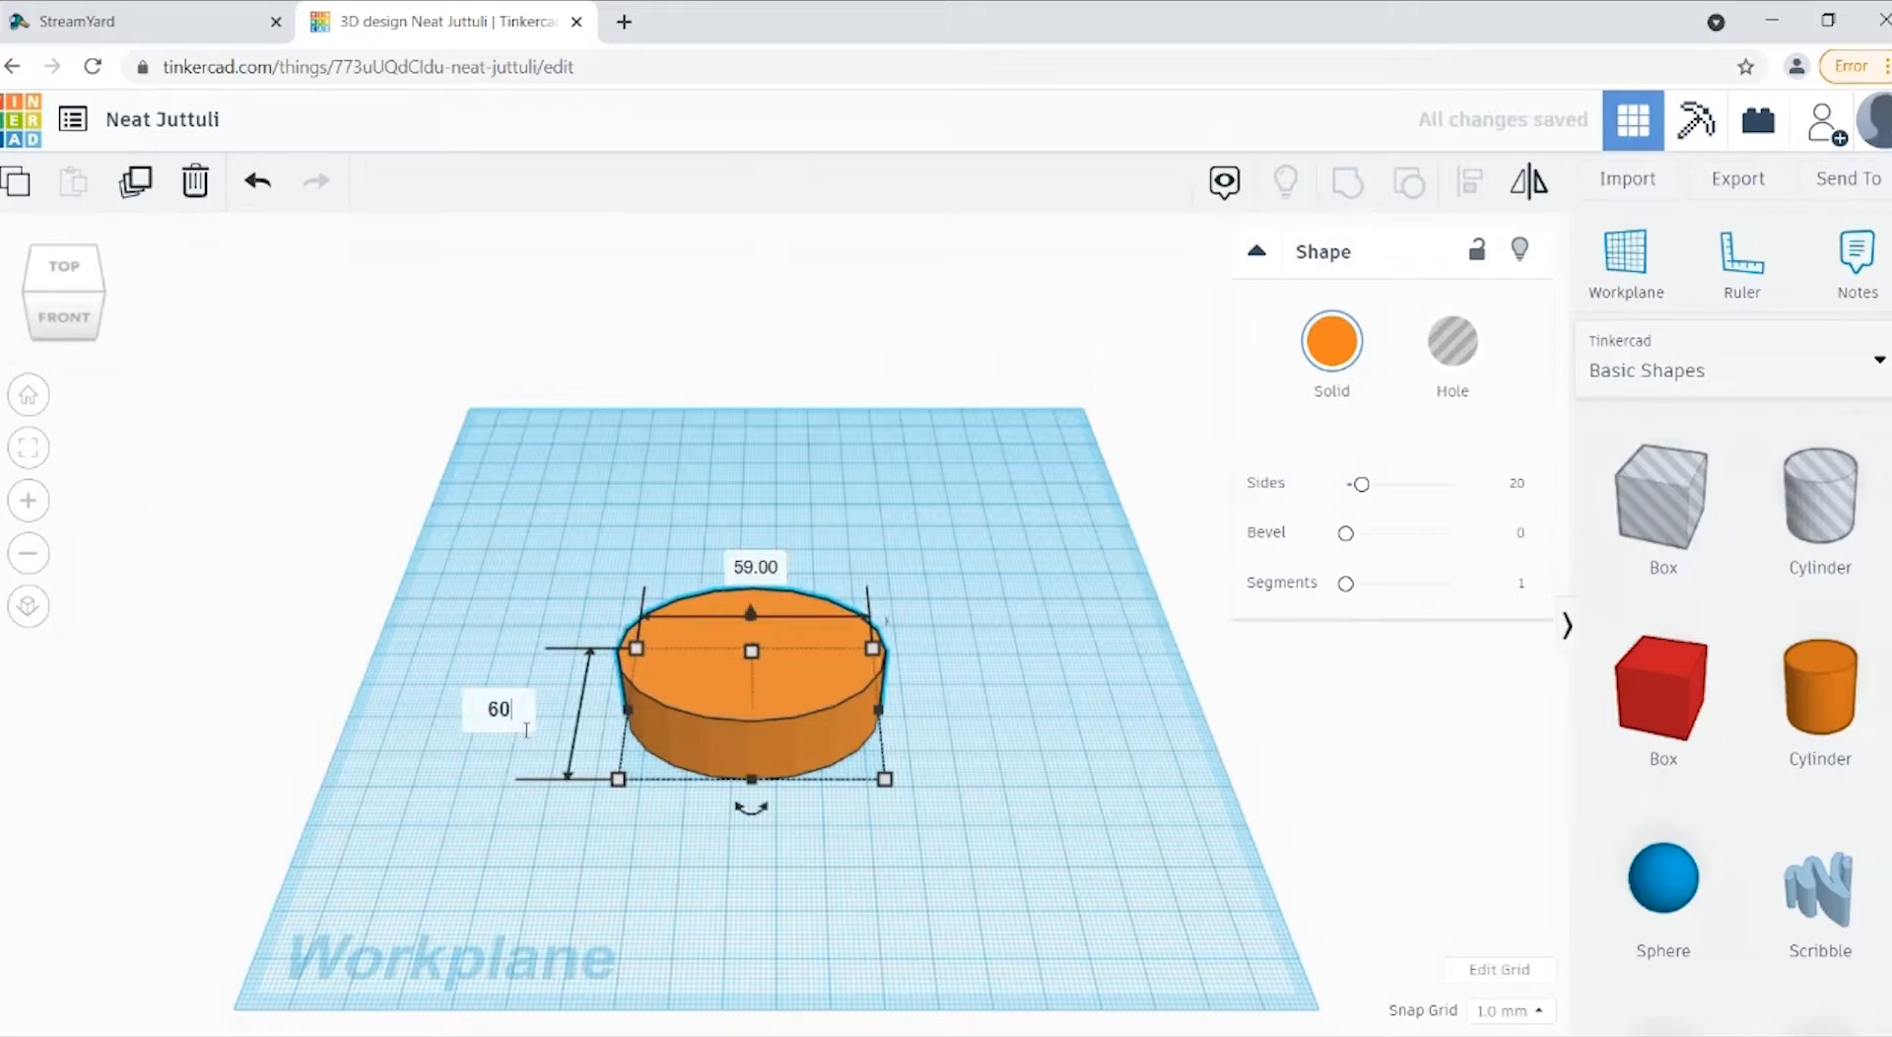
key("Return")
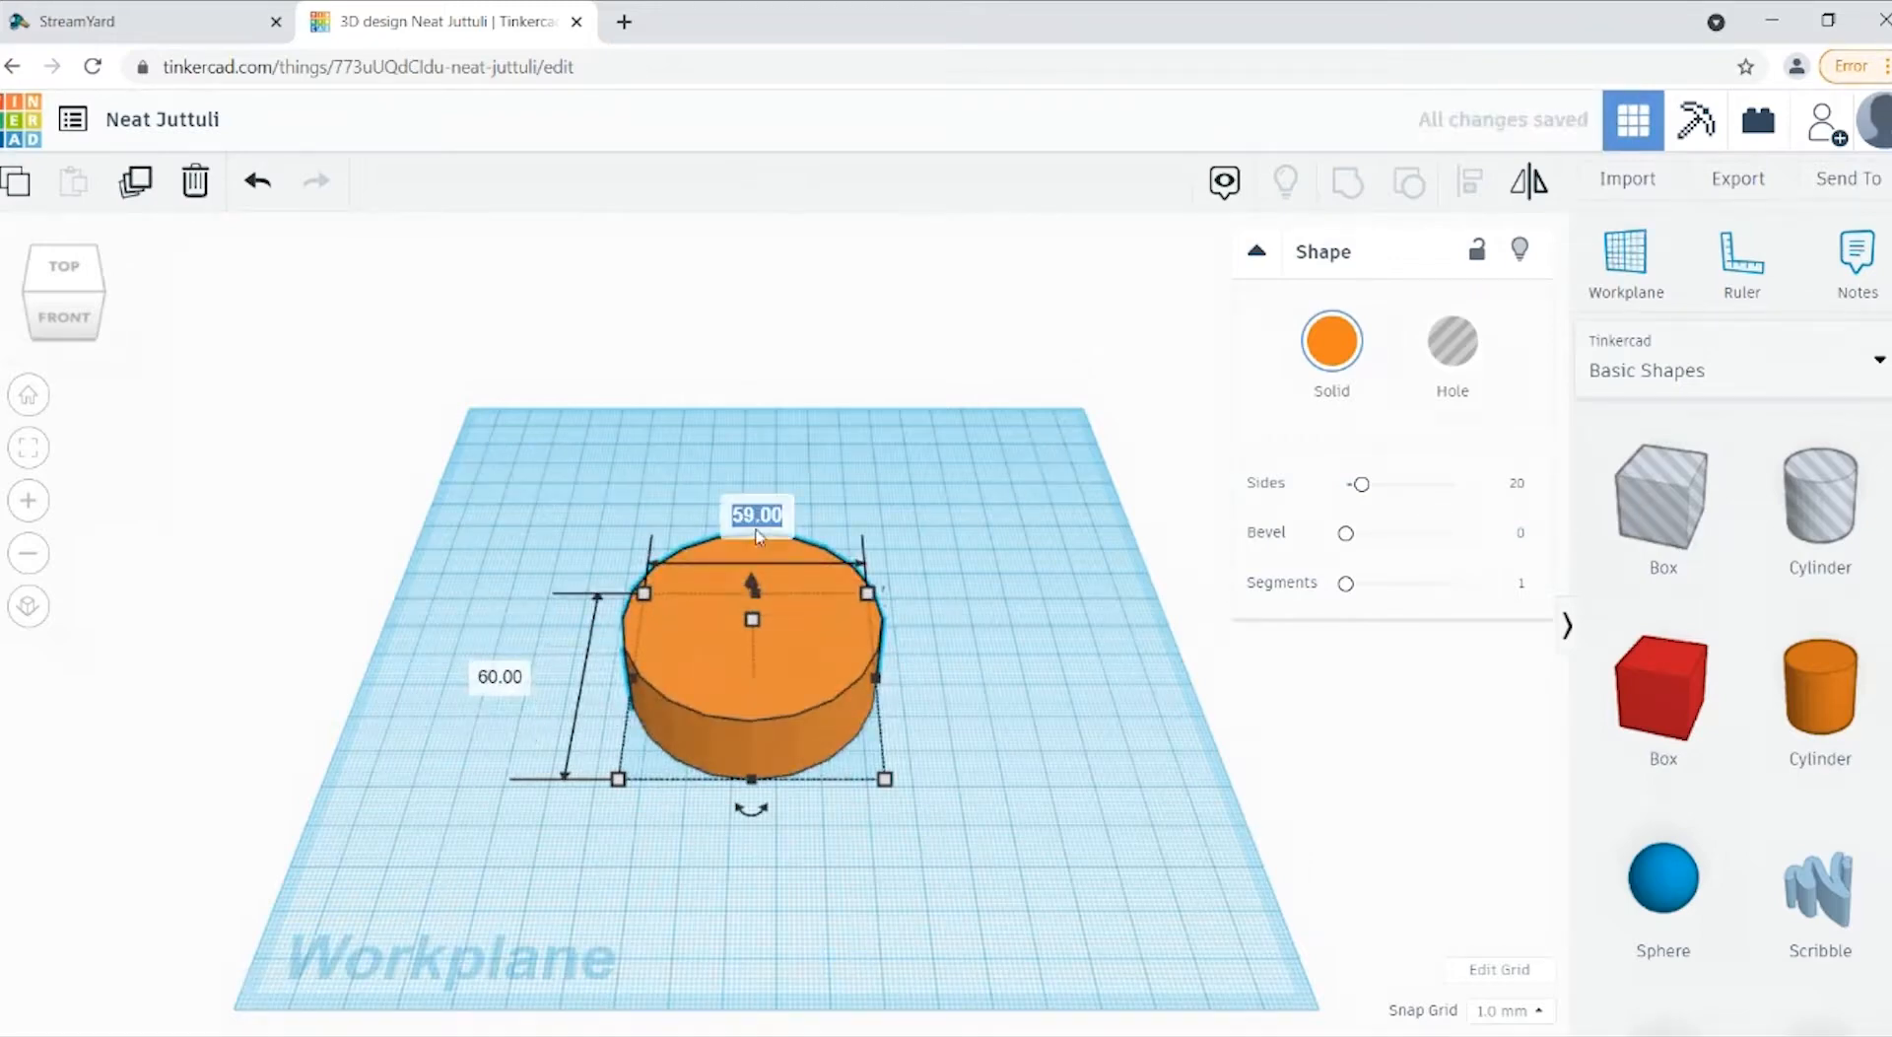
scroll(758, 547, "up", 3)
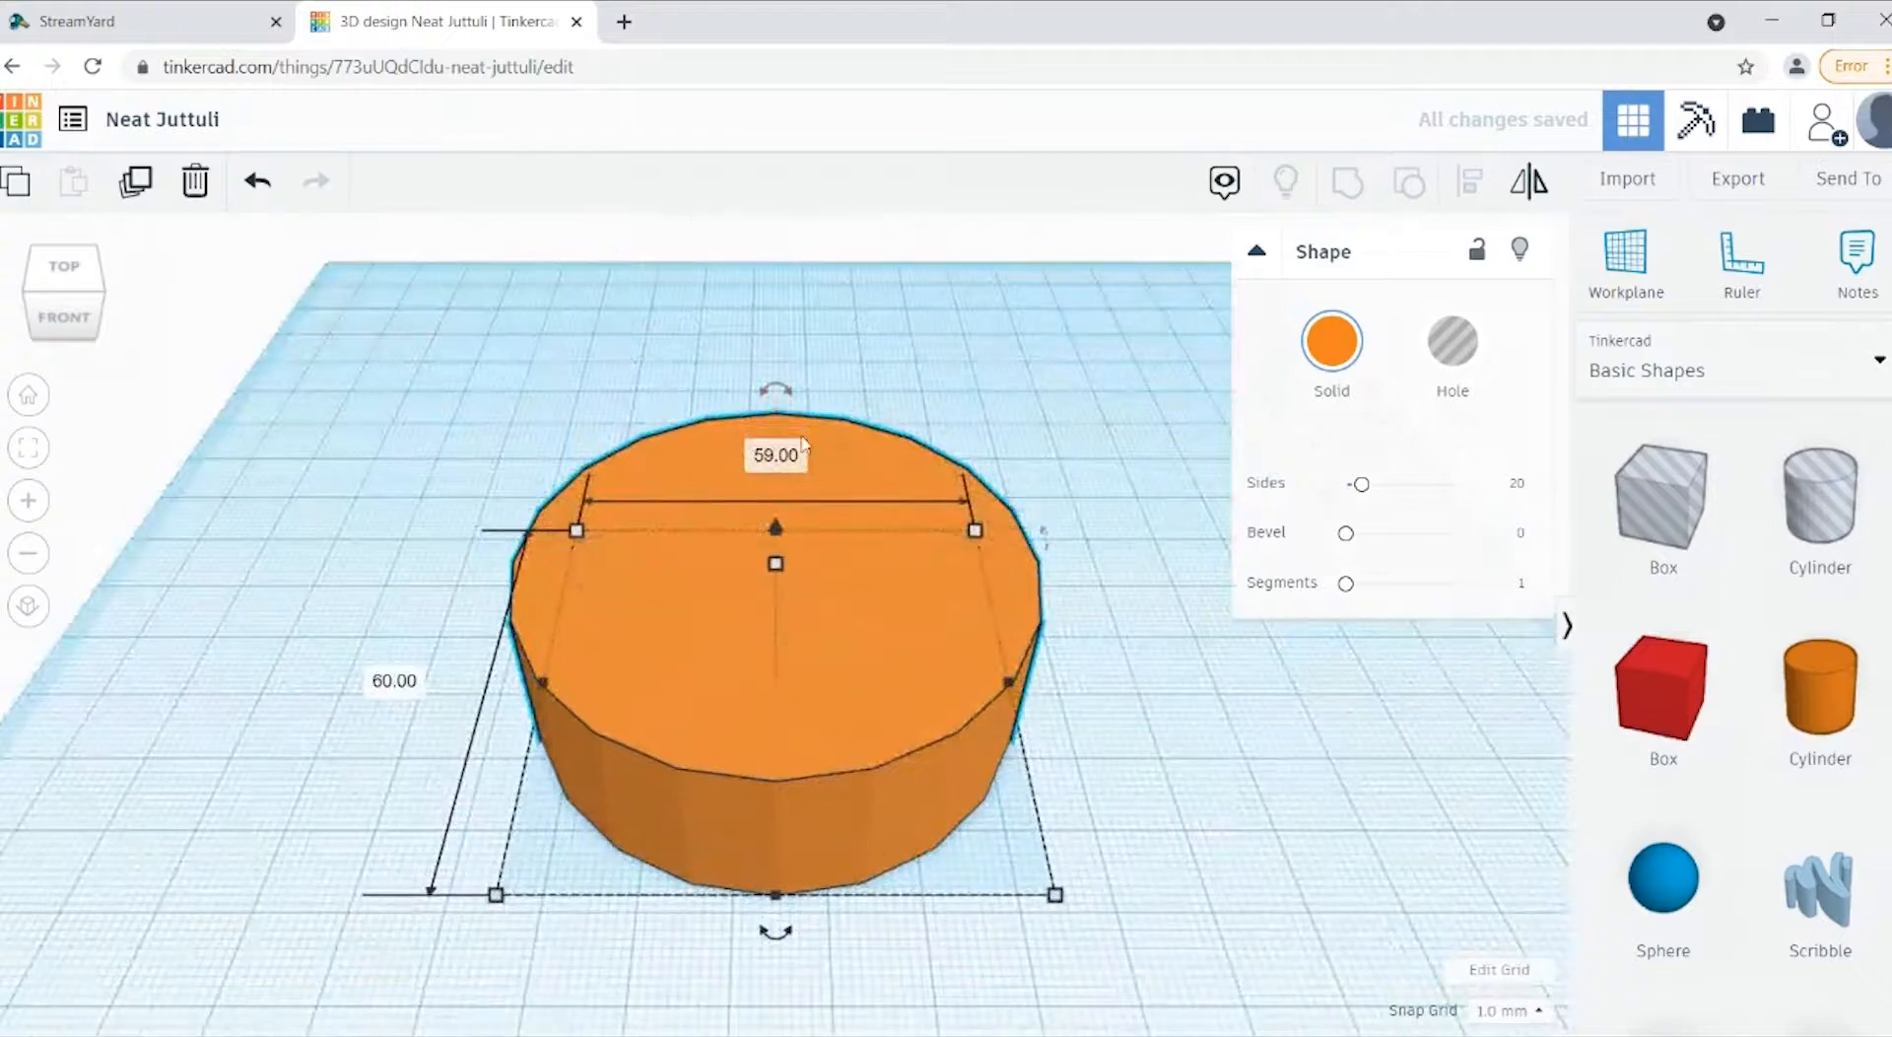
left_click(776, 454)
type("60")
key("Return")
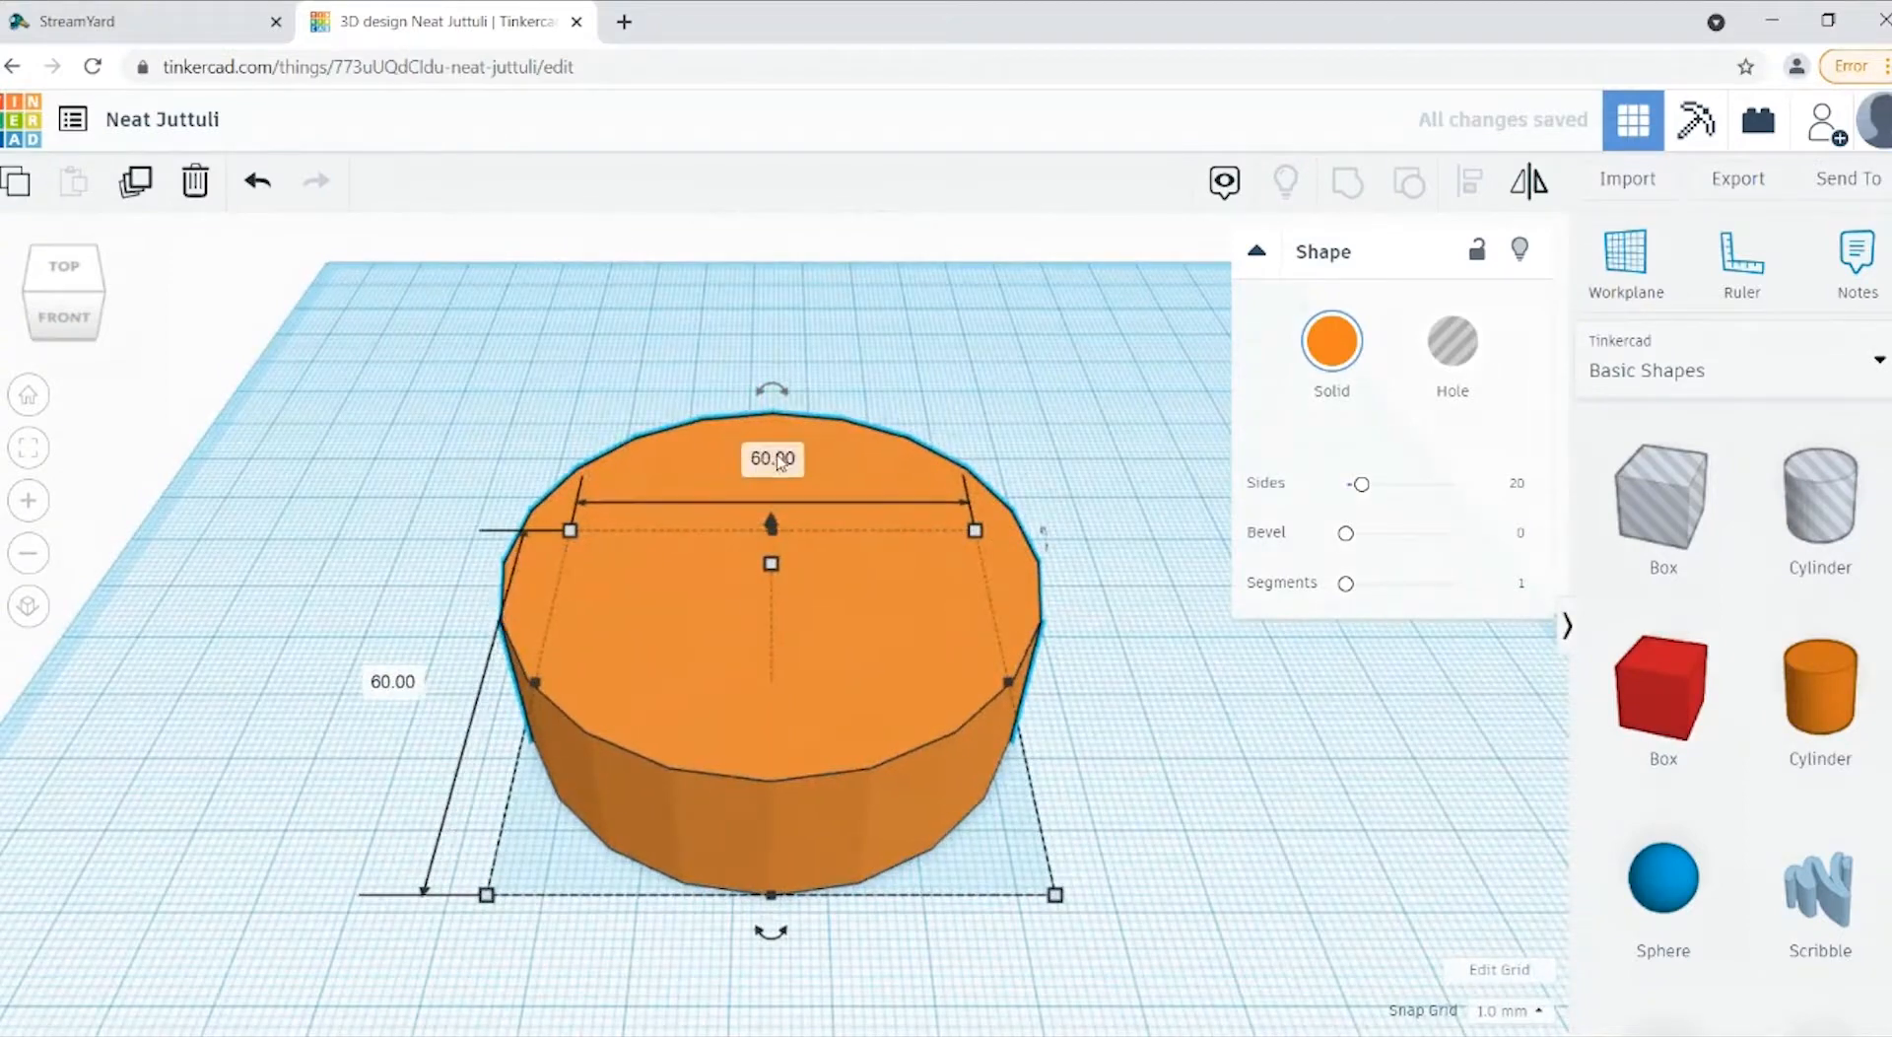
Step: Set the cylinder's height to 2 mm to make a thin disc, and deselect it
mouse_move(774, 569)
left_click(905, 624)
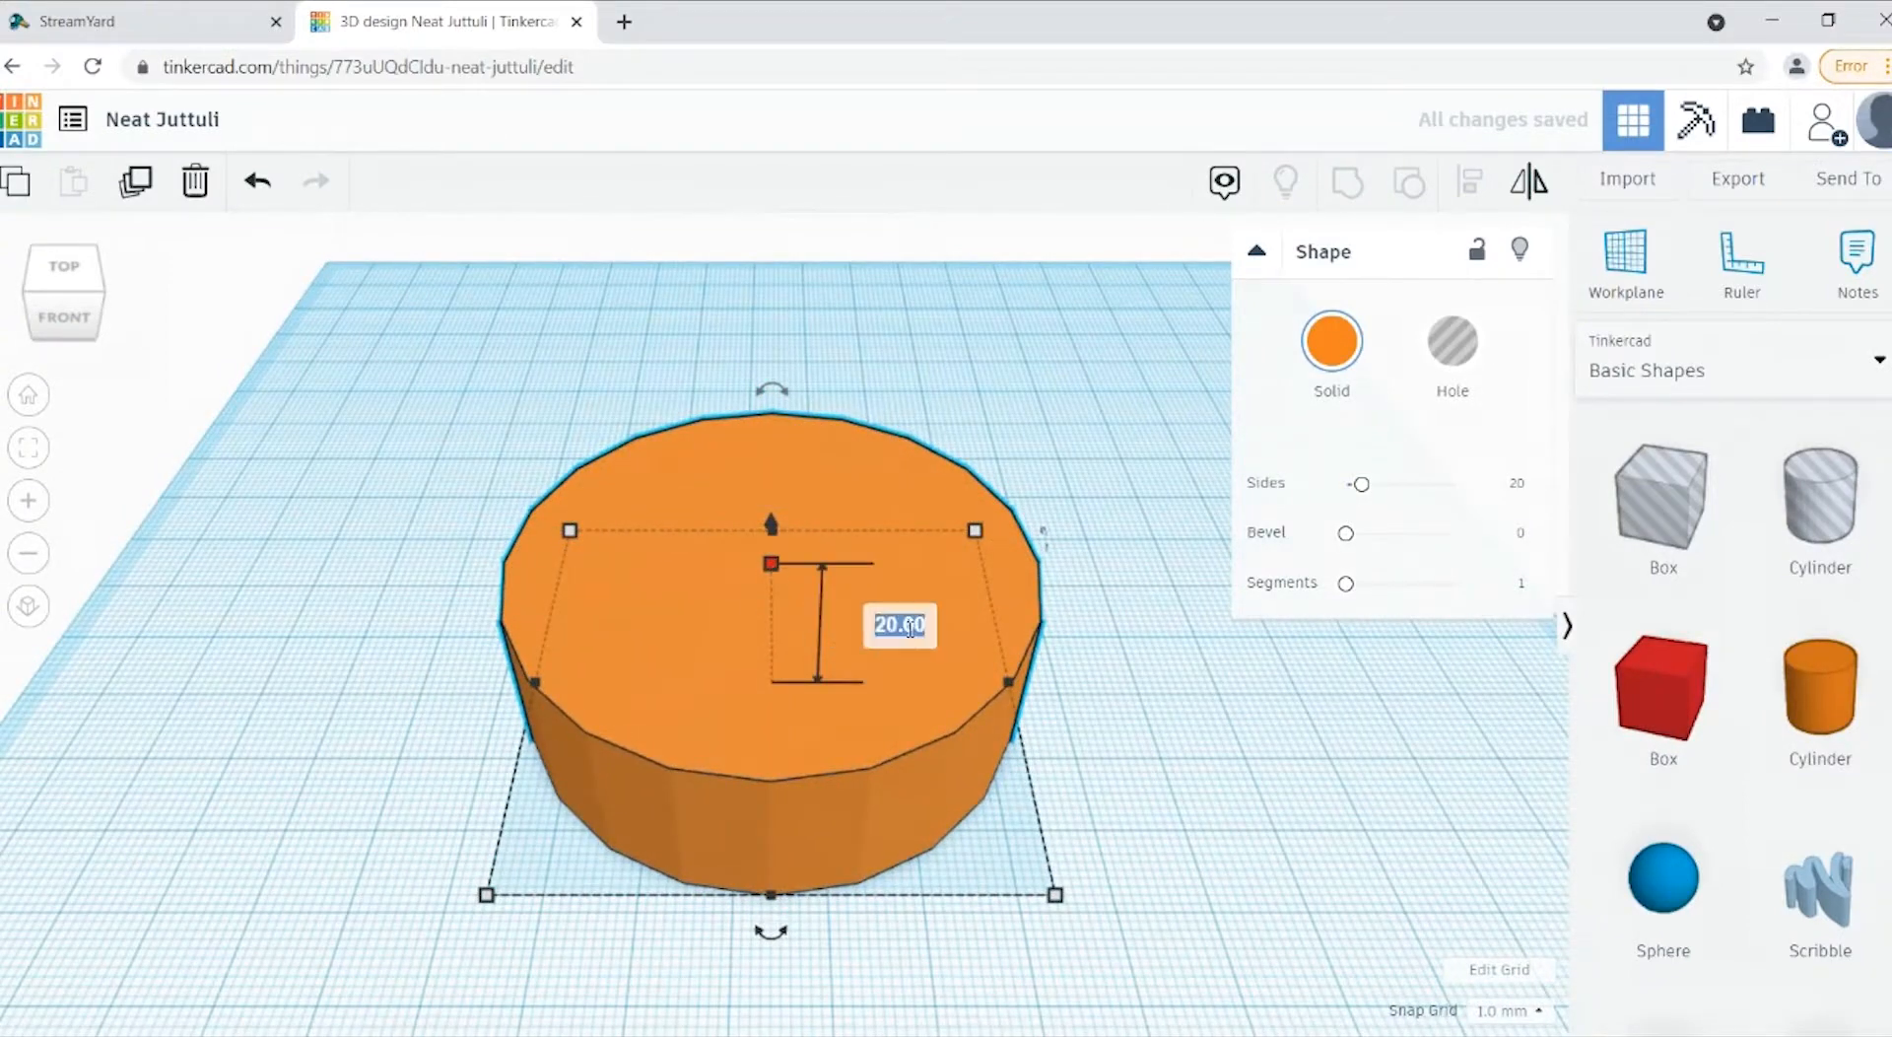
type("2")
key("Return")
left_click(1233, 749)
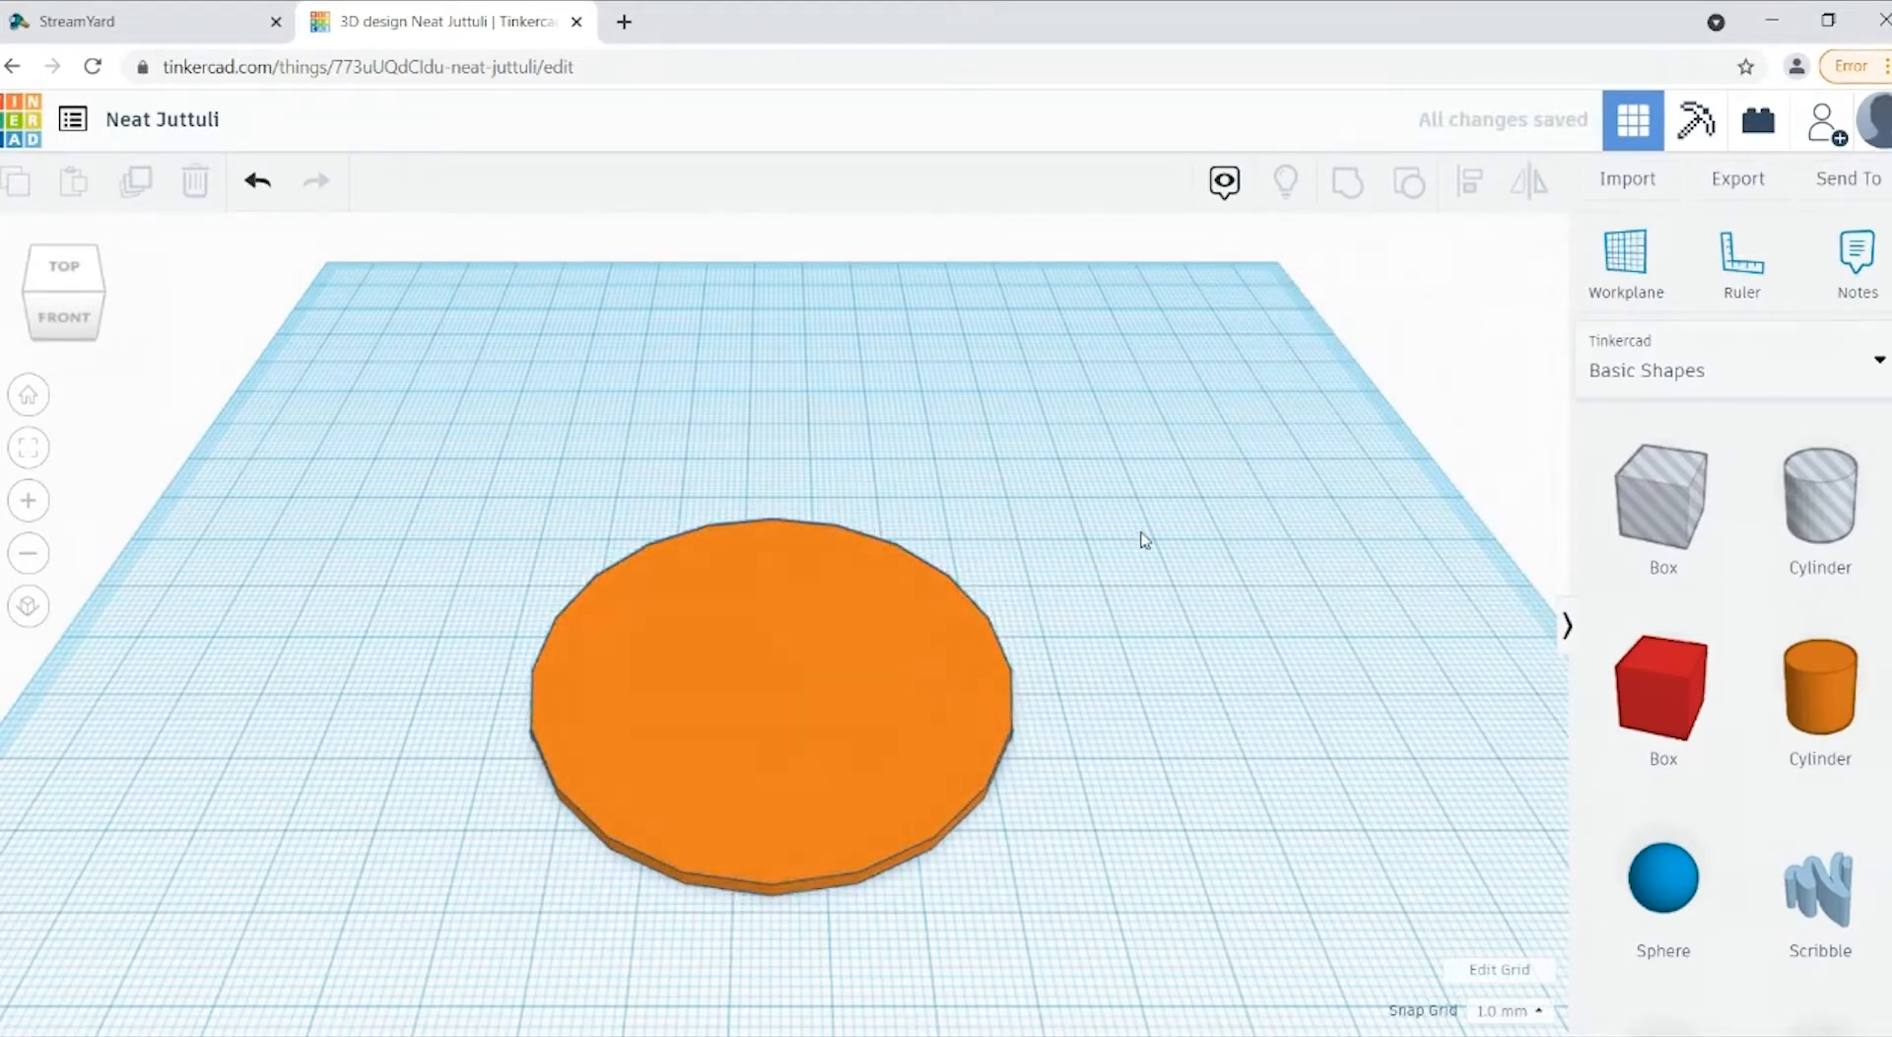
Step: Place a solid red box on the workplane just beside the disc and collapse its shape settings
left_click(836, 759)
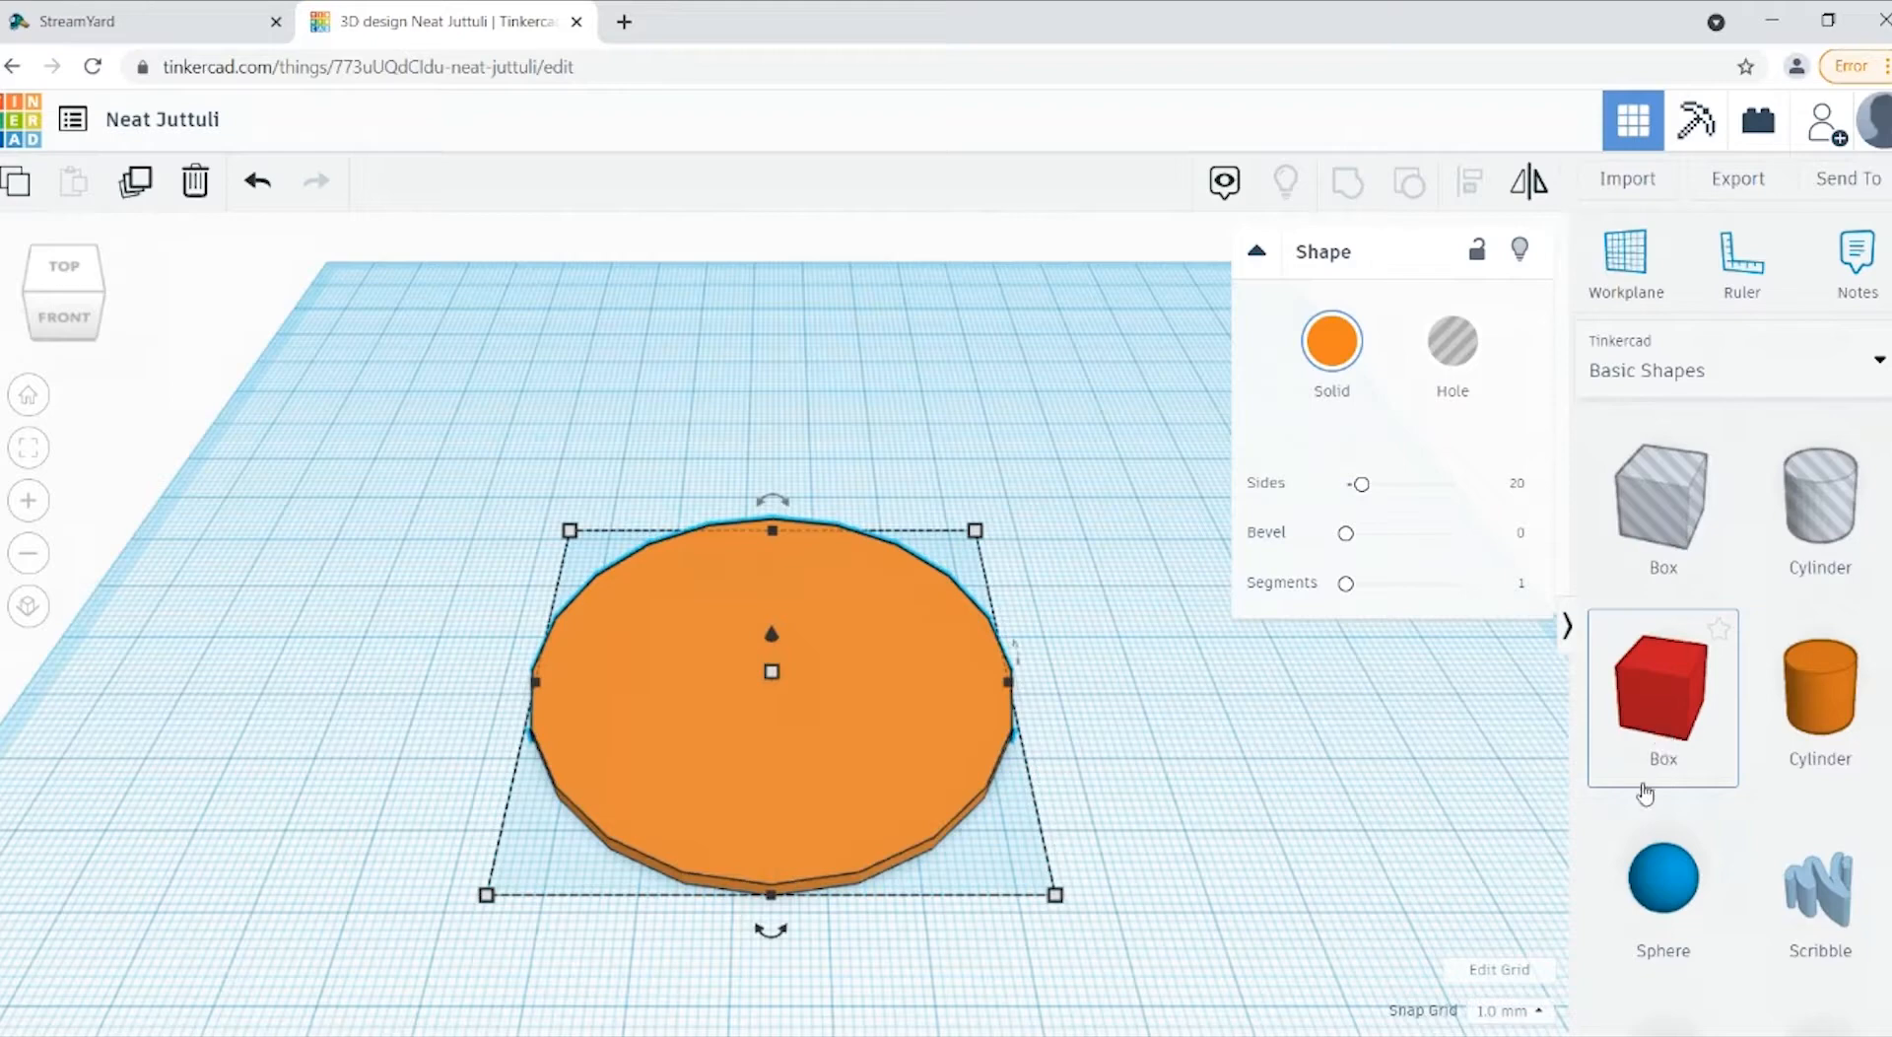
left_click_drag(1663, 739, 1144, 678)
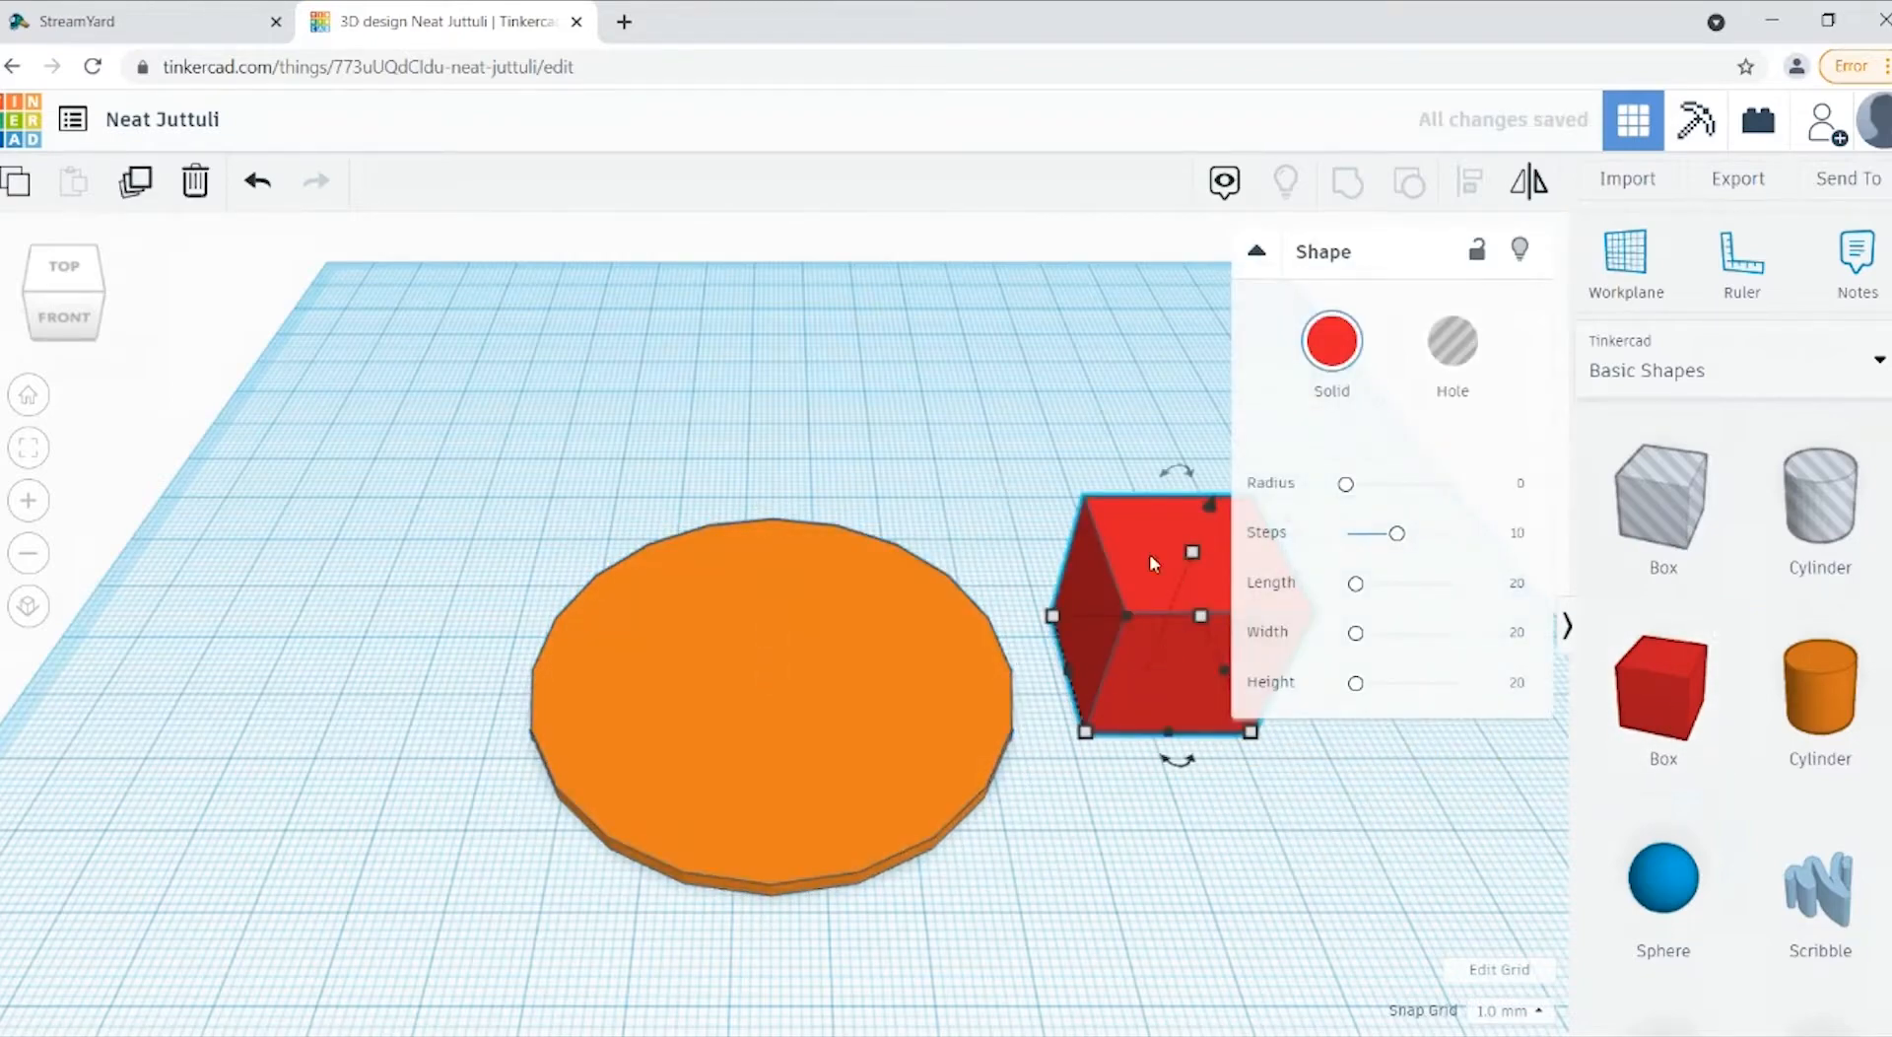
left_click_drag(1151, 558, 1121, 571)
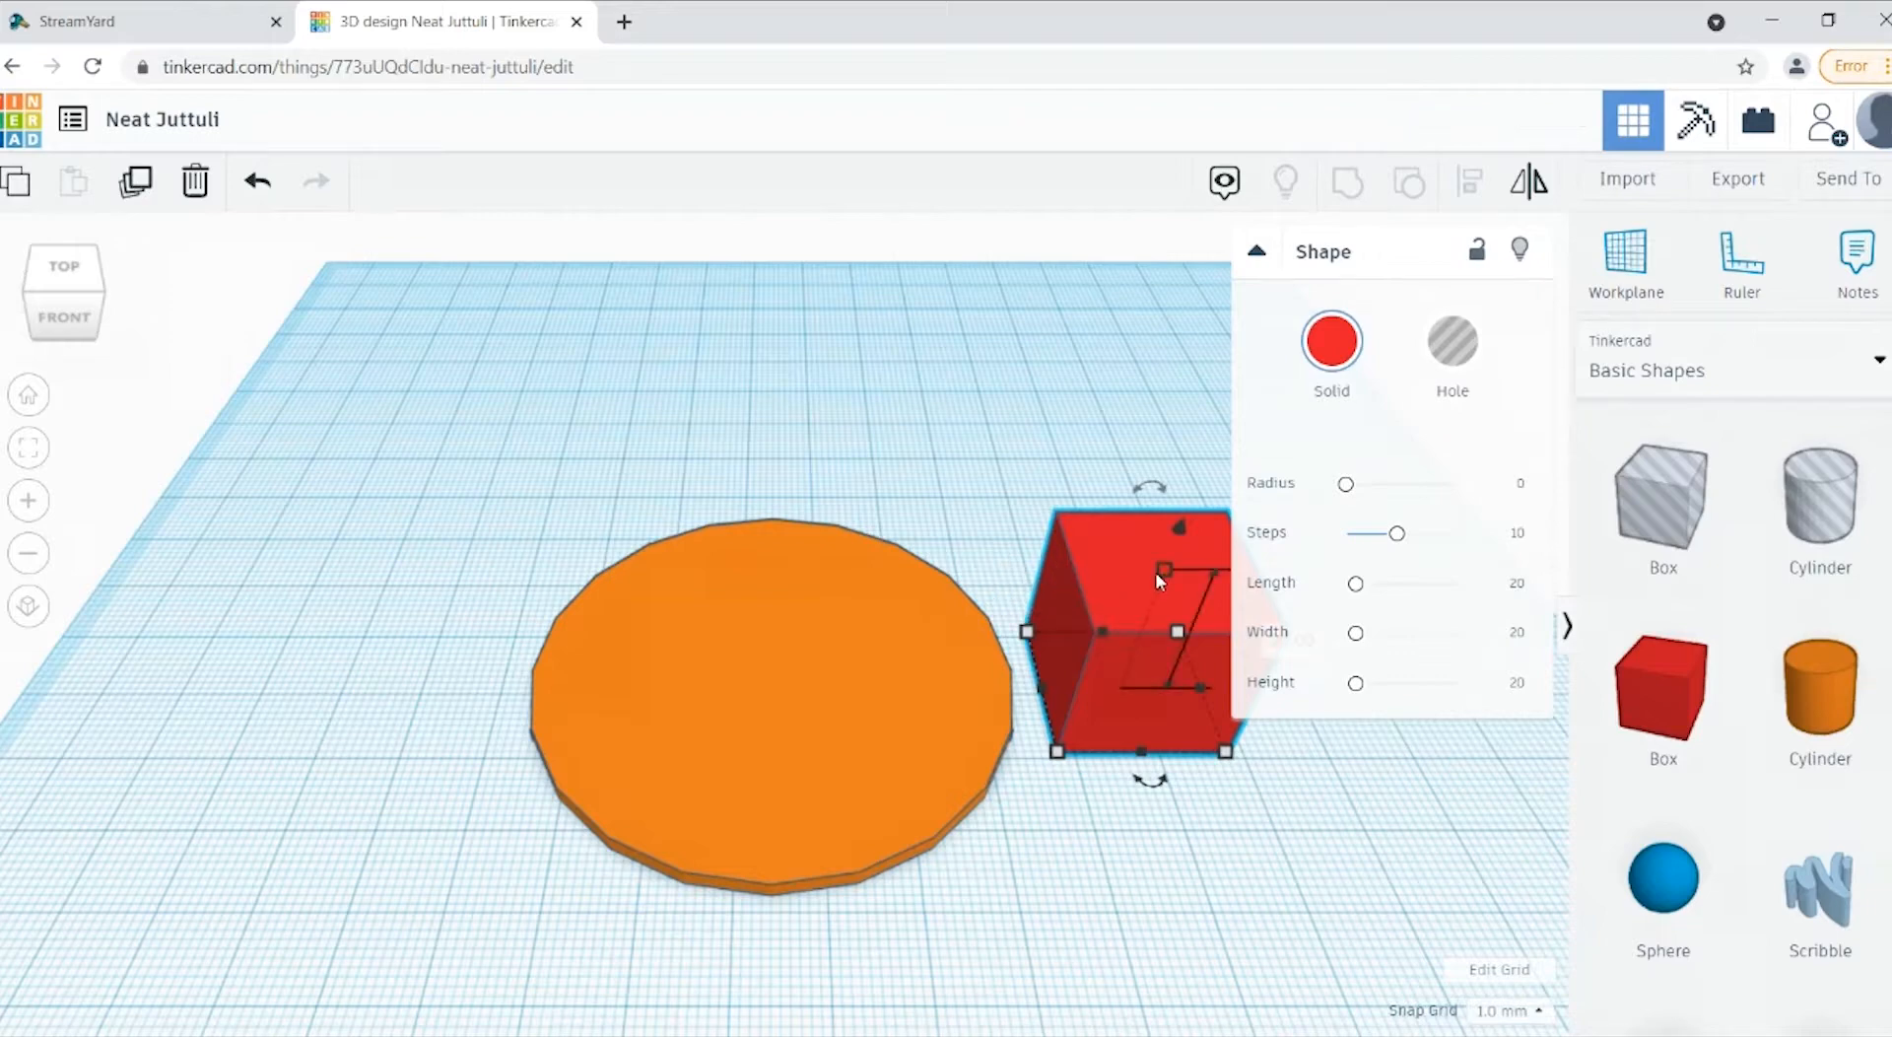
left_click(1258, 252)
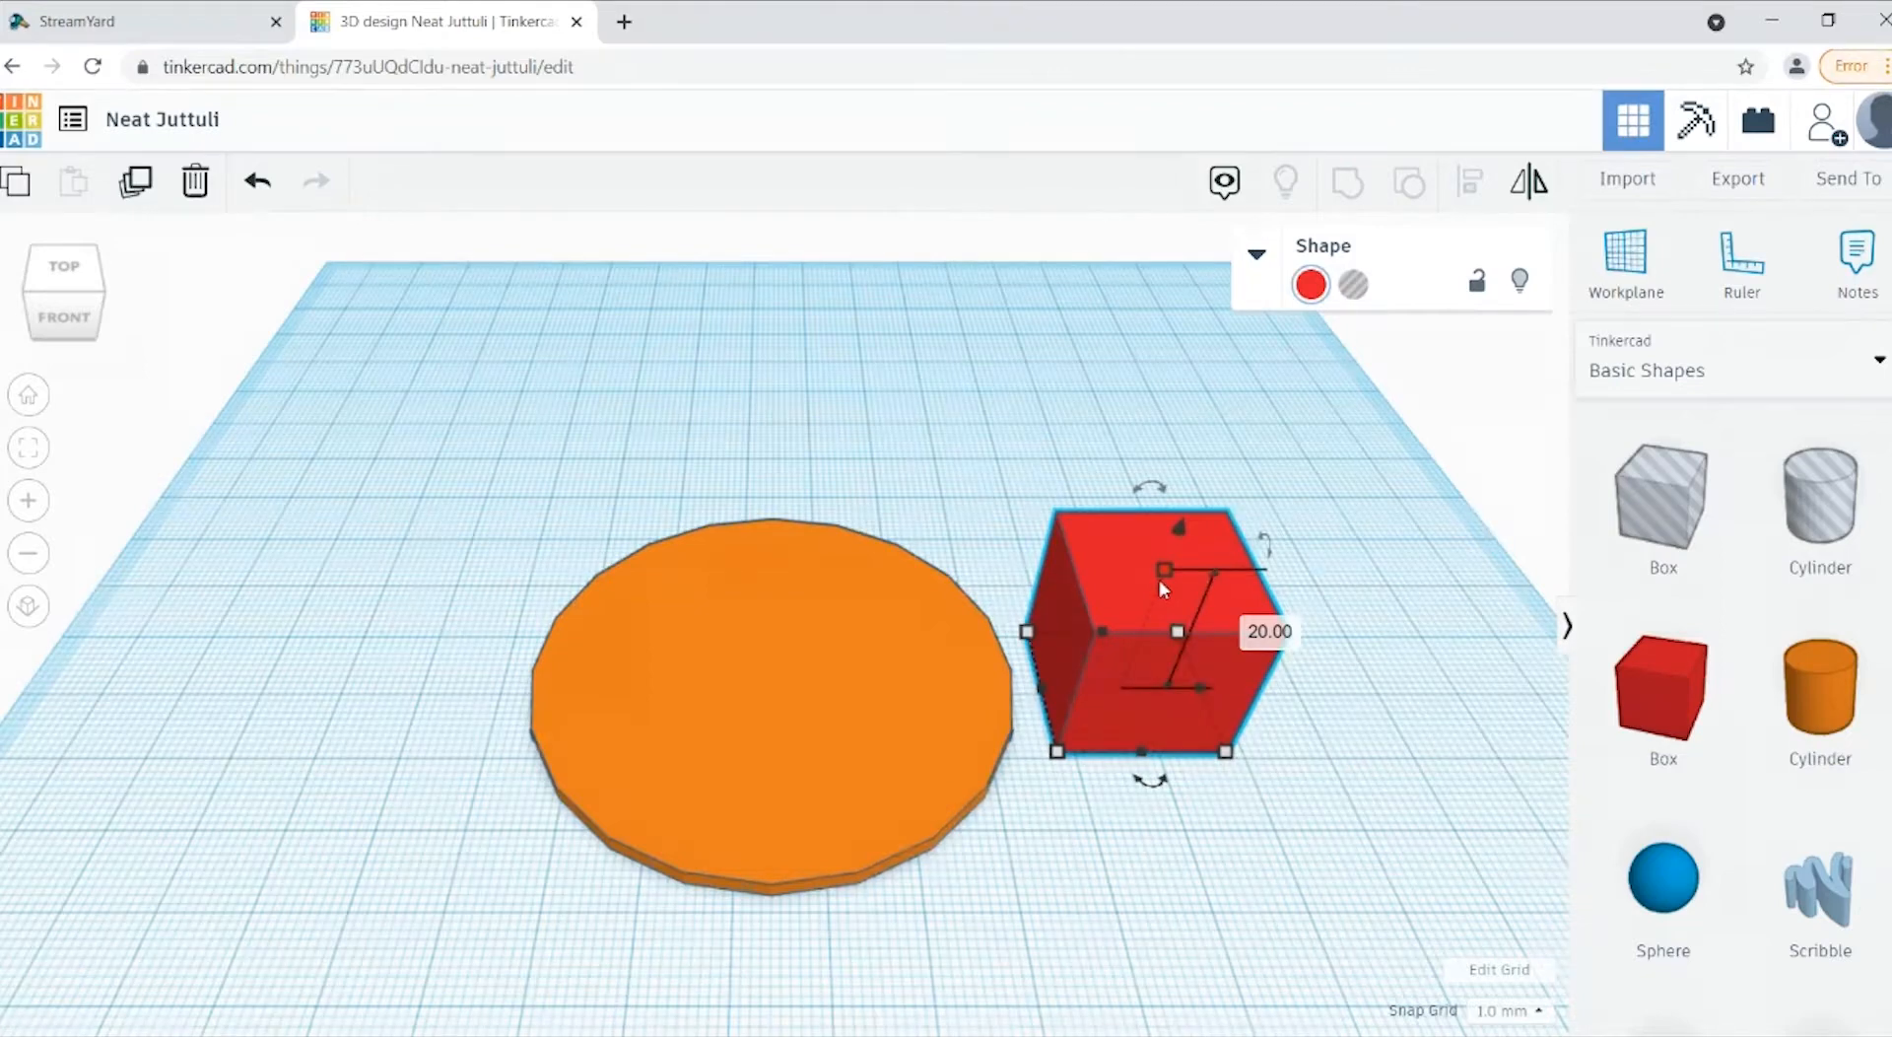
Step: Set the red box's length to 14 mm and its width to 10 mm
mouse_move(1056, 751)
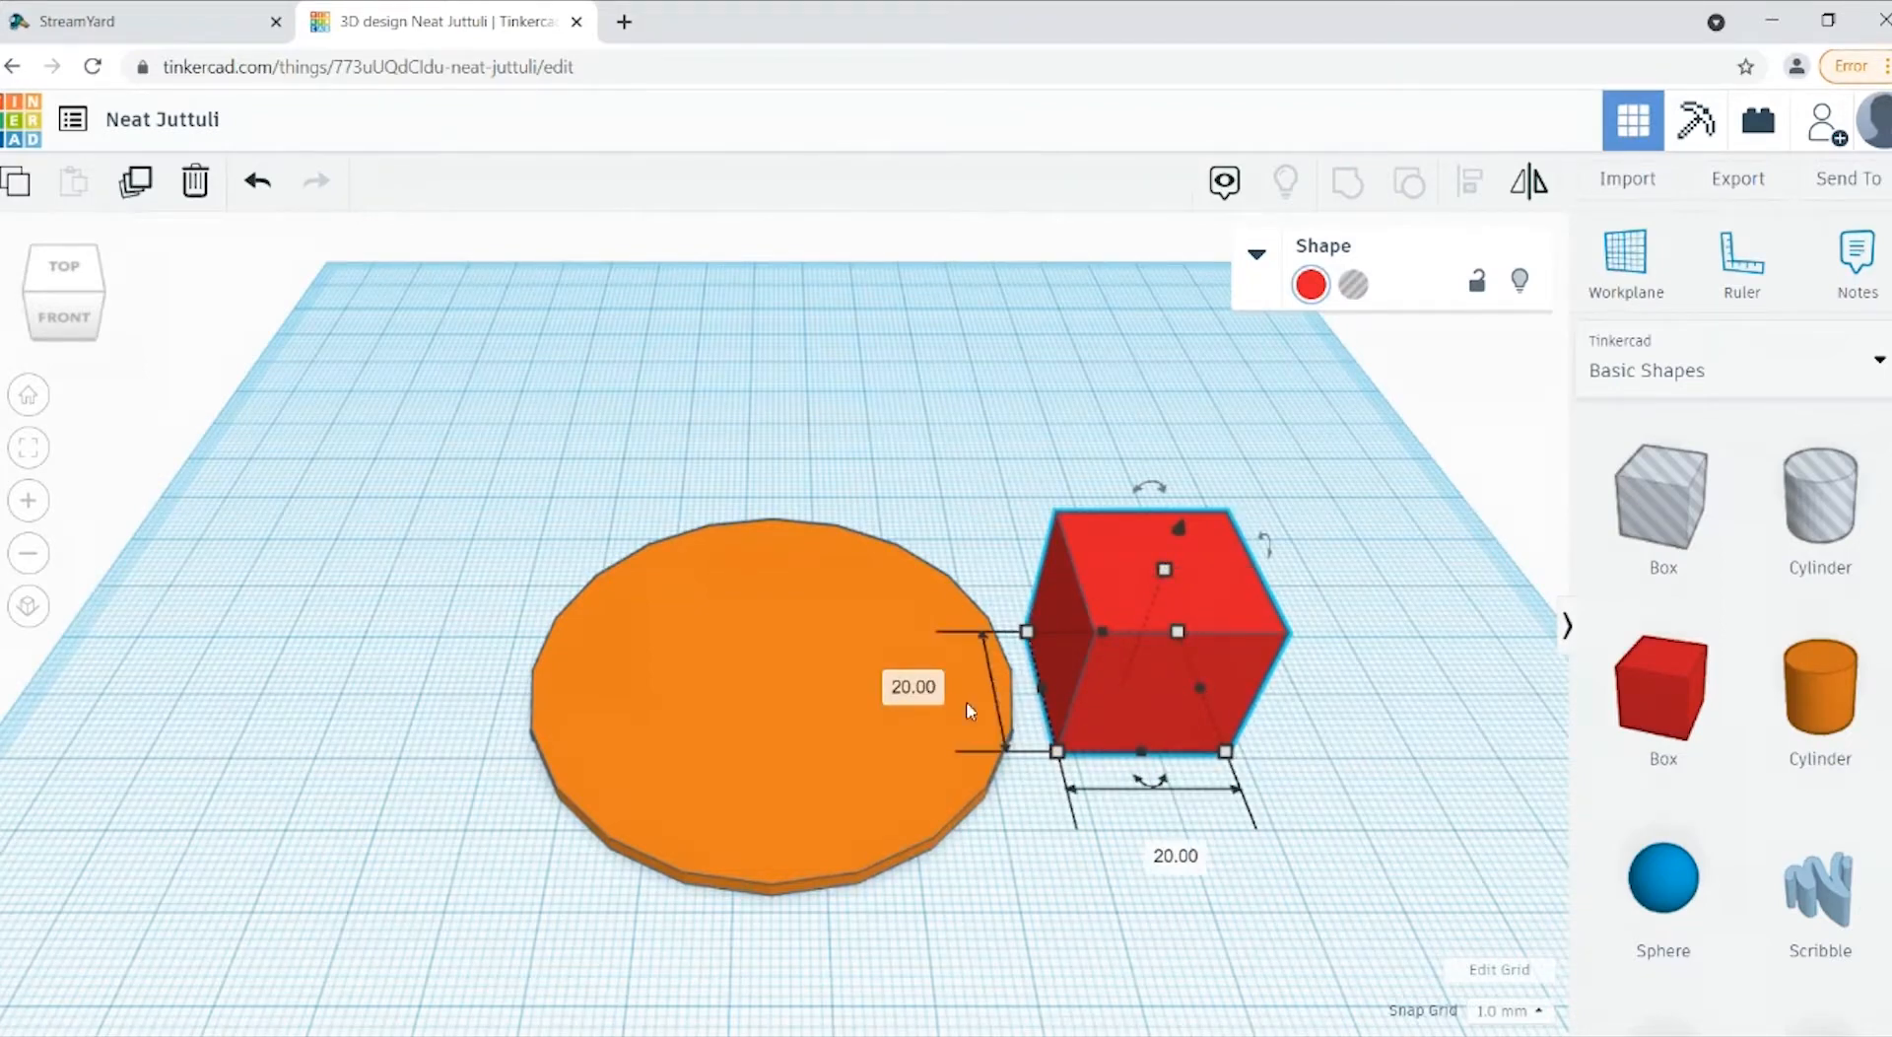
left_click(924, 694)
type("14")
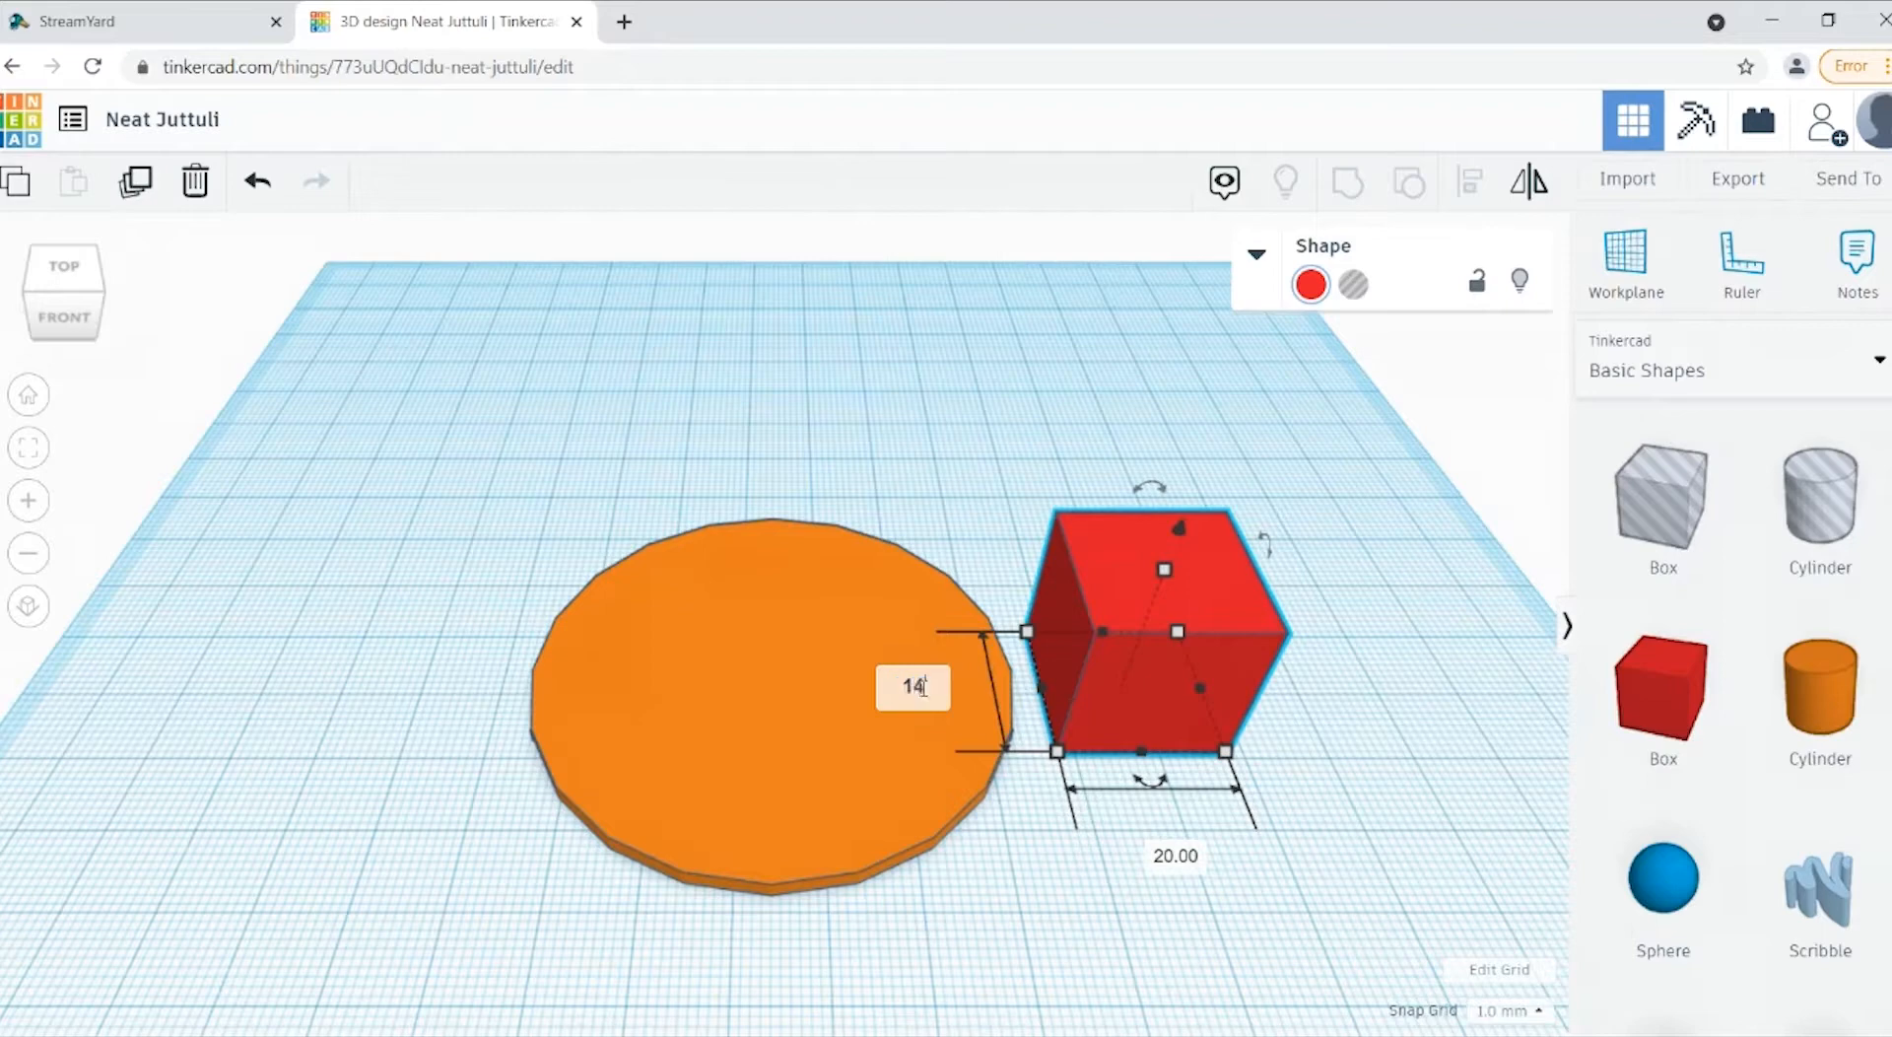
key("Return")
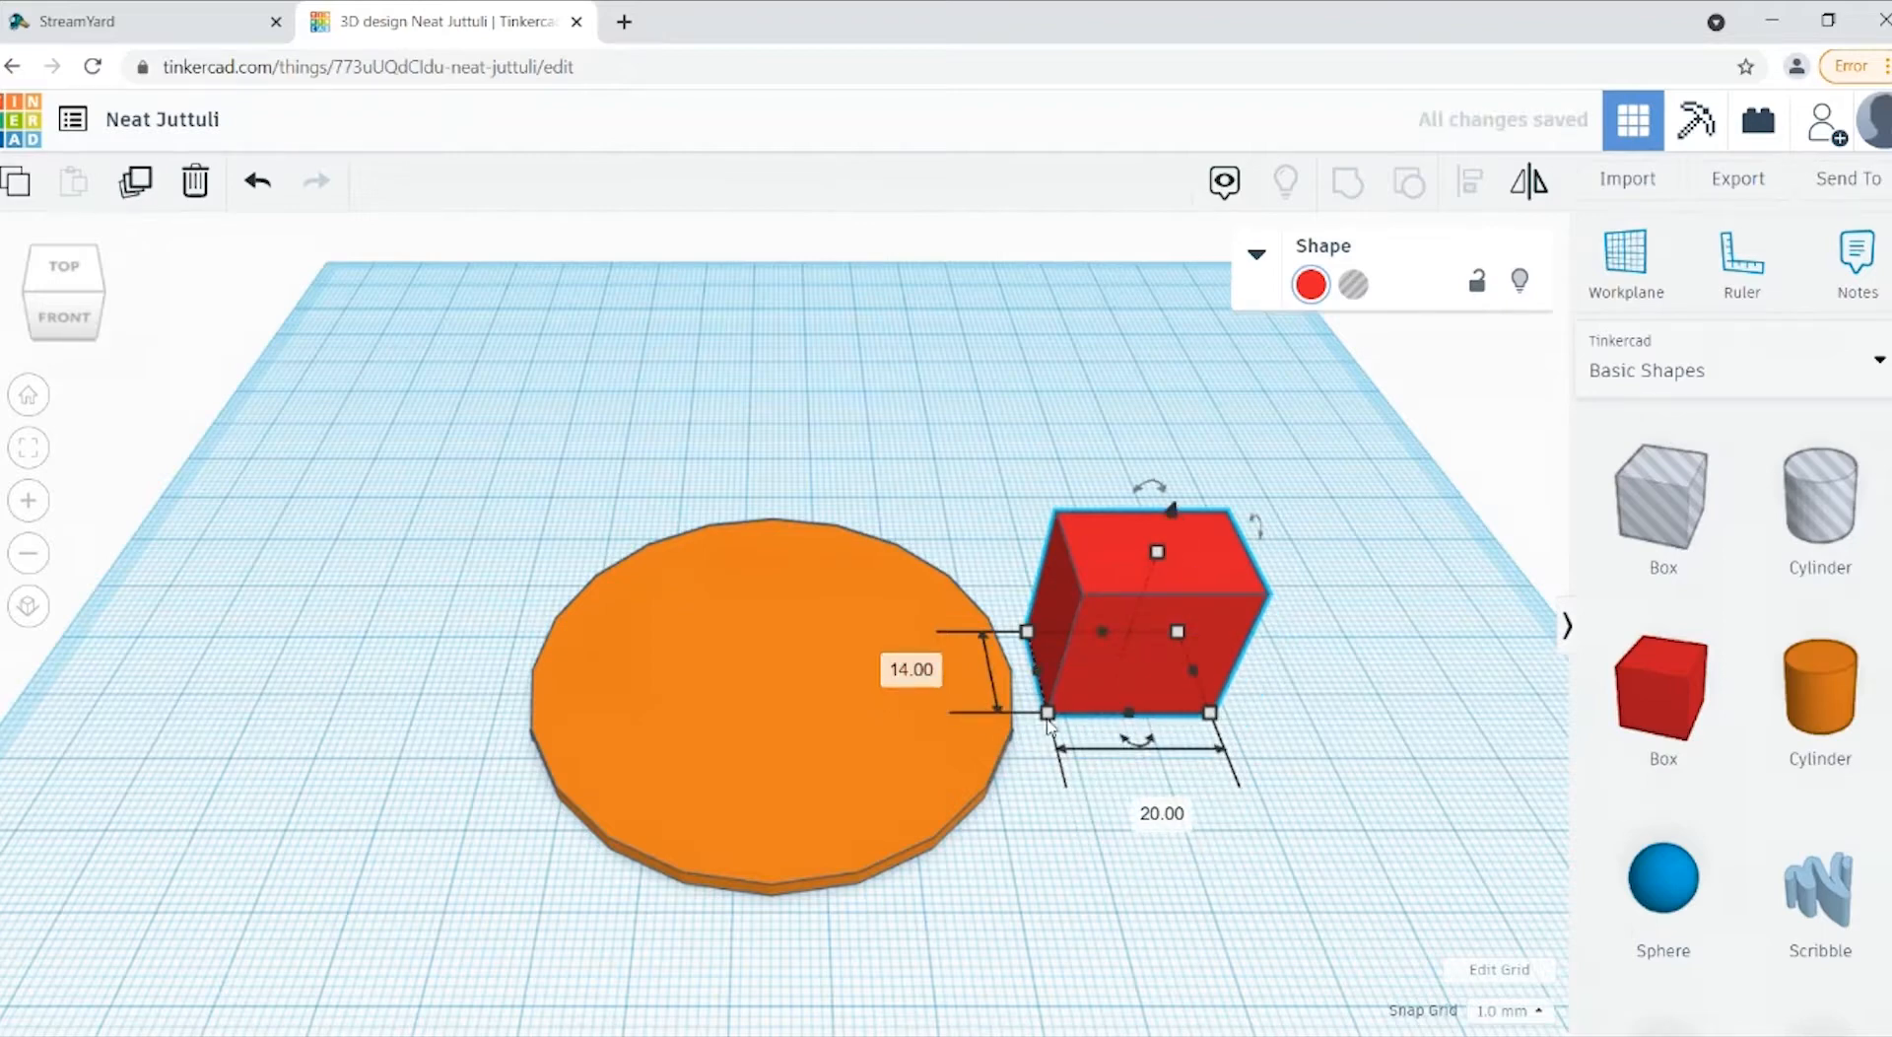
left_click(1180, 814)
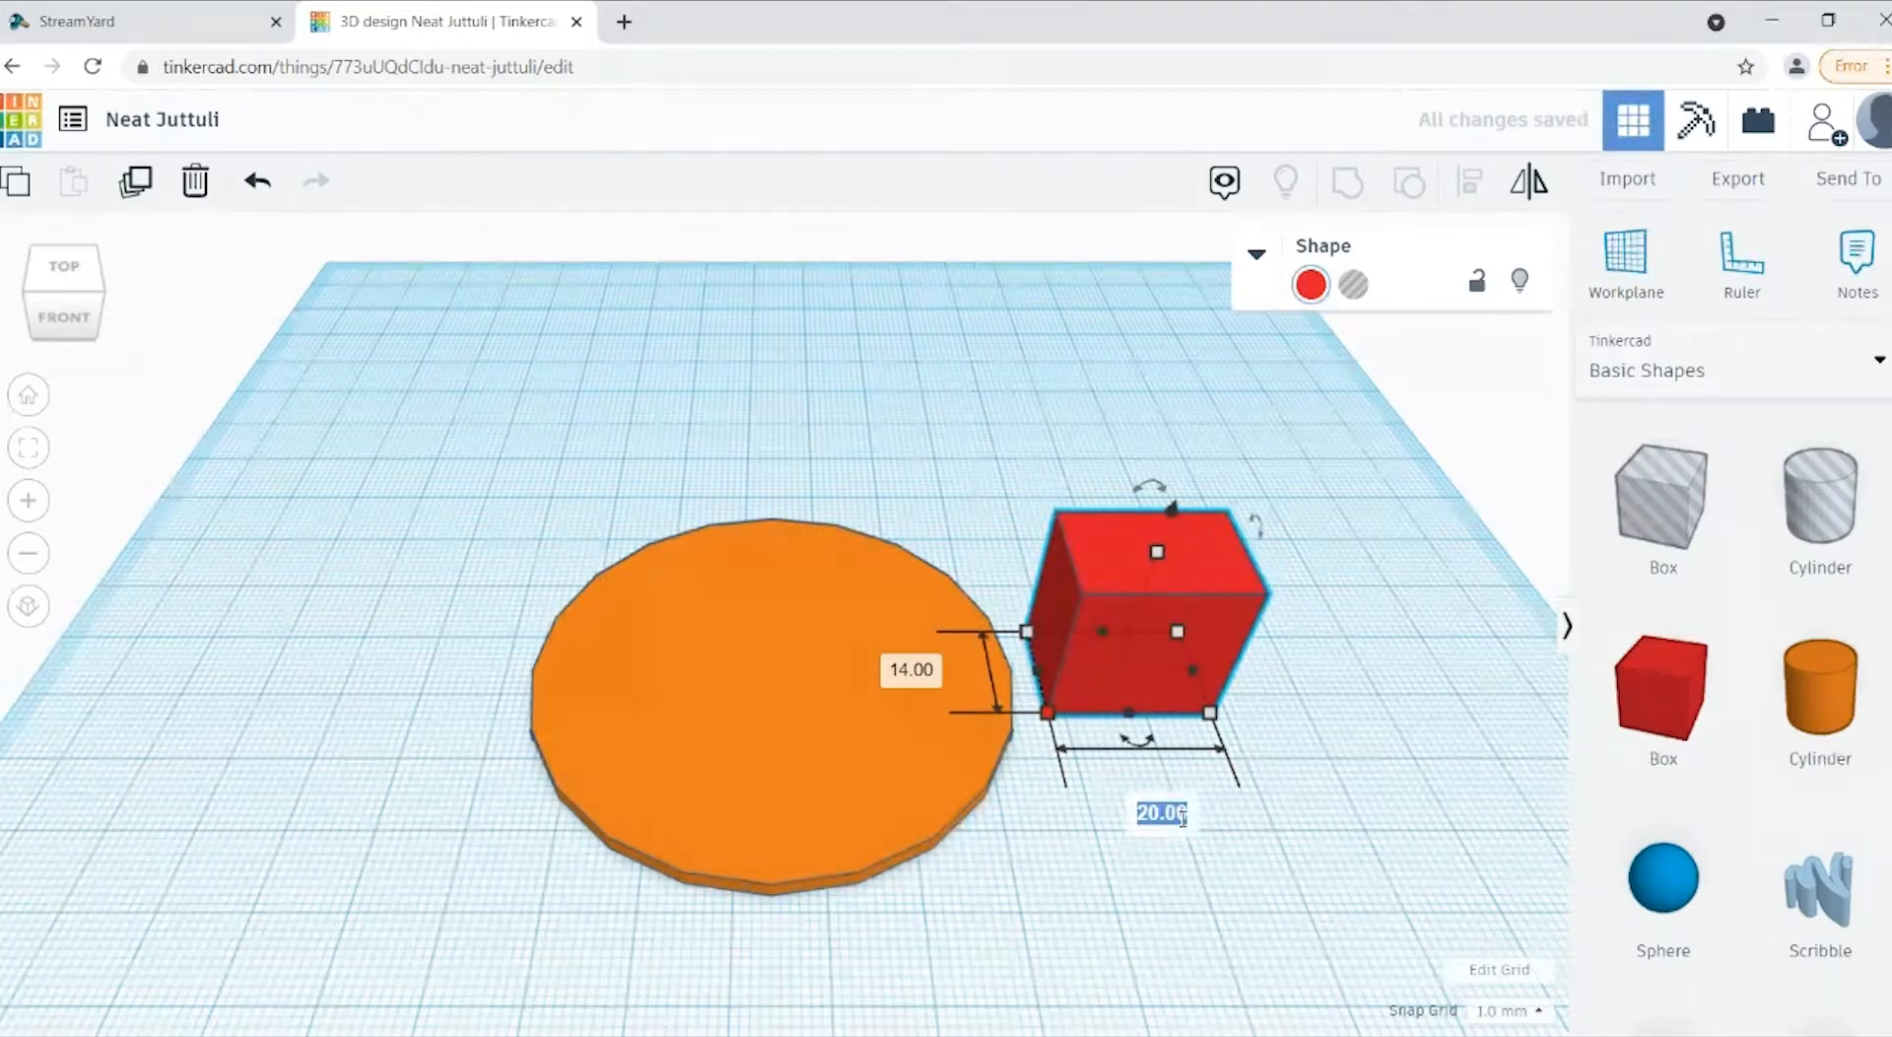
type("10")
key("Return")
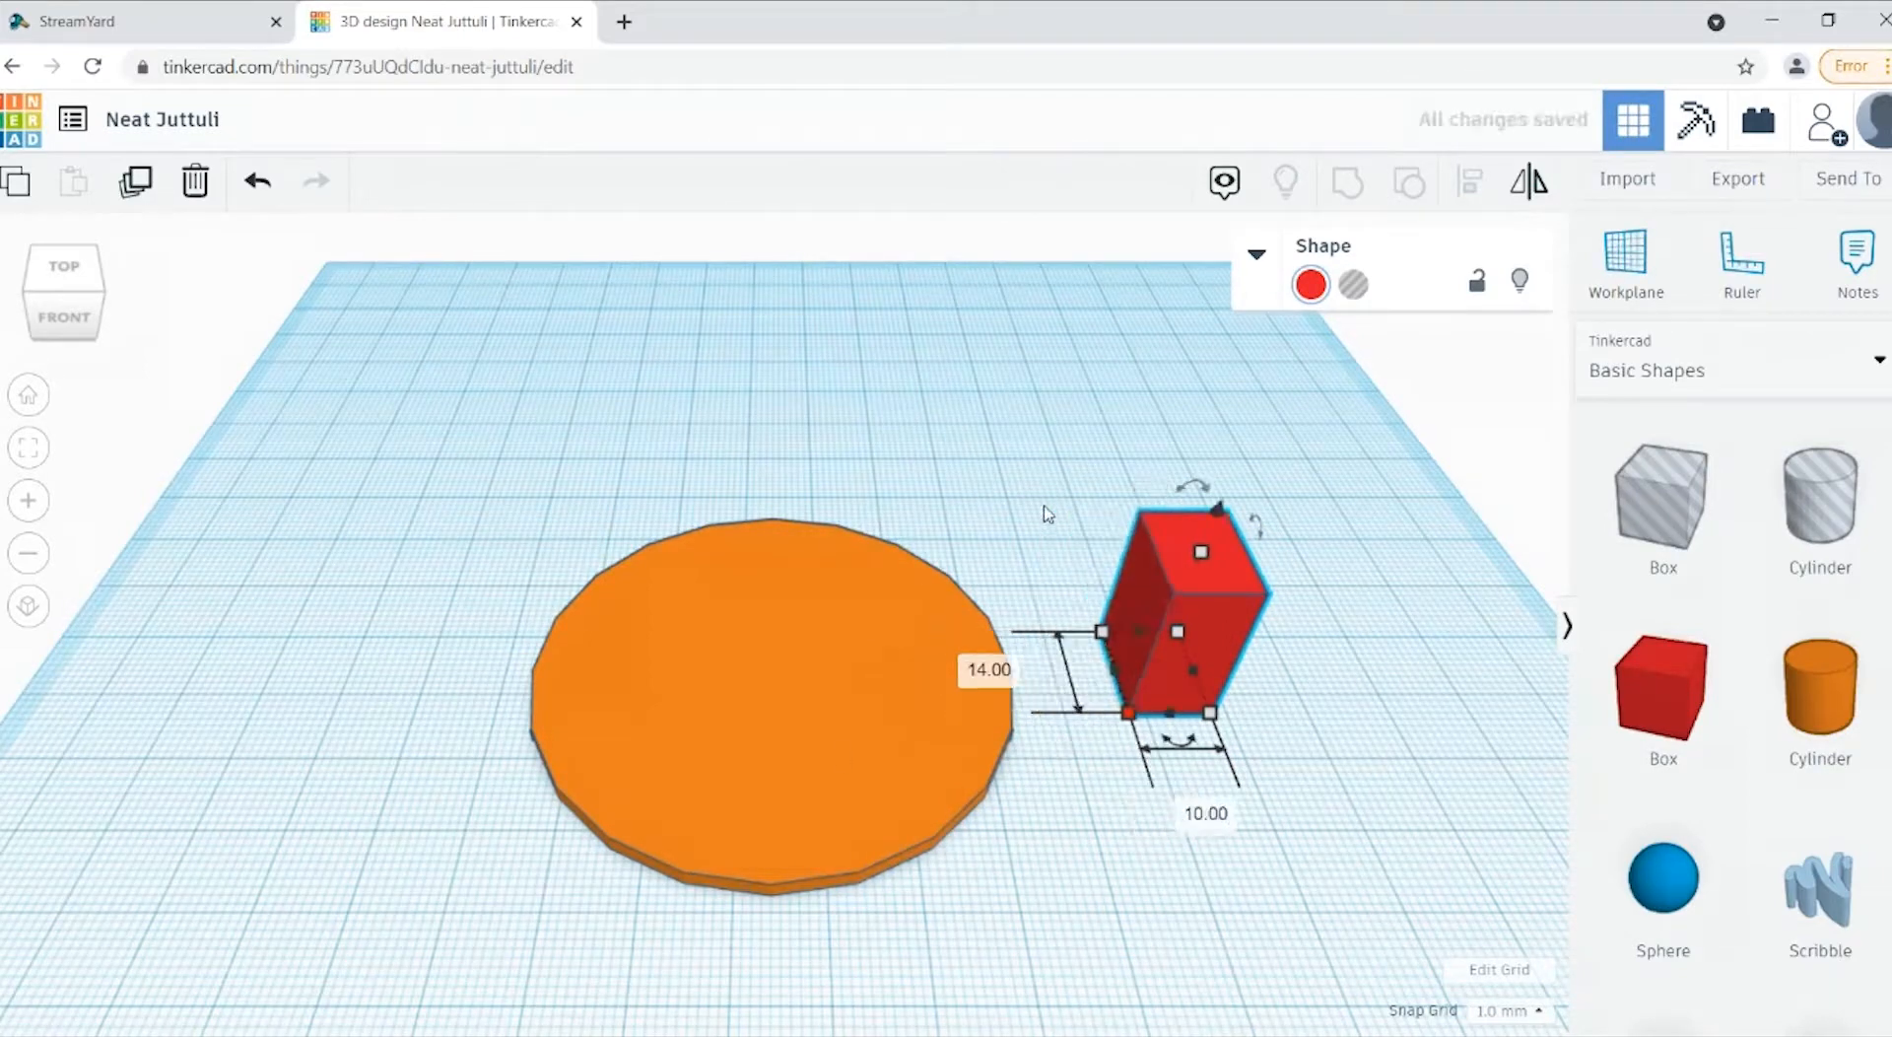
Step: Set the red box's height to 7 mm and deselect it
mouse_move(1208, 554)
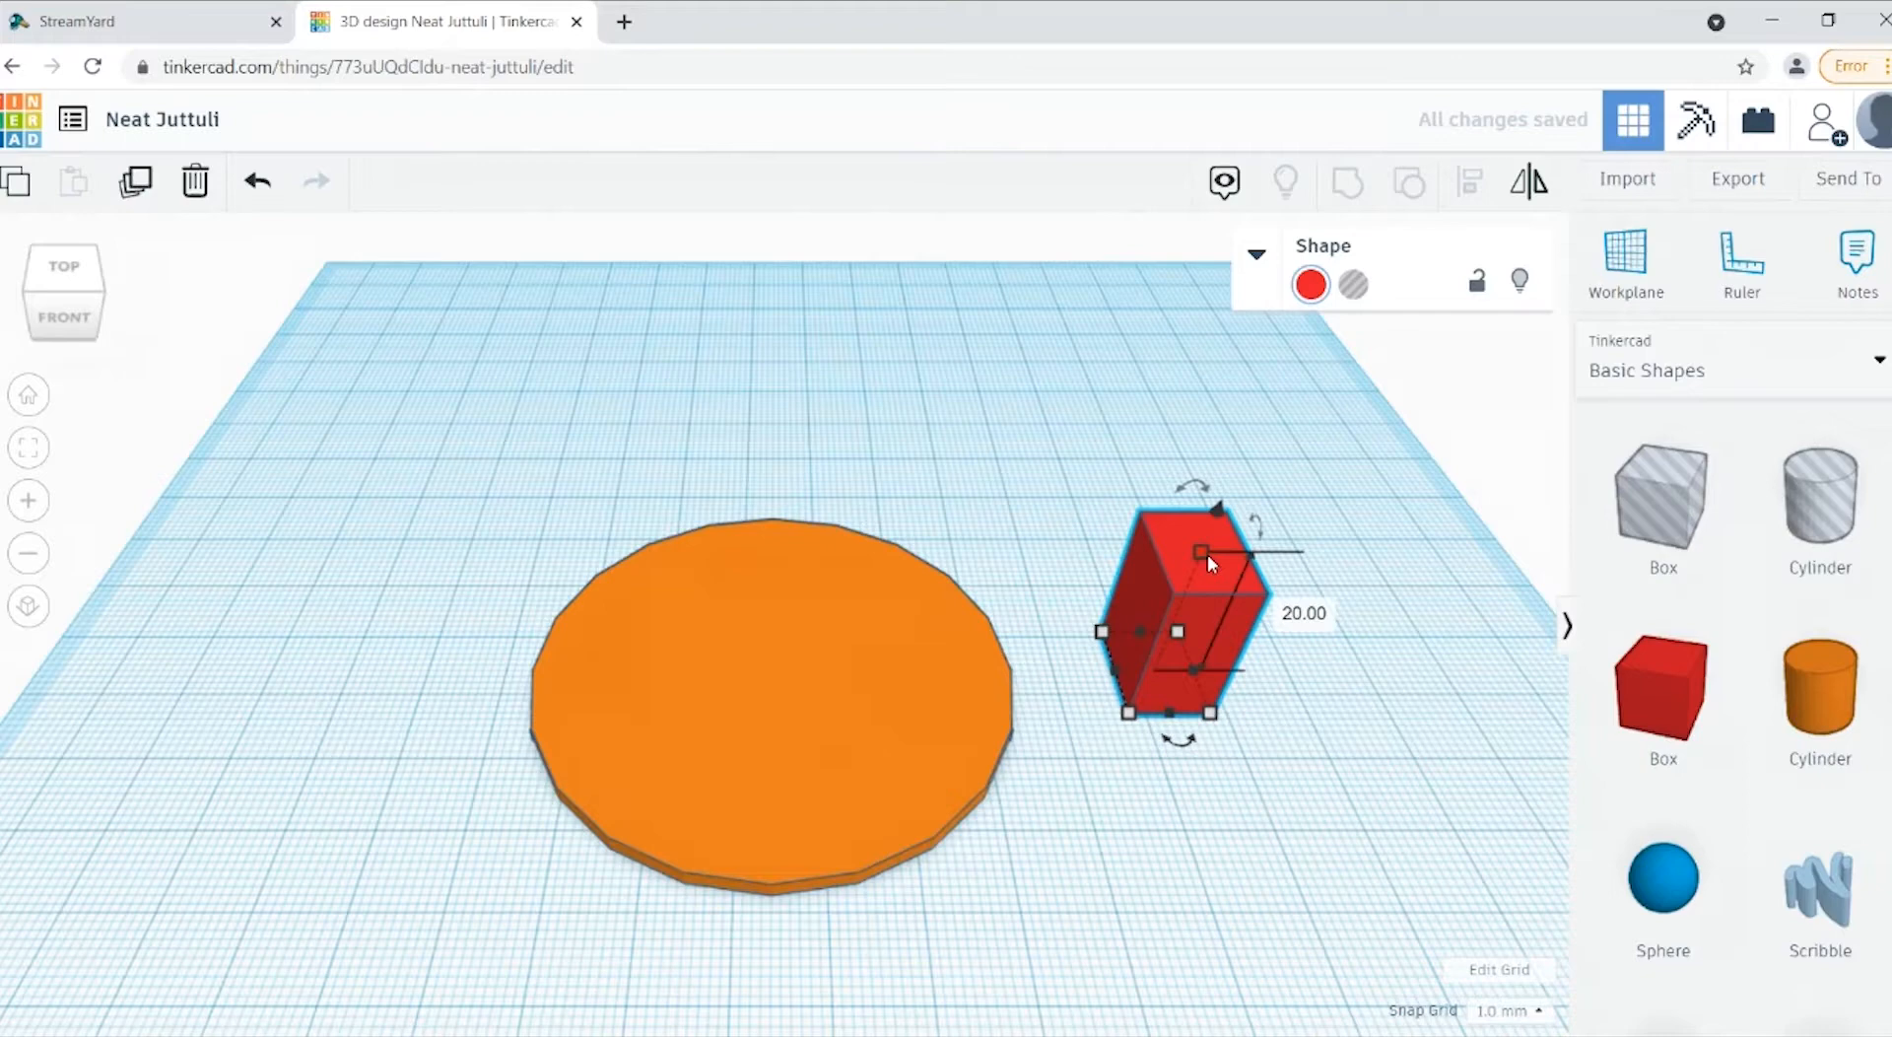
left_click(1303, 613)
type("7")
key("Return")
left_click(1319, 855)
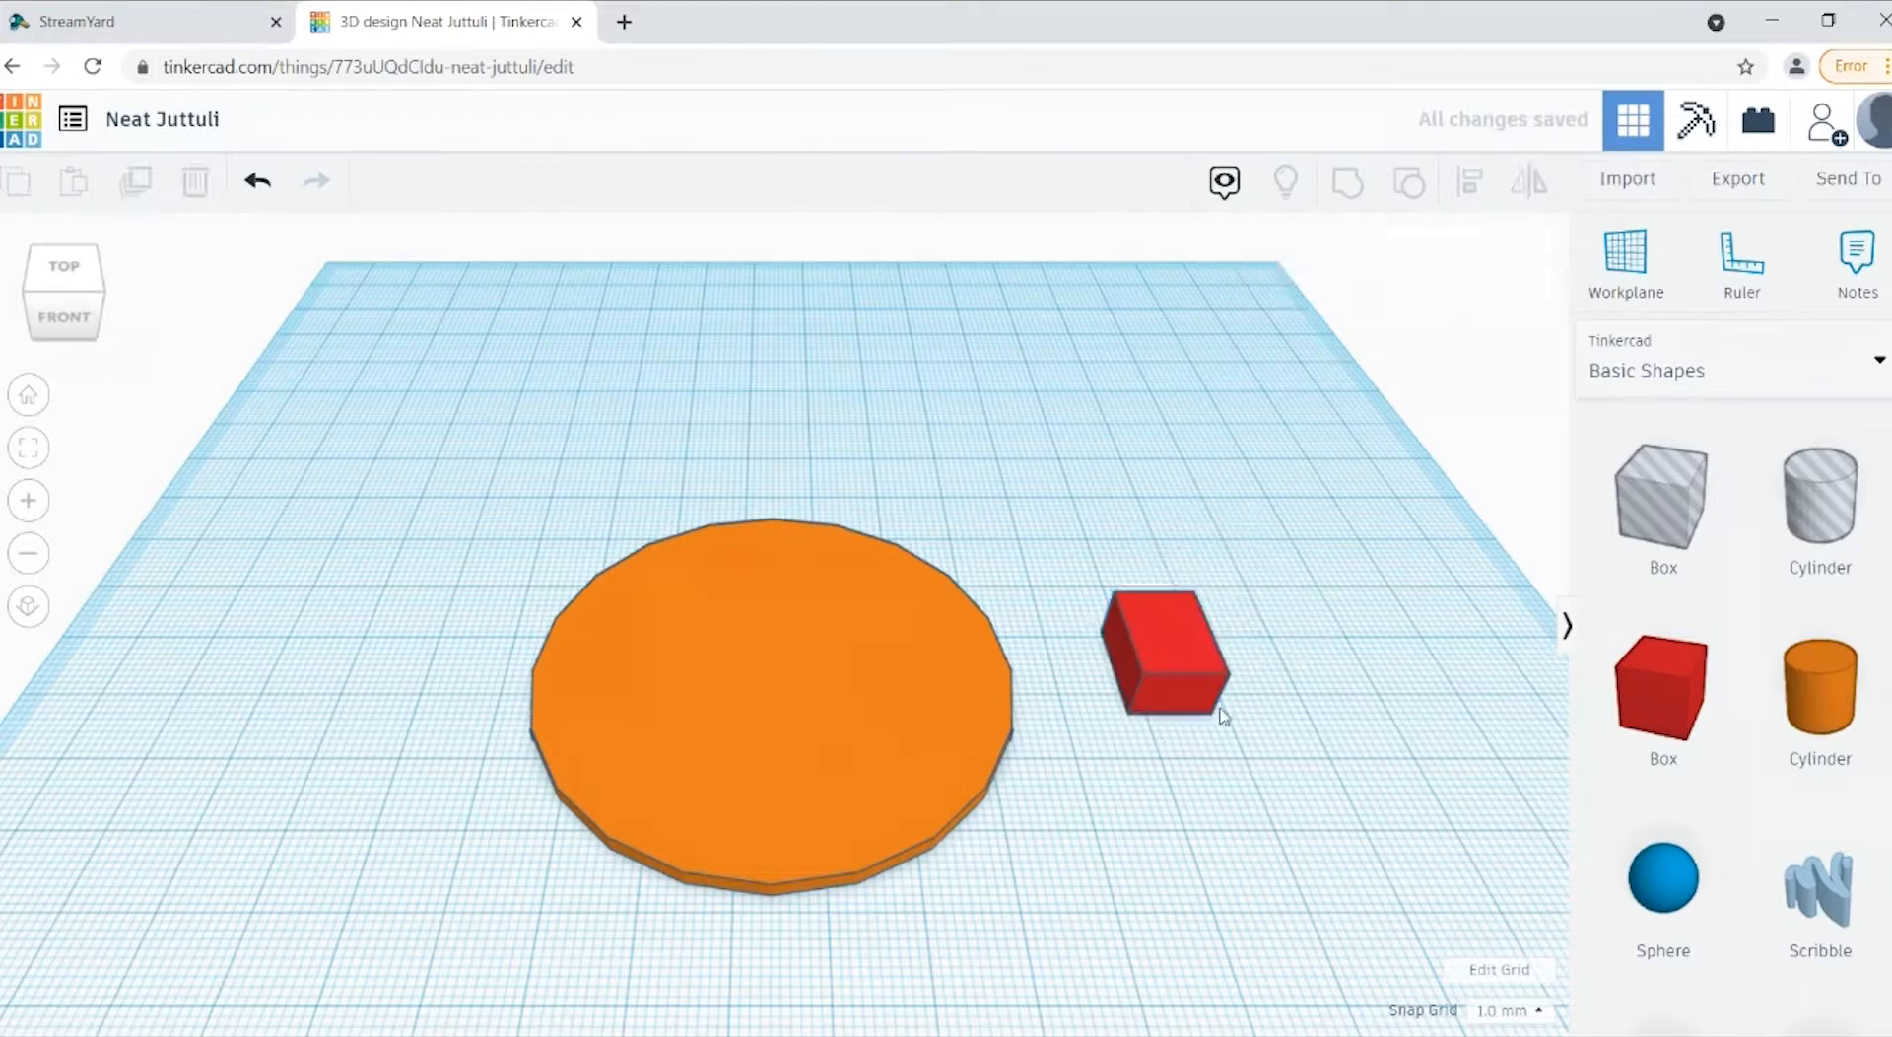
left_click(1179, 651)
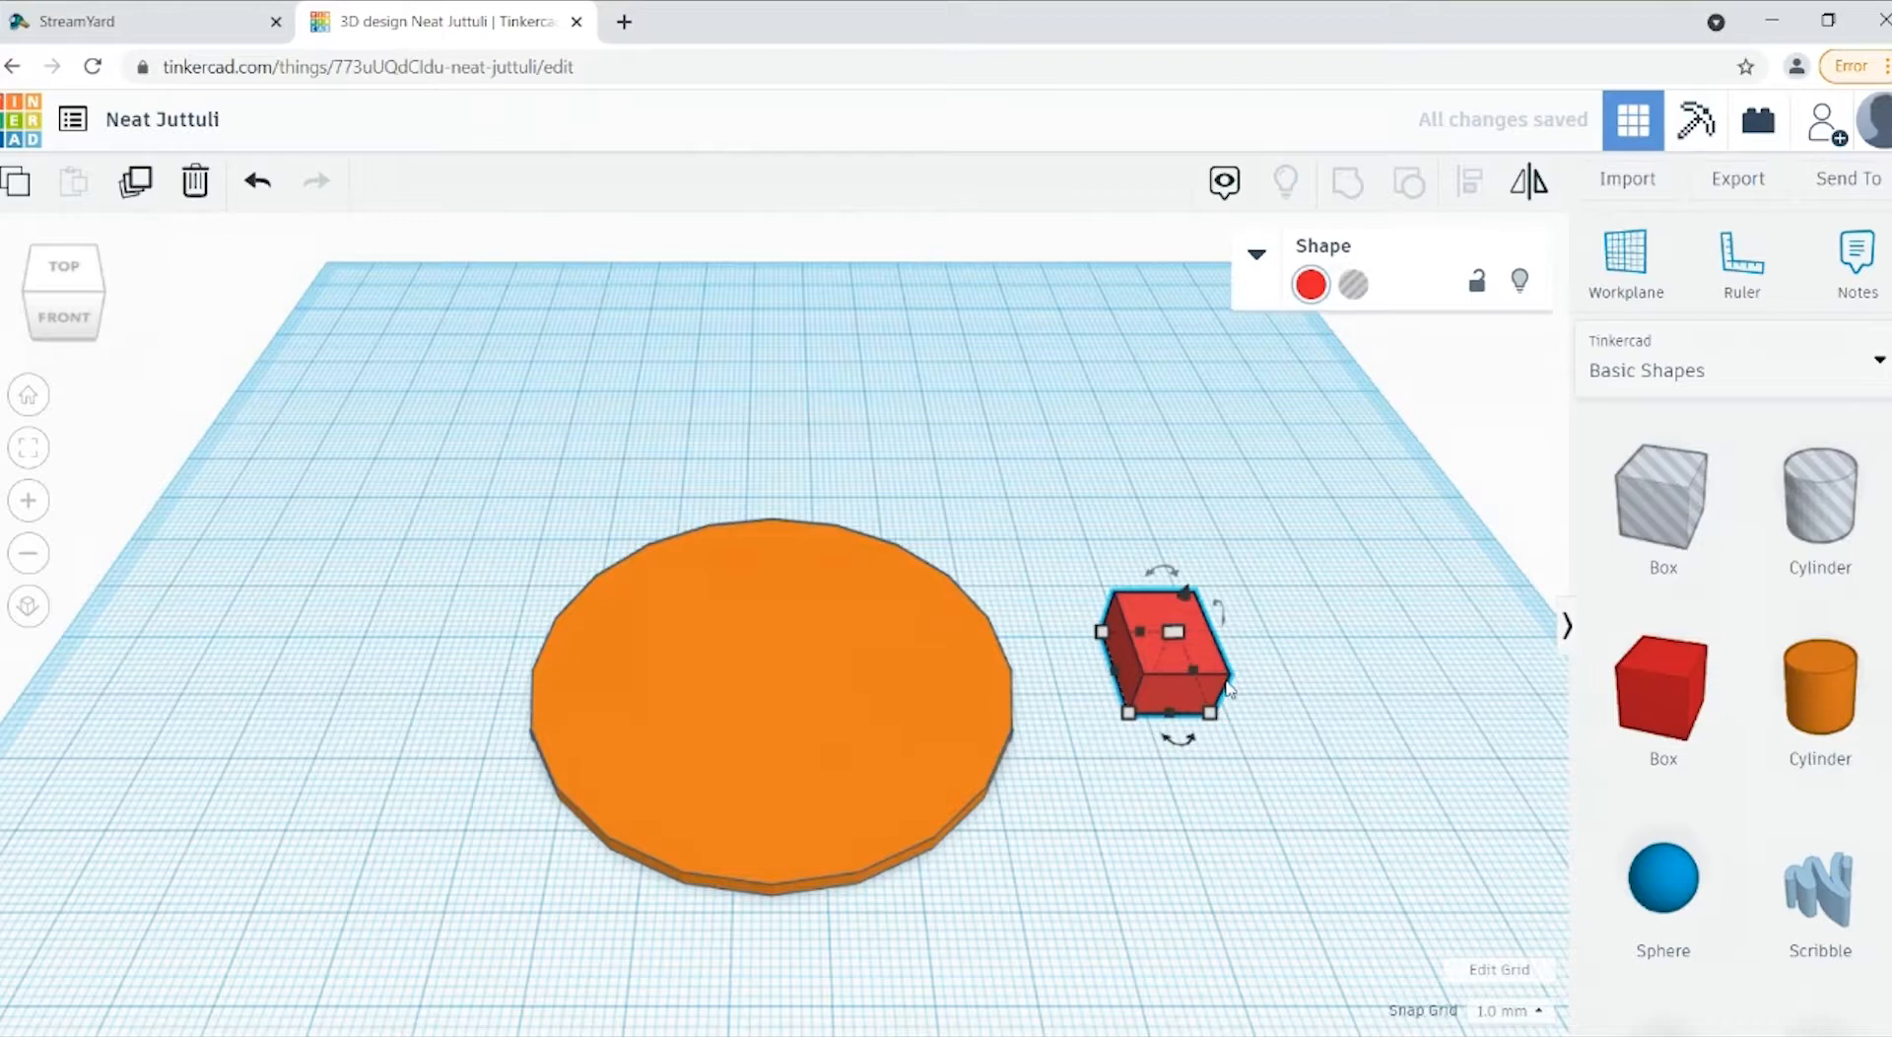
left_click(1271, 603)
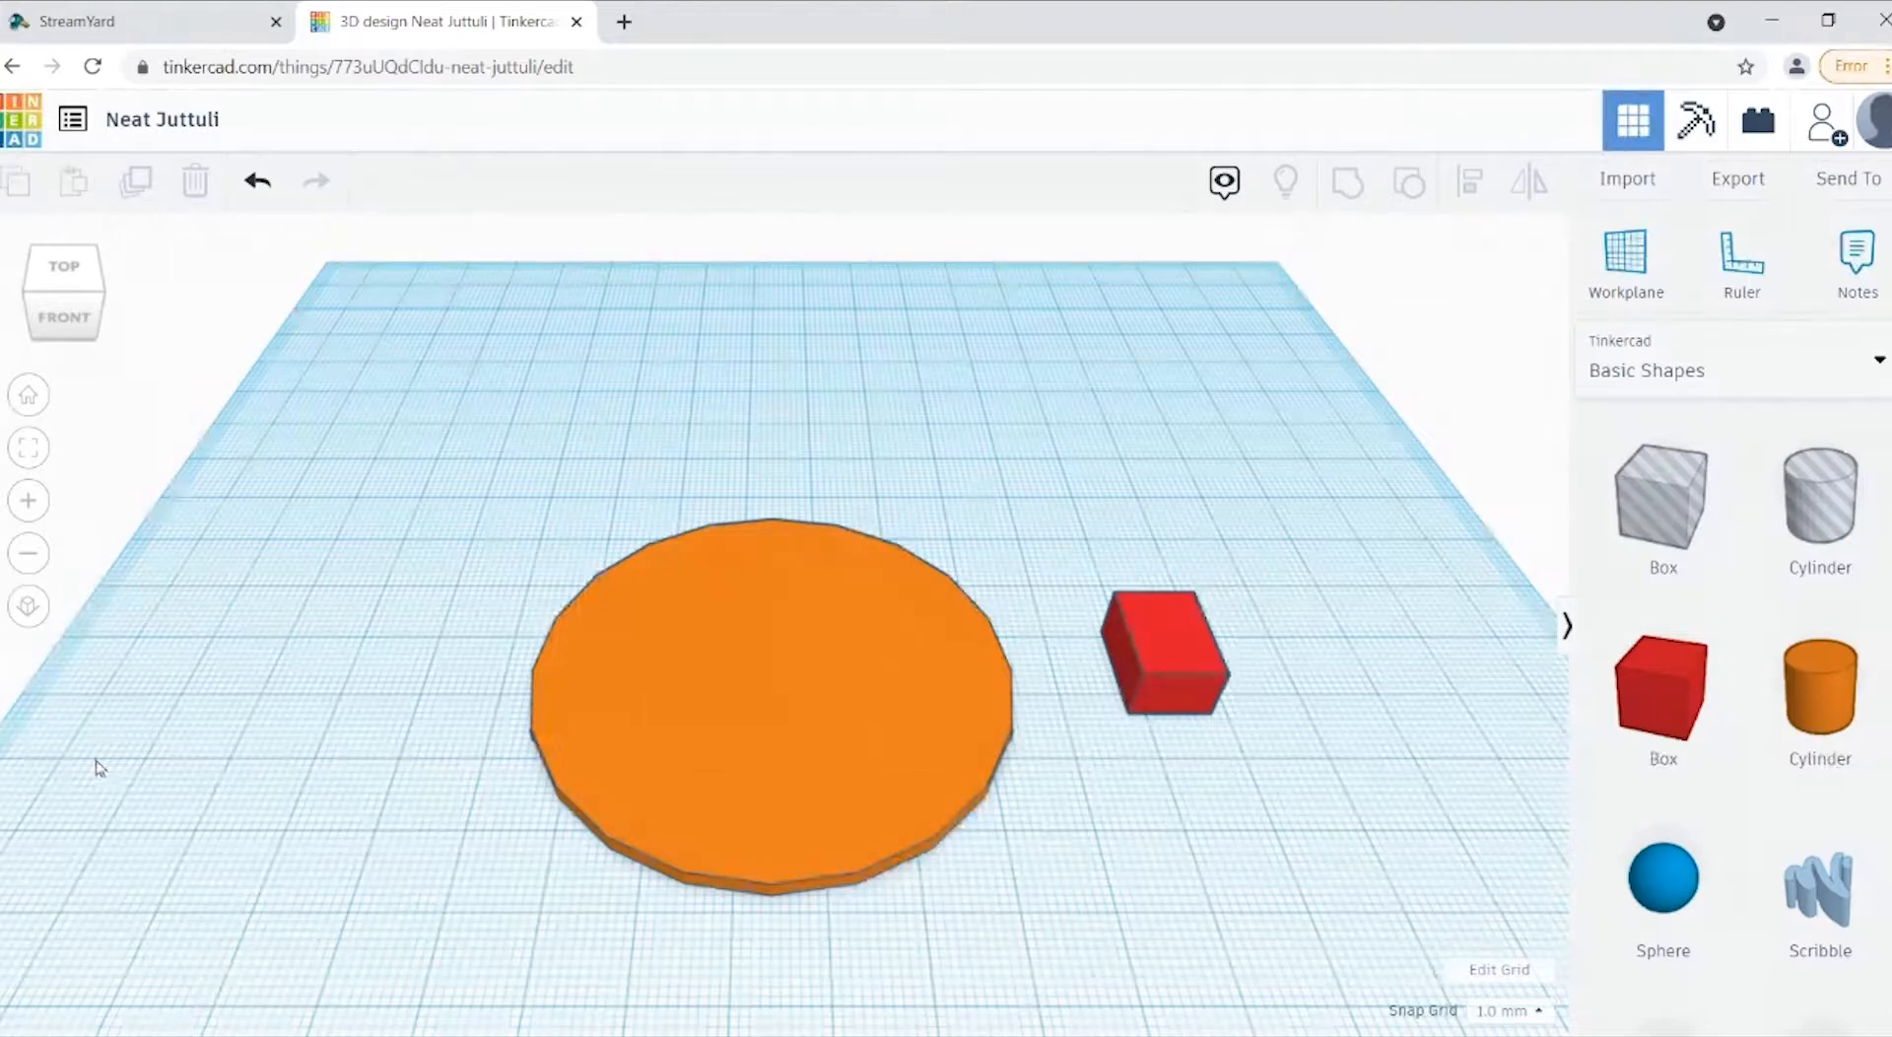
left_click_drag(1218, 512, 1149, 836)
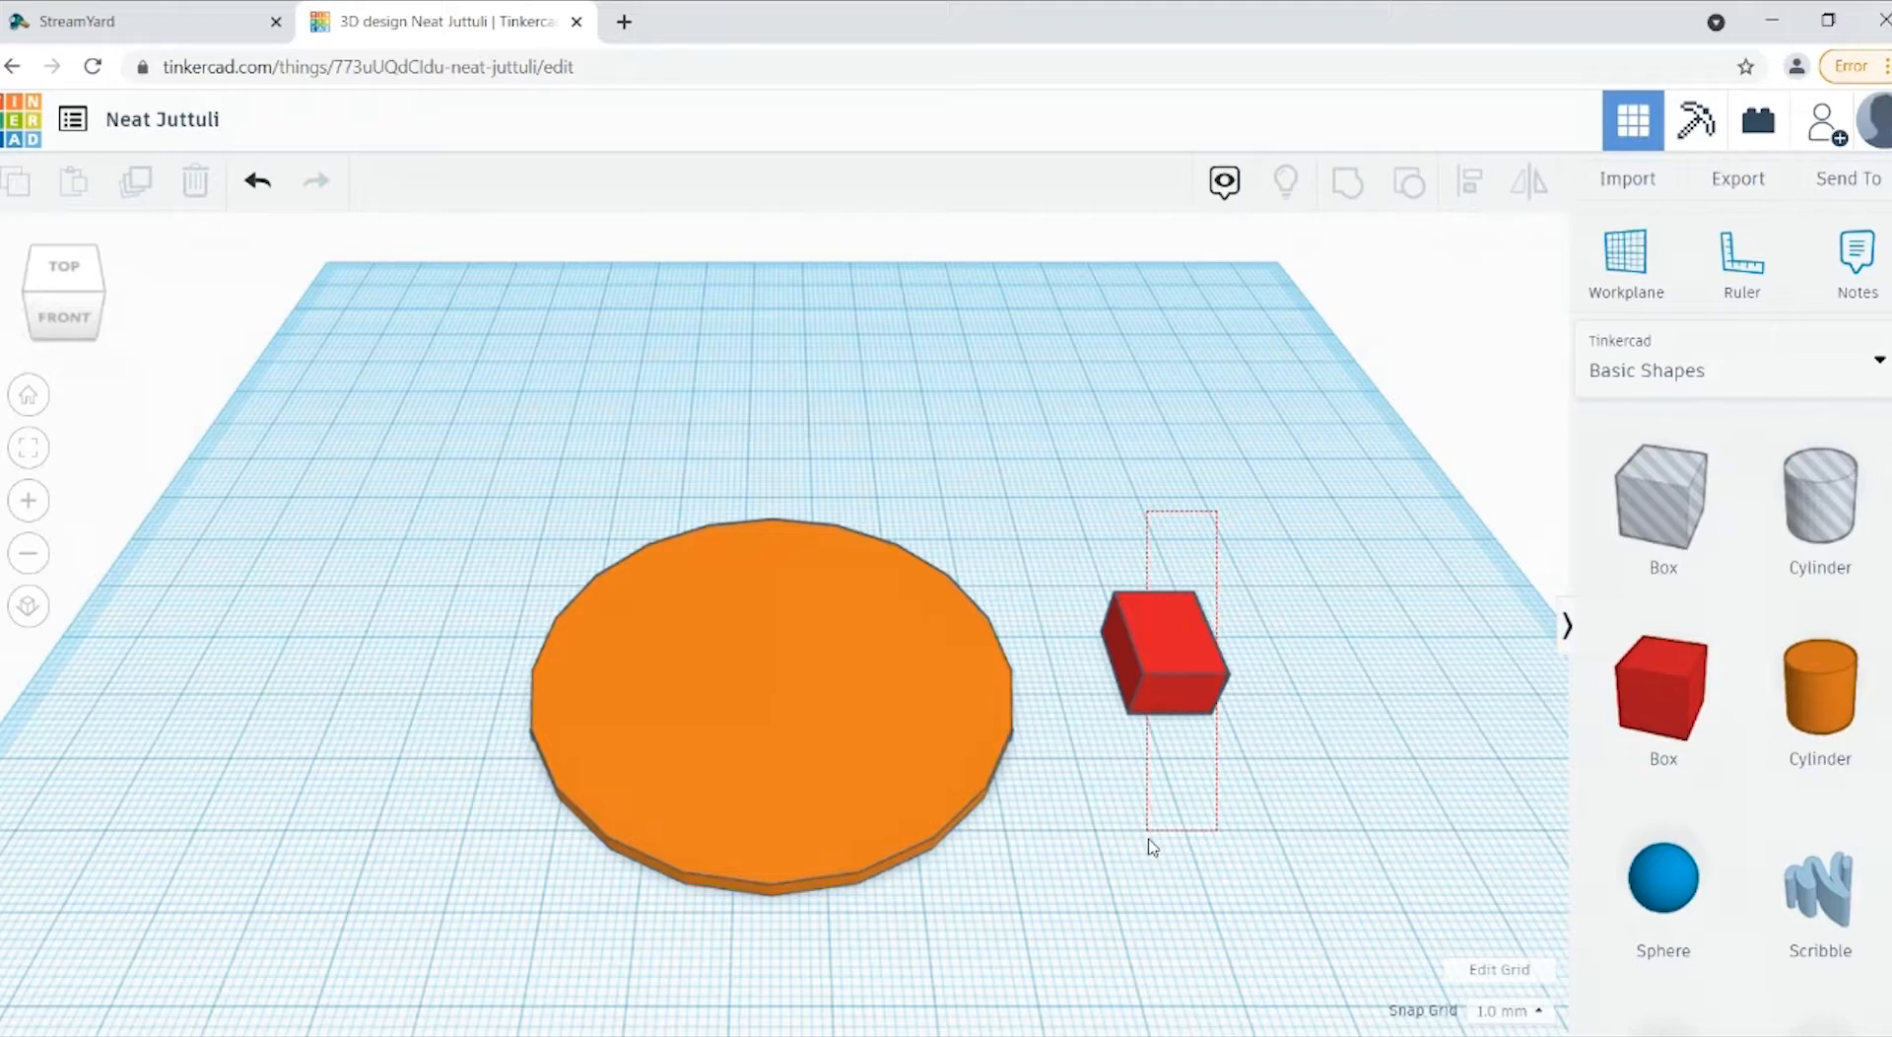
left_click_drag(1149, 839, 1210, 717)
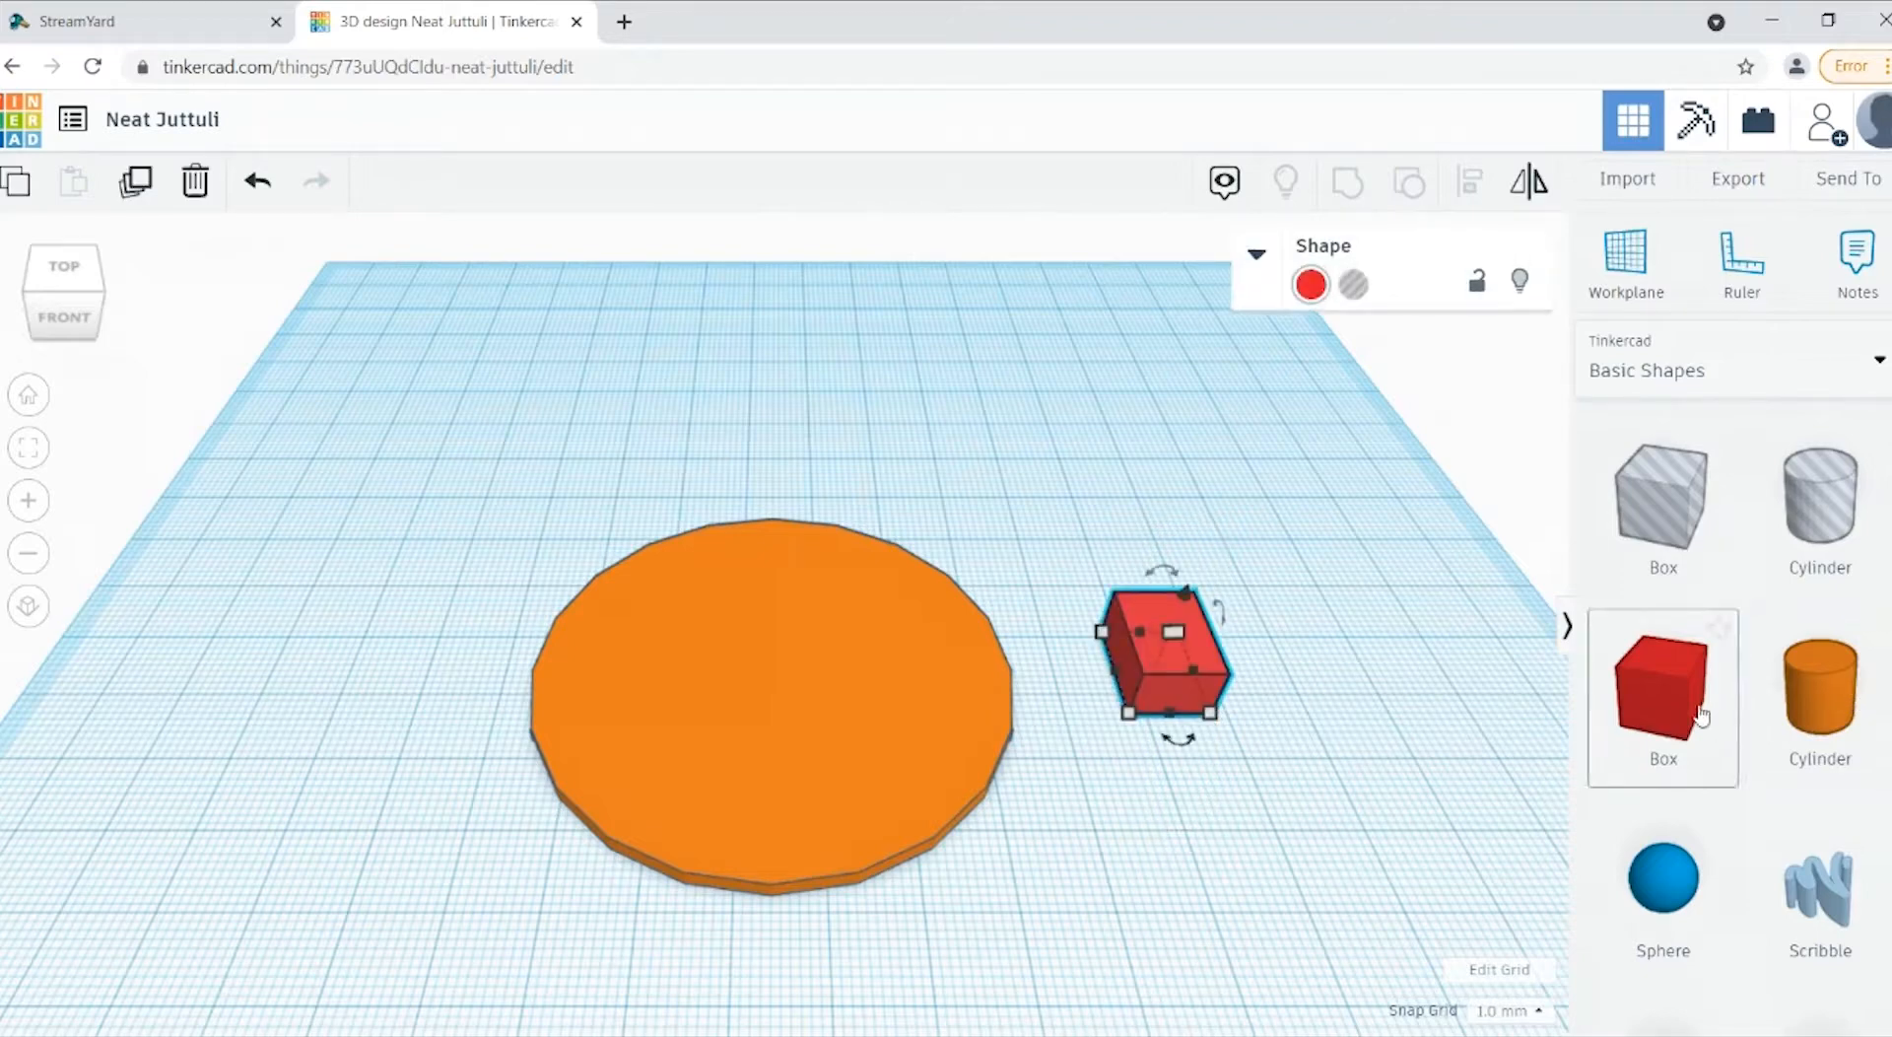
Step: Add a second solid box, 7 mm wide and 9 mm long, and move it slightly closer to the small red box
left_click(1699, 739)
left_click_drag(1680, 715, 1336, 696)
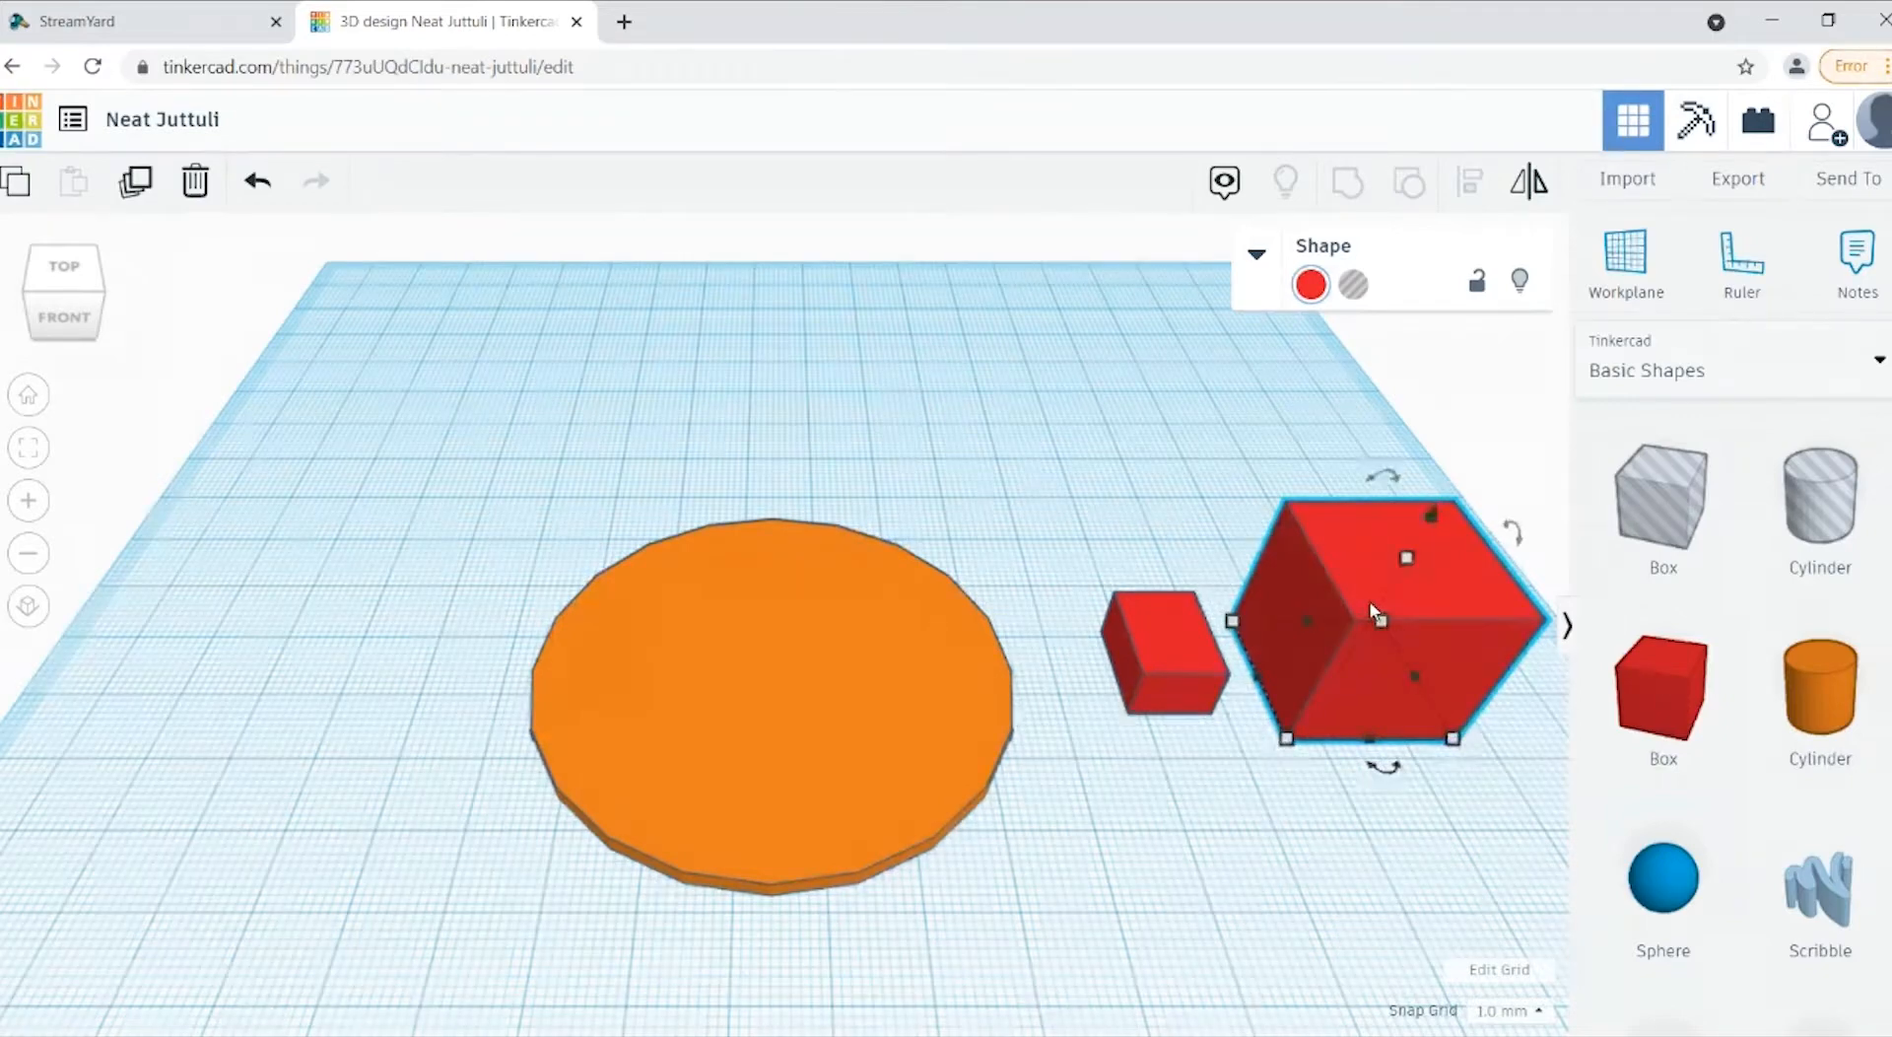
mouse_move(1290, 747)
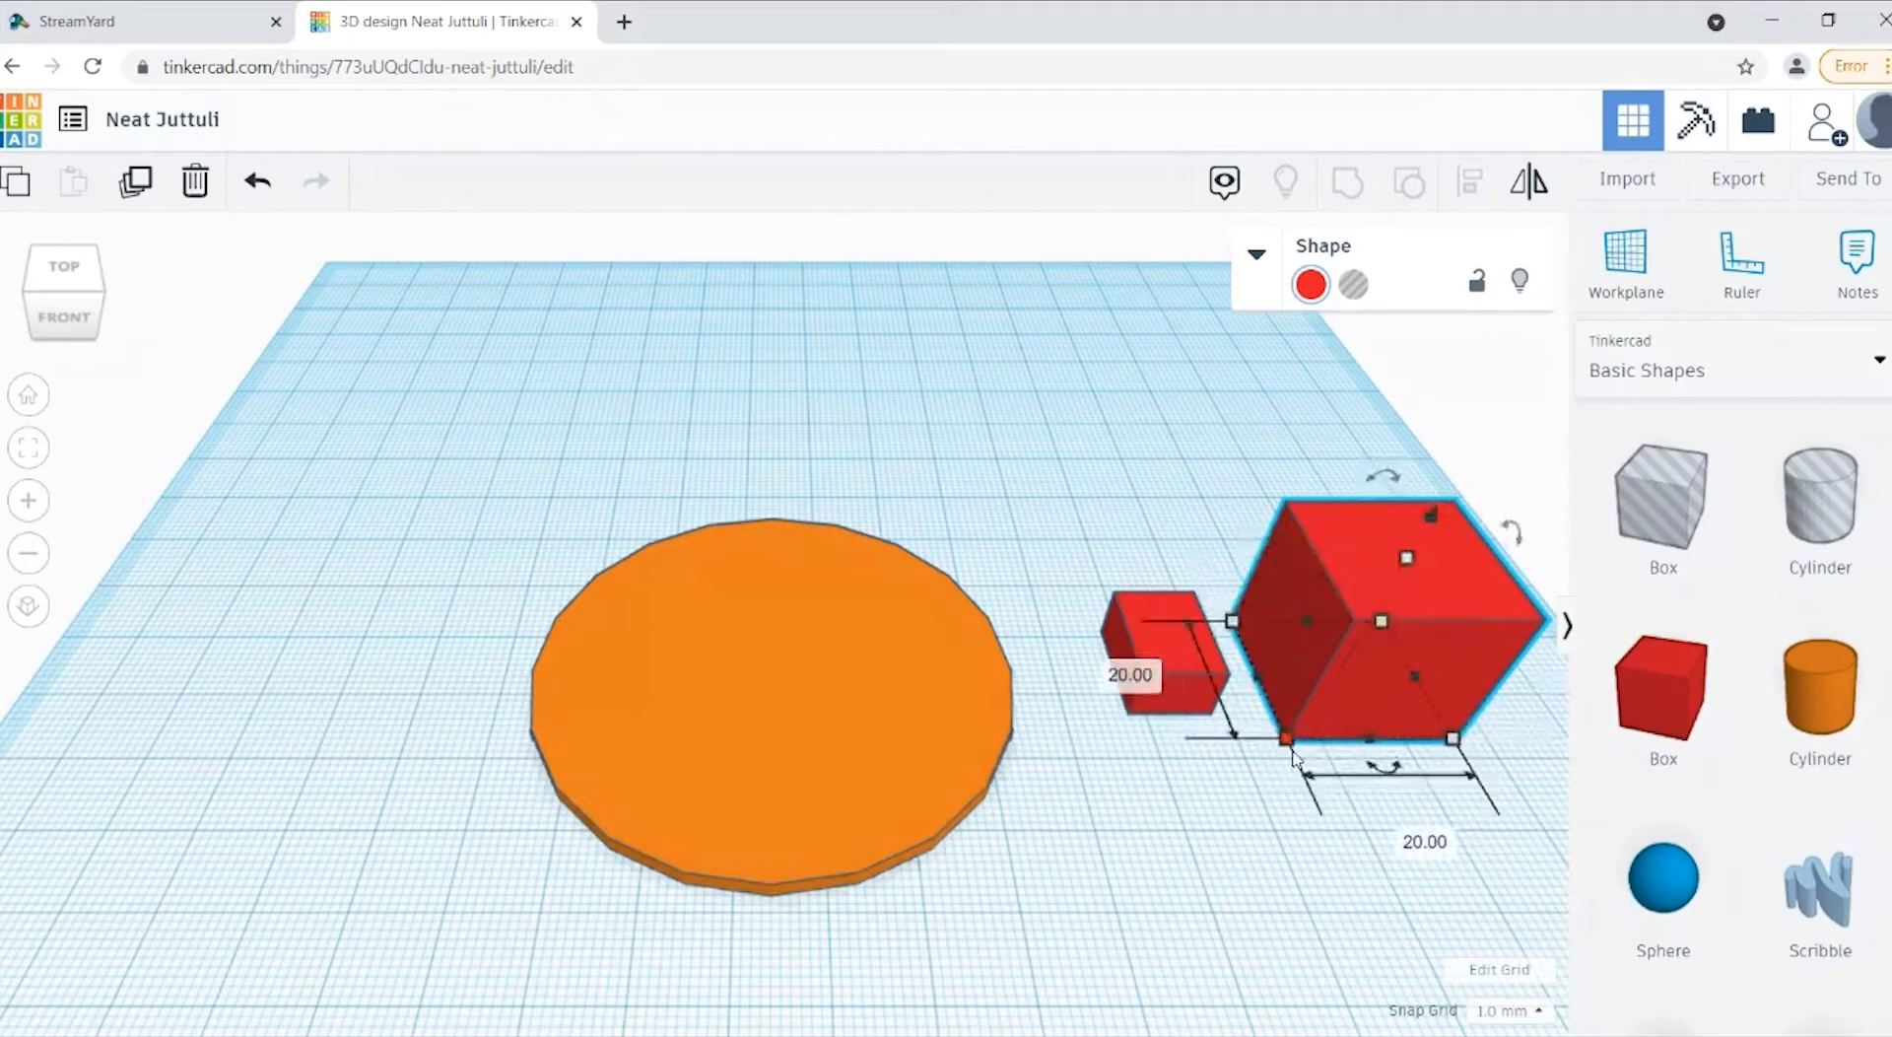
left_click(1430, 850)
type("7")
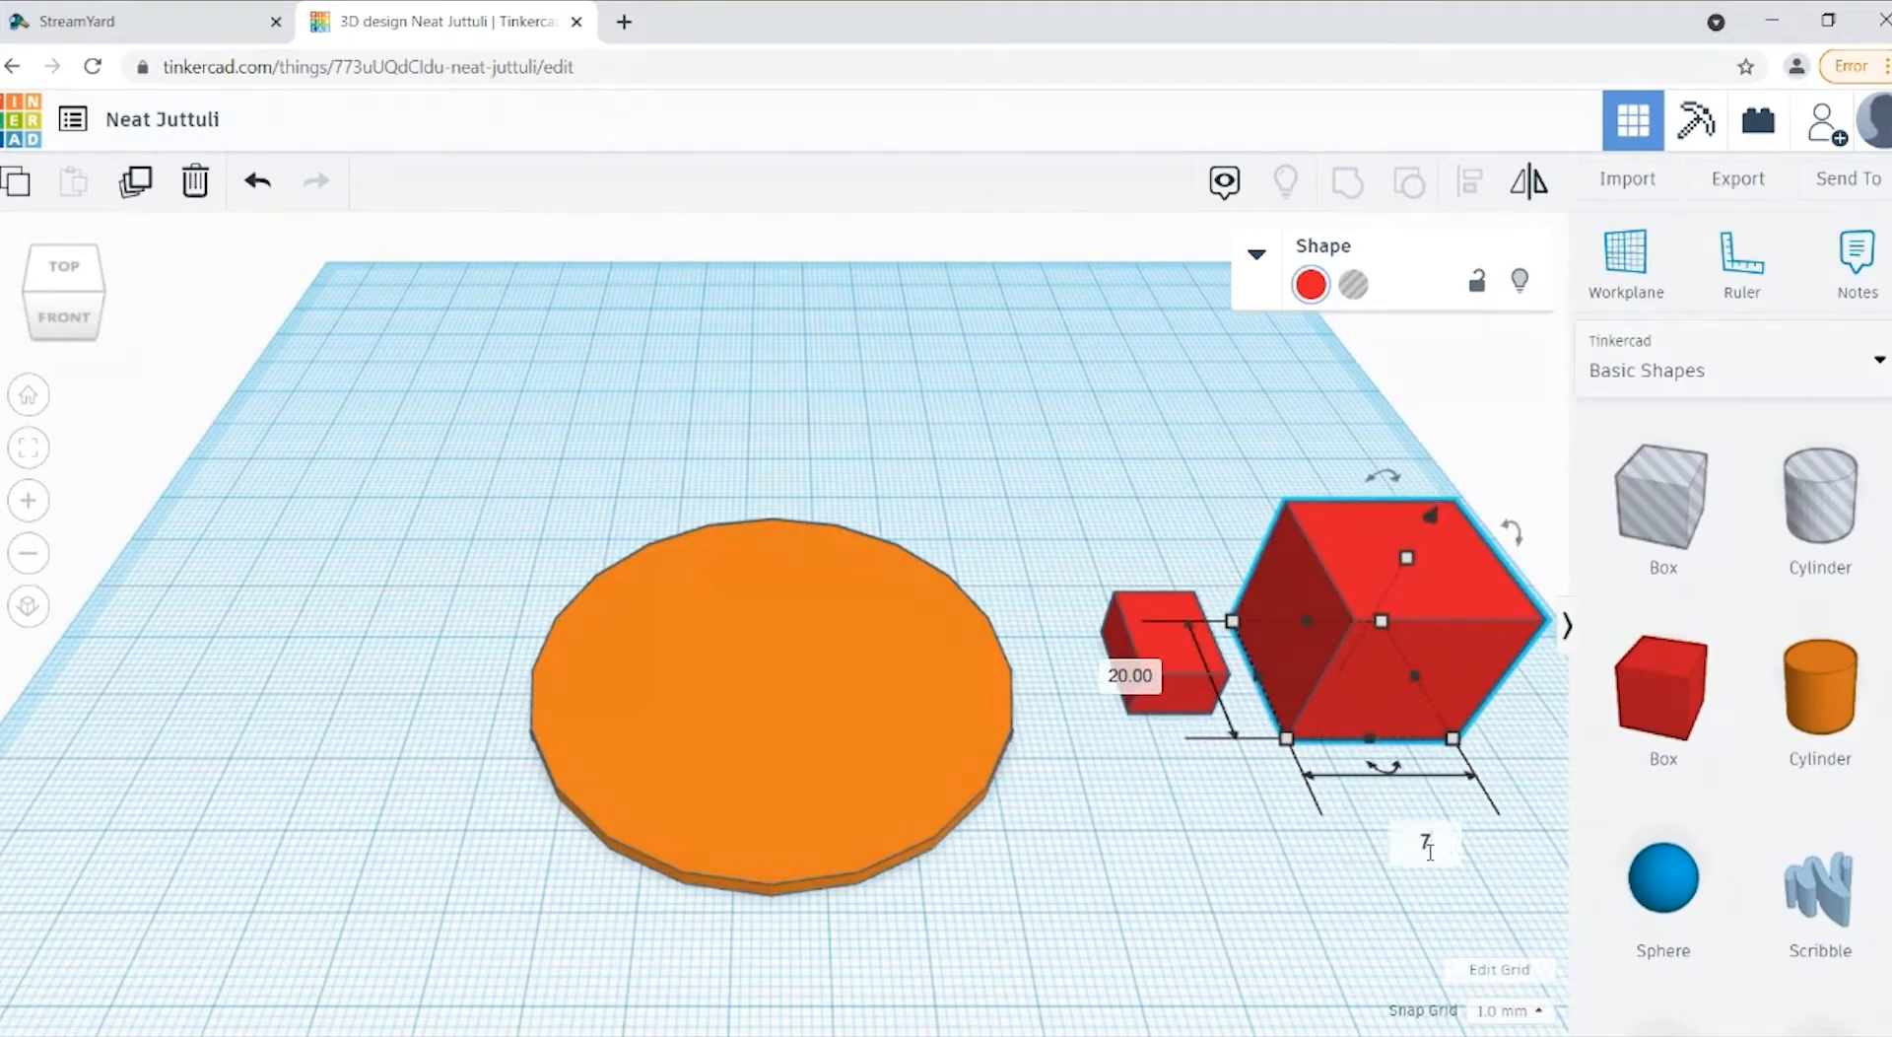
key("Return")
left_click(1219, 699)
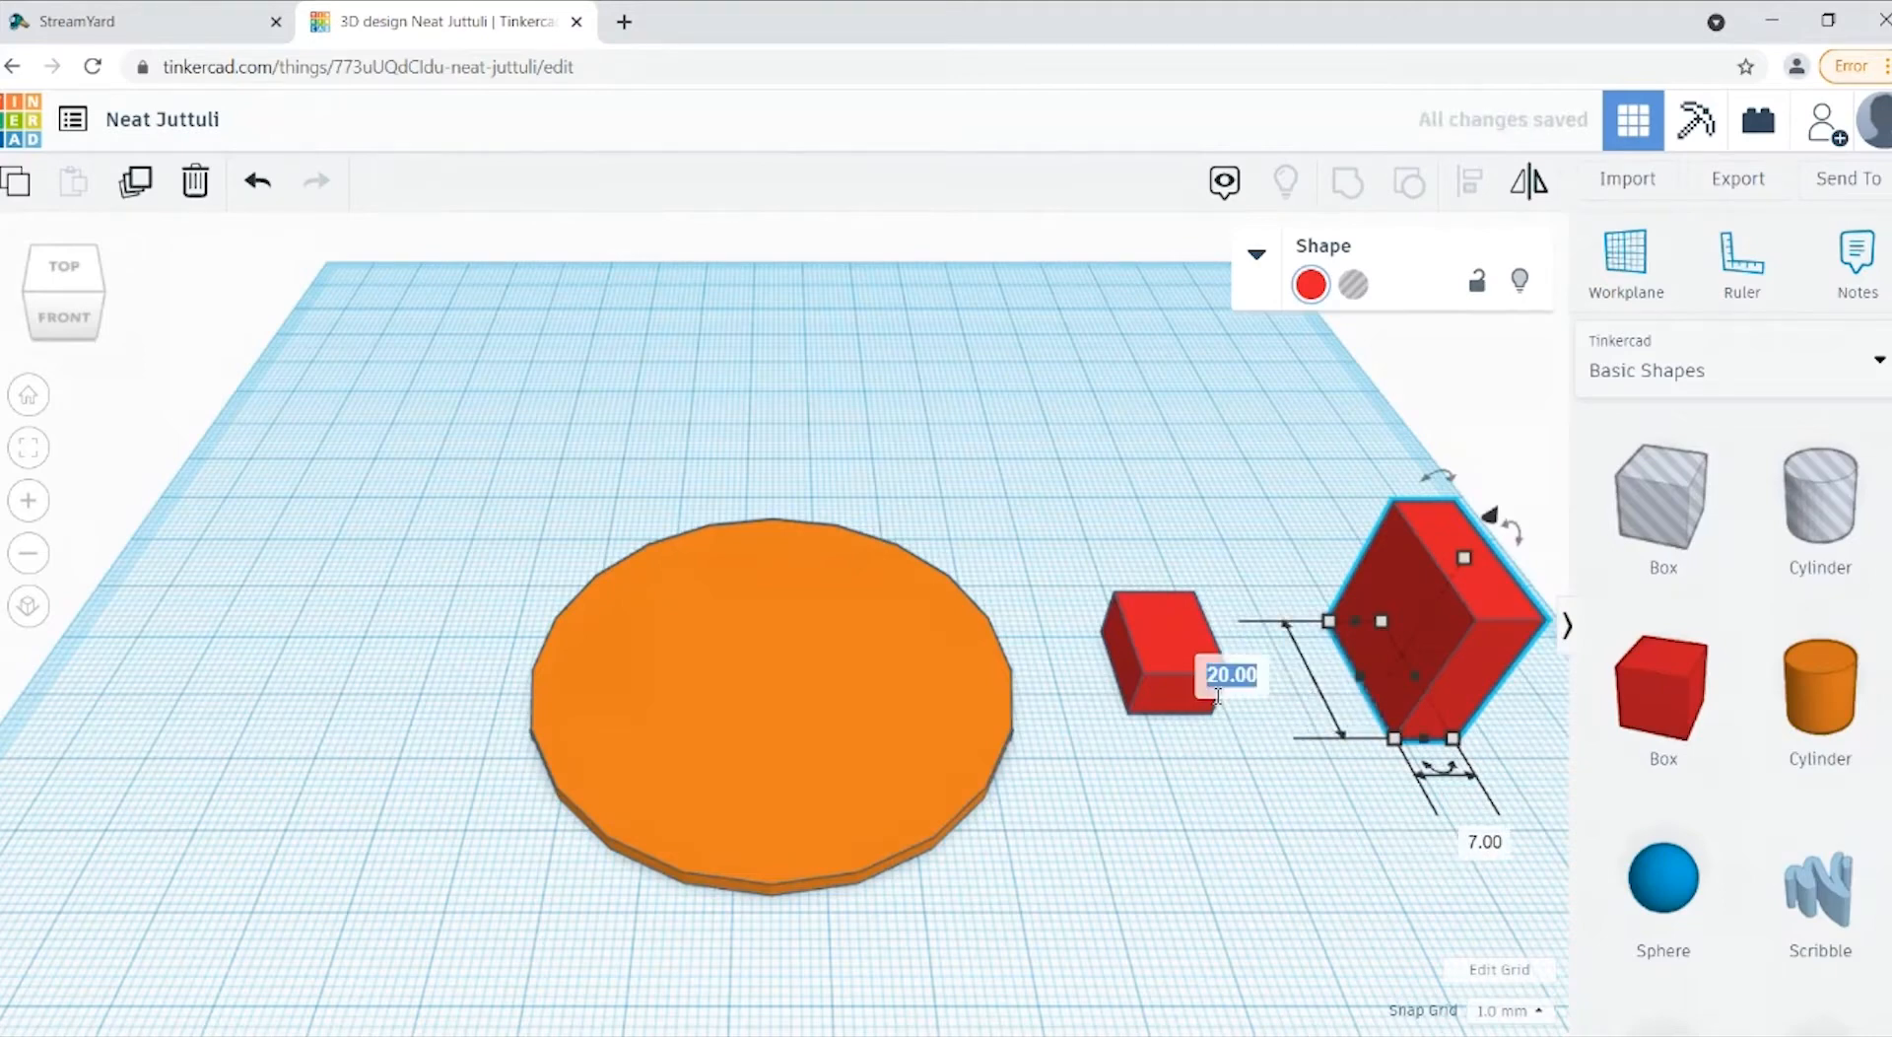
type("9")
key("Return")
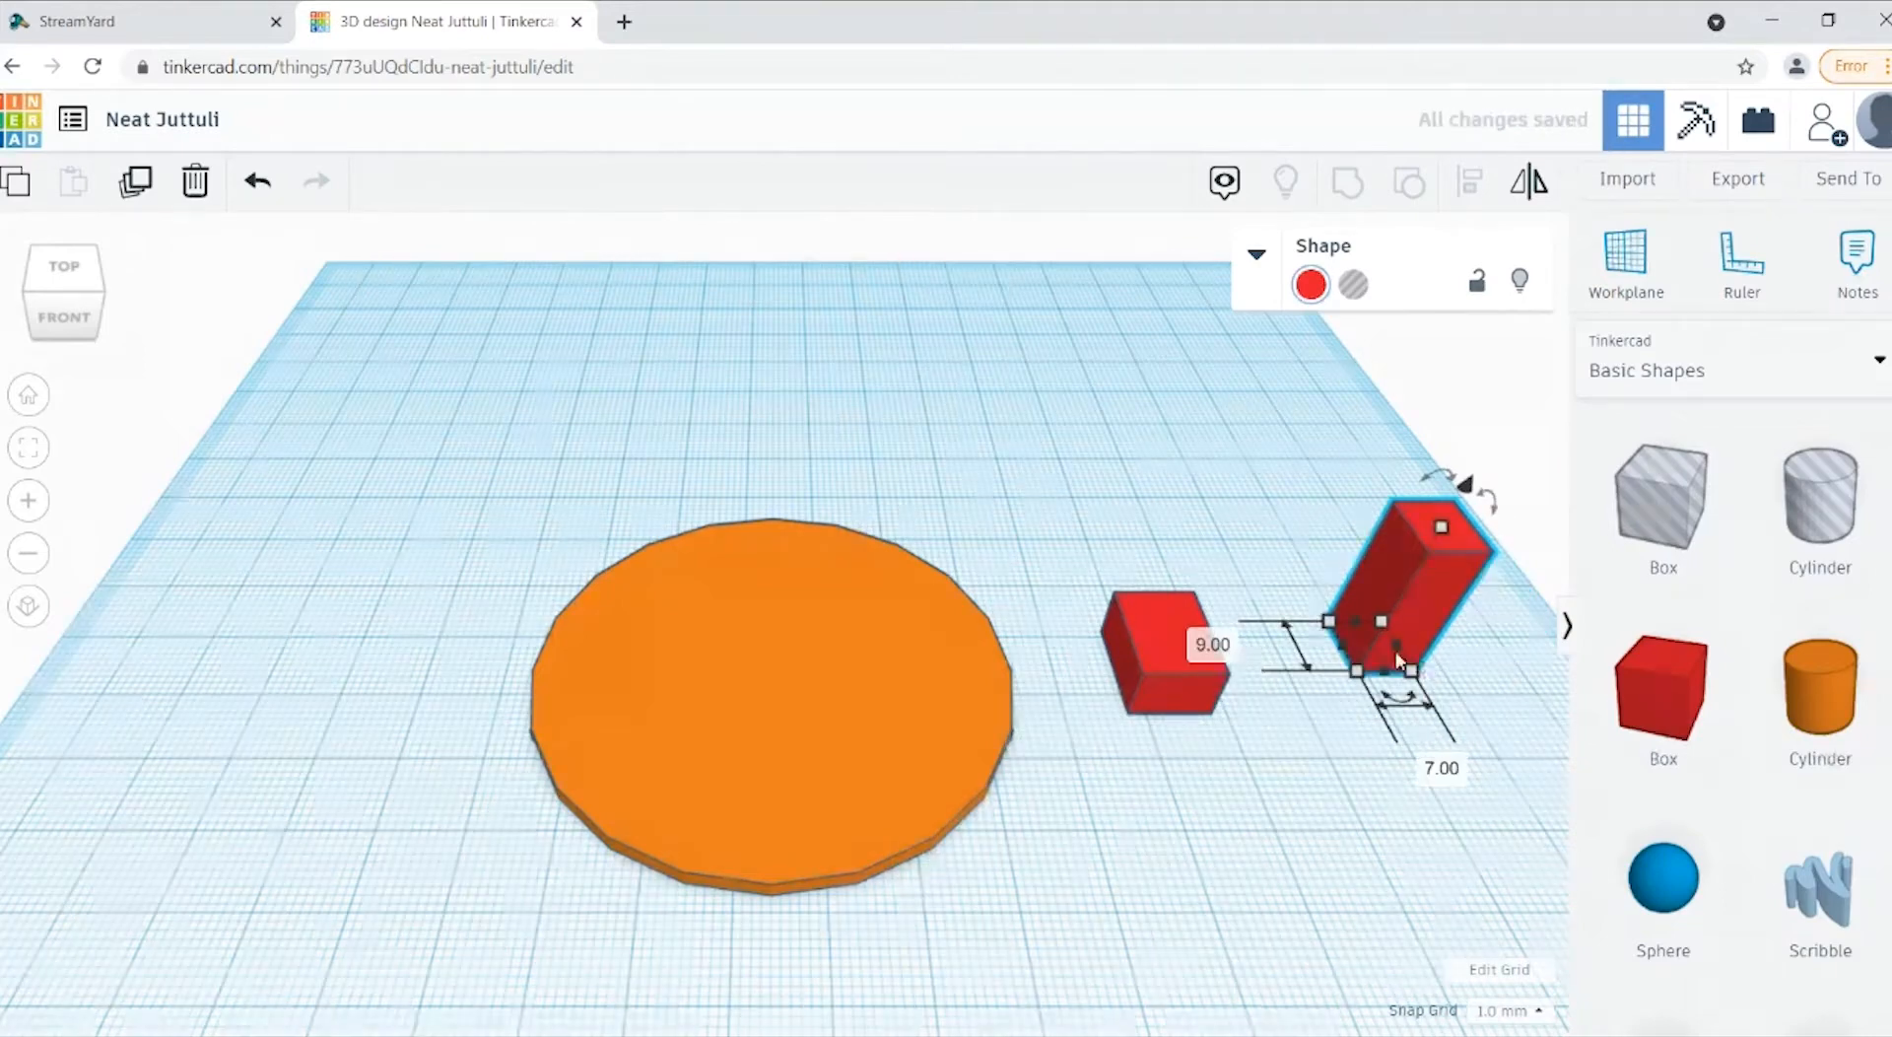
left_click_drag(1434, 621, 1389, 631)
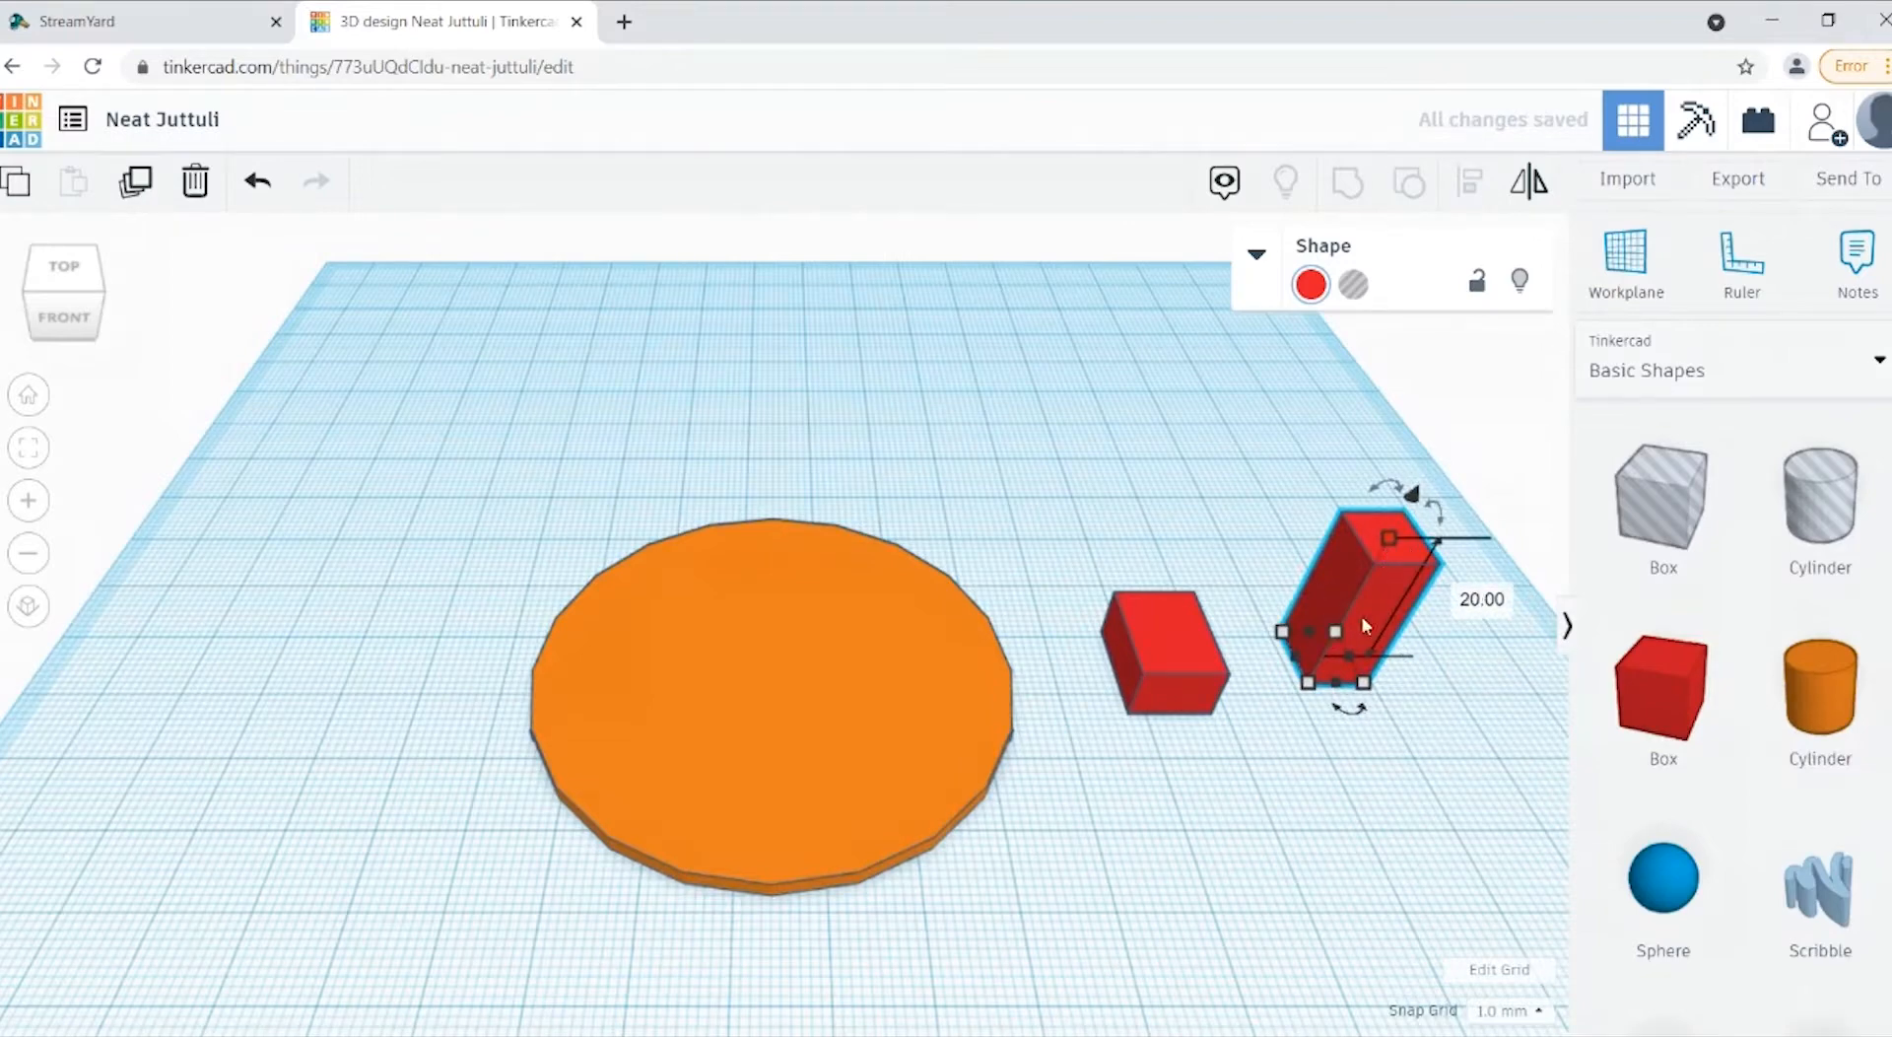
Step: Move the tall box onto the low red box and centre the two boxes on each other across their width
left_click_drag(1365, 625, 1187, 640)
left_click_drag(1355, 473, 1120, 779)
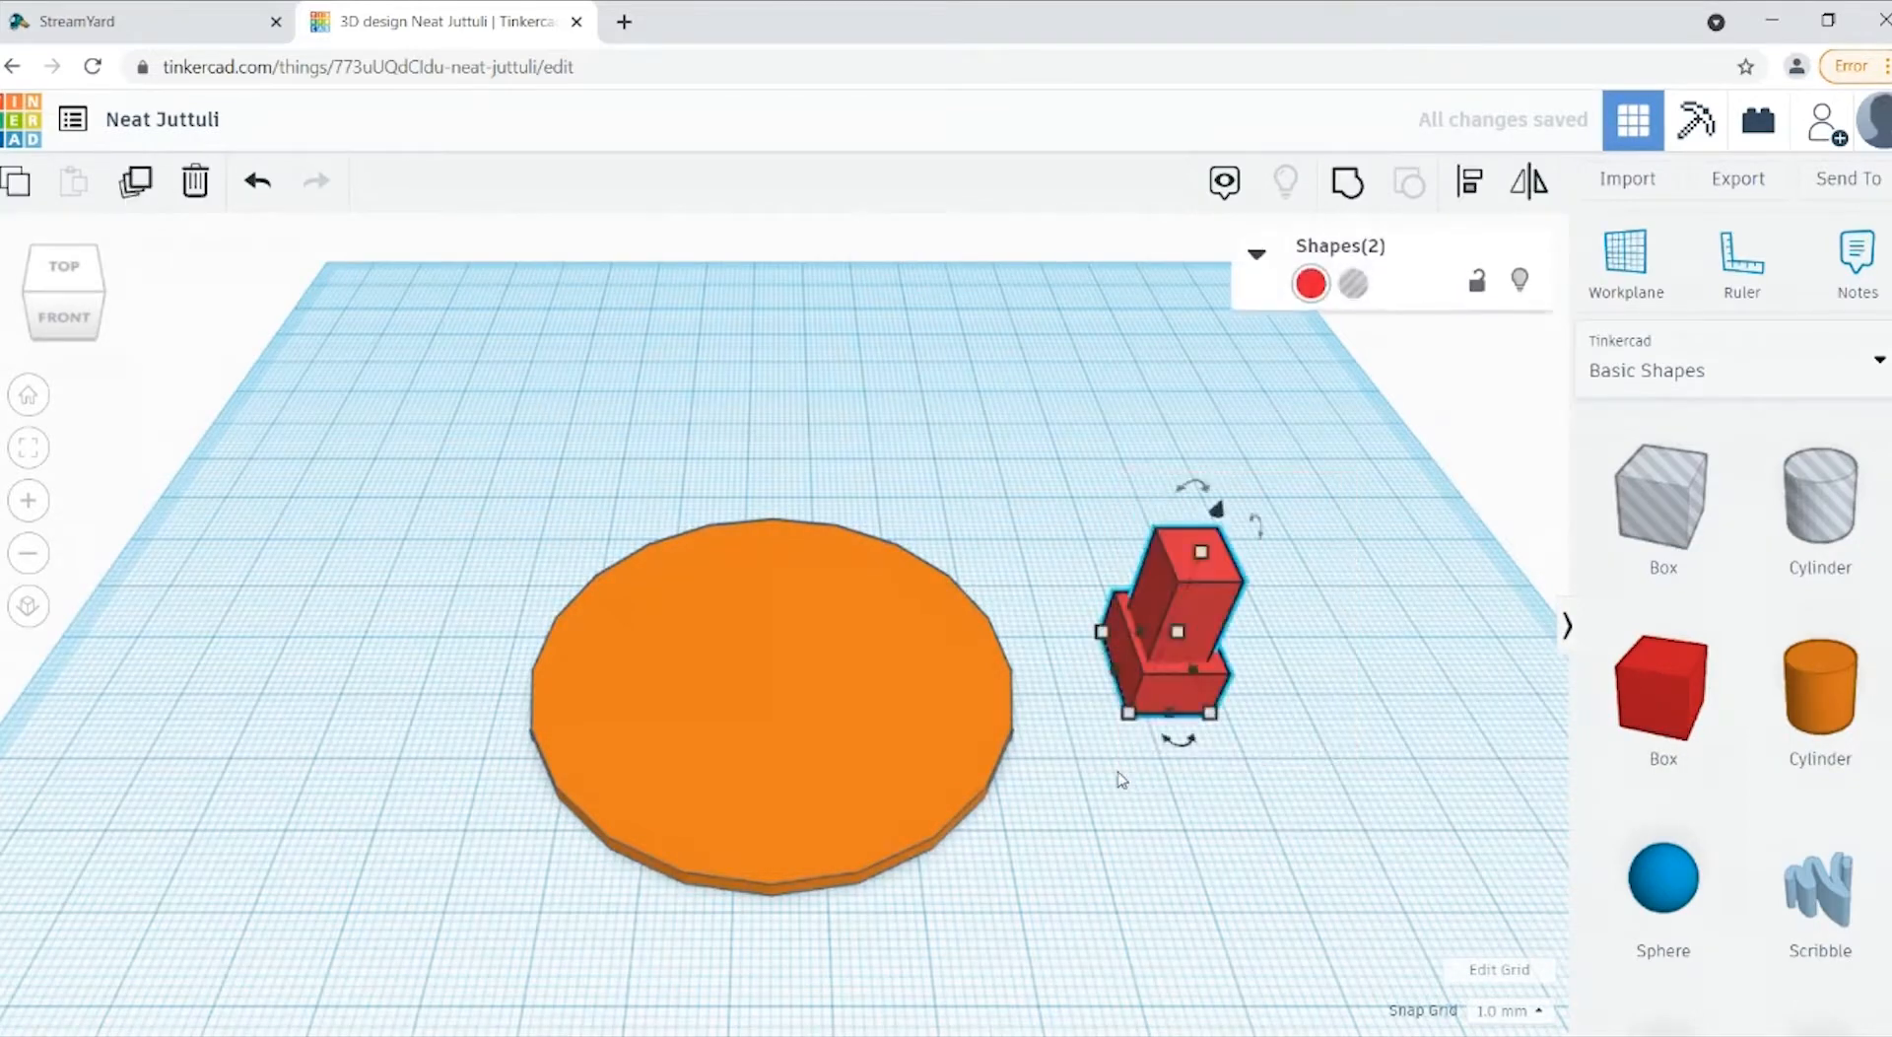
left_click(1483, 200)
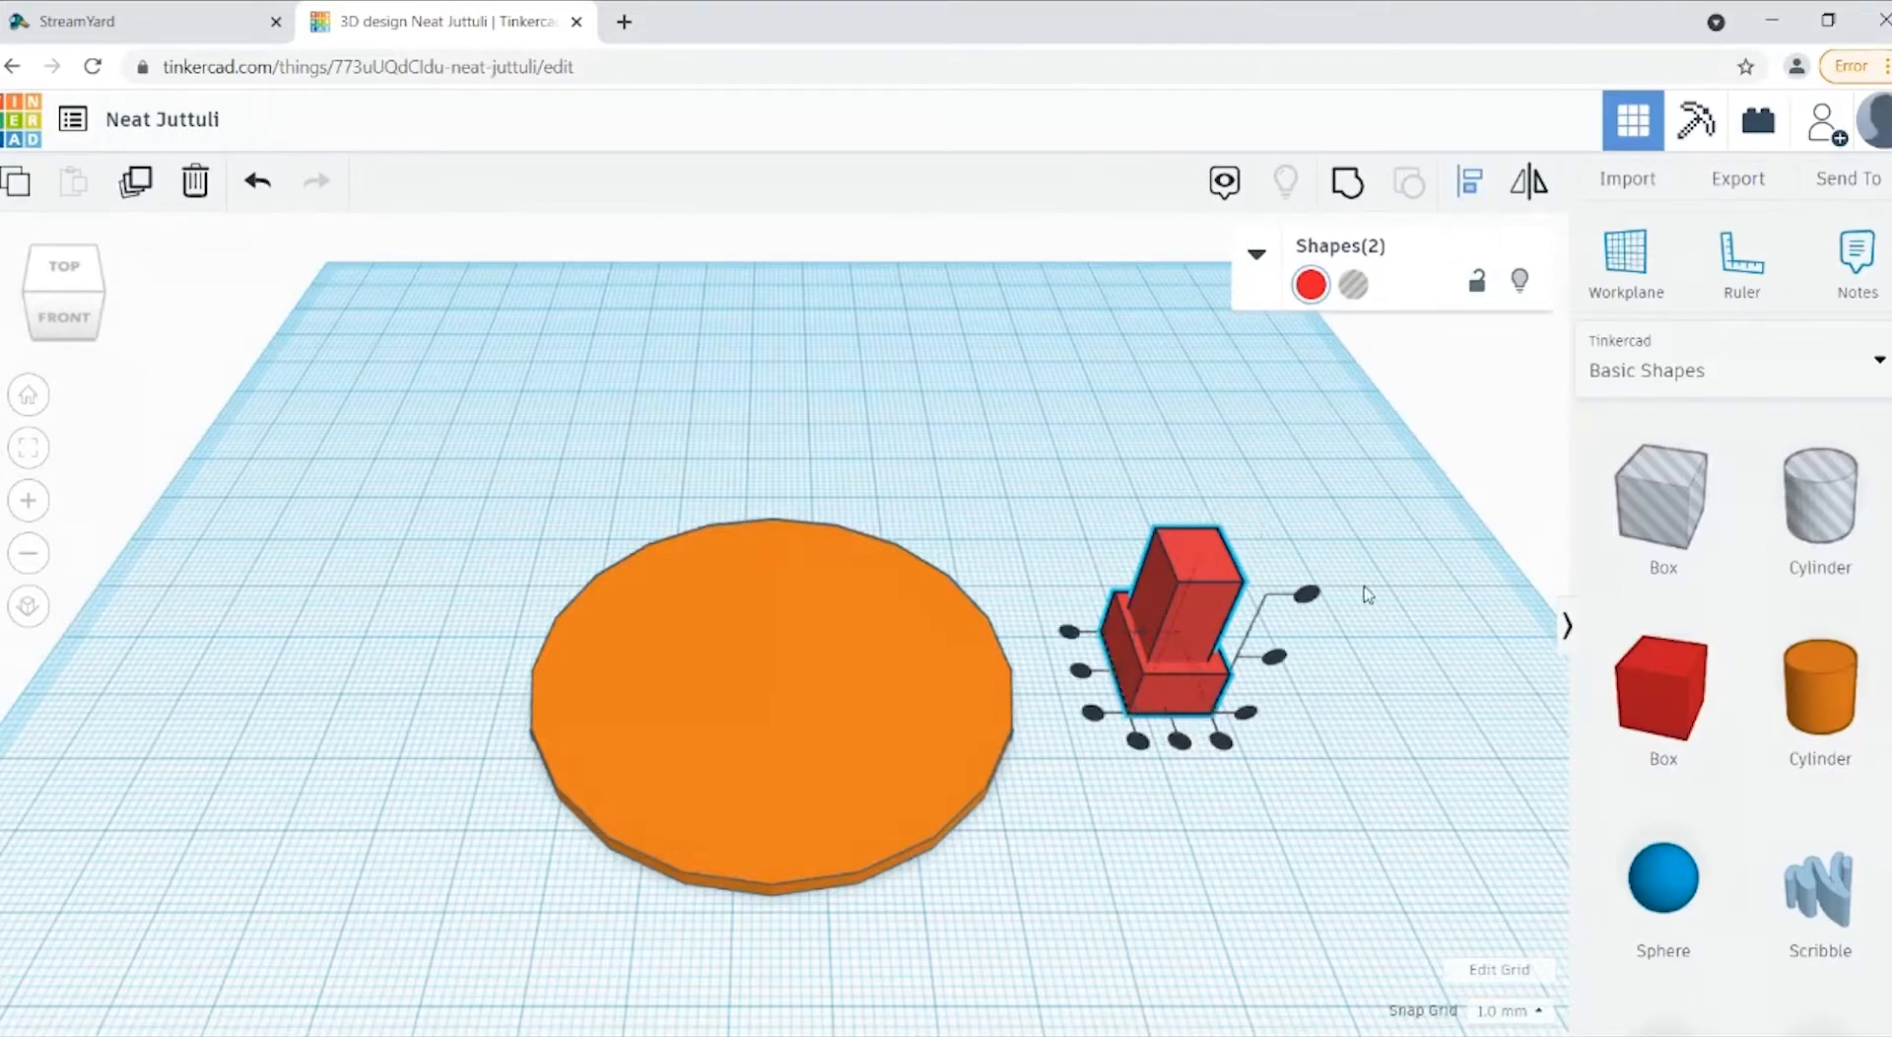
left_click(1182, 755)
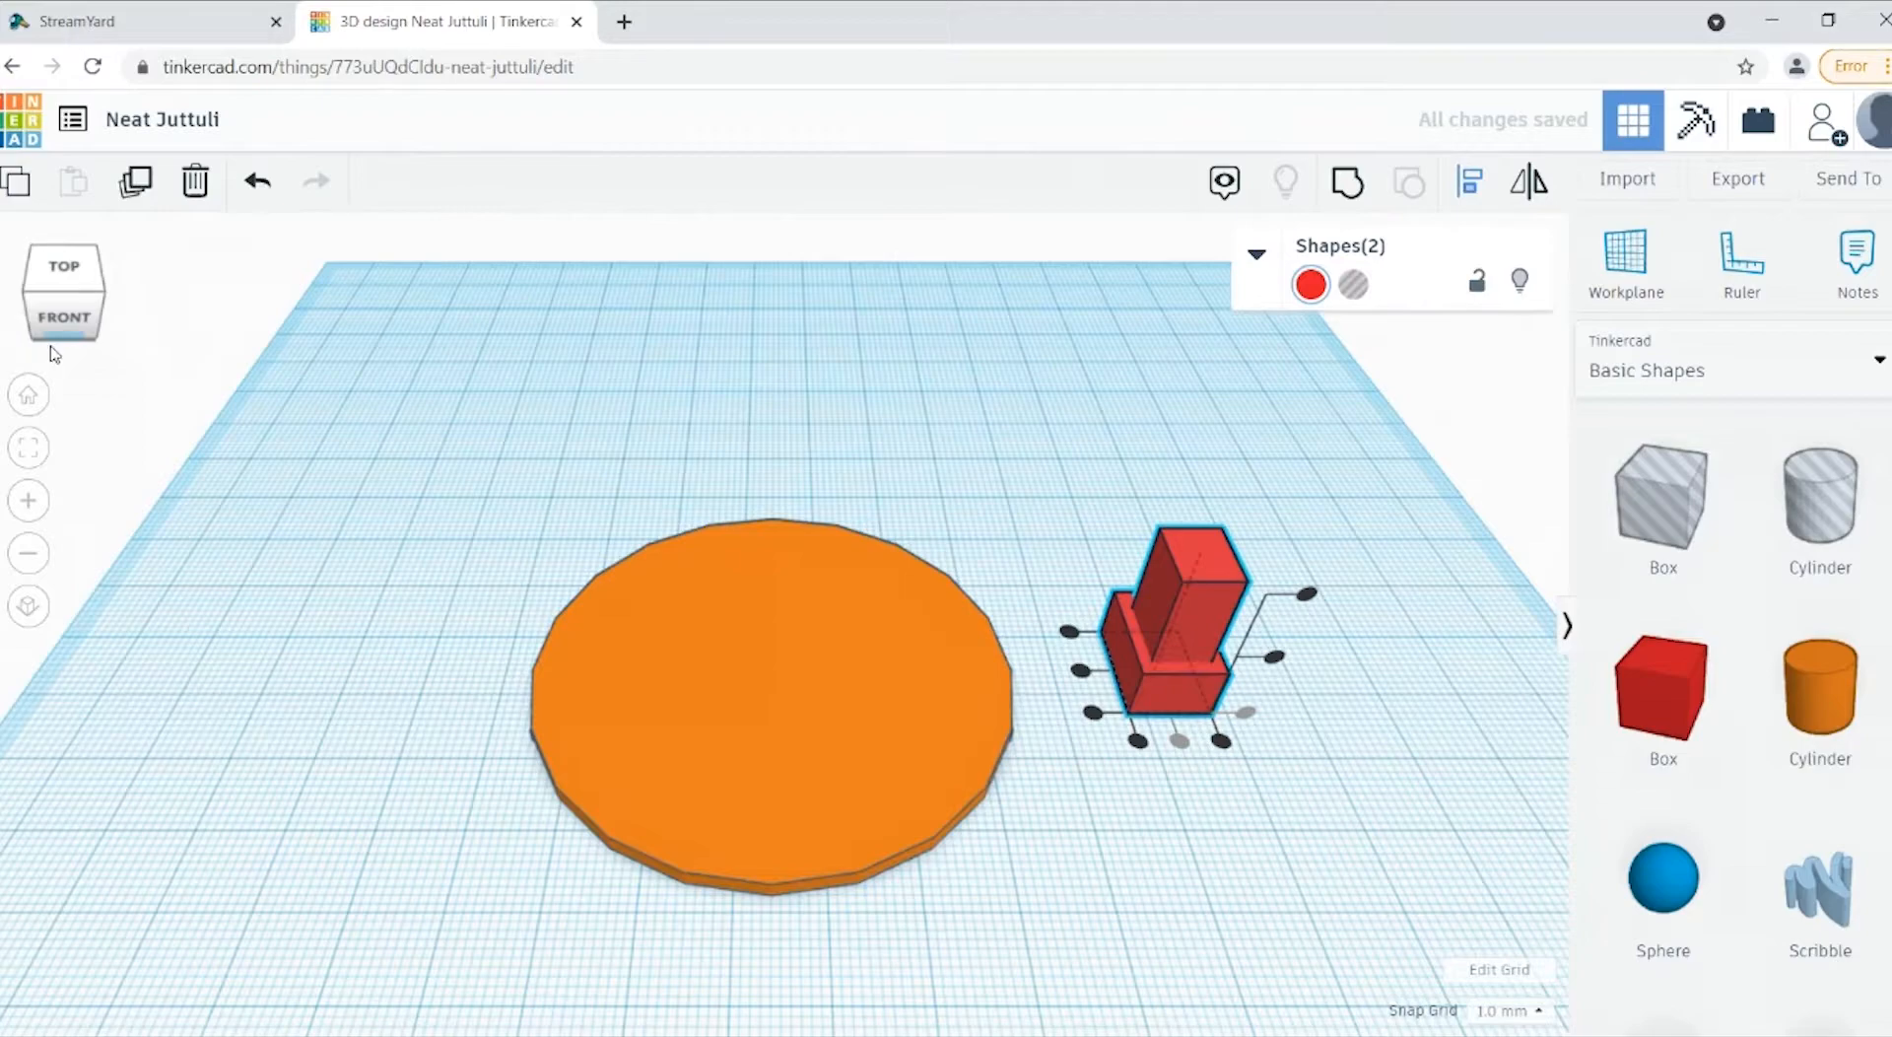
left_click_drag(54, 355, 89, 335)
left_click(95, 316)
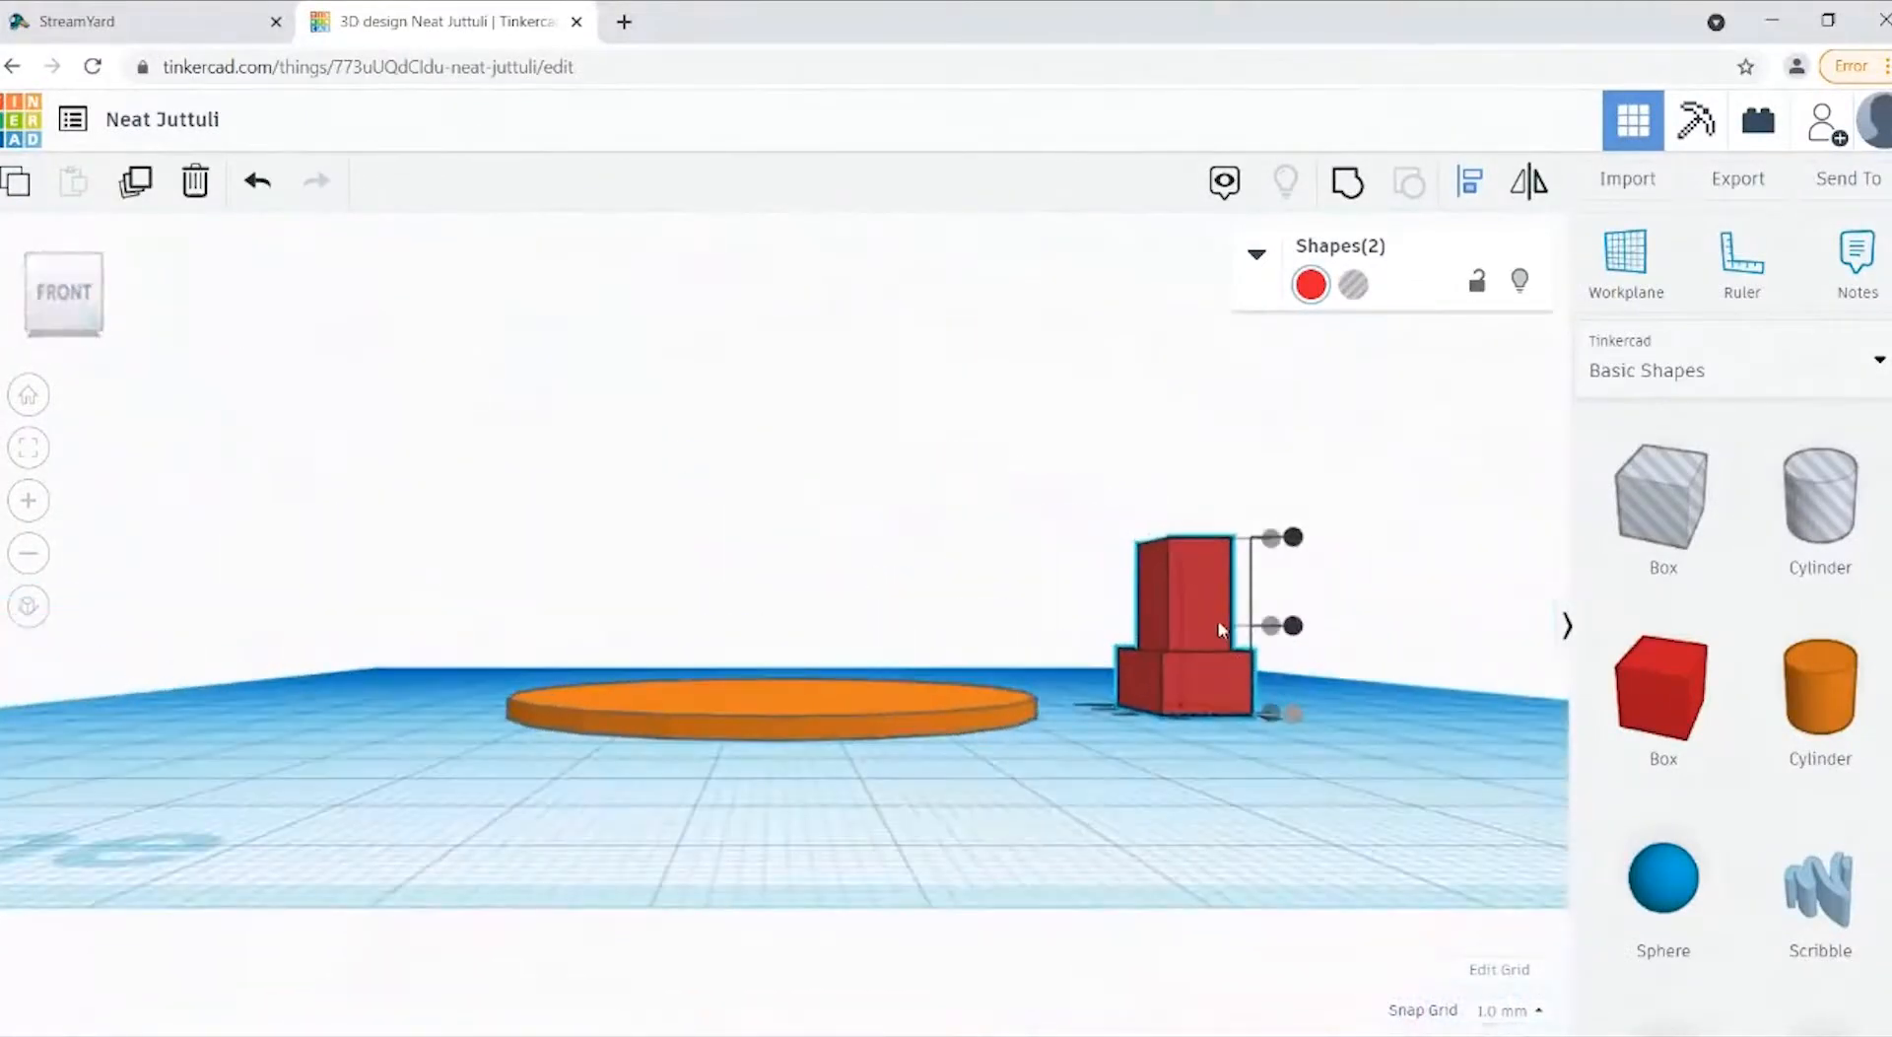
left_click_drag(64, 330, 64, 350)
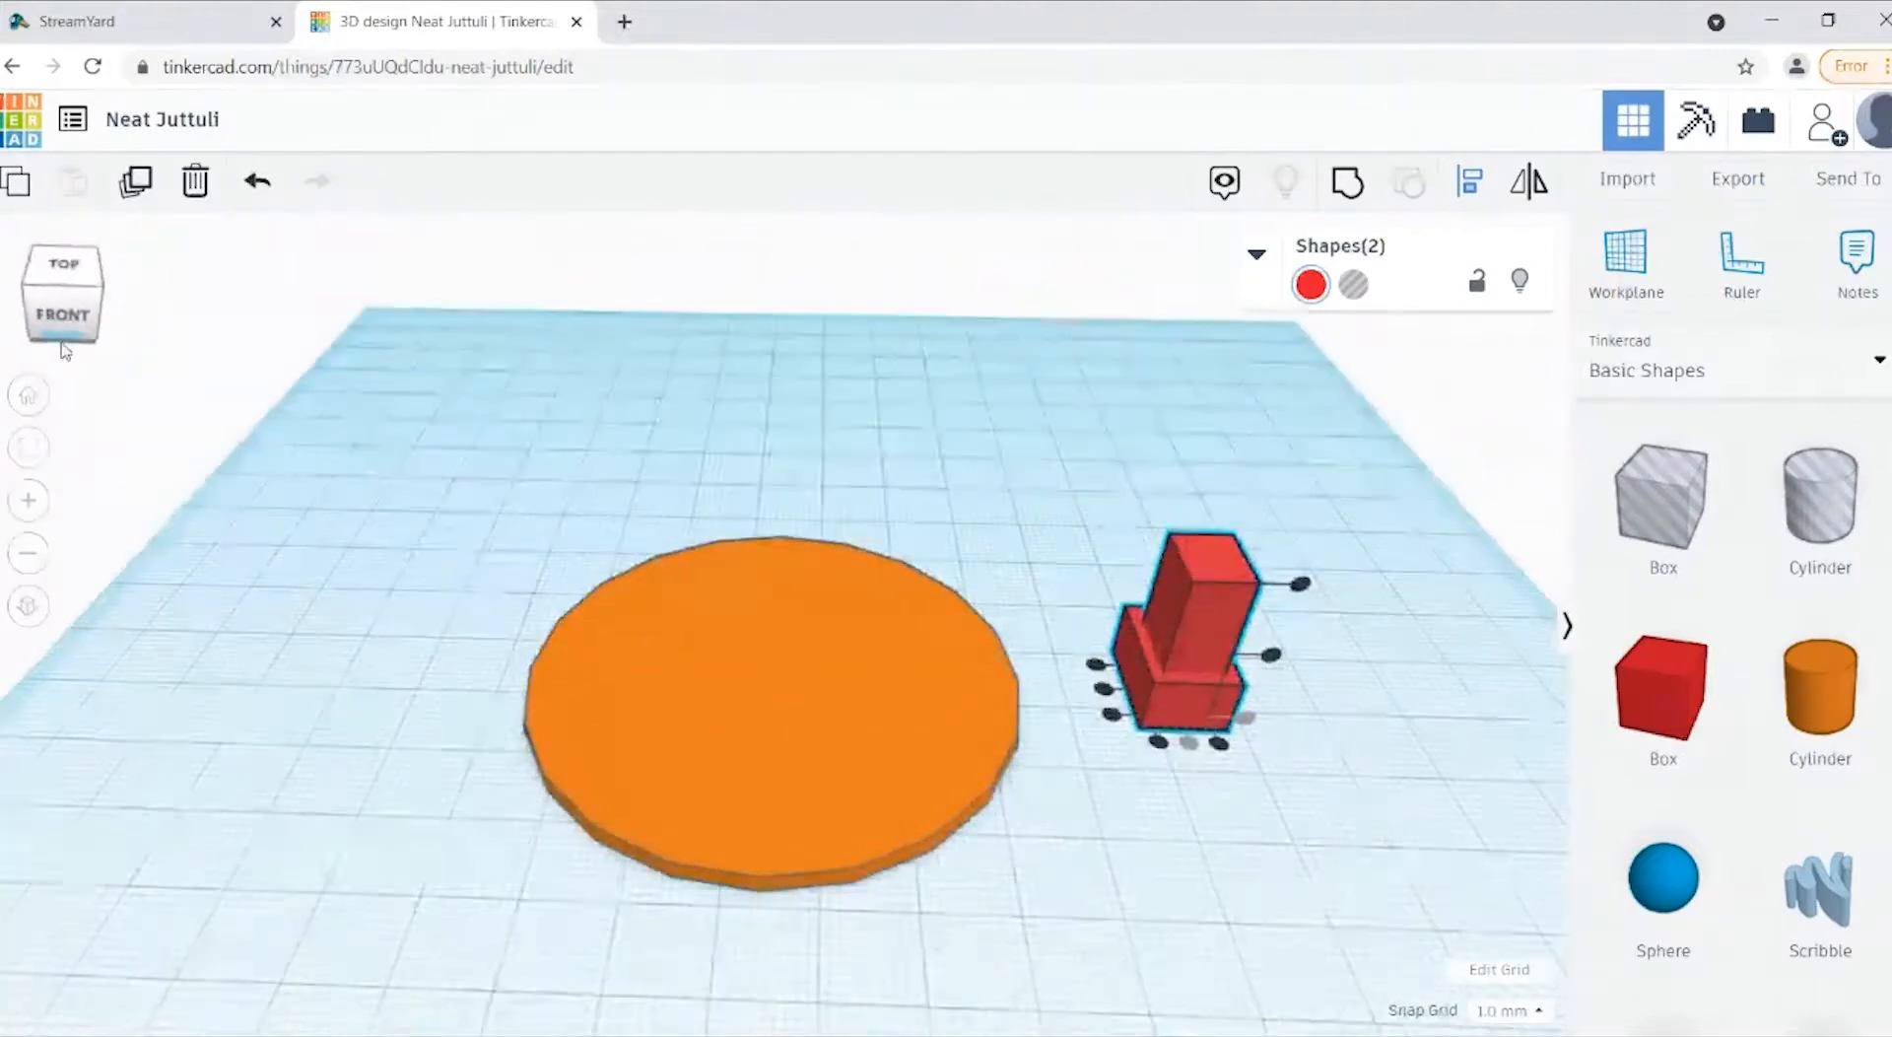
left_click(1288, 537)
left_click(1200, 714)
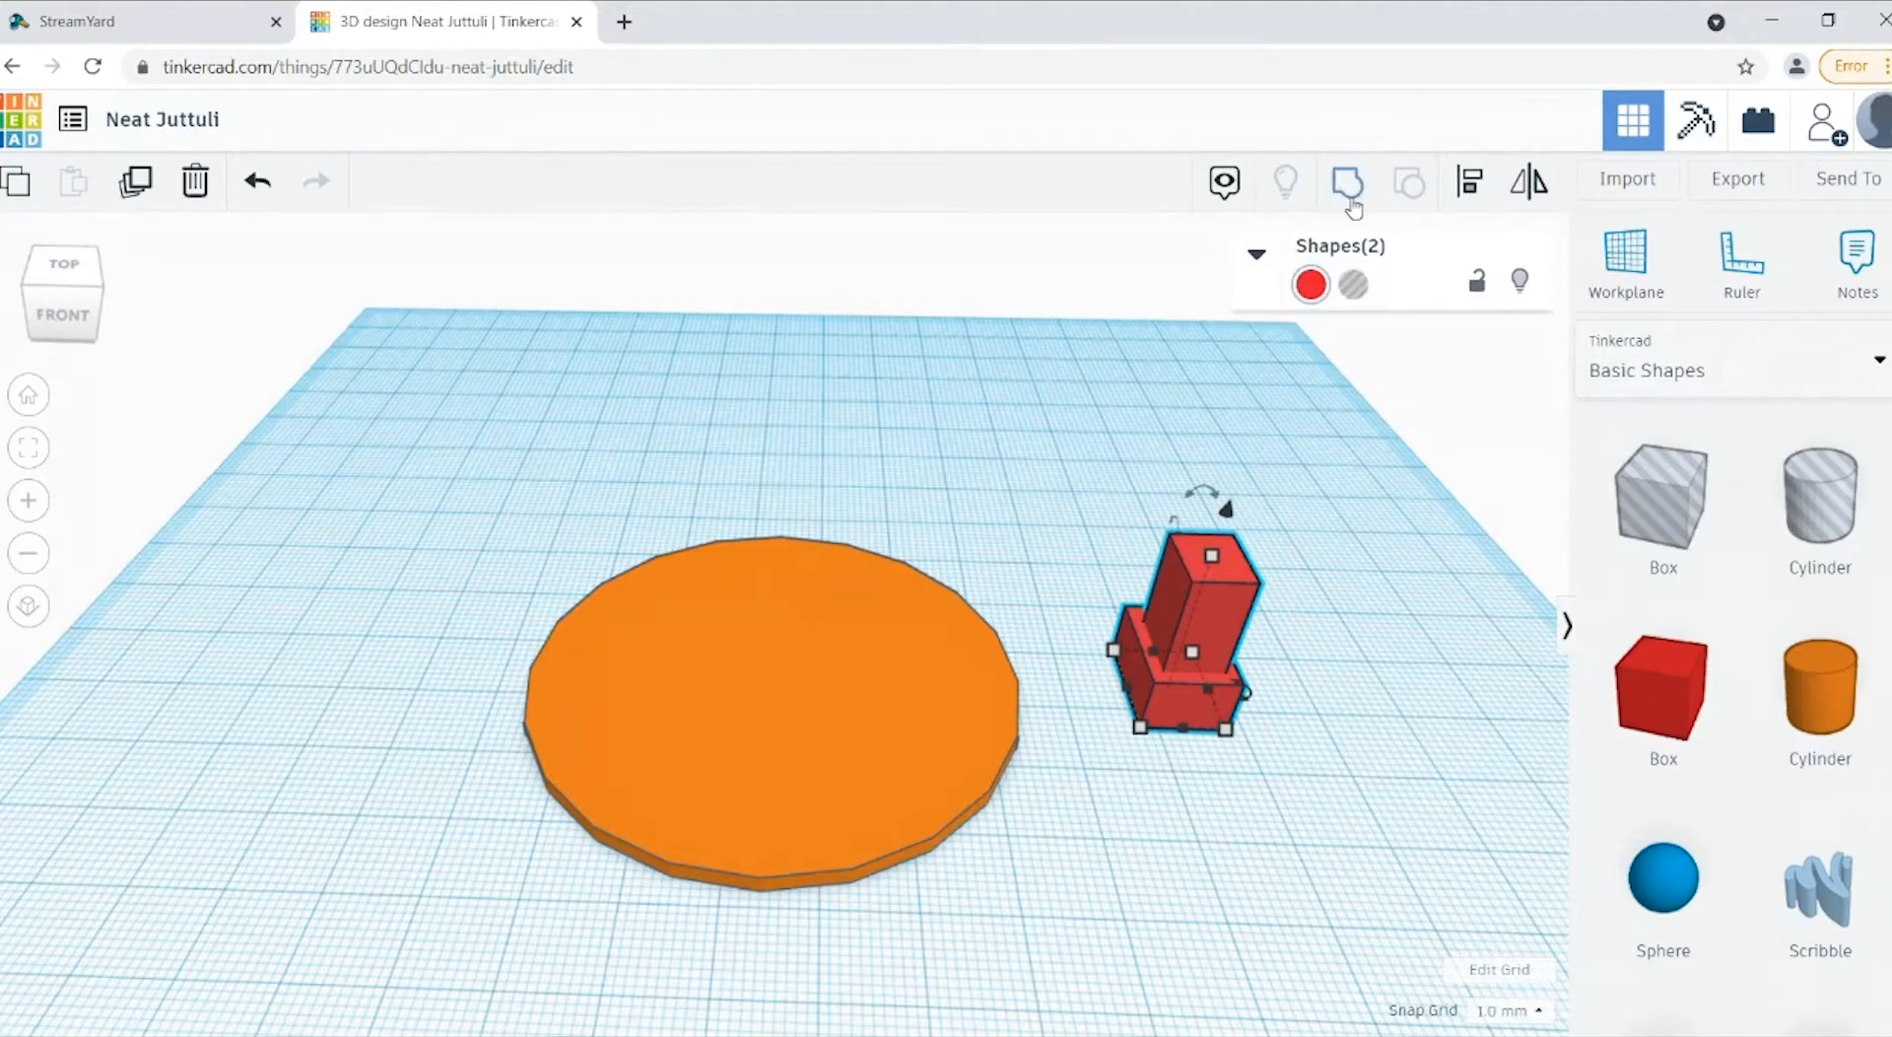
left_click(1279, 596)
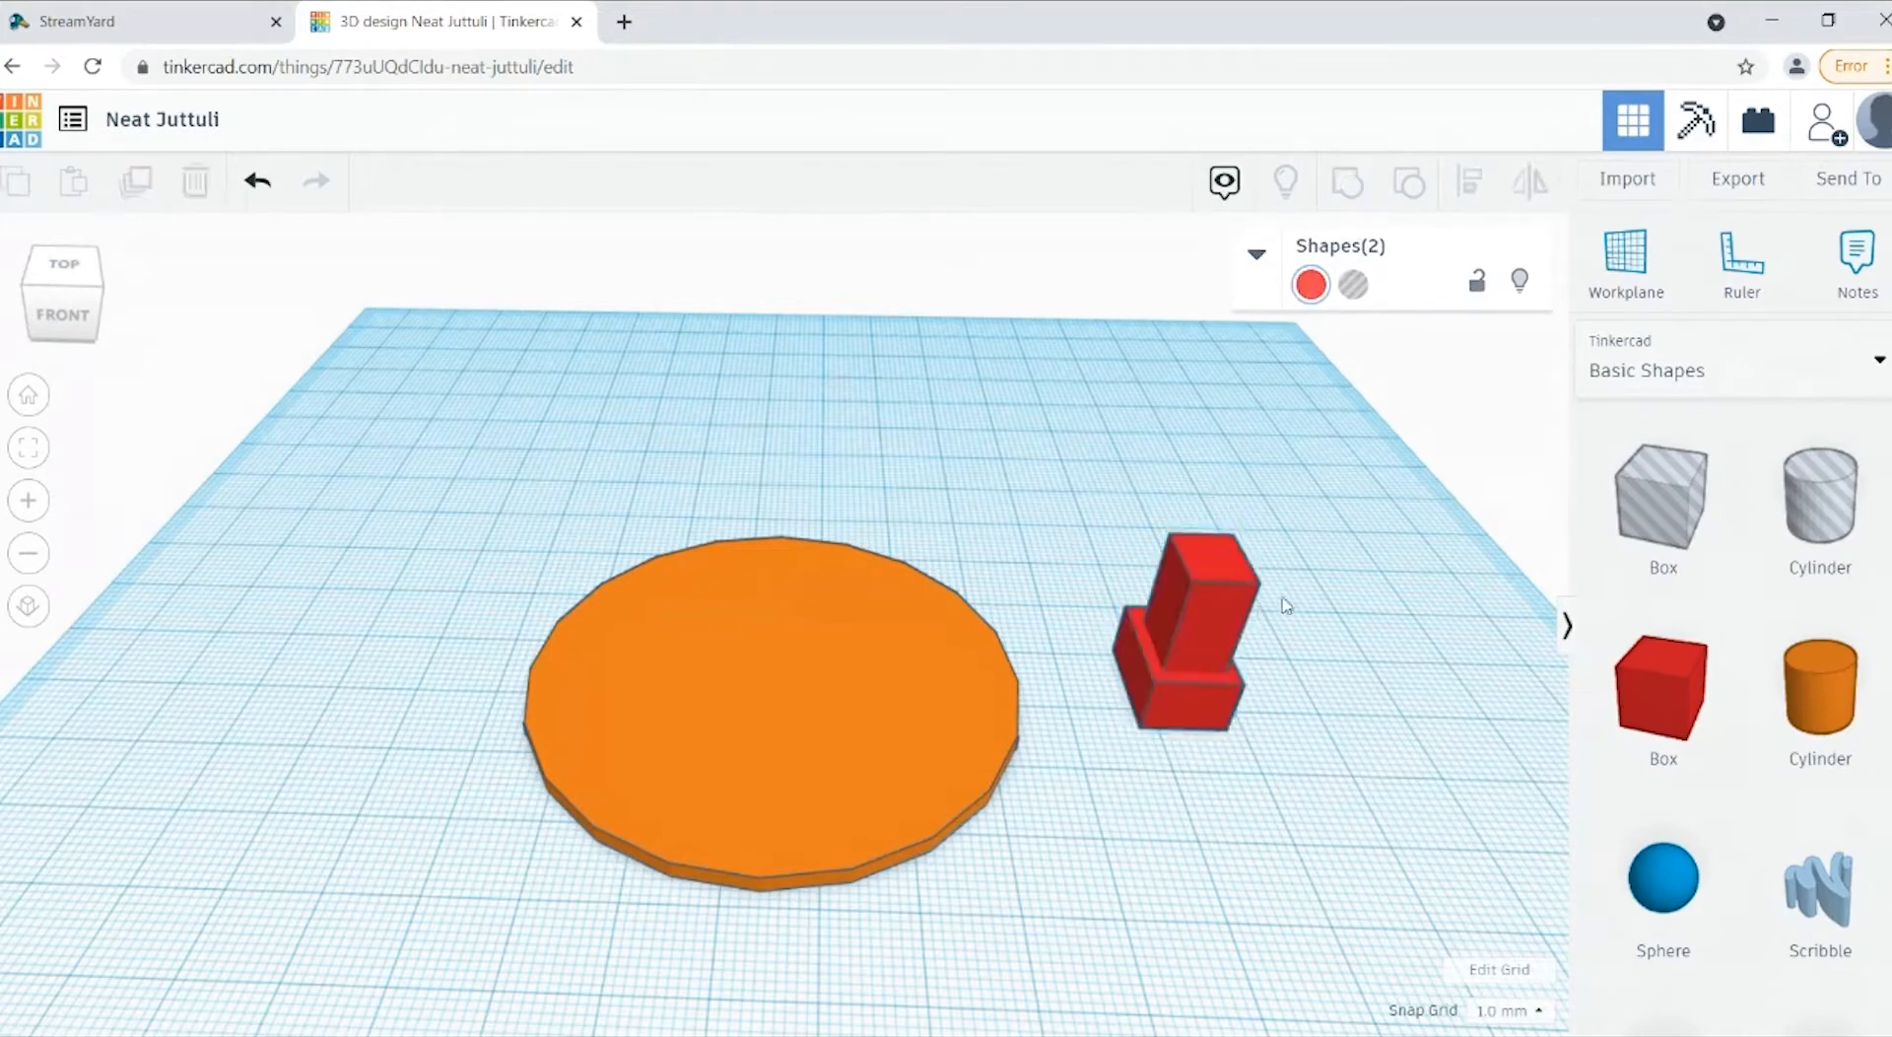
Step: Nudge the tall box one grid step toward the back of the low box and deselect it
left_click(1238, 606)
key("Up")
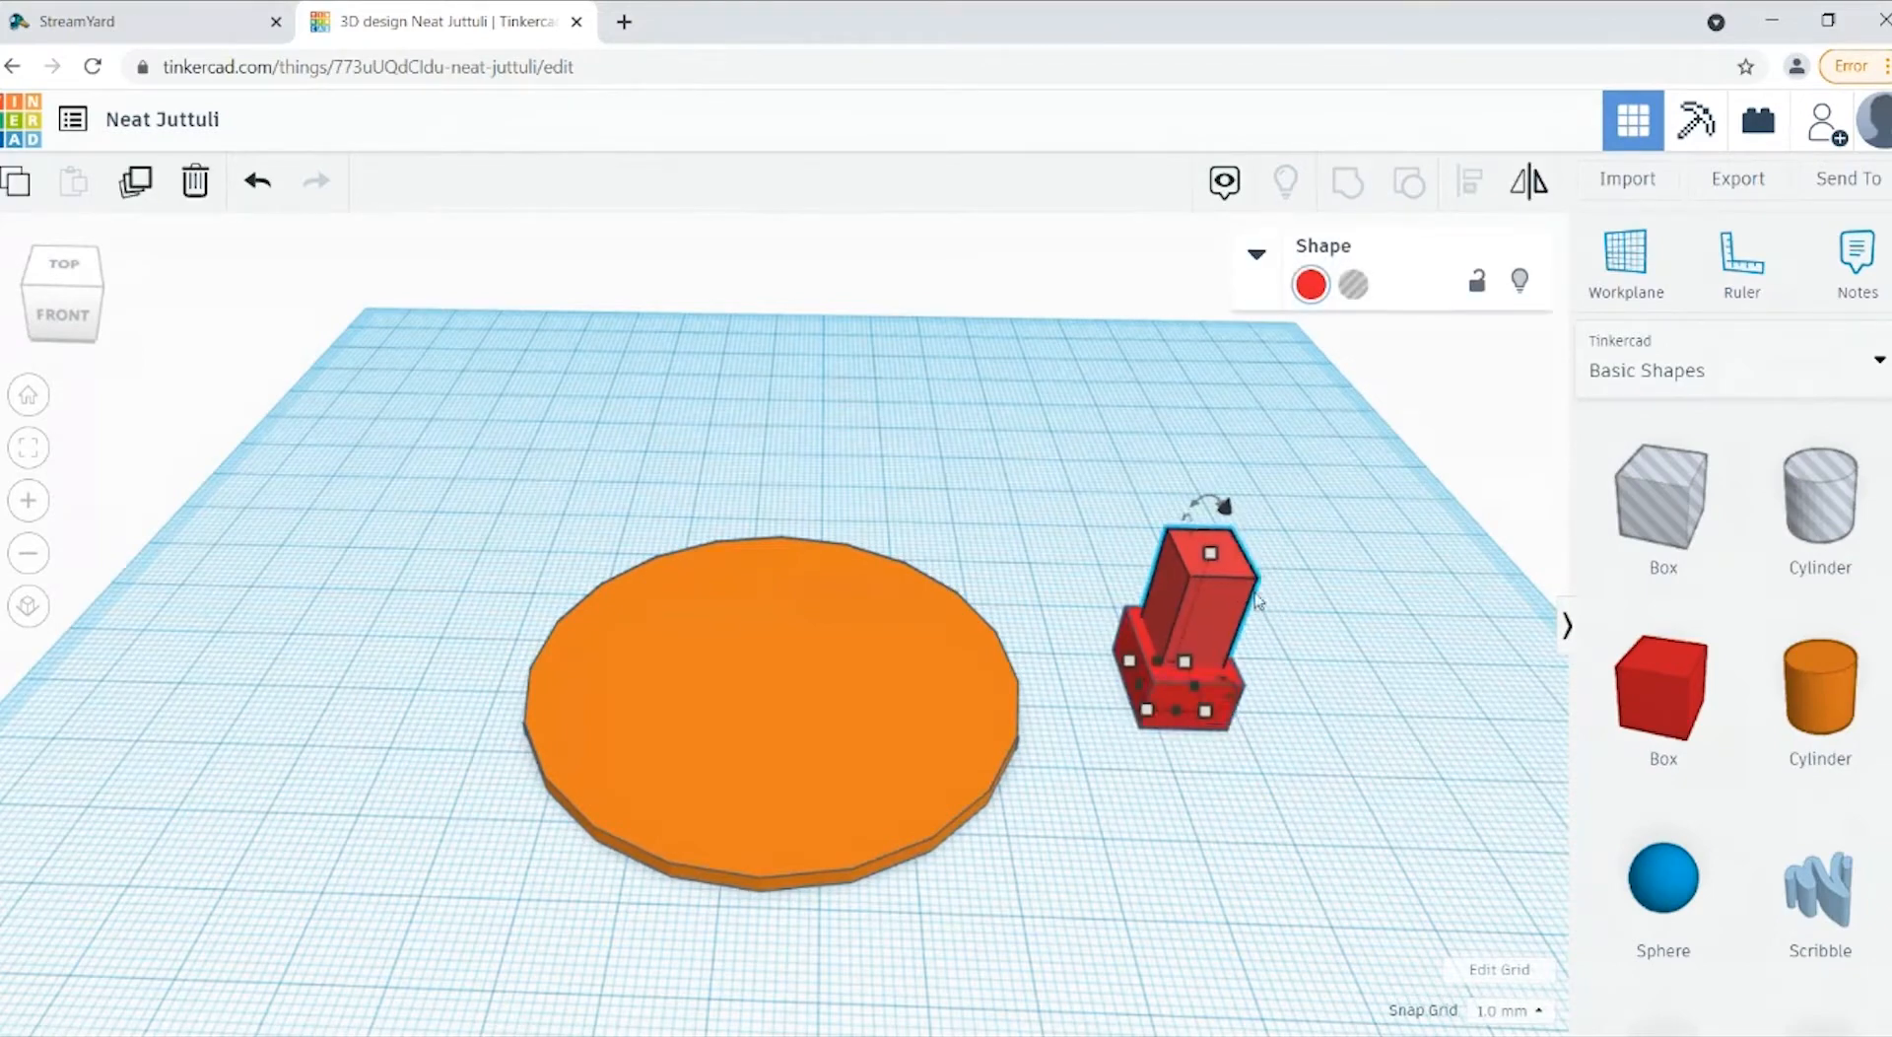
left_click(1312, 800)
mouse_move(61, 329)
left_mouse_down()
mouse_move(131, 333)
mouse_move(74, 343)
left_mouse_up()
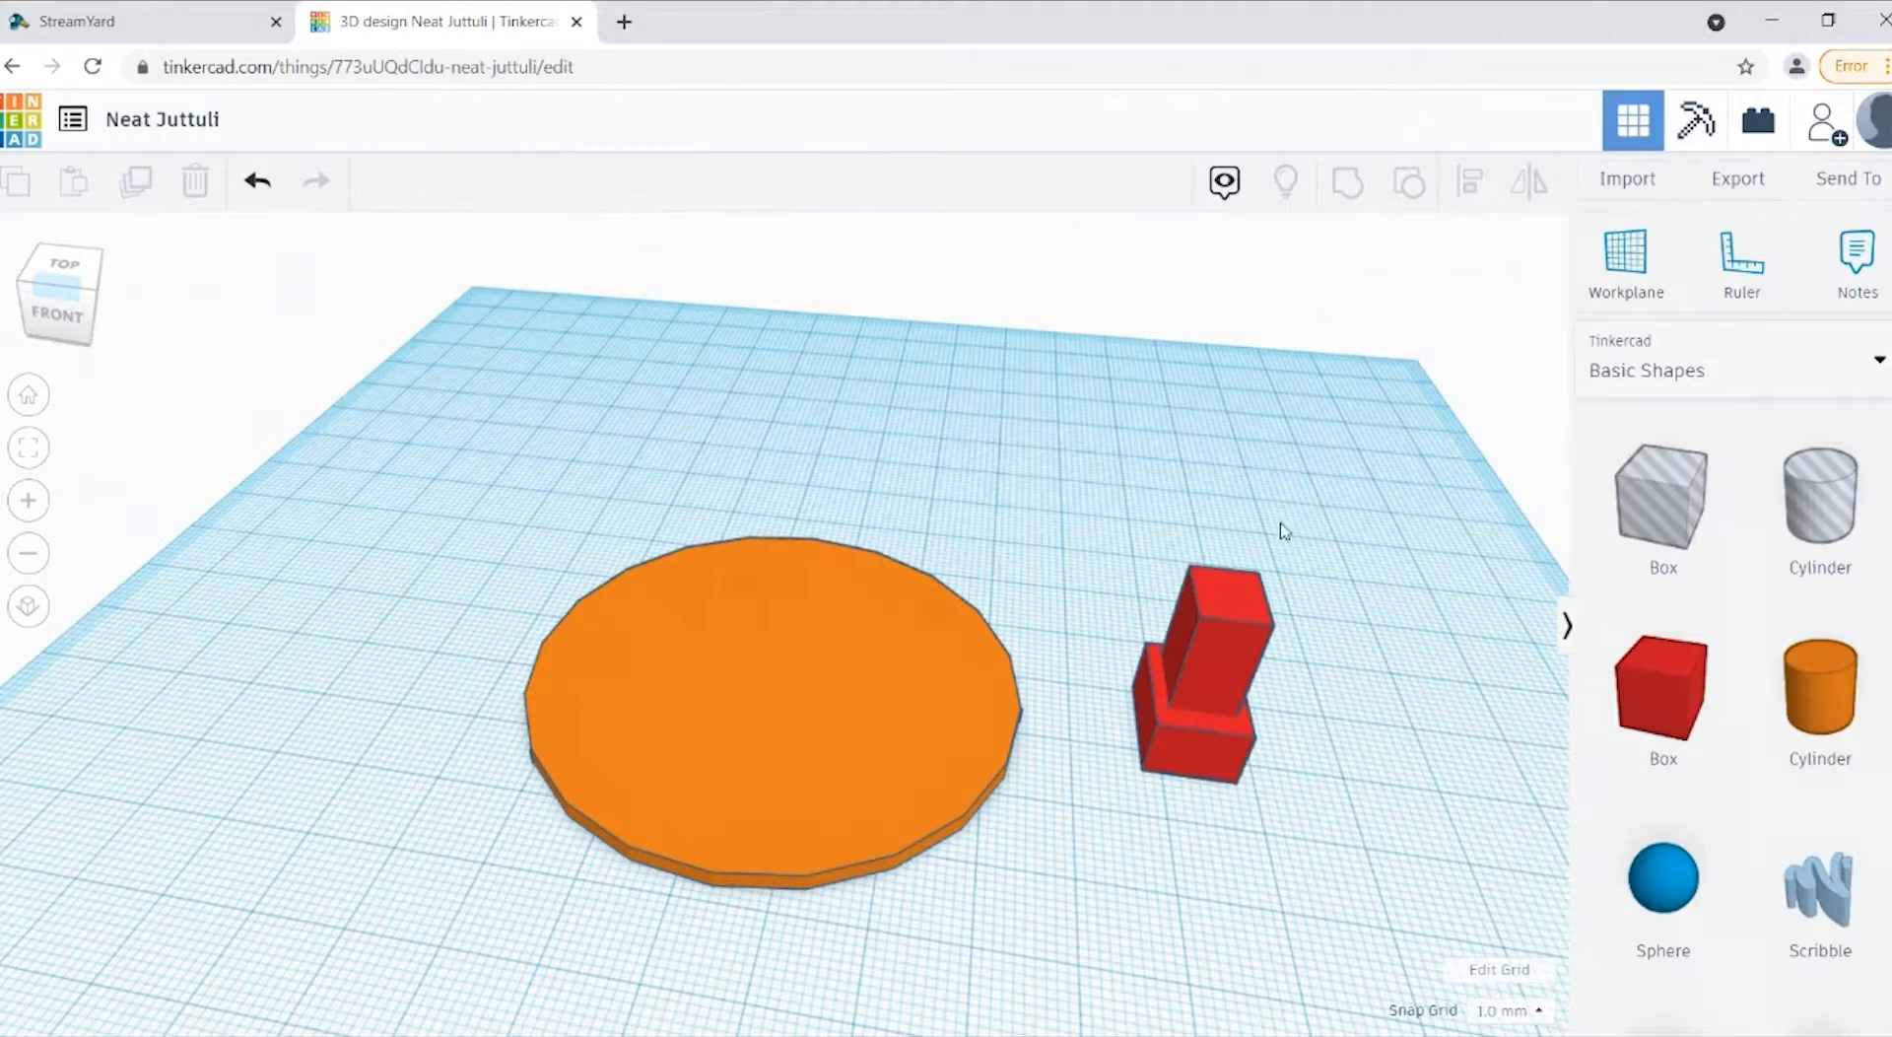
Step: Group the tall box and the low box into one leg shape and deselect it
left_click_drag(1325, 511, 1068, 937)
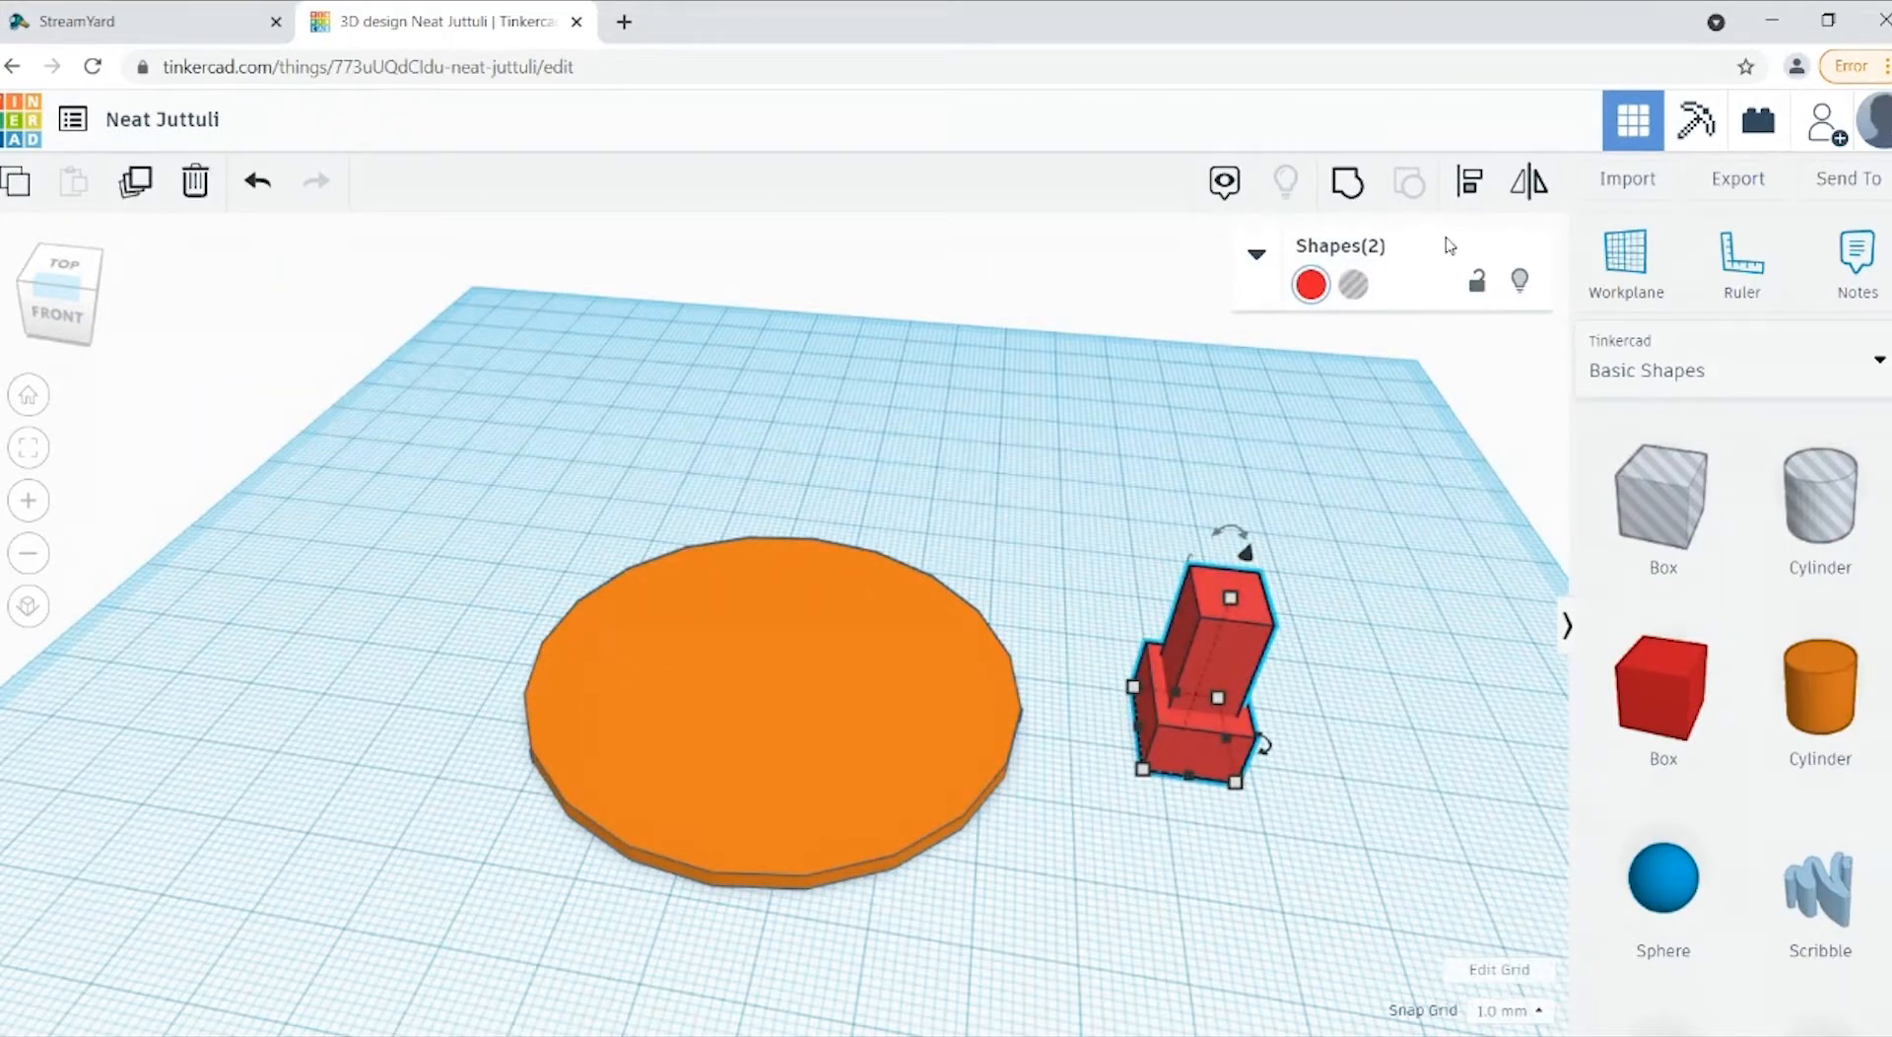
left_click(1351, 204)
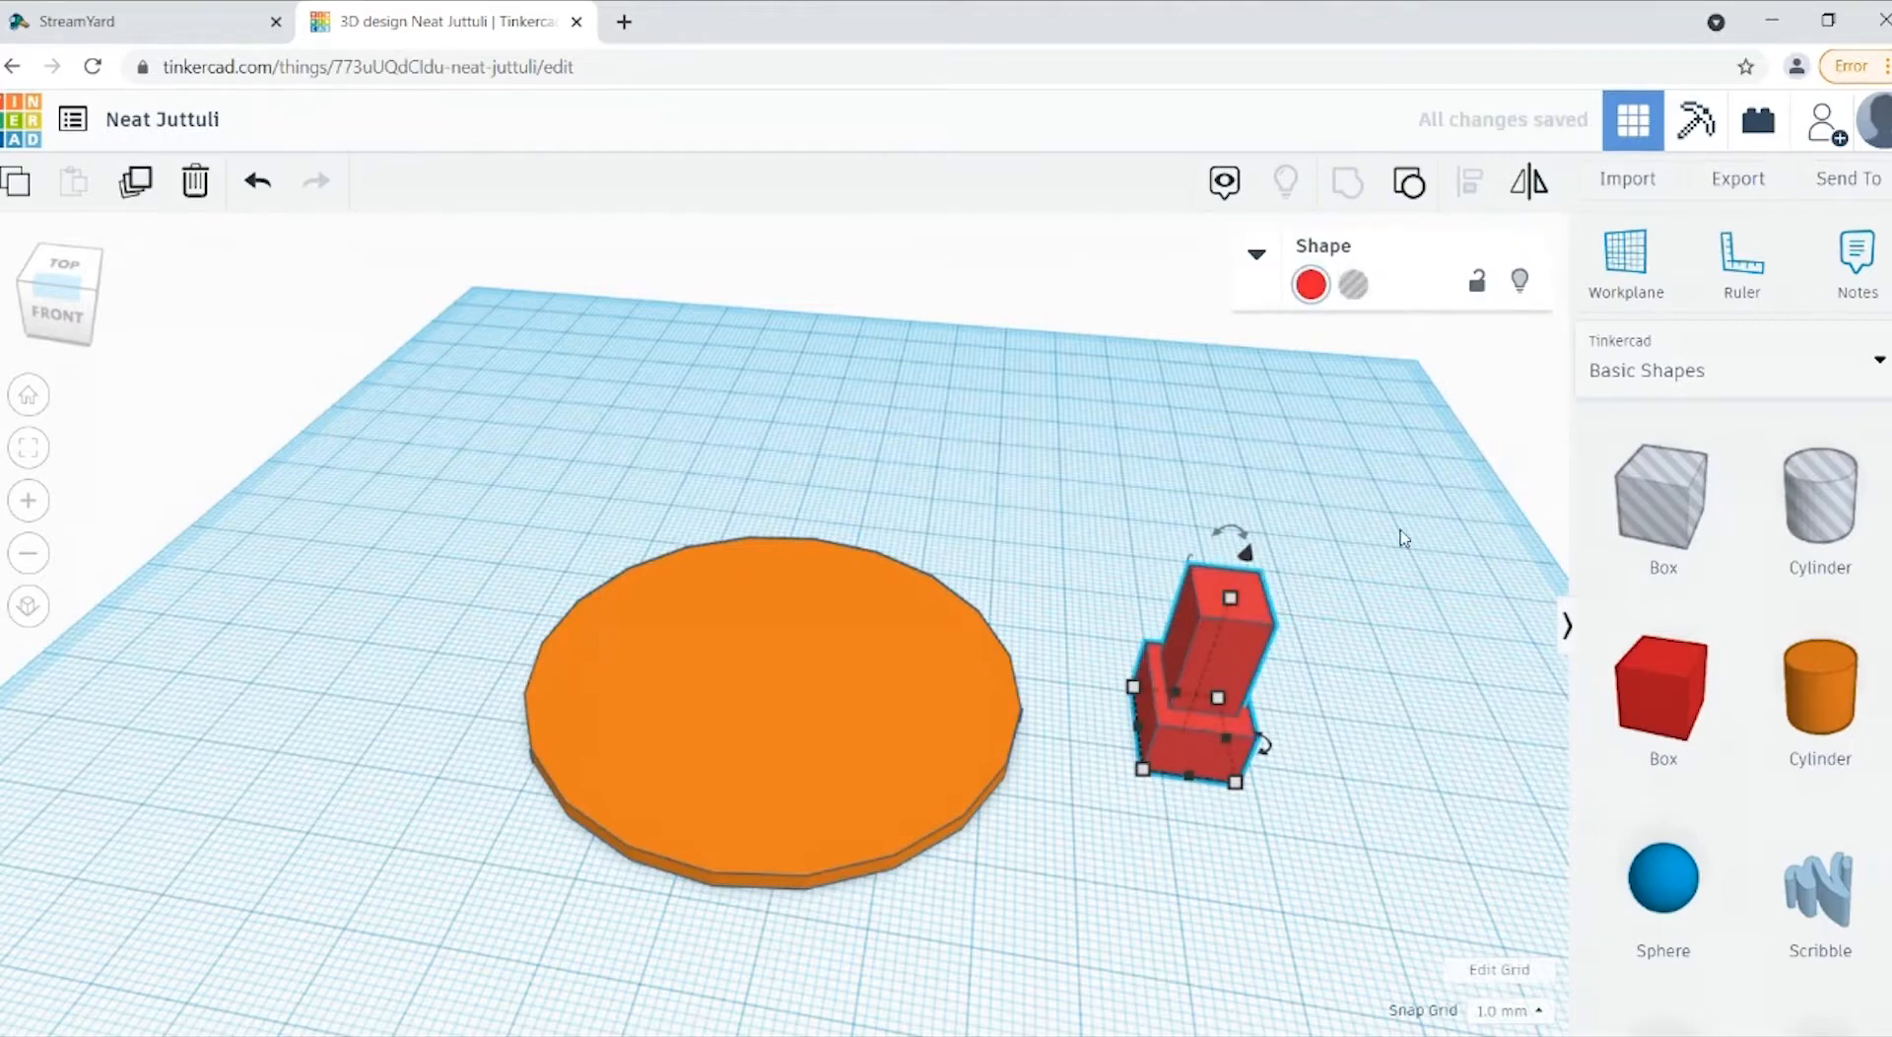
left_click(1185, 800)
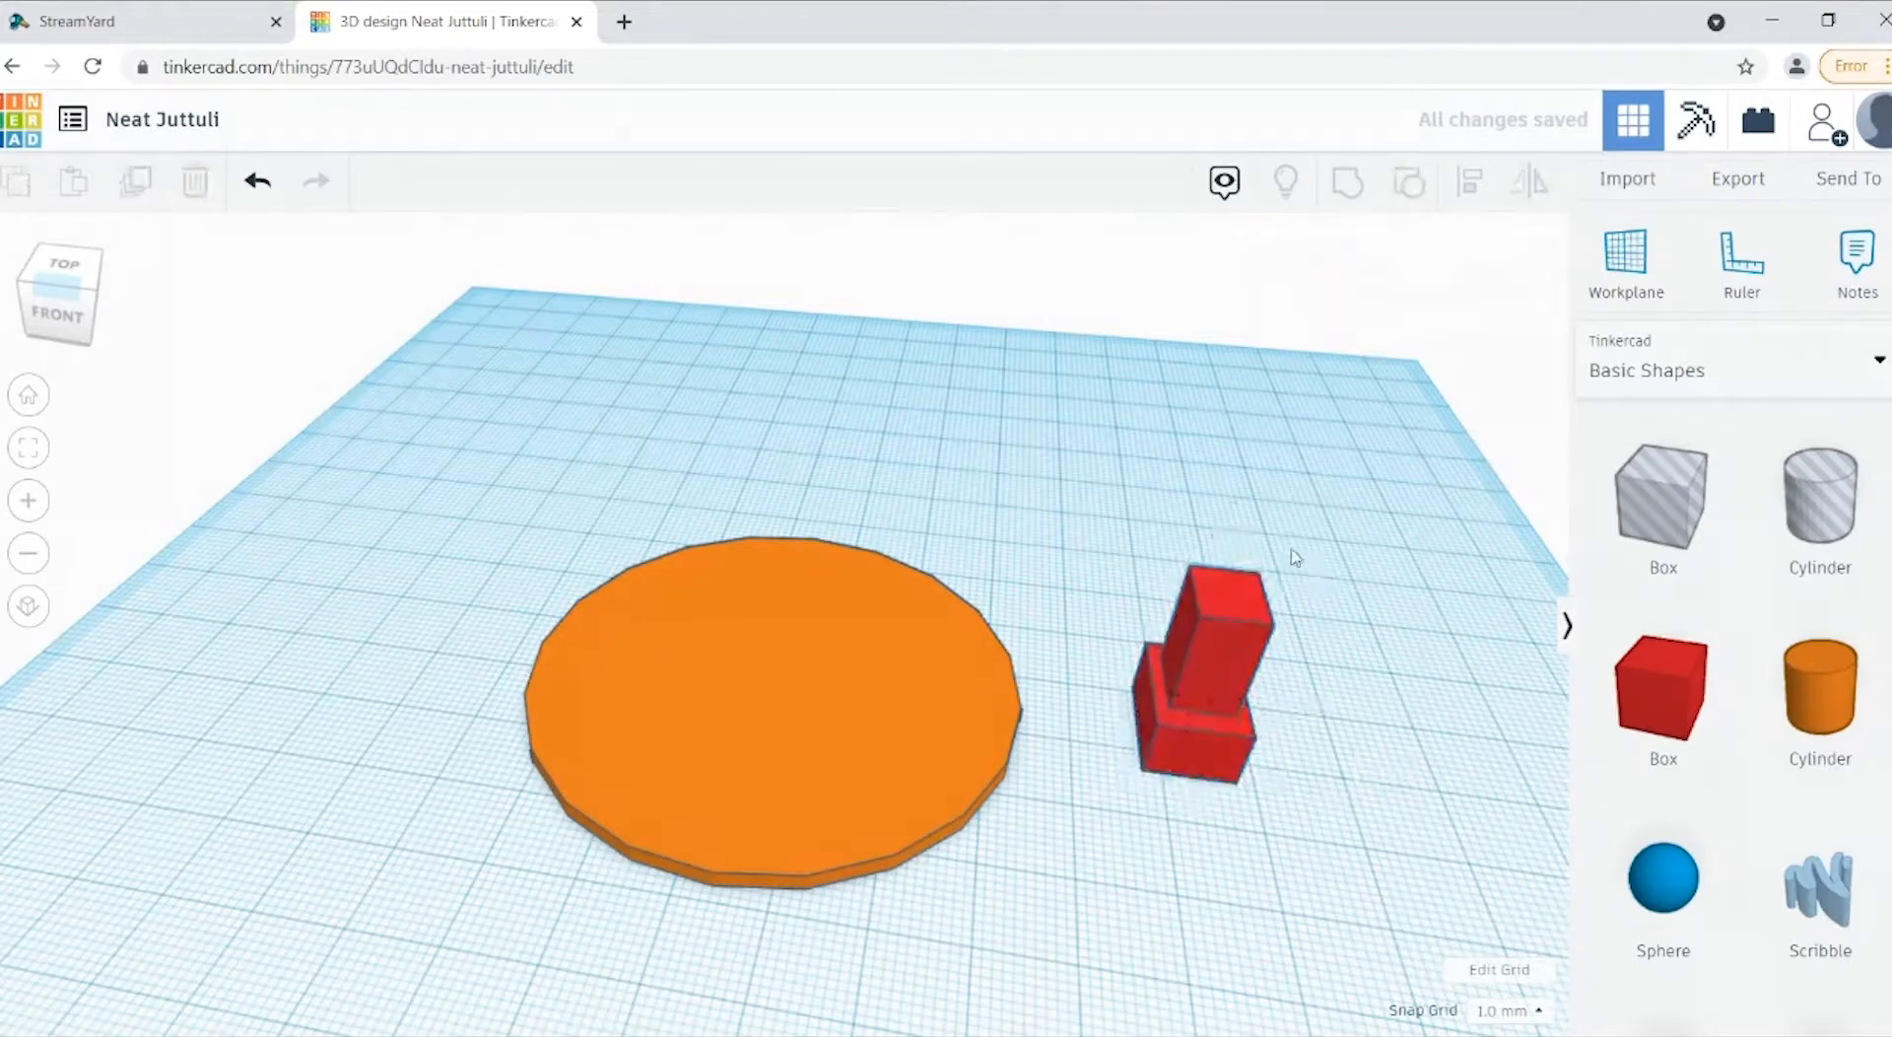
Step: Move the grouped leg sideways onto the left half of the orange disc
left_click(1253, 611)
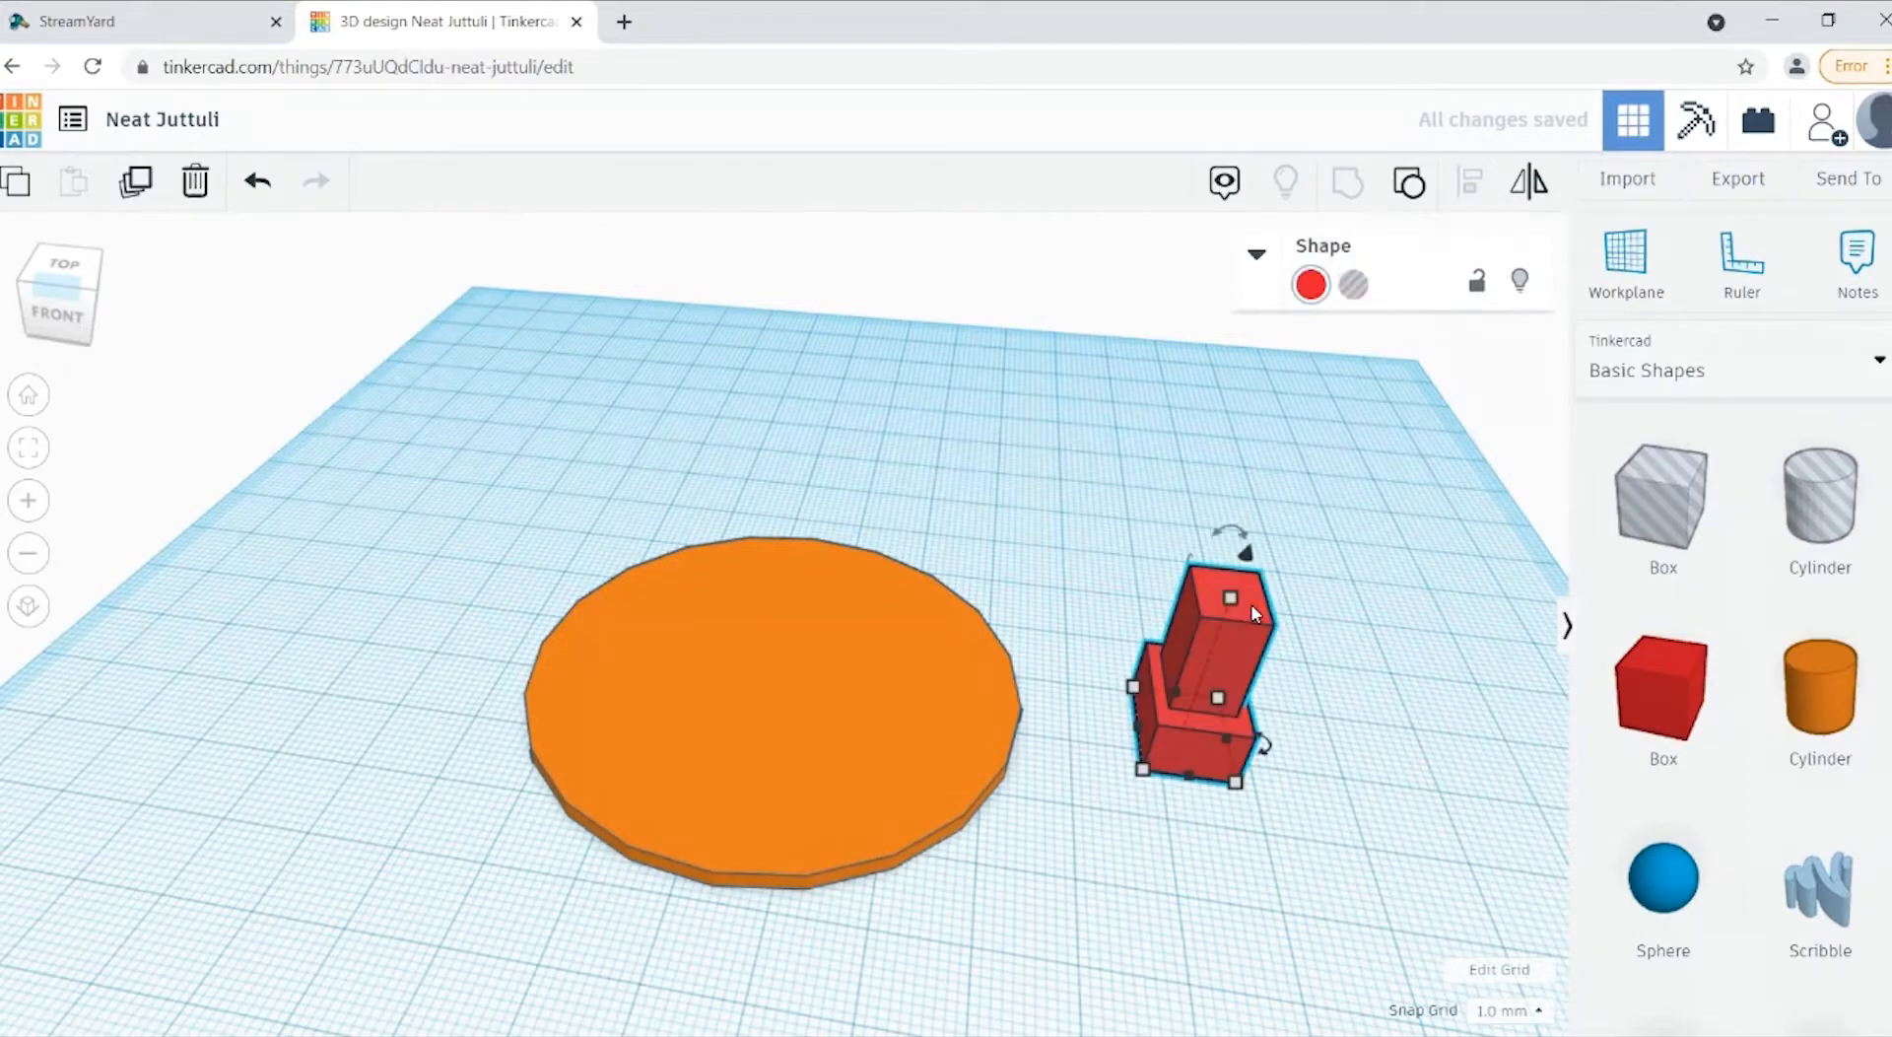
key("Left")
key("Left")
key("Left")
key("Left")
key("Left")
key("Left")
key("Left")
key("Left")
key("Left")
key("Left")
key("Left")
key("Left")
key("Left")
key("Left")
key("Left")
key("Left")
key("Left")
key("Left")
key("Left")
key("Left")
key("Left")
key("Left")
key("Left")
key("Left")
key("Left")
key("Left")
key("Left")
key("Left")
key("Left")
key("Left")
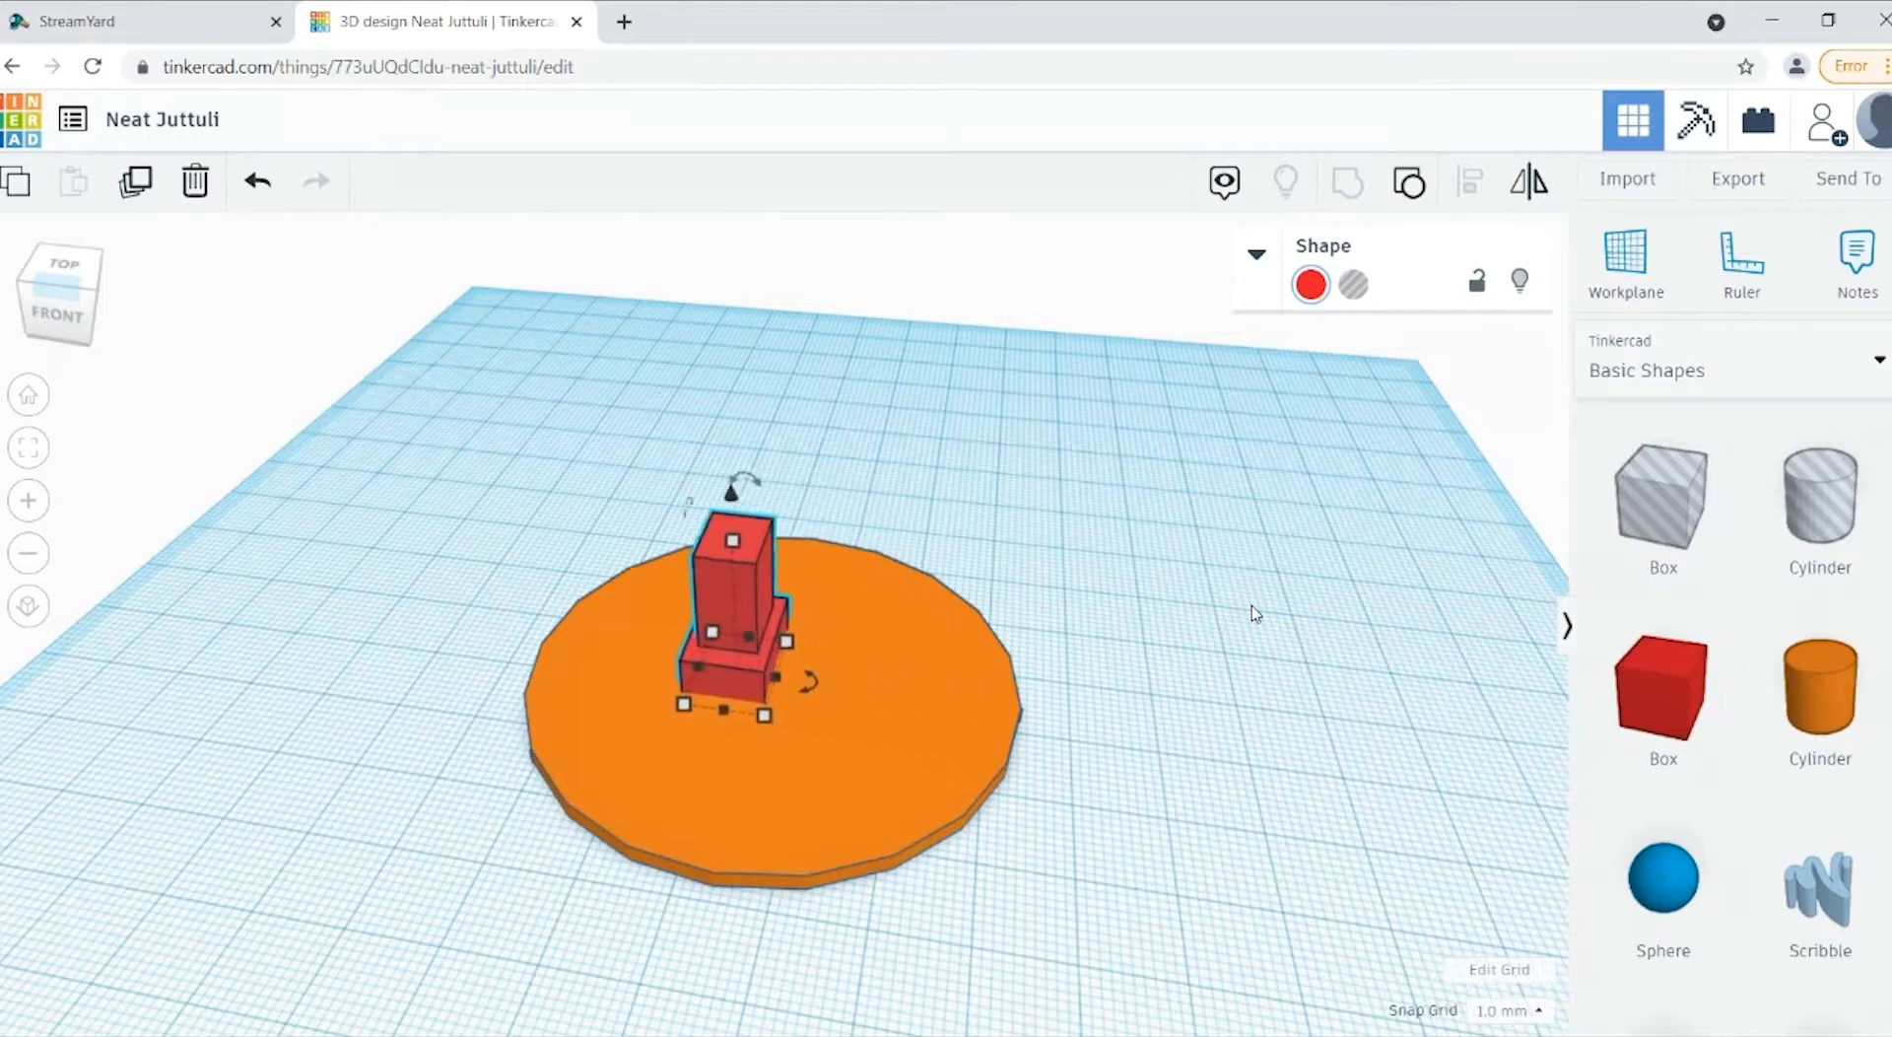
key("Left")
key("Left")
key("Left")
key("Left")
key("Left")
key("Left")
key("Left")
key("Left")
key("Left")
key("Left")
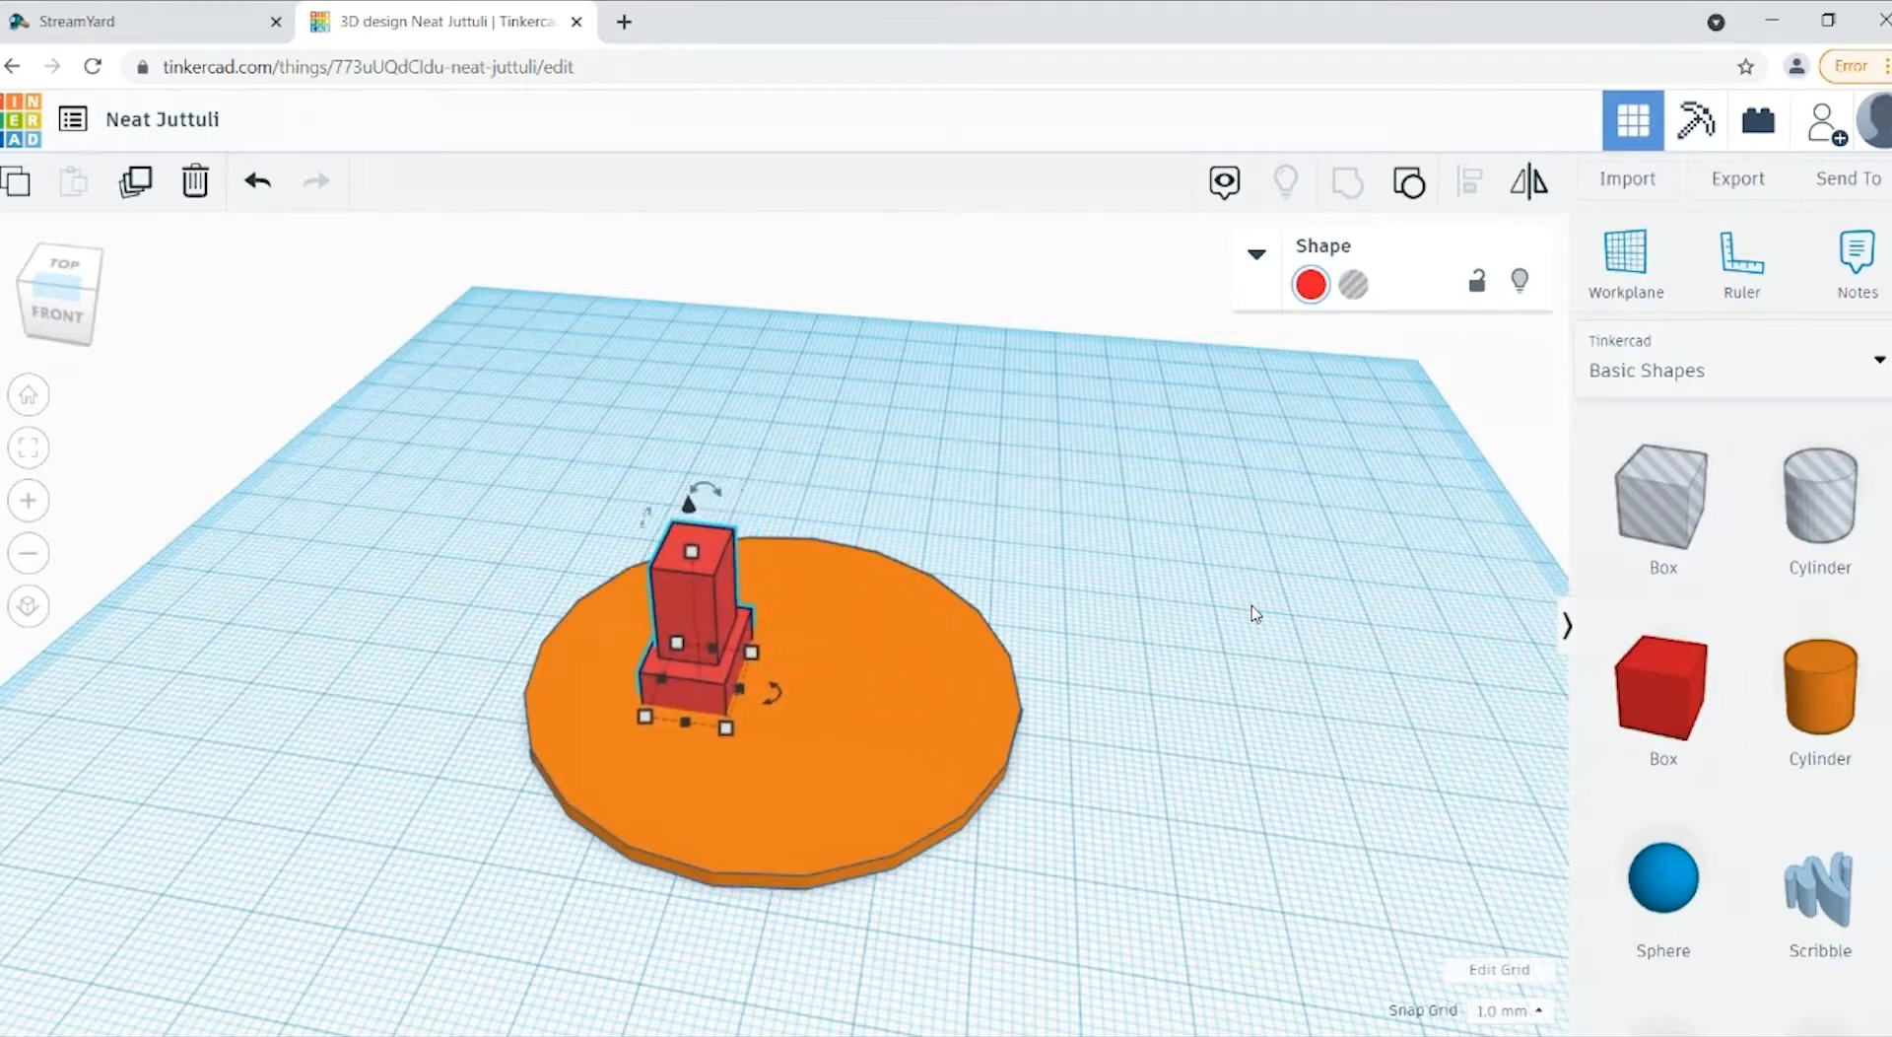
key("Down")
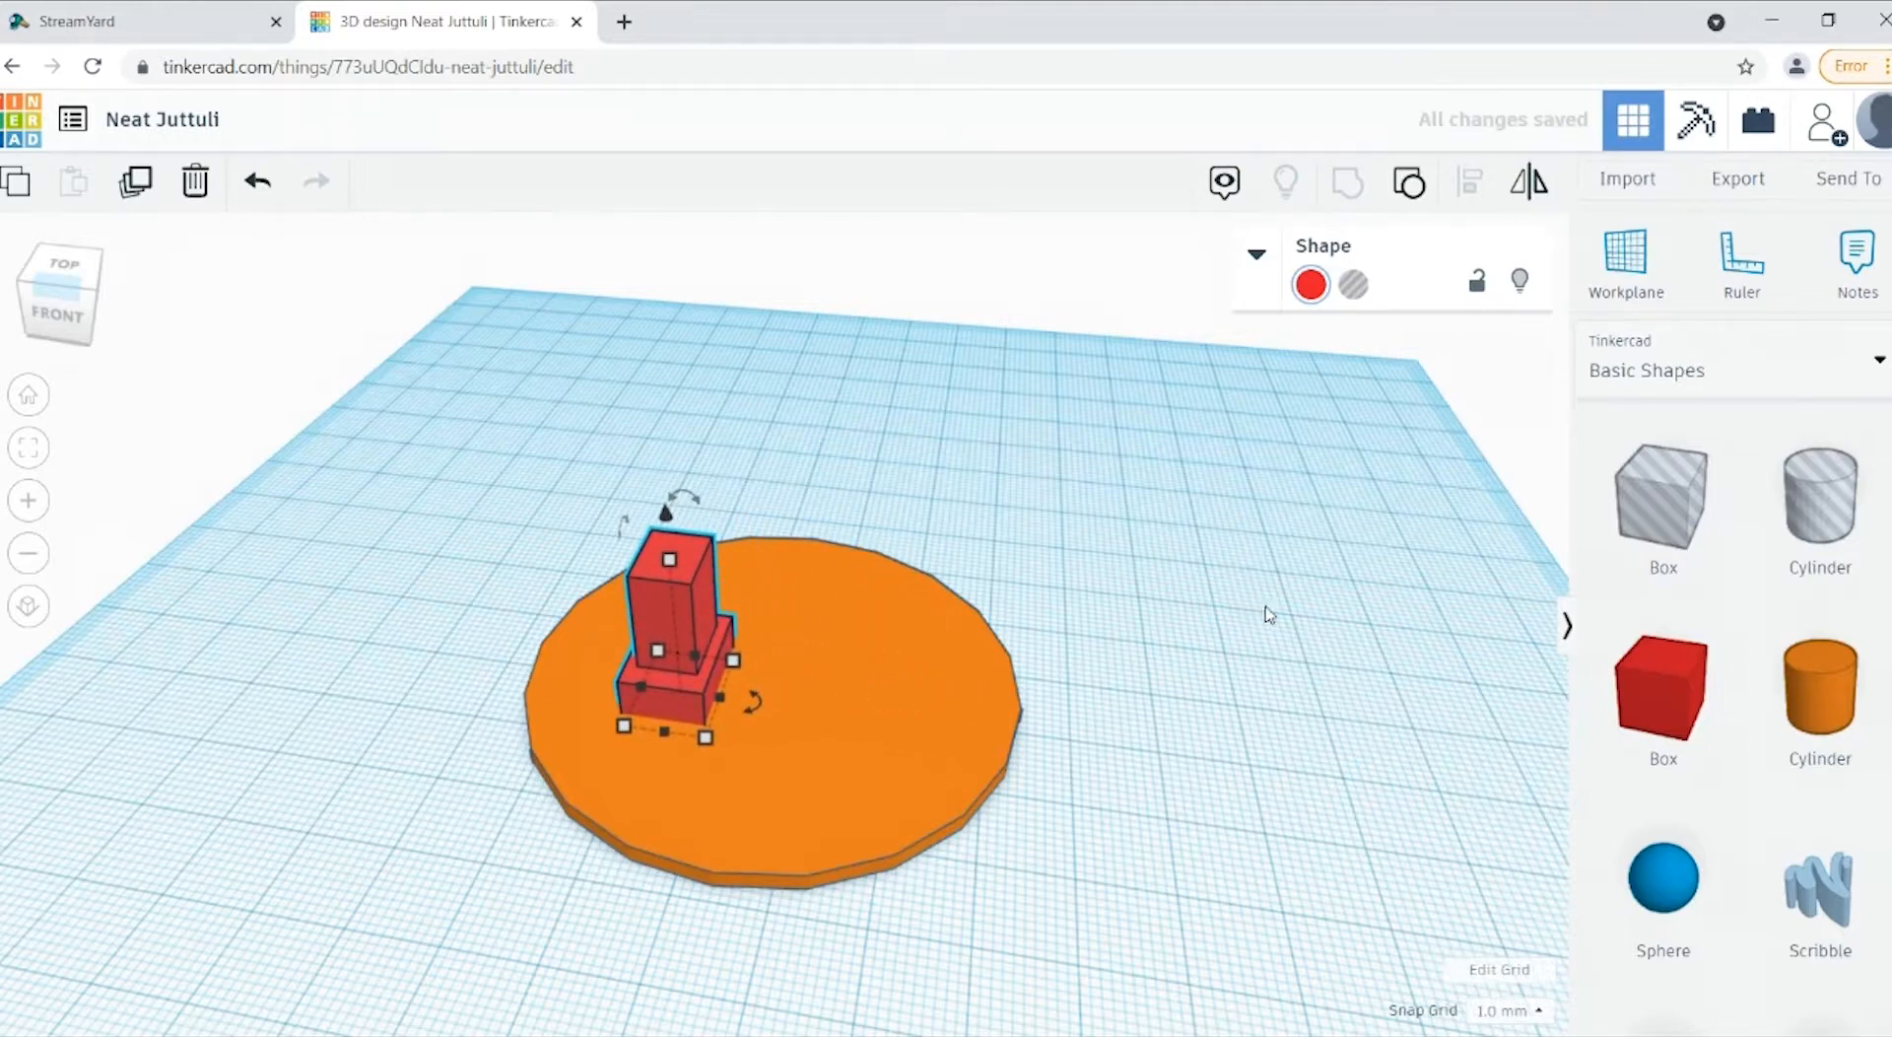
Step: Align the leg with the disc's centre in the front-to-back direction, keeping it on the disc's left half
left_click(64, 264)
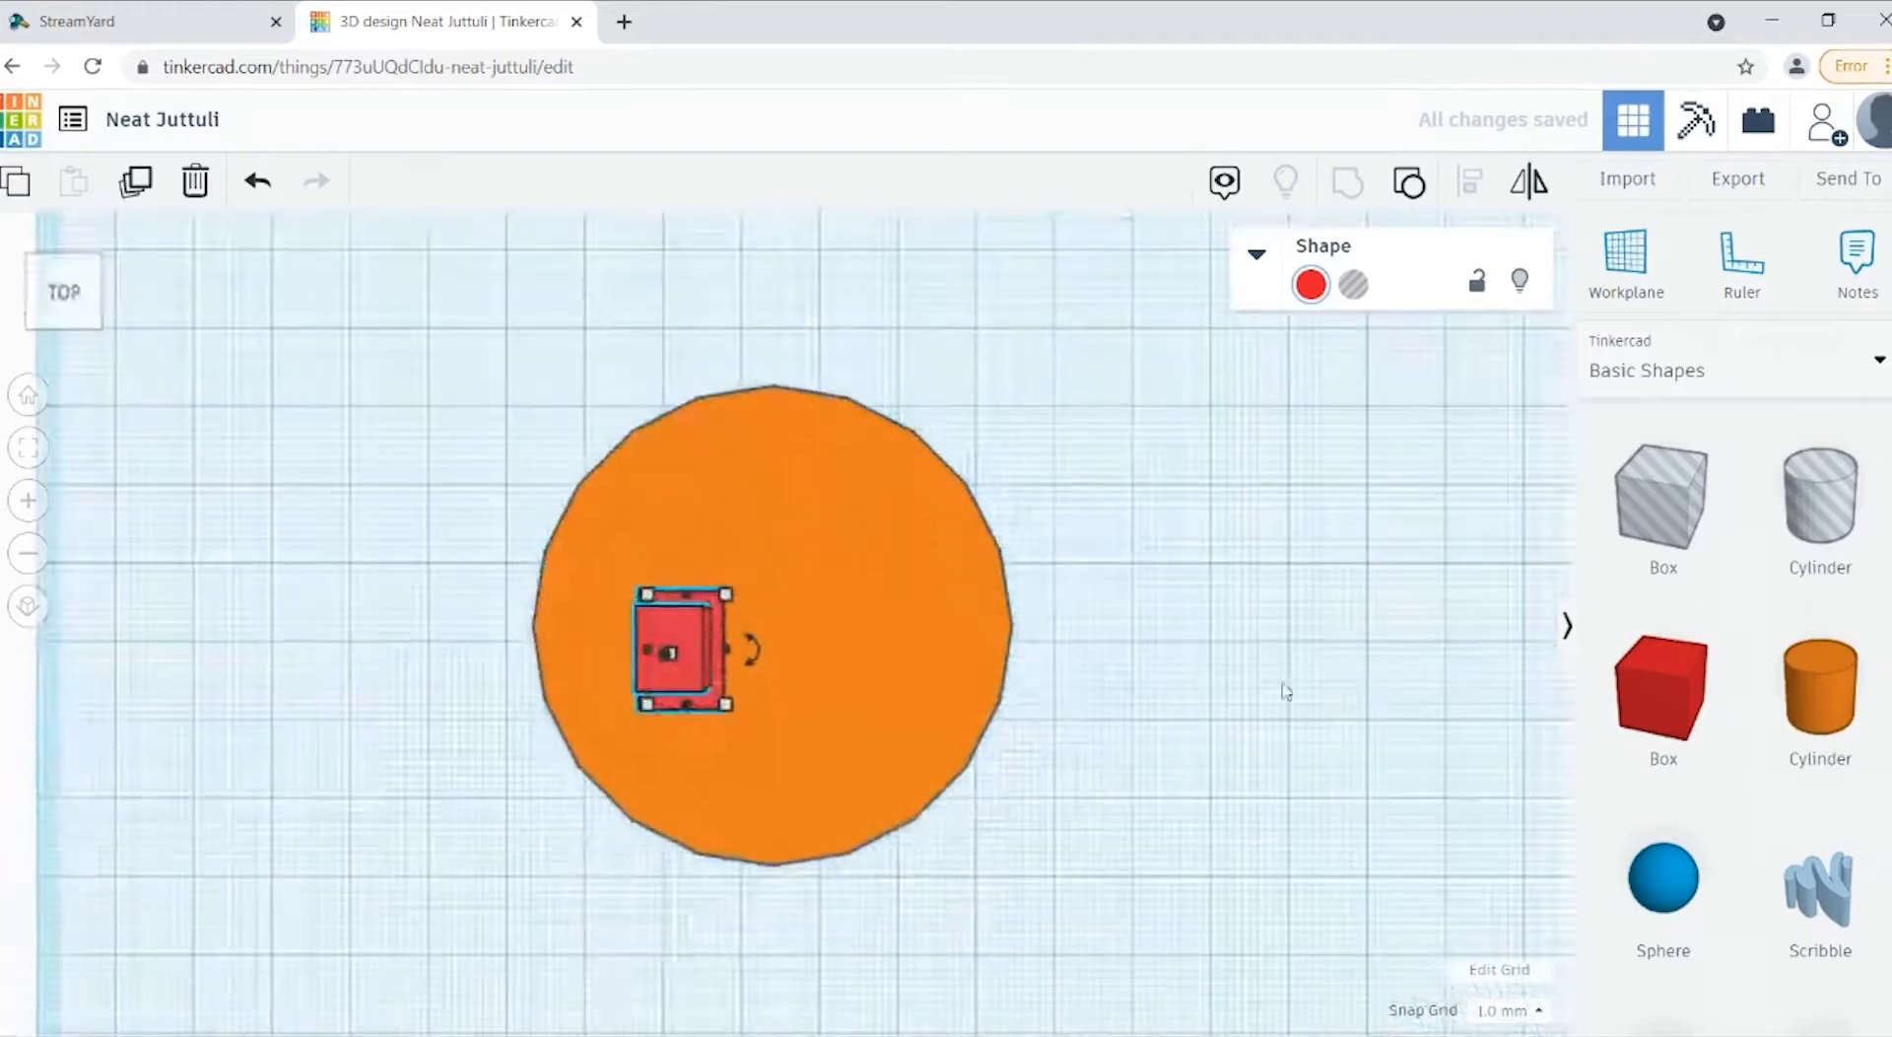
left_click(1090, 789)
left_click(679, 662)
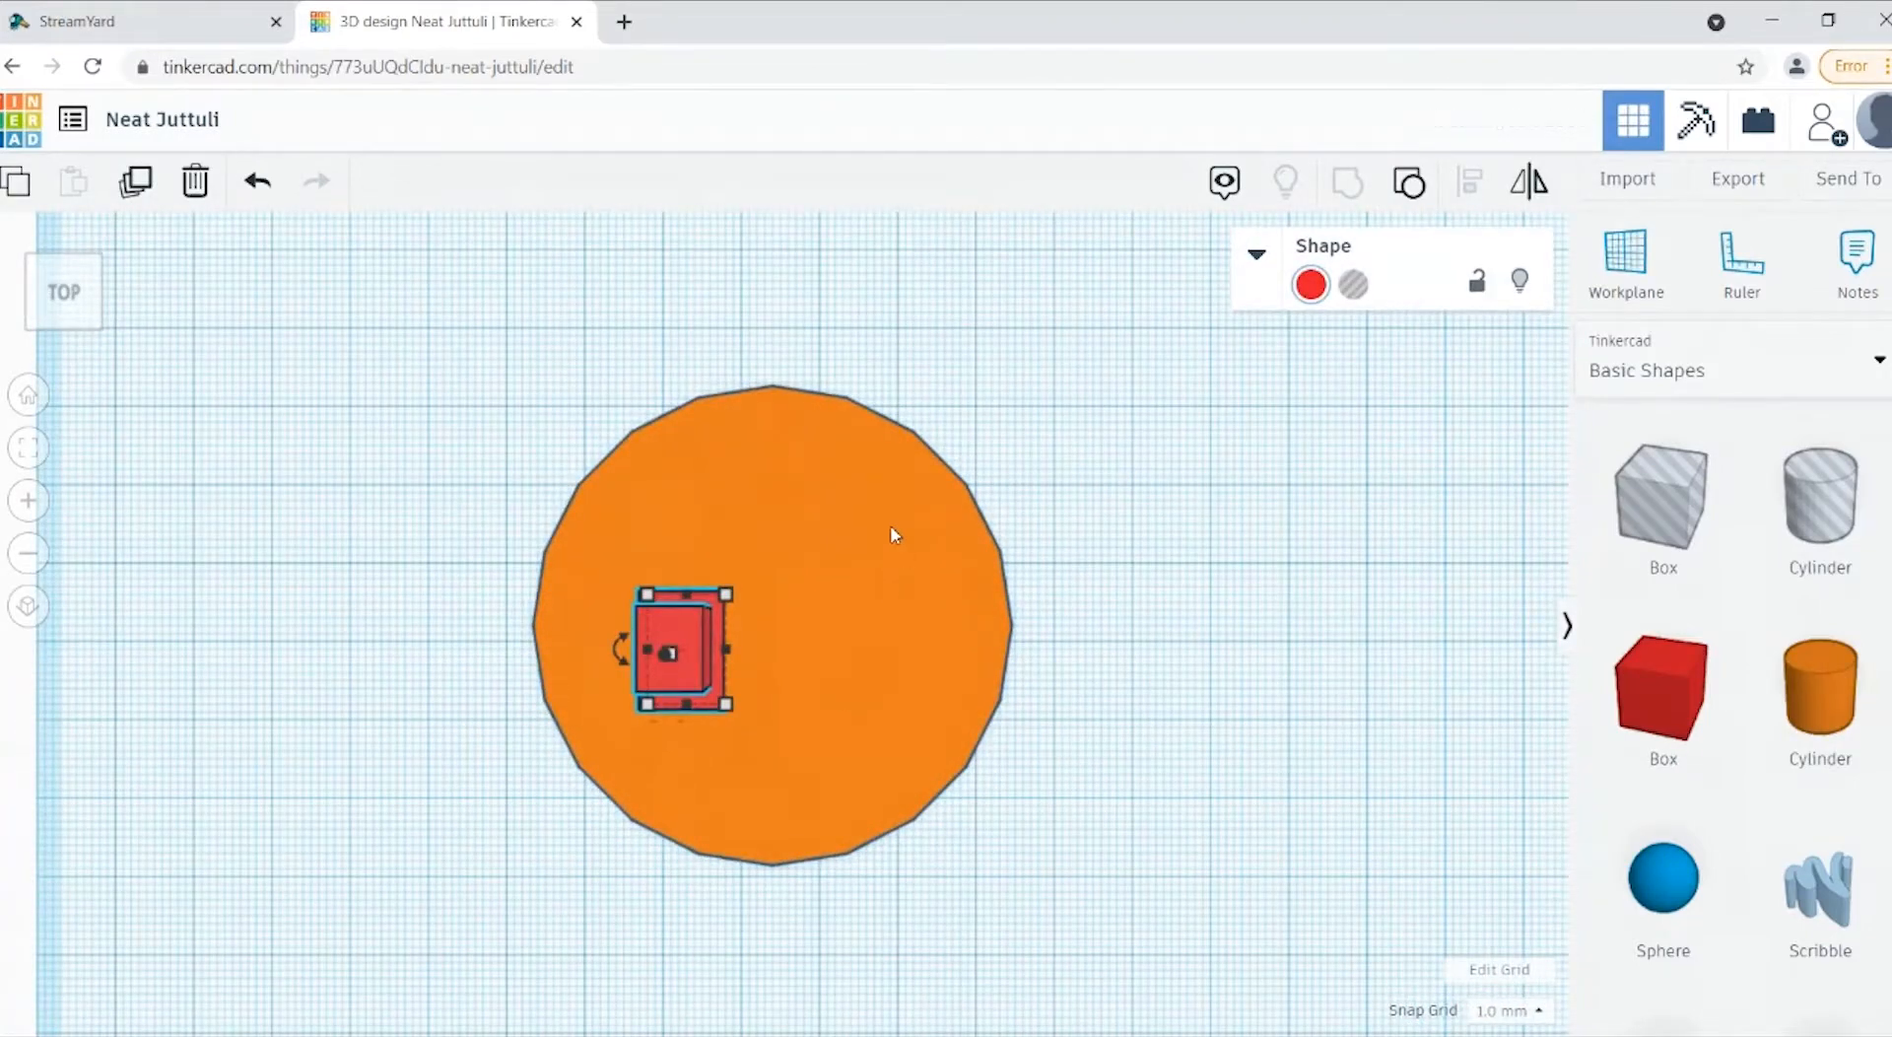
left_click(890, 516, "shift")
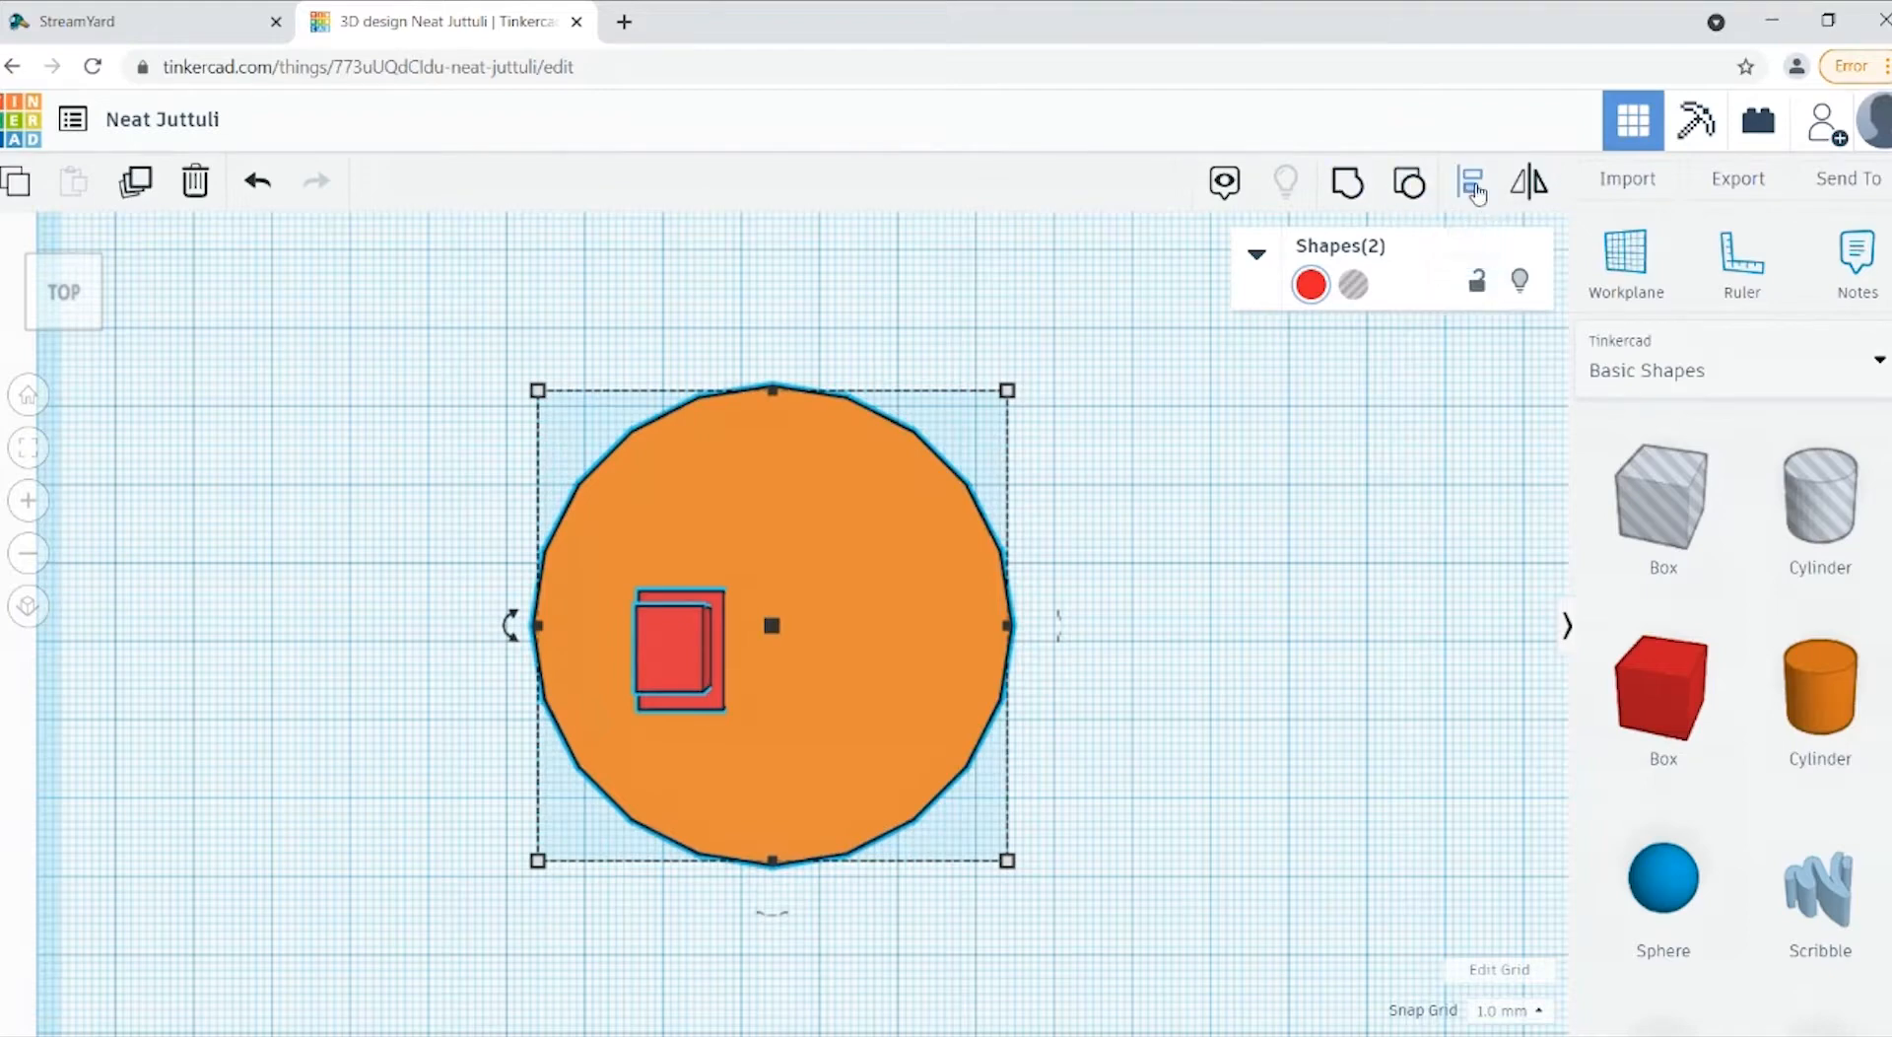
left_click(1474, 189)
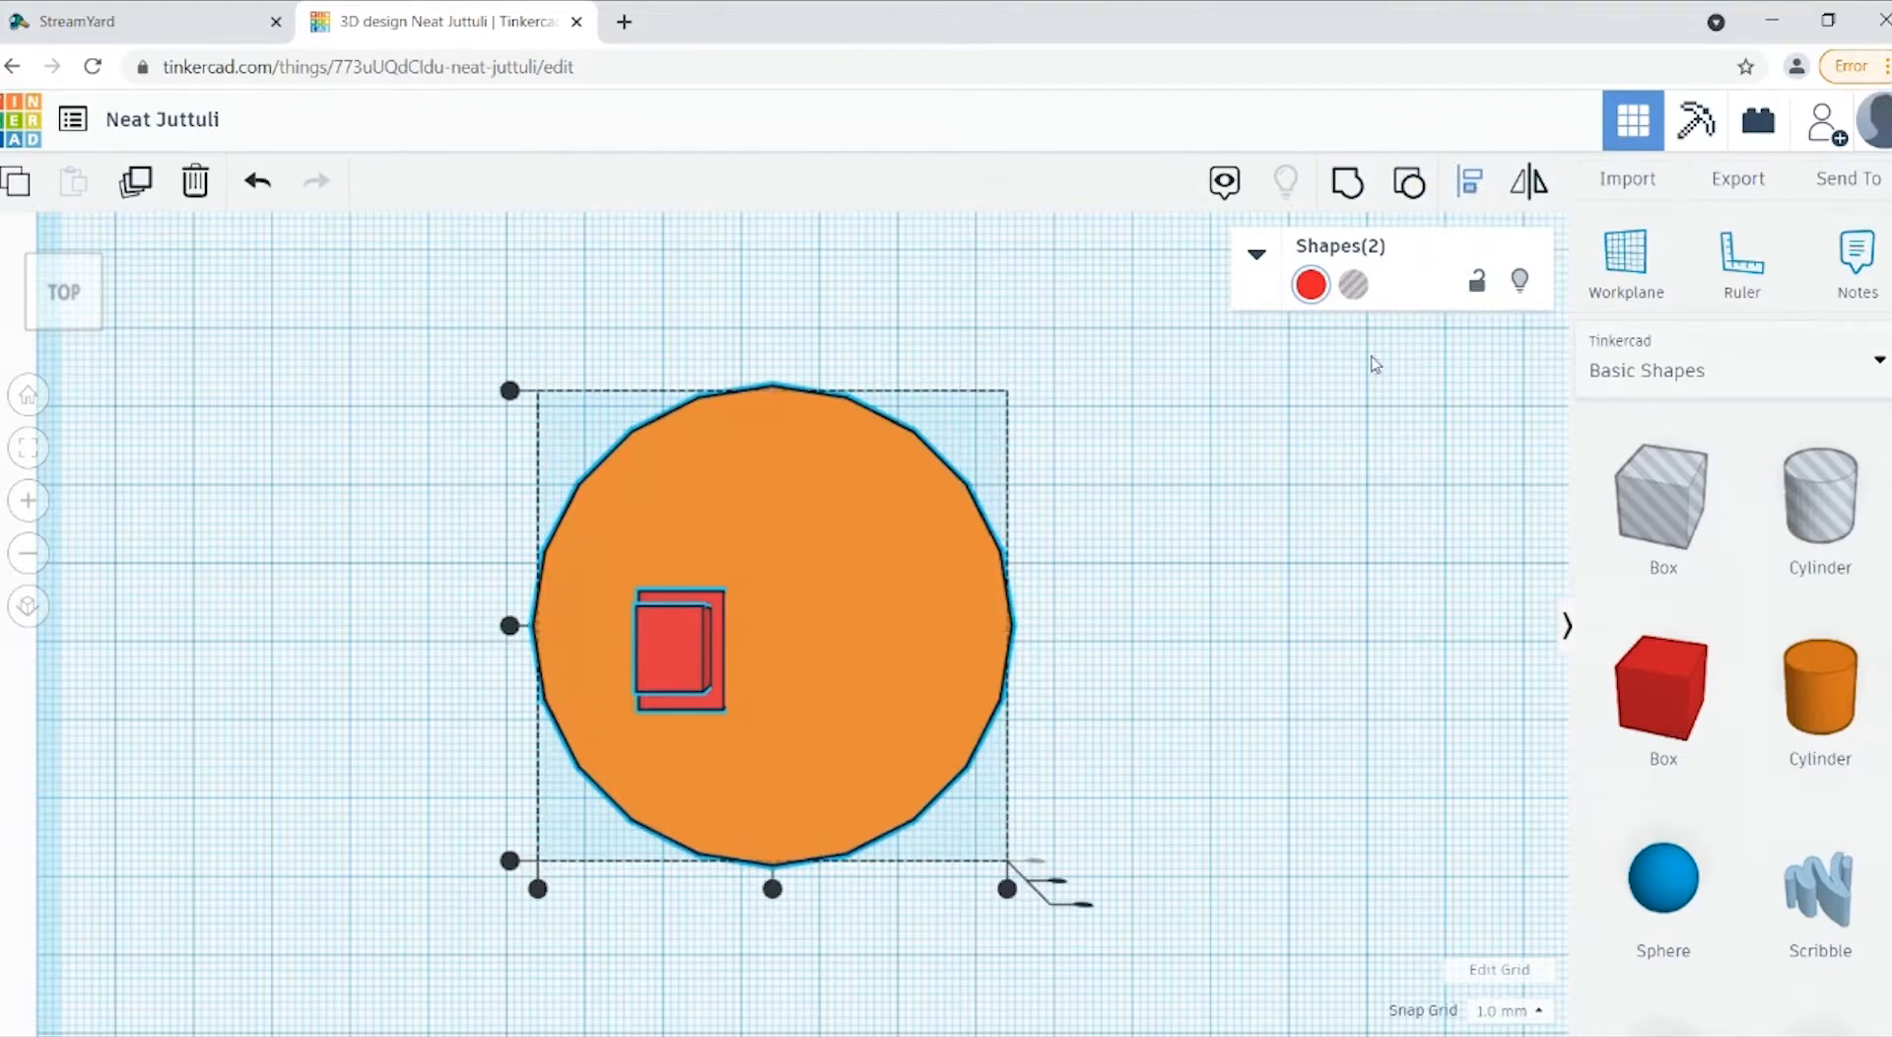
left_click(510, 624)
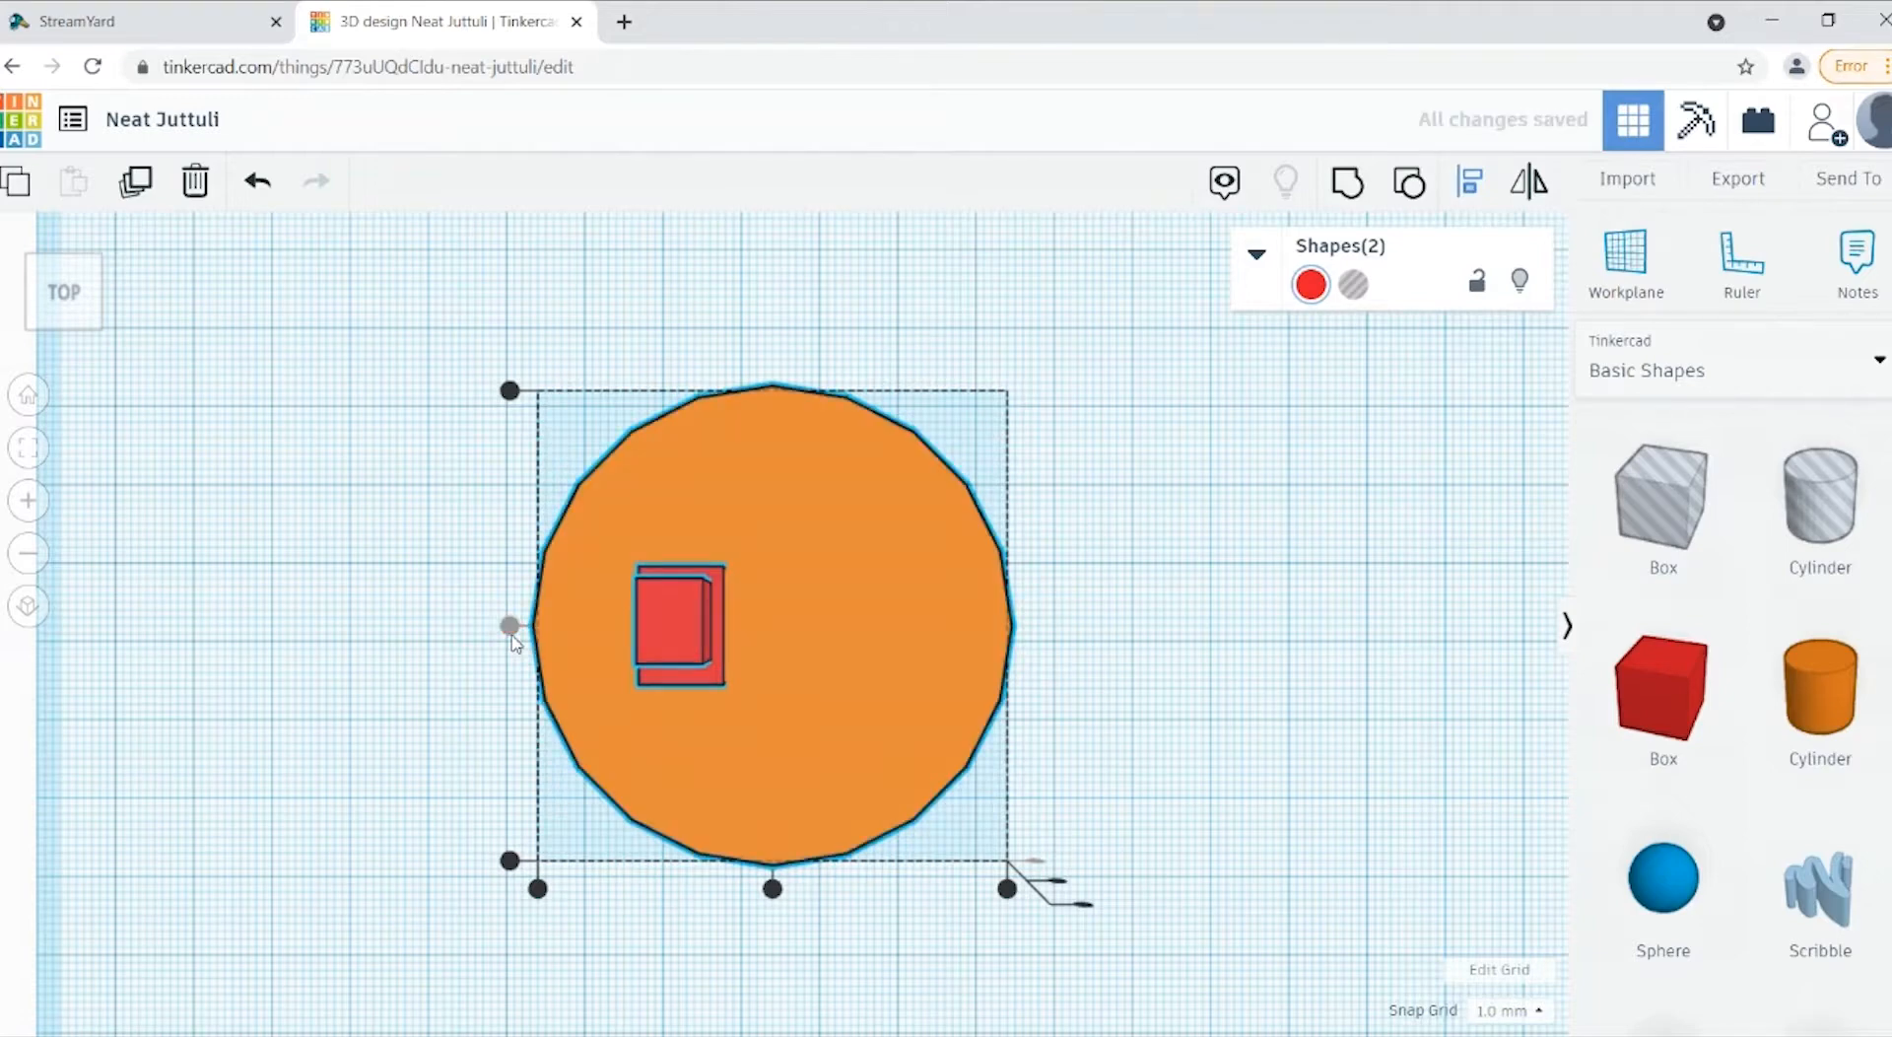
left_click(128, 802)
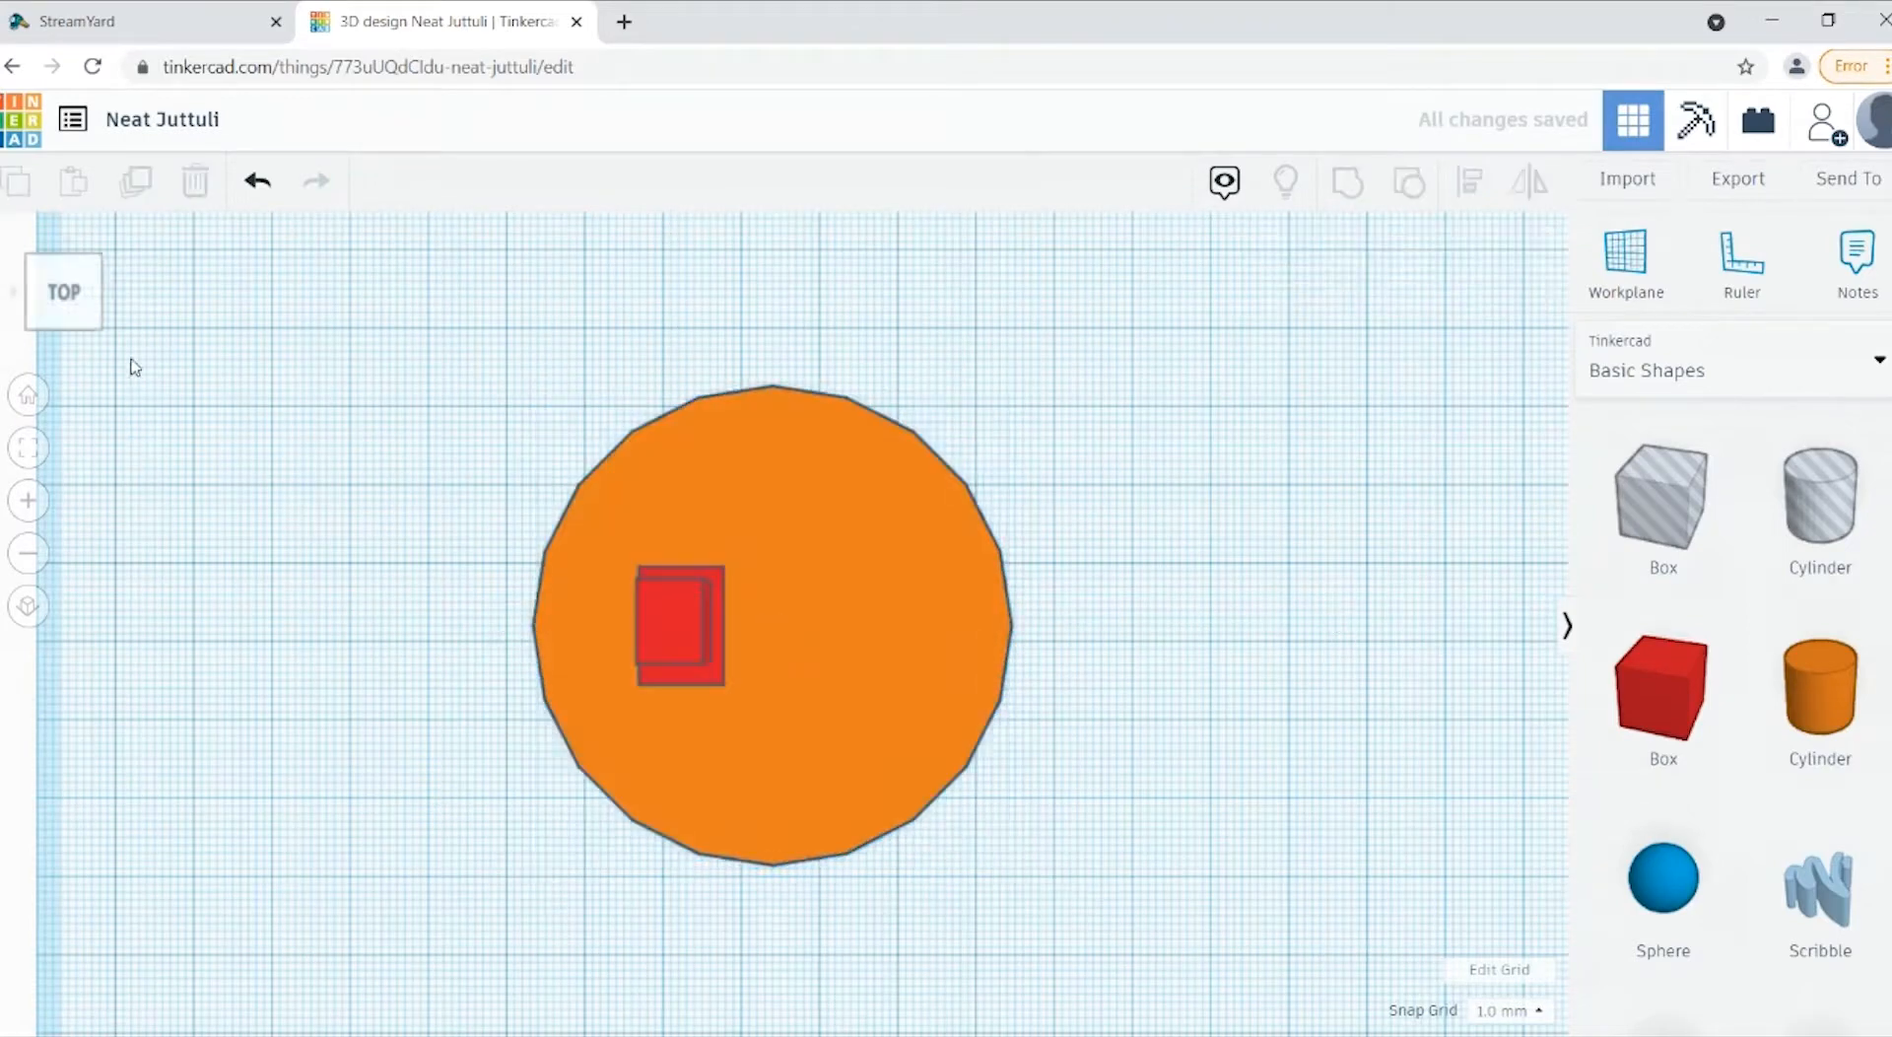
Step: Duplicate the leg and shift the copy to the right across the disc, leaving a gap between the two legs
left_click(78, 327)
left_click_drag(74, 319, 80, 305)
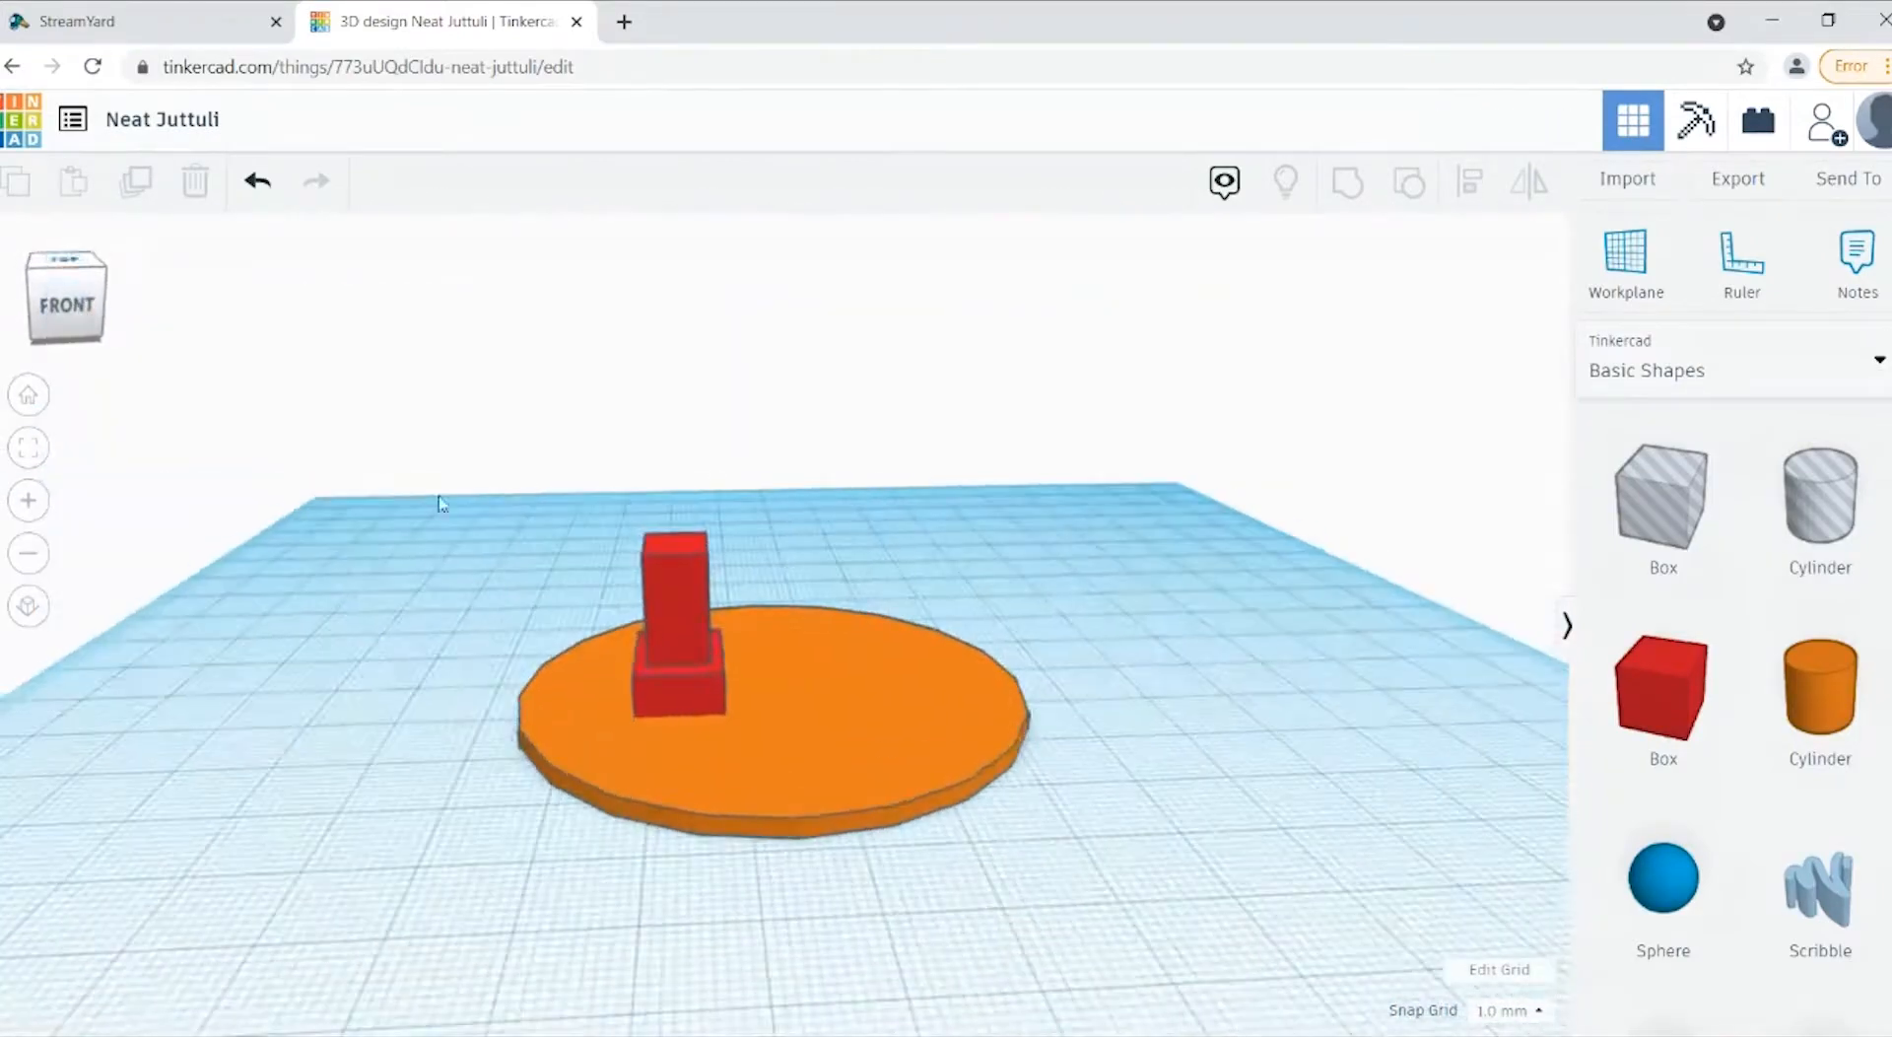
left_click(649, 634)
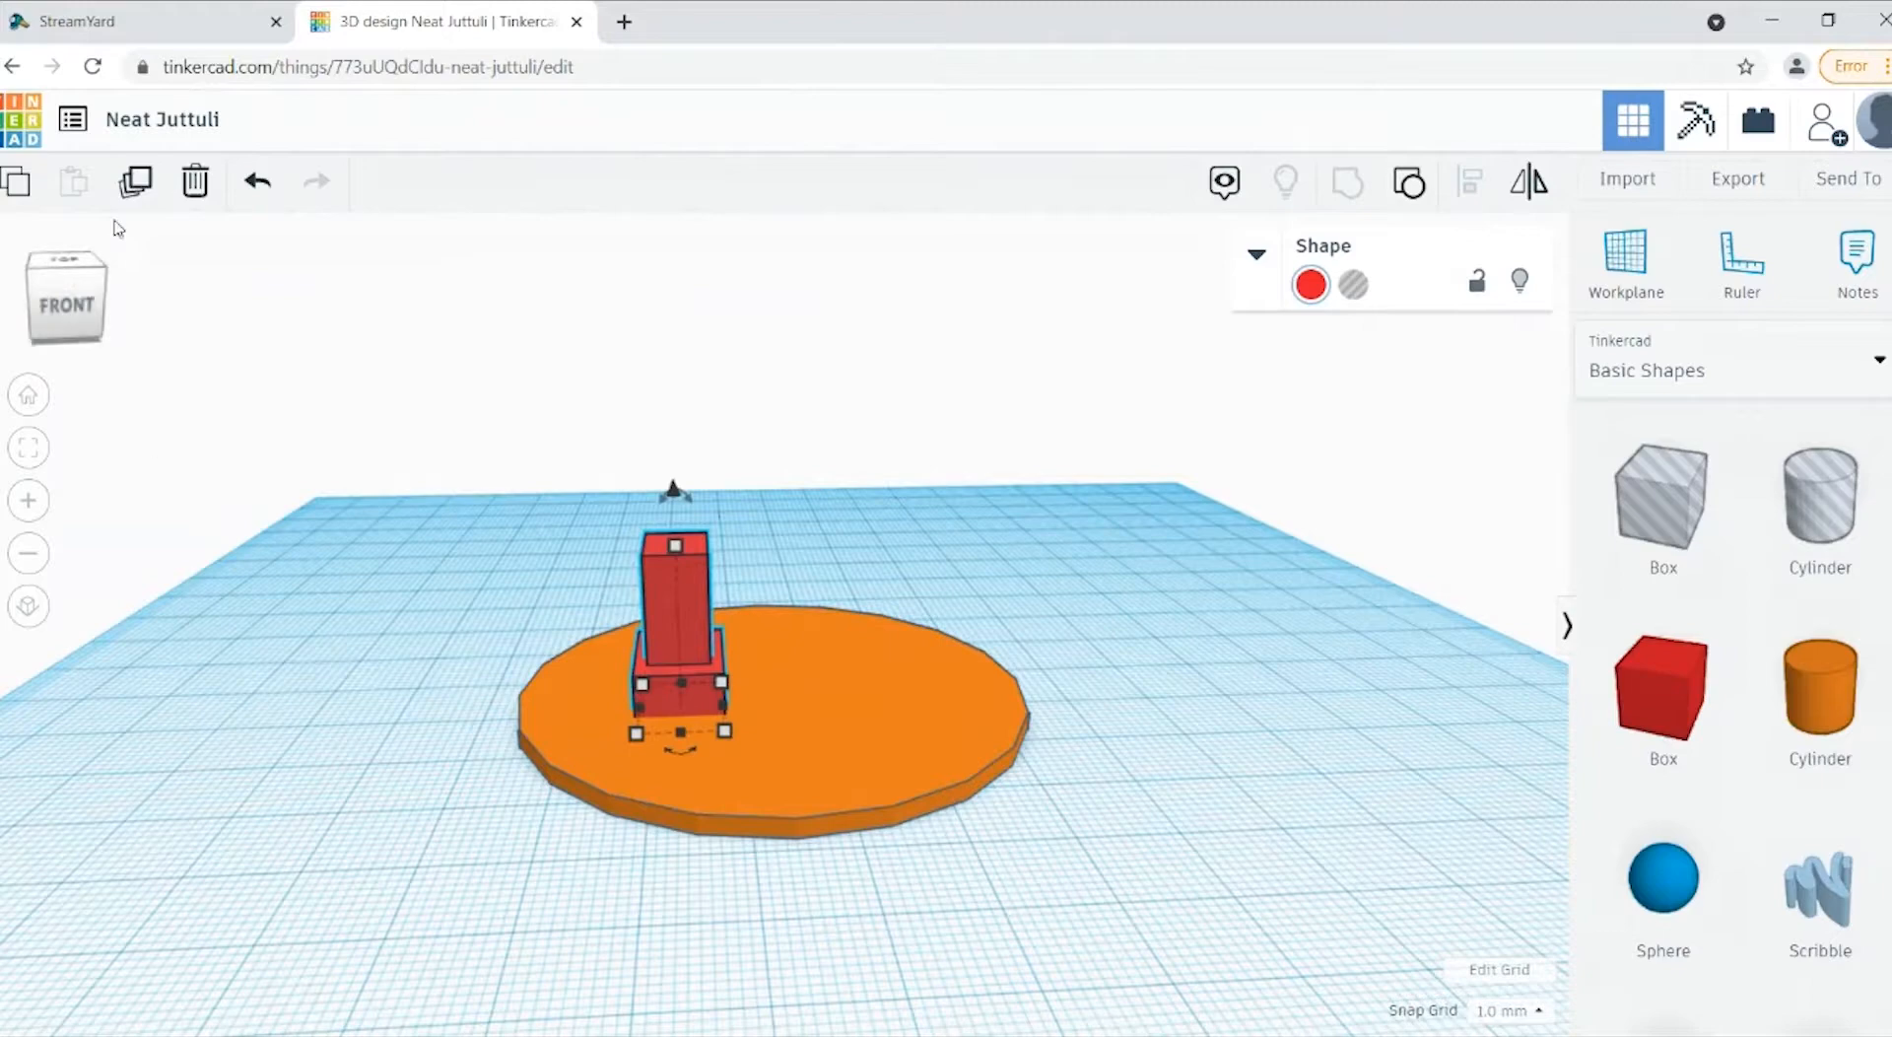
left_click(140, 189)
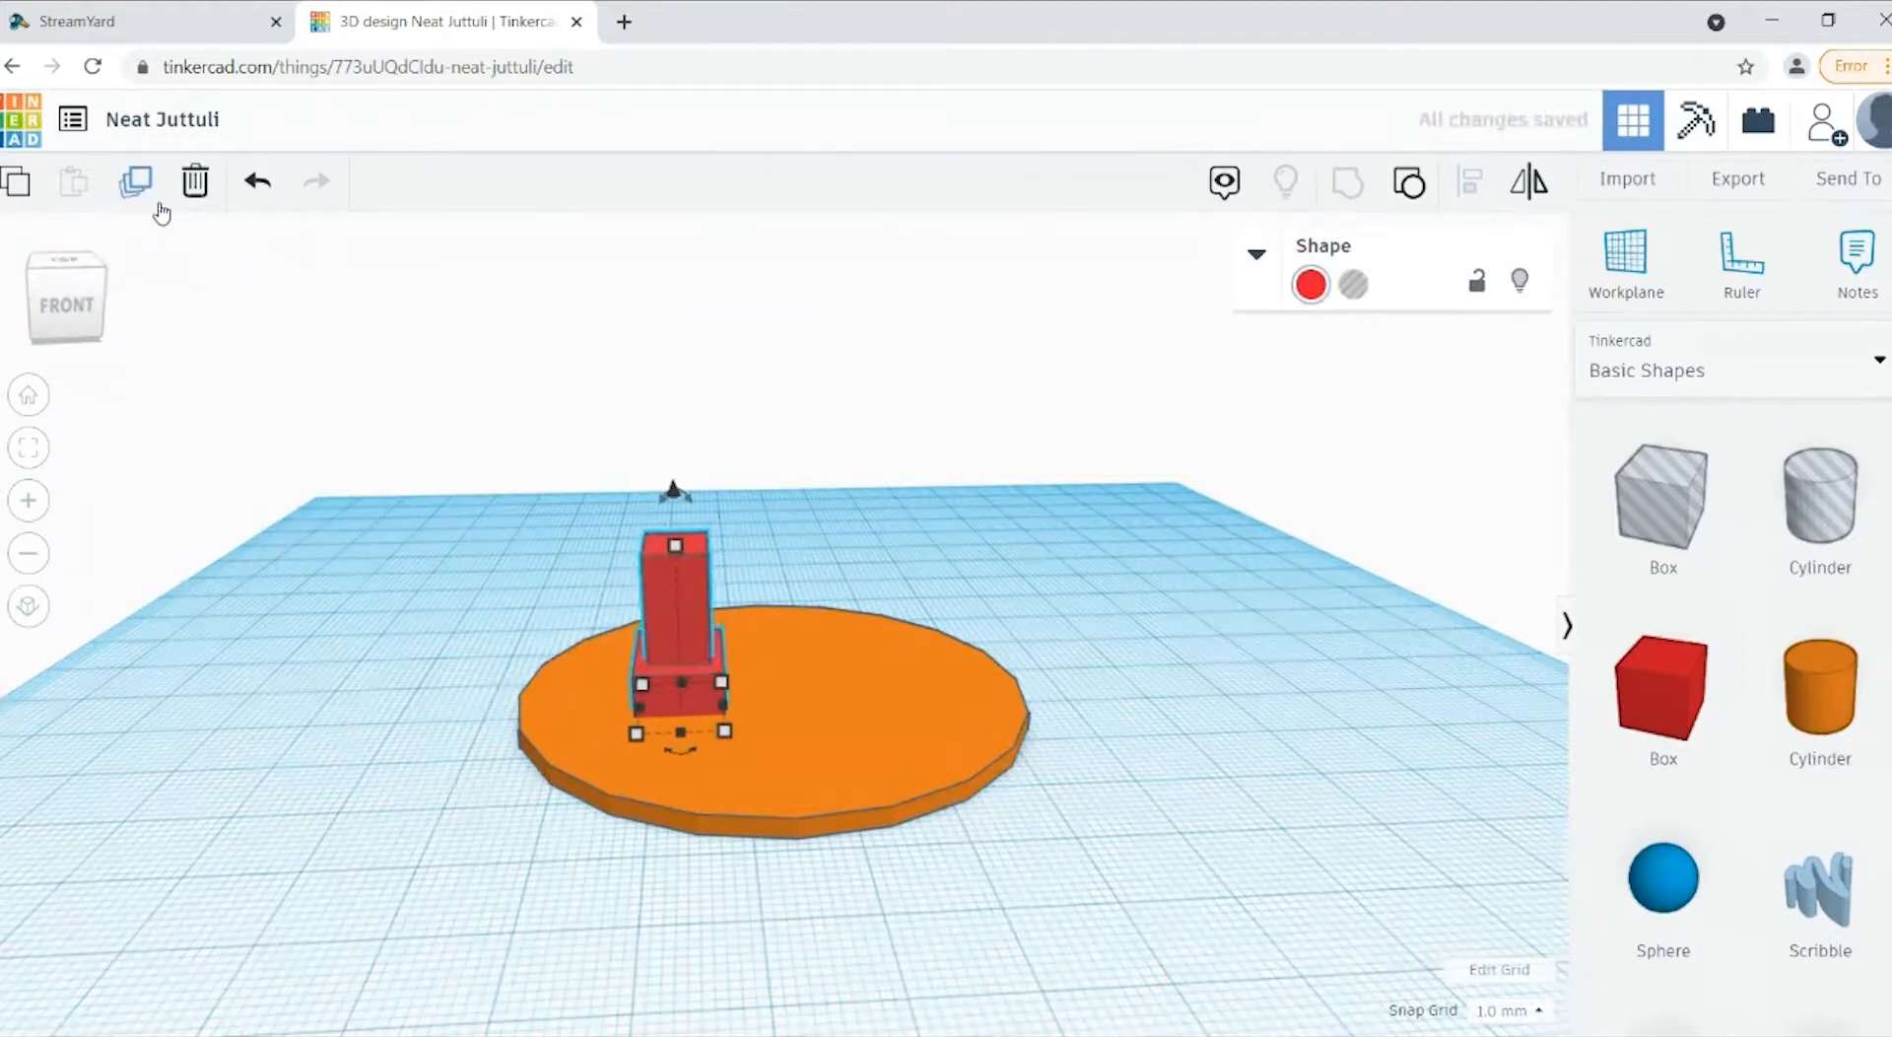
key("Right")
key("Right")
key("Right")
key("Right")
key("Right")
key("Right")
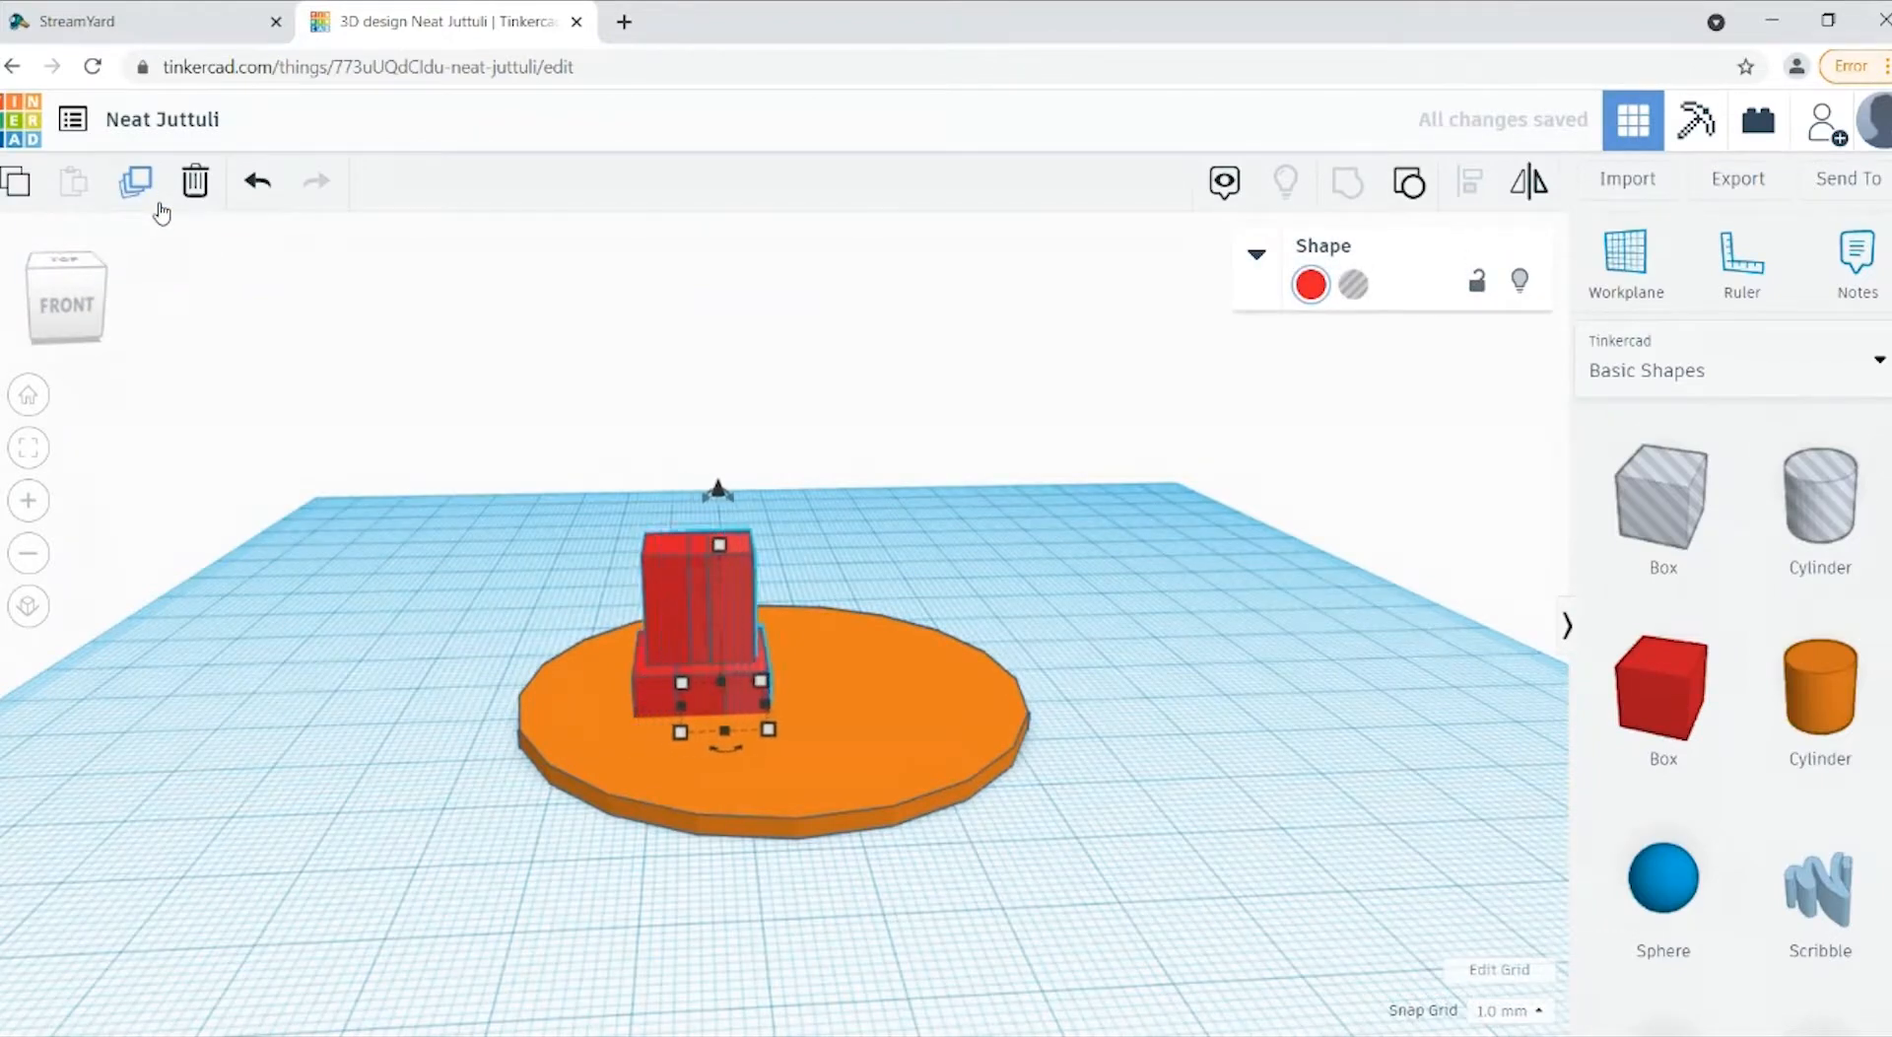
key("Right")
key("Right")
key("Right")
key("Right")
key("Right")
key("Right")
key("Right")
key("Right")
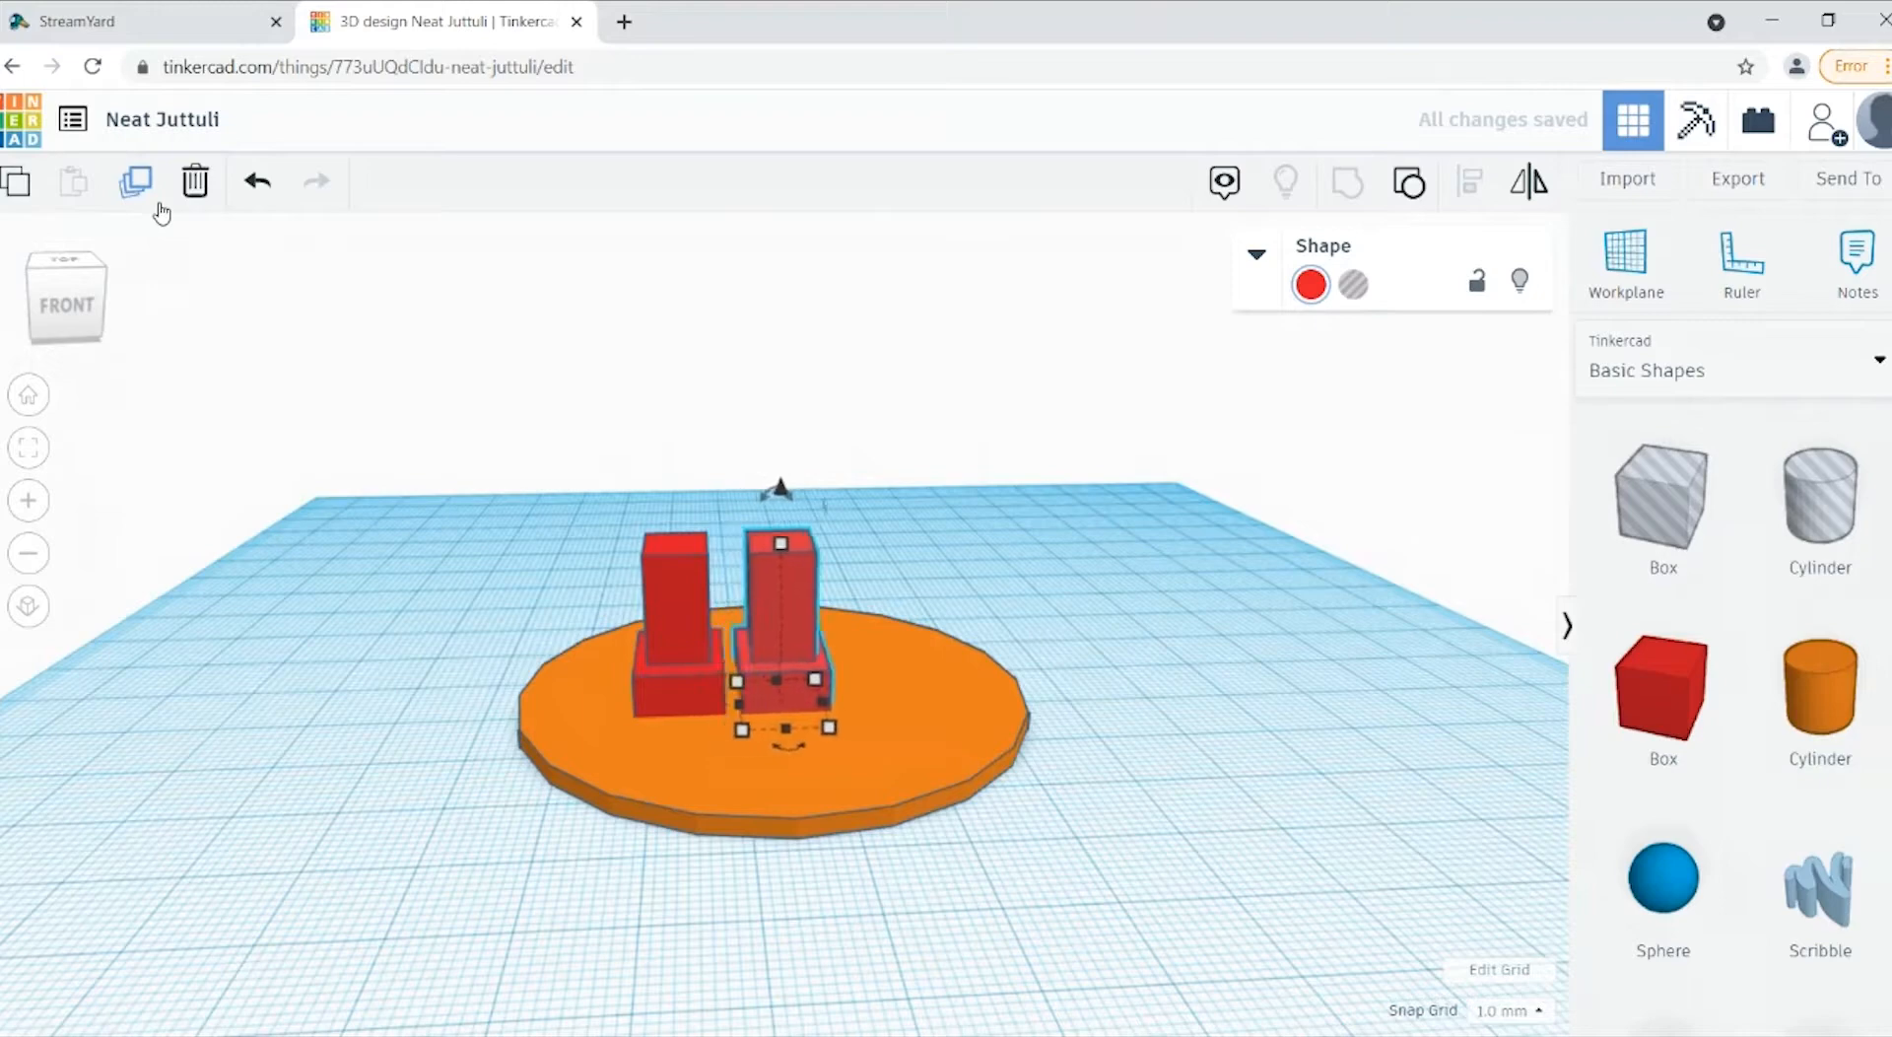
key("Right")
key("Right")
key("Right")
key("Right")
key("Right")
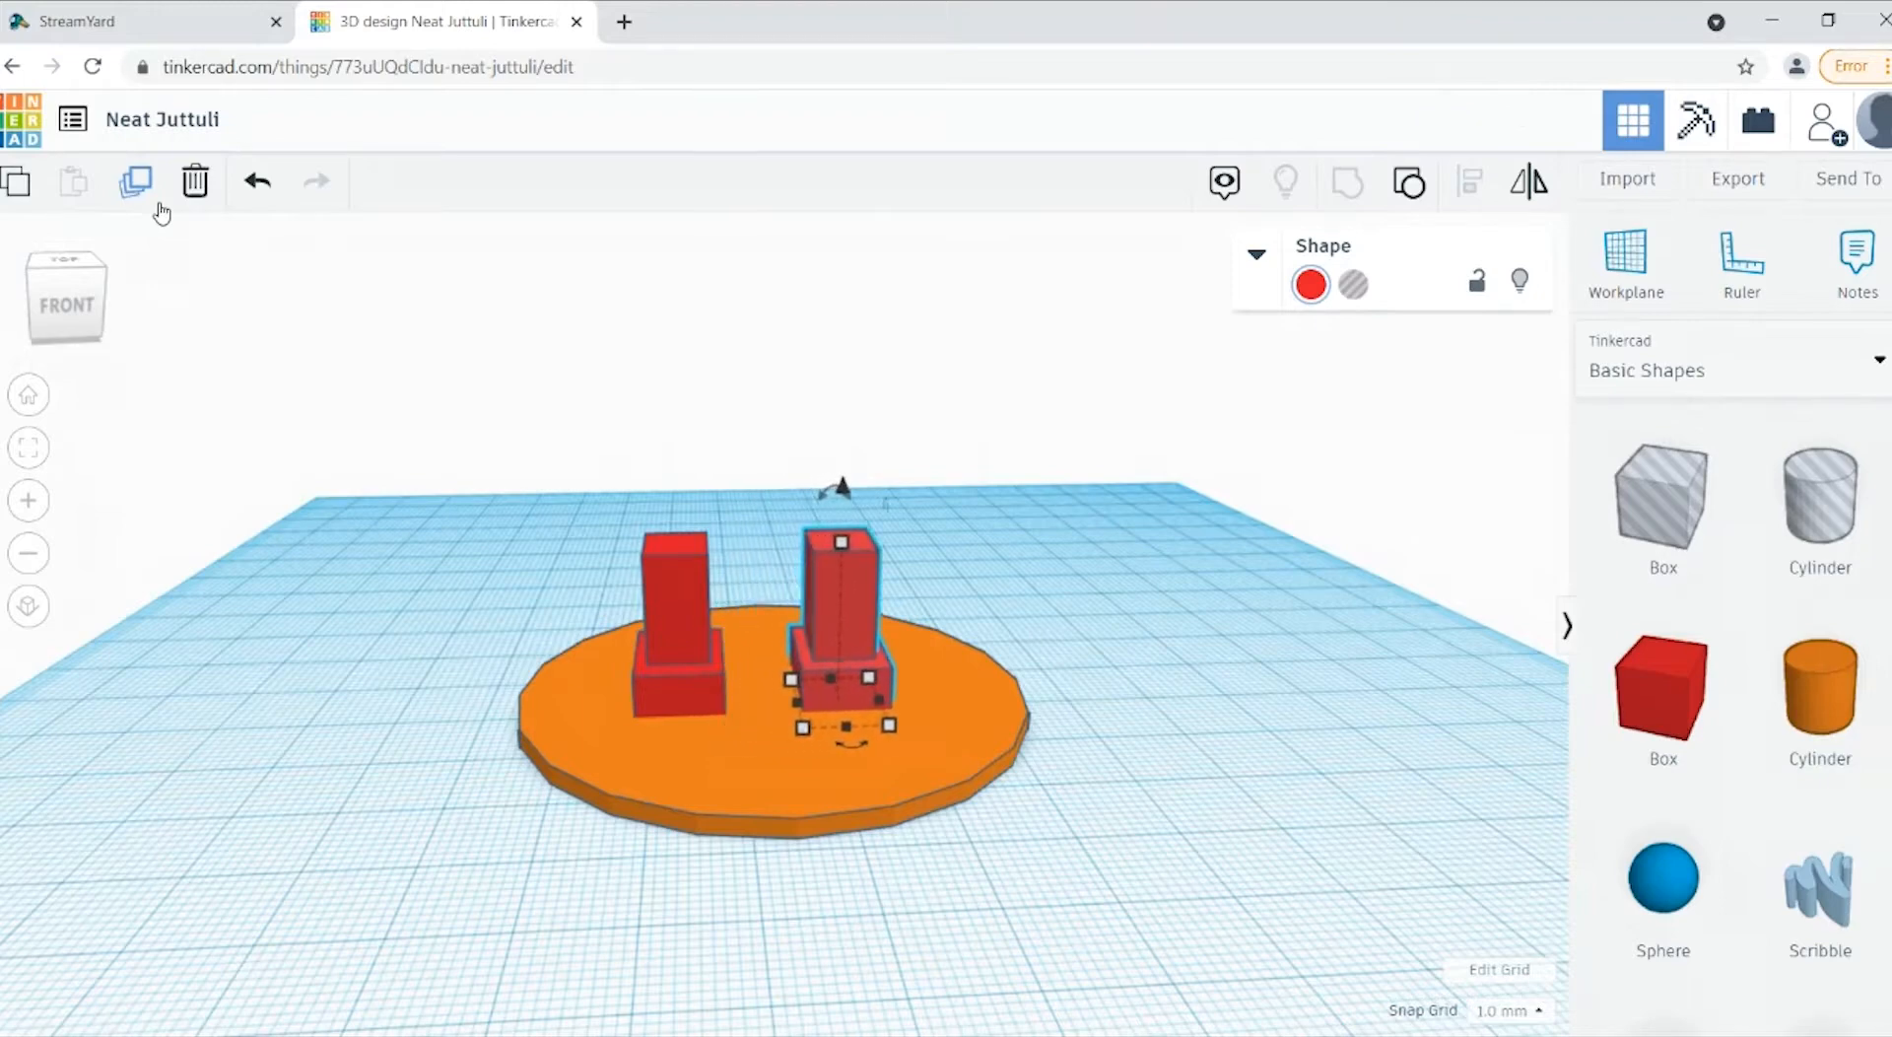
key("Left")
key("Right")
Step: Nudge the original left leg two grid steps closer to the right leg
left_click(57, 328)
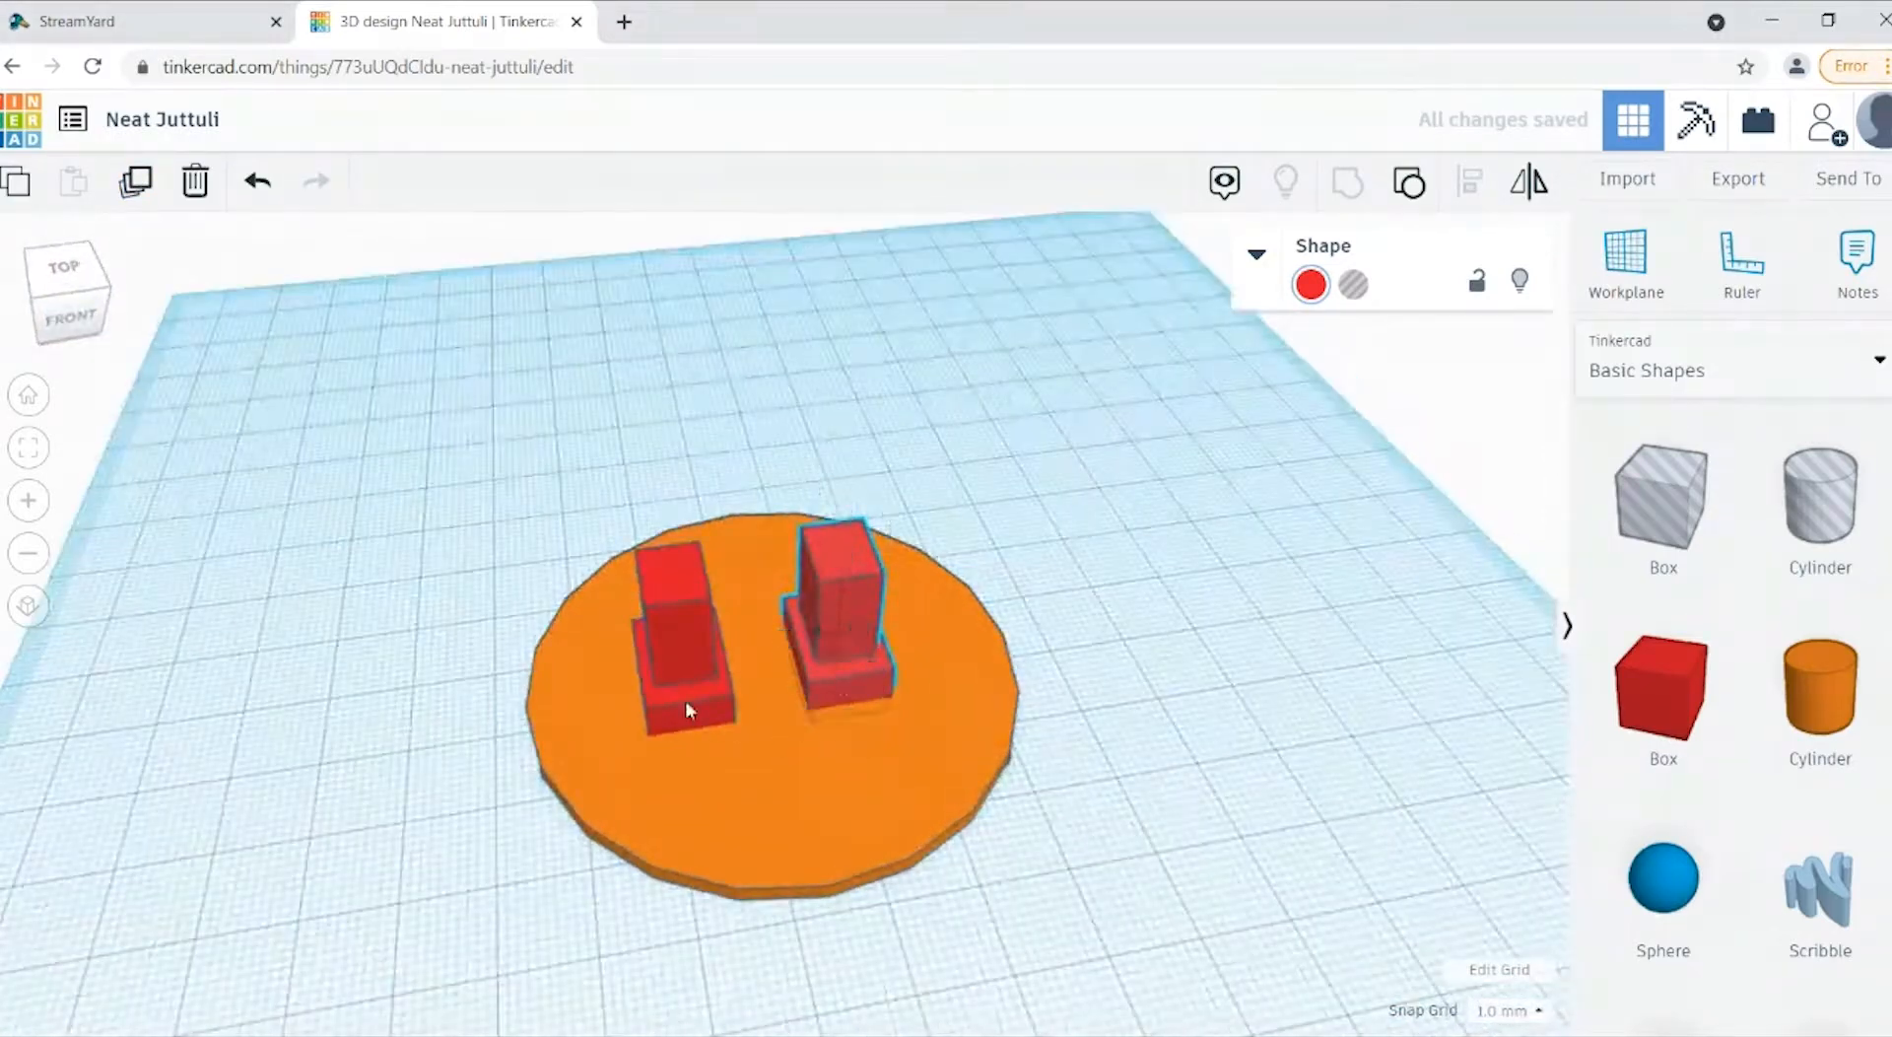
left_click(684, 699)
key("Right")
key("Right")
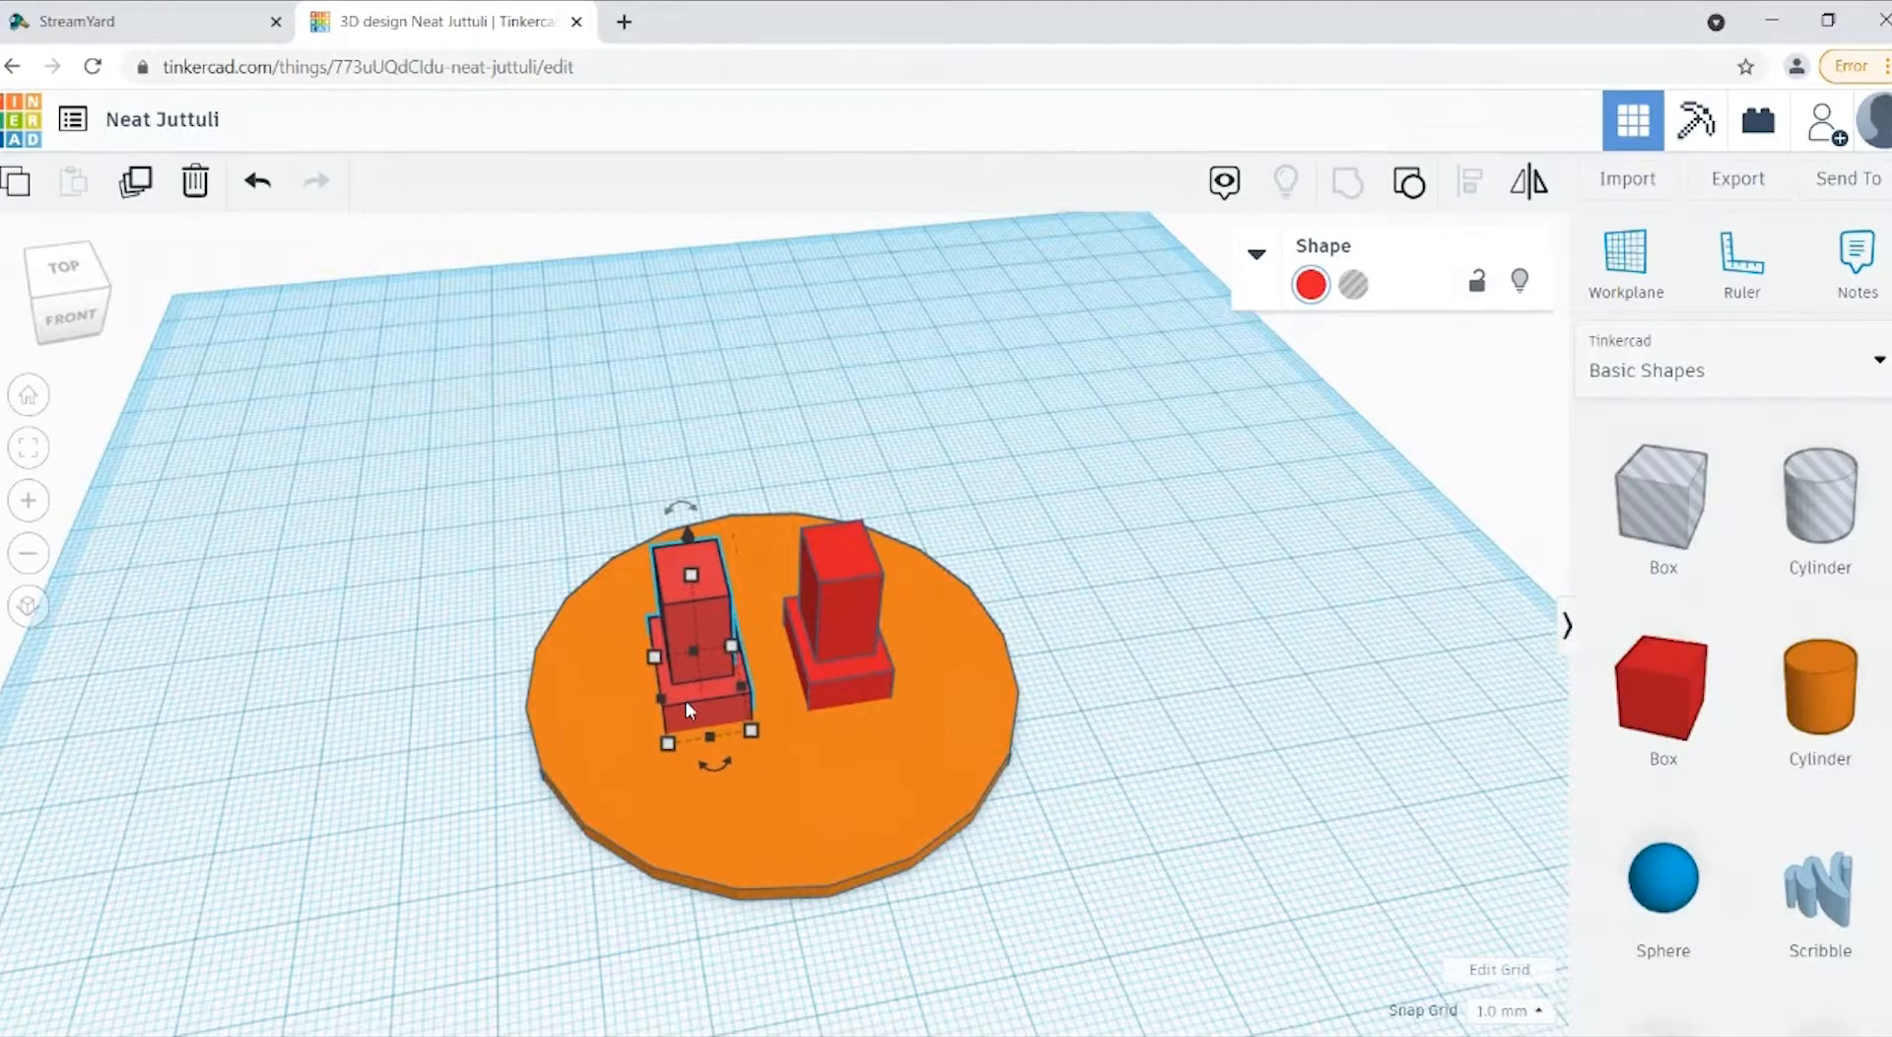
Step: Add a solid red box on the workplane to the right of the disc and set its length to 19 mm
left_click(88, 323)
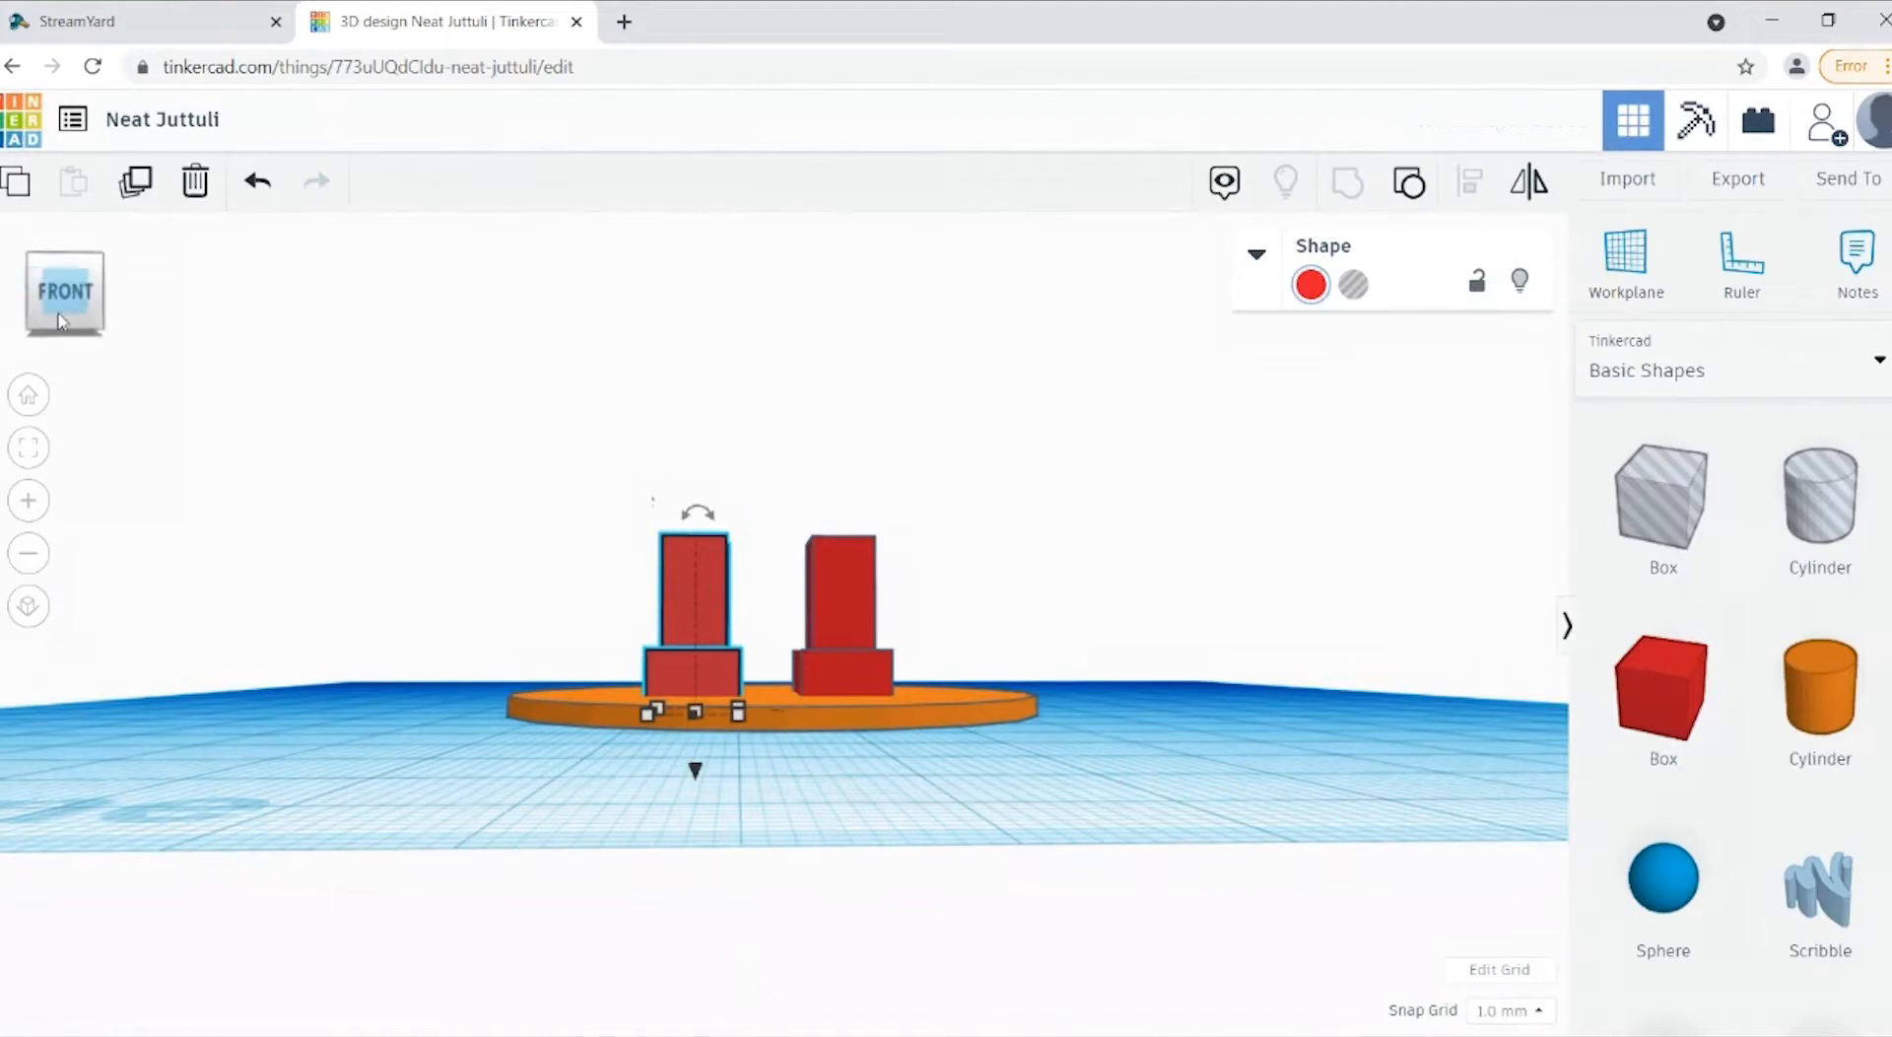
left_click_drag(62, 316, 65, 333)
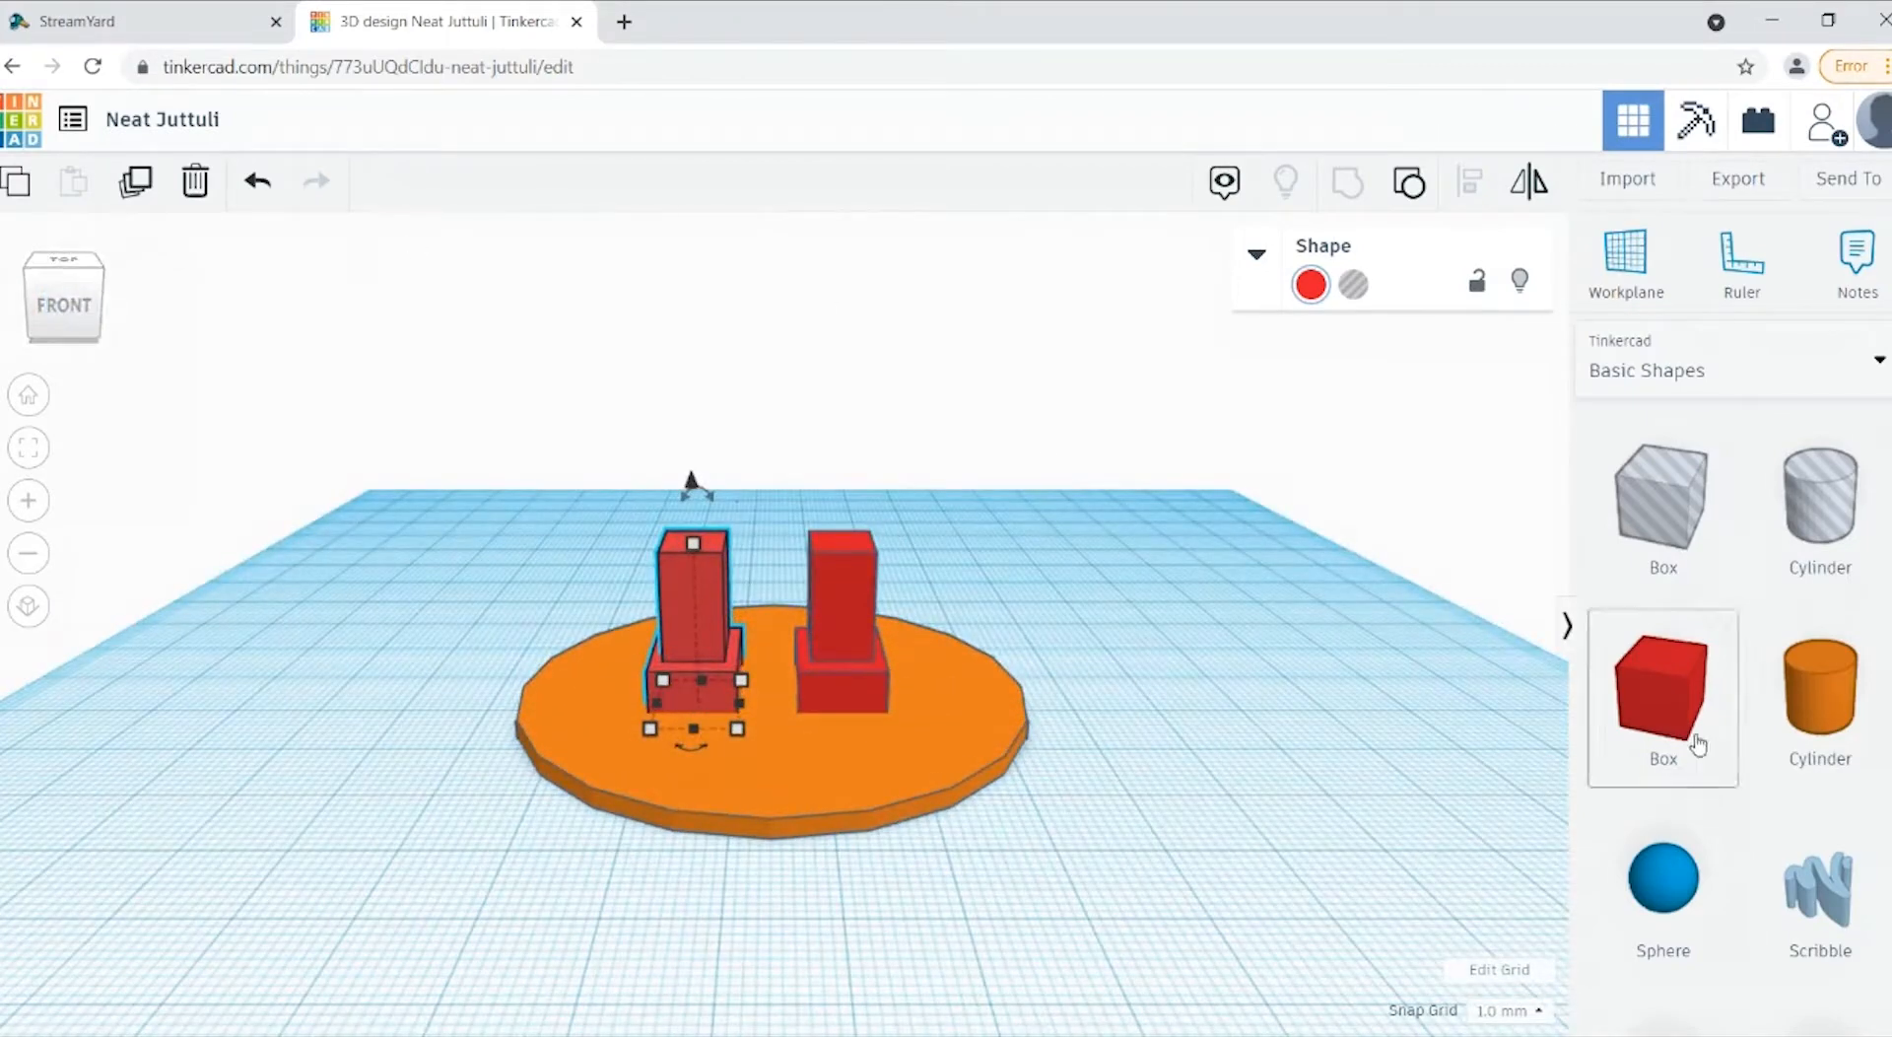
left_click_drag(1687, 715, 1198, 749)
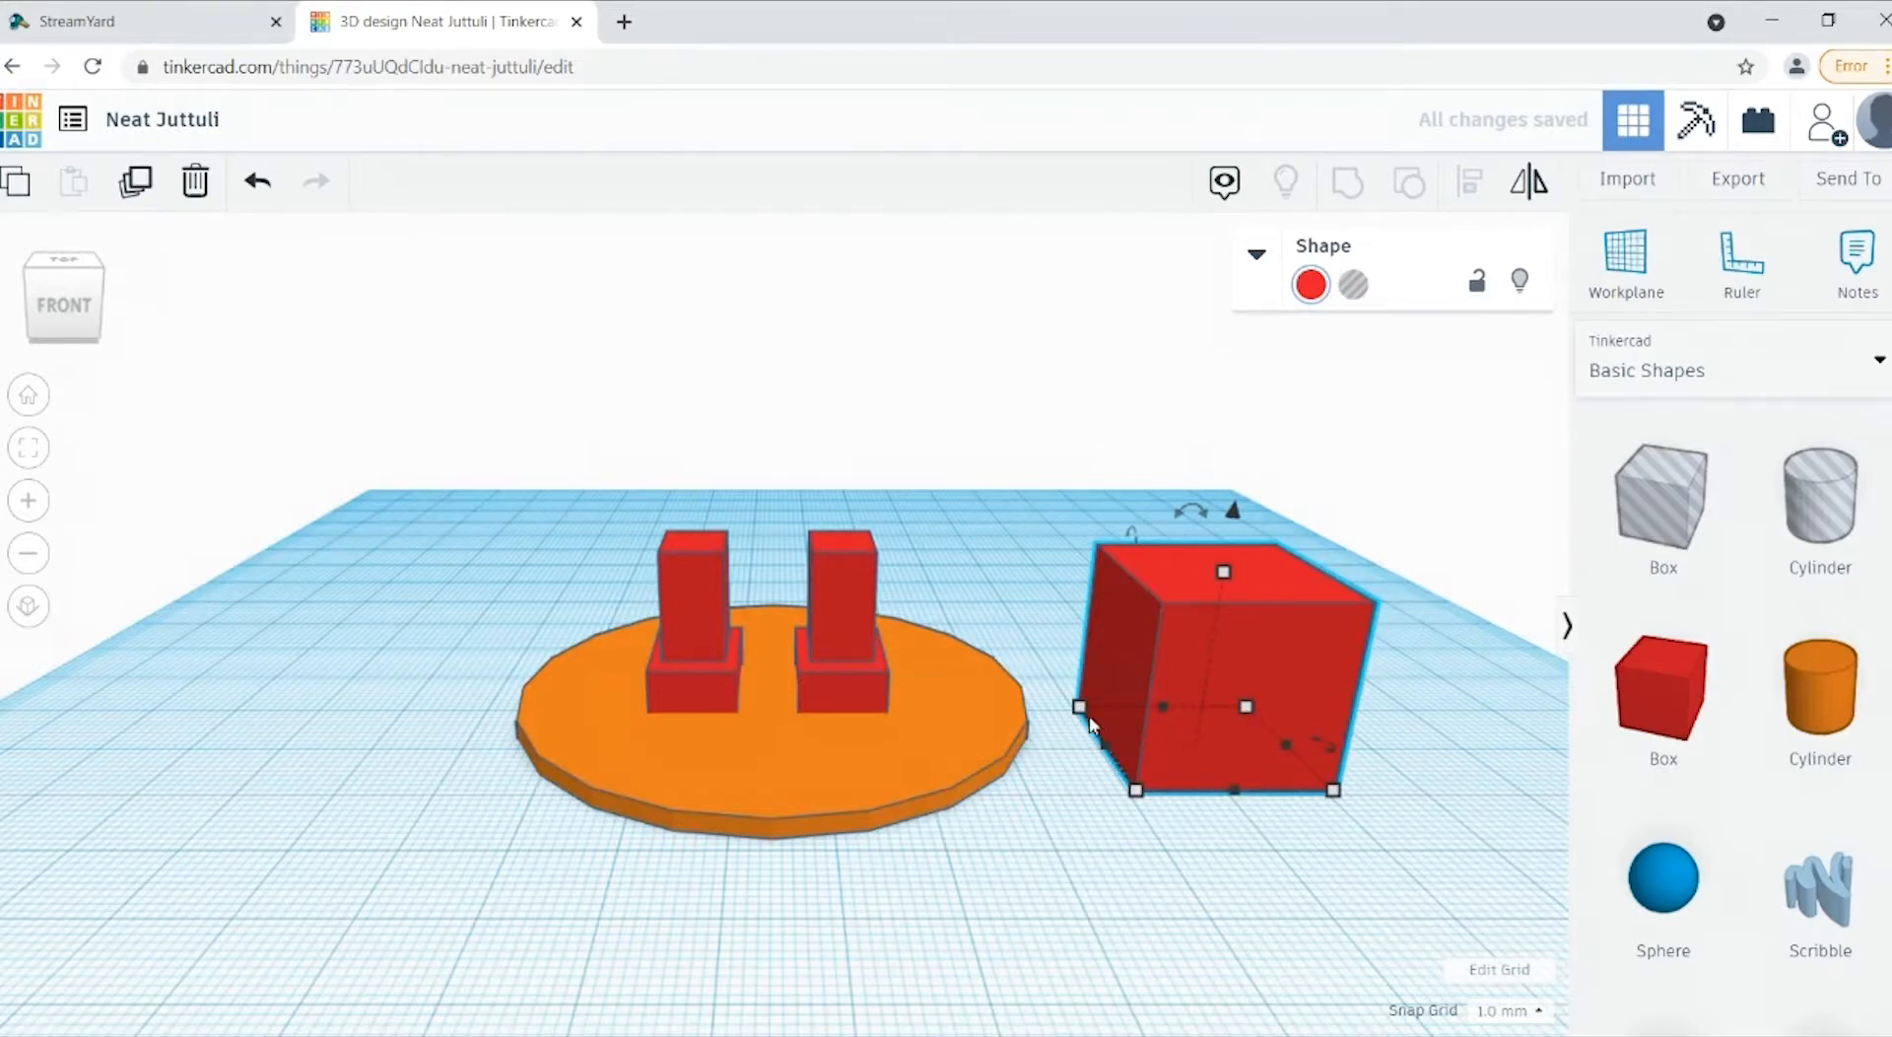
mouse_move(1084, 712)
left_click(954, 744)
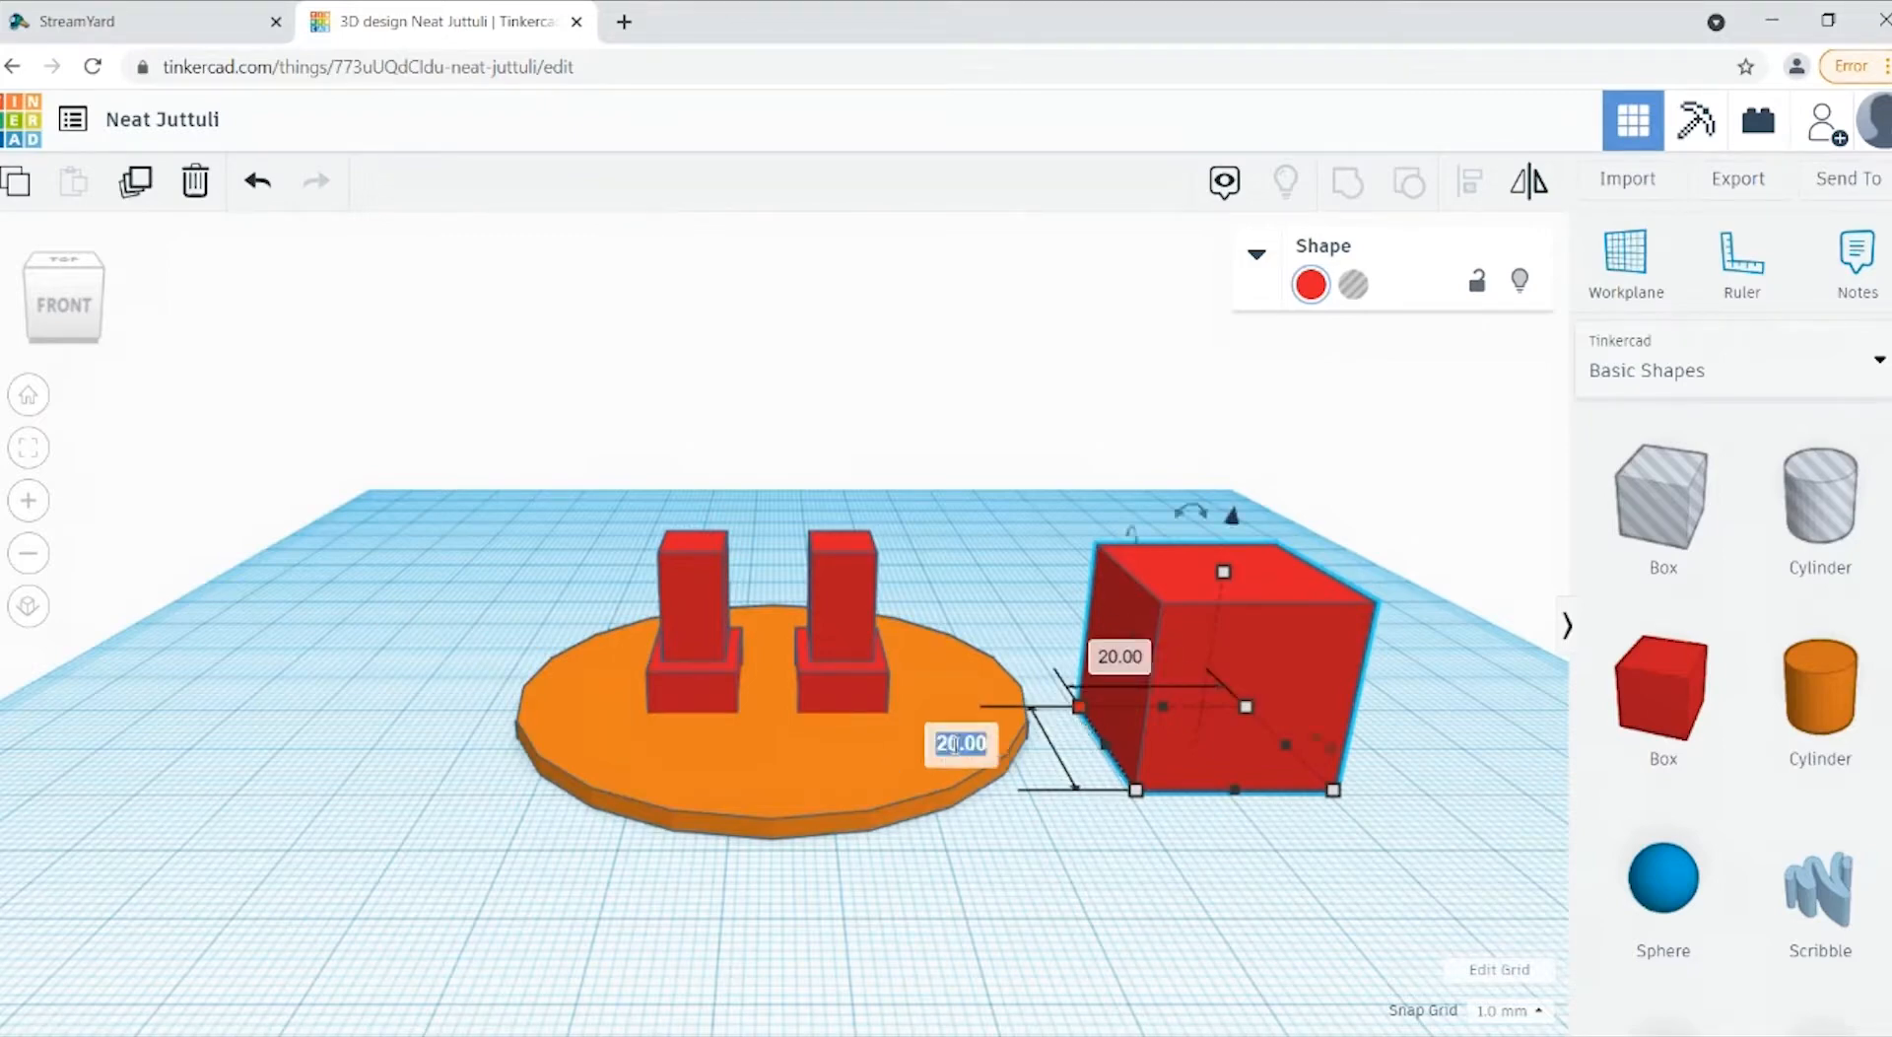
type("19")
key("Return")
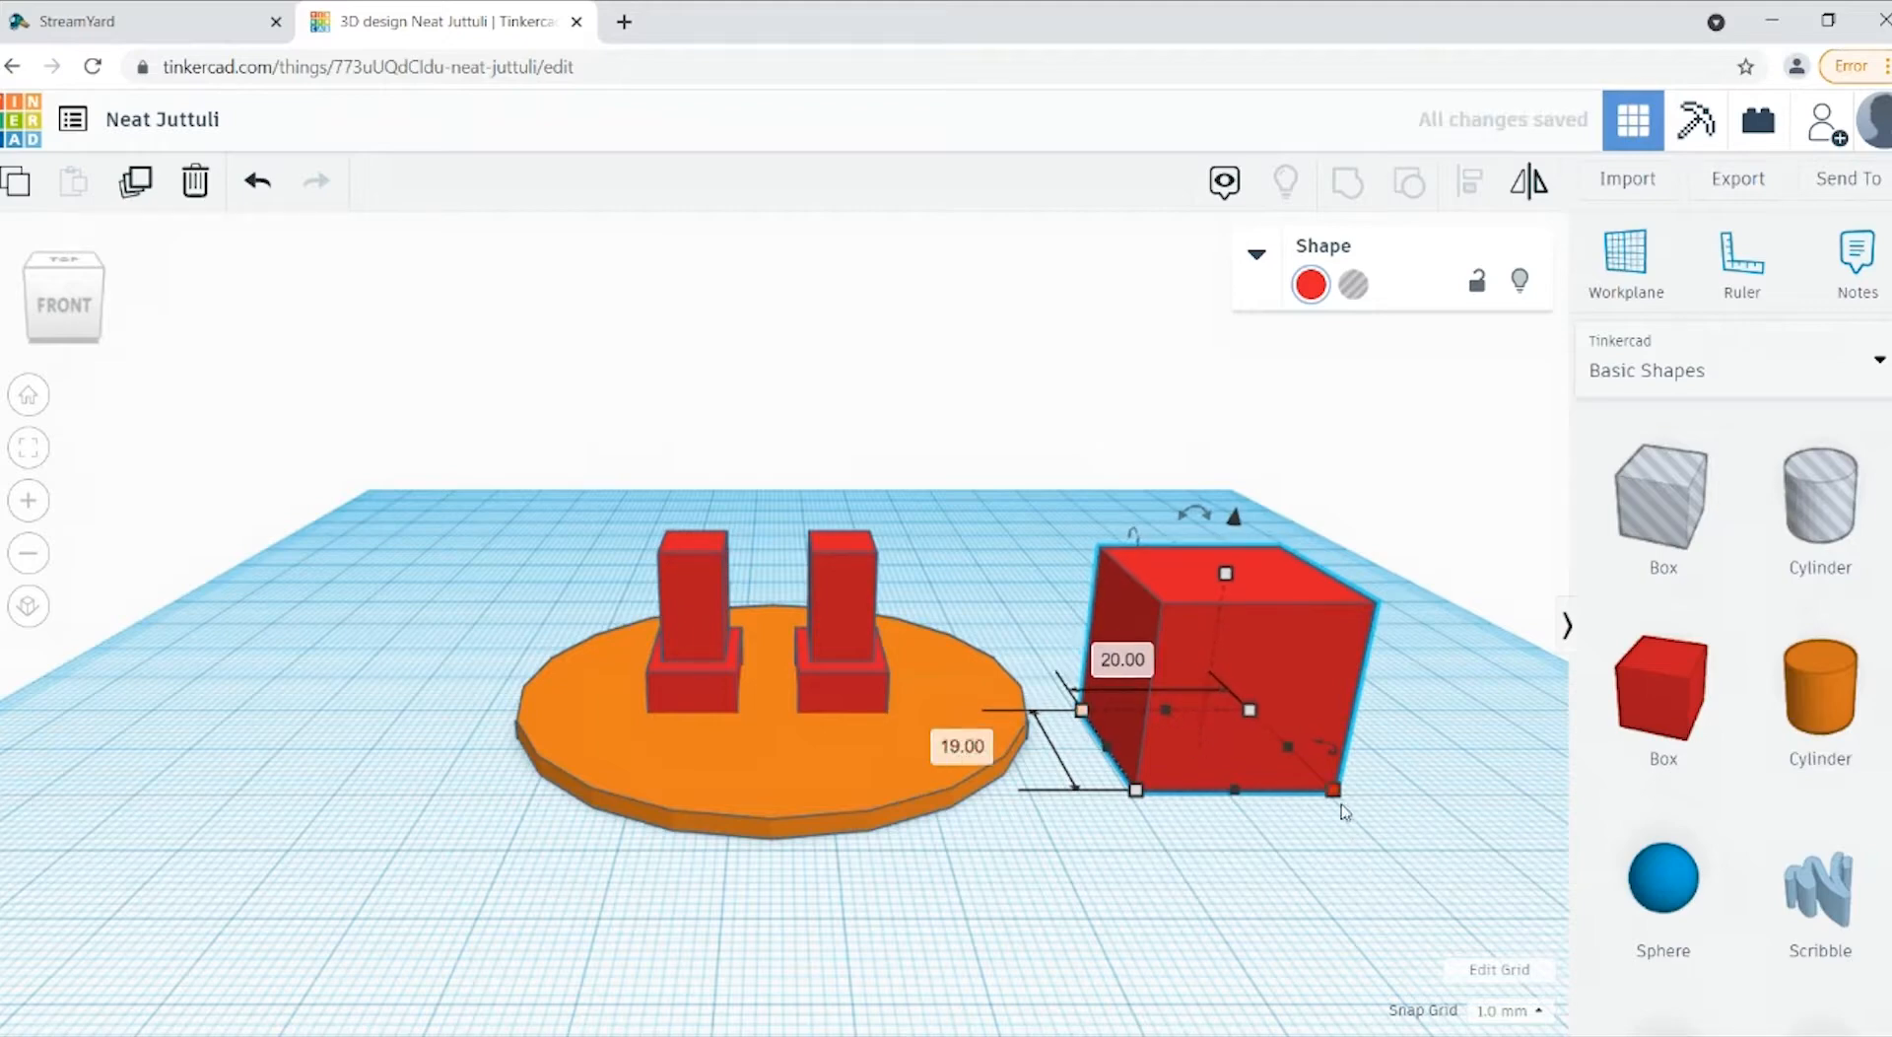
Step: Set the red box's width to 26 mm and its height to 22 mm
left_click(1325, 880)
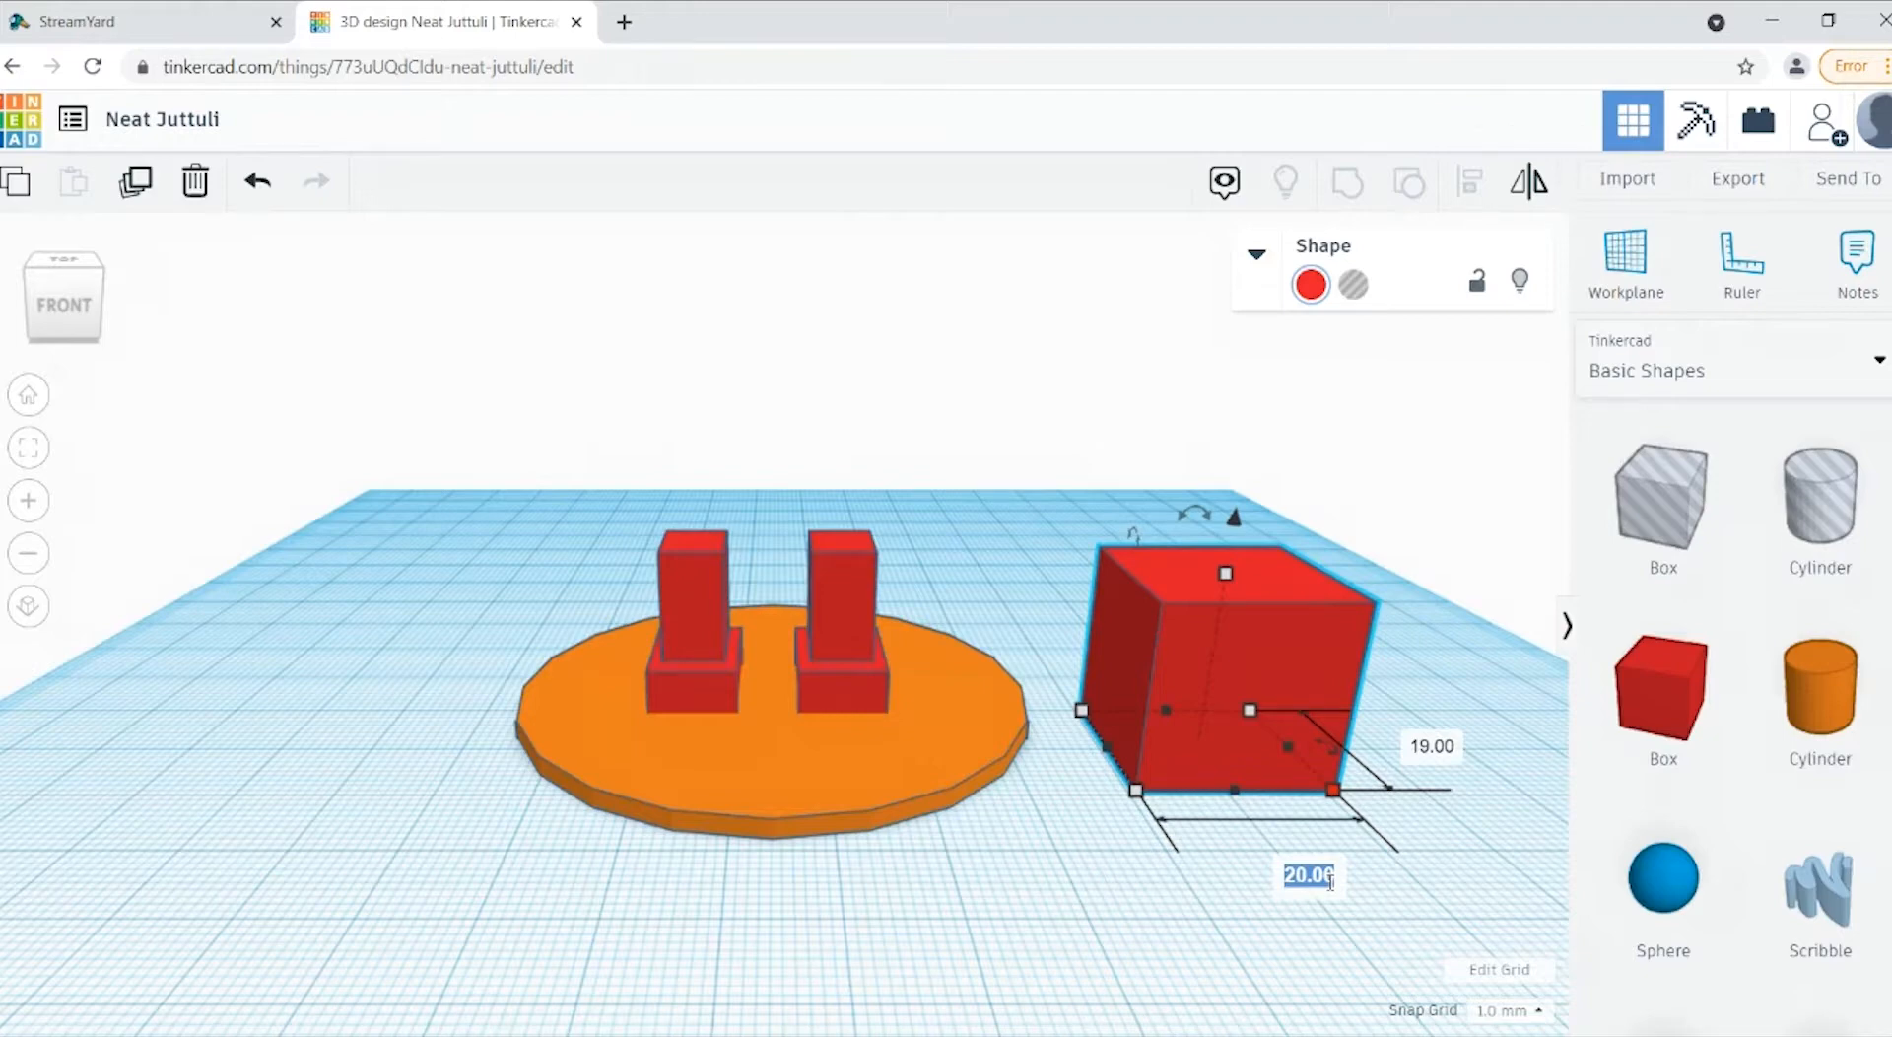
type("26")
key("Return")
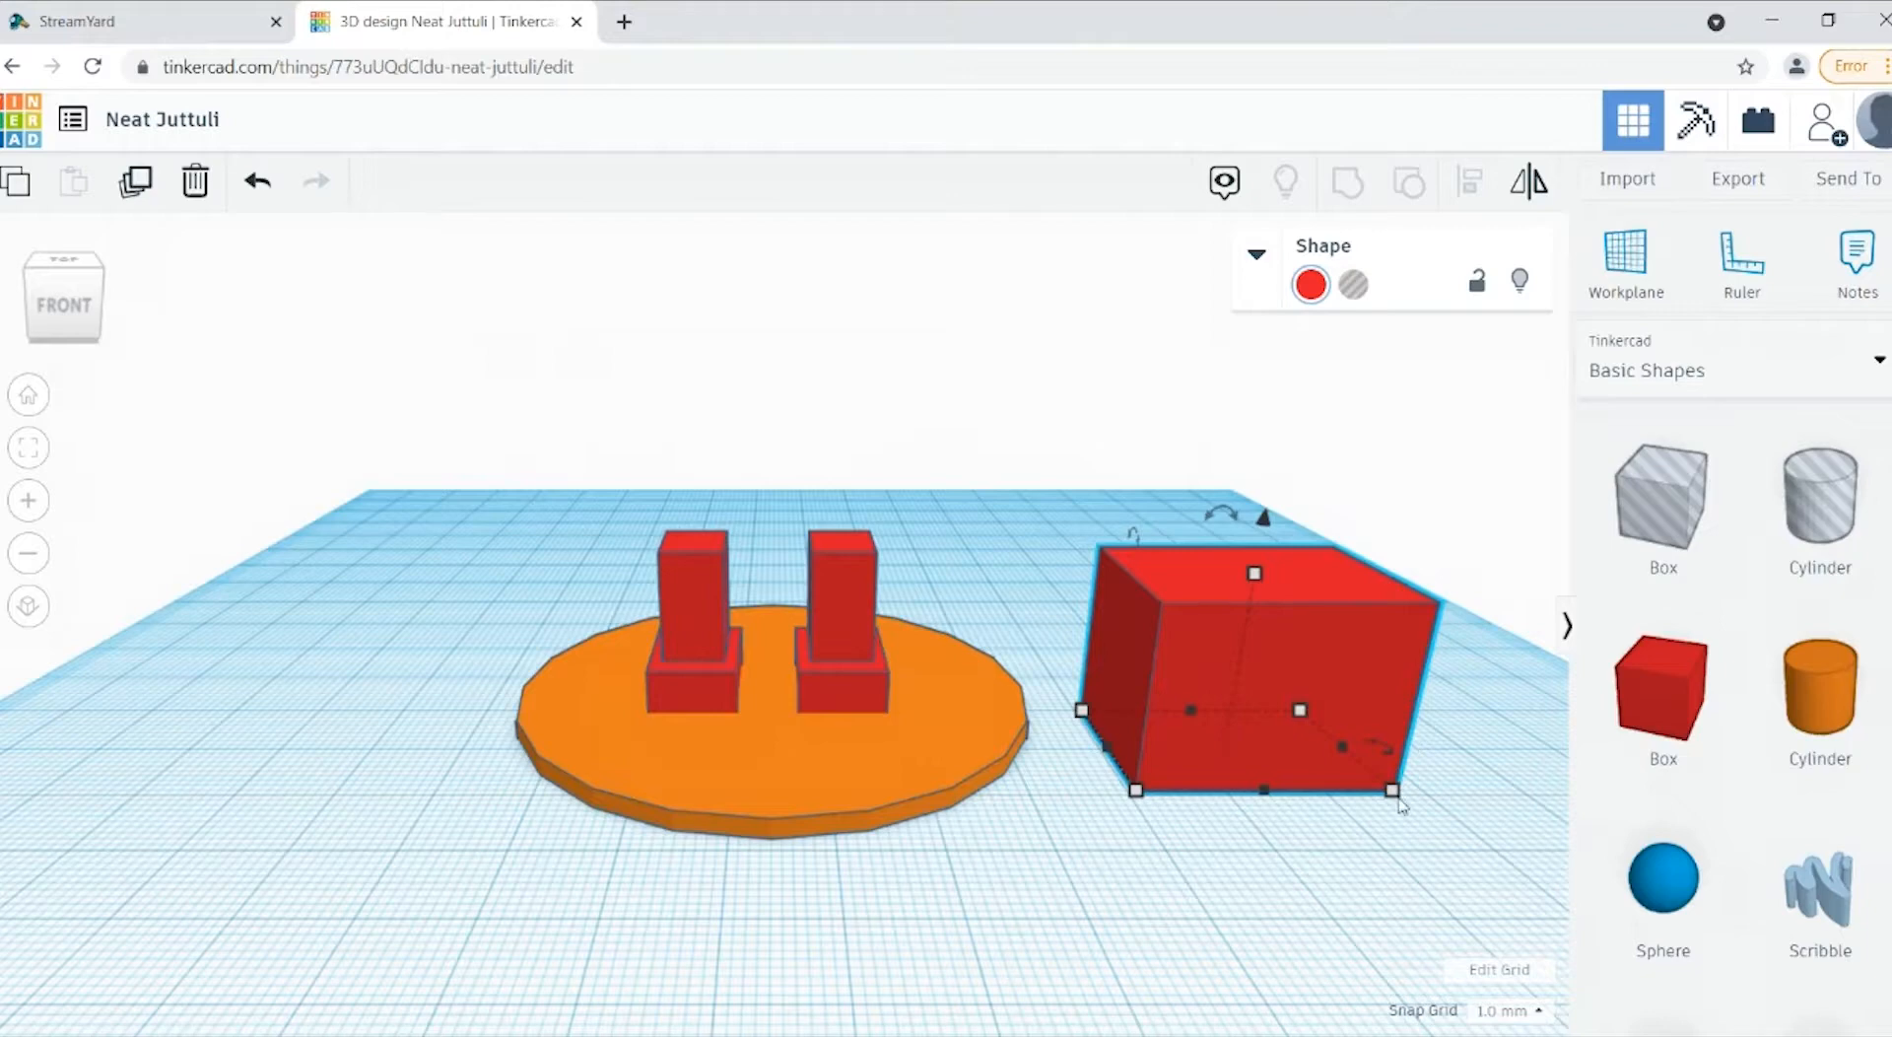
mouse_move(1404, 810)
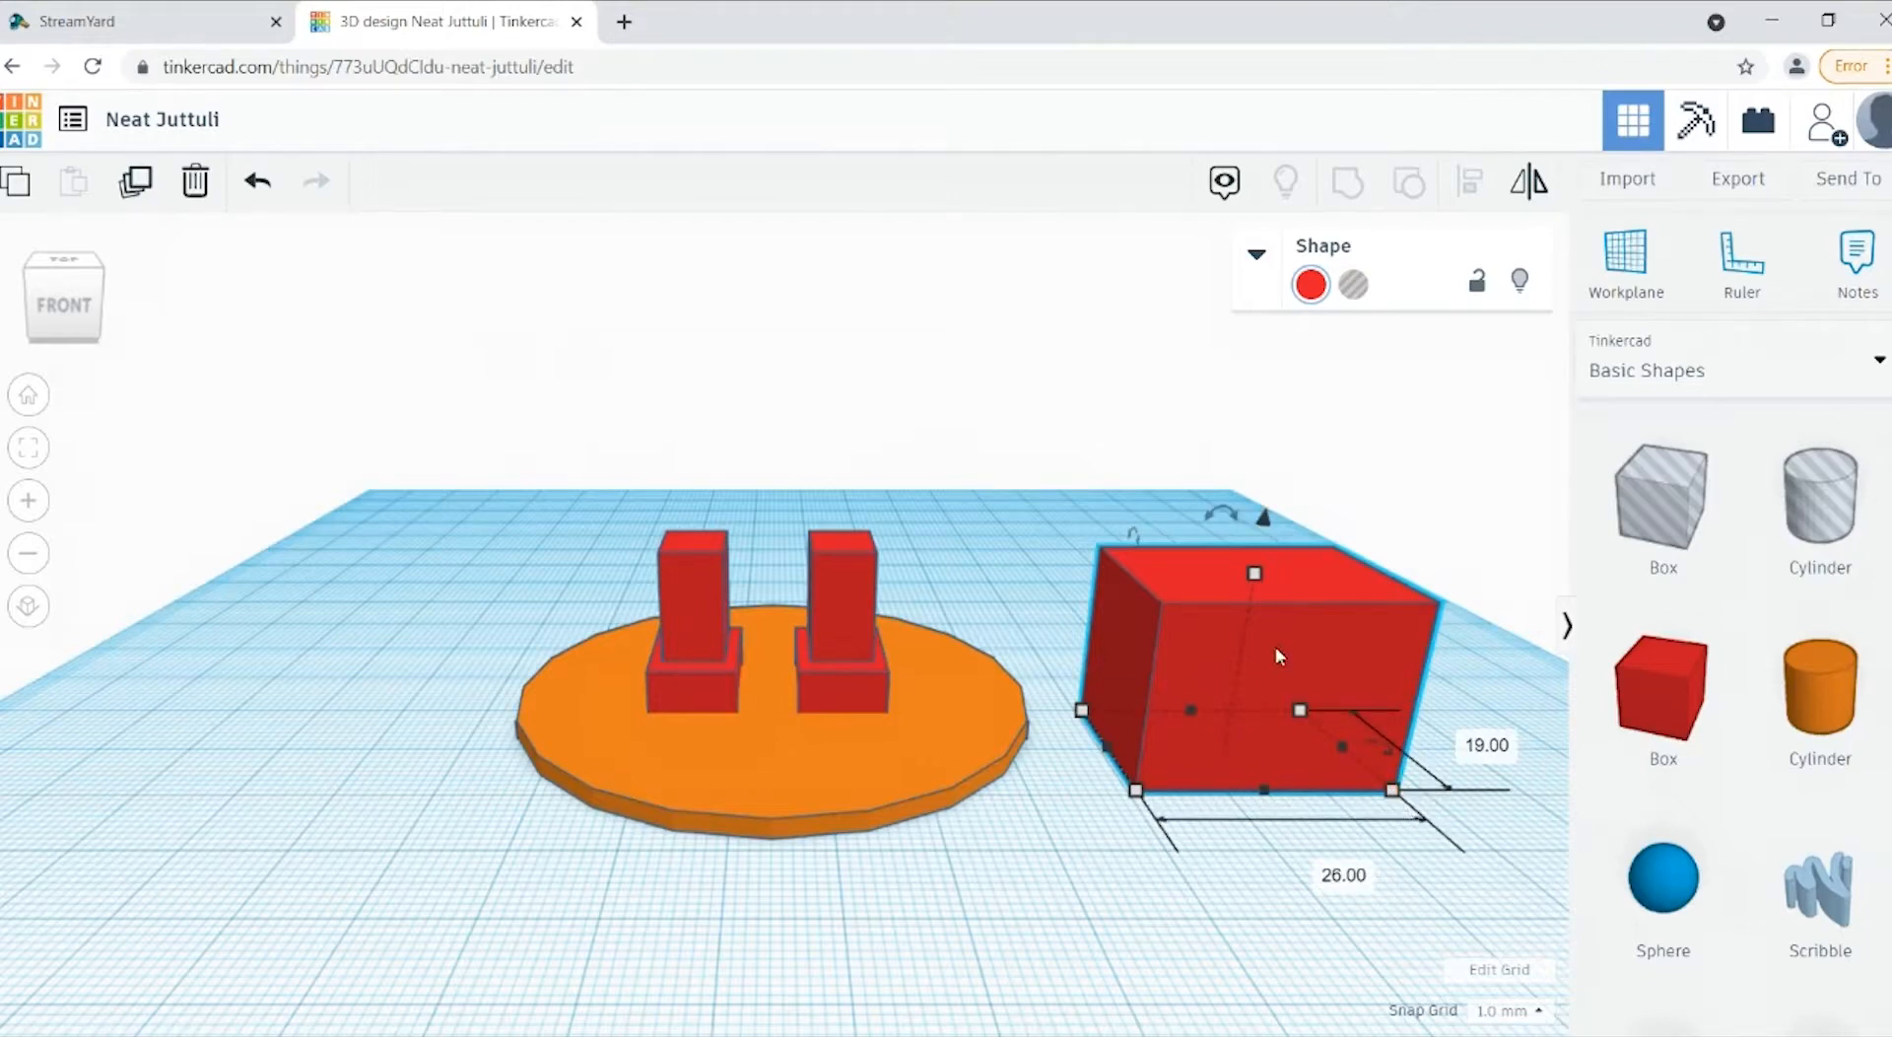
mouse_move(1253, 586)
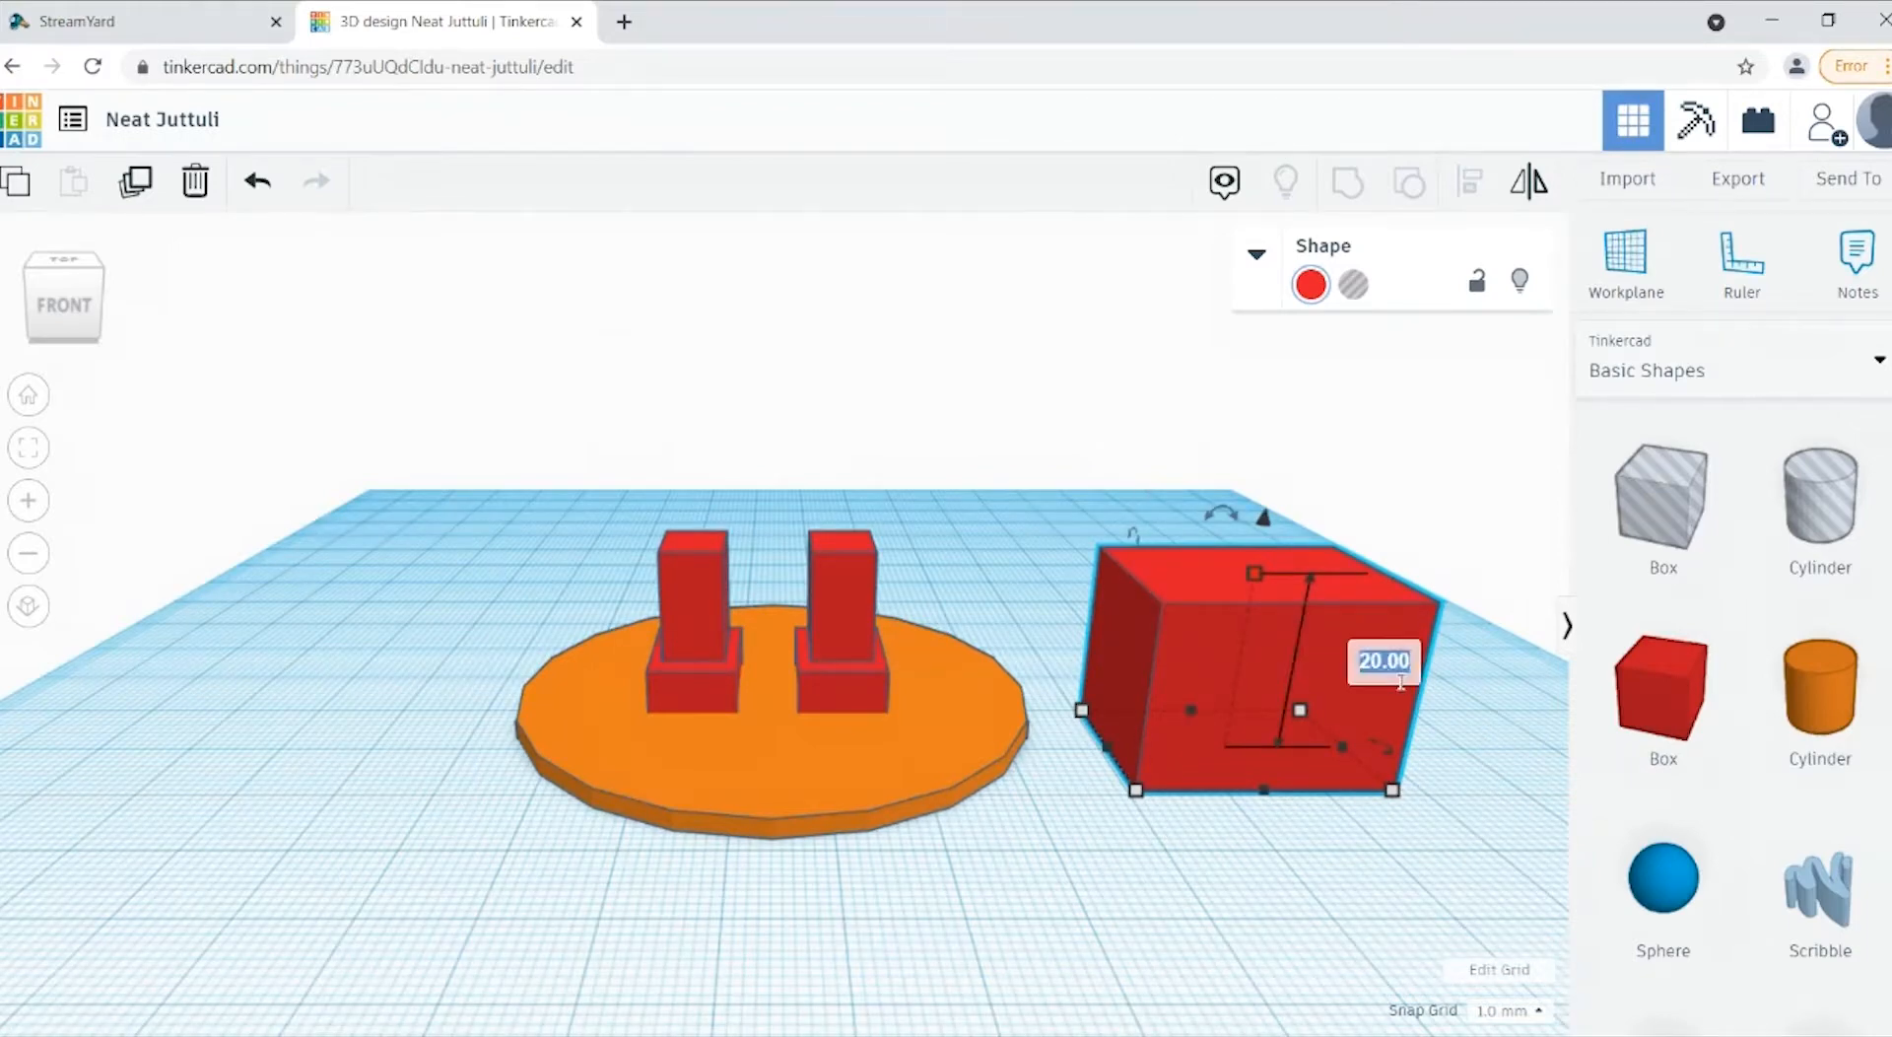
type("22")
key("Return")
left_click(1371, 924)
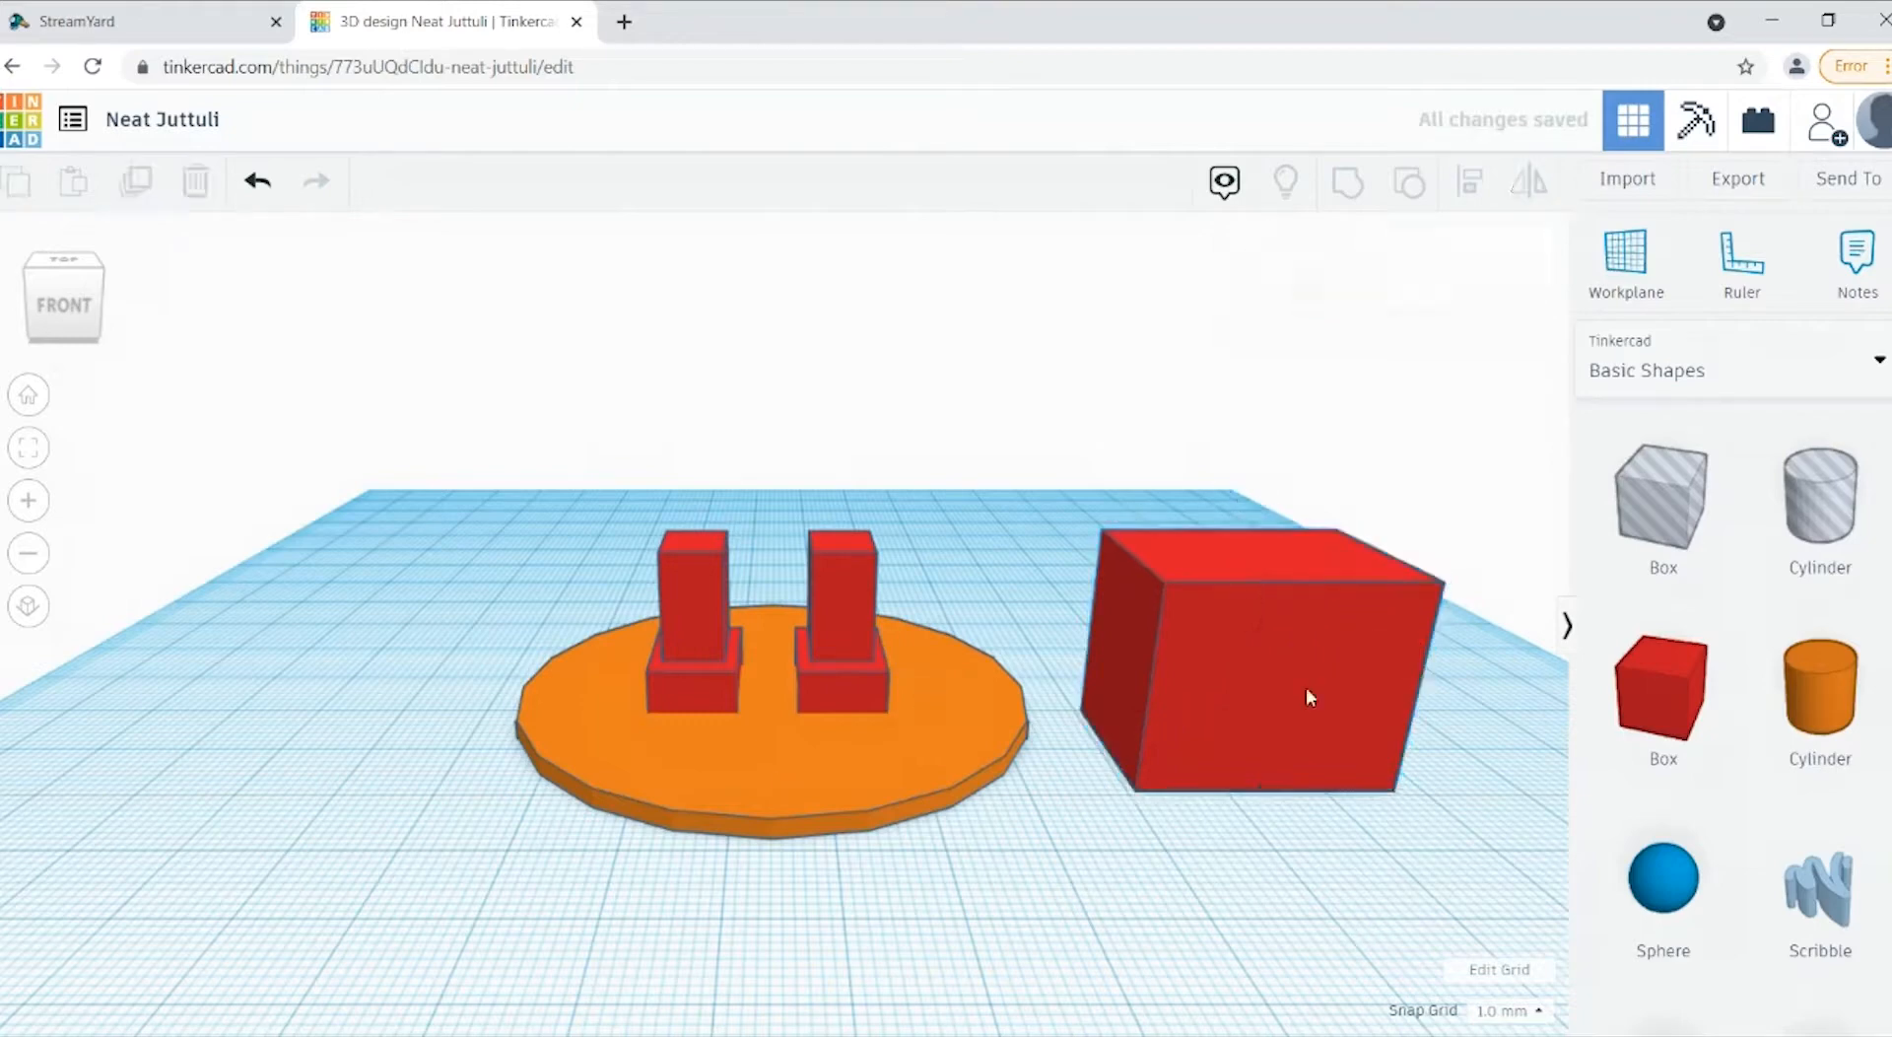
Step: Move the red box onto the orange disc and align the two on centre in both horizontal directions
left_click_drag(1326, 705, 825, 666)
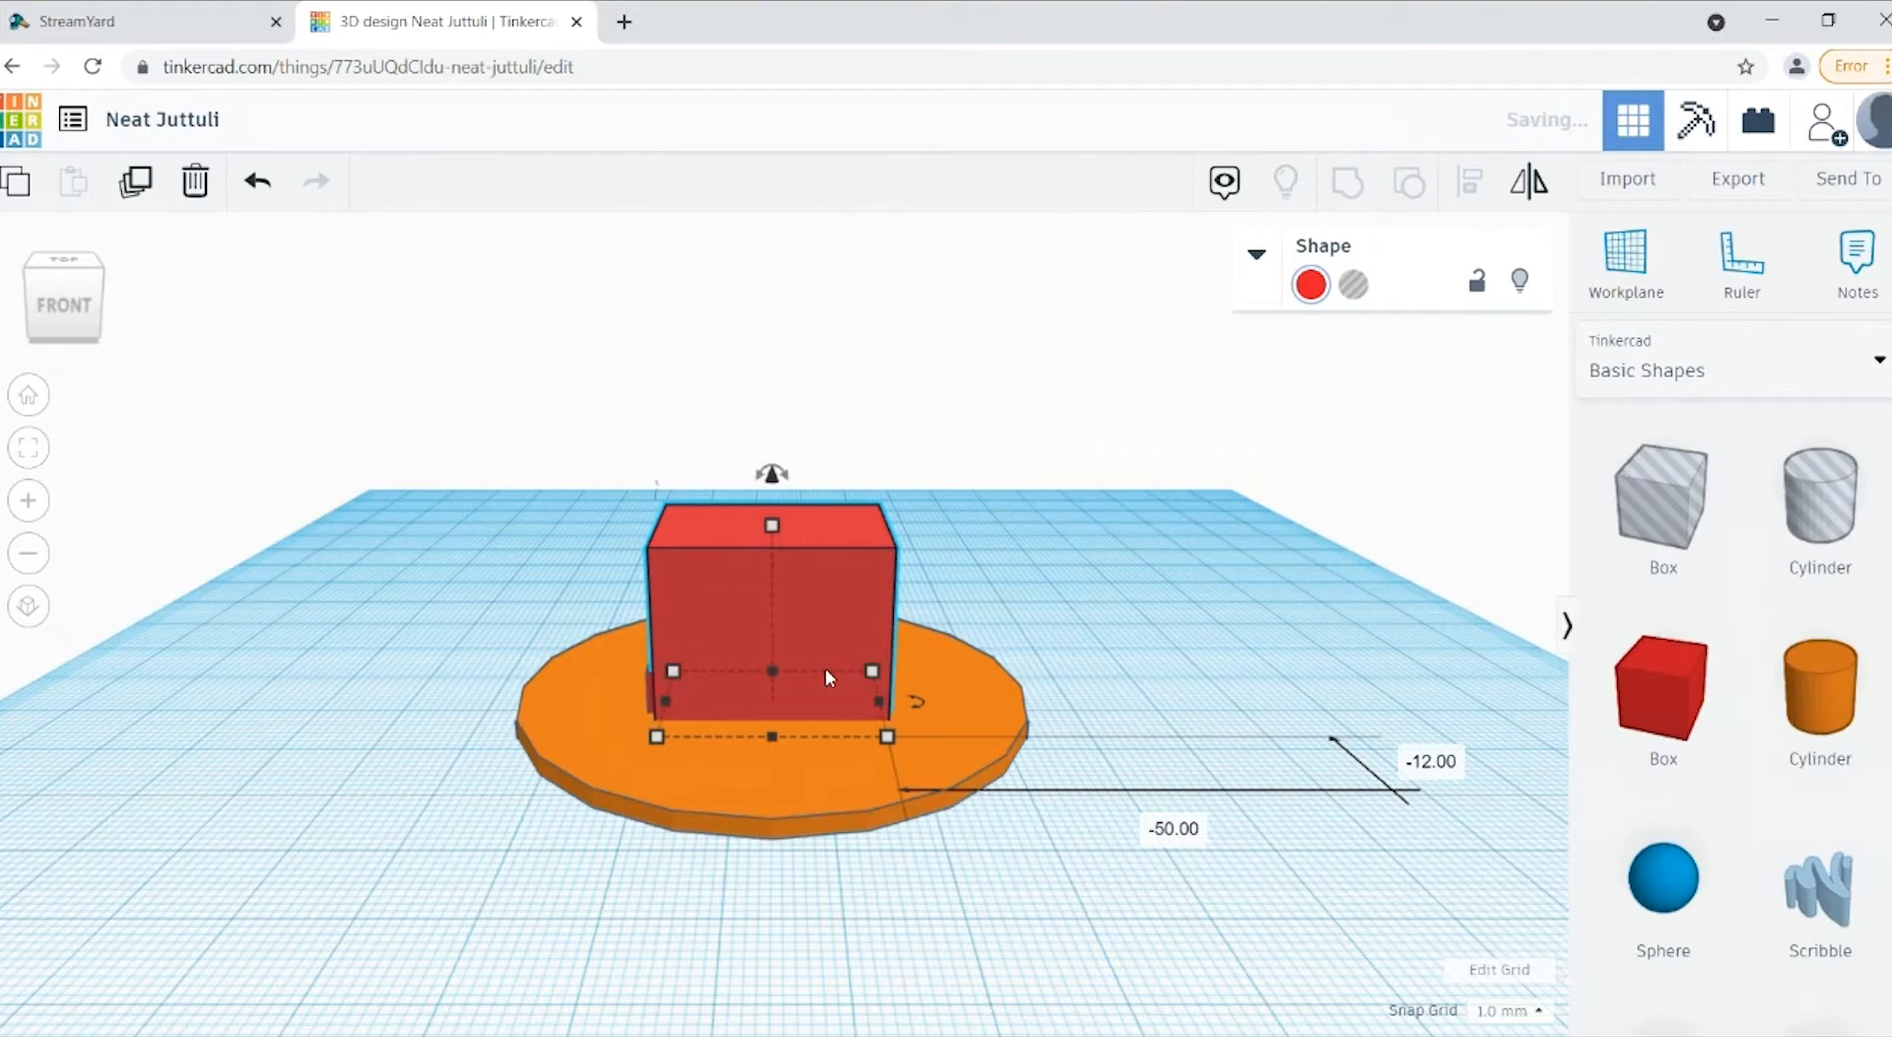
left_click(75, 322)
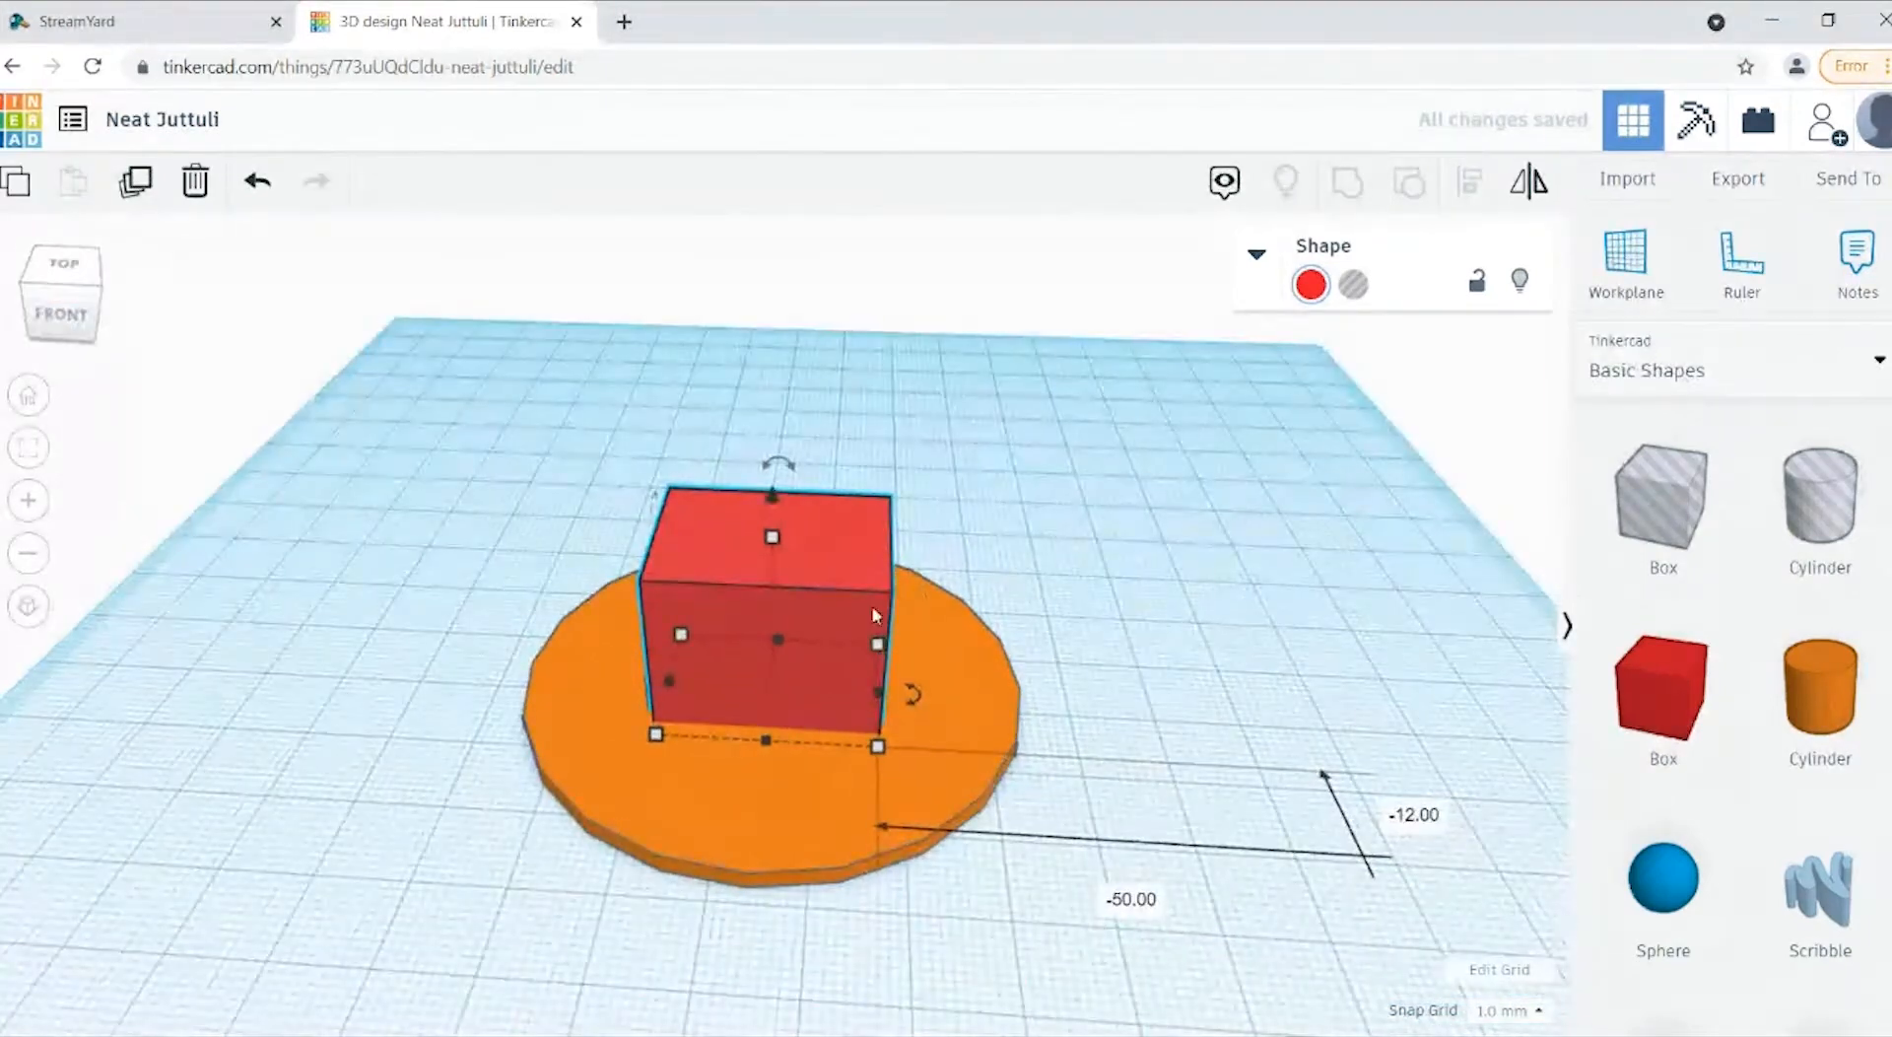
left_click(1001, 718, "shift")
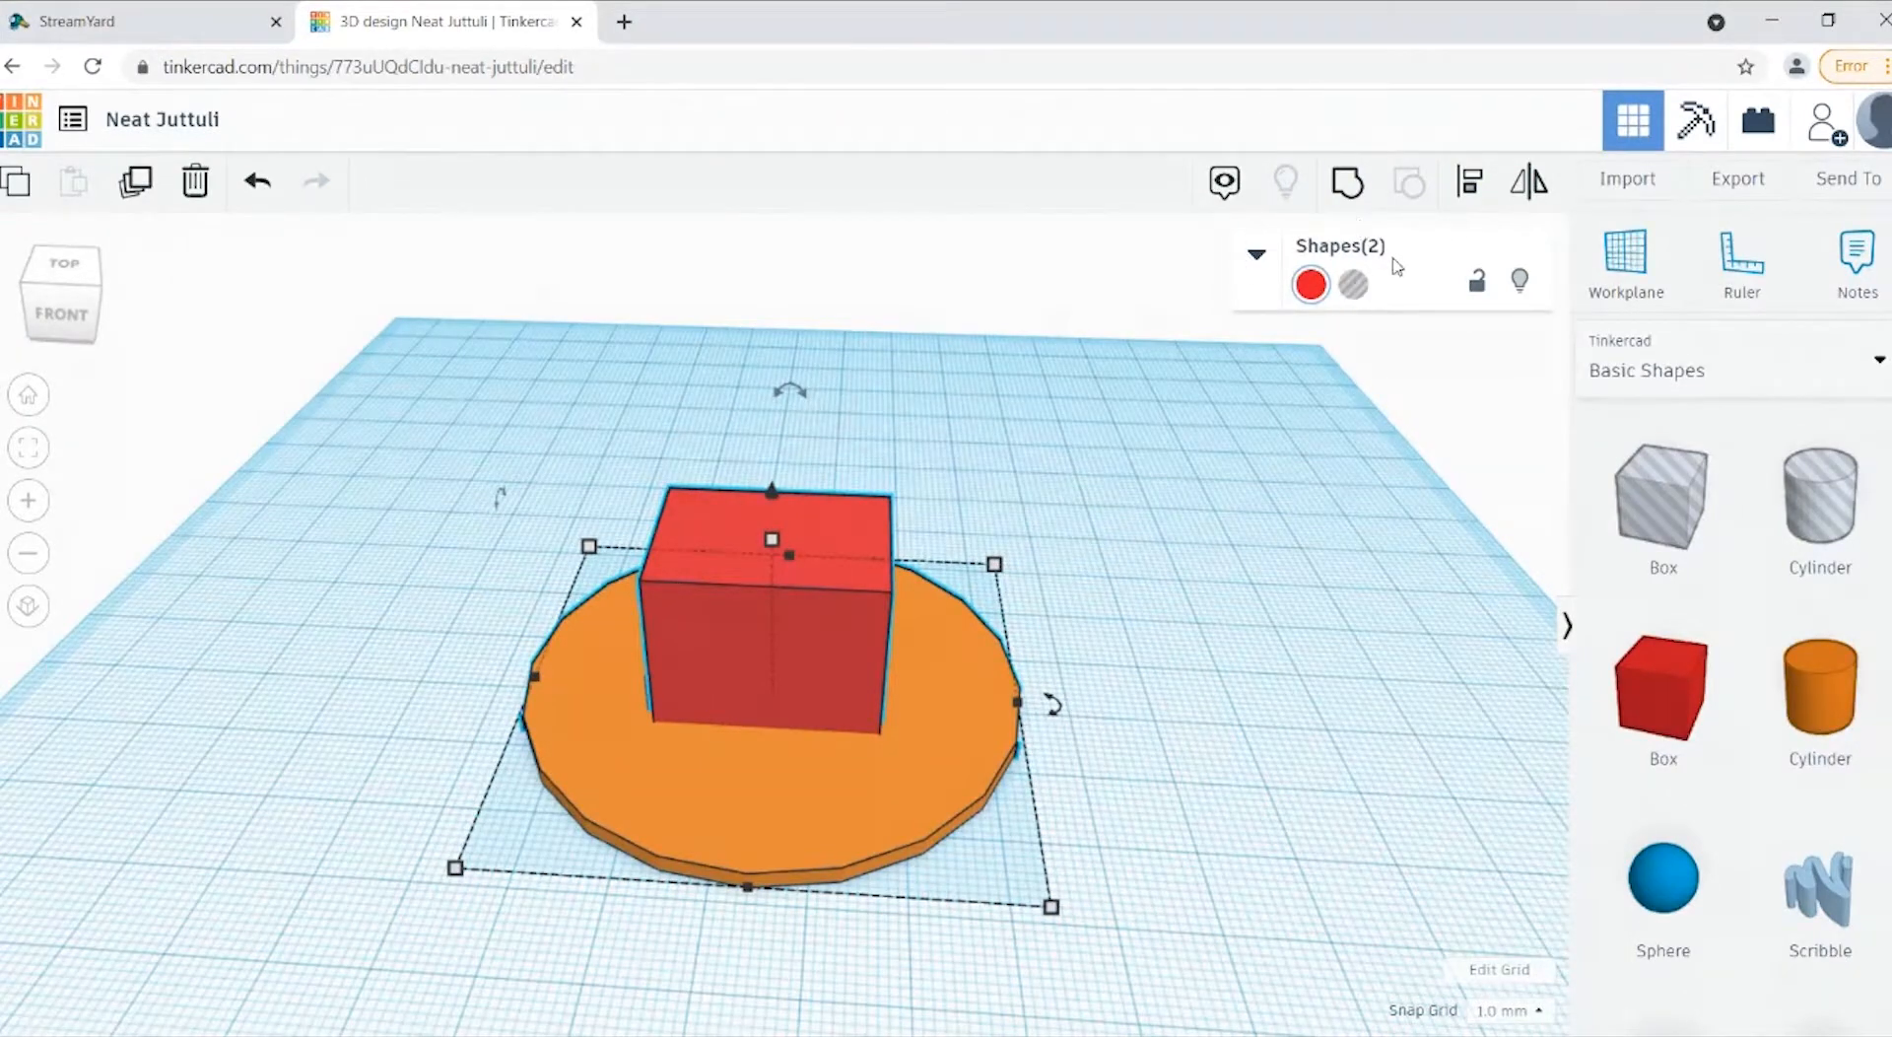
left_click(1487, 200)
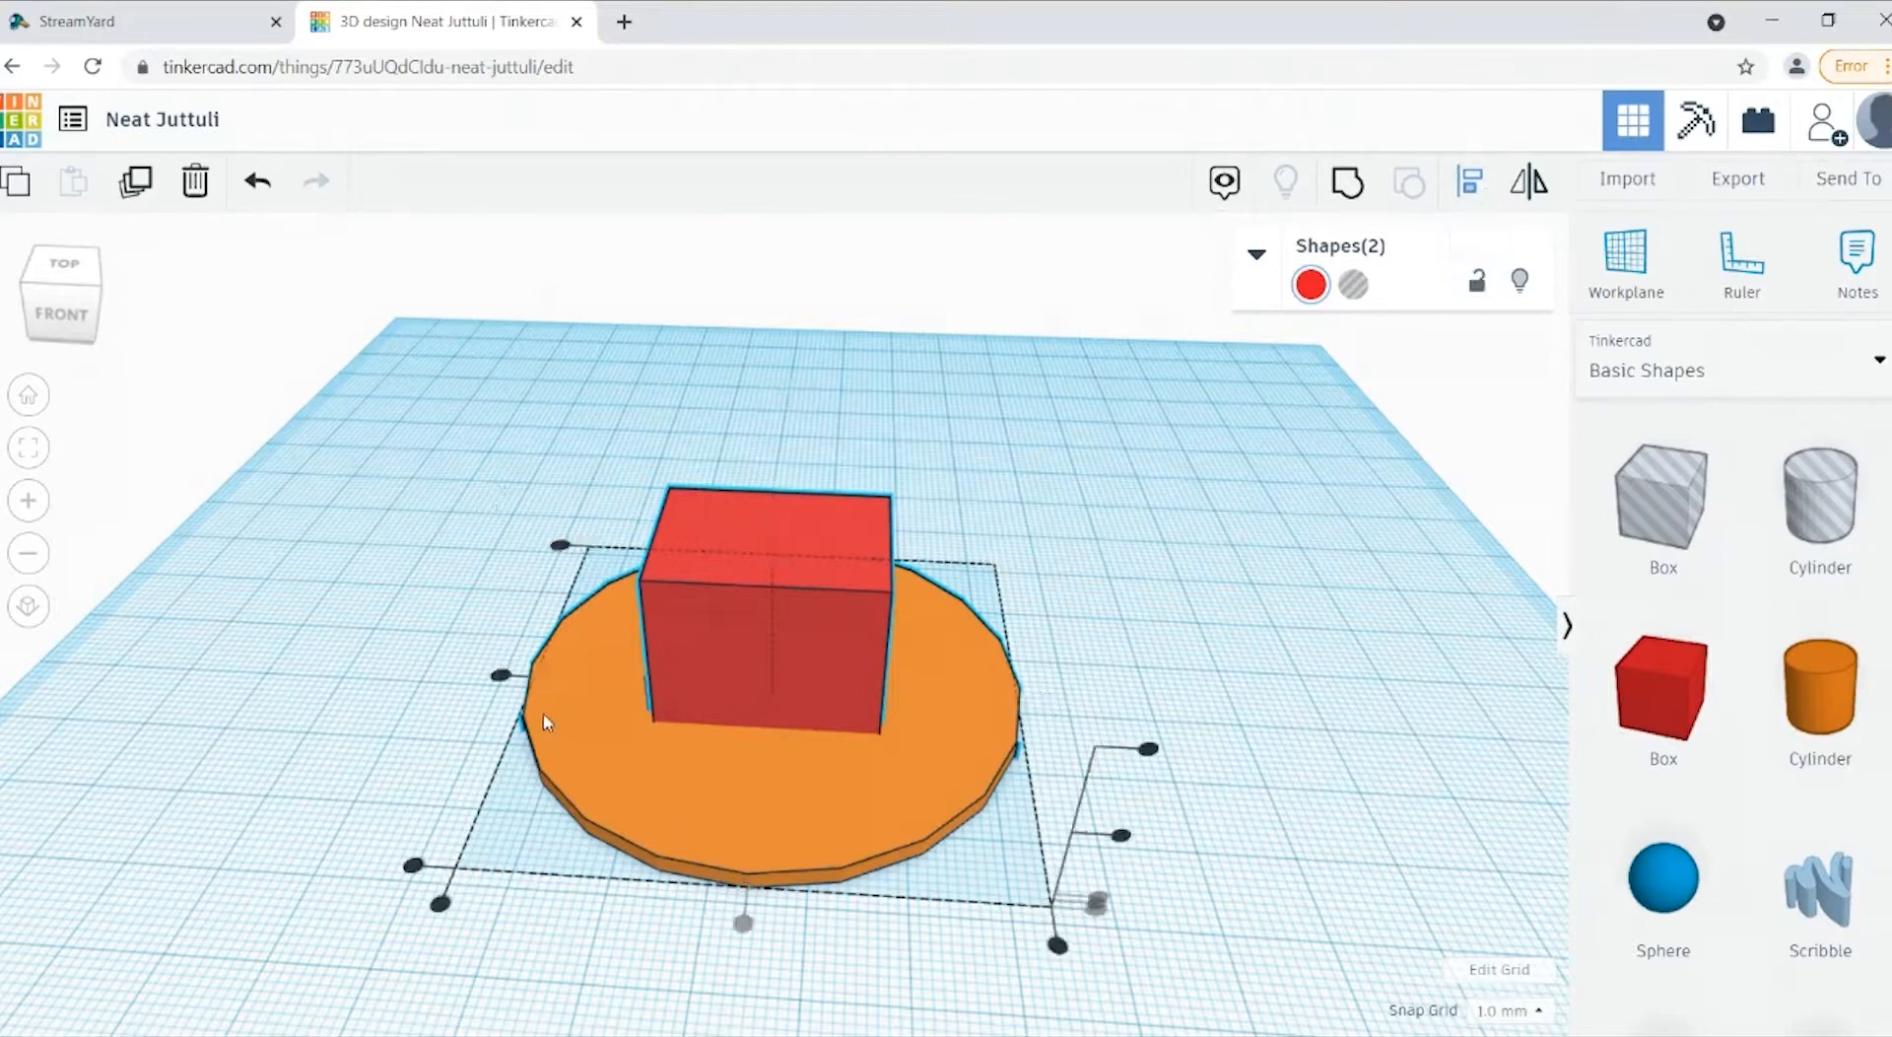
left_click(501, 678)
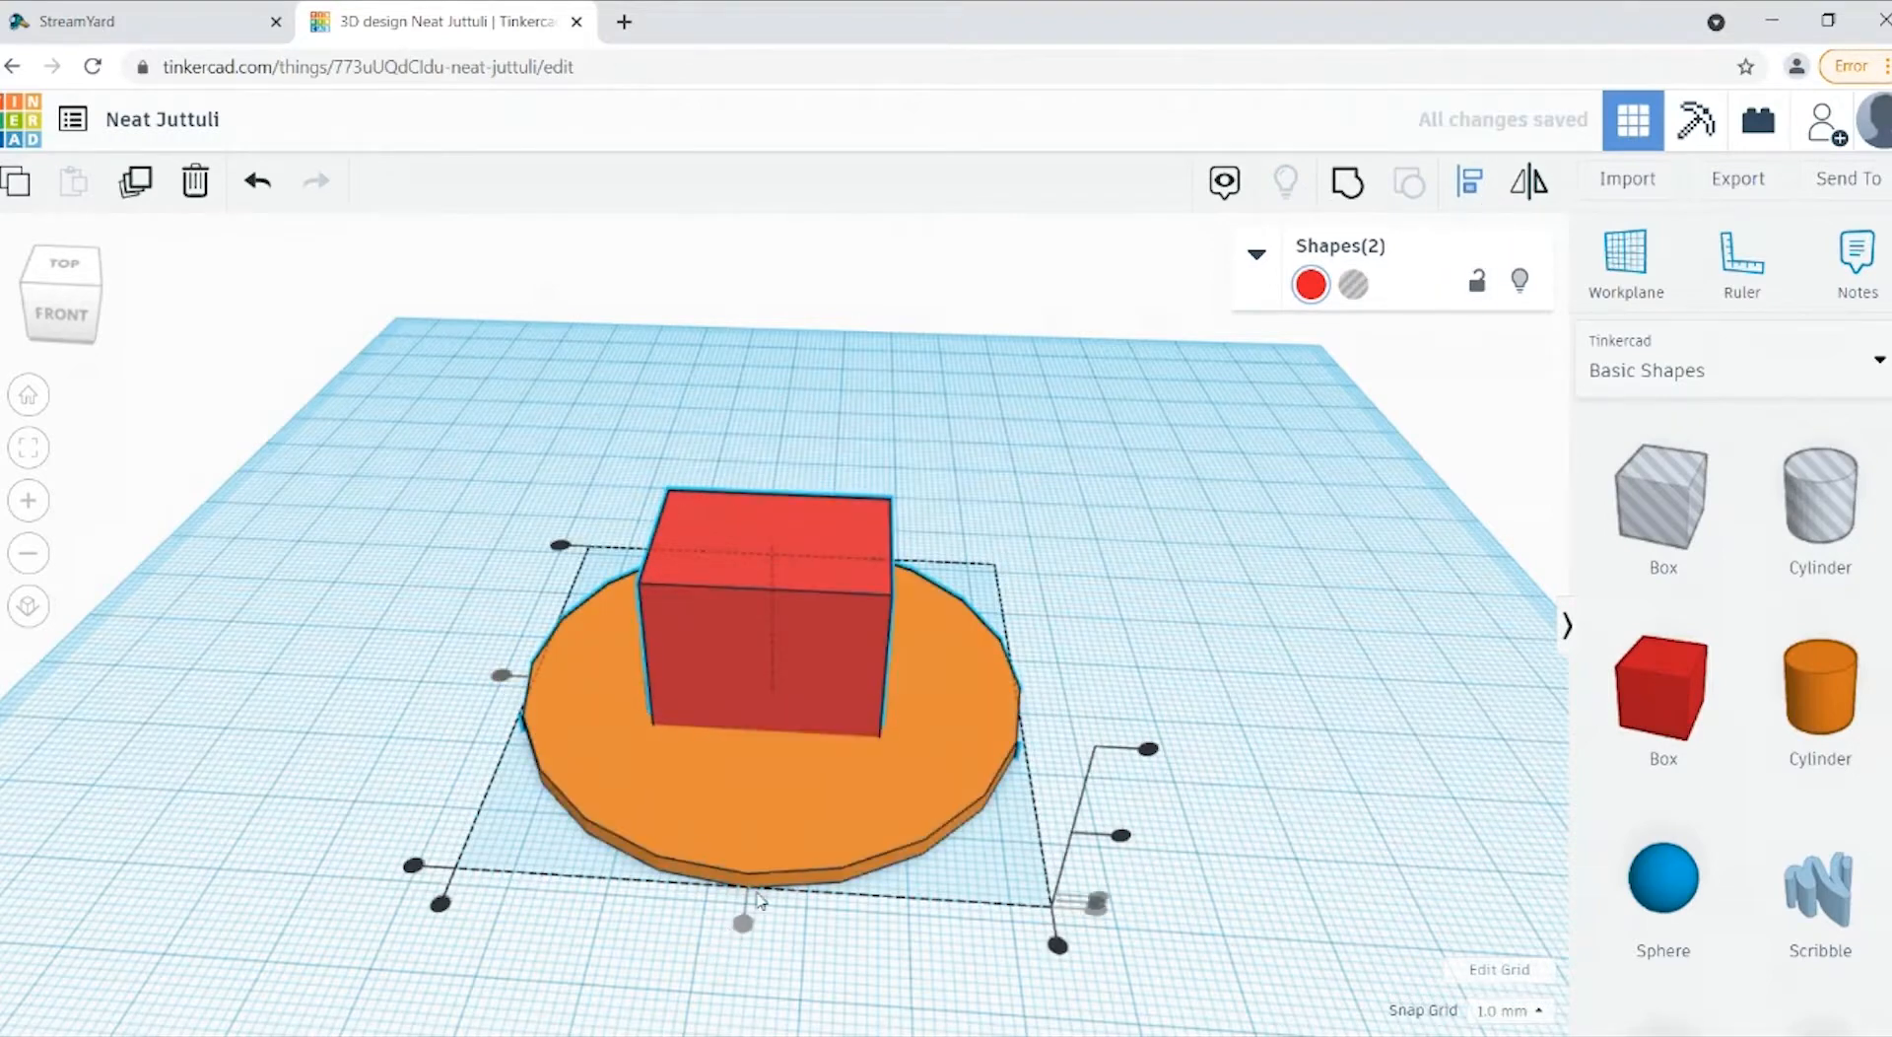
left_click(746, 944)
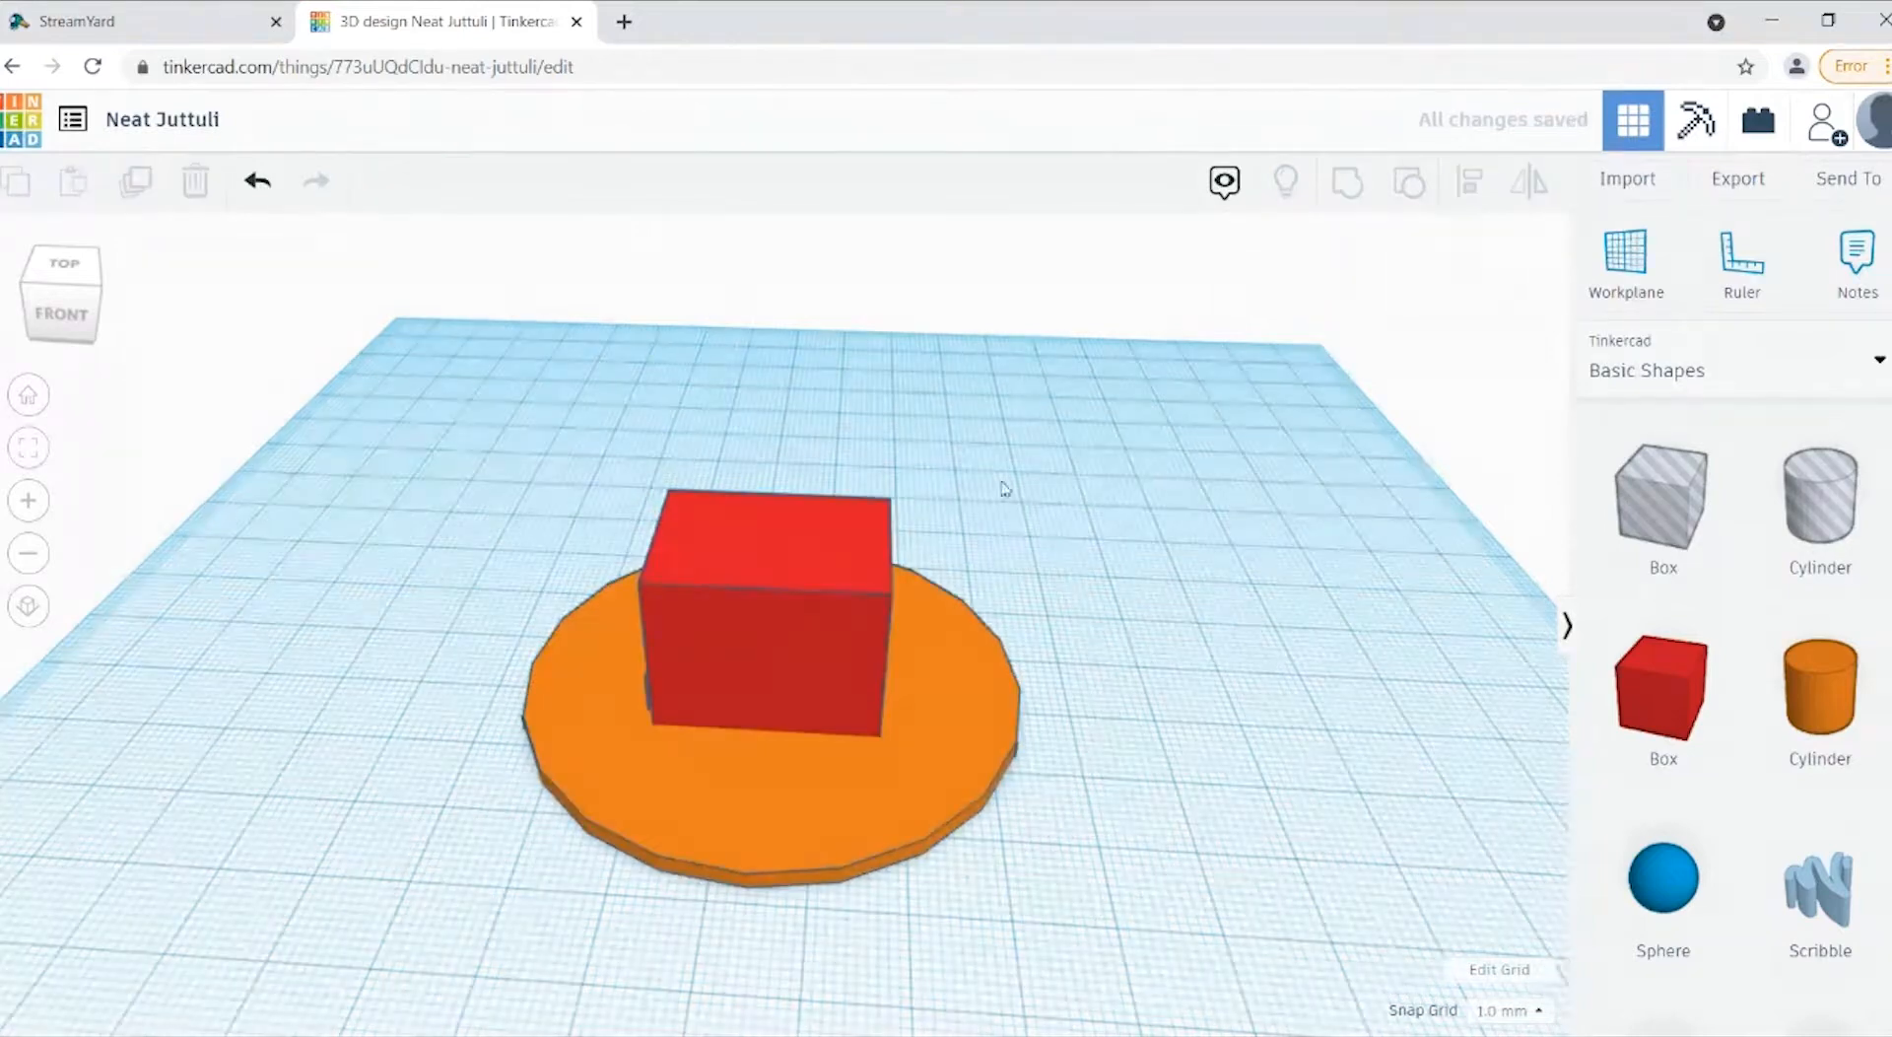
Step: Raise the red box straight up until its underside sits on top of the two legs
left_click(822, 619)
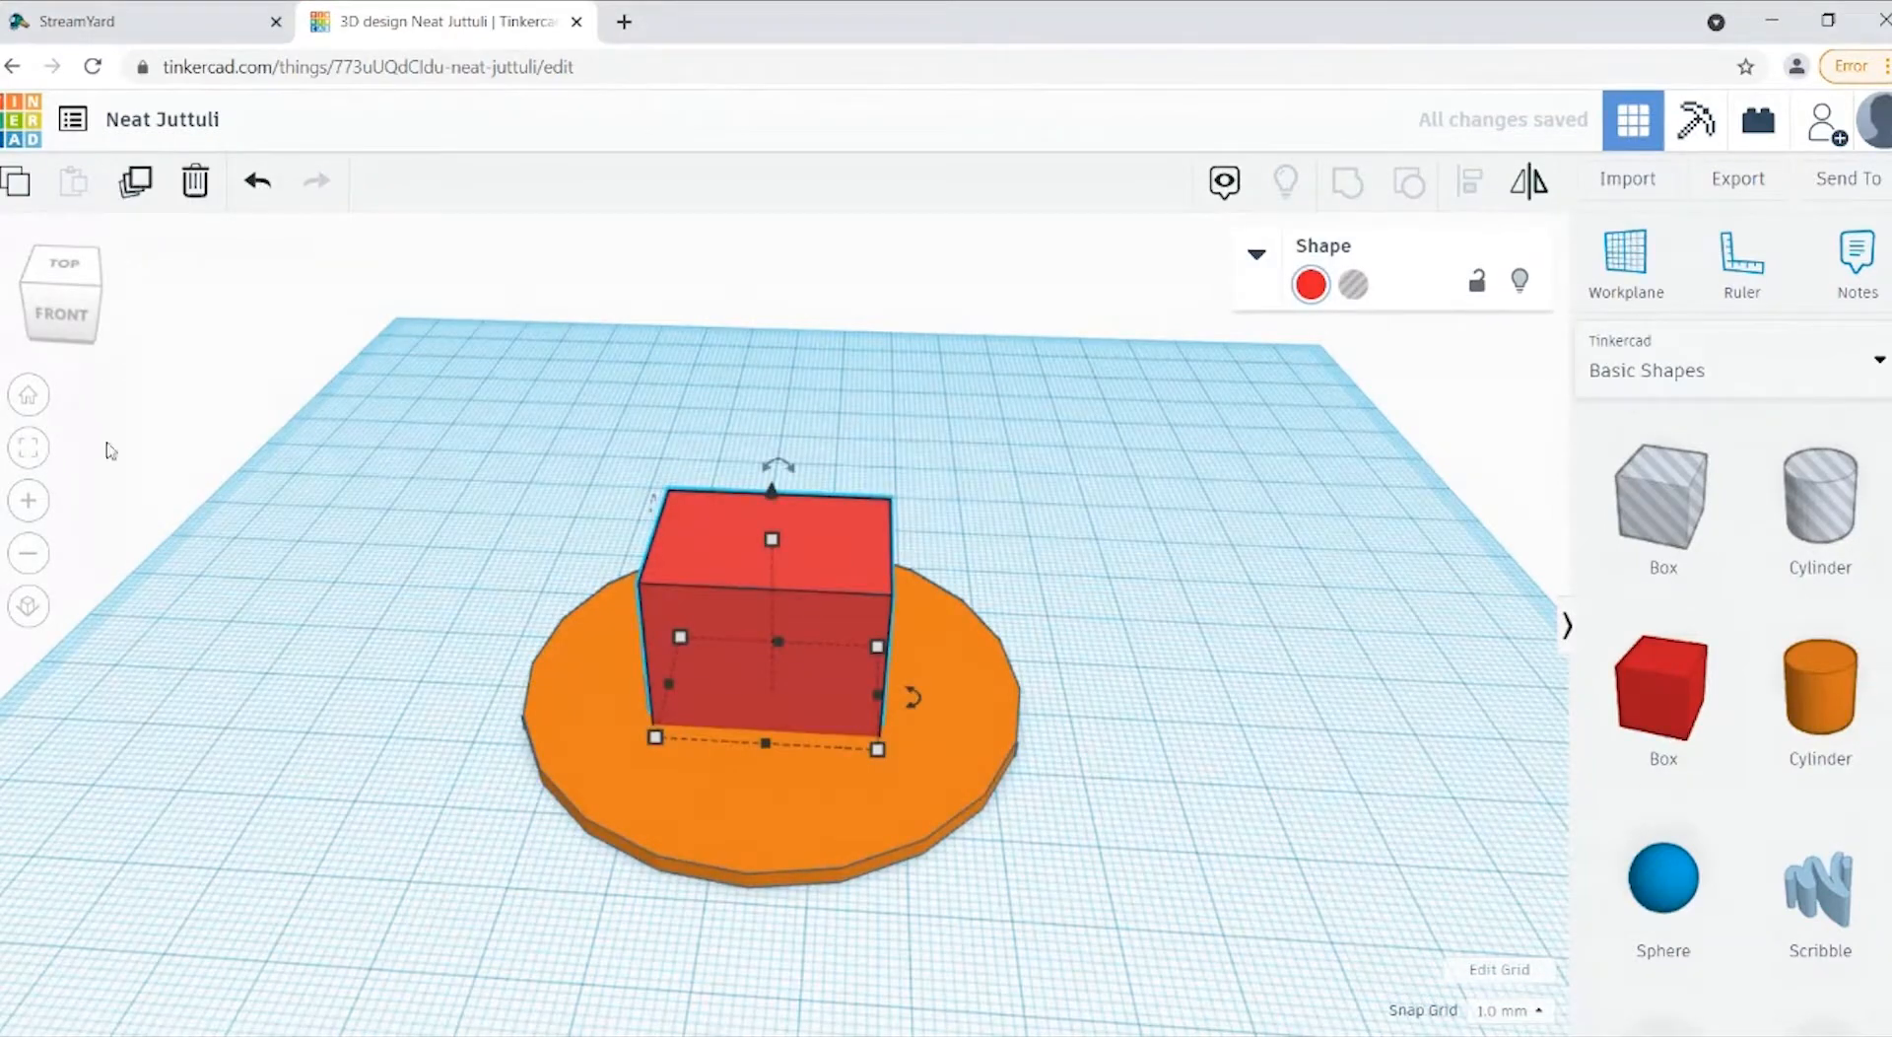
left_click(69, 316)
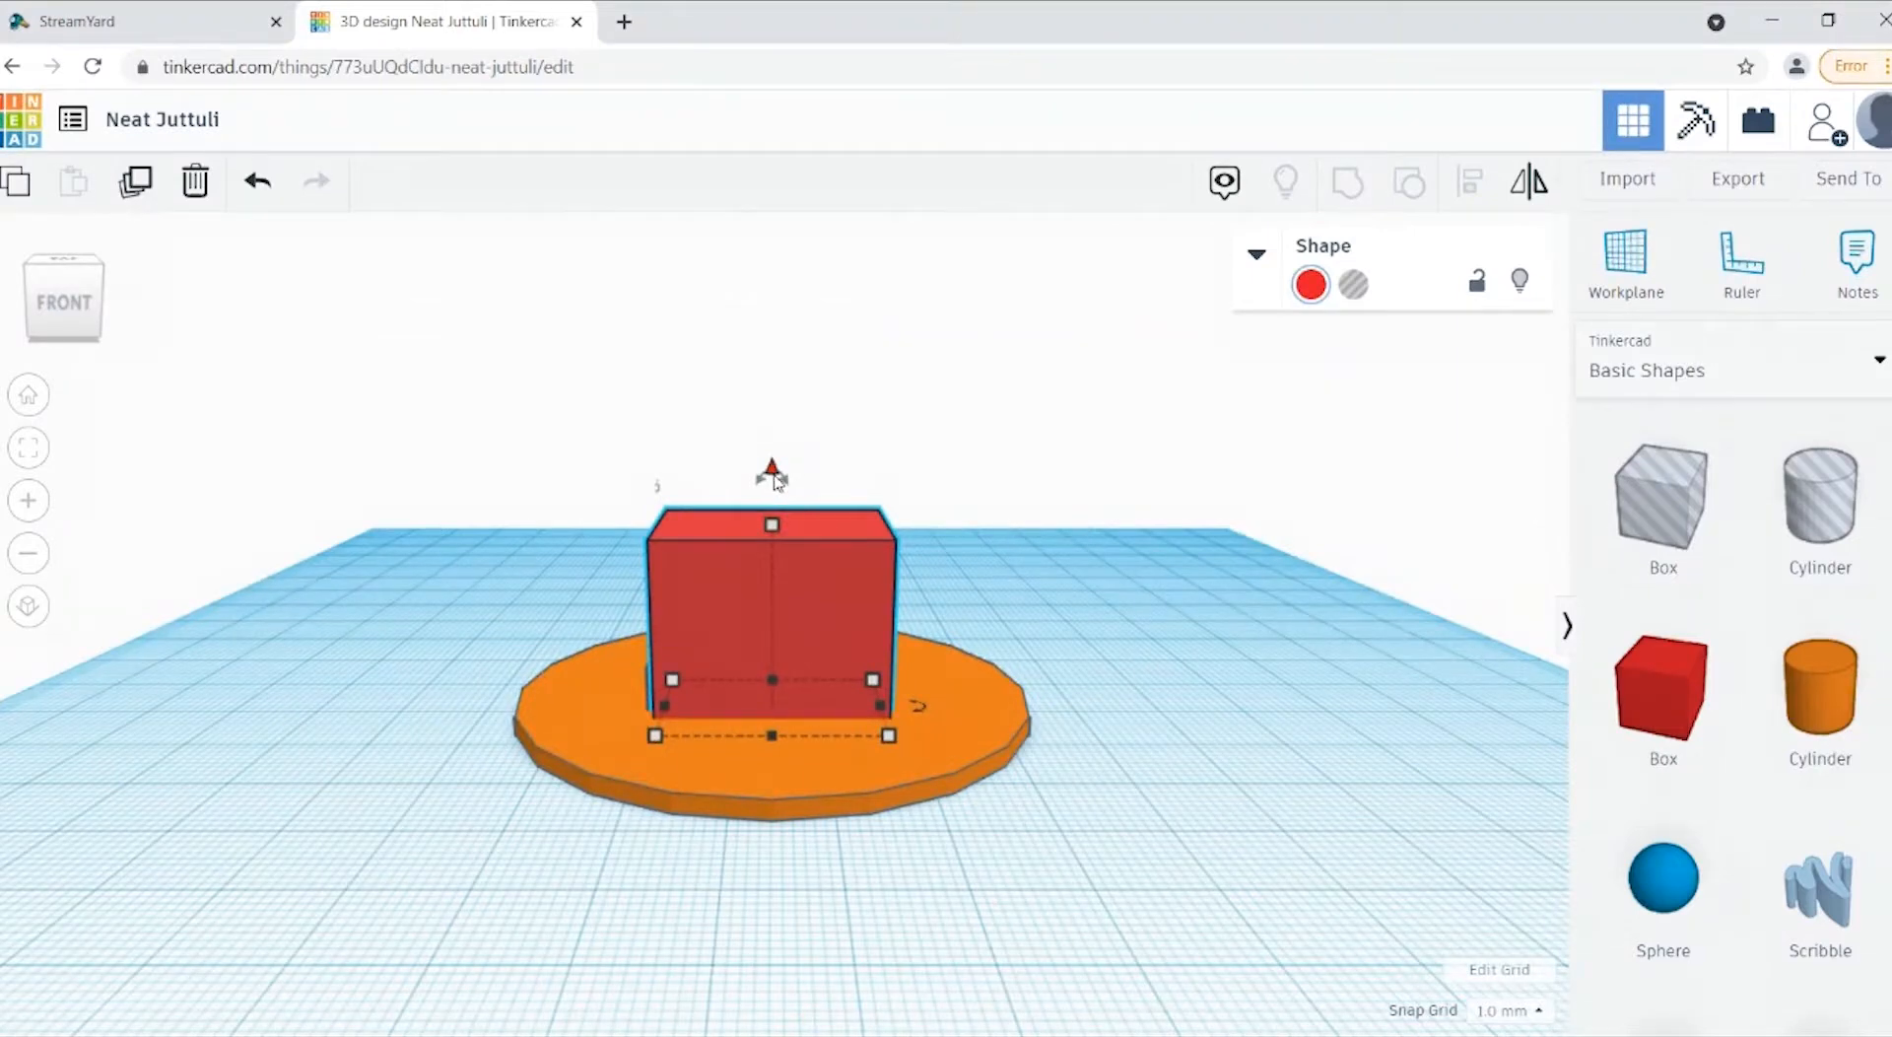
left_click_drag(776, 479, 772, 317)
mouse_move(71, 331)
left_mouse_down()
mouse_move(39, 343)
mouse_move(31, 295)
mouse_move(0, 342)
mouse_move(38, 300)
mouse_move(53, 341)
mouse_move(128, 333)
mouse_move(89, 333)
mouse_move(77, 308)
mouse_move(71, 335)
left_mouse_up()
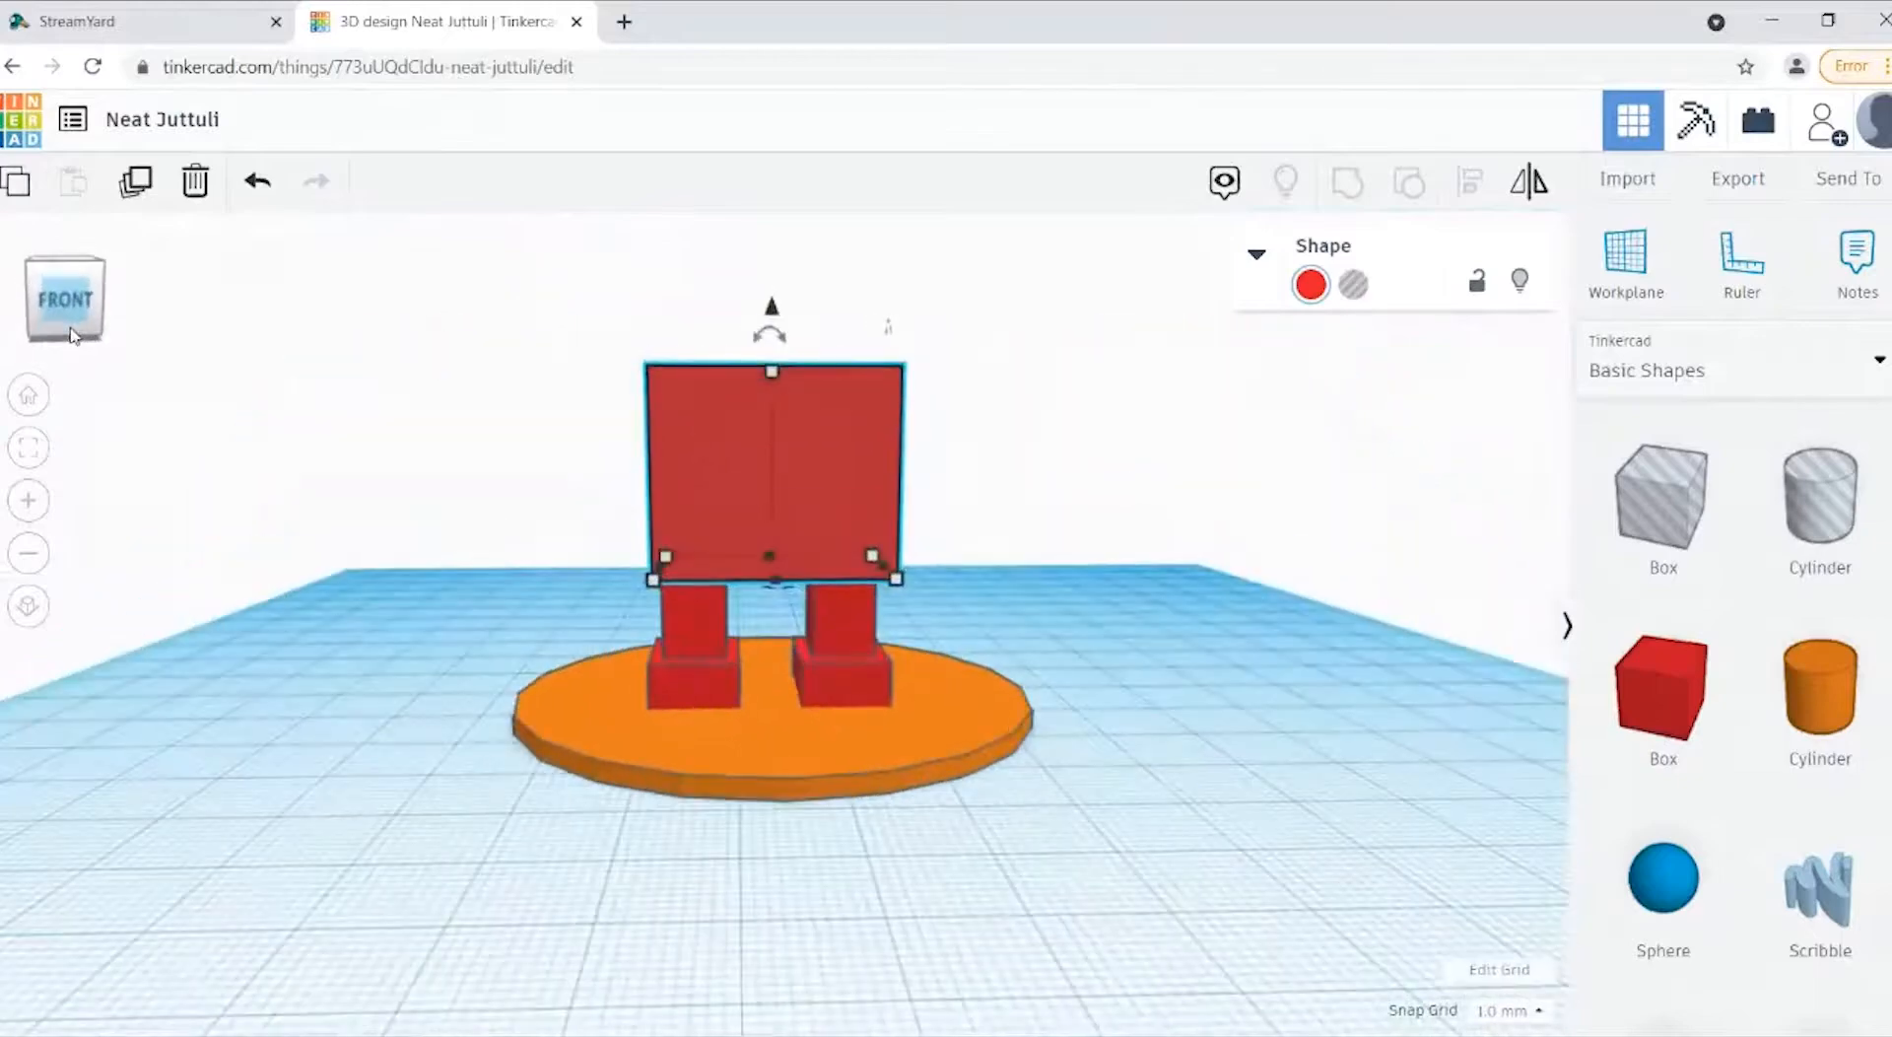
left_click(26, 569)
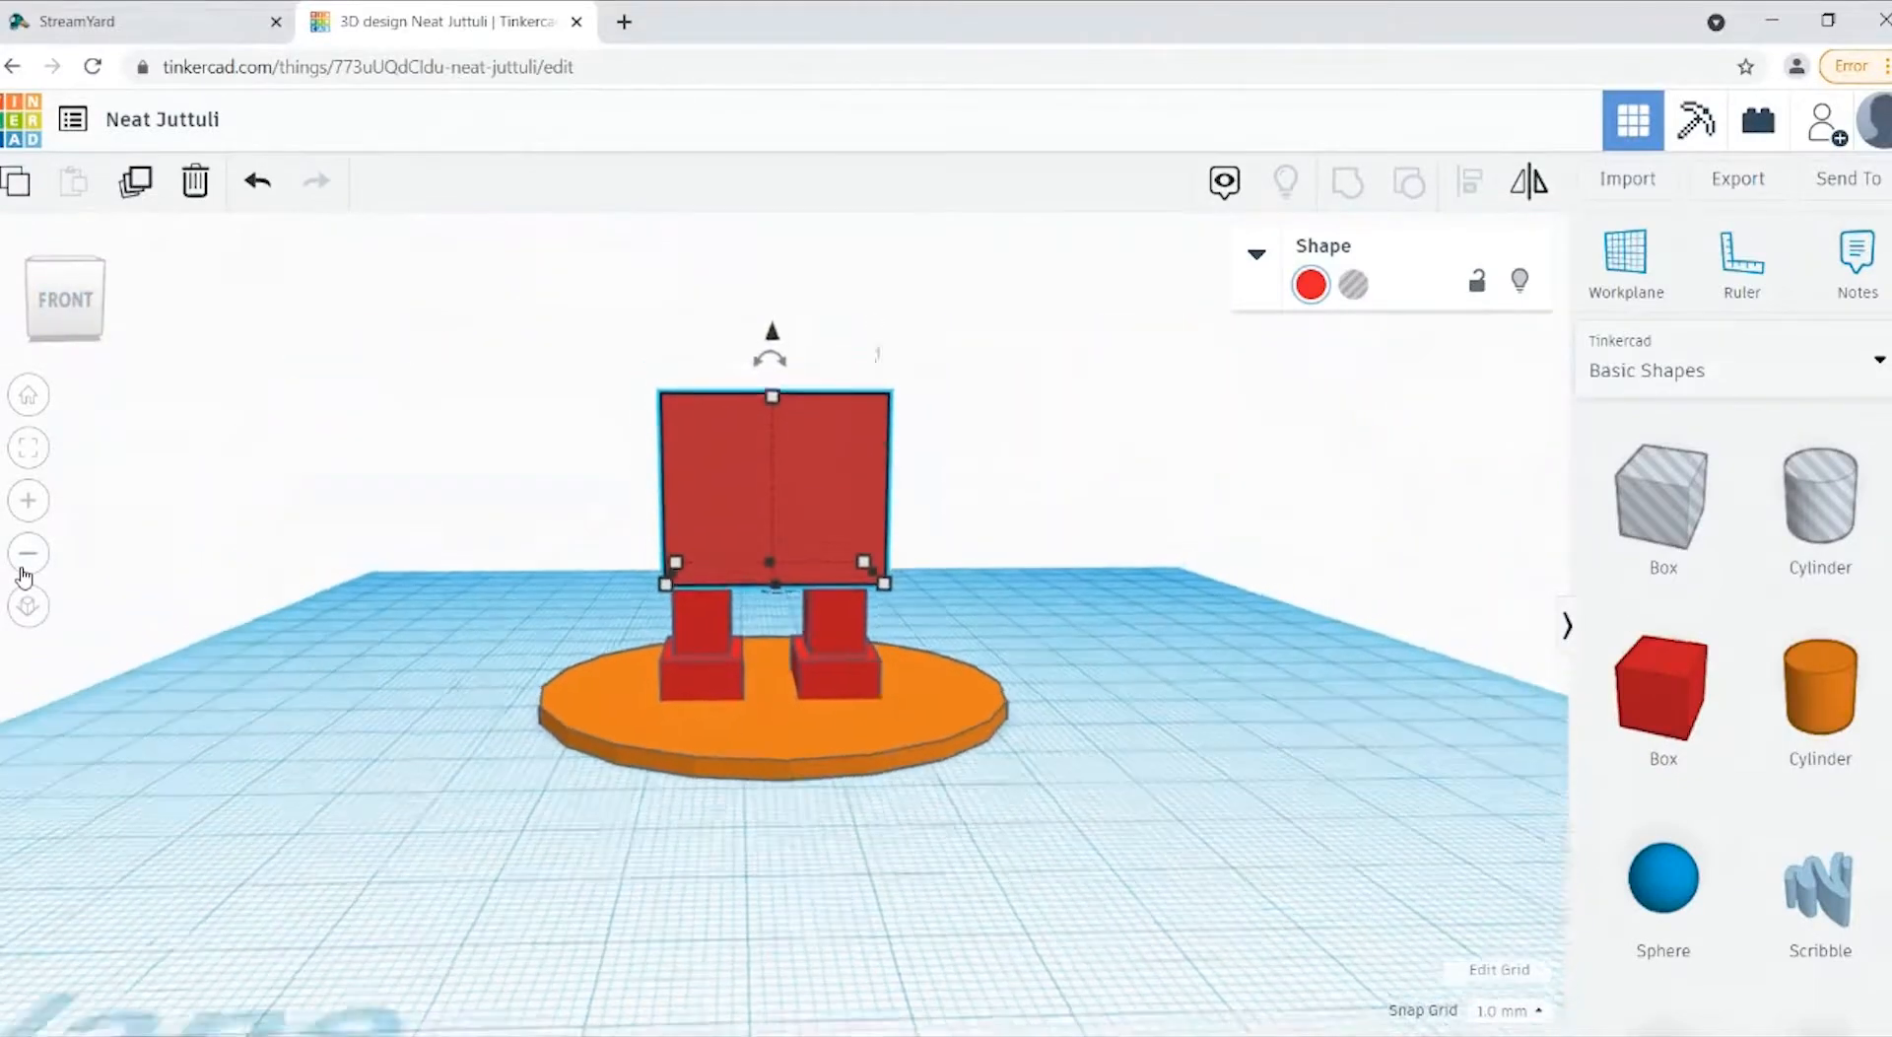
left_click(26, 570)
left_click(26, 557)
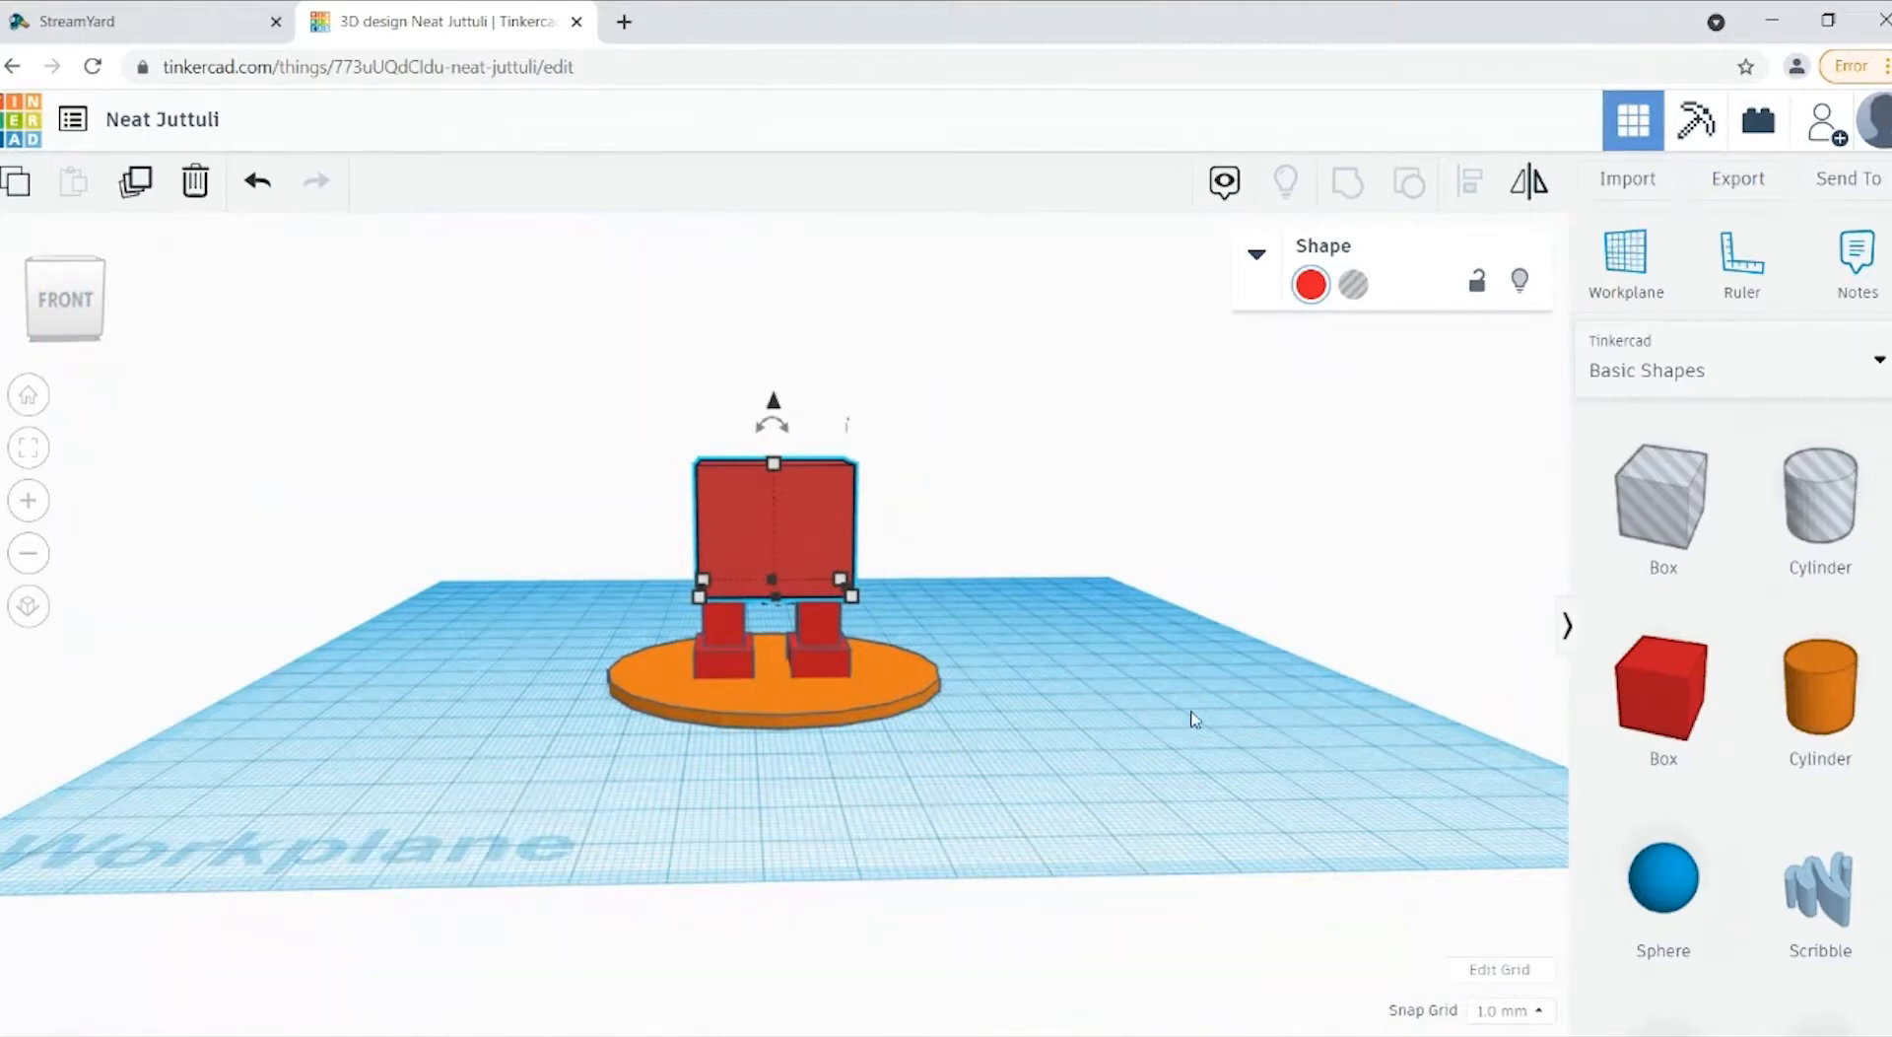
left_click(978, 458)
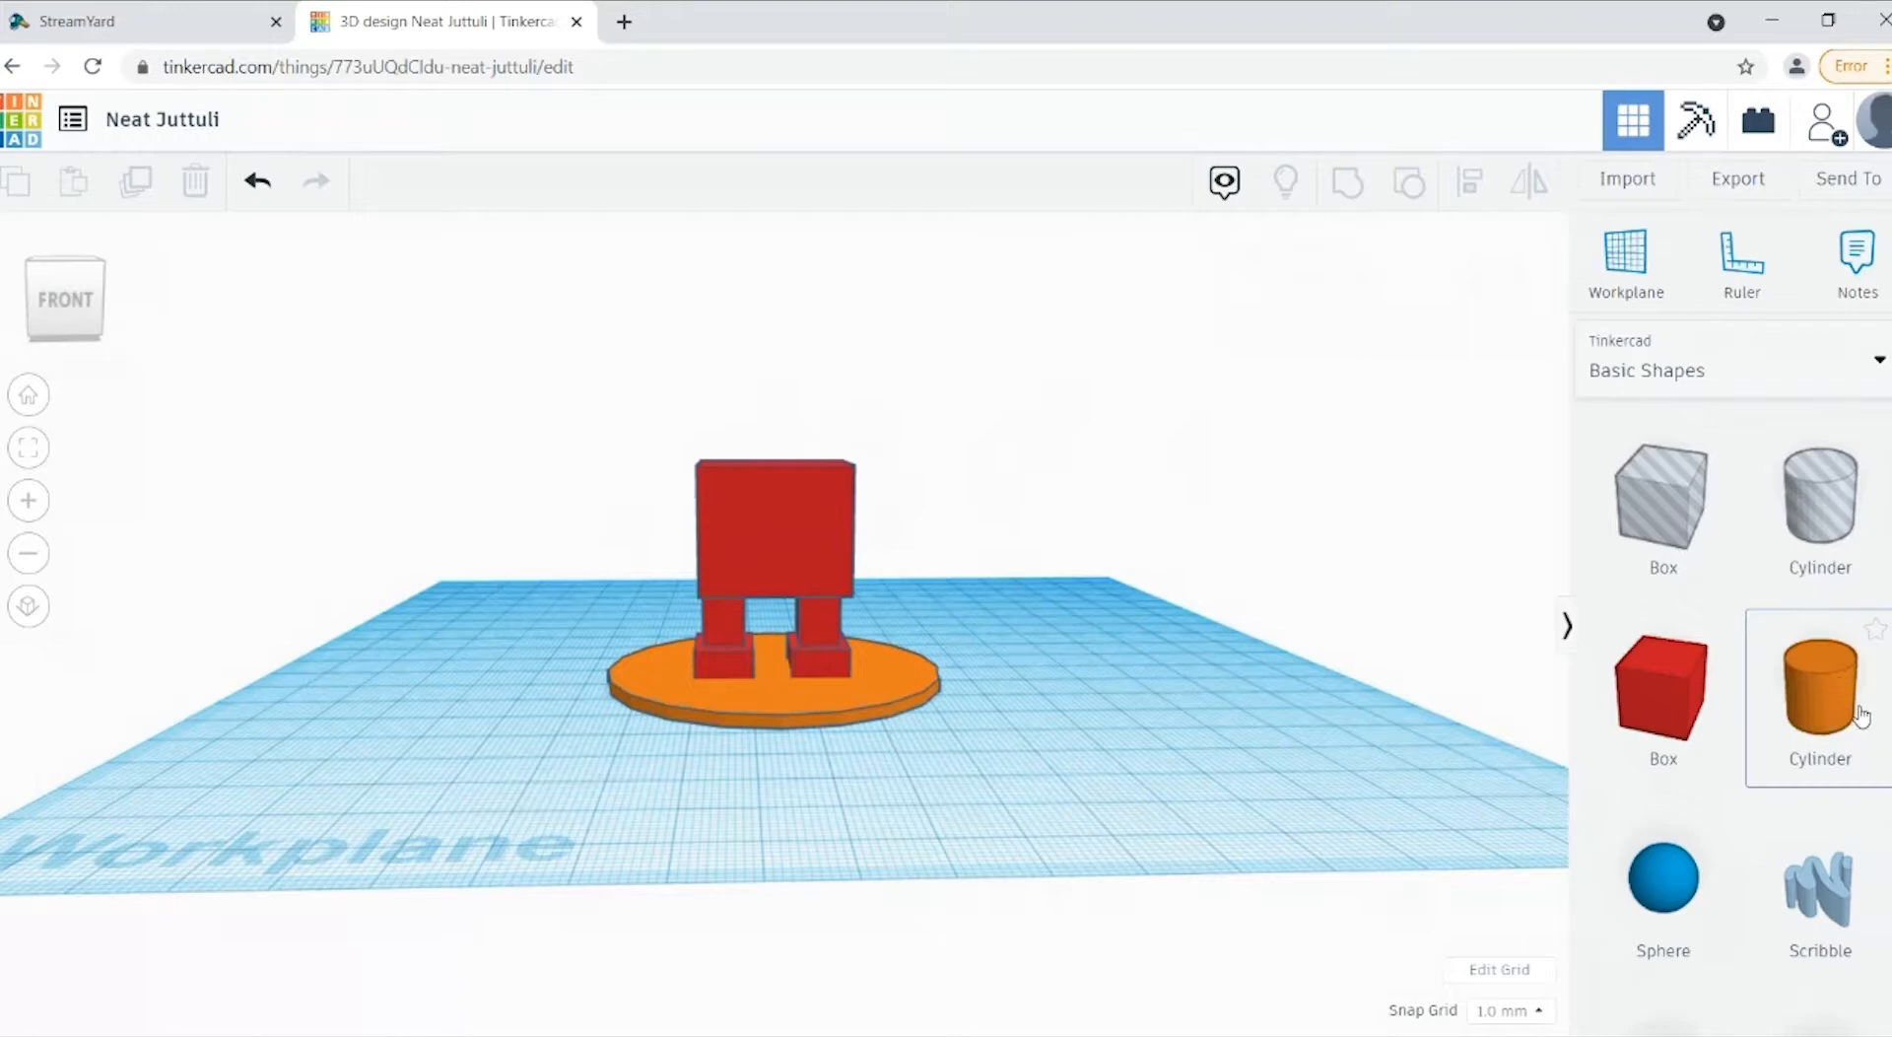
Step: Add a solid orange cylinder to the right of the disc, 18 mm long, 18 mm wide and 24 mm high
left_click_drag(1818, 716, 1202, 724)
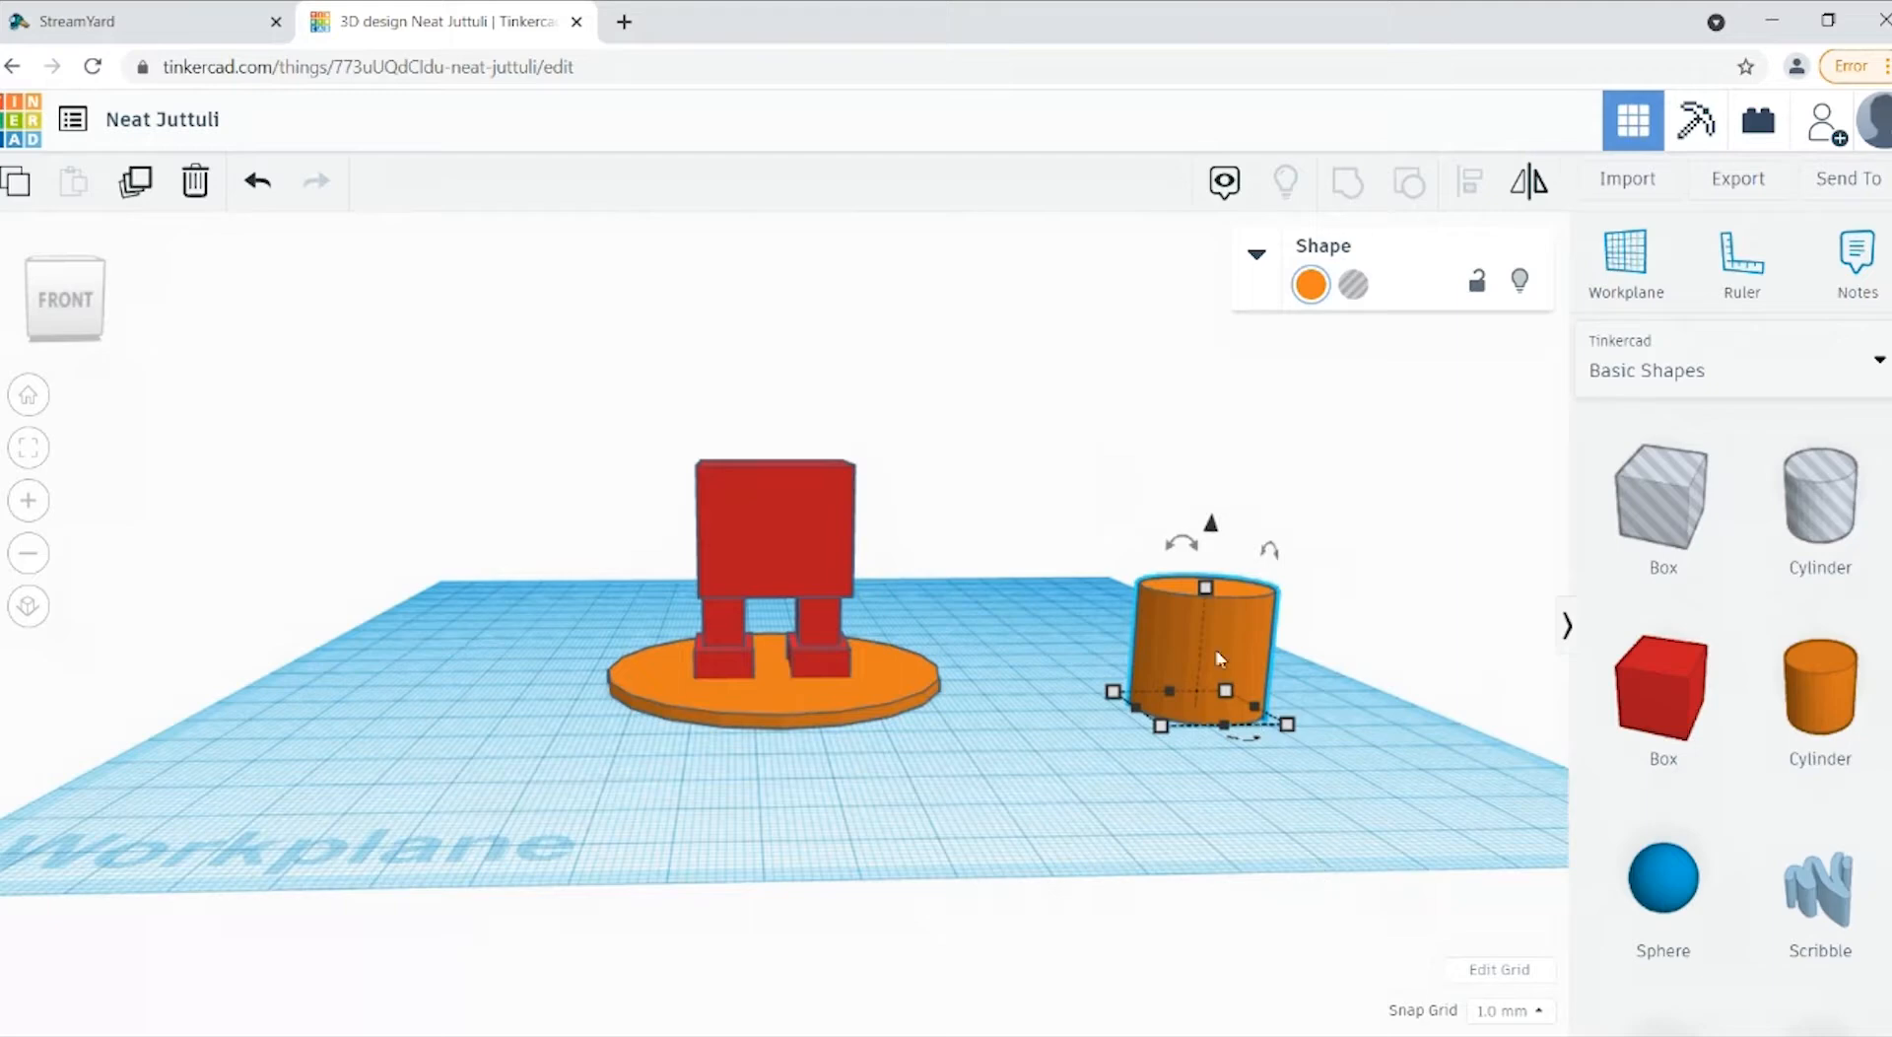
mouse_move(1114, 710)
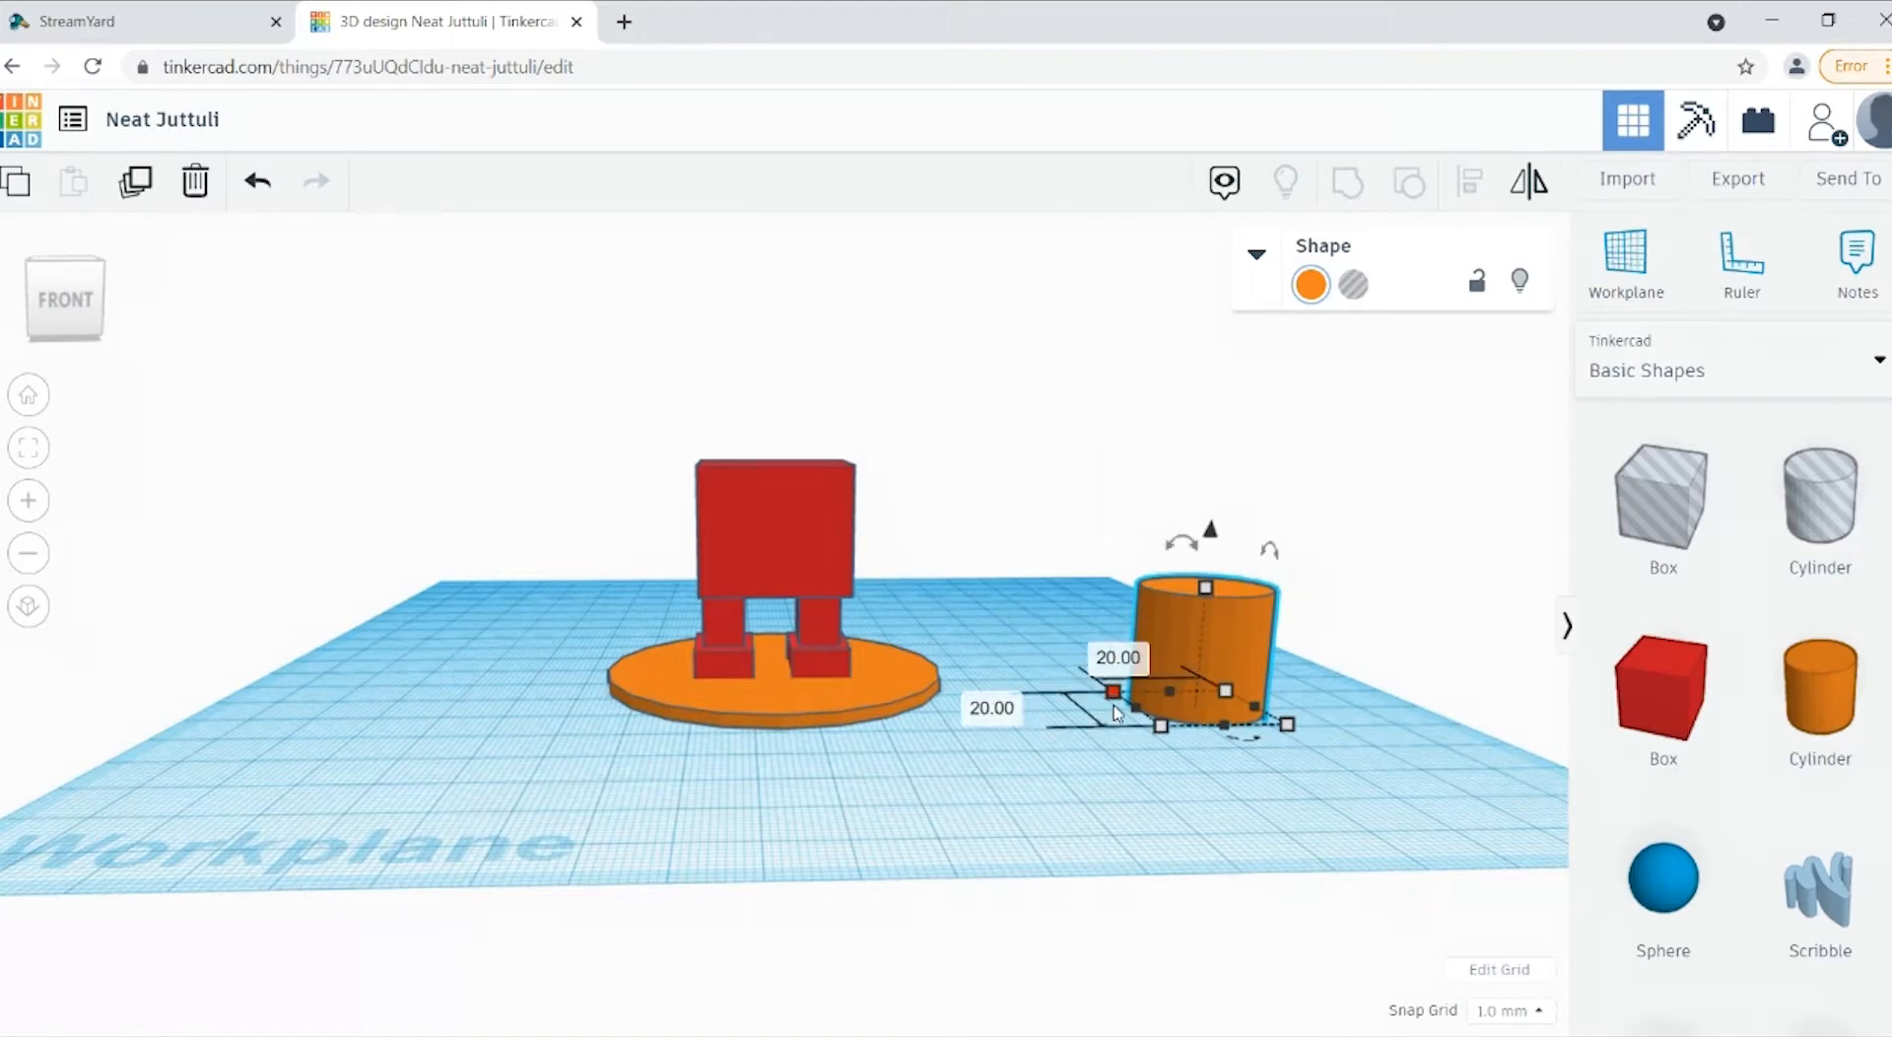
left_click(1007, 724)
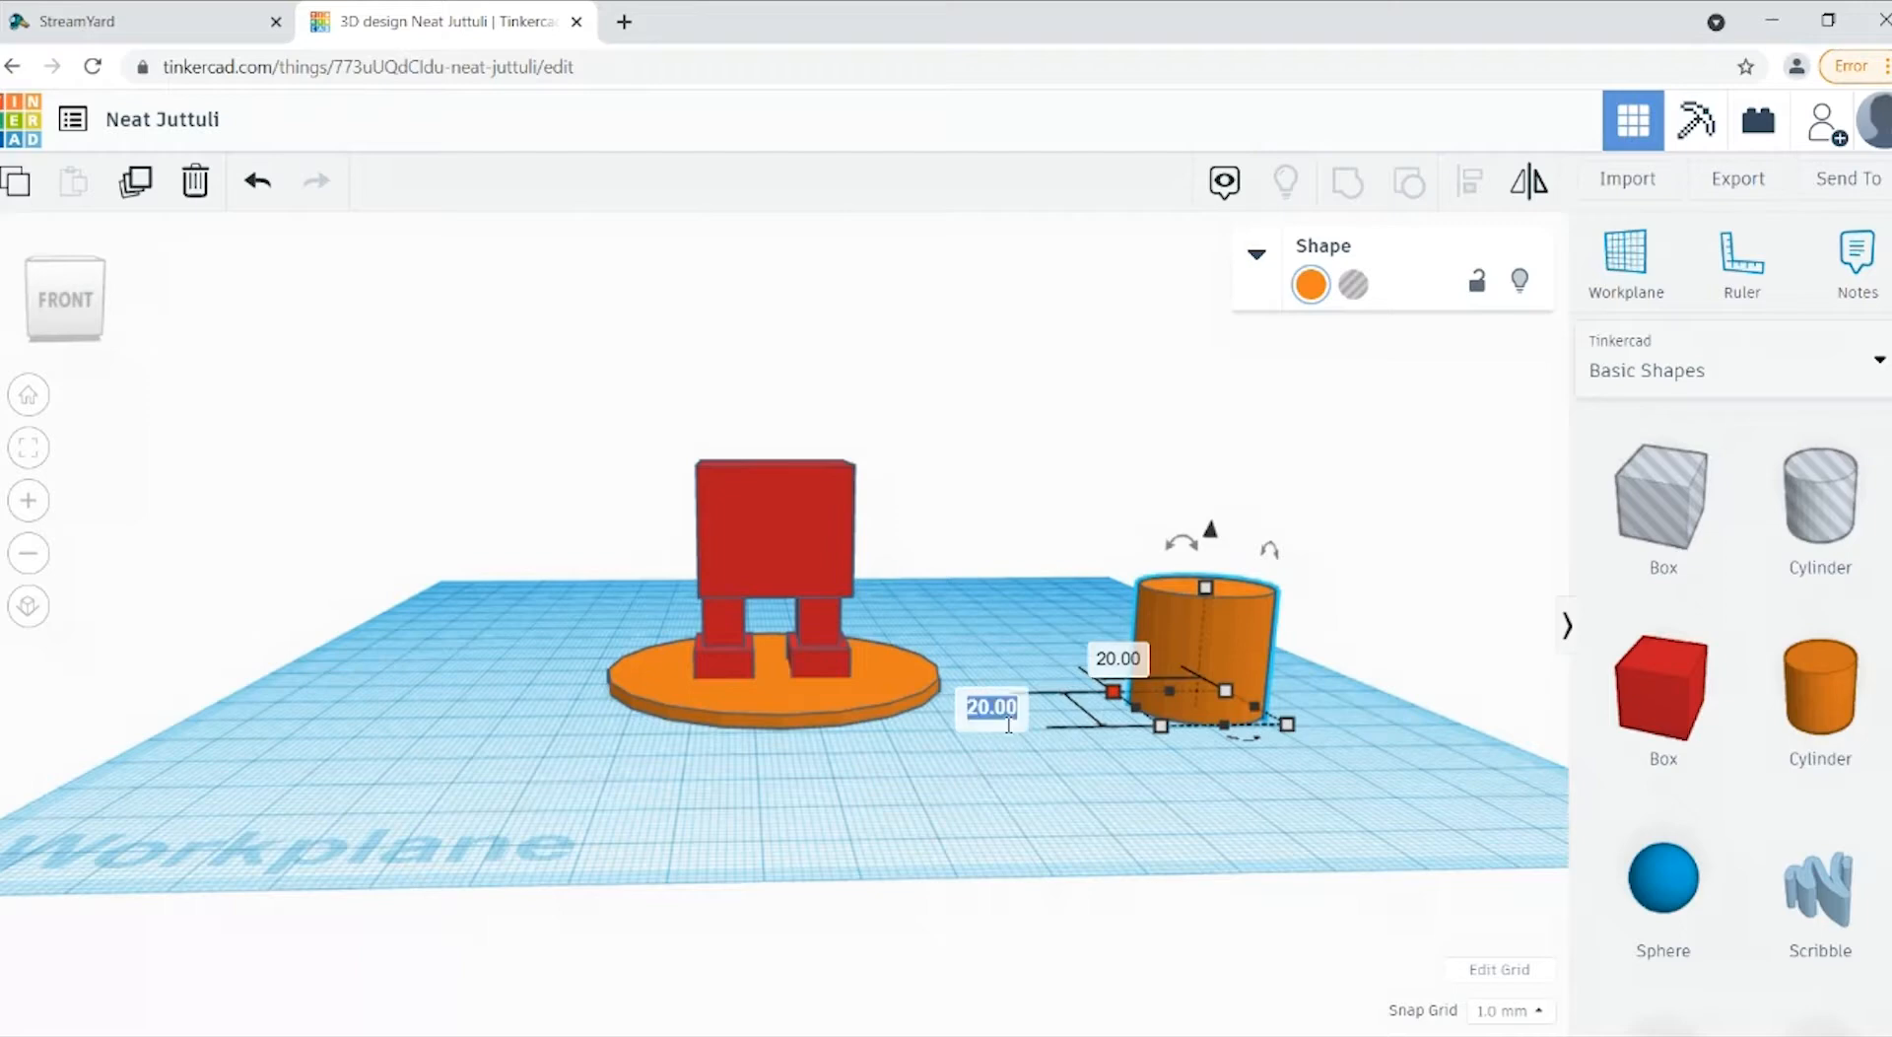
type("18")
key("Return")
left_click(1141, 668)
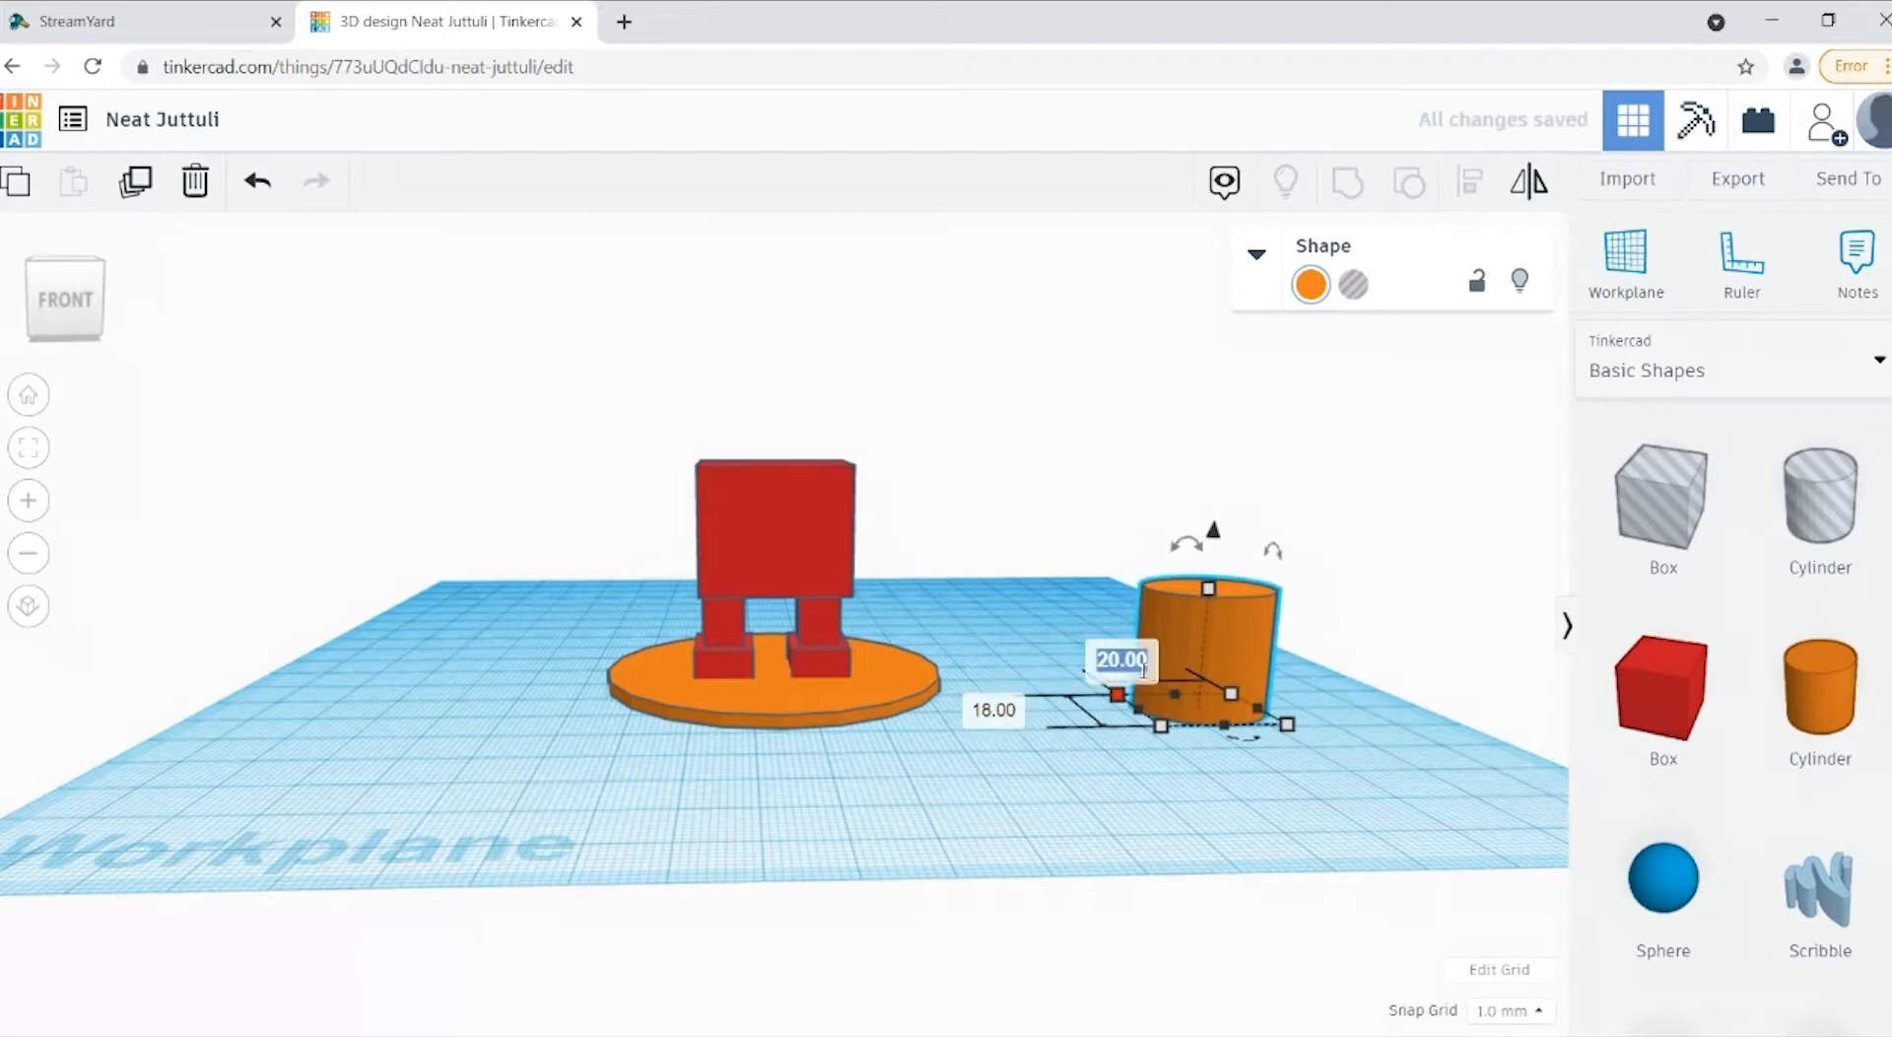
type("18")
key("Return")
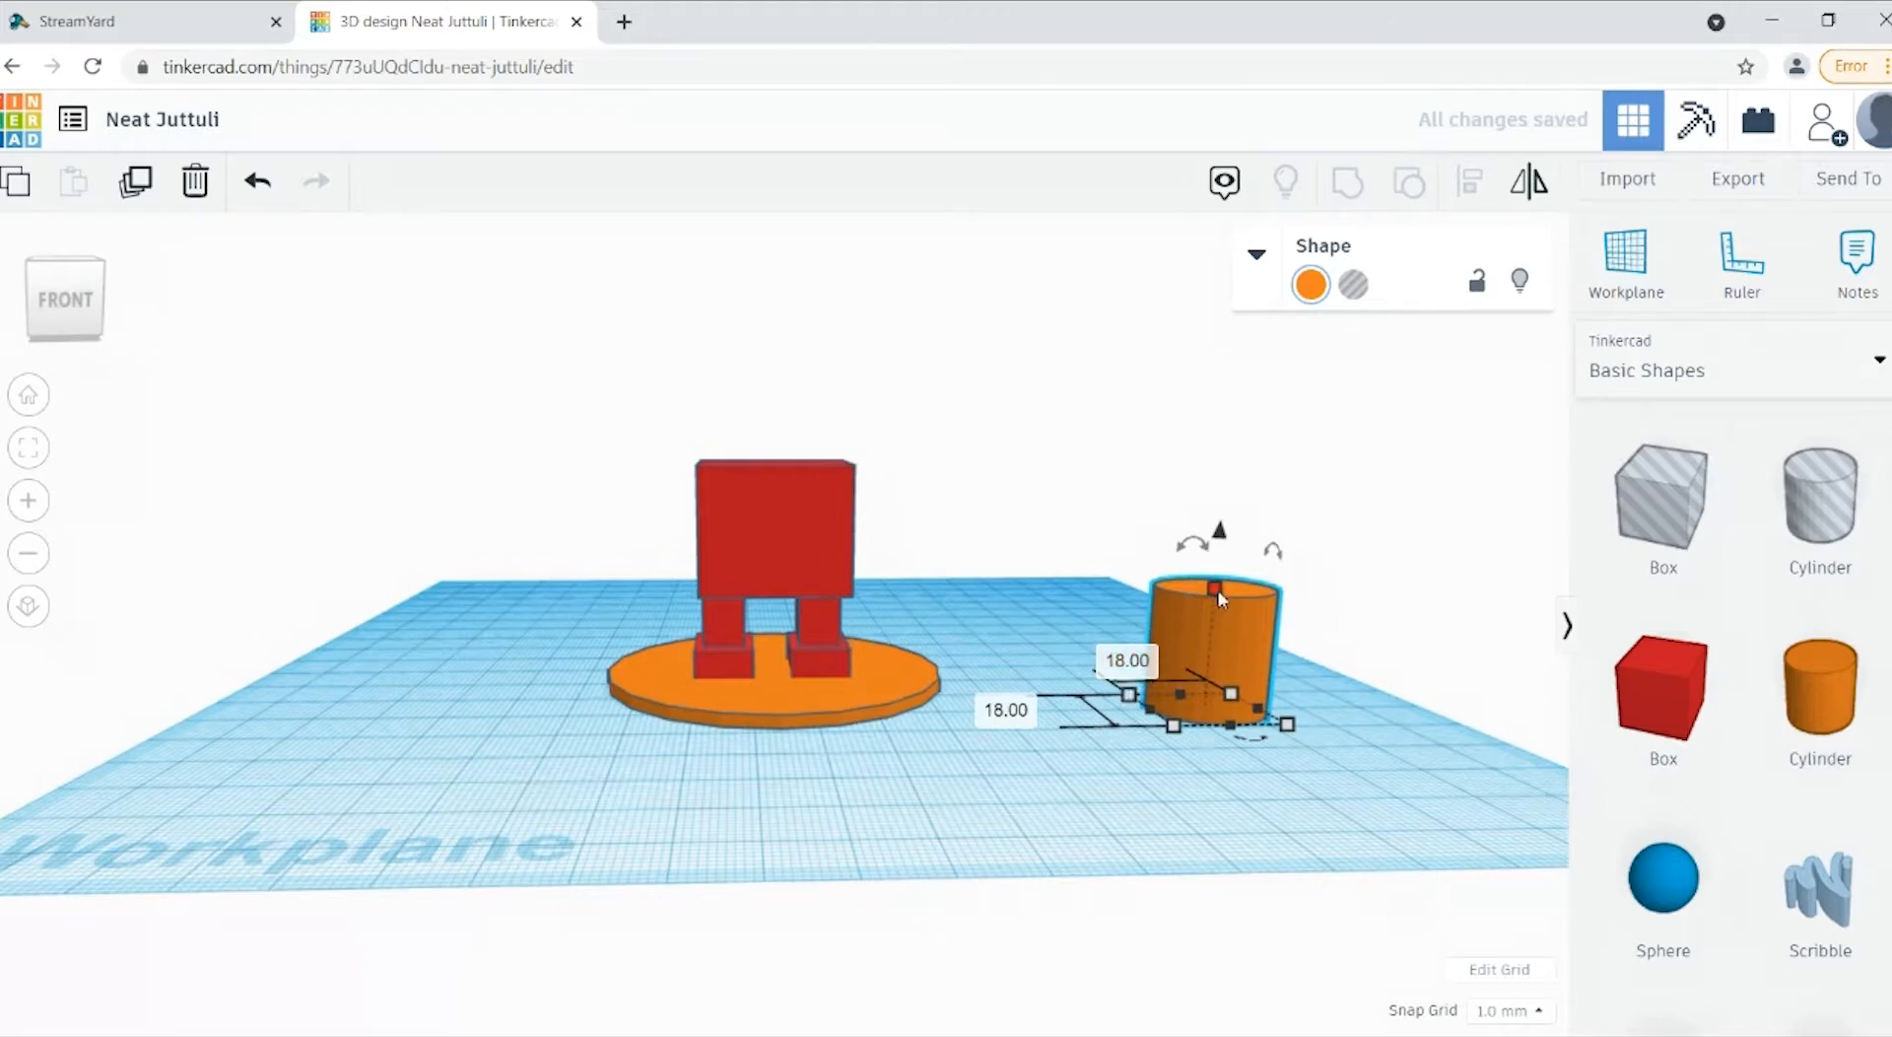
left_click(1358, 648)
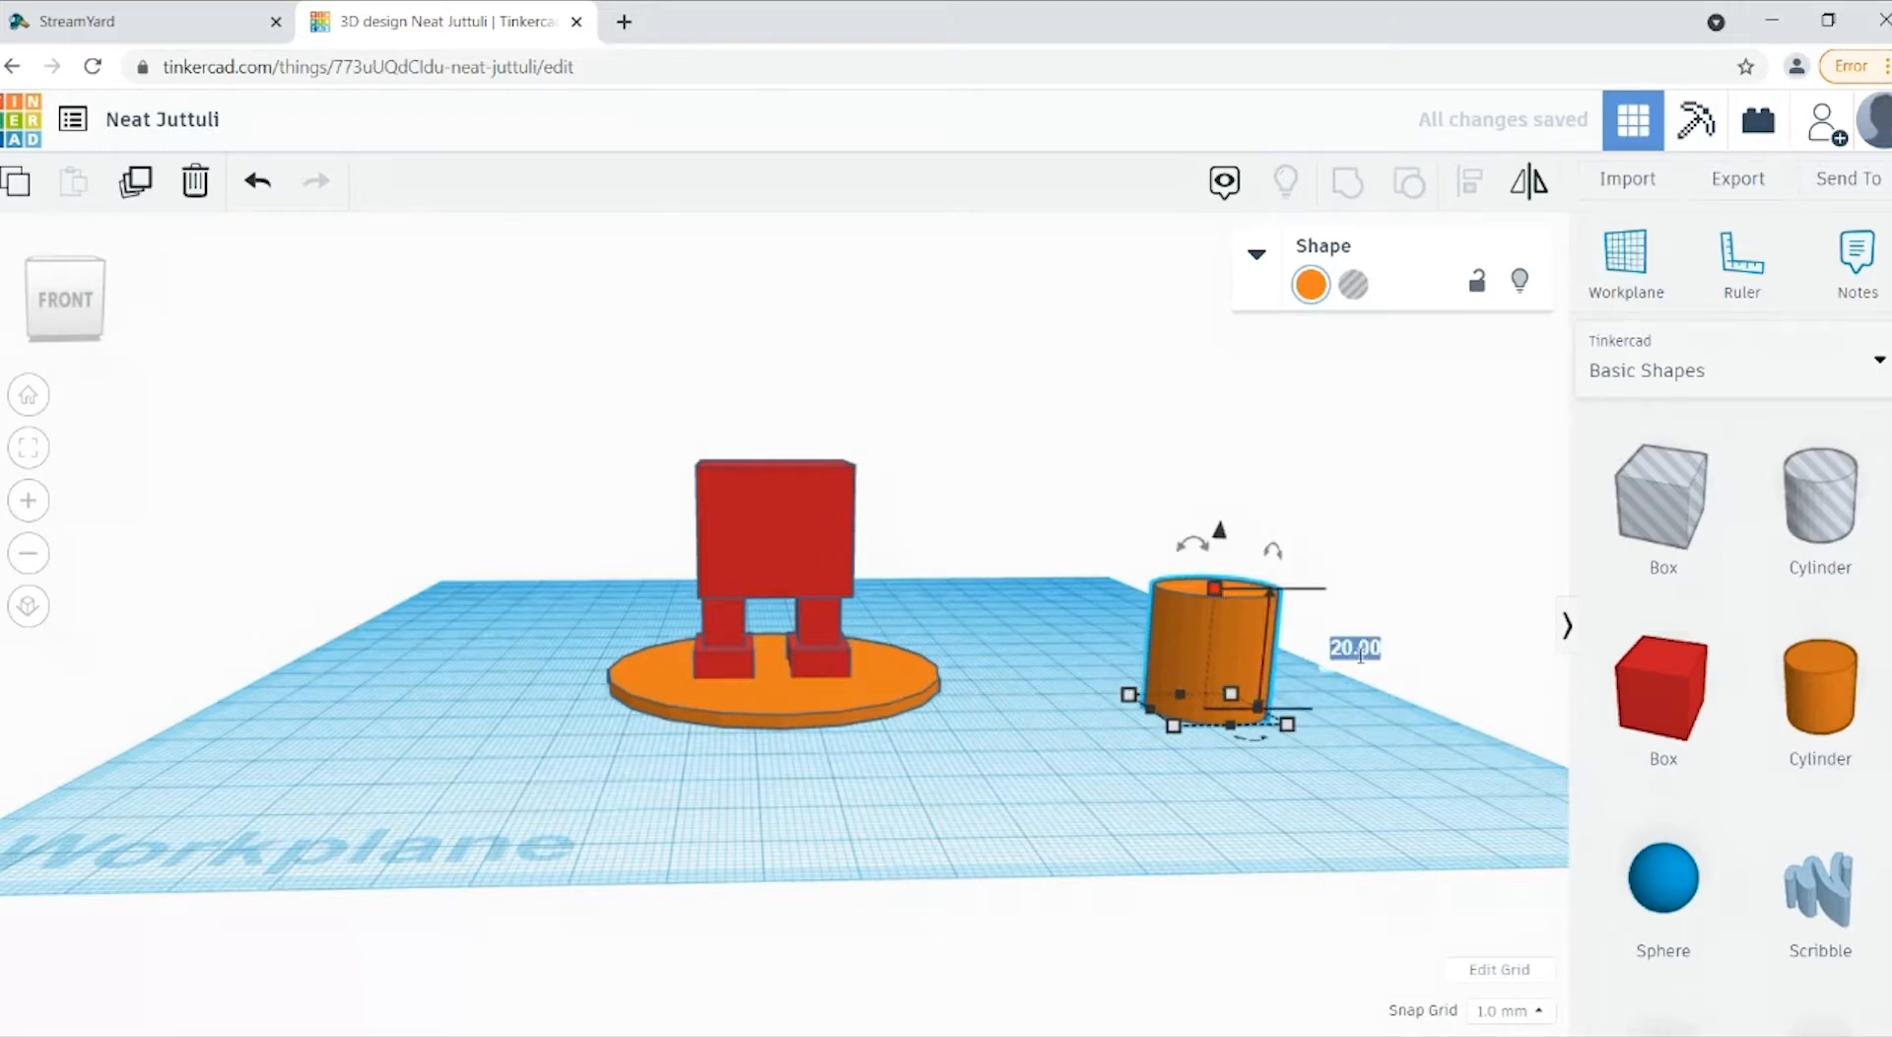
type("24")
key("Return")
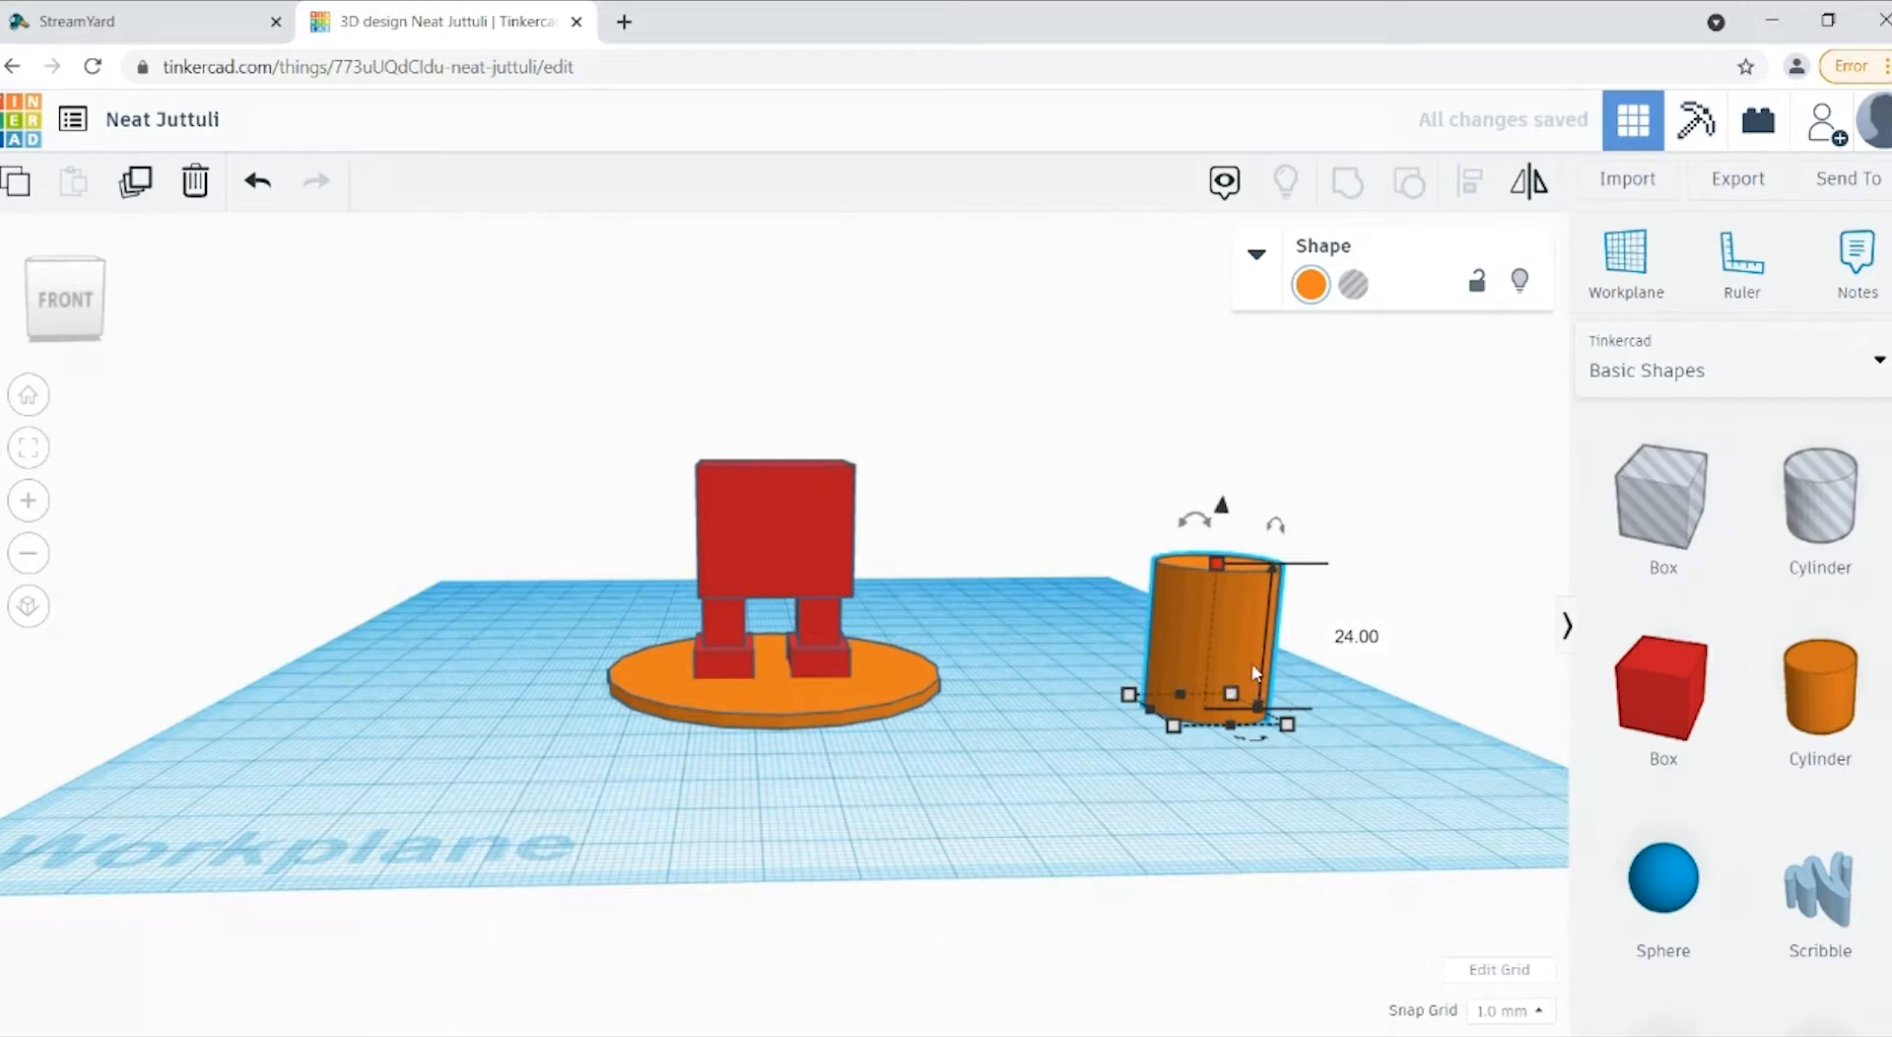
Step: Move the cylinder onto the disc and align it with the disc's centre
left_click_drag(1241, 664, 788, 642)
left_click(1186, 553)
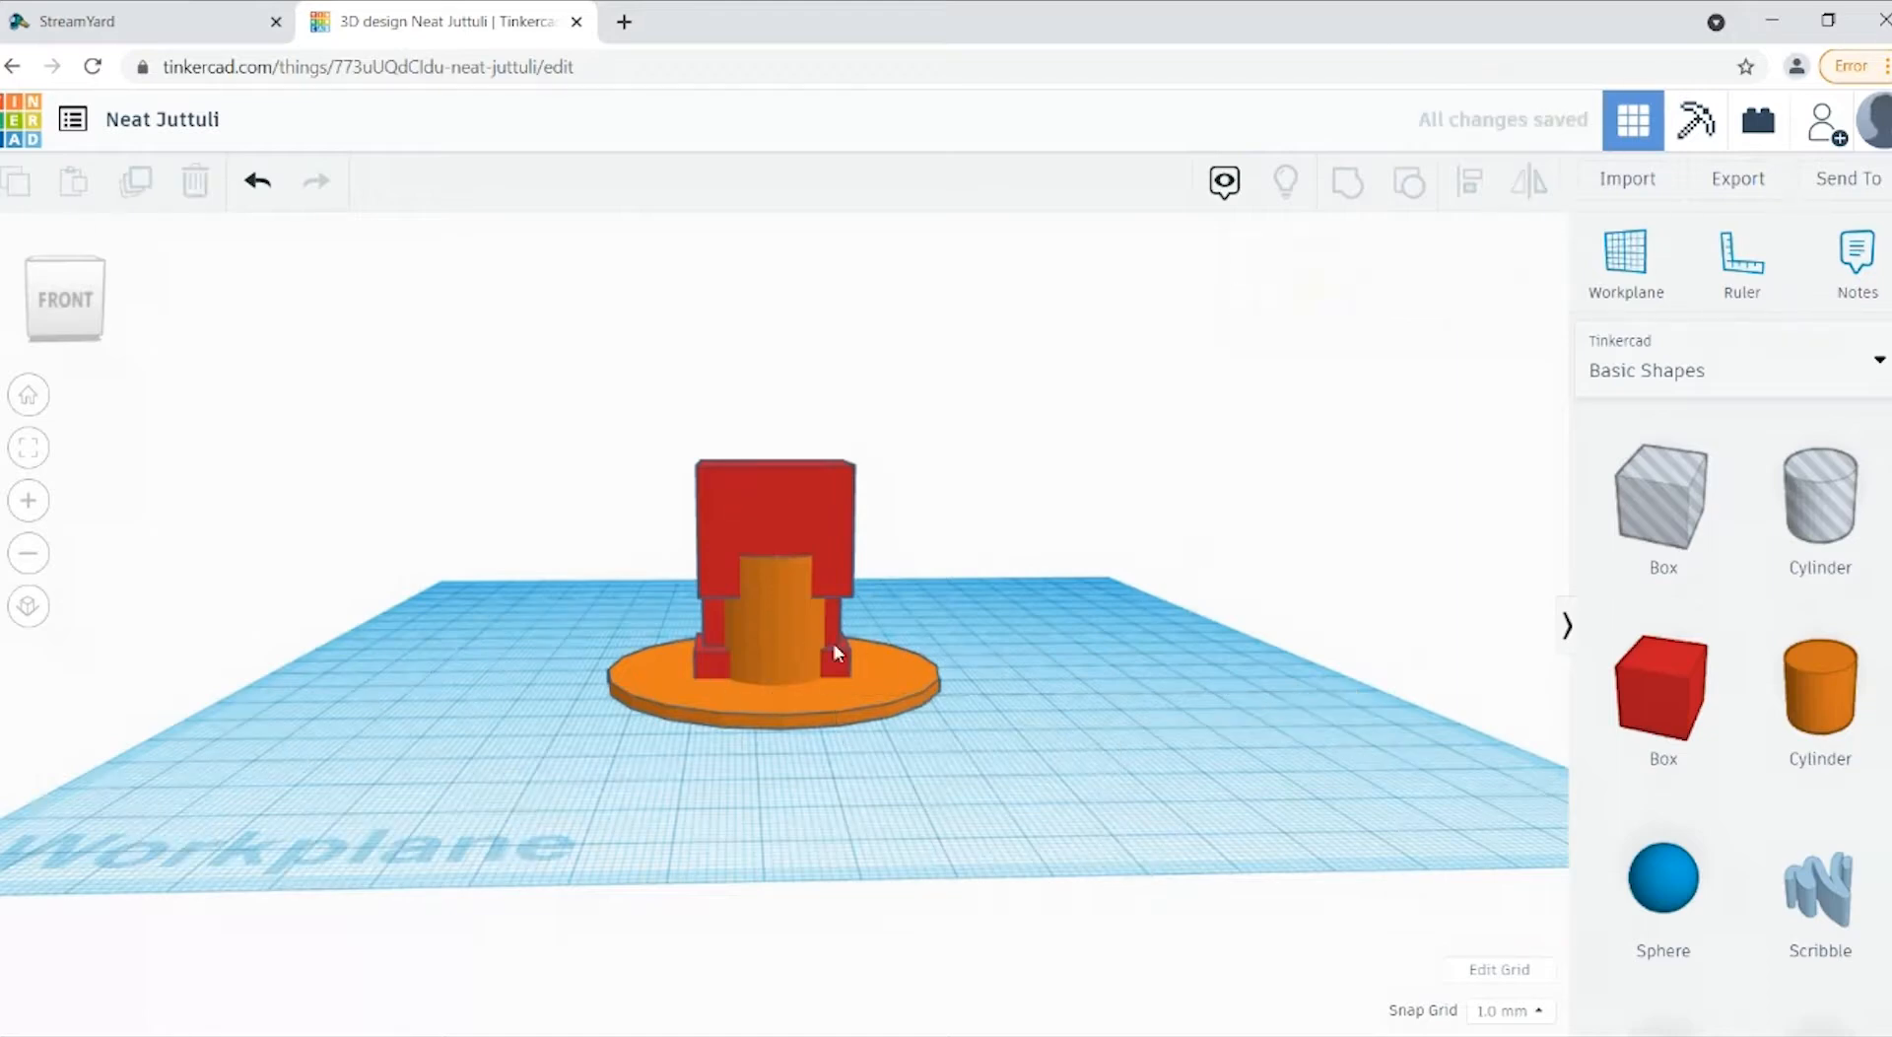
left_click(810, 641)
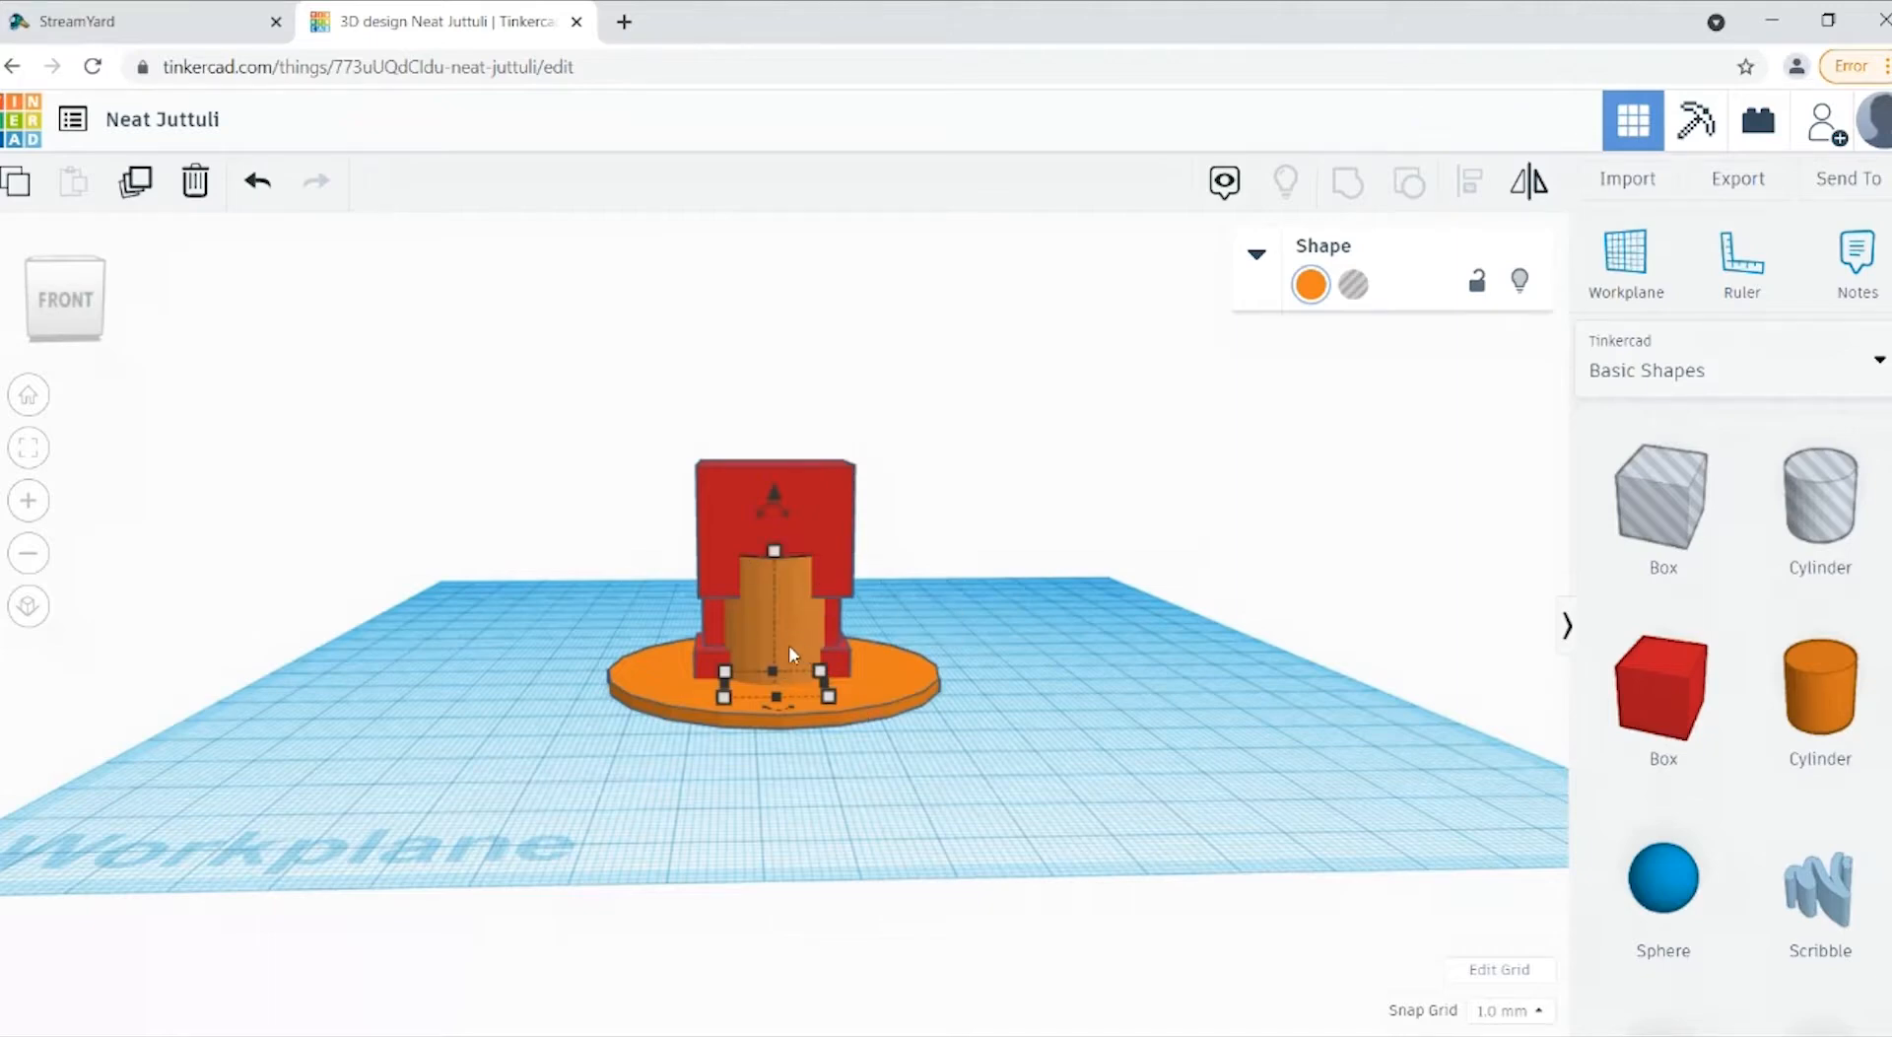
mouse_move(791, 652)
left_mouse_down()
mouse_move(777, 741)
mouse_move(781, 669)
left_mouse_up()
left_click(666, 685, "shift")
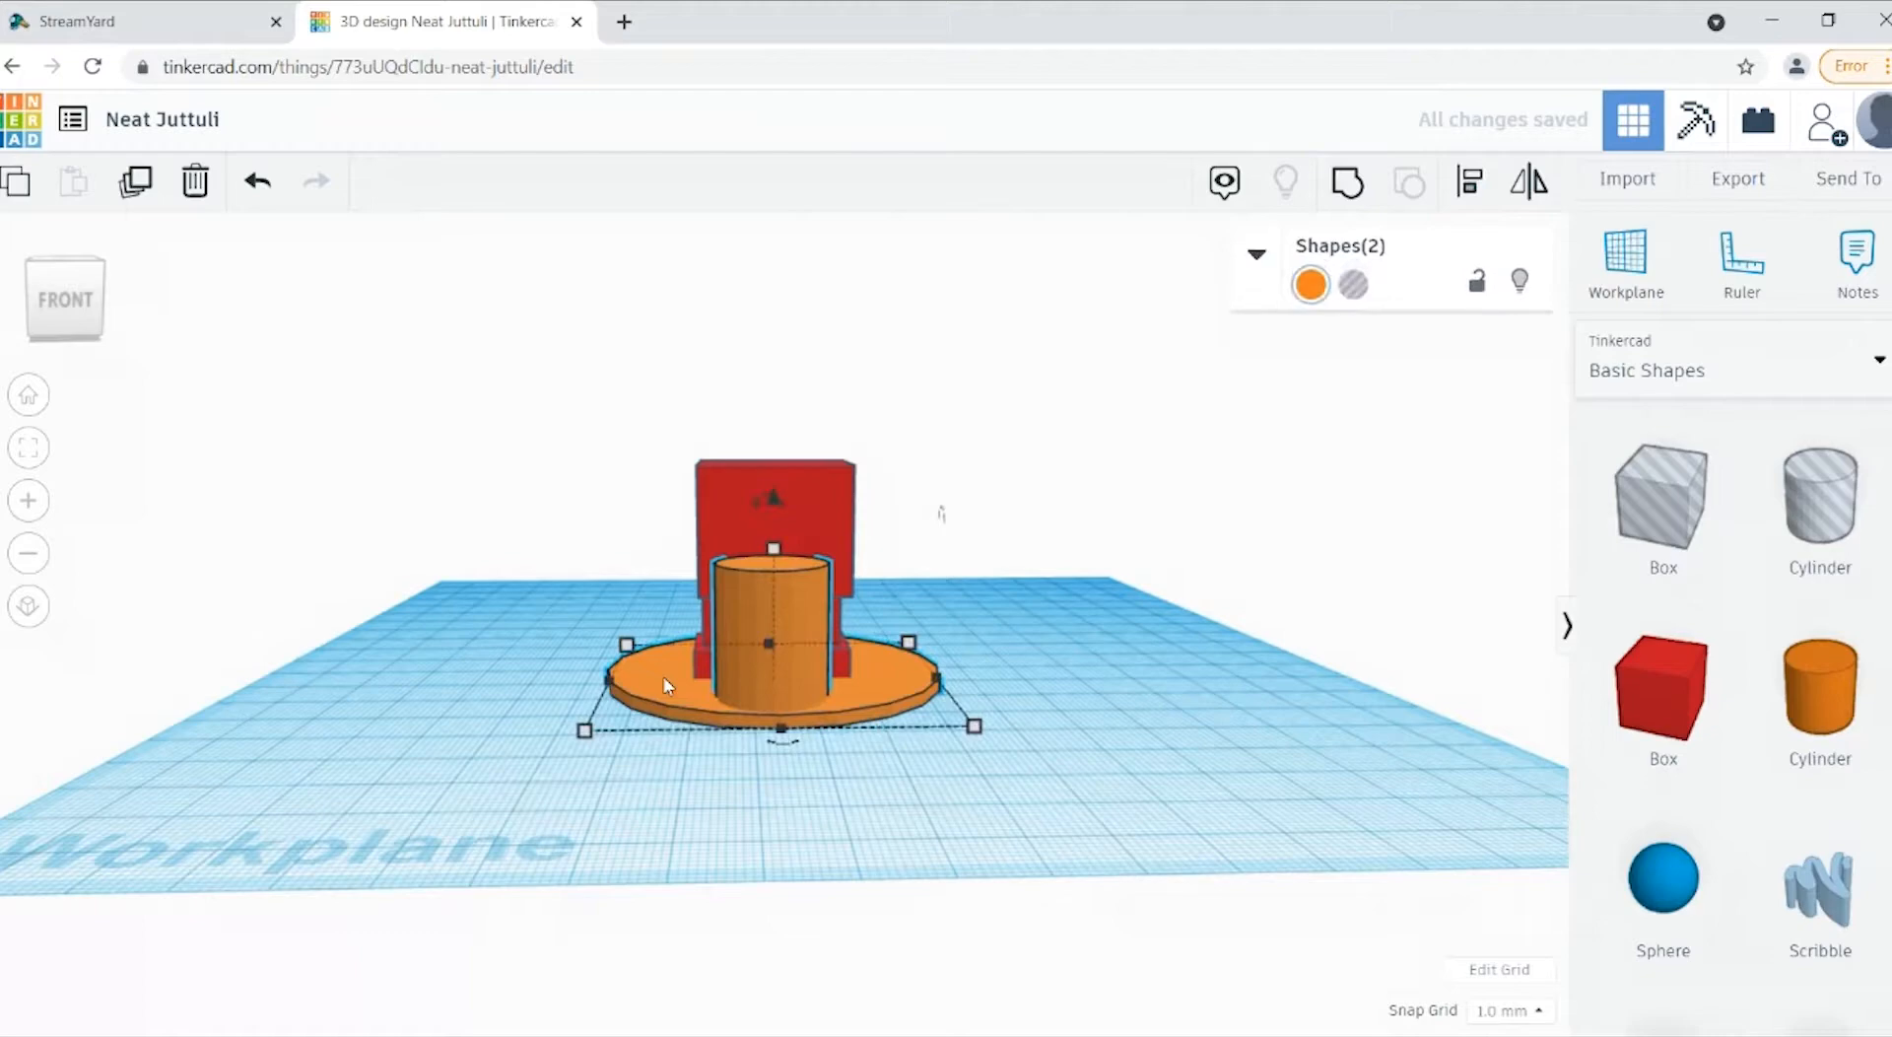
left_click(1470, 203)
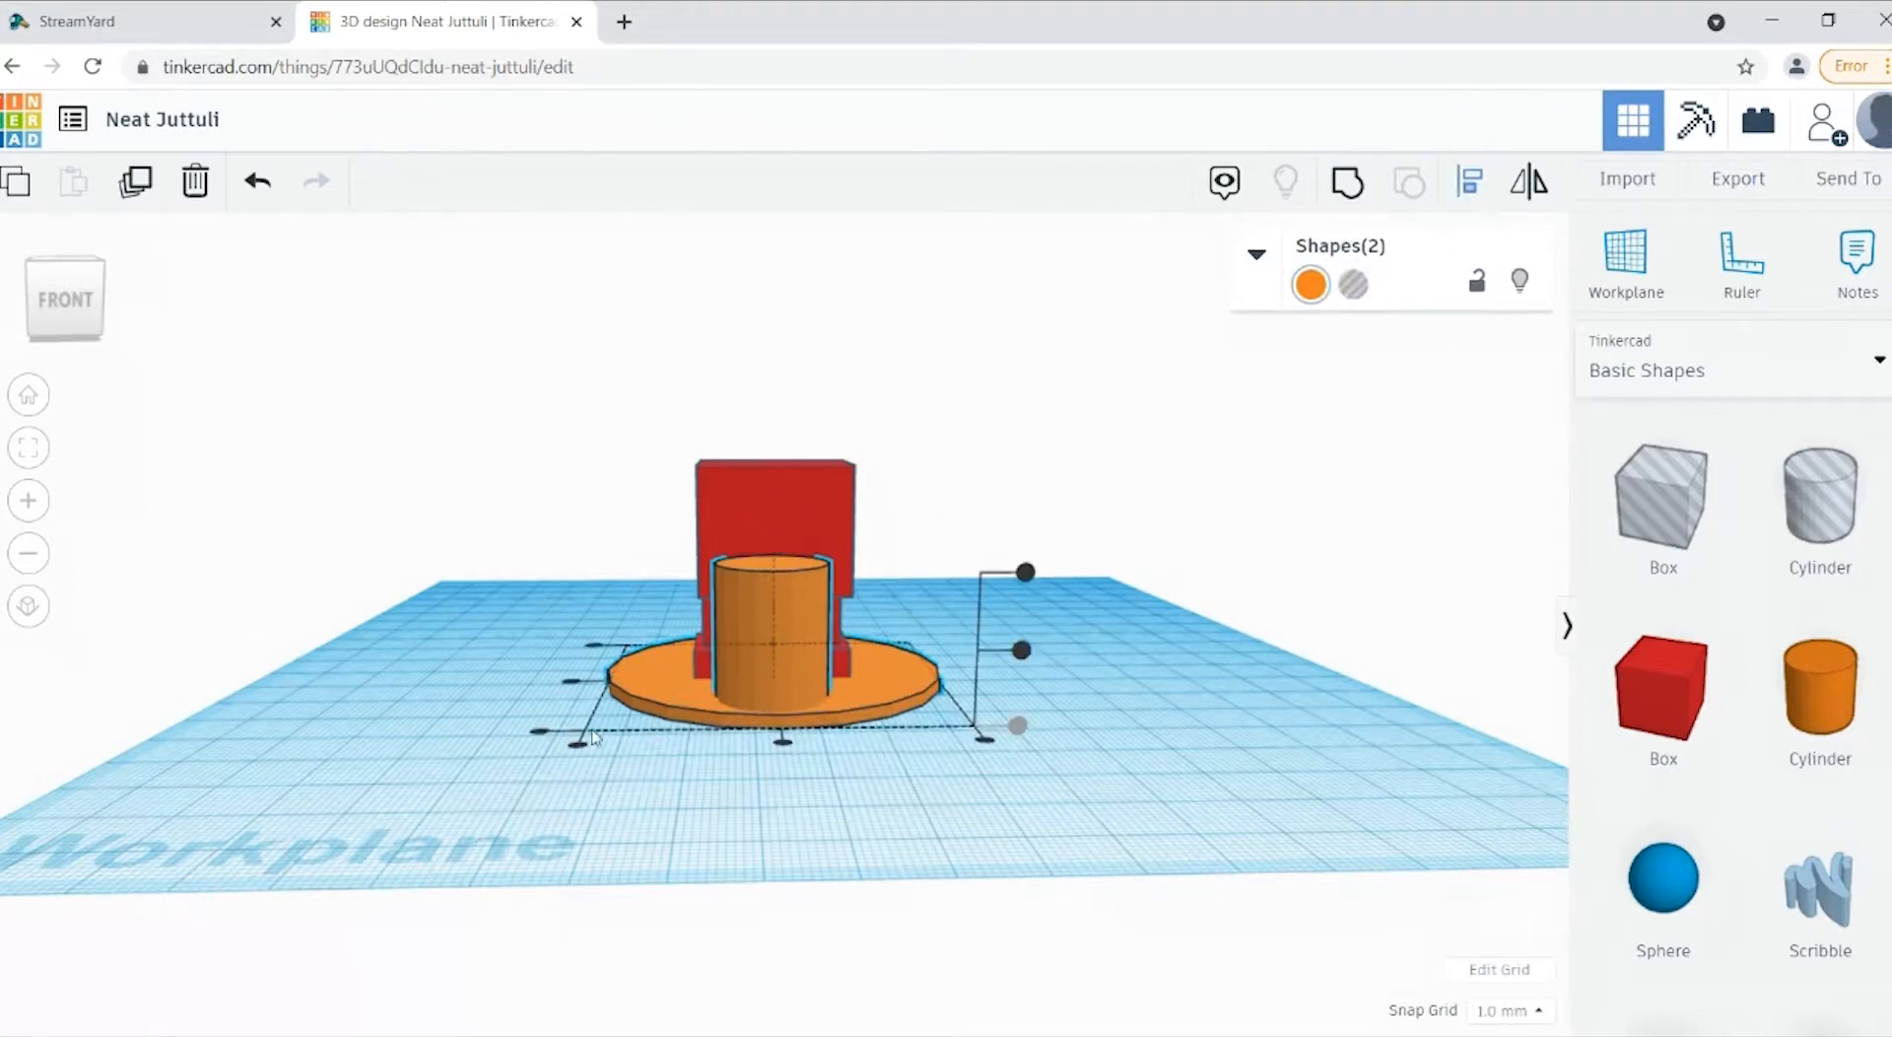
left_click(573, 682)
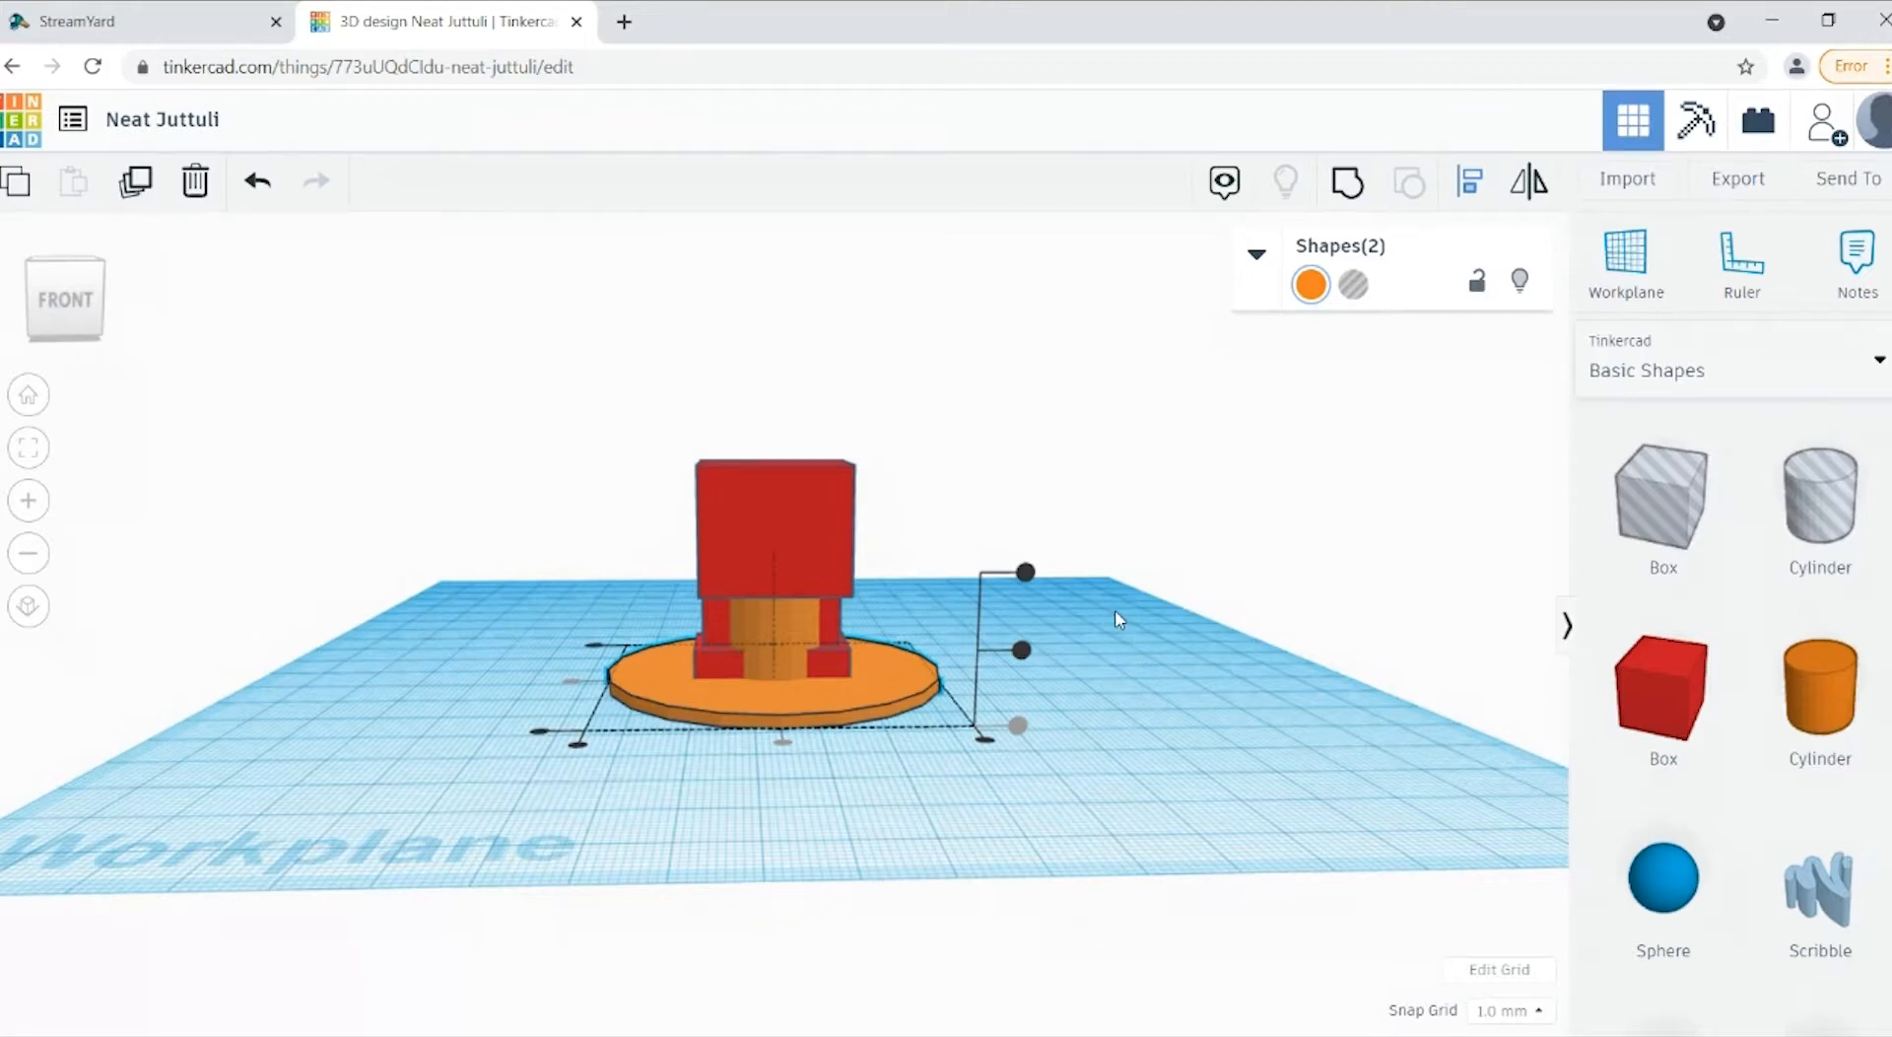
left_click(982, 564)
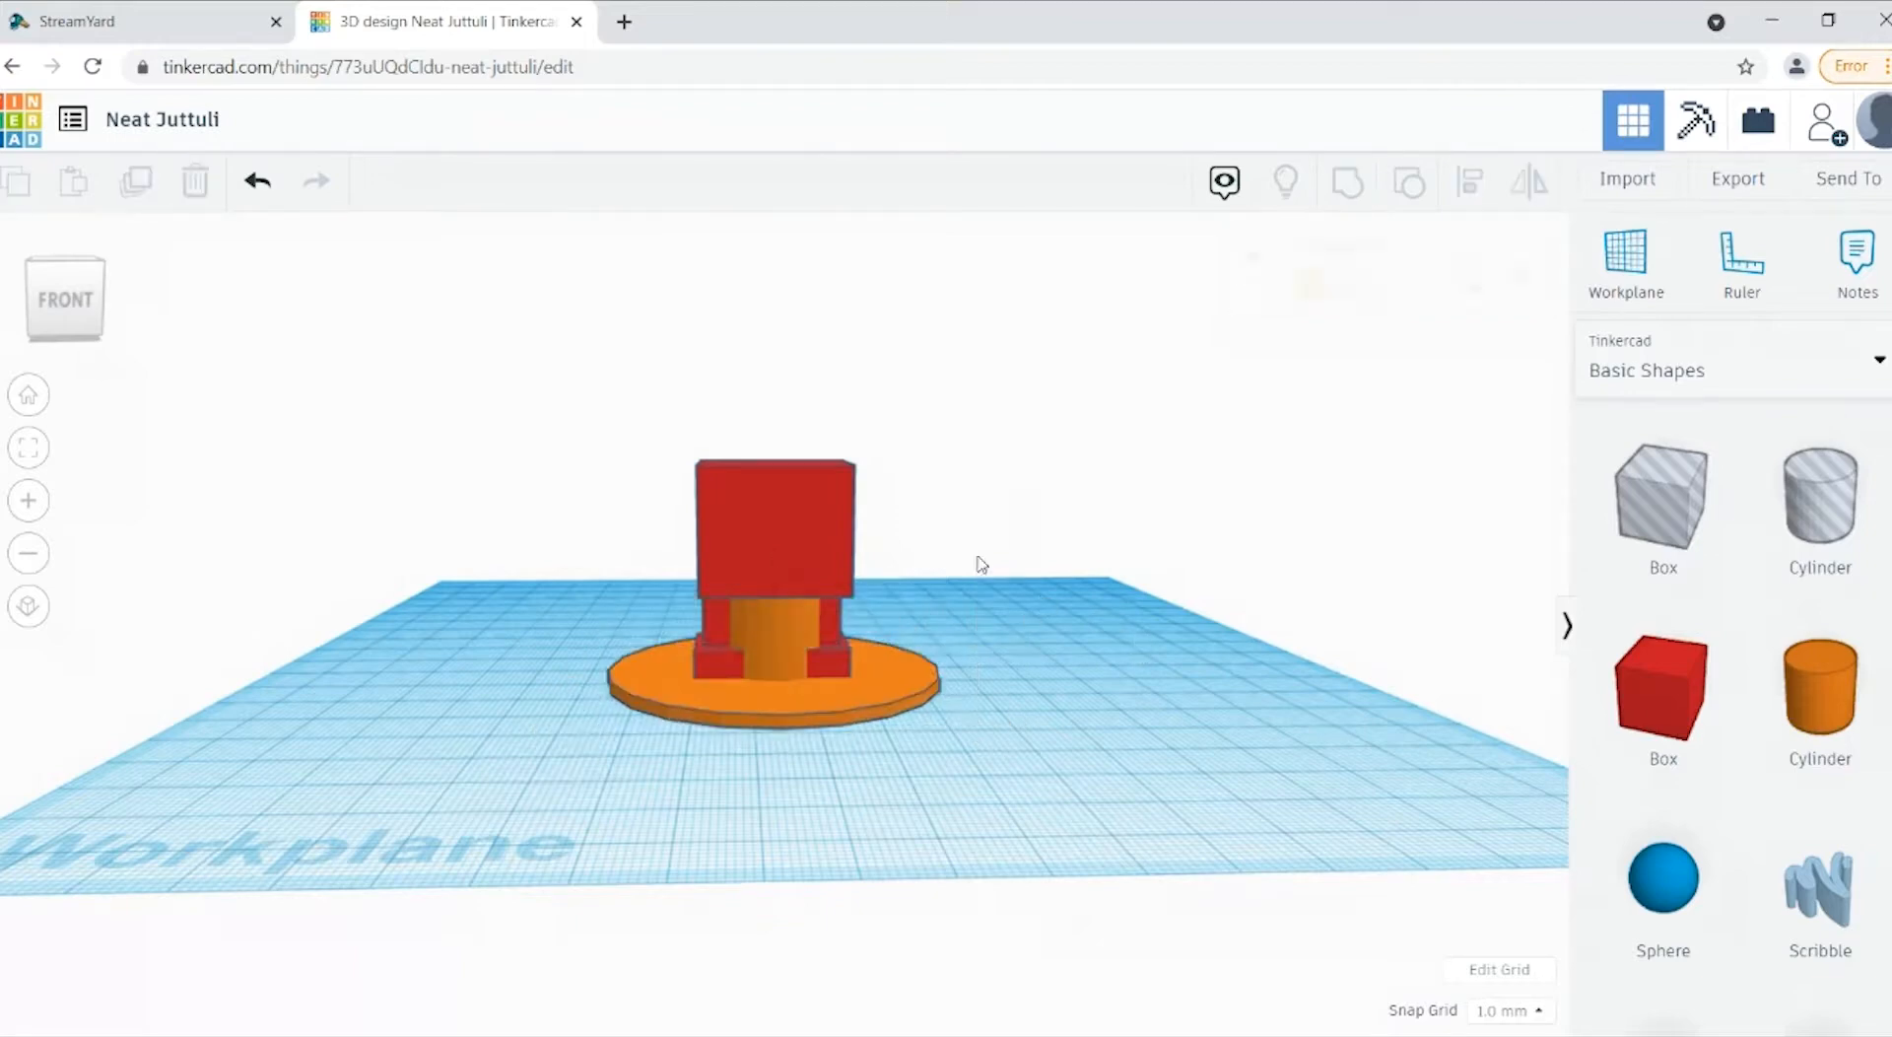
Step: Raise the cylinder straight up until it projects from the top of the red body as the head
left_click(778, 648)
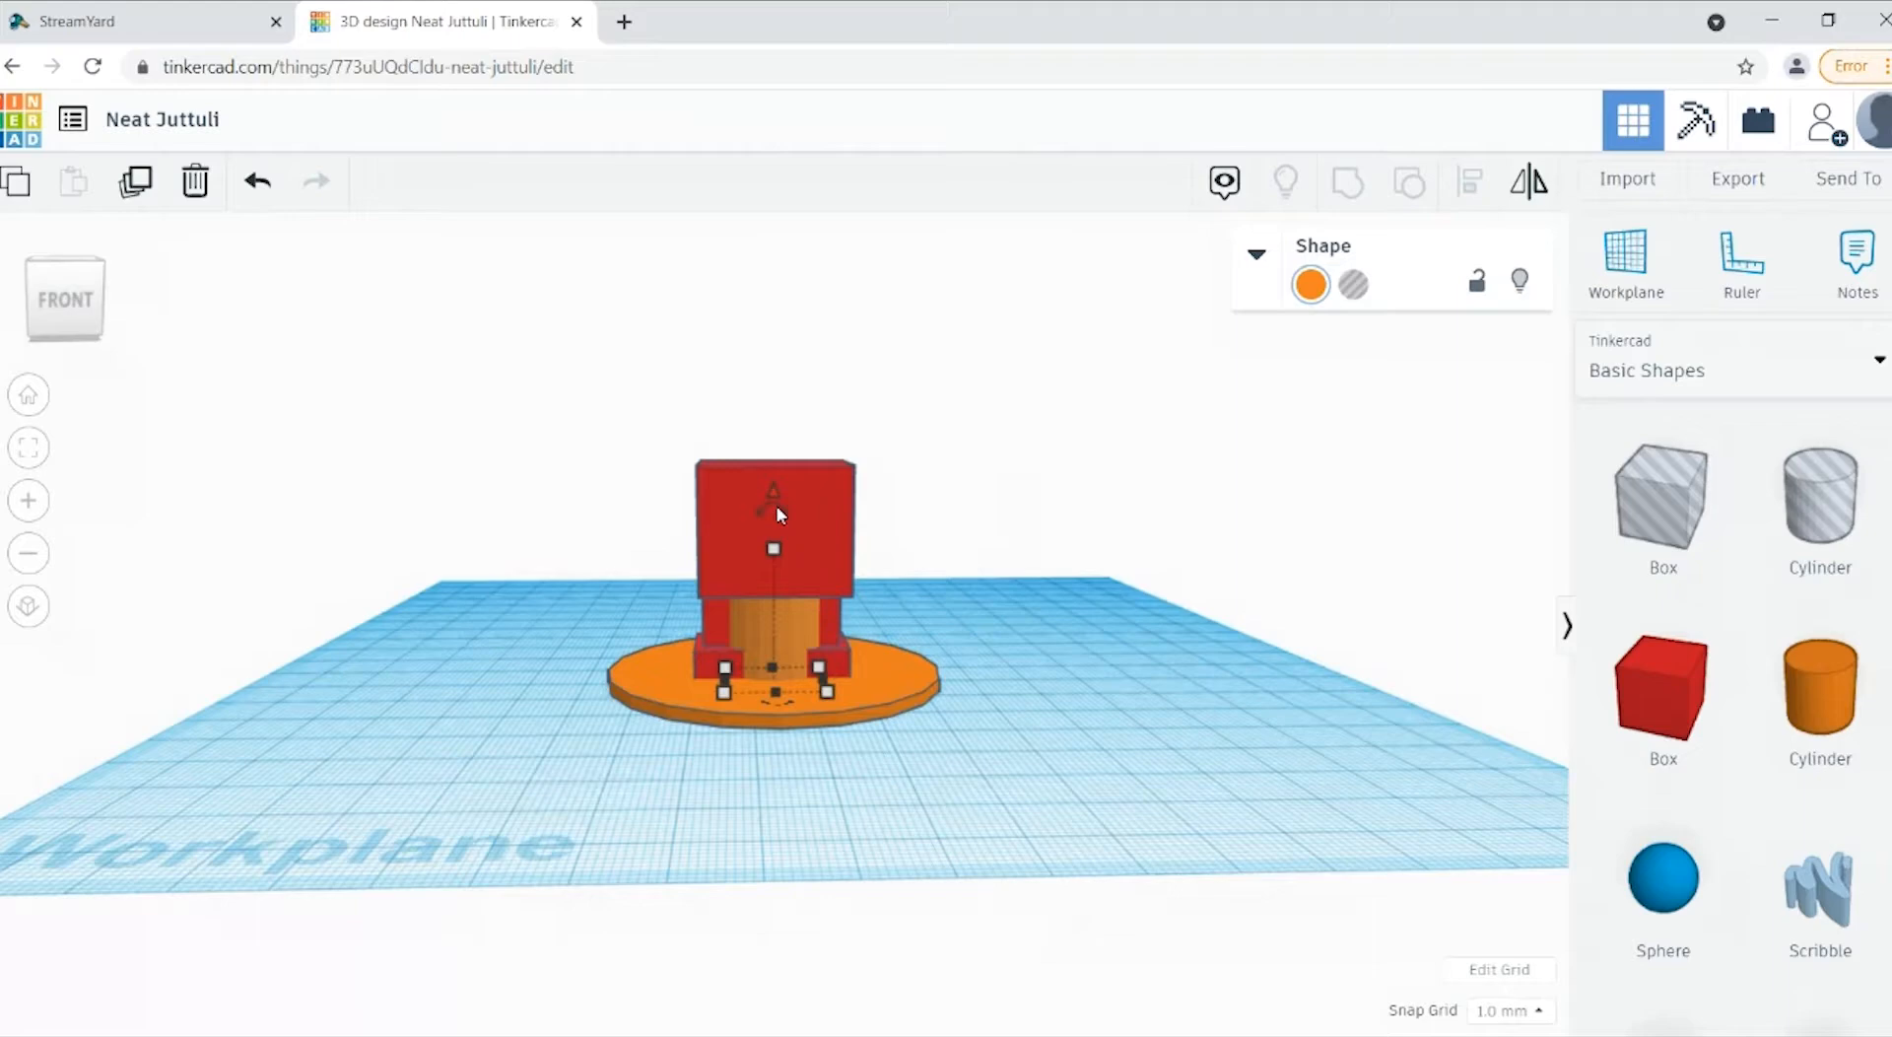
left_click_drag(777, 503, 798, 328)
left_click(1143, 528)
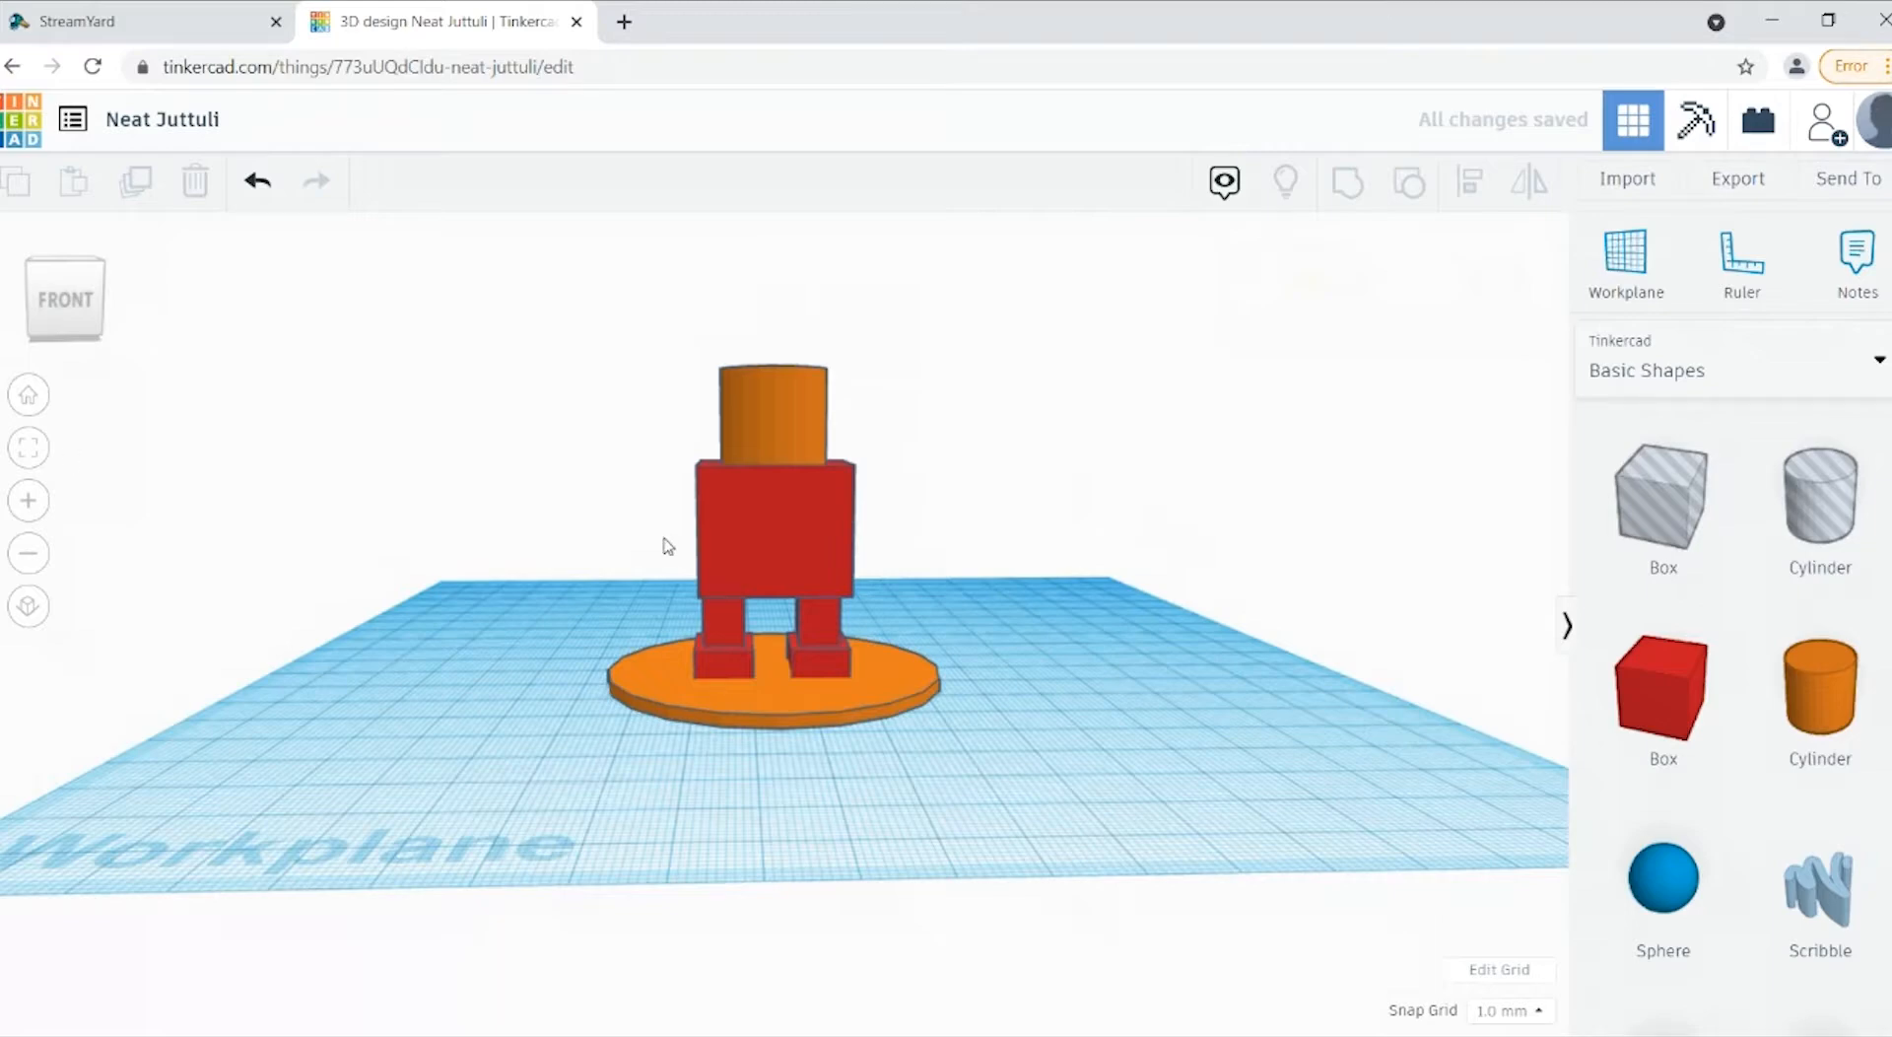
Step: Add a solid blue sphere on the workplane in front of and to the right of the disc
mouse_move(63, 333)
left_mouse_down()
mouse_move(97, 328)
mouse_move(73, 345)
mouse_move(53, 329)
left_mouse_up()
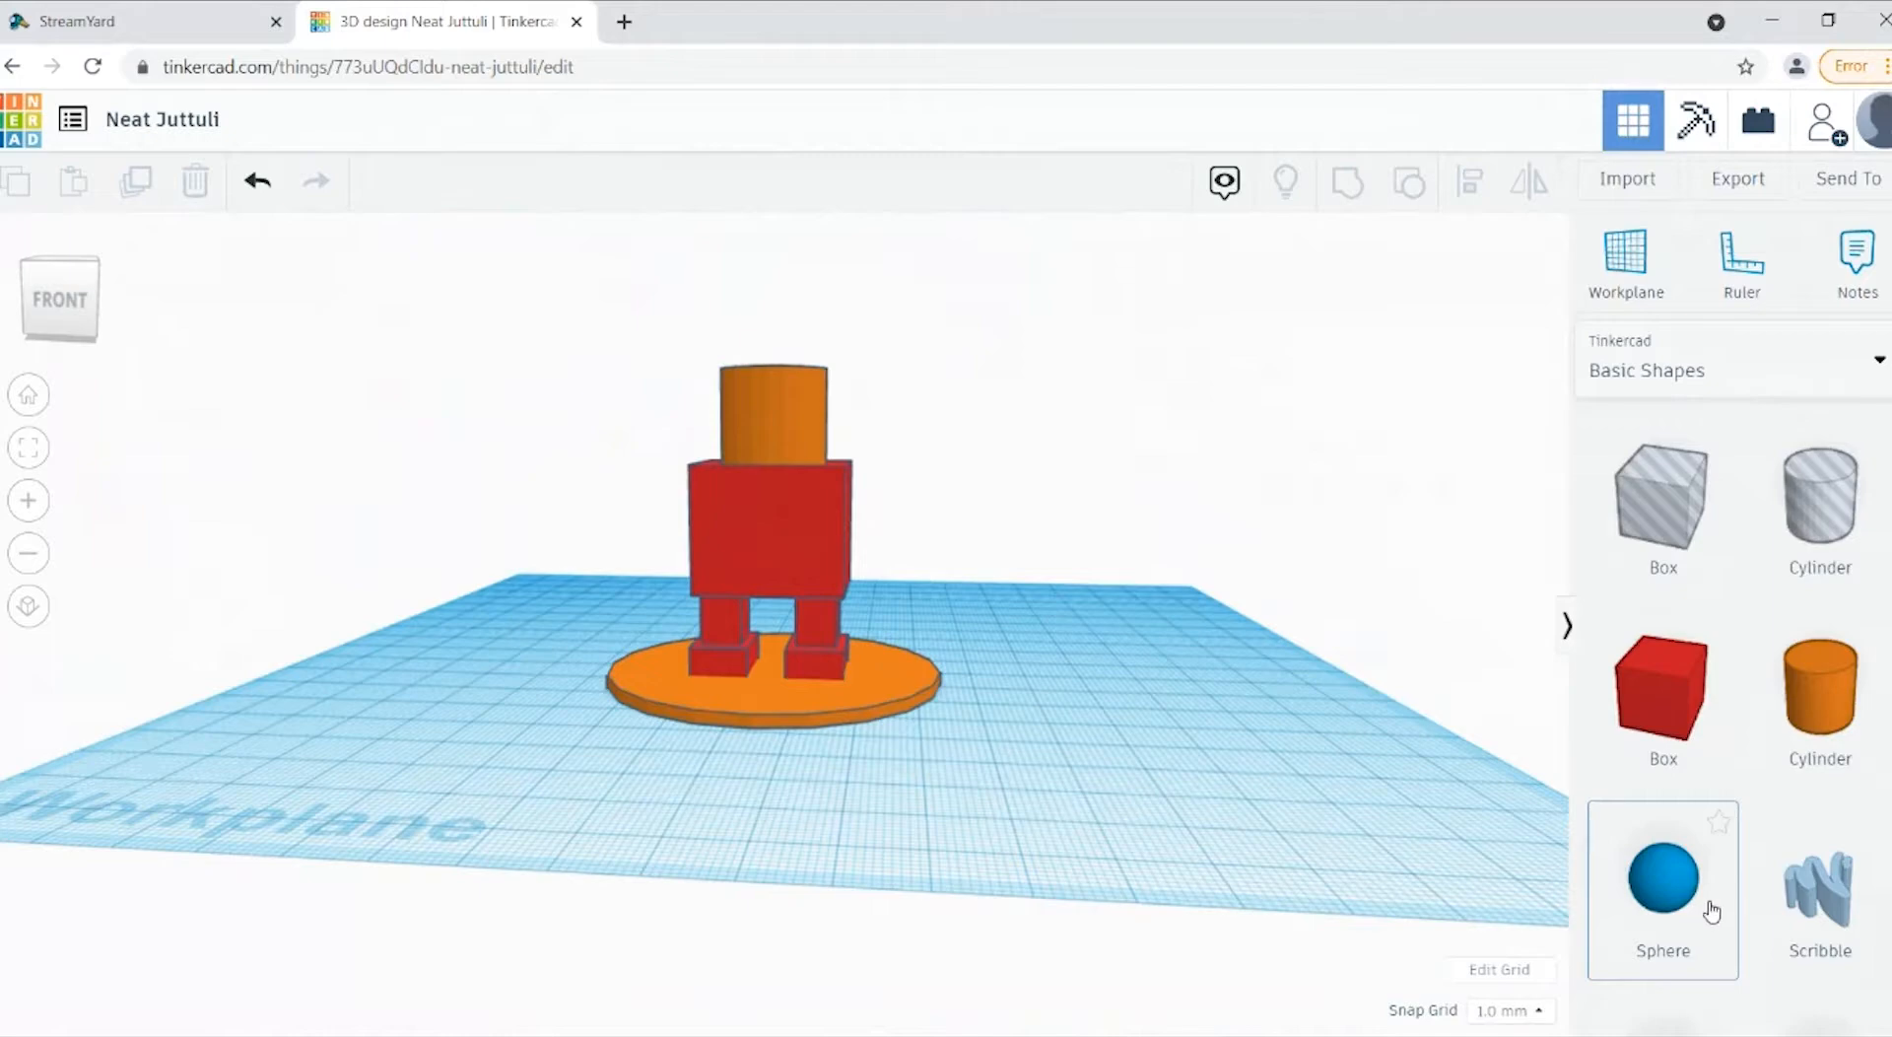
left_click_drag(1711, 912, 1180, 798)
left_click(61, 298)
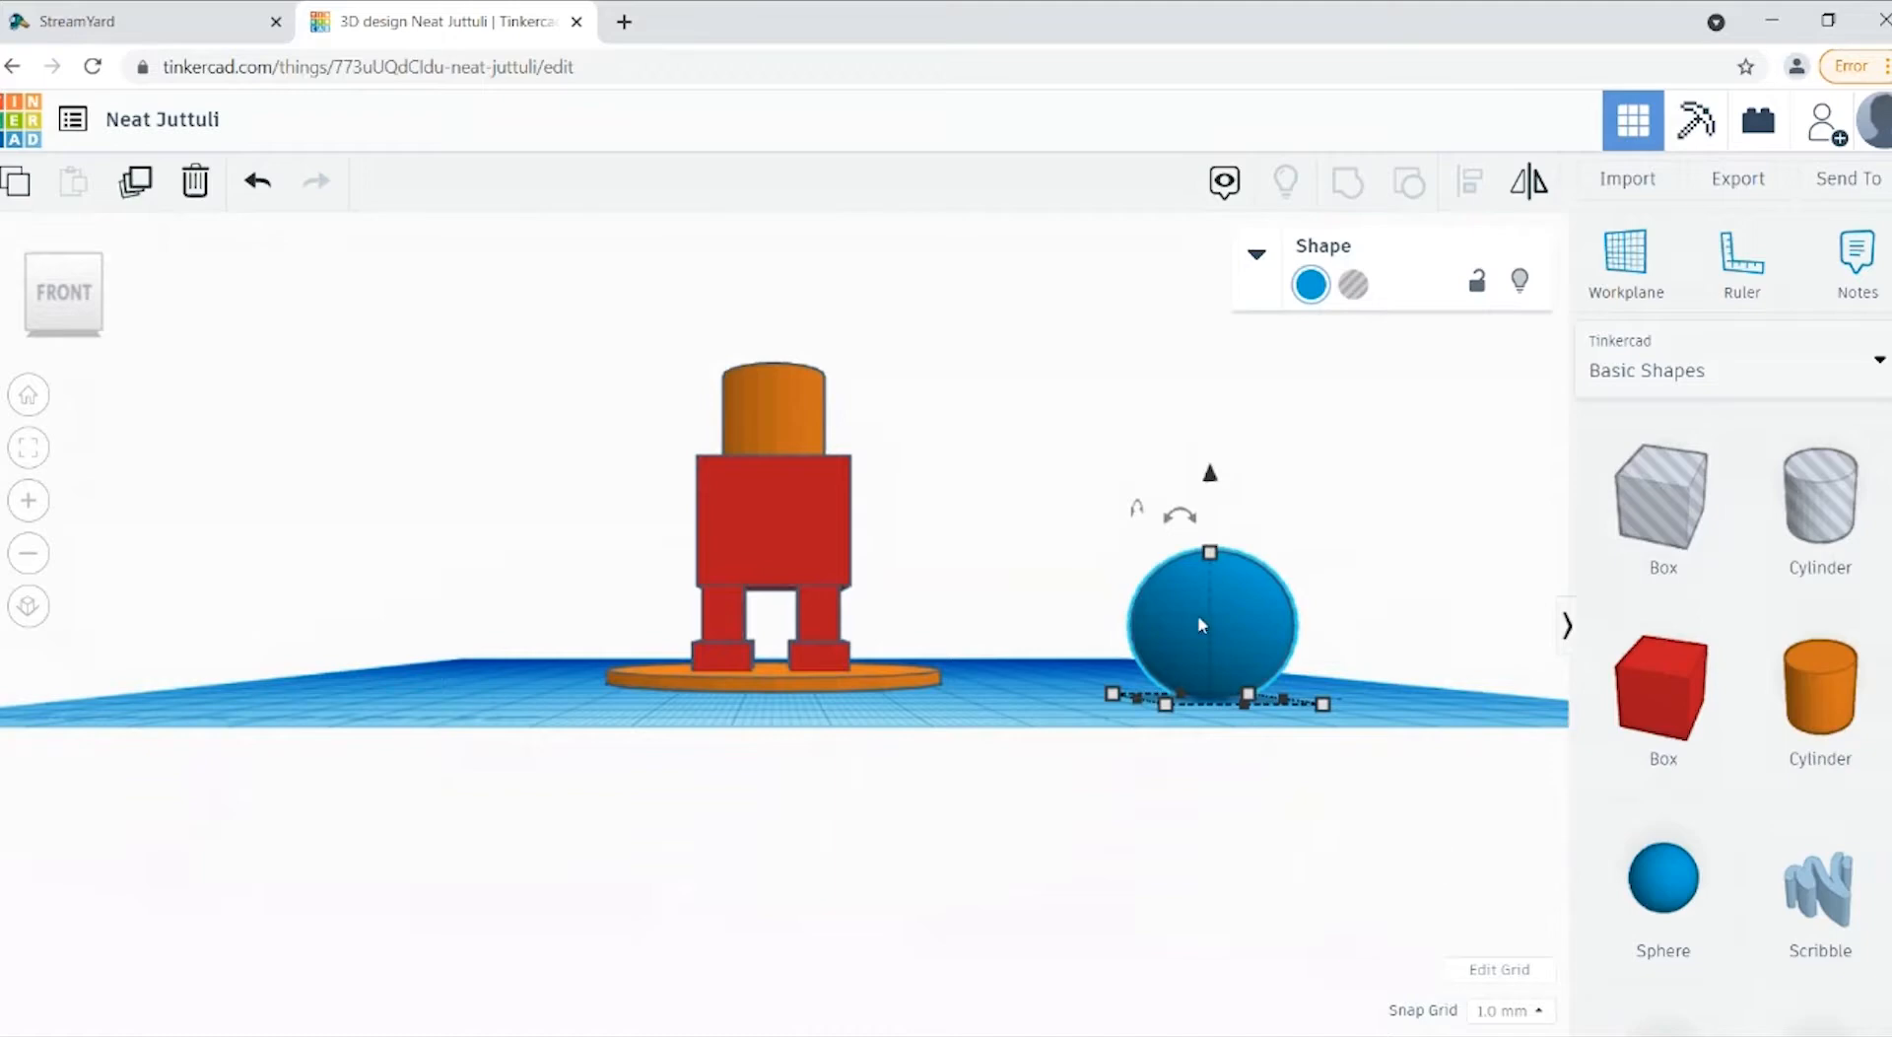
left_click_drag(67, 288, 63, 321)
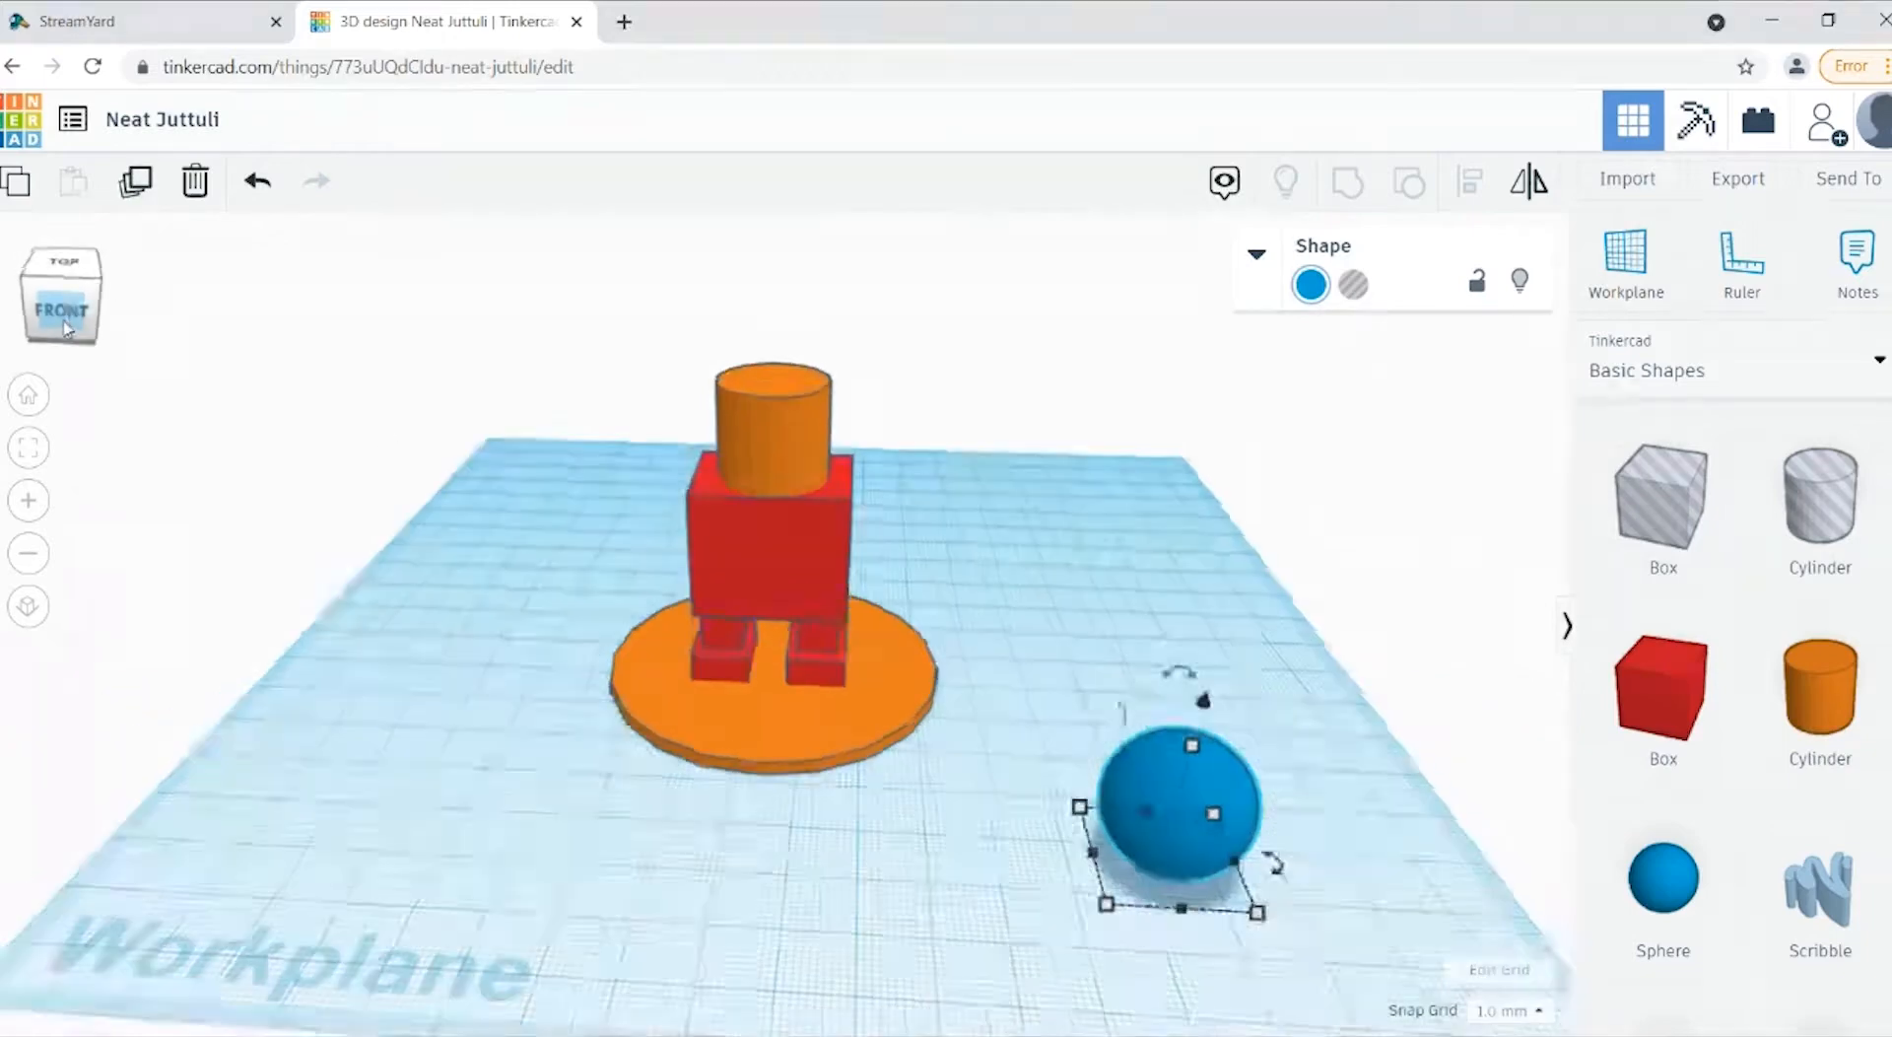
Step: Resize the blue sphere to 2 mm in length, width and height
mouse_move(1092, 789)
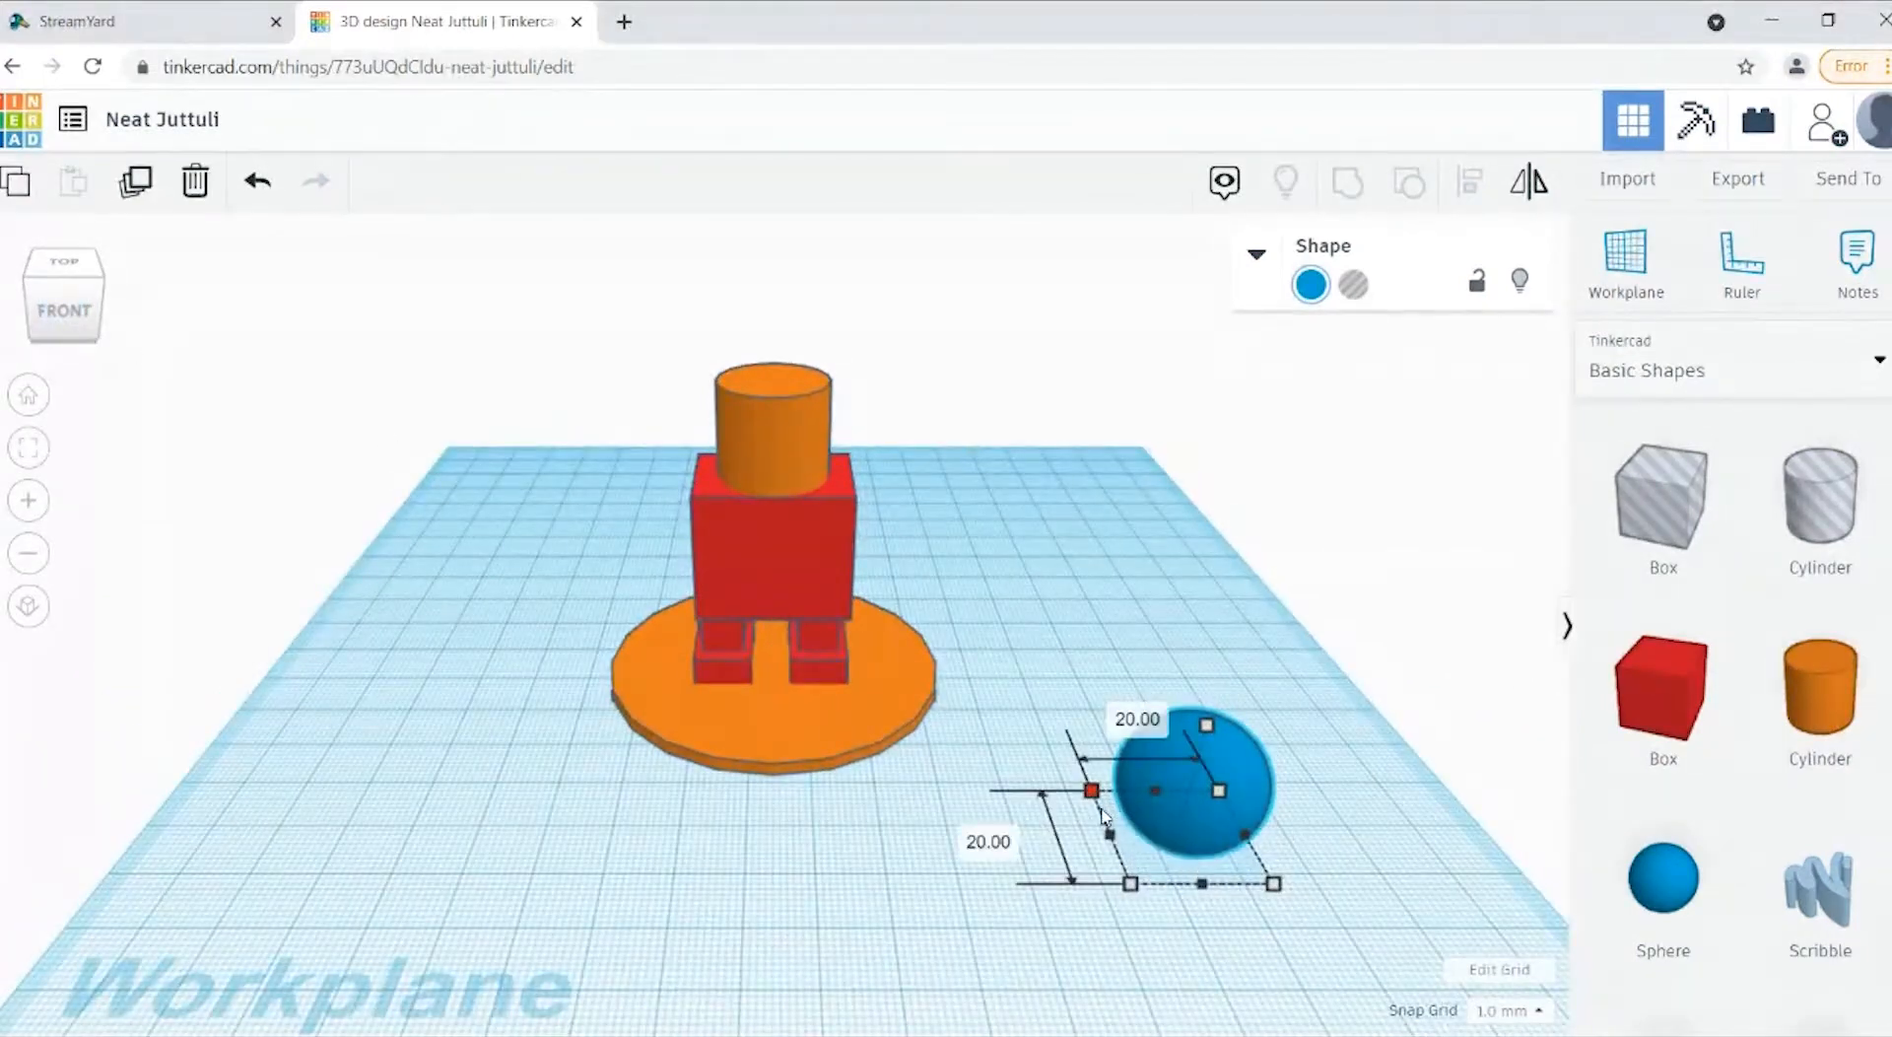
left_click(984, 838)
type("2")
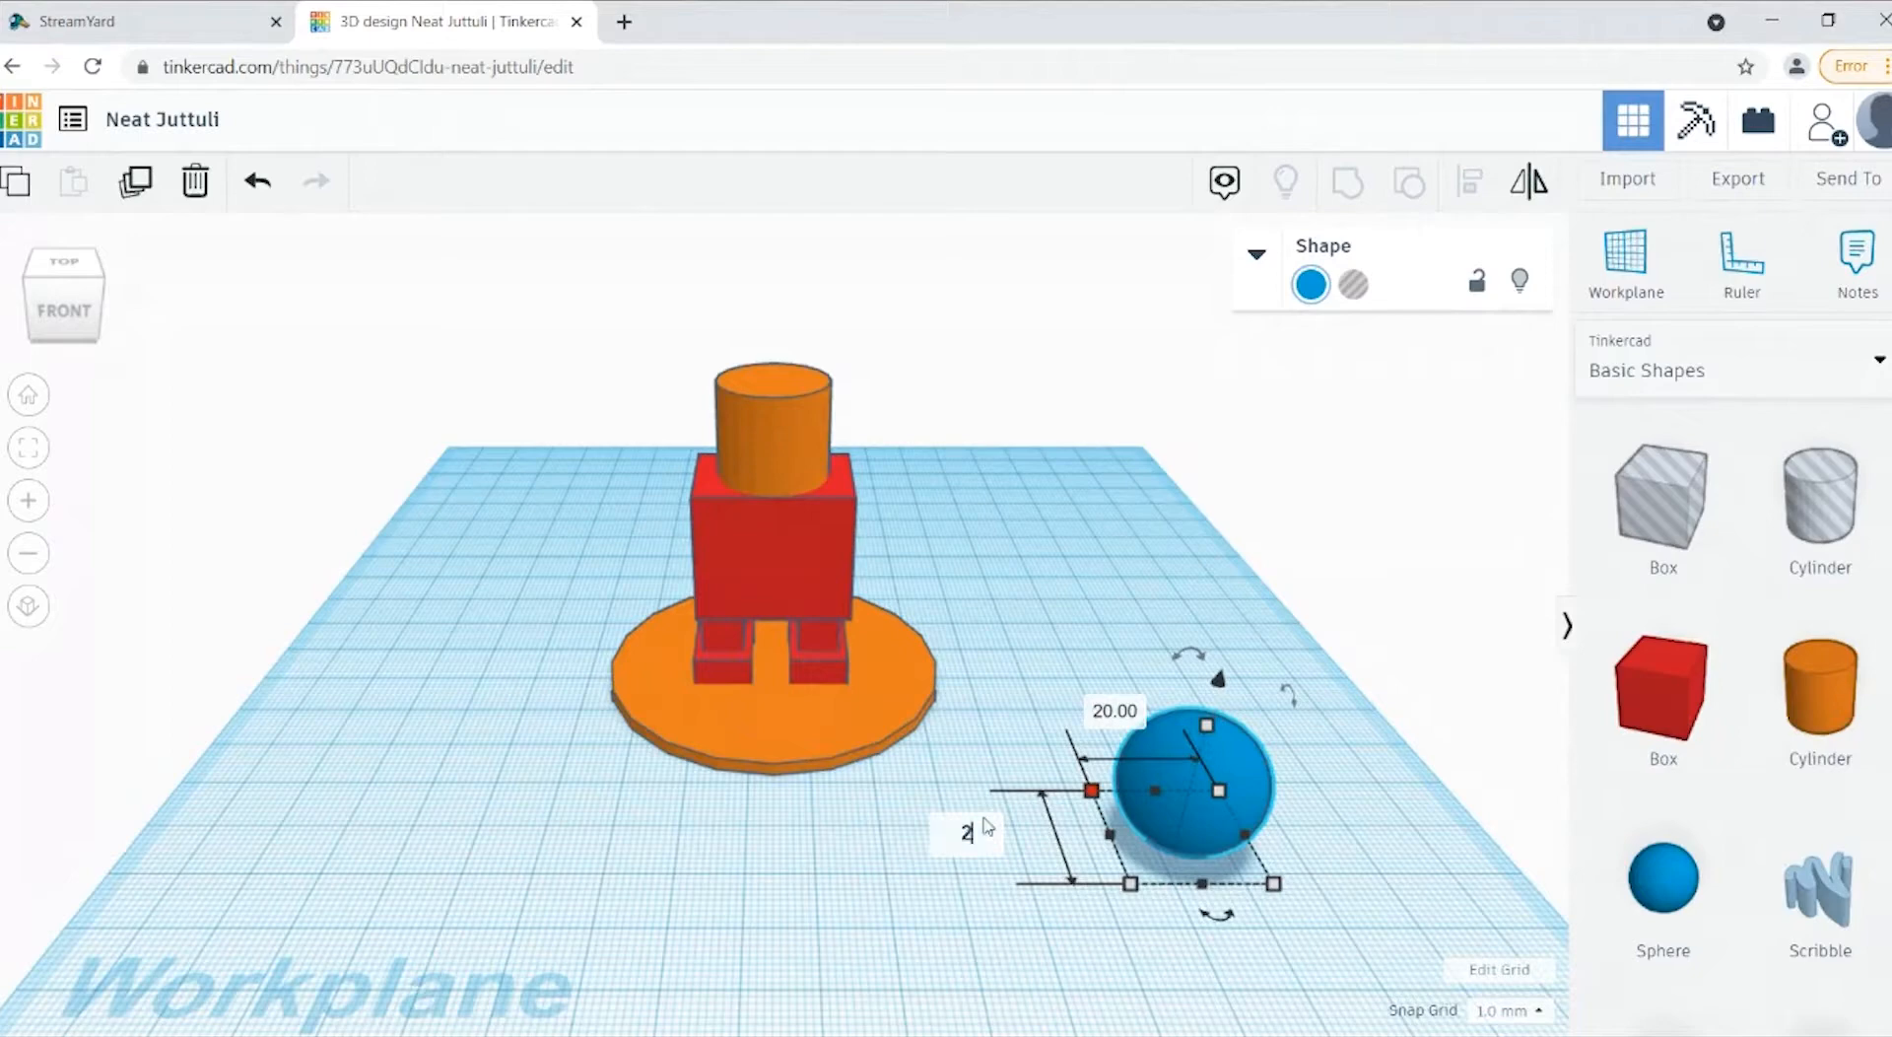
key("Return")
left_click(1164, 794)
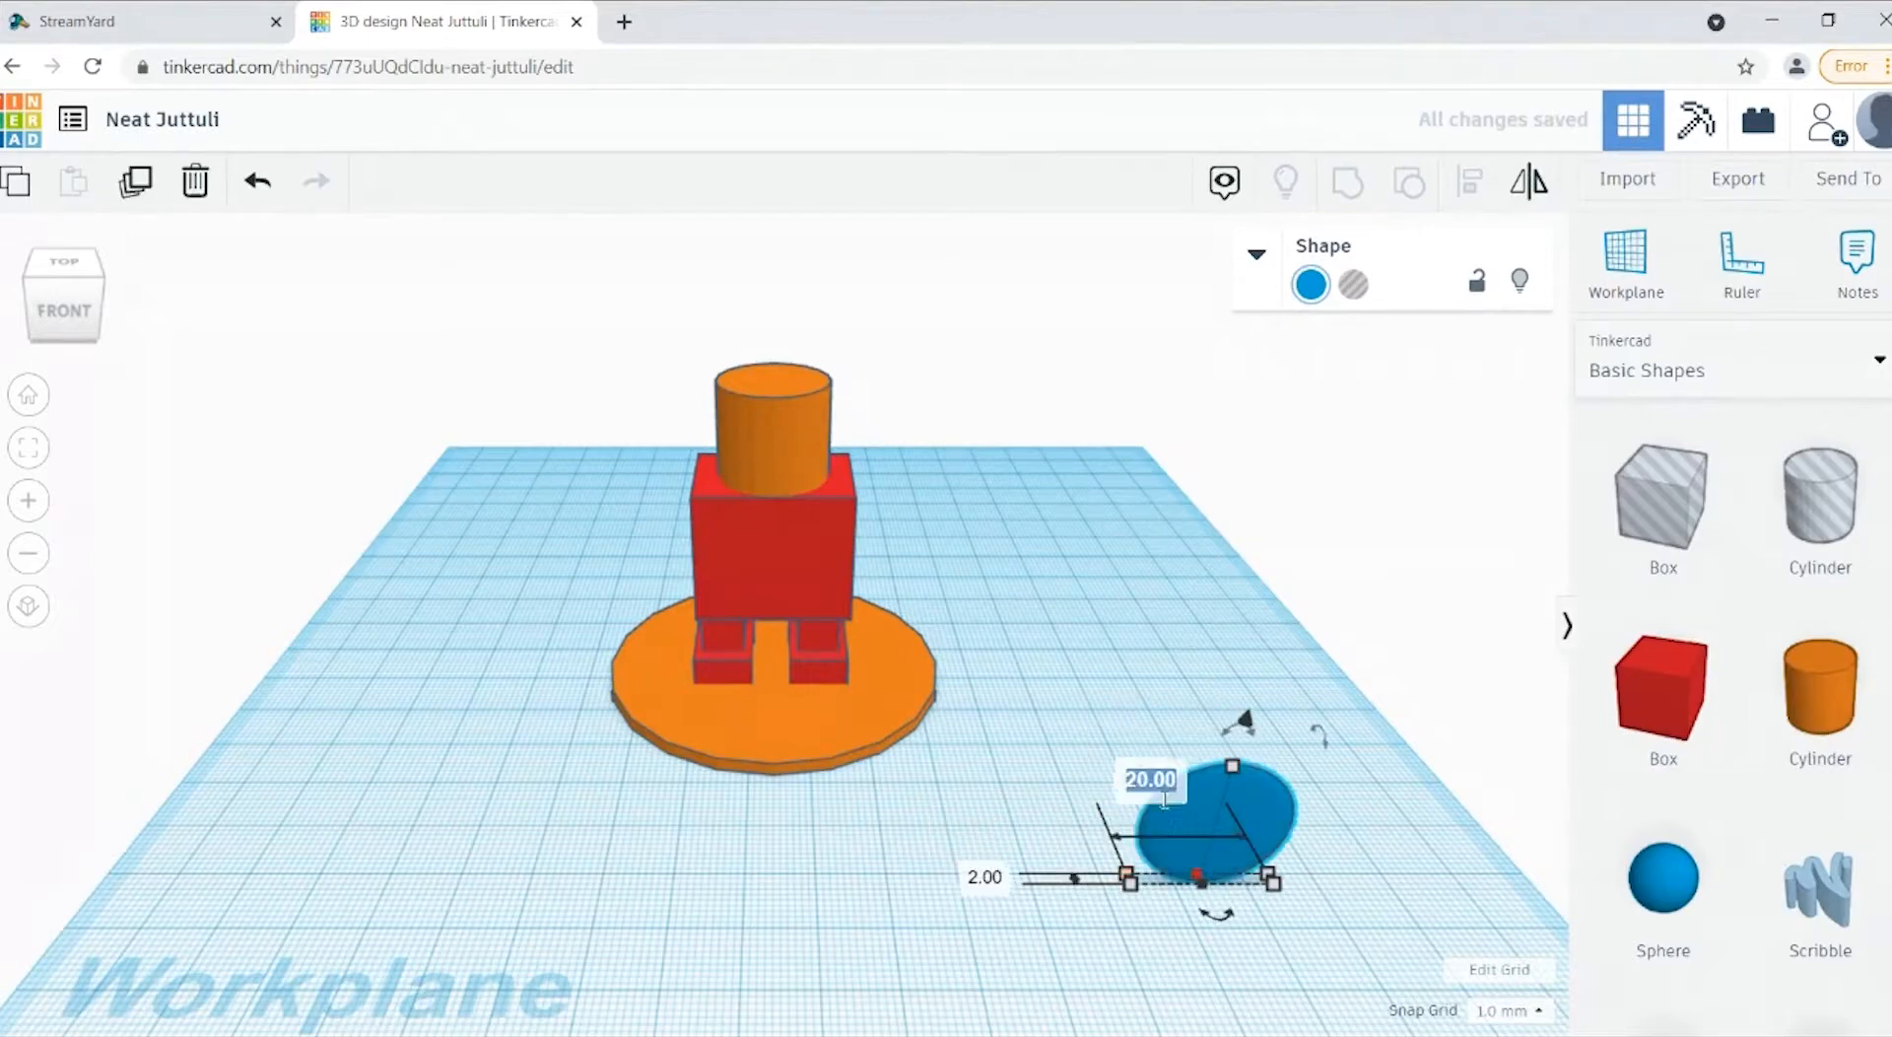
type("2")
key("Return")
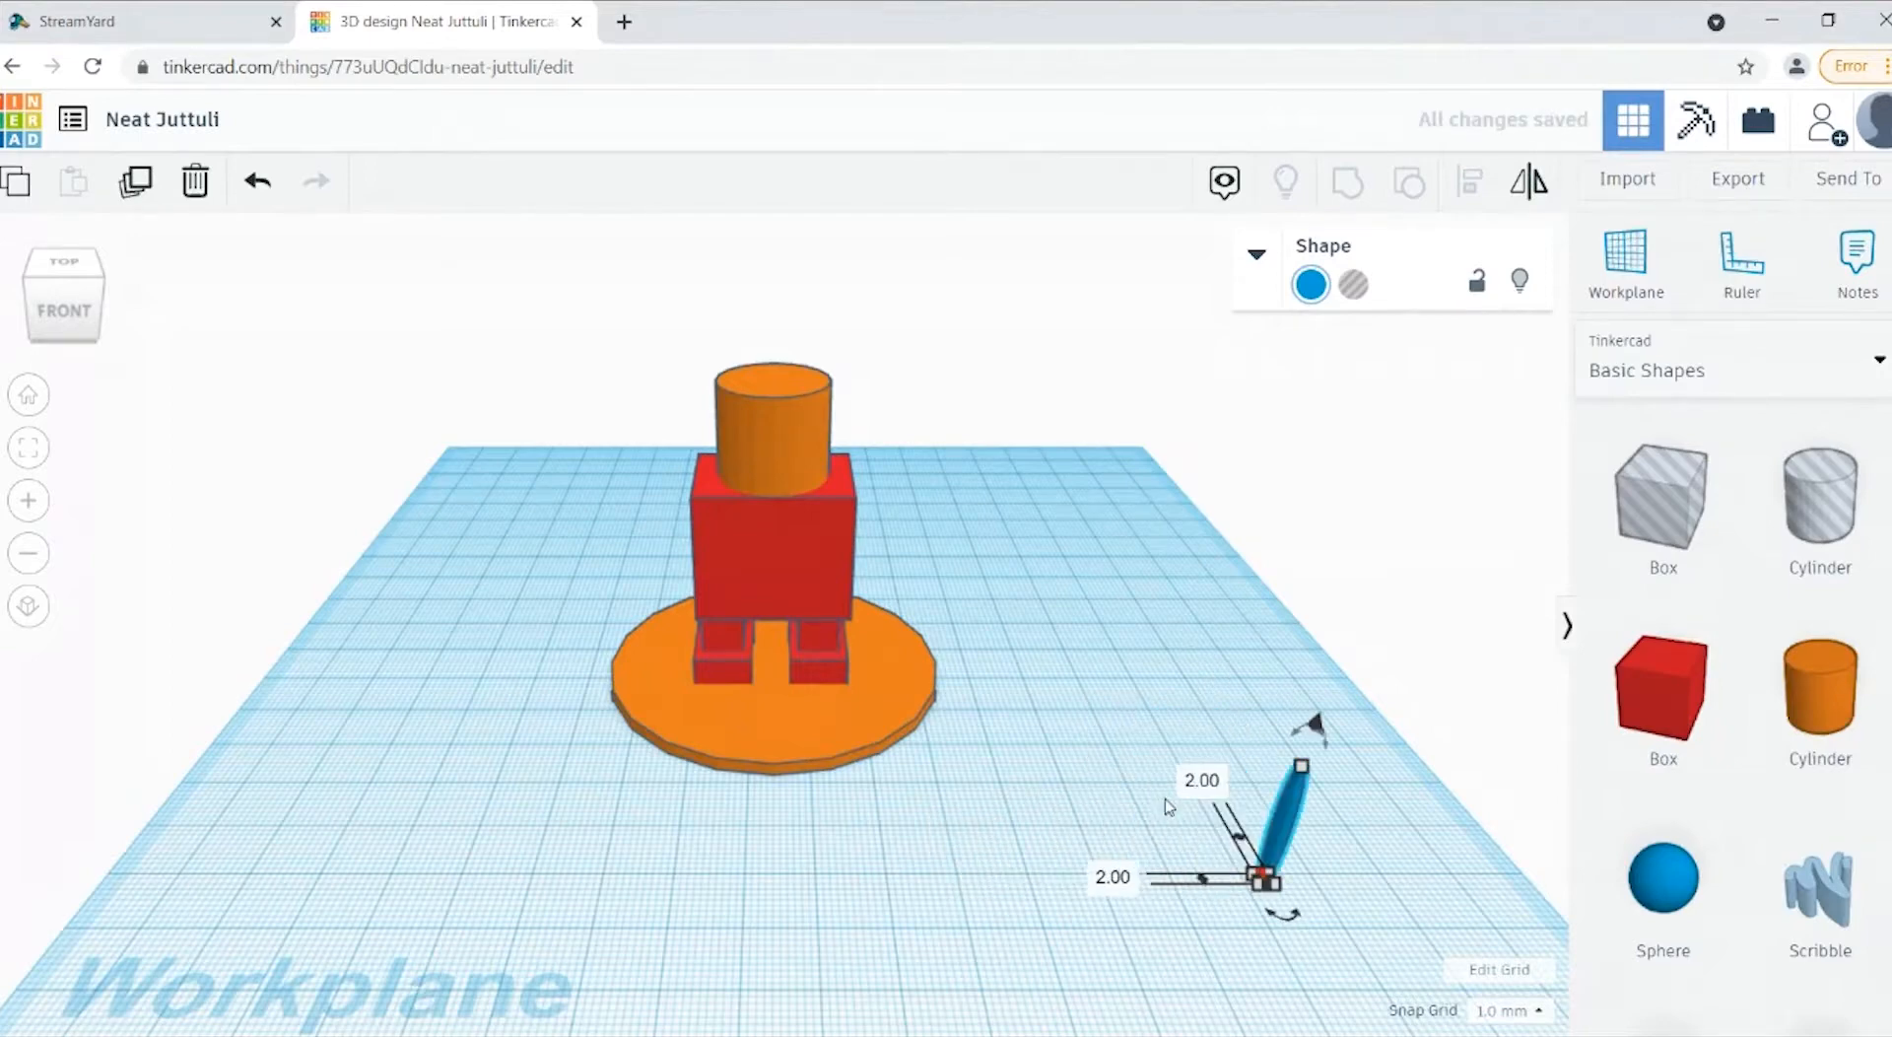
mouse_move(1303, 784)
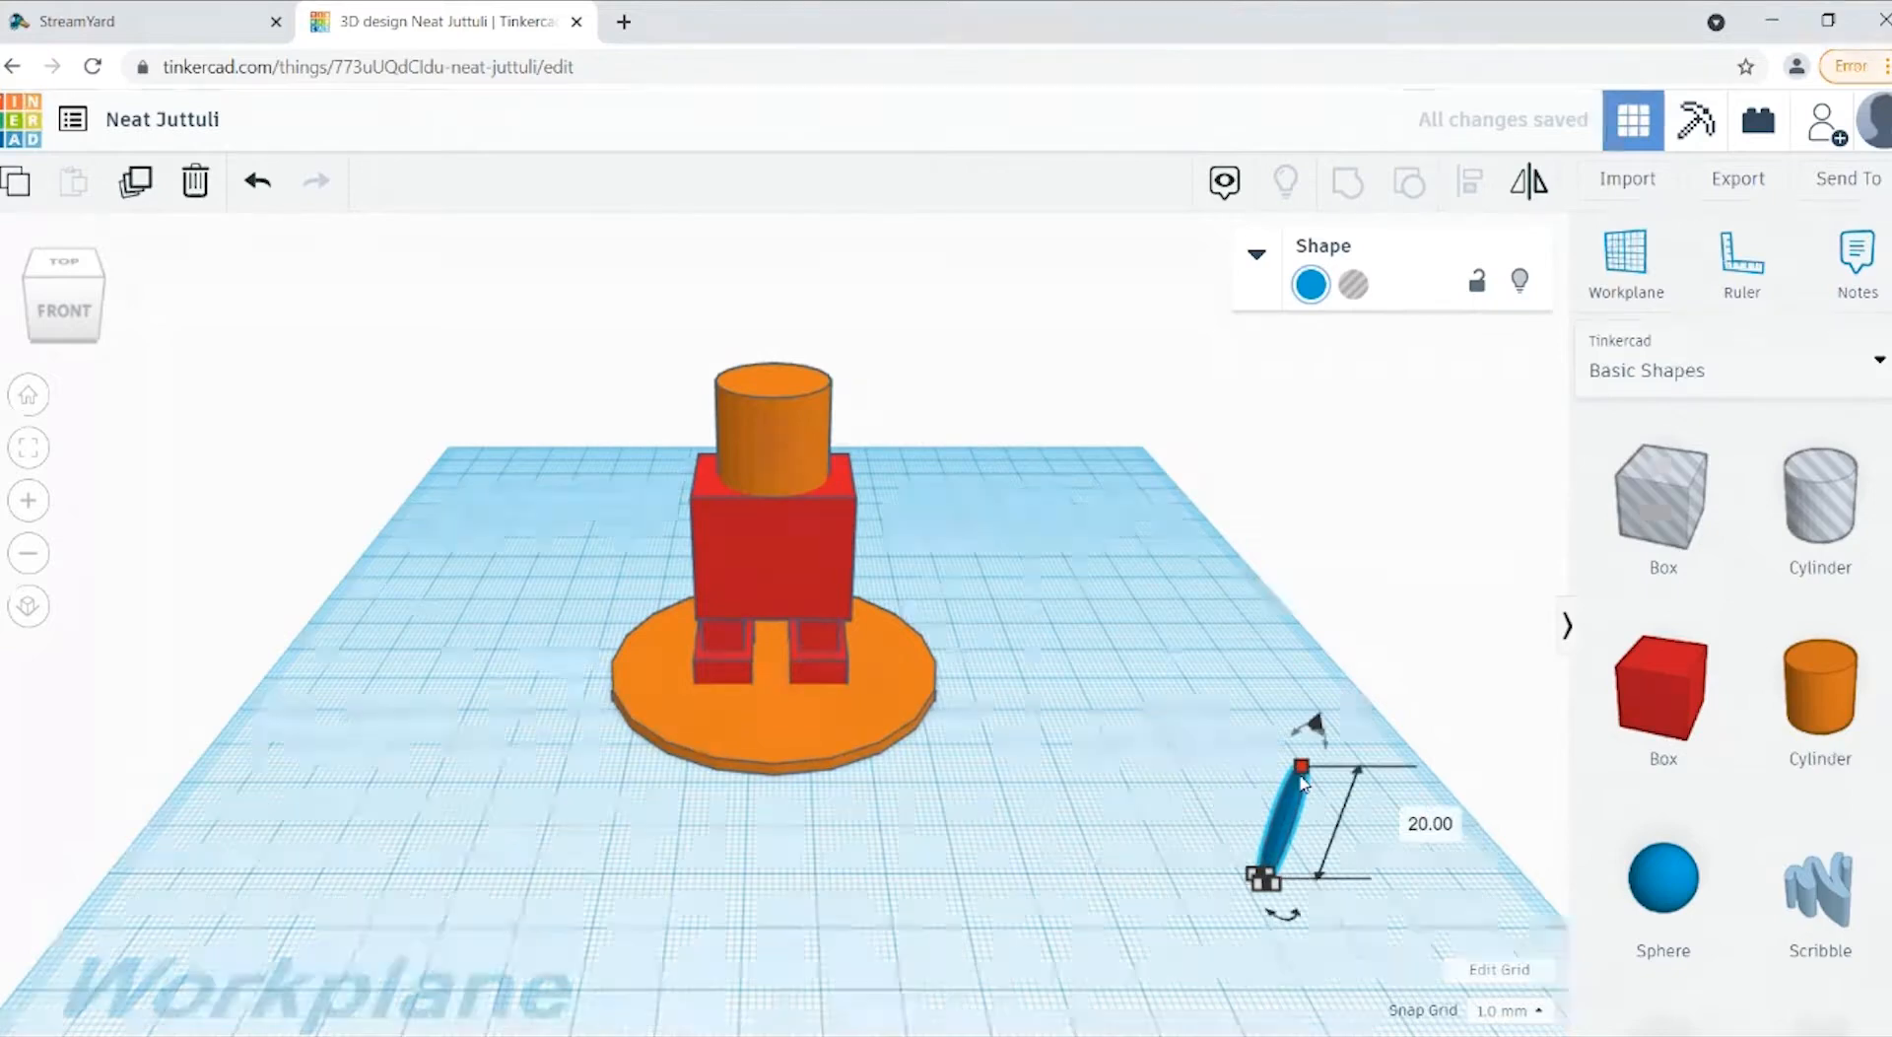
left_click(1426, 836)
type("2")
key("Return")
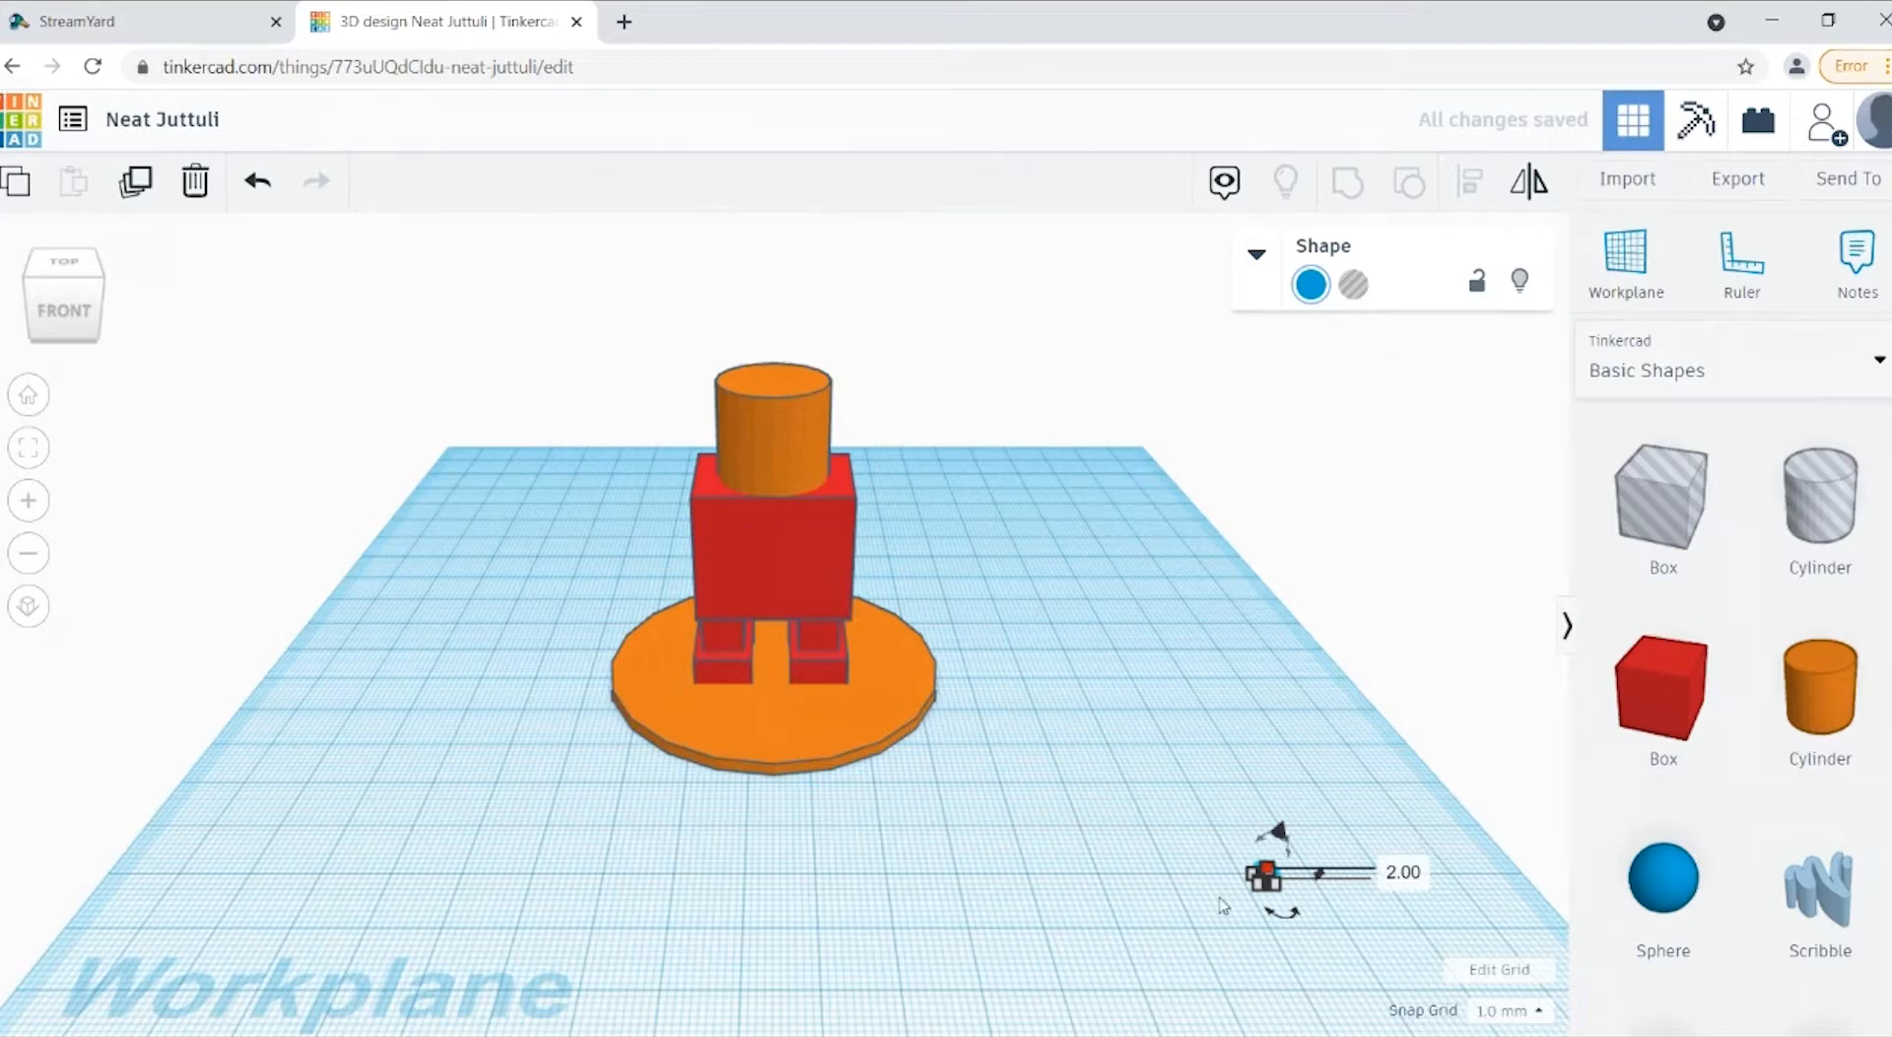
Step: Try to move the small blue sphere freehand towards the disc, and undo the move
left_click(65, 325)
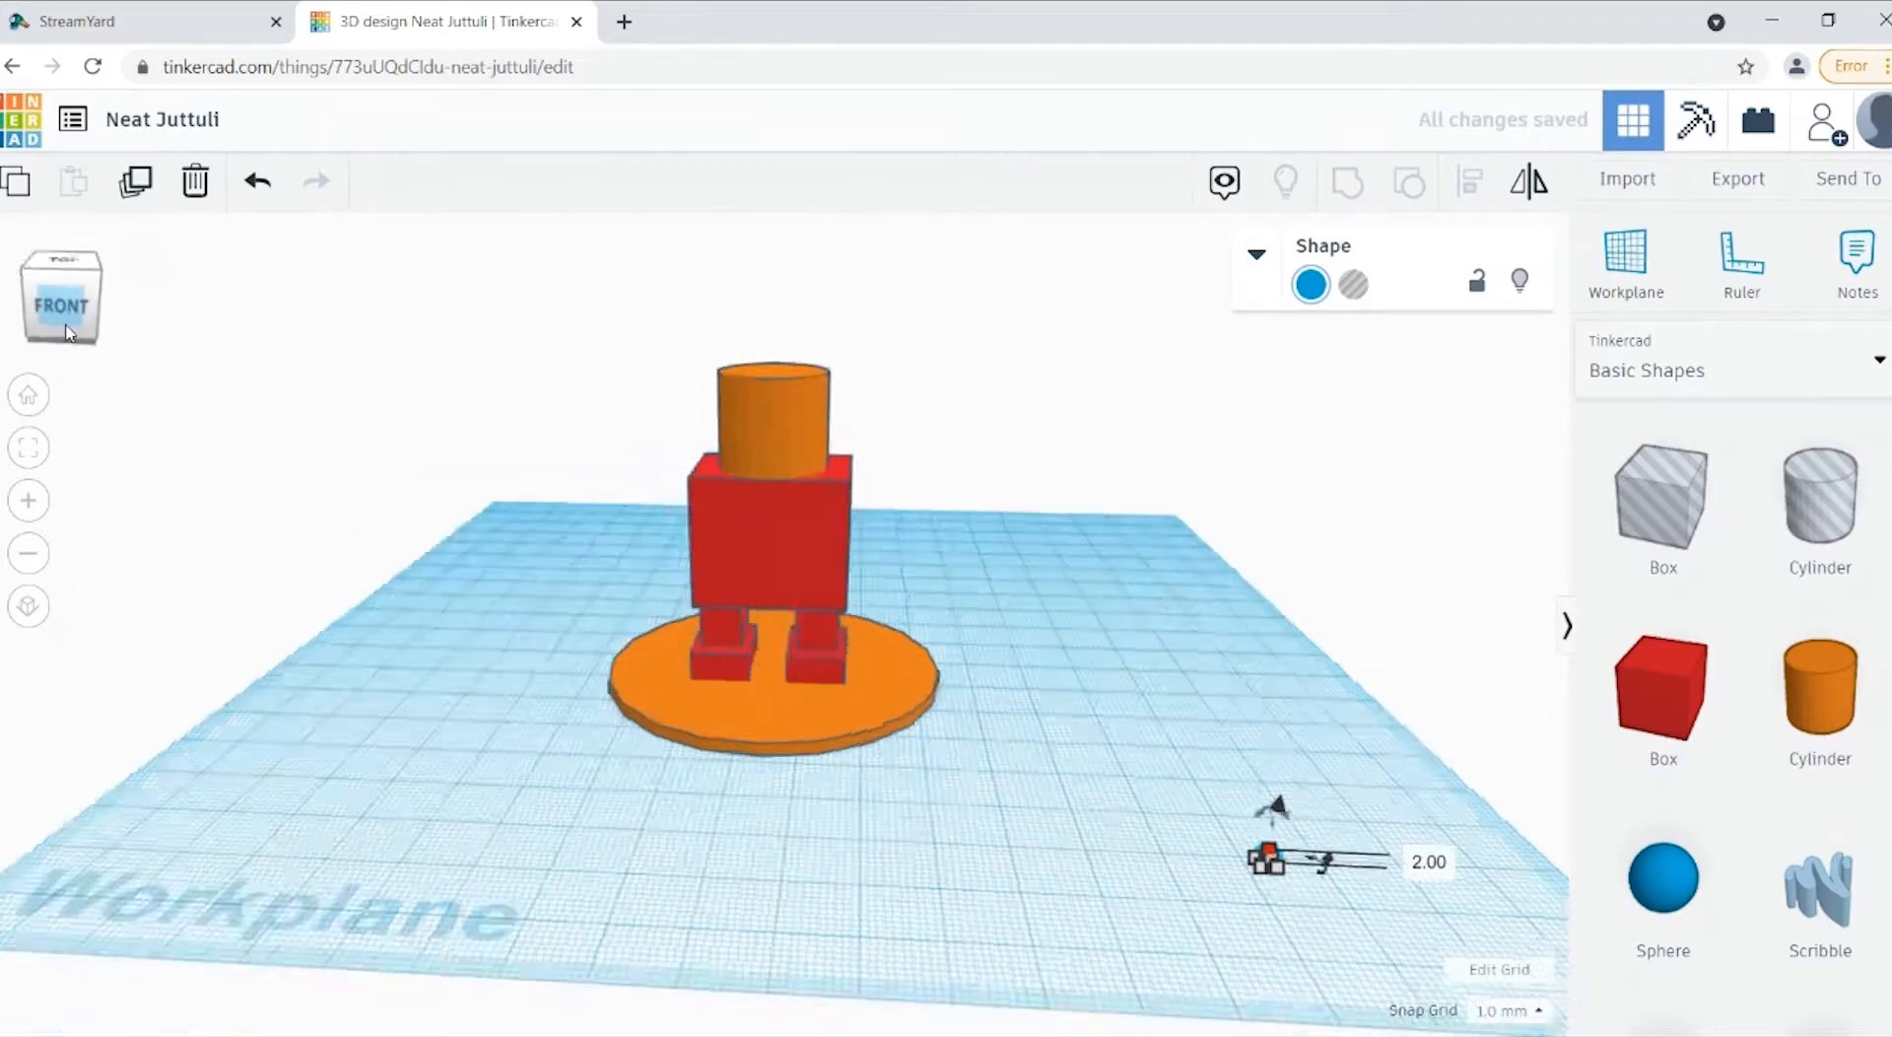
left_click(883, 815)
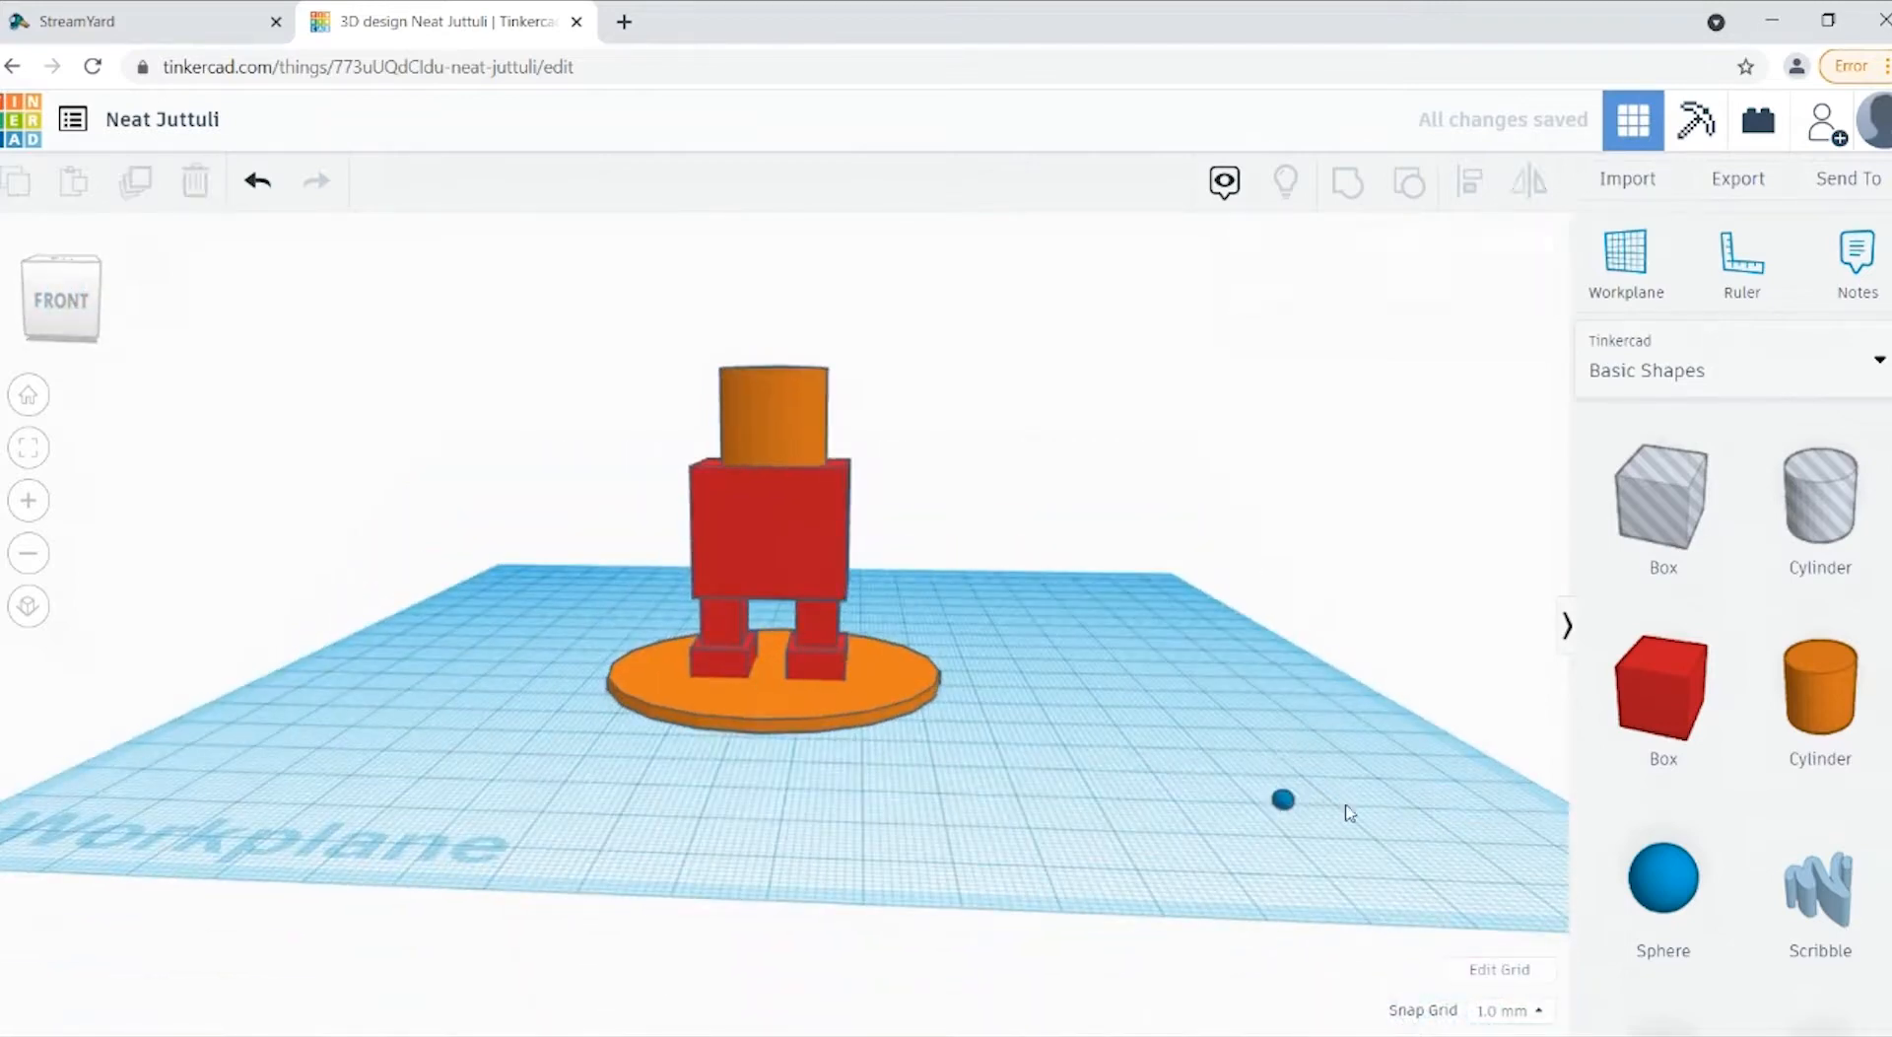
left_click(1289, 808)
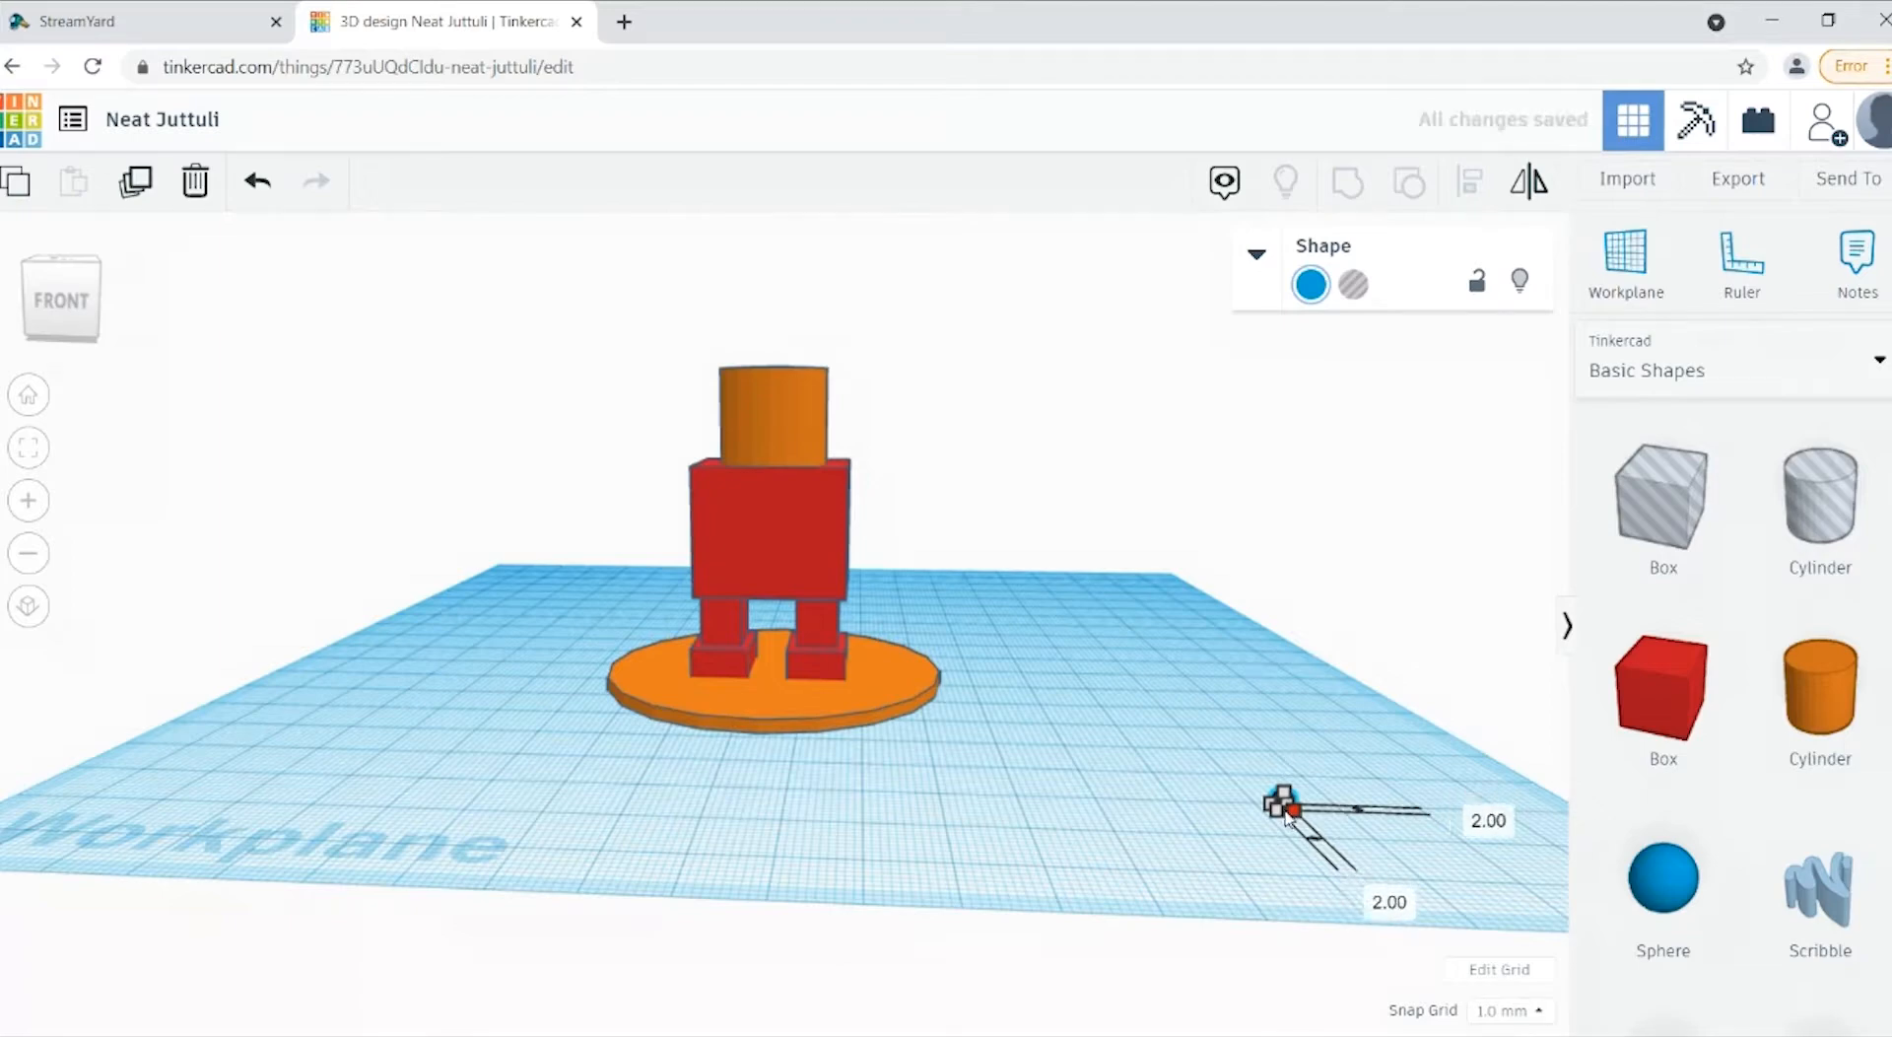
left_click_drag(1286, 810, 1025, 754)
key("ctrl+z")
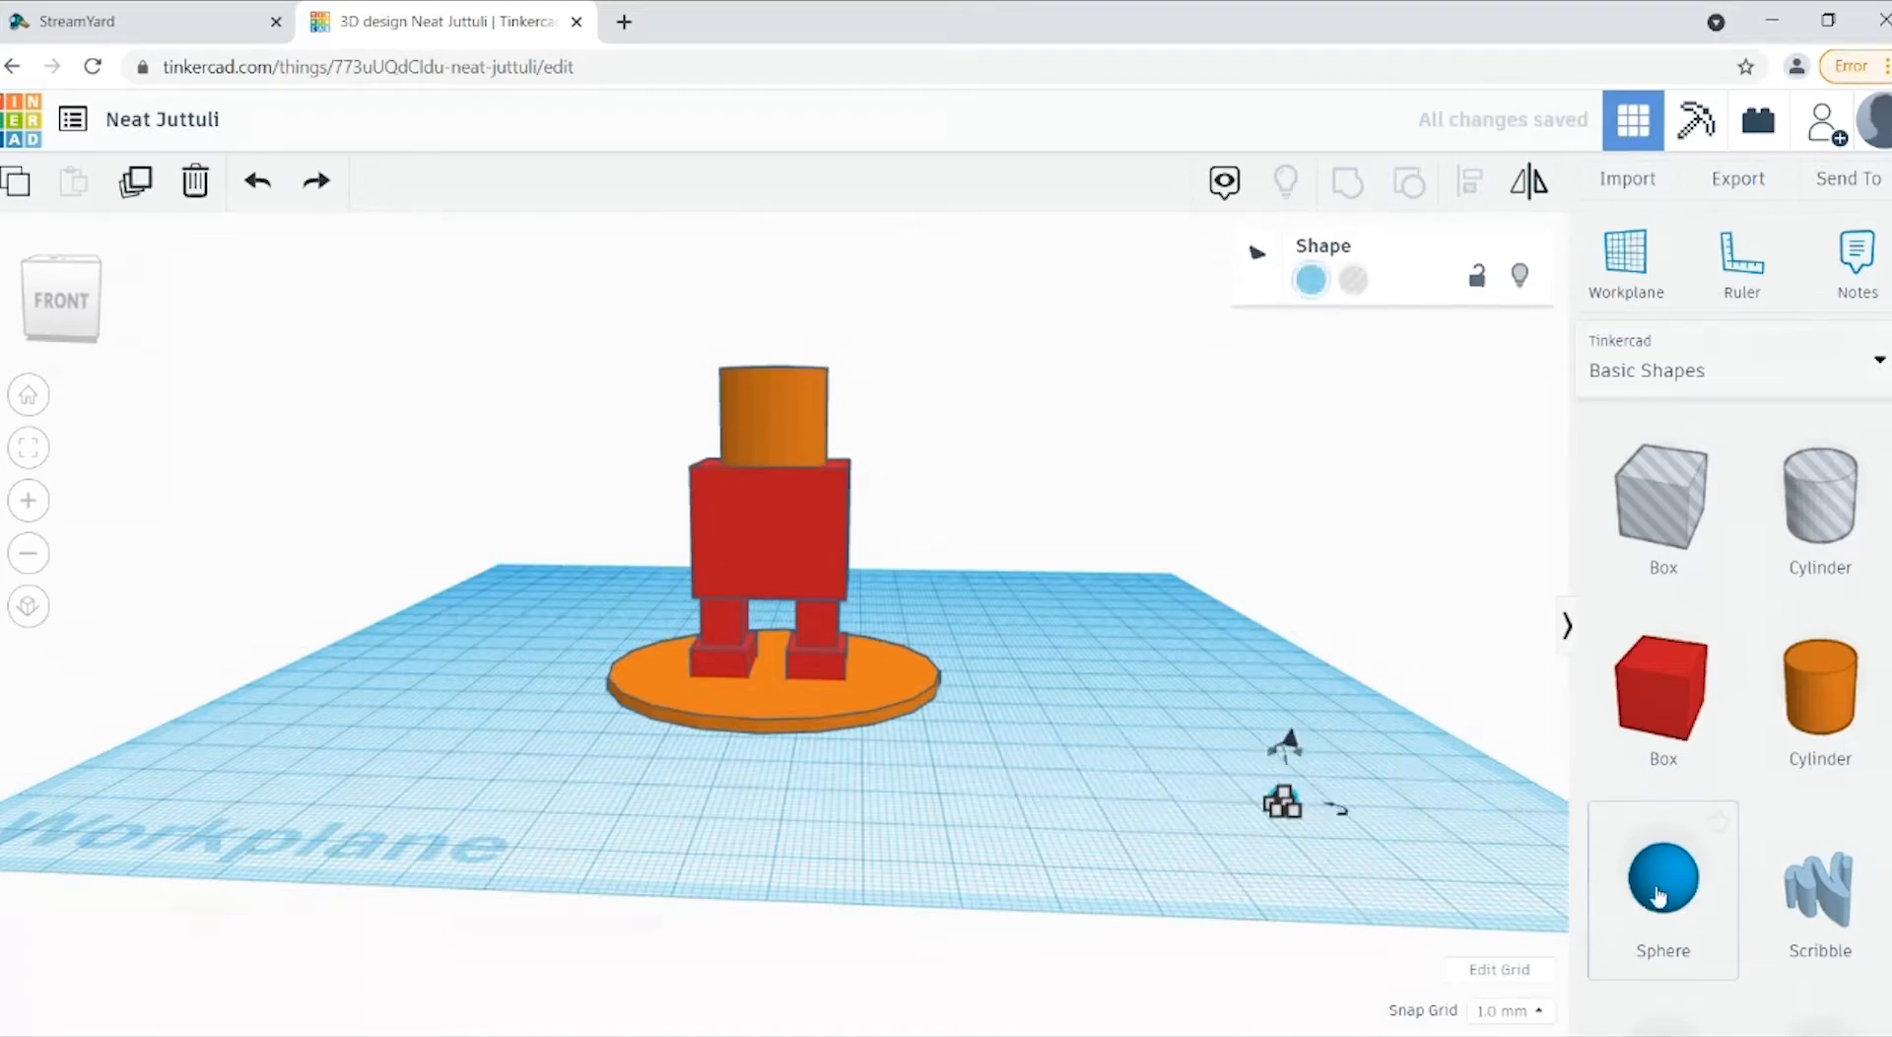
Step: Move the small sphere across the workplane in grid steps until it sits just in front of the disc, near its centre line
key("Left")
key("Left")
key("Left")
key("Left")
key("Left")
key("Left")
key("Left")
key("Left")
key("Left")
key("Left")
key("Left")
key("Left")
key("Left")
key("Left")
key("Left")
key("Left")
key("Left")
key("Left")
key("Left")
key("Left")
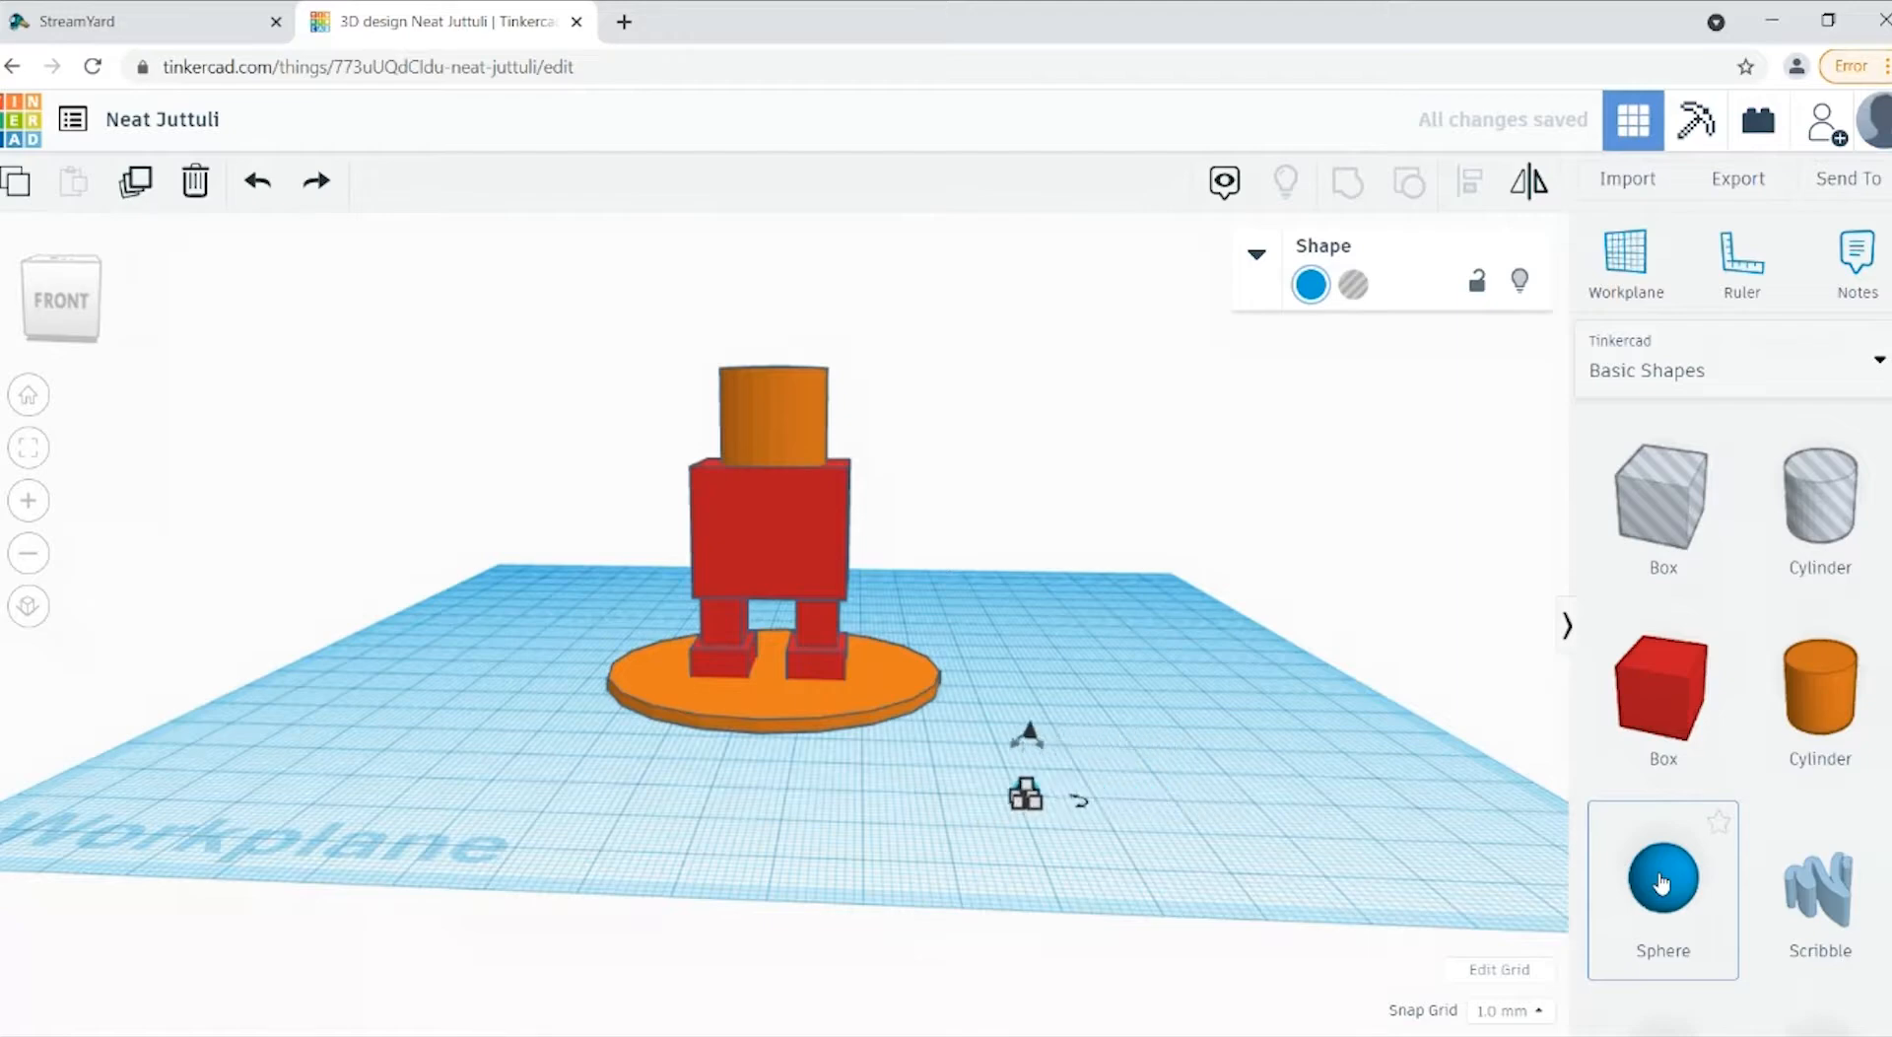
key("Up")
key("Up")
key("Up")
key("Up")
key("Up")
key("Up")
key("Up")
key("Up")
key("Up")
key("Up")
key("Up")
key("Up")
key("Up")
key("Up")
key("Up")
key("Up")
key("Up")
key("Up")
key("Up")
key("Up")
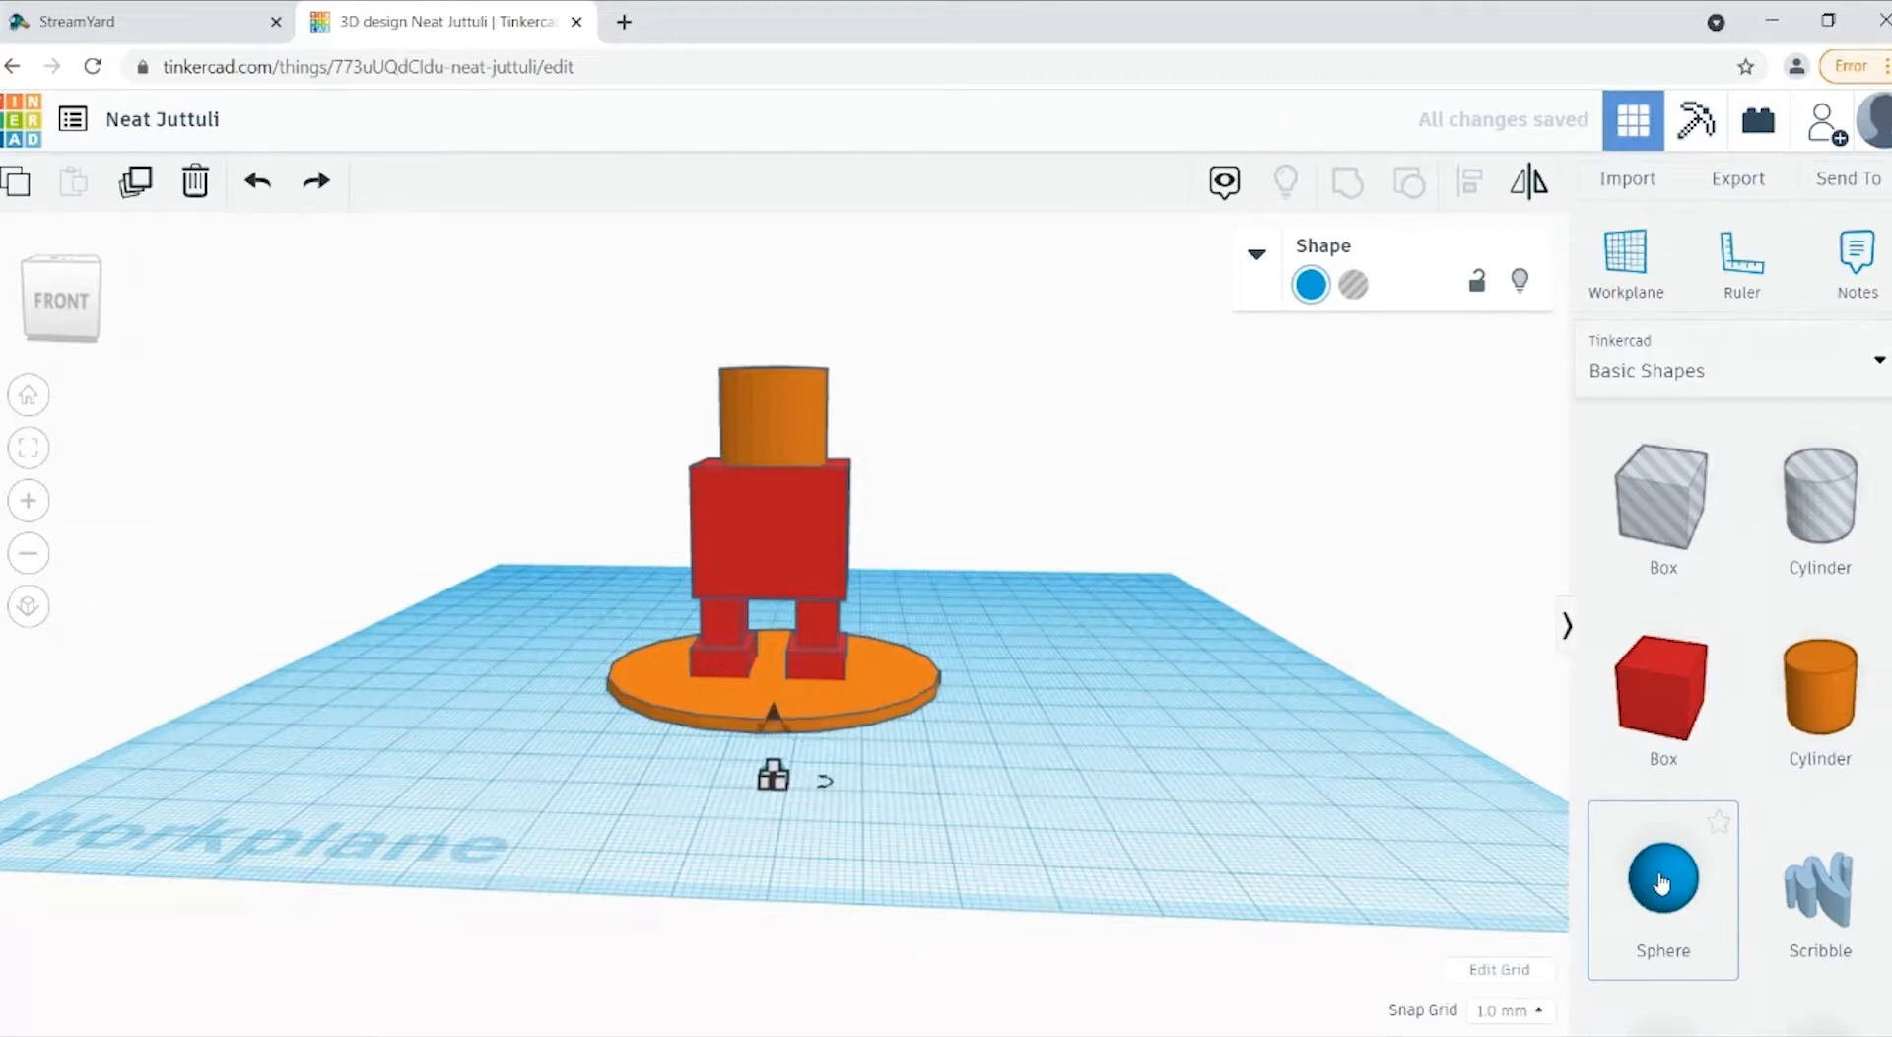
key("Up")
key("Up")
key("Up")
key("Up")
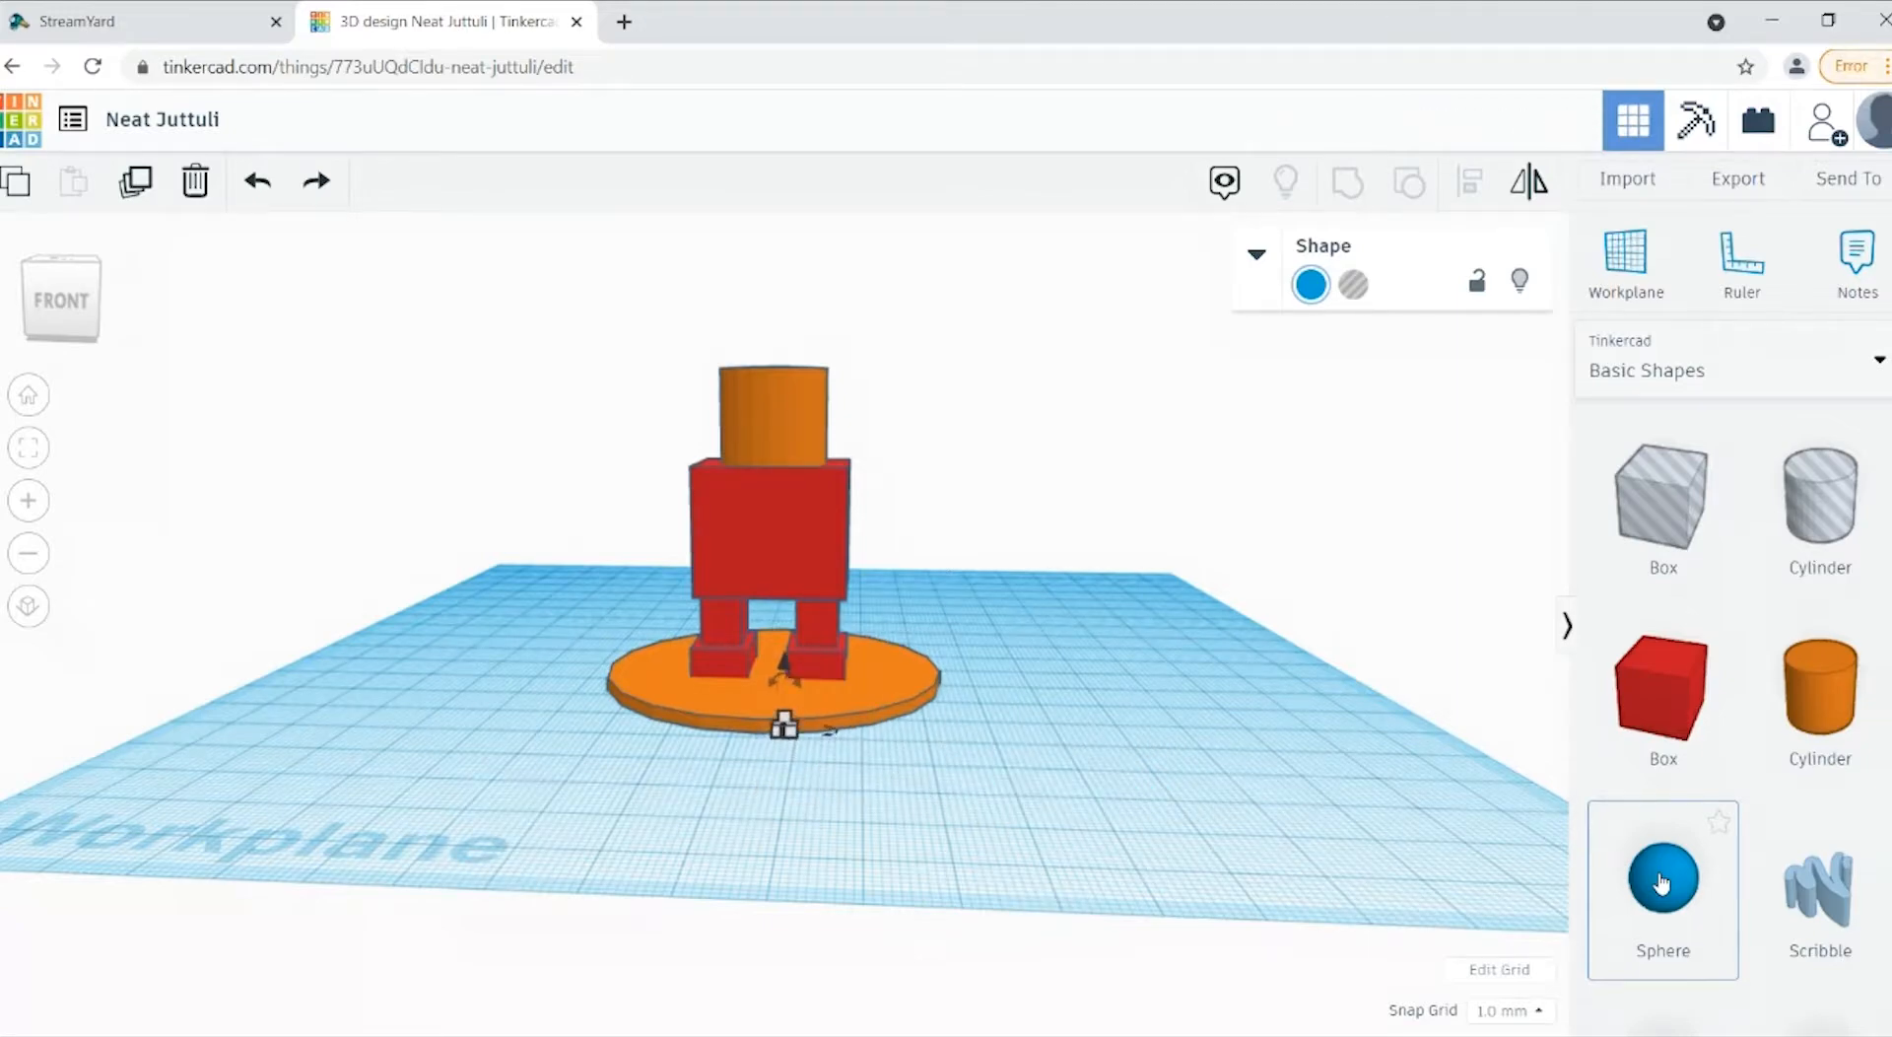
key("Down")
key("Down")
key("Down")
key("Down")
key("Down")
key("Down")
key("Down")
key("Down")
key("Down")
key("Down")
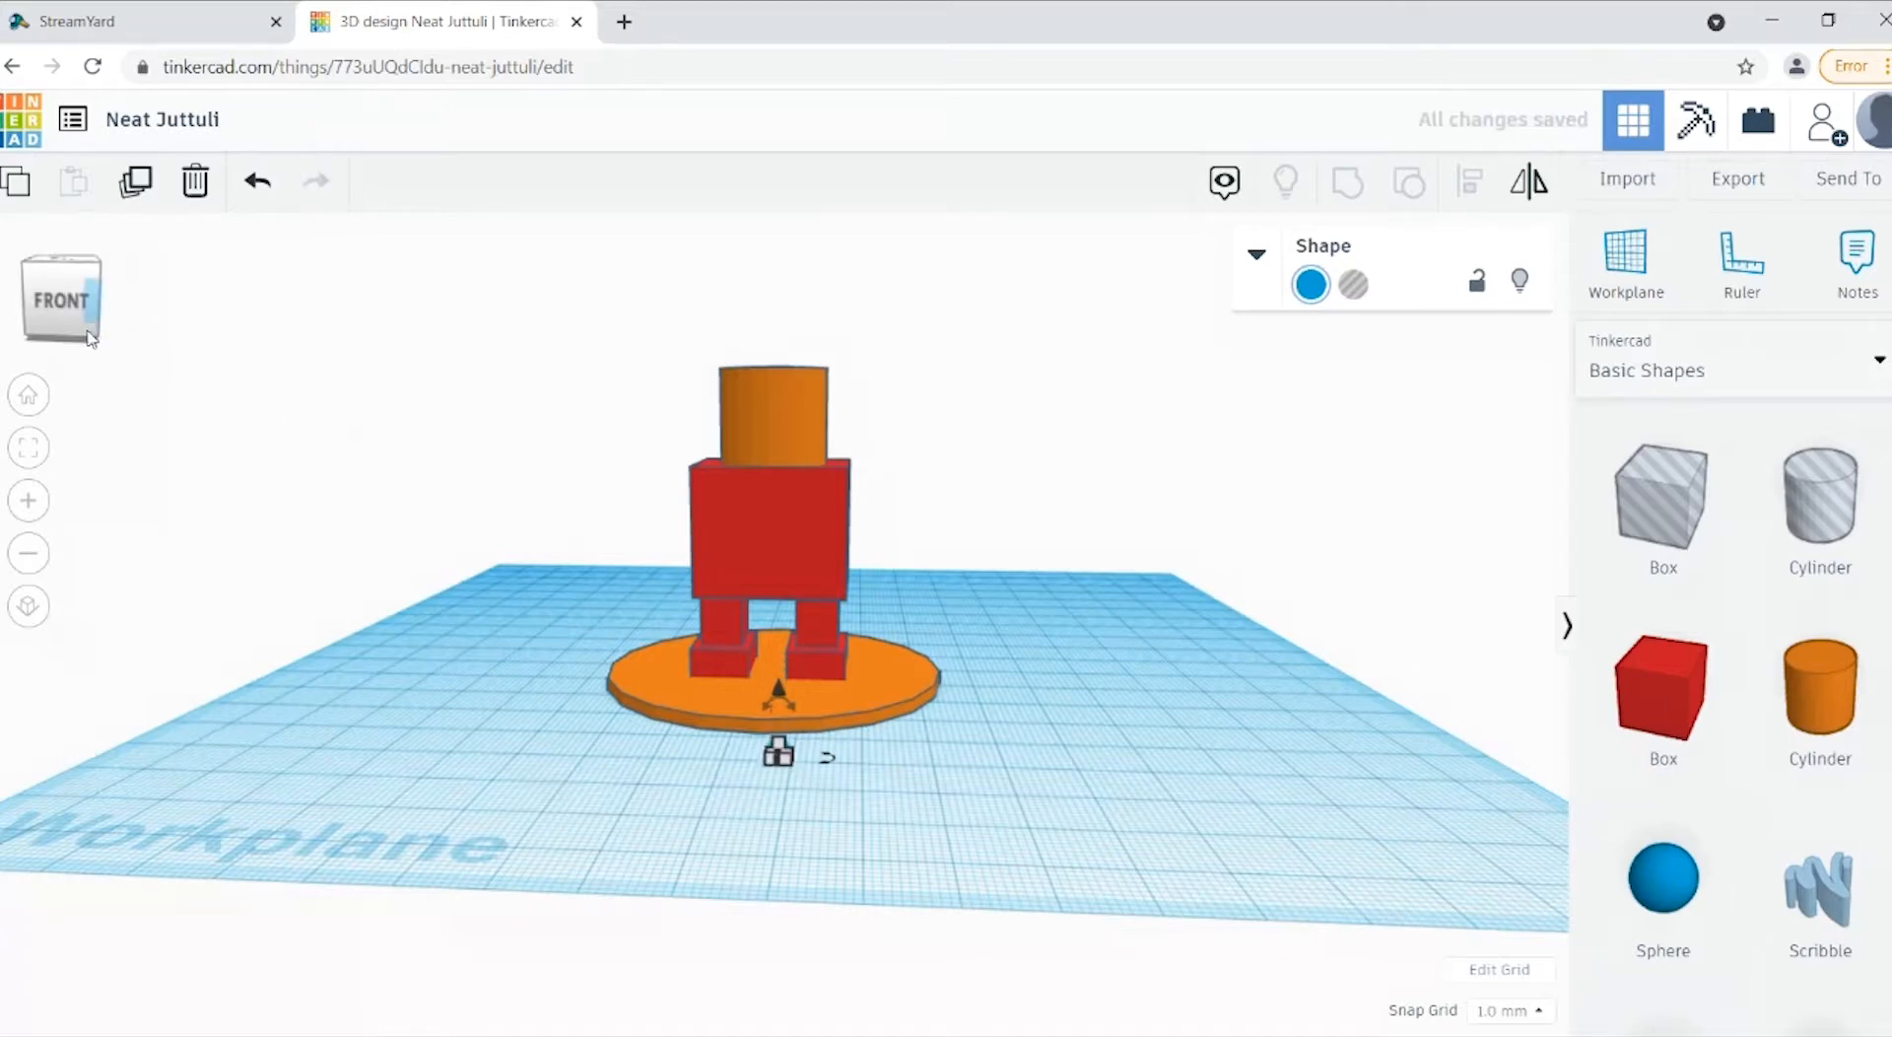
Step: Raise the small sphere straight up by 42 mm, level with the cylinder head
left_click_drag(89, 336, 107, 321)
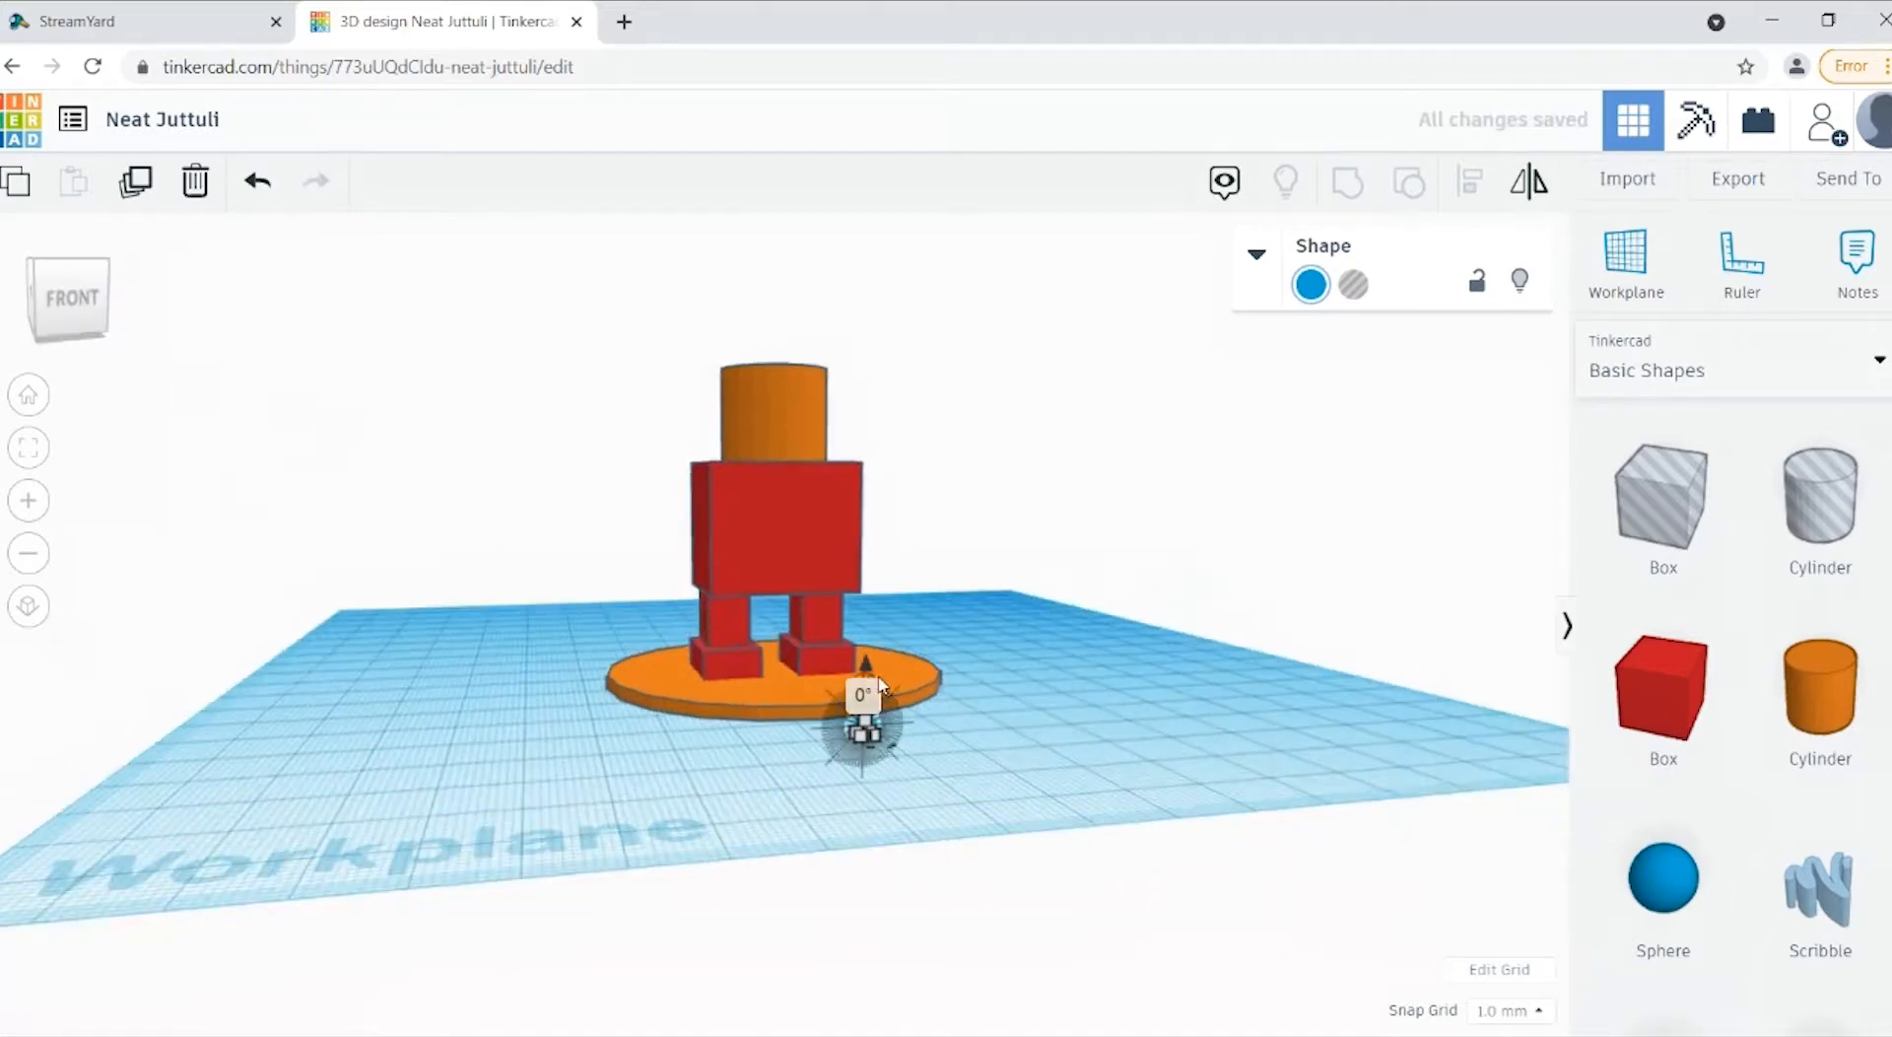
left_click_drag(867, 662, 875, 386)
left_click_drag(73, 304, 65, 349)
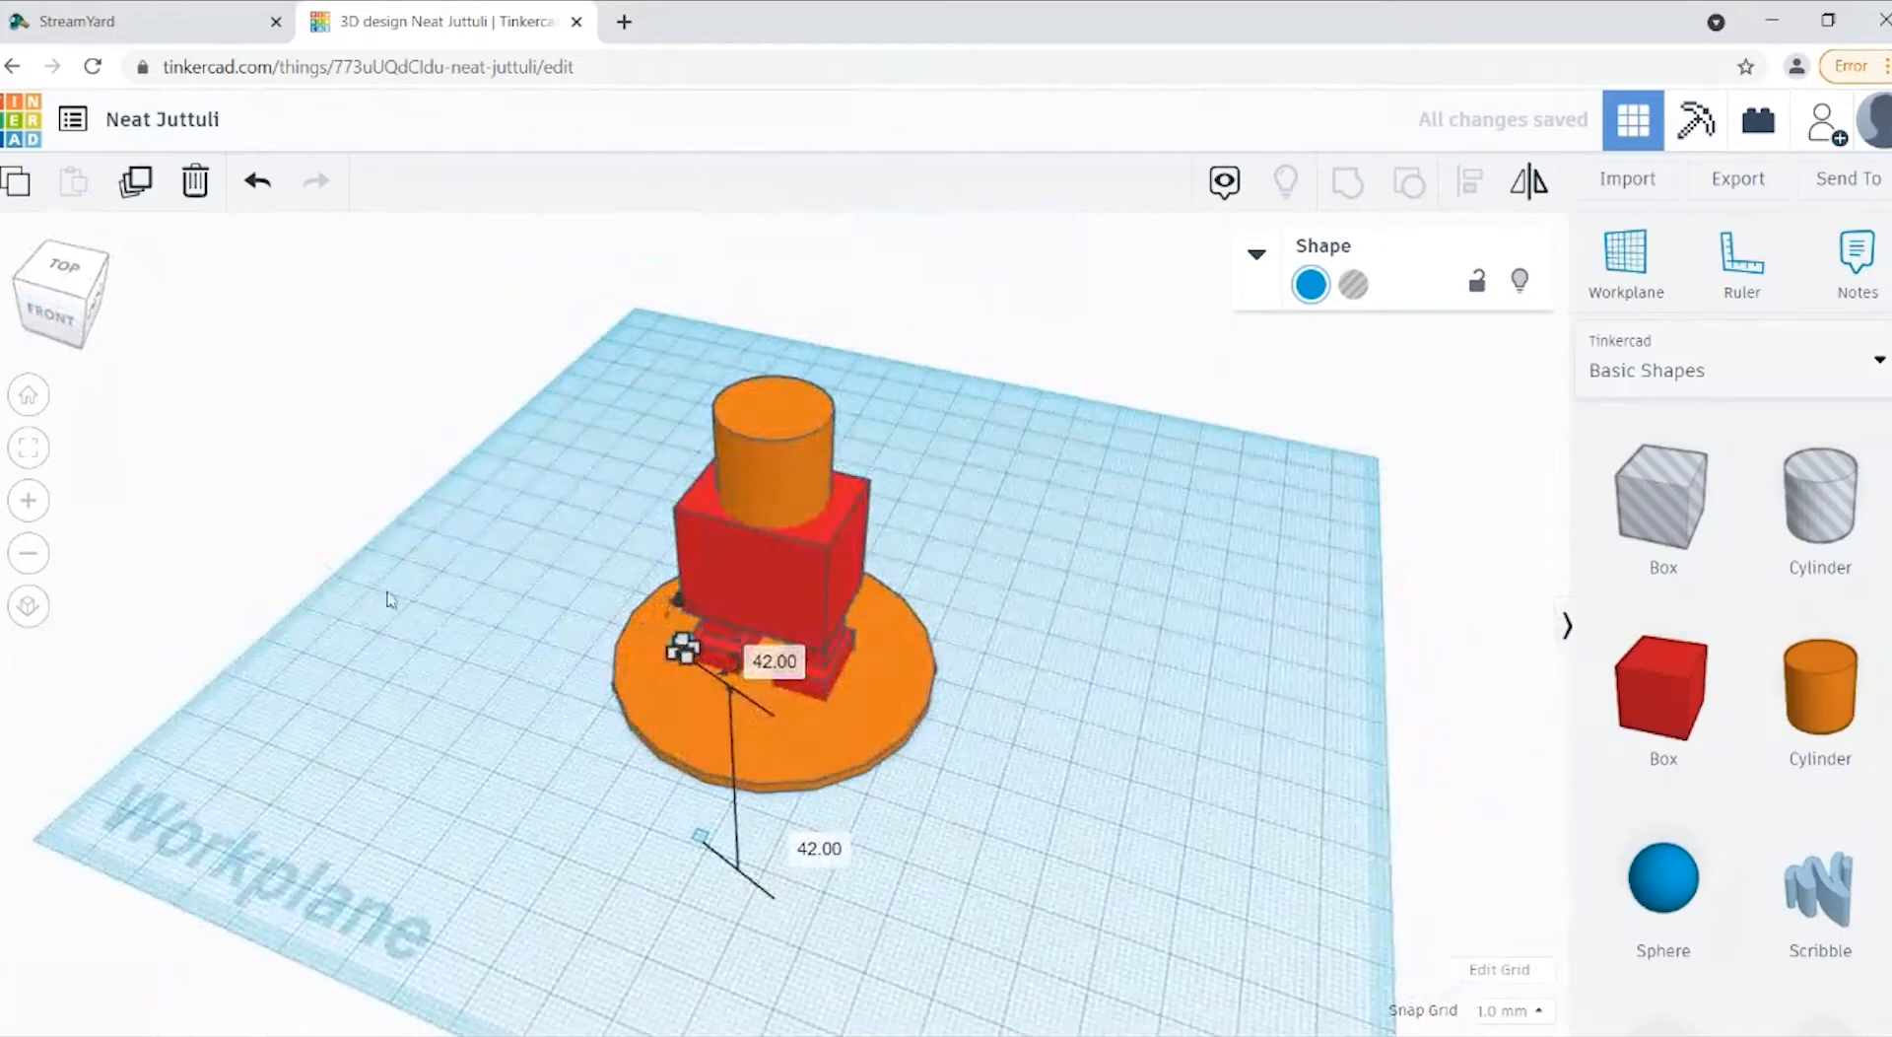
left_click(51, 317)
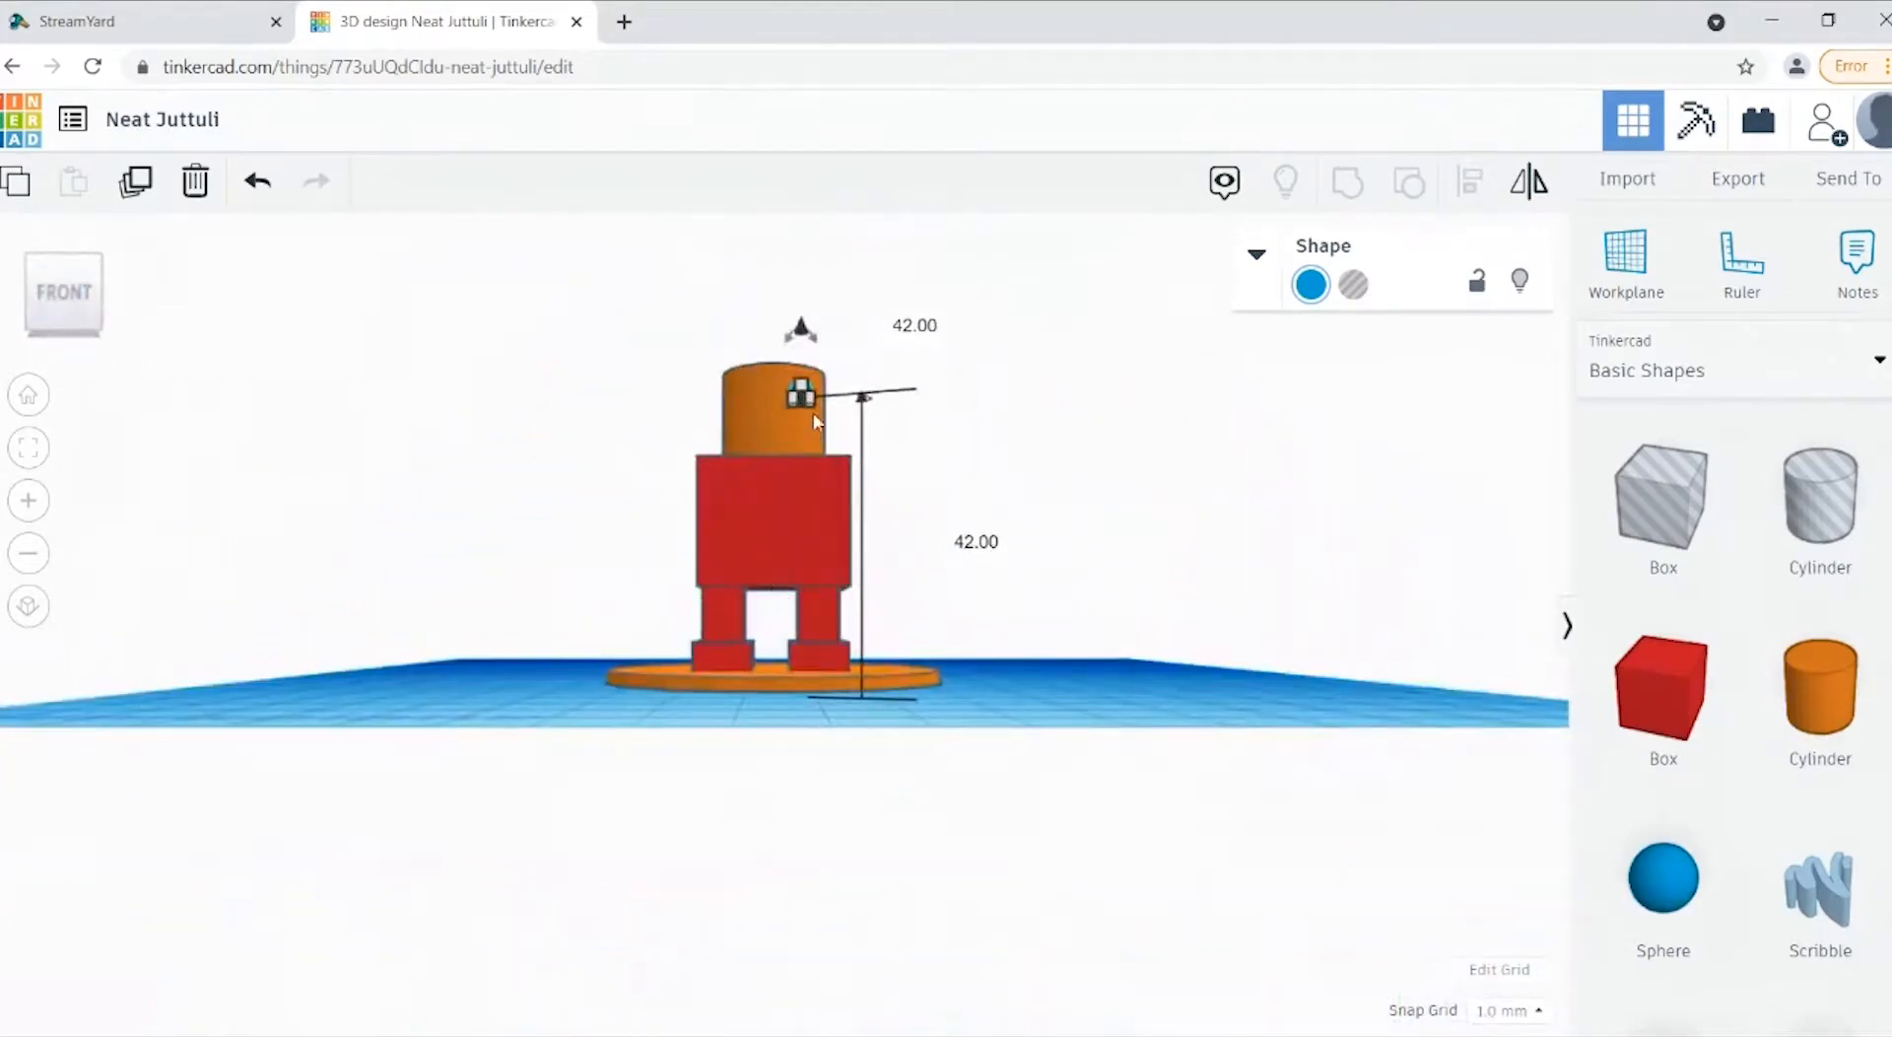
Step: Move the small sphere horizontally back towards the figure until it touches the front of the cylinder head
left_click_drag(61, 311, 121, 320)
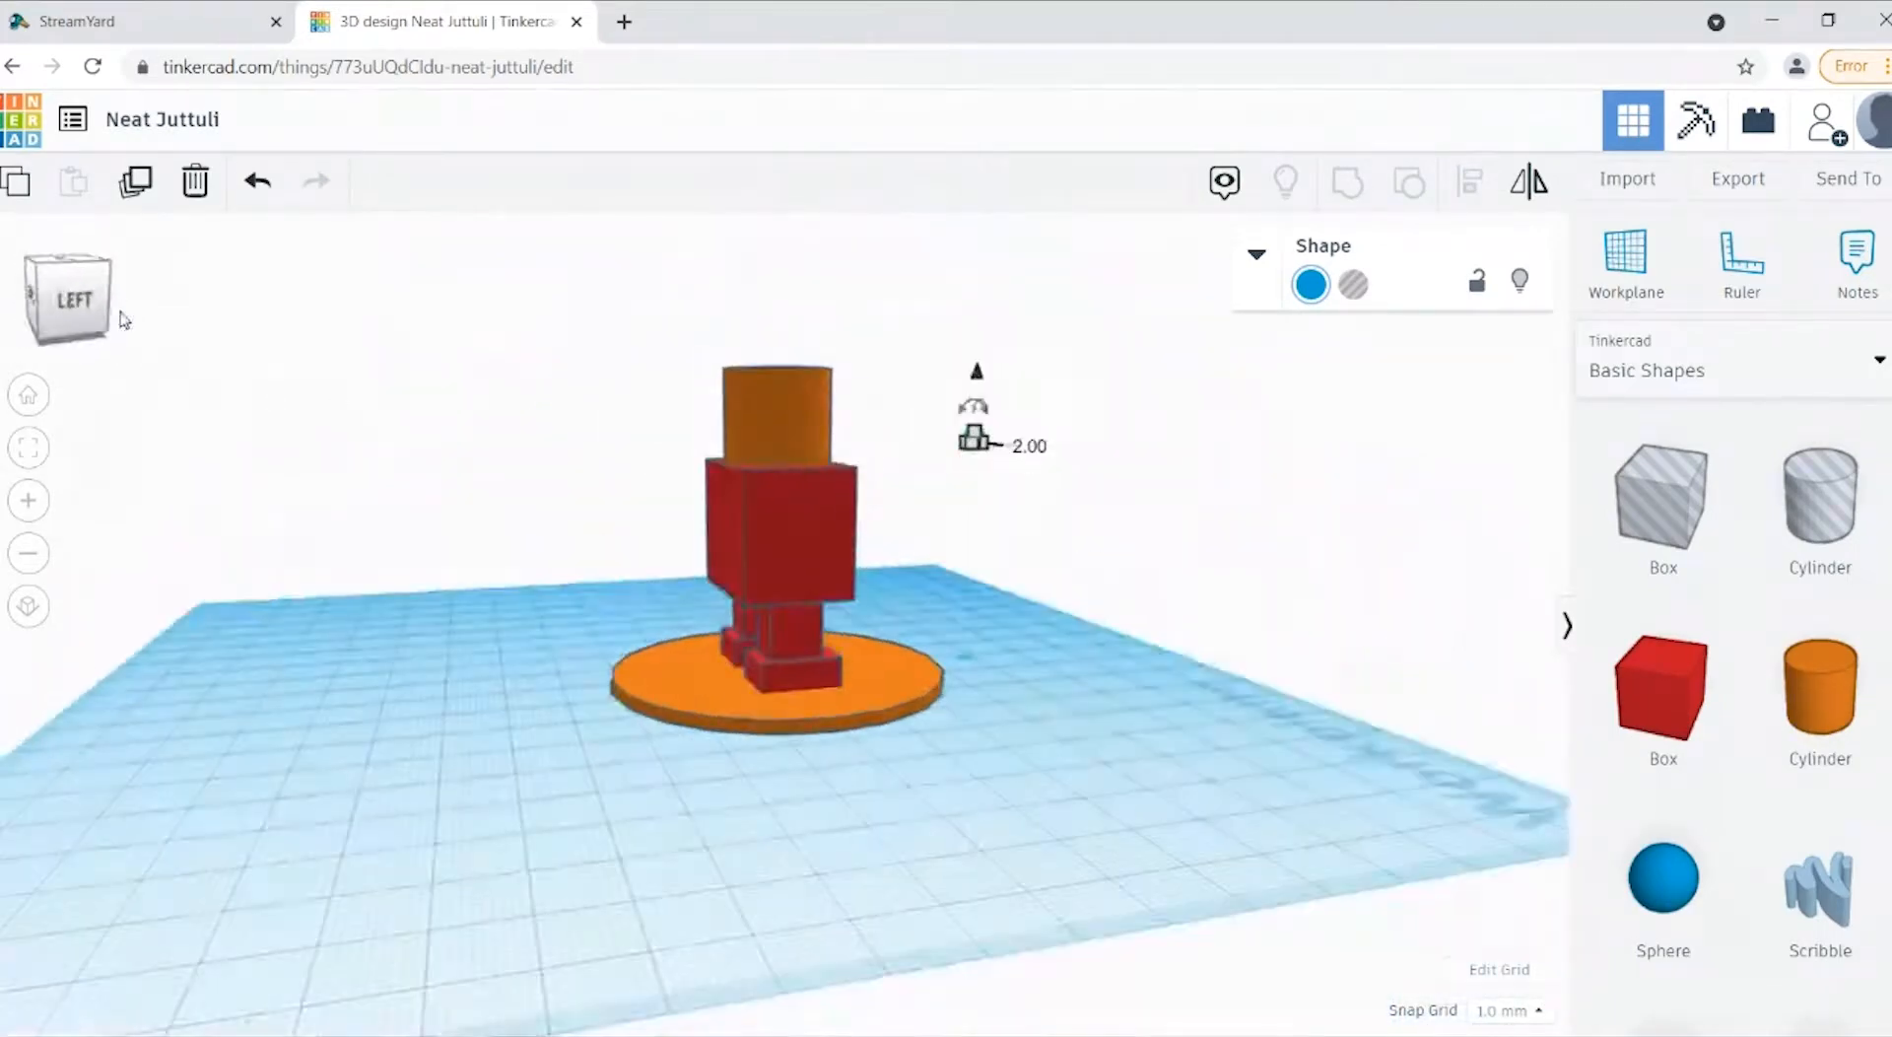
key("Left")
key("Left")
key("Left")
key("Left")
key("Left")
key("Left")
key("Left")
key("Left")
key("Left")
key("Left")
key("Left")
key("Left")
key("Left")
key("Left")
key("Left")
key("Left")
key("Left")
key("Left")
key("Left")
key("Left")
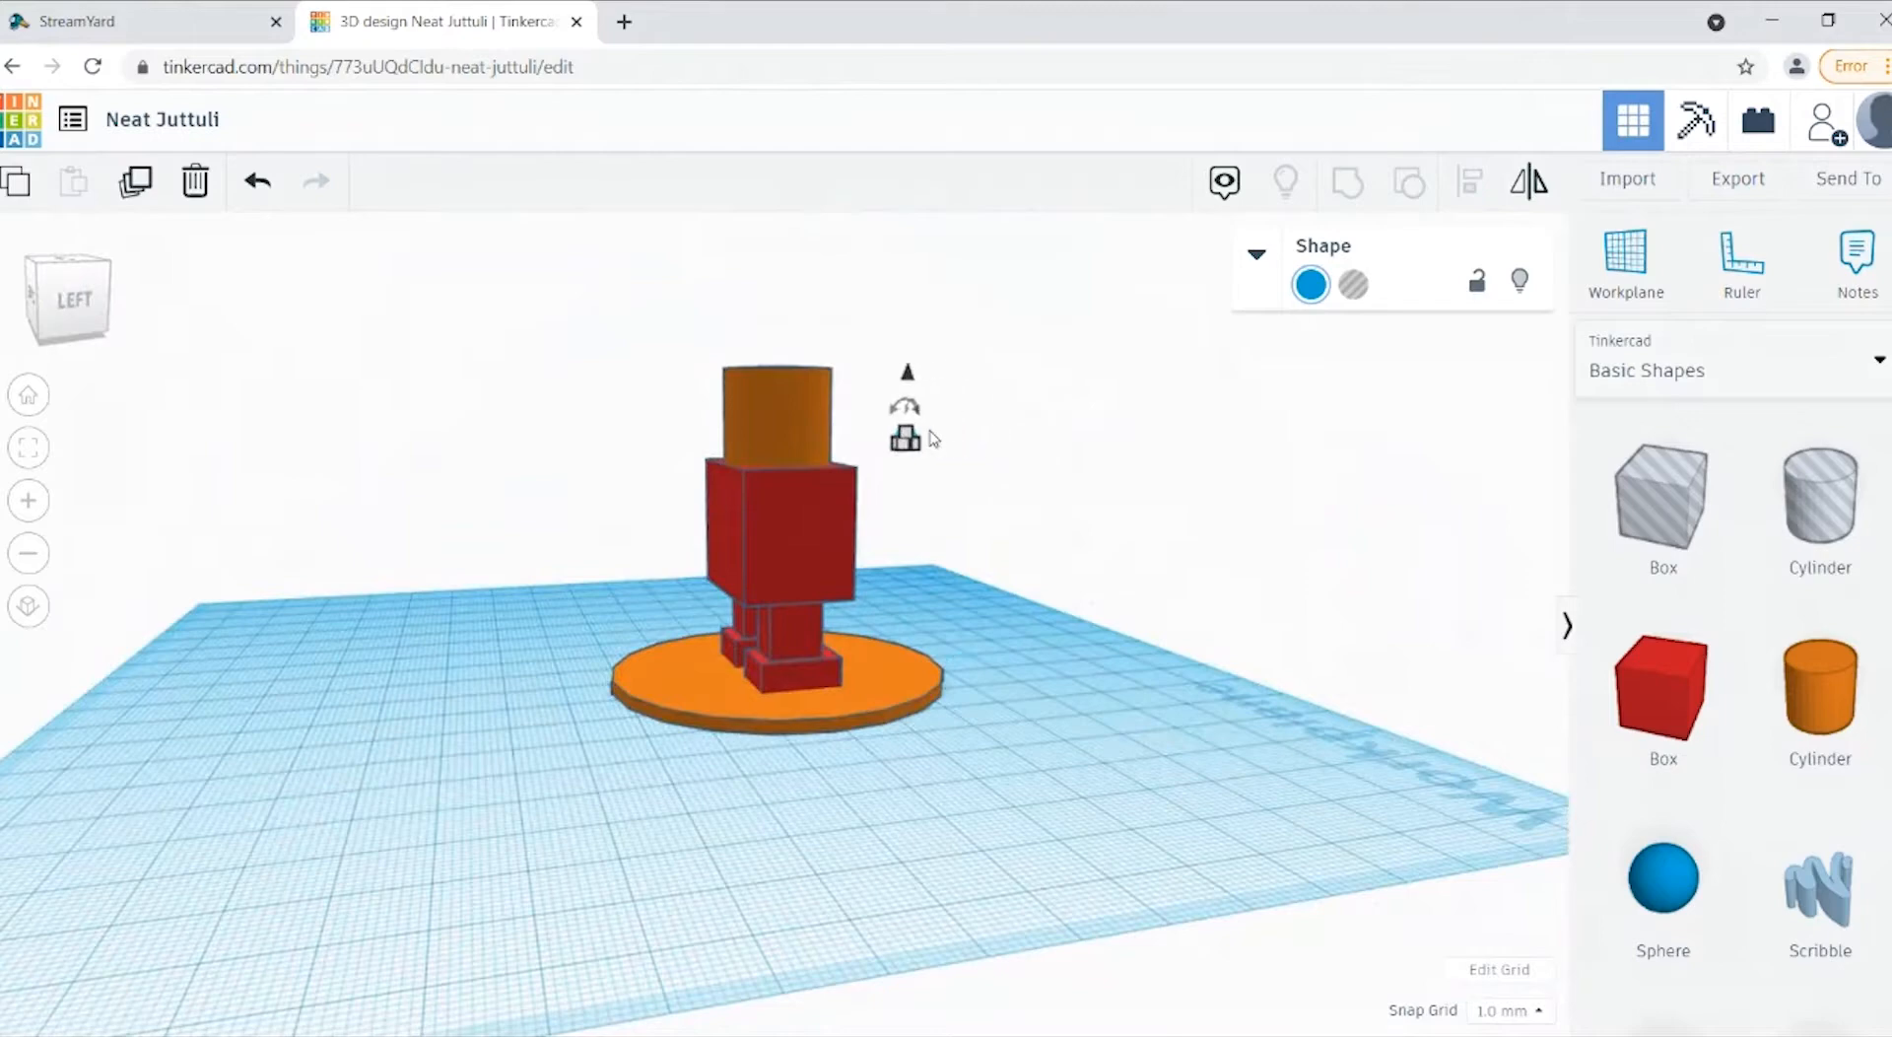
left_click(69, 300)
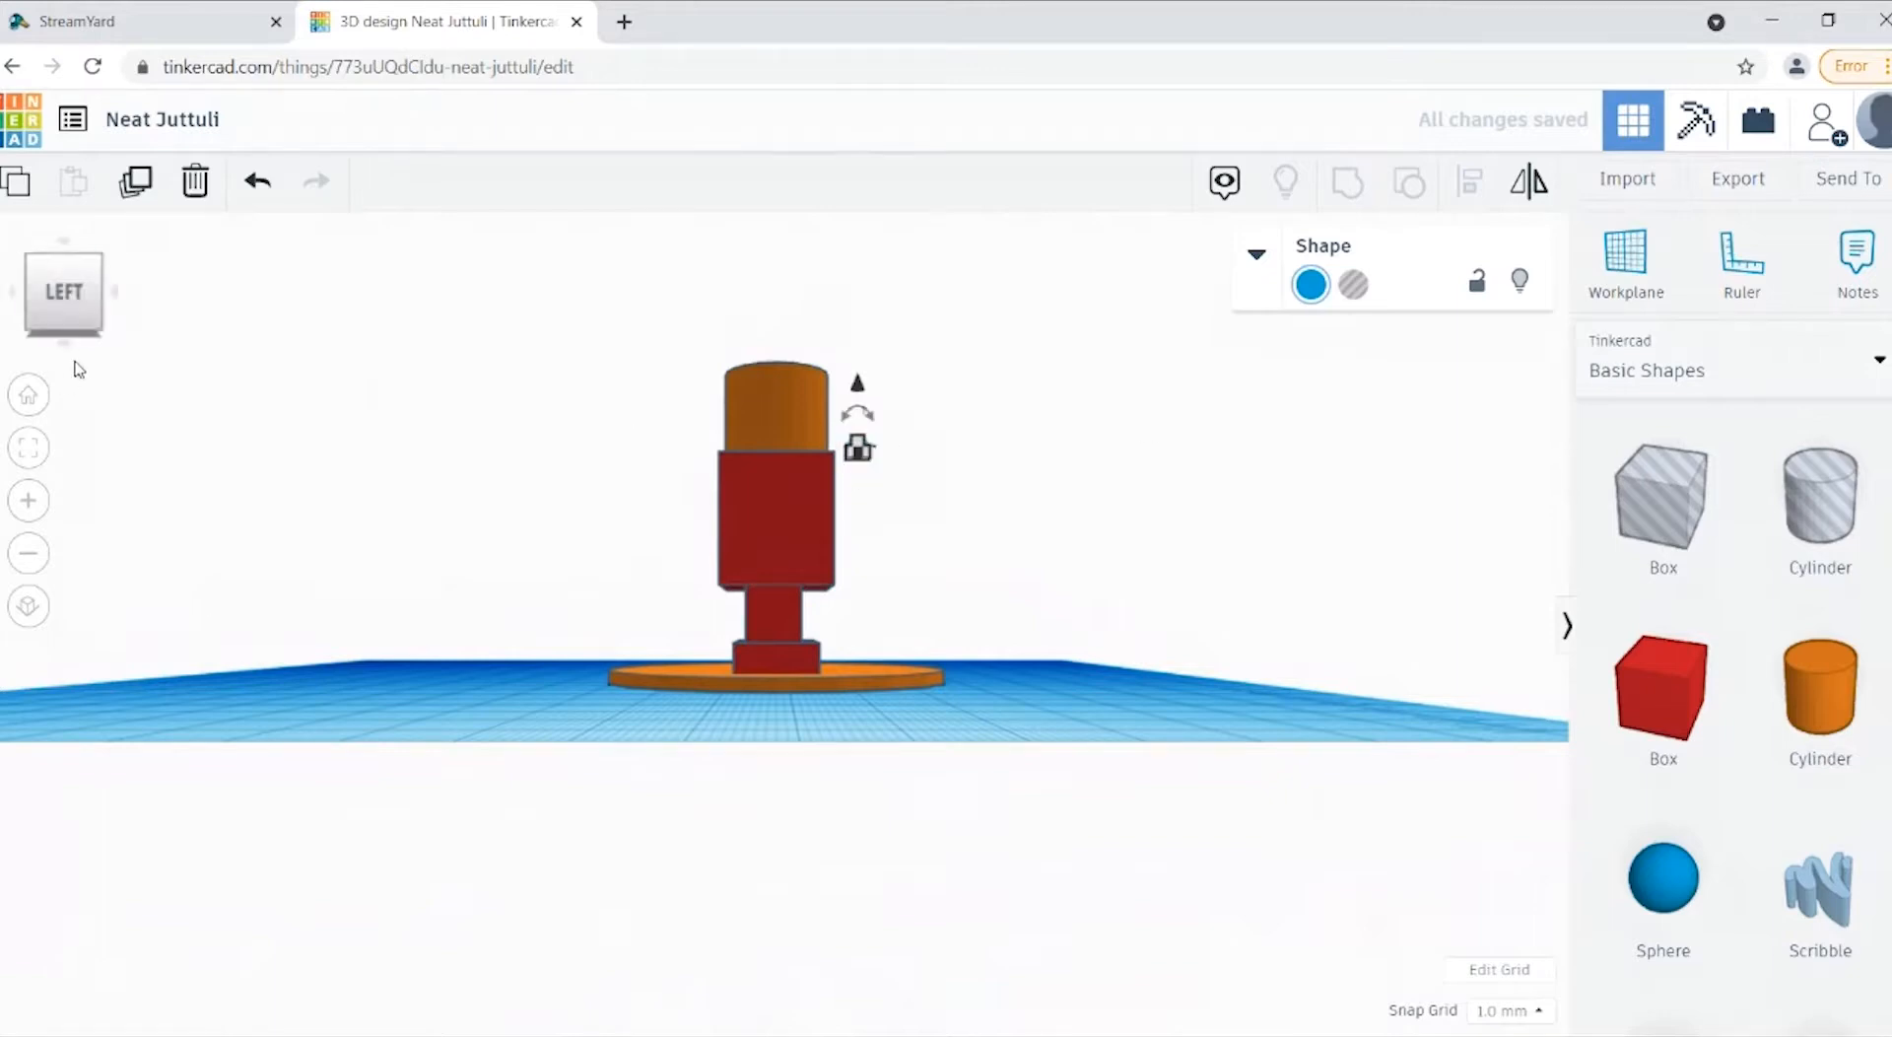
left_click(895, 488)
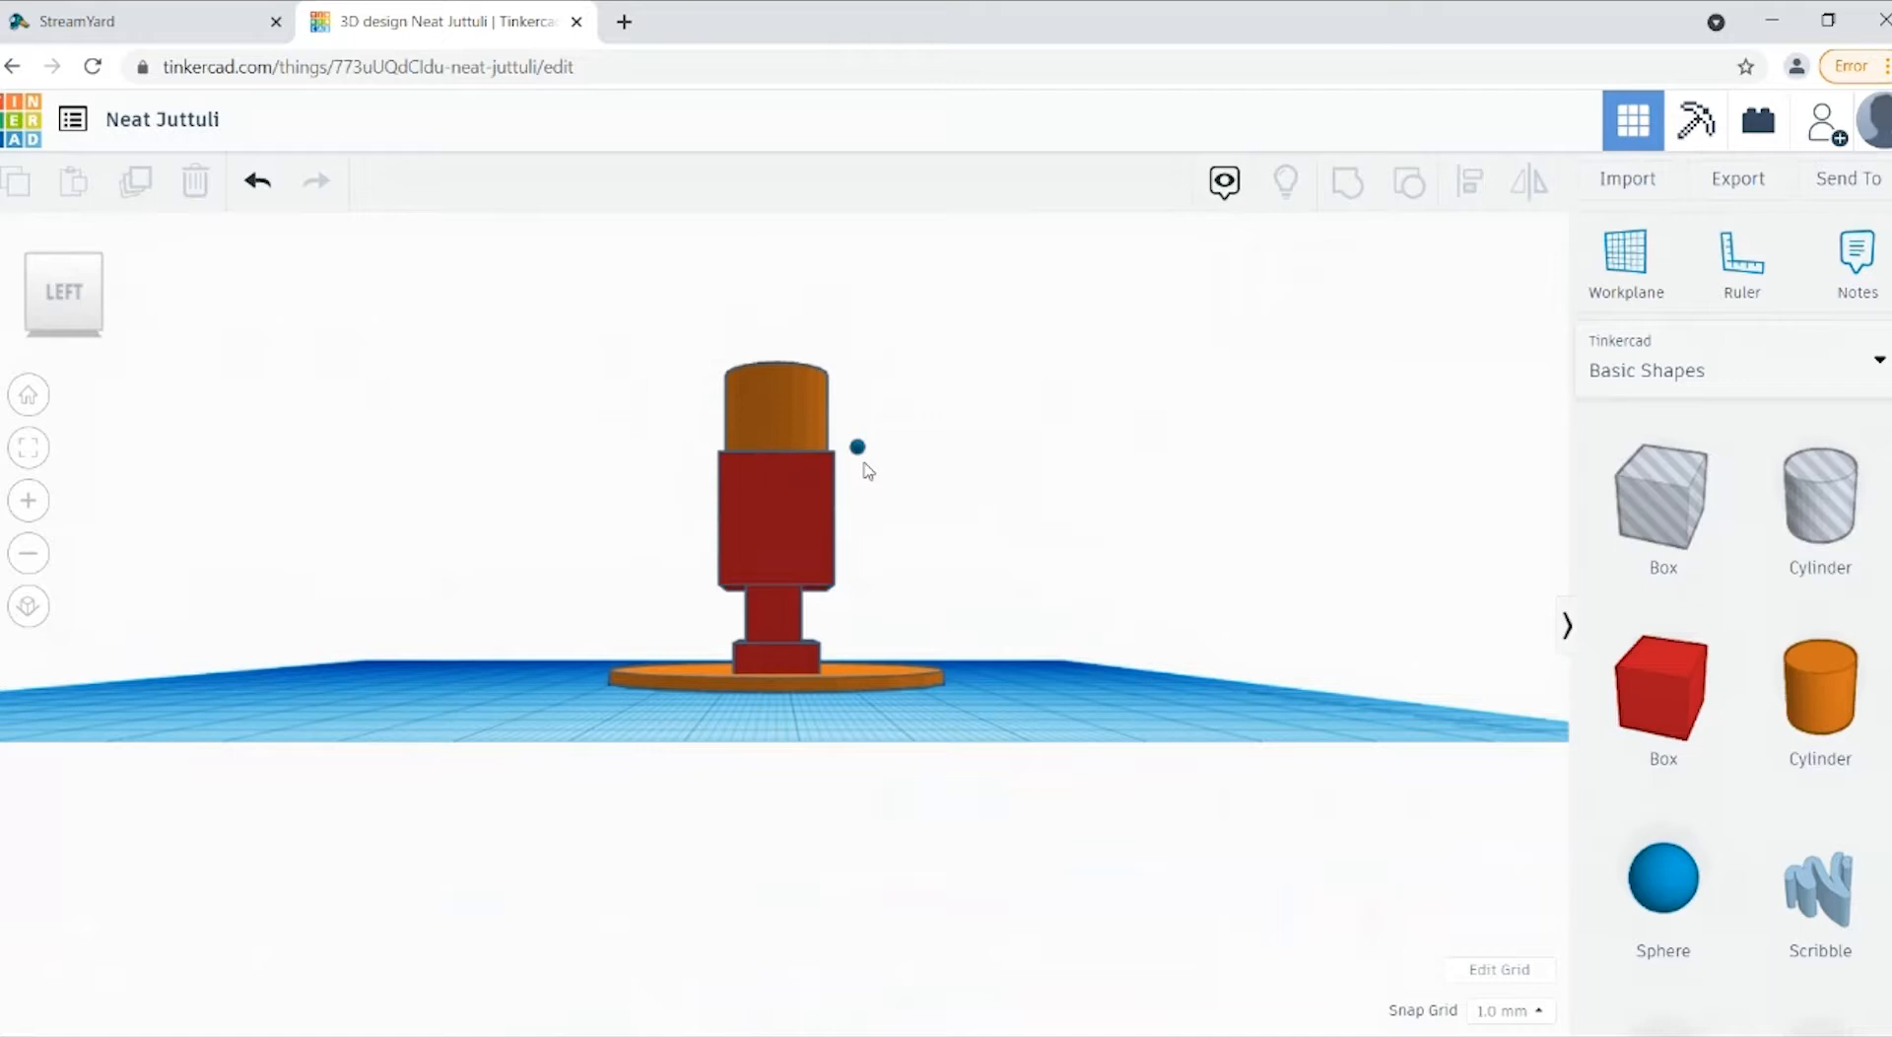
left_click(857, 452)
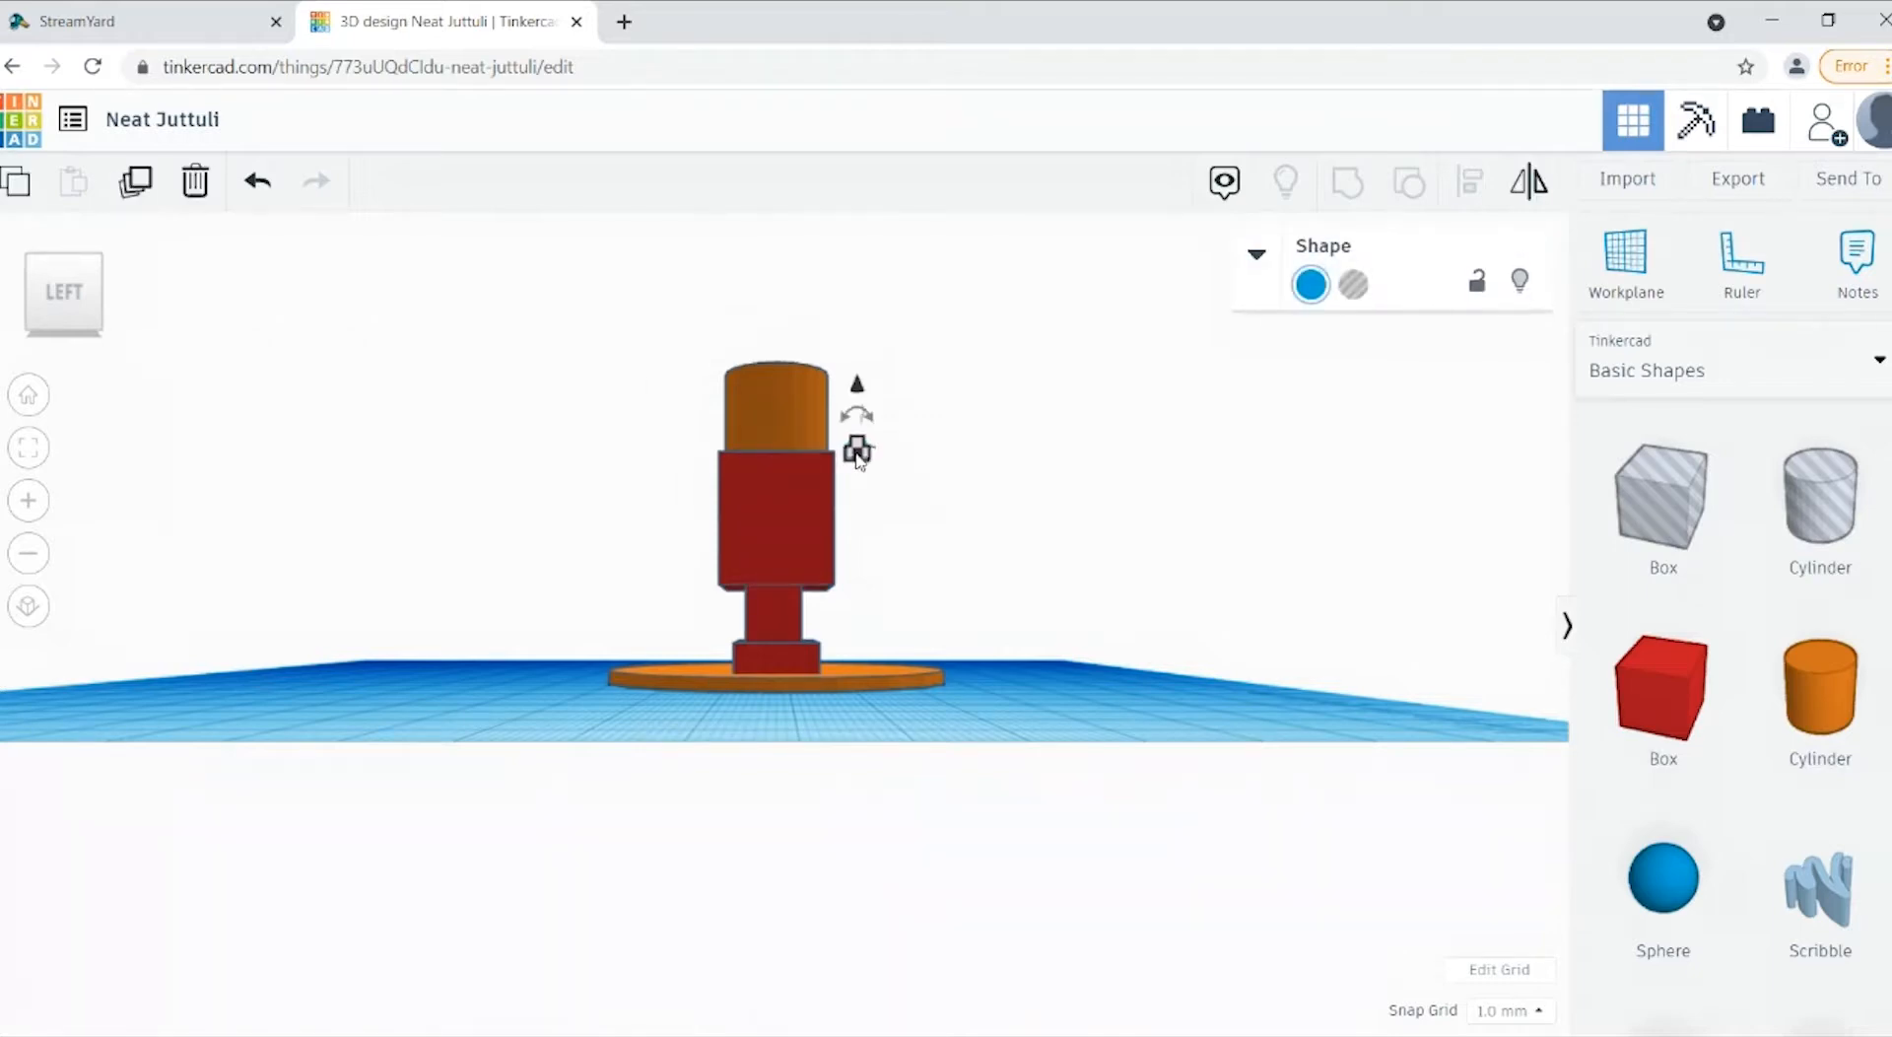
left_click_drag(857, 452, 836, 450)
Step: Raise the small sphere on the front of the head to eye level
left_click(22, 313)
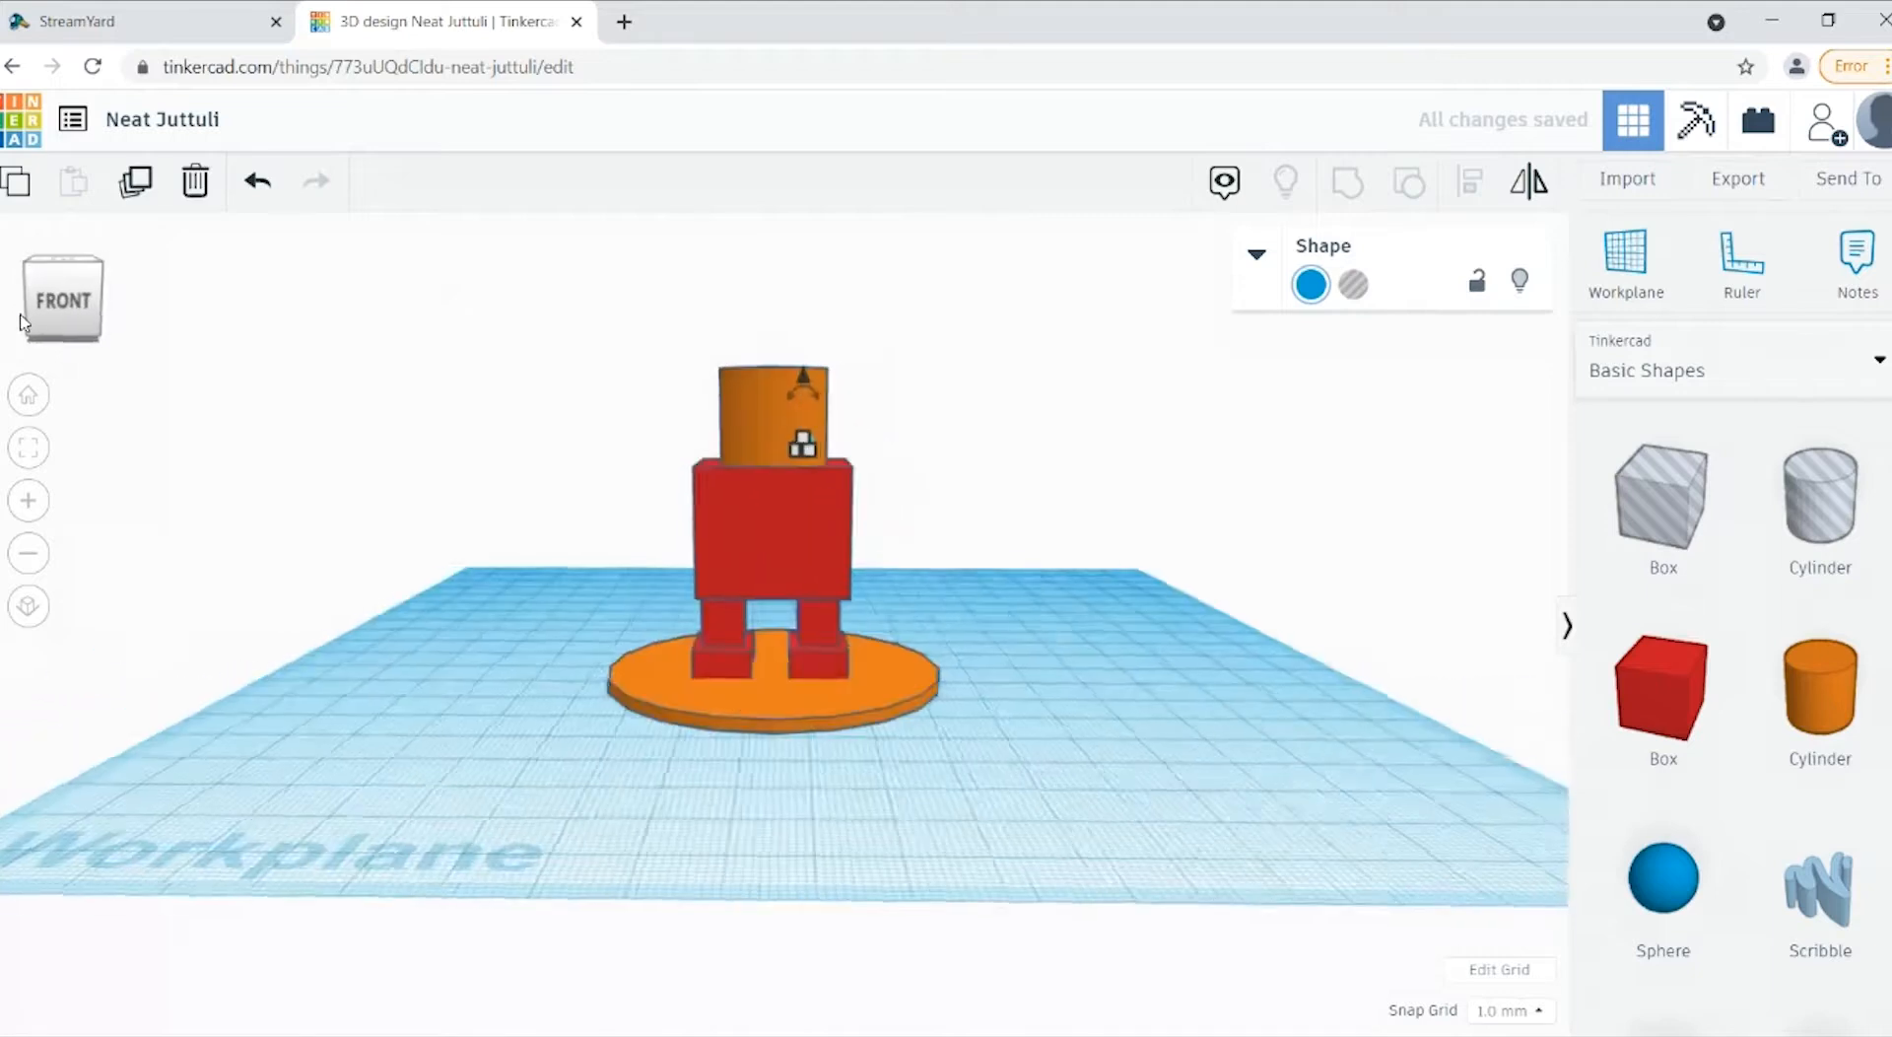
left_click(1225, 650)
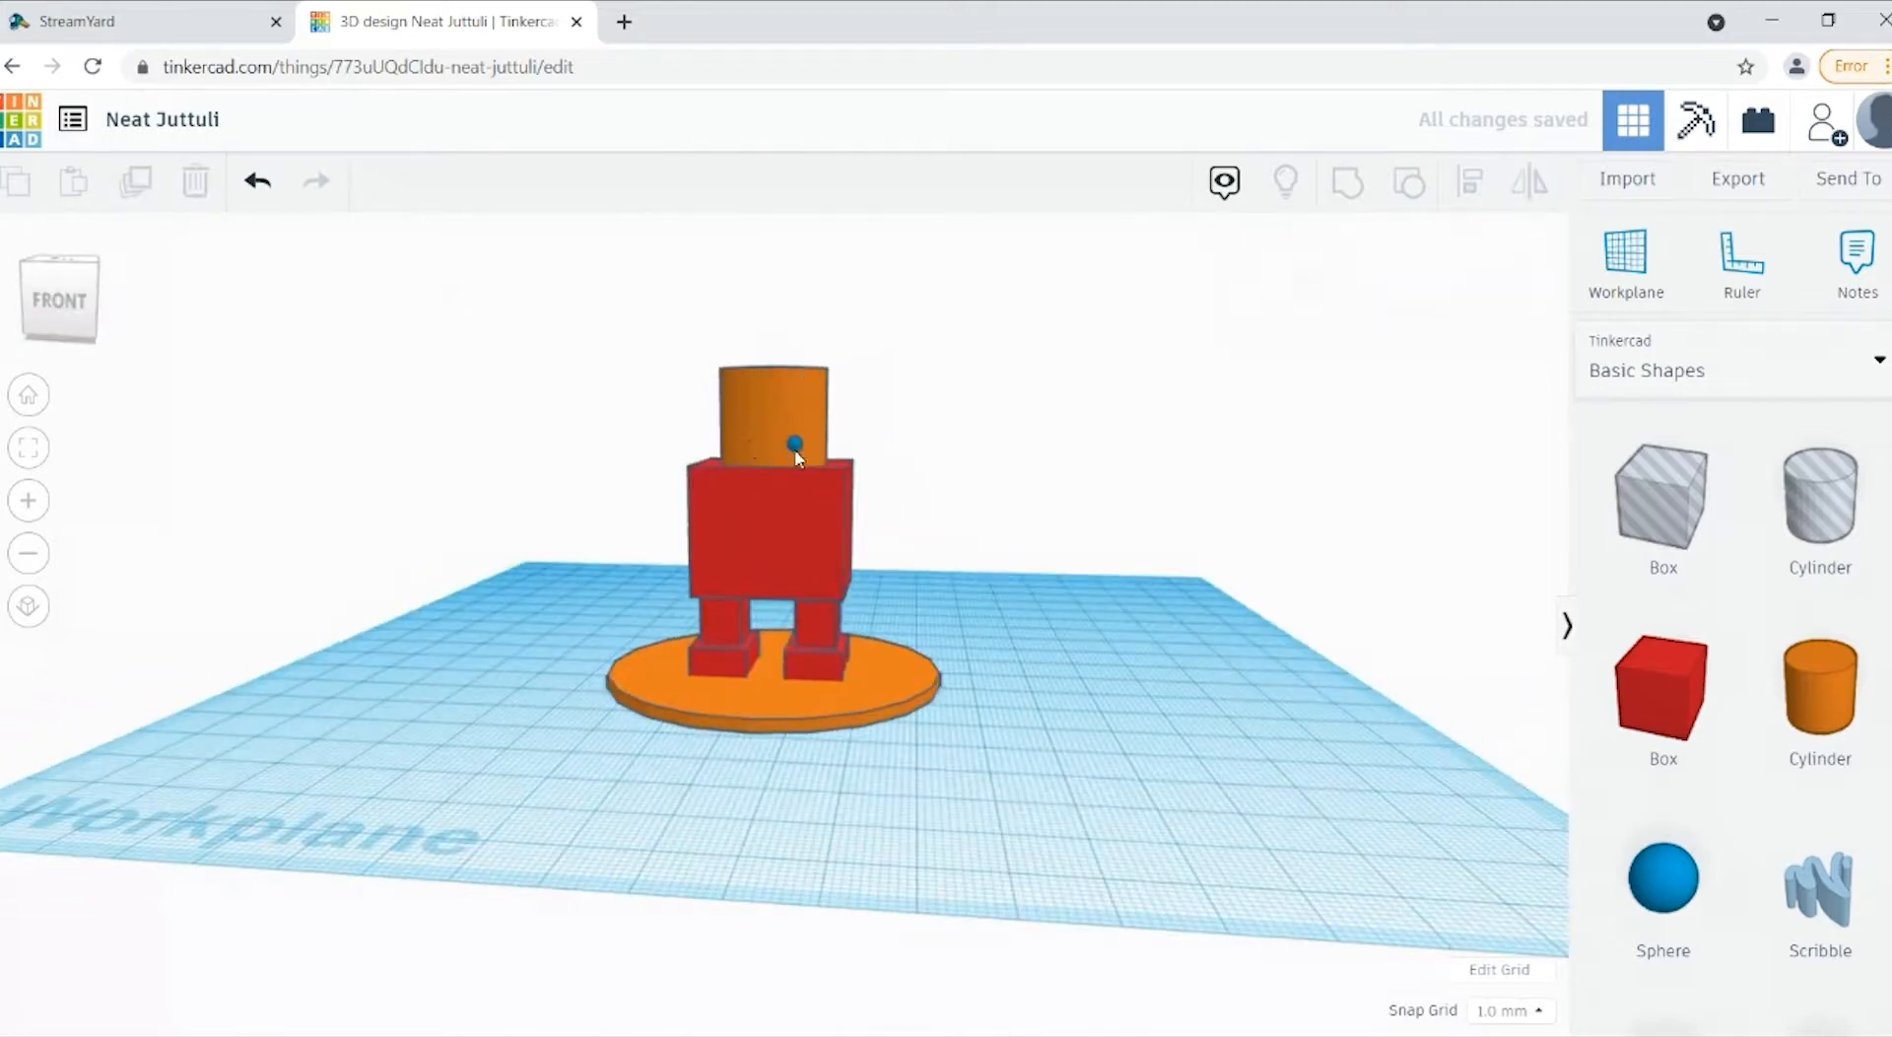
left_click(795, 448)
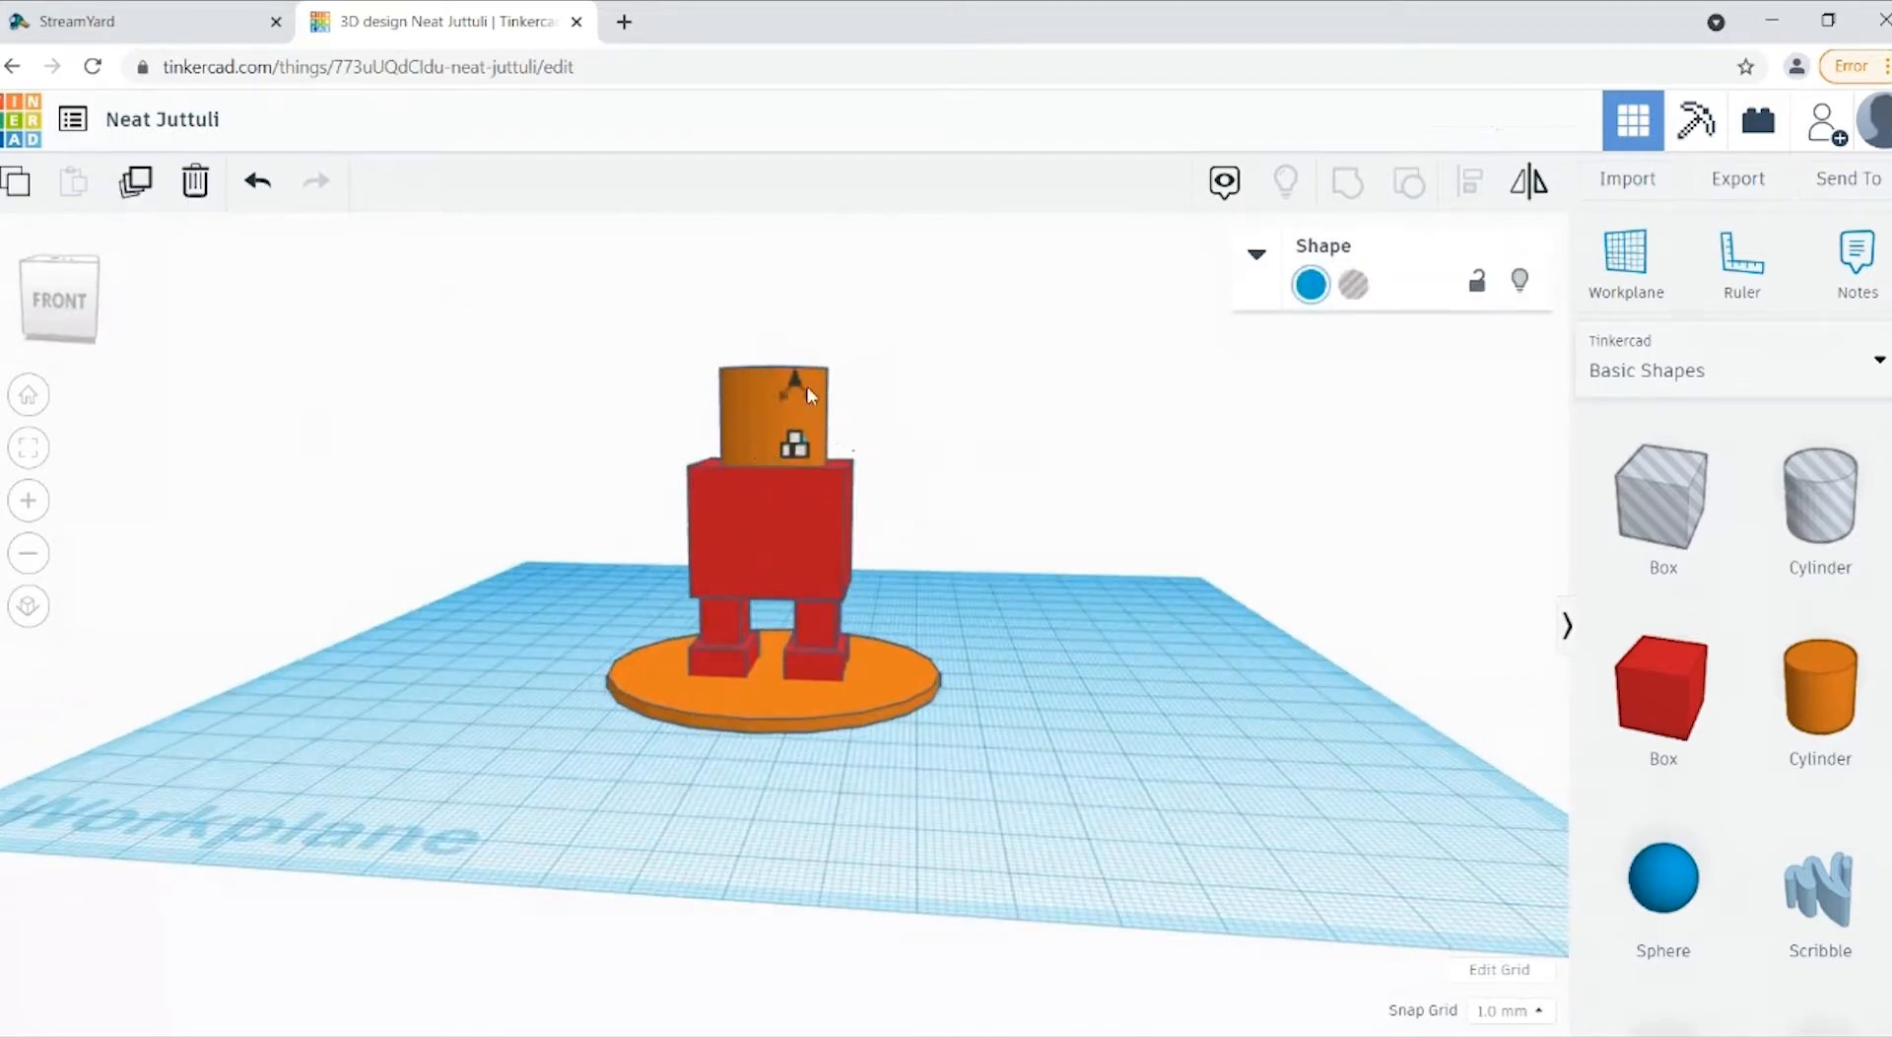
left_click_drag(800, 386, 790, 330)
left_click(867, 545)
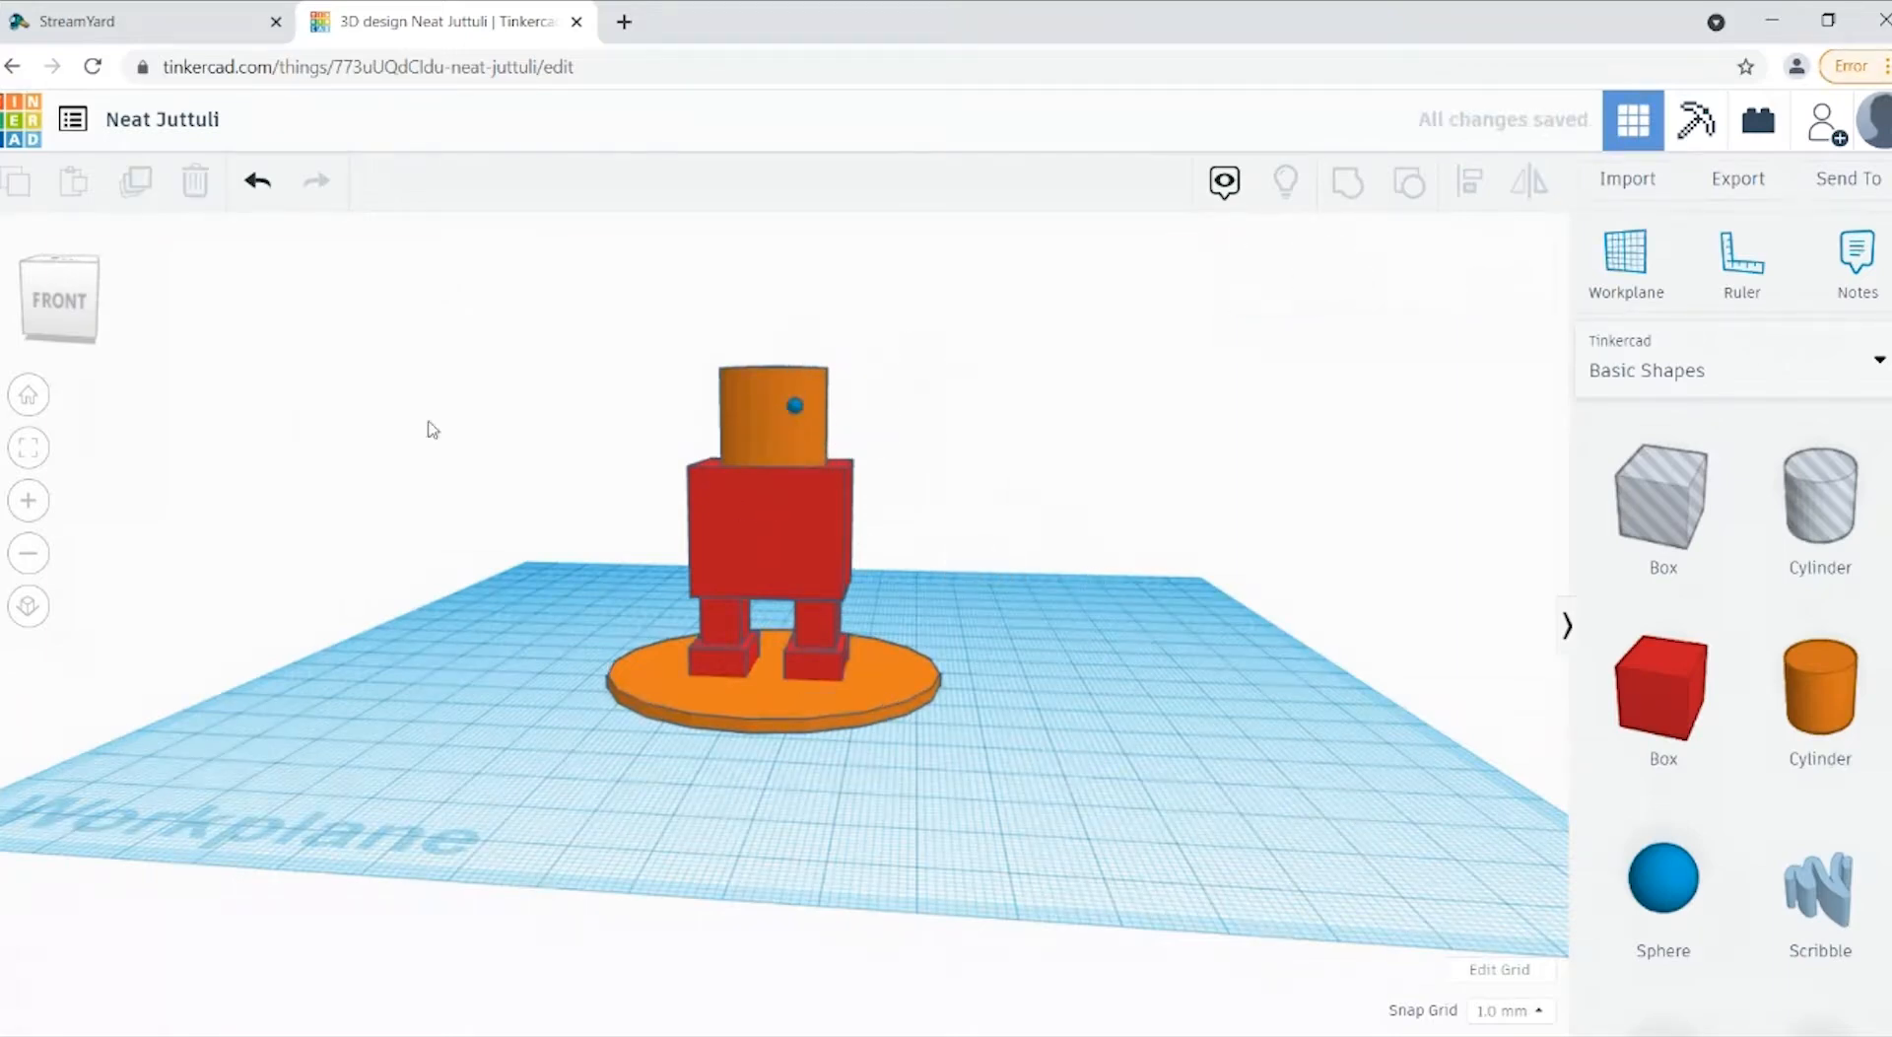
Step: Try to align the head cylinder and the small sphere with each other, and undo the alignment
left_click_drag(63, 314, 75, 353)
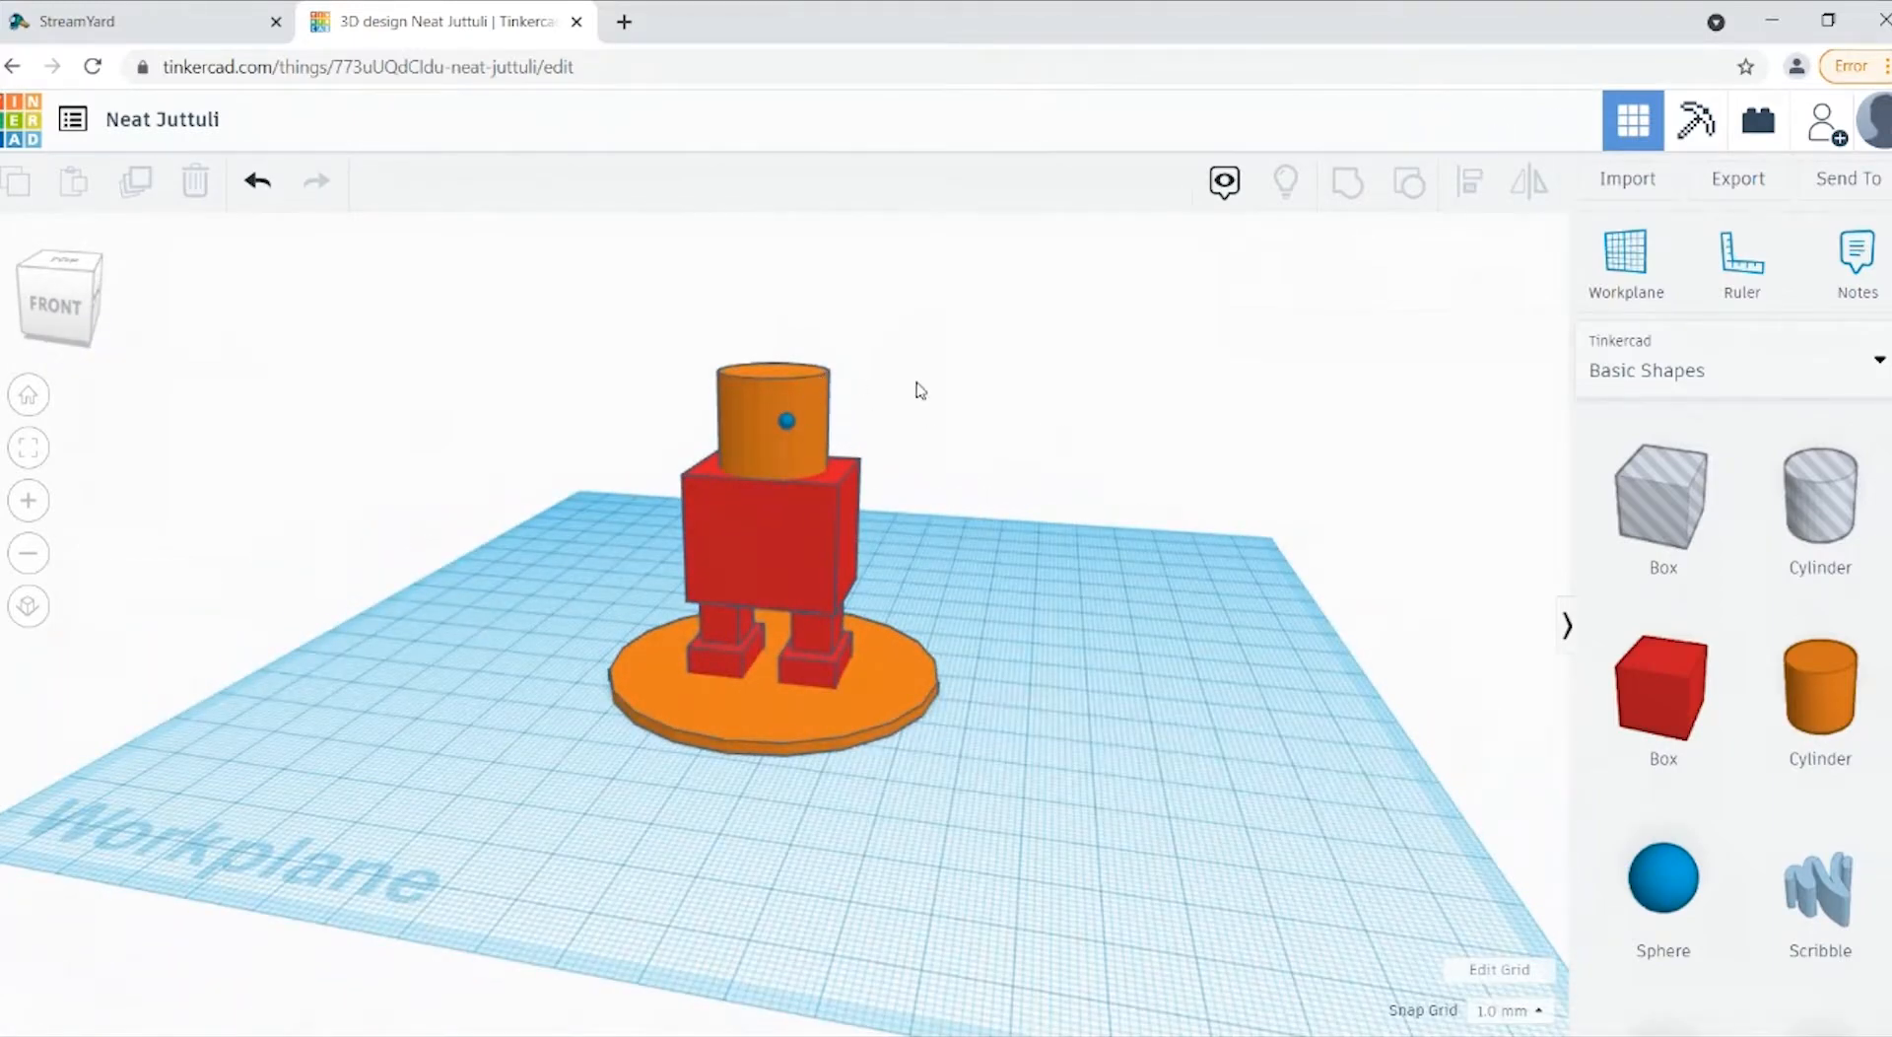
left_click(794, 389)
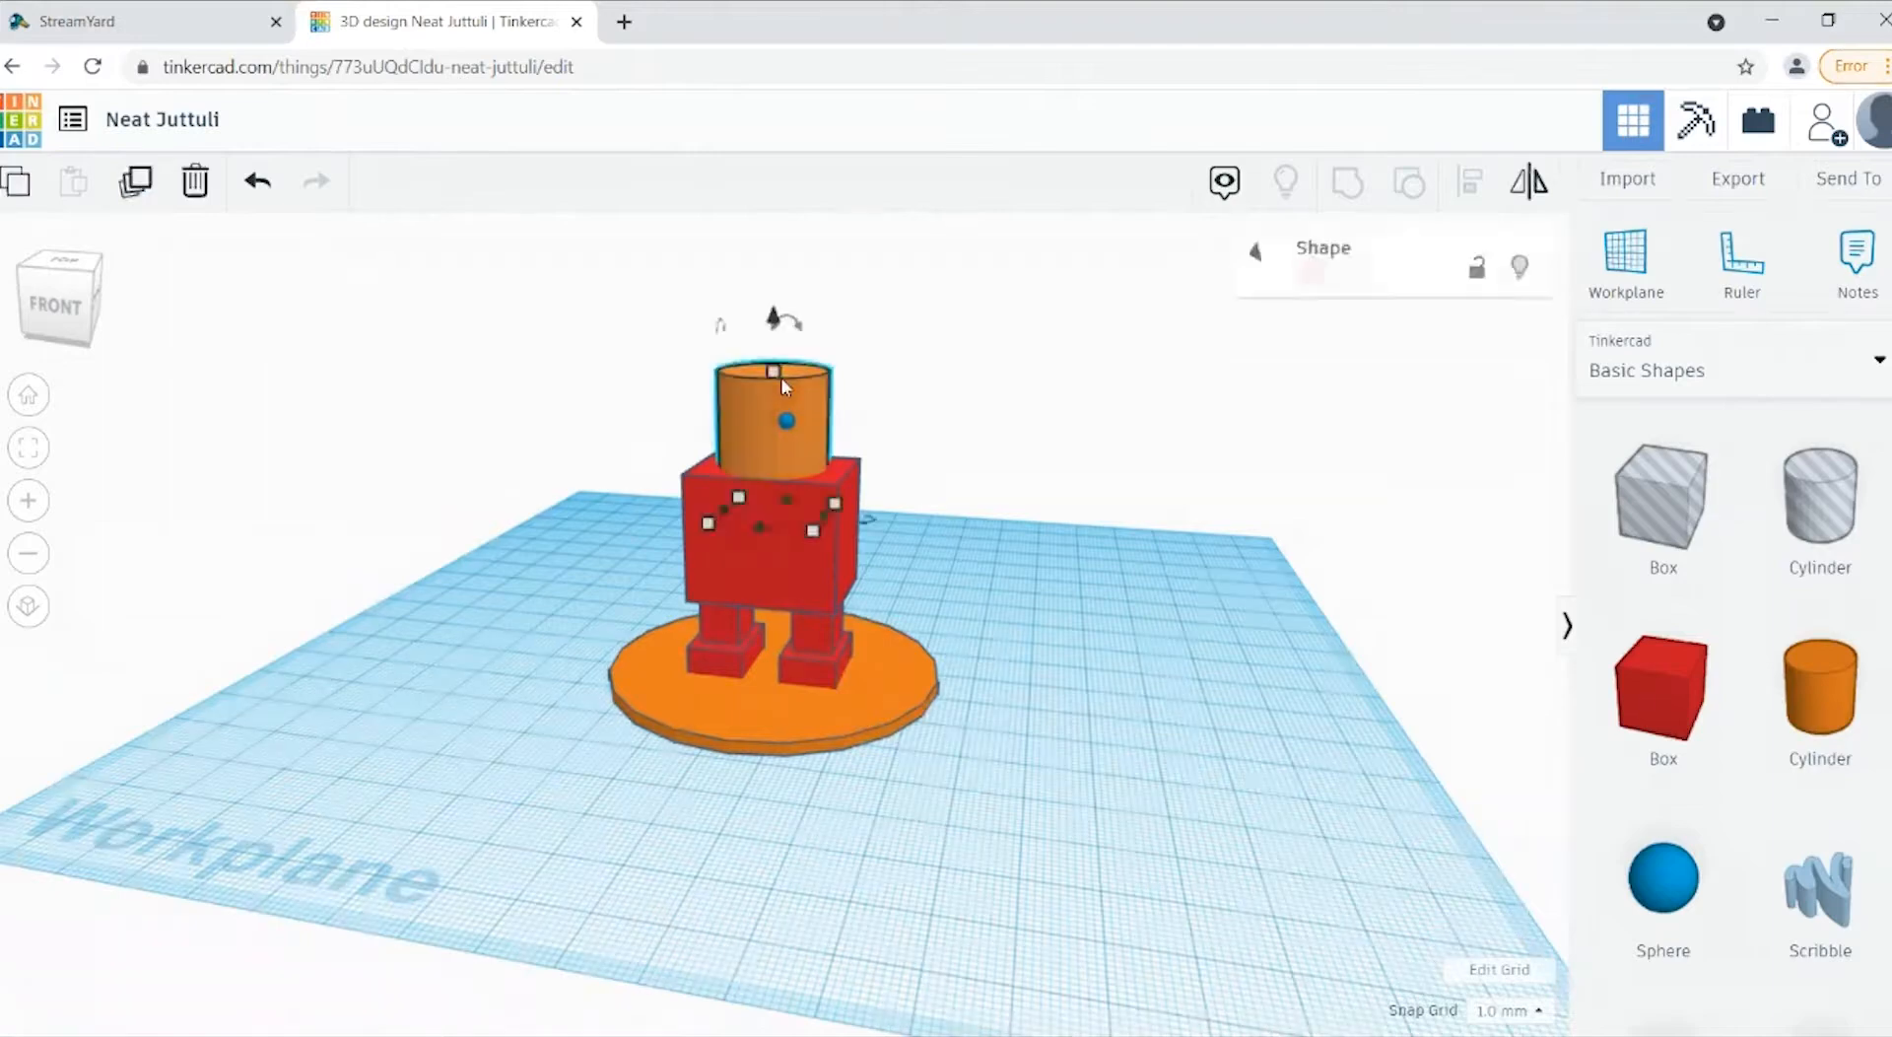
left_click(788, 431, "shift")
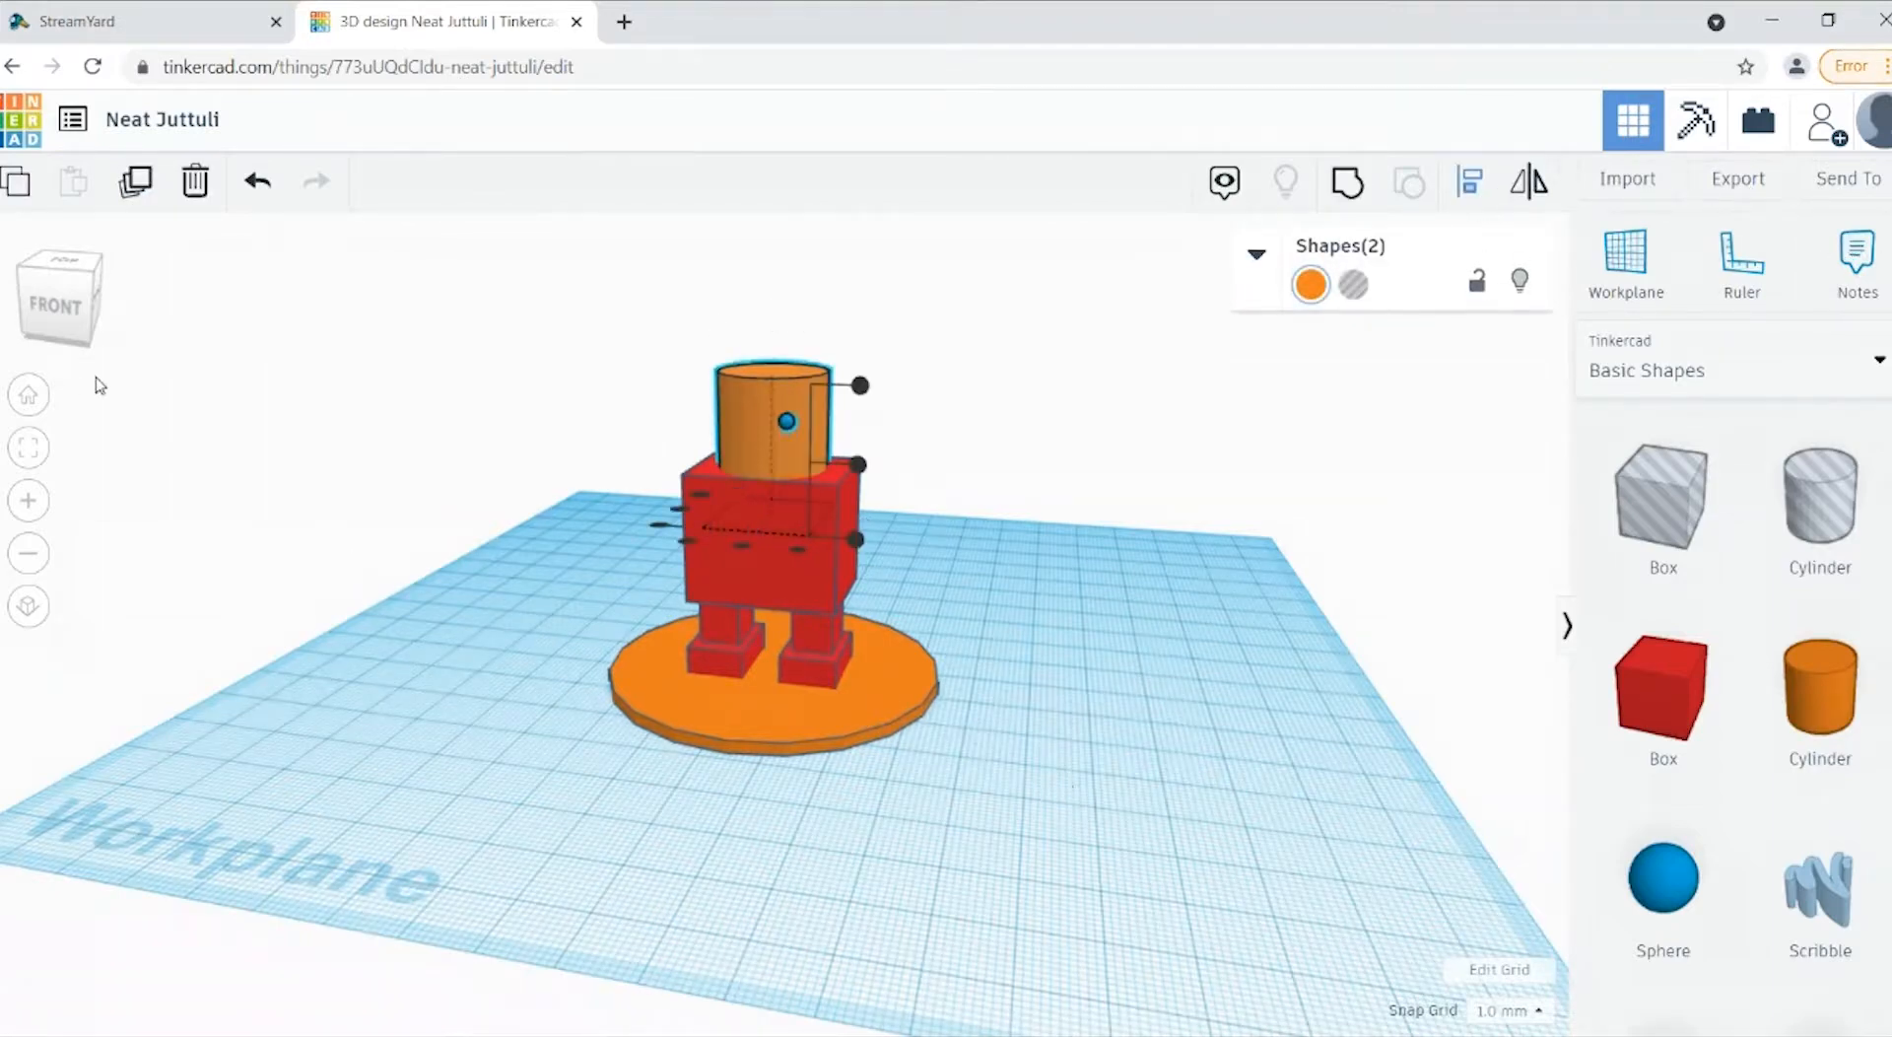
left_click(97, 302)
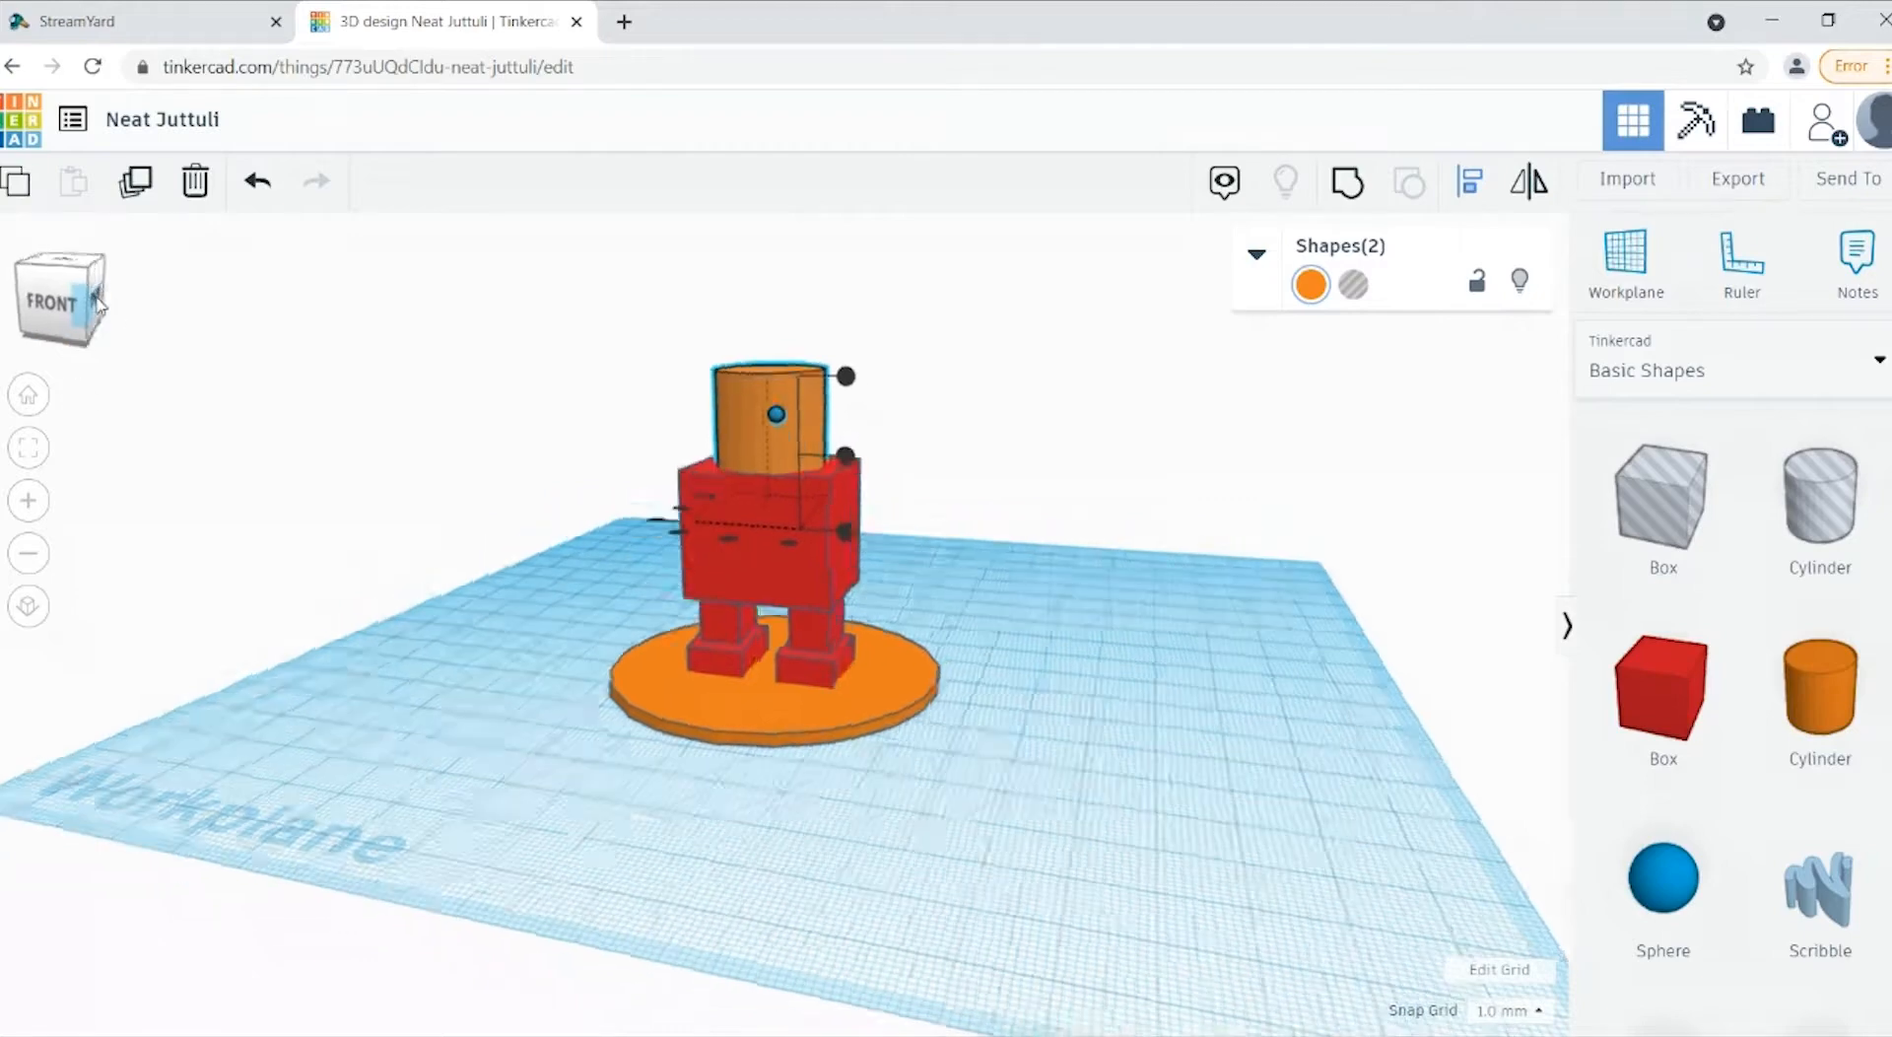
left_click(666, 520)
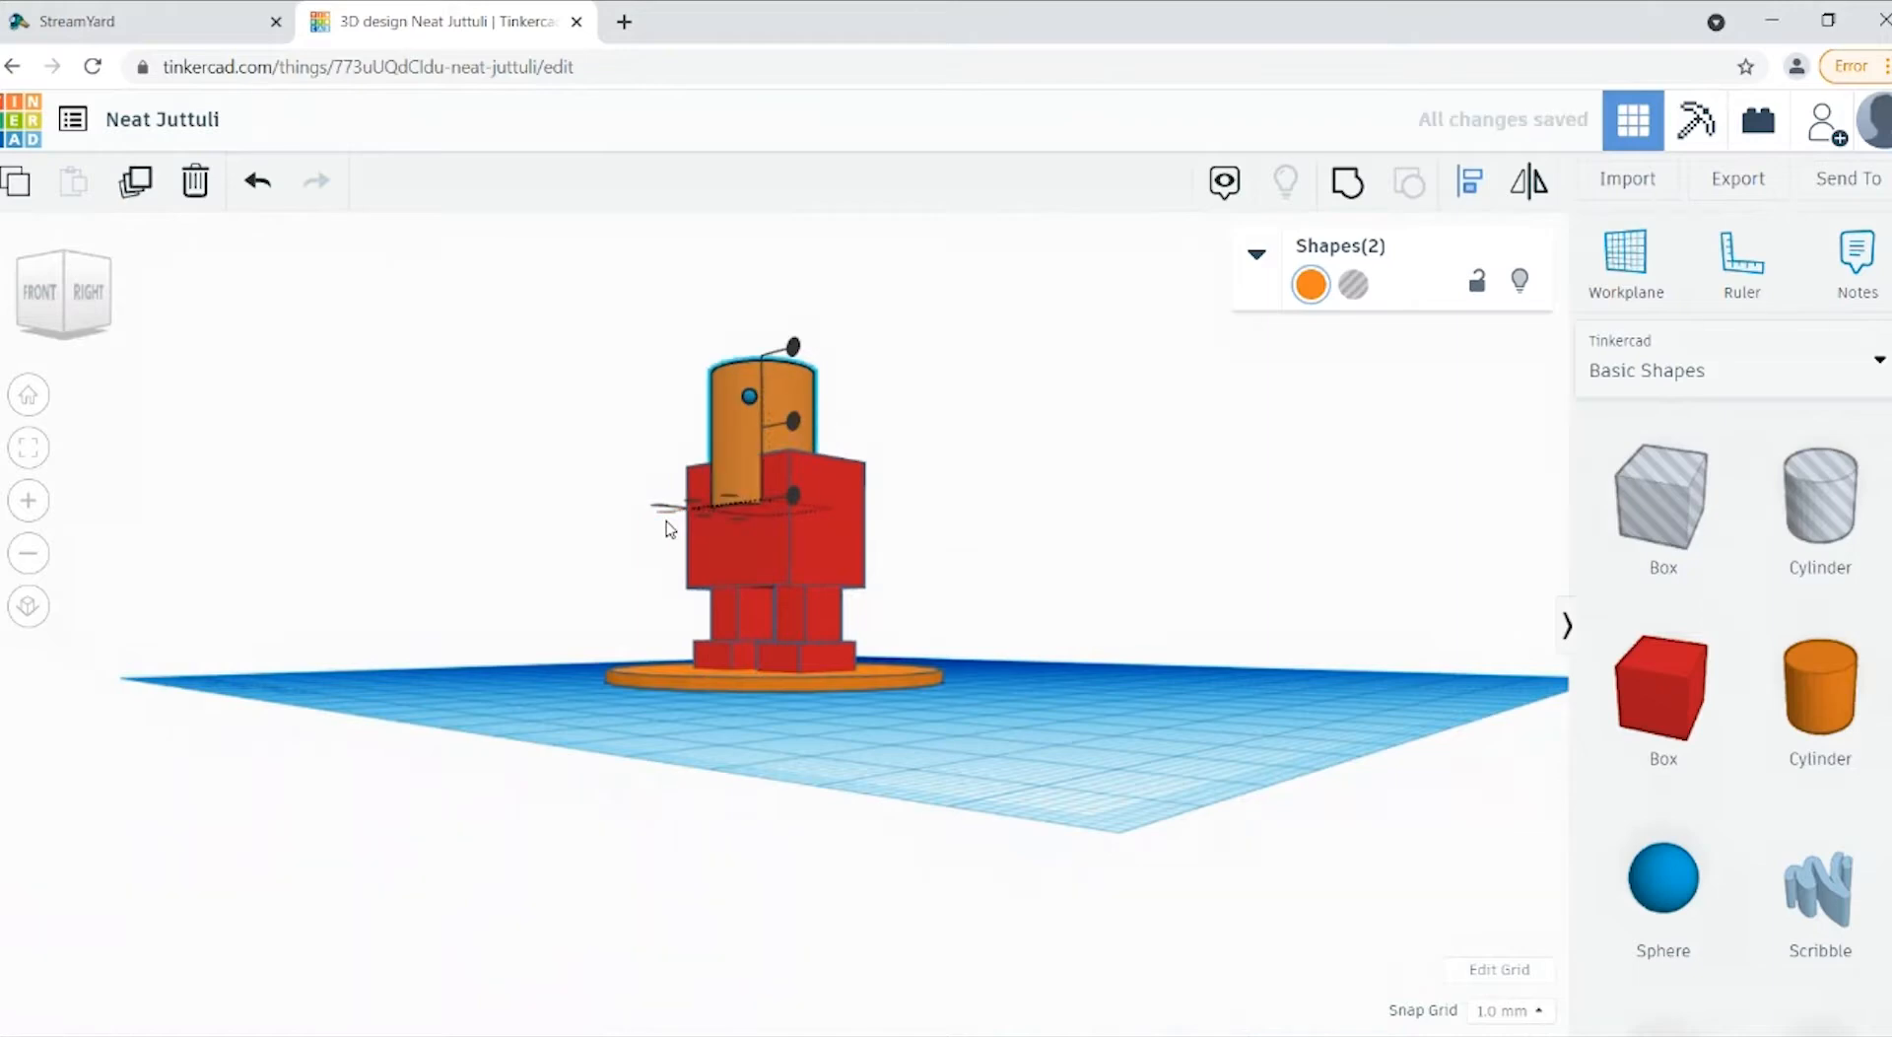
key("ctrl+z")
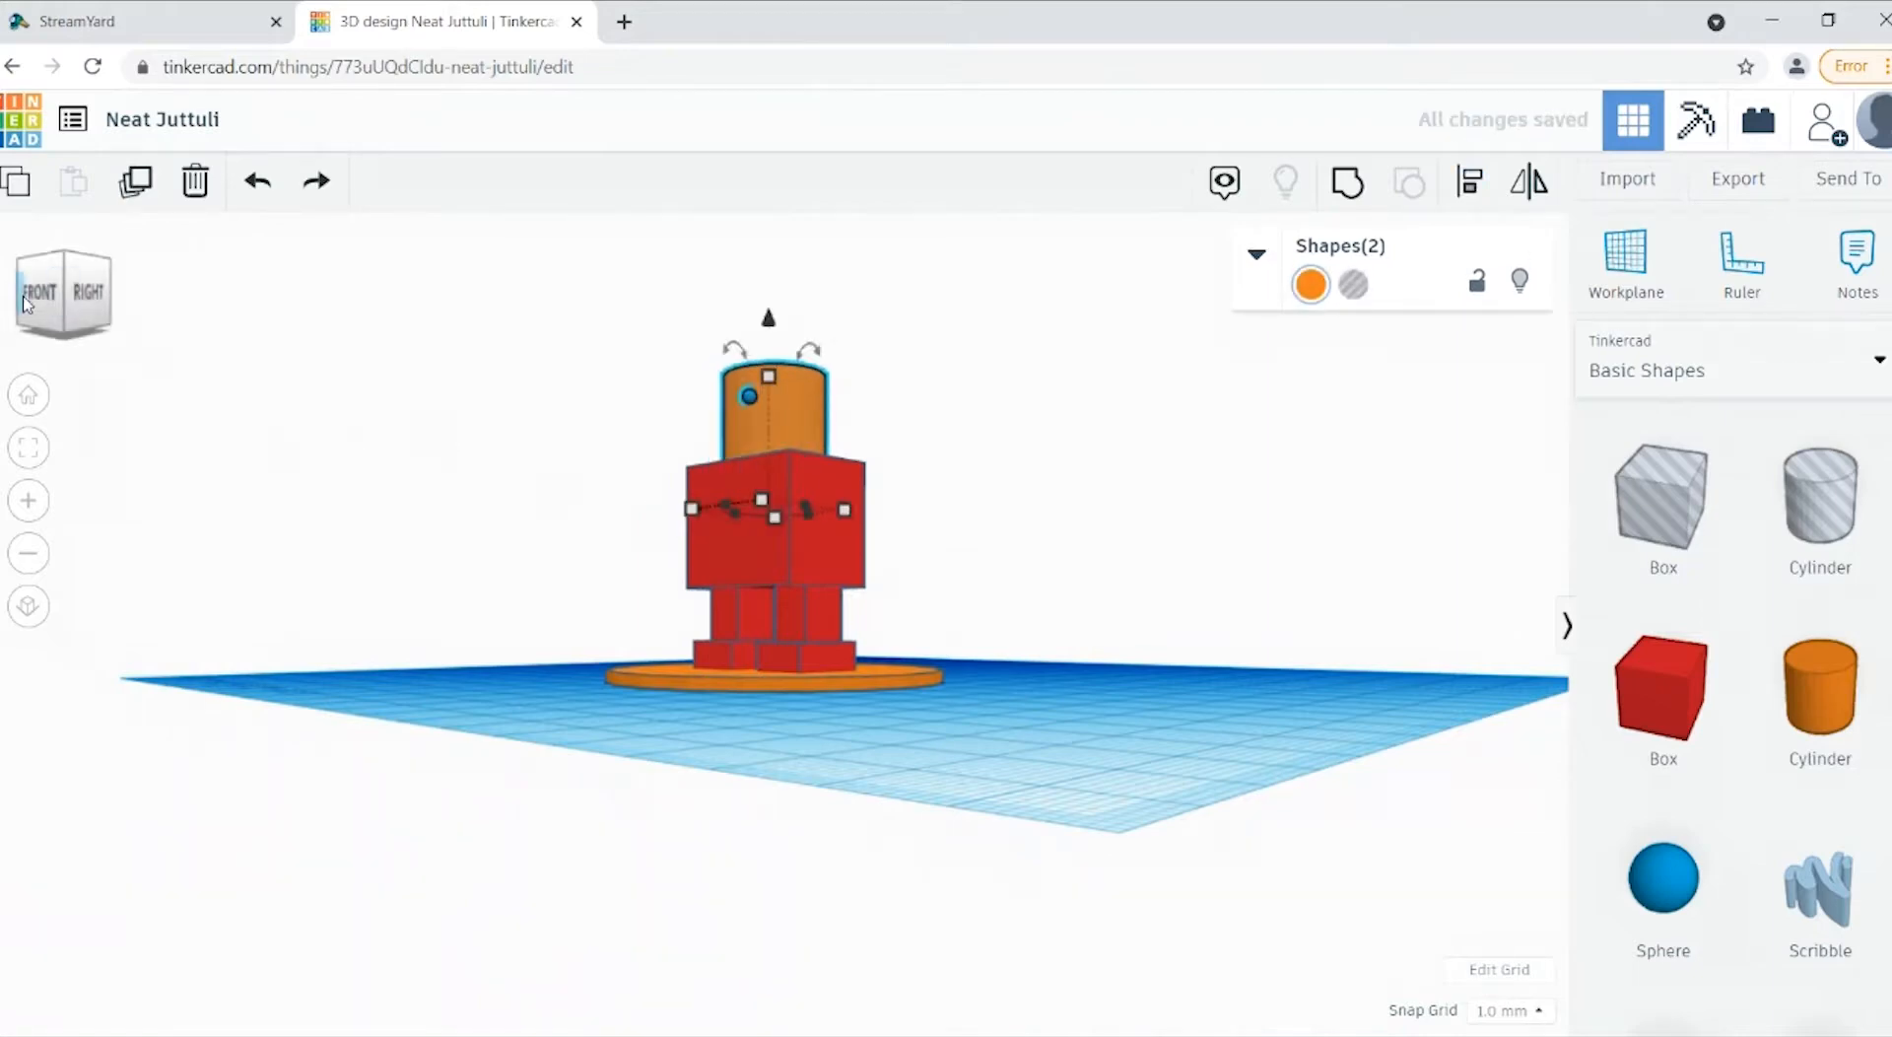
left_click(56, 305)
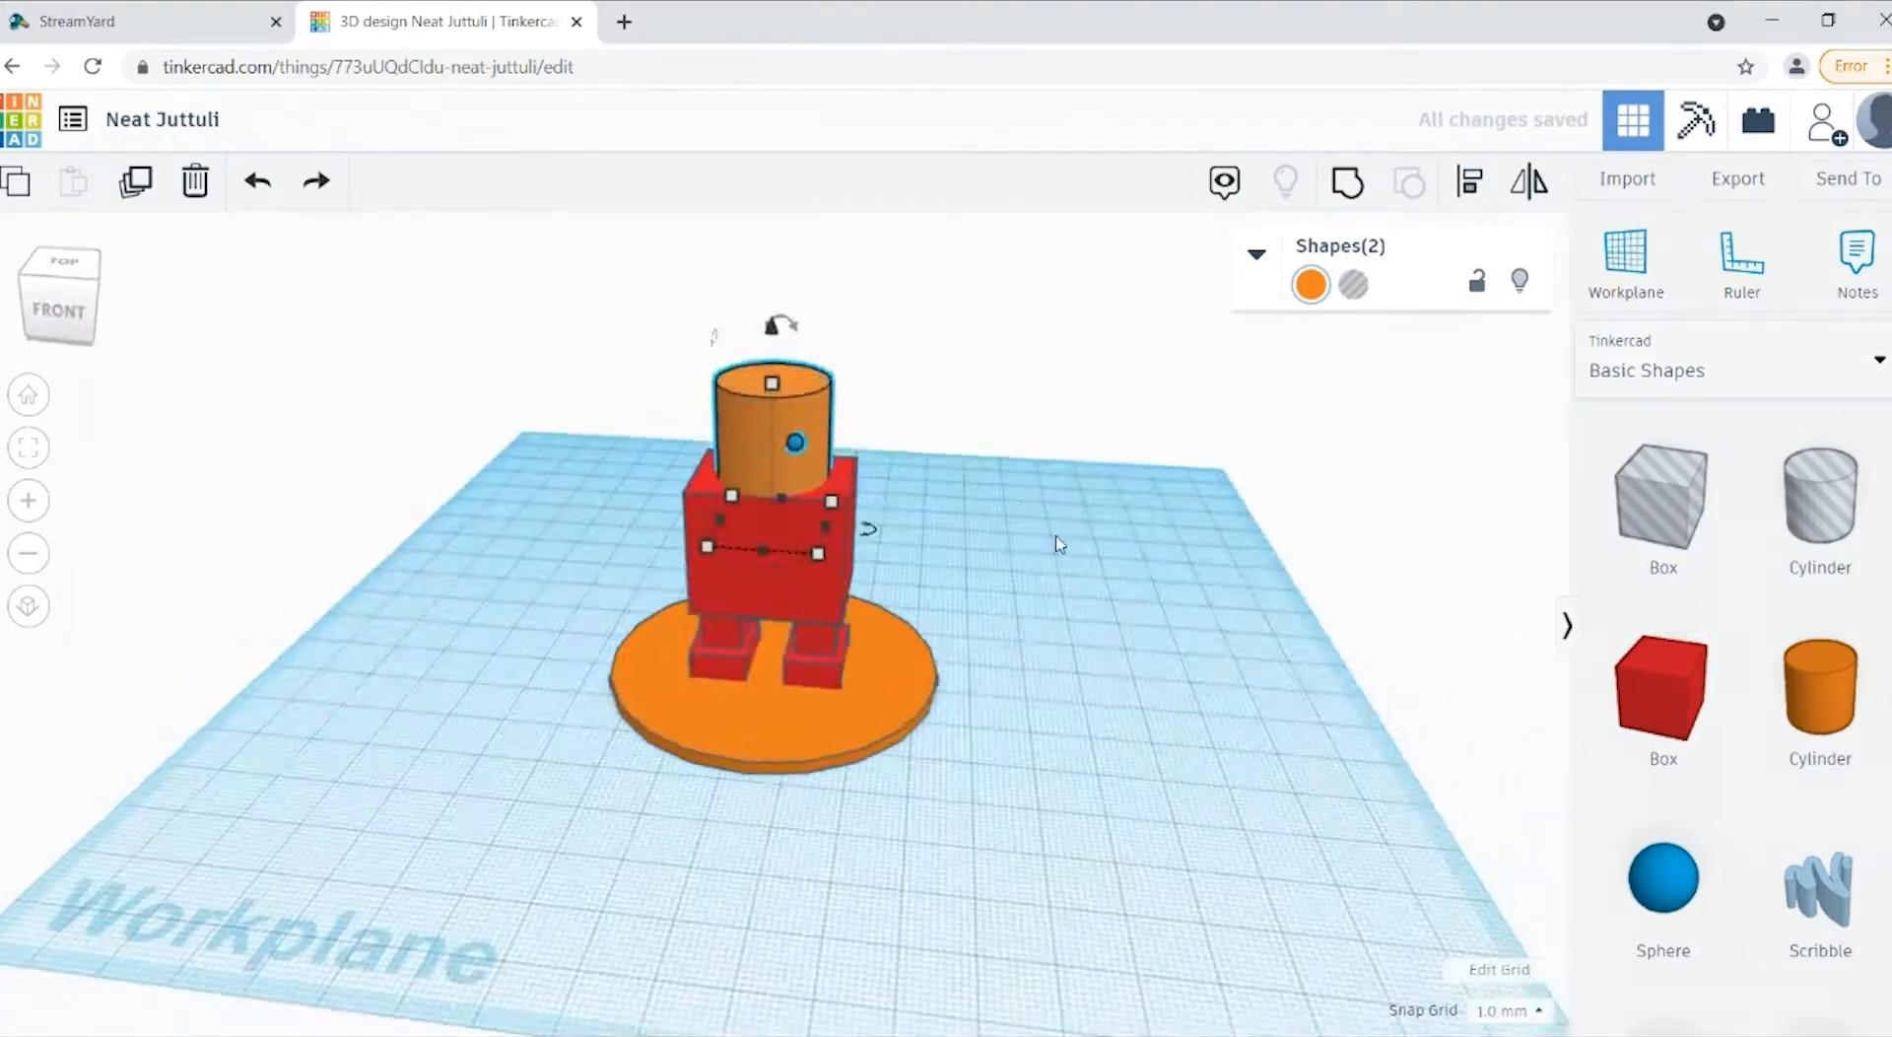
left_click(785, 436)
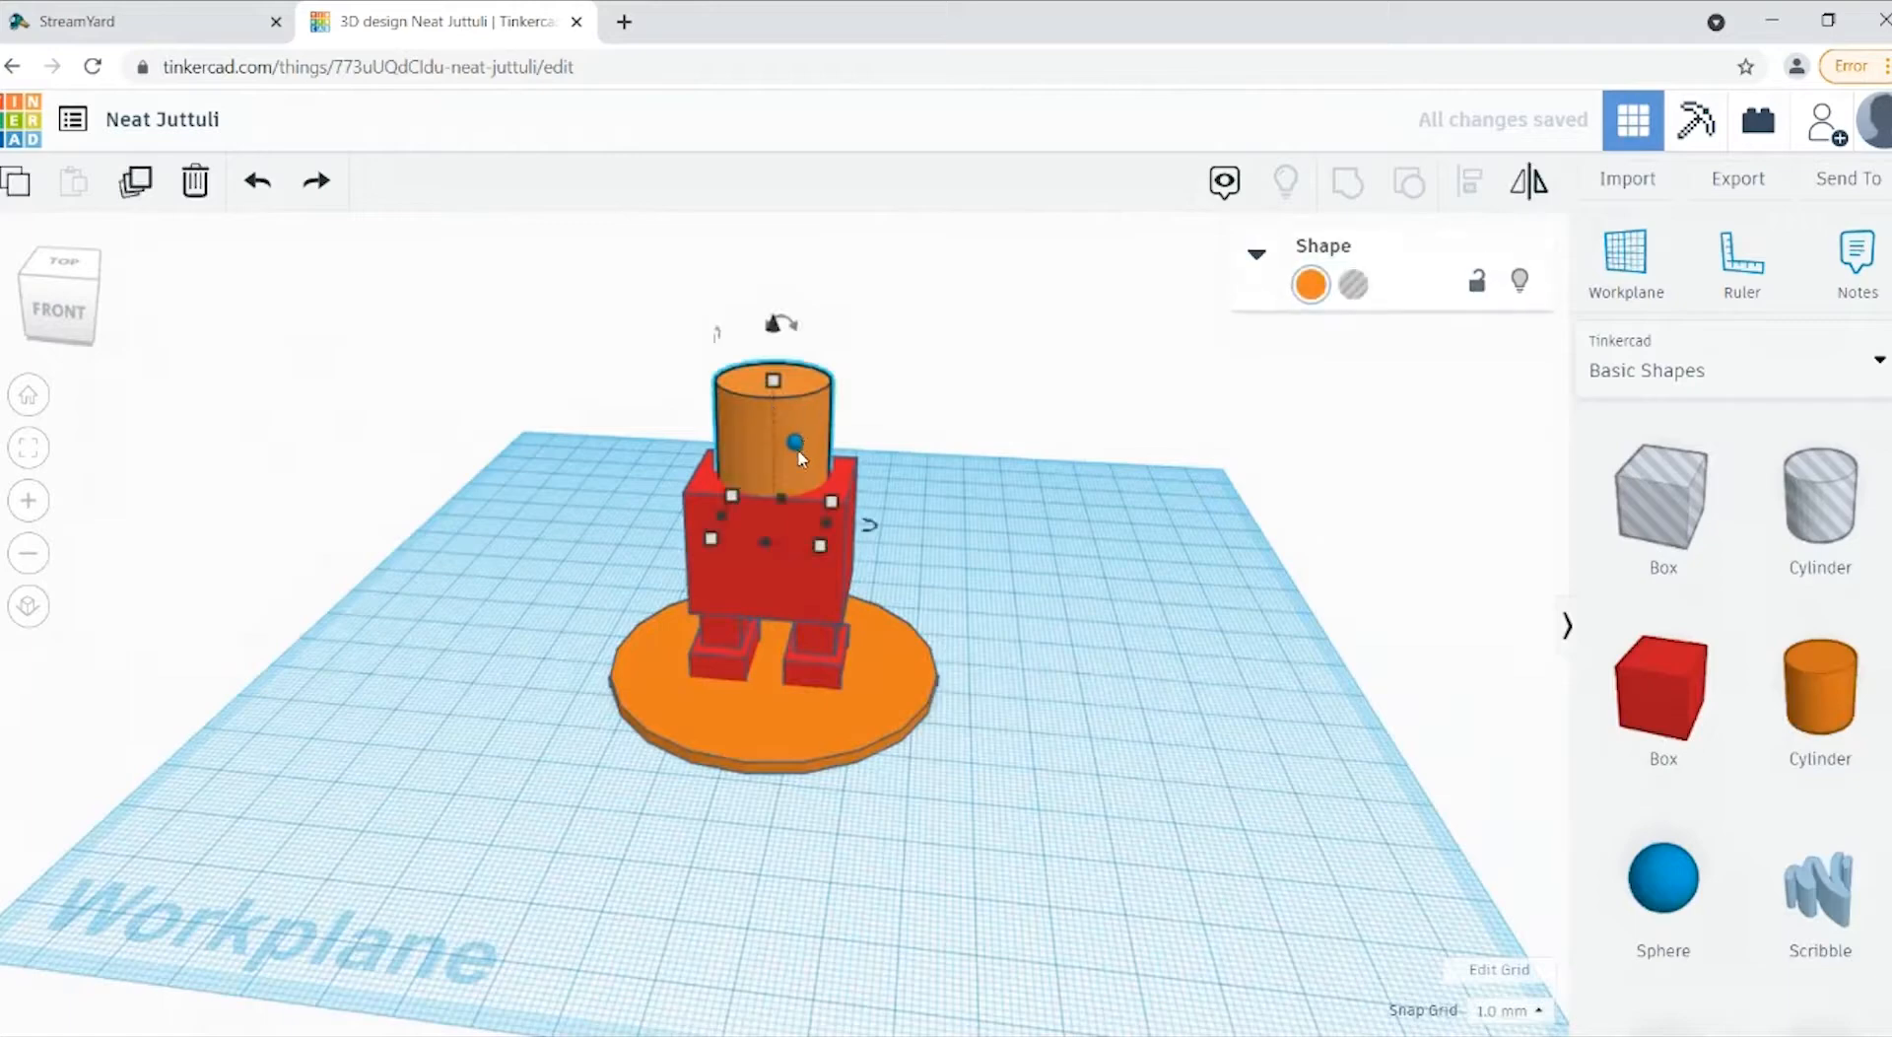
key("Escape")
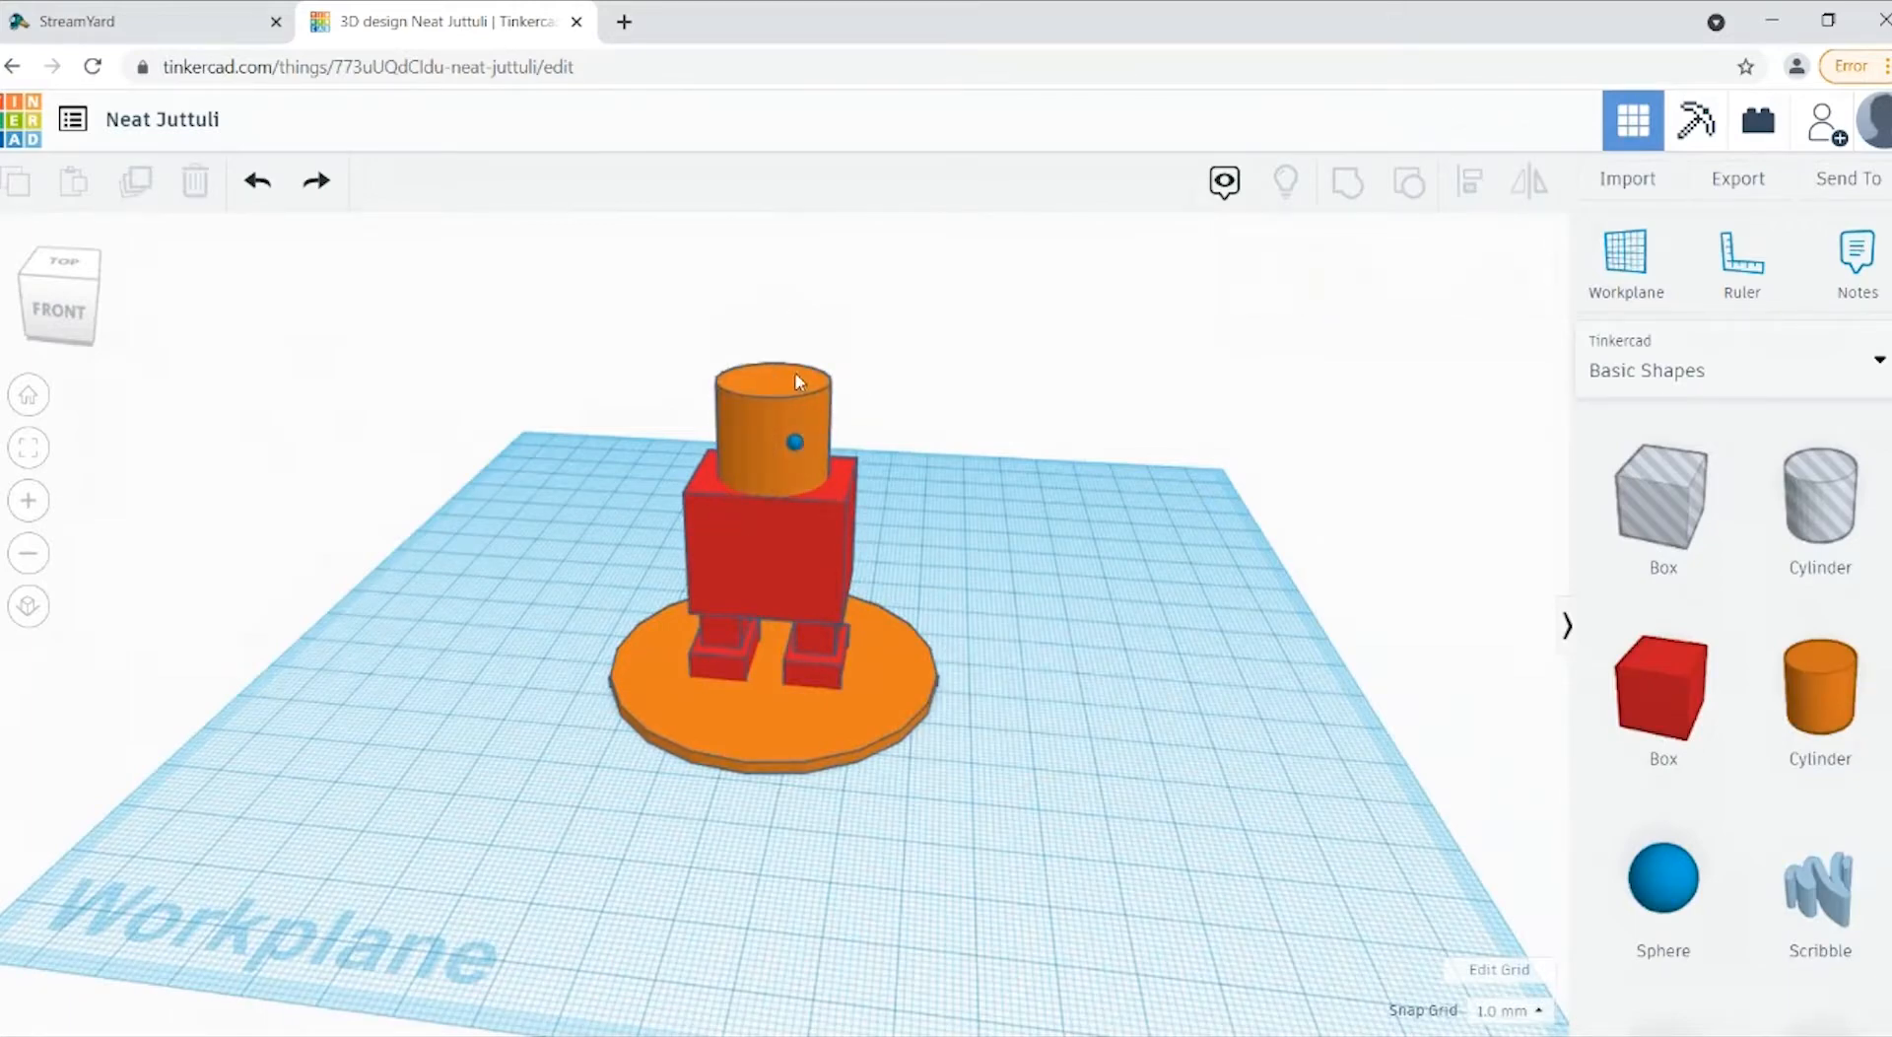
left_click(812, 431)
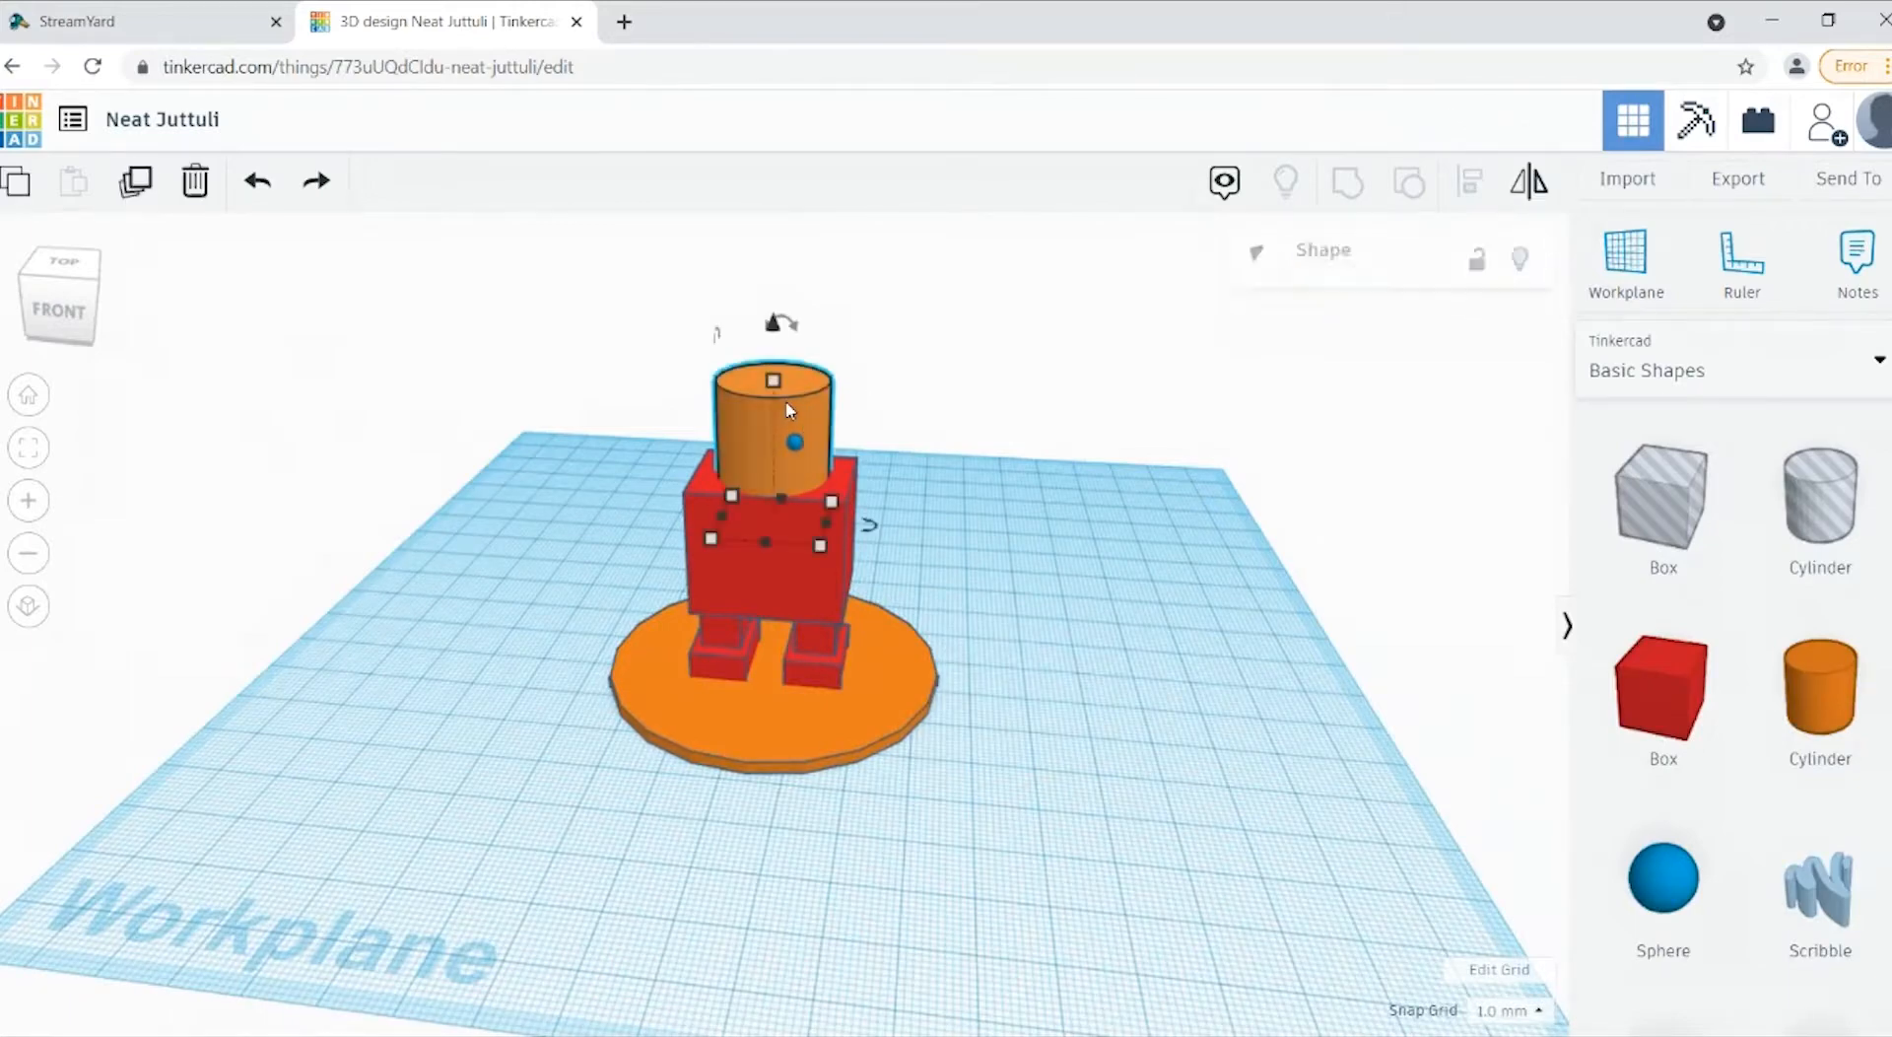
left_click(802, 452, "shift")
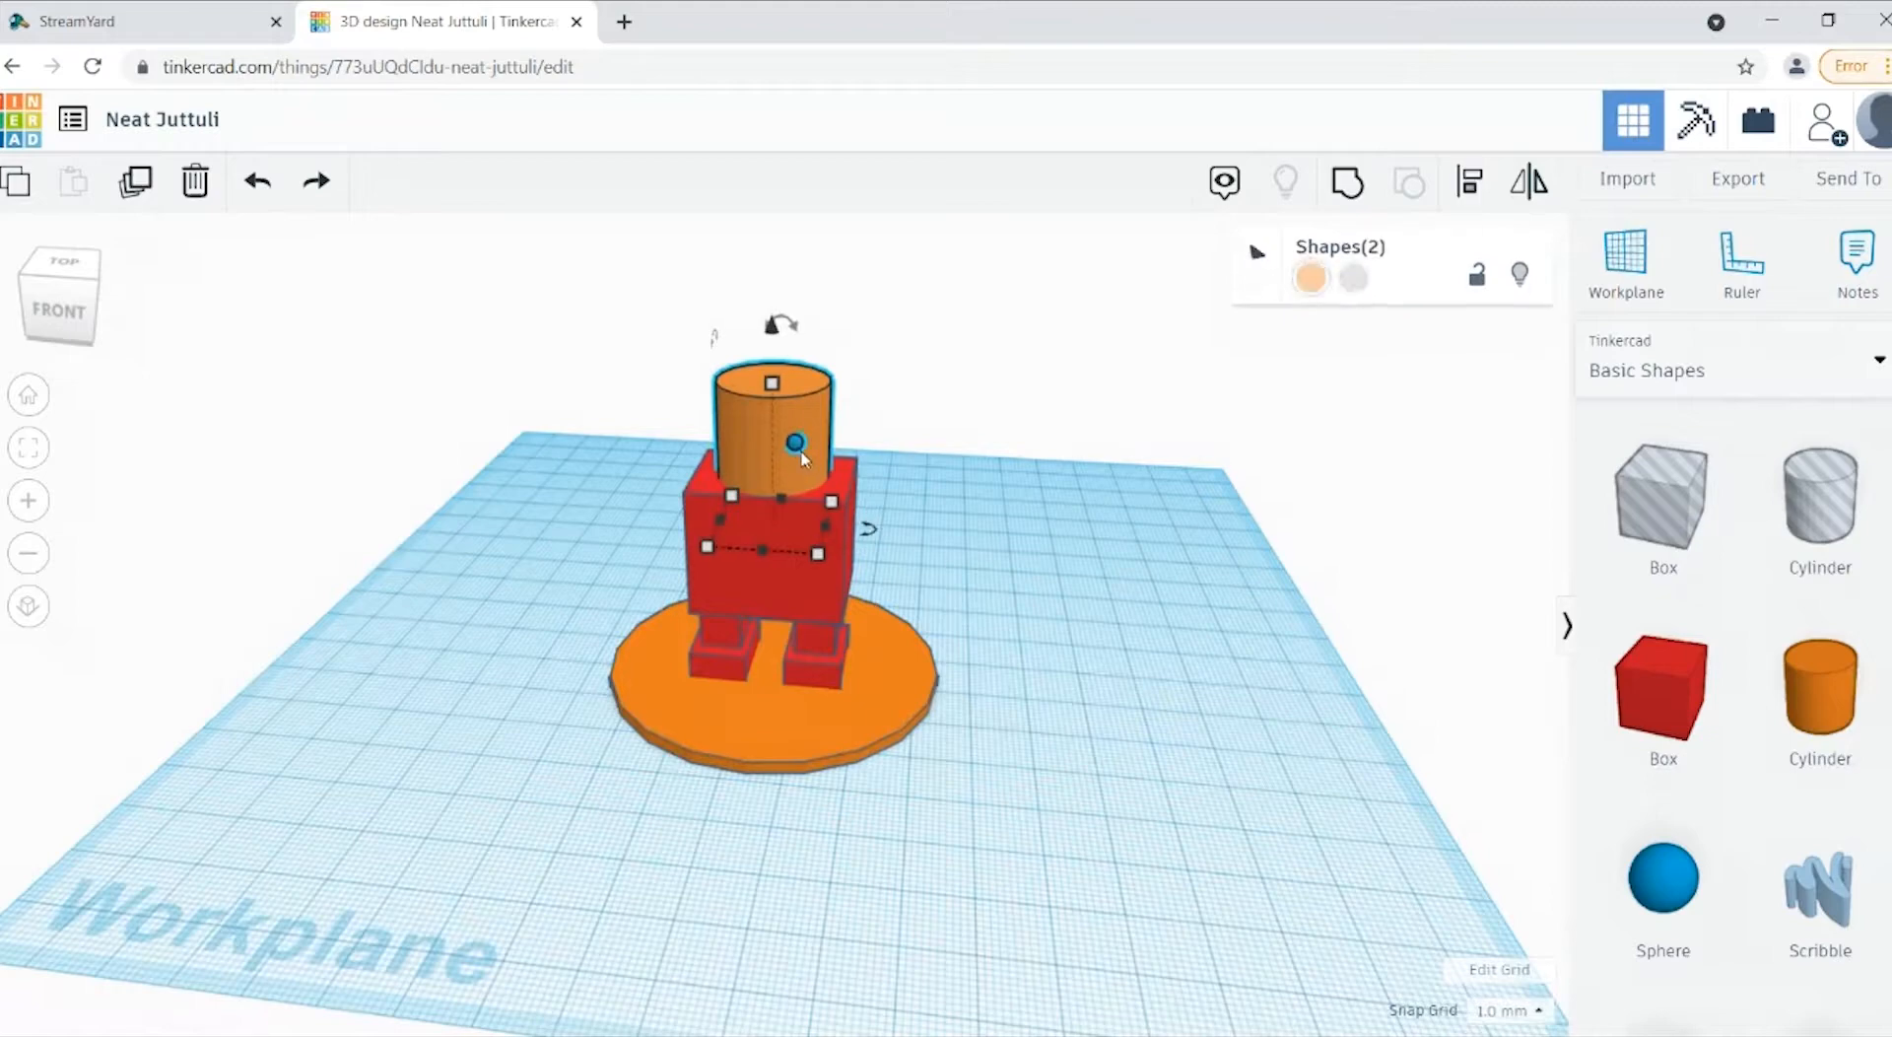
left_click(1471, 188)
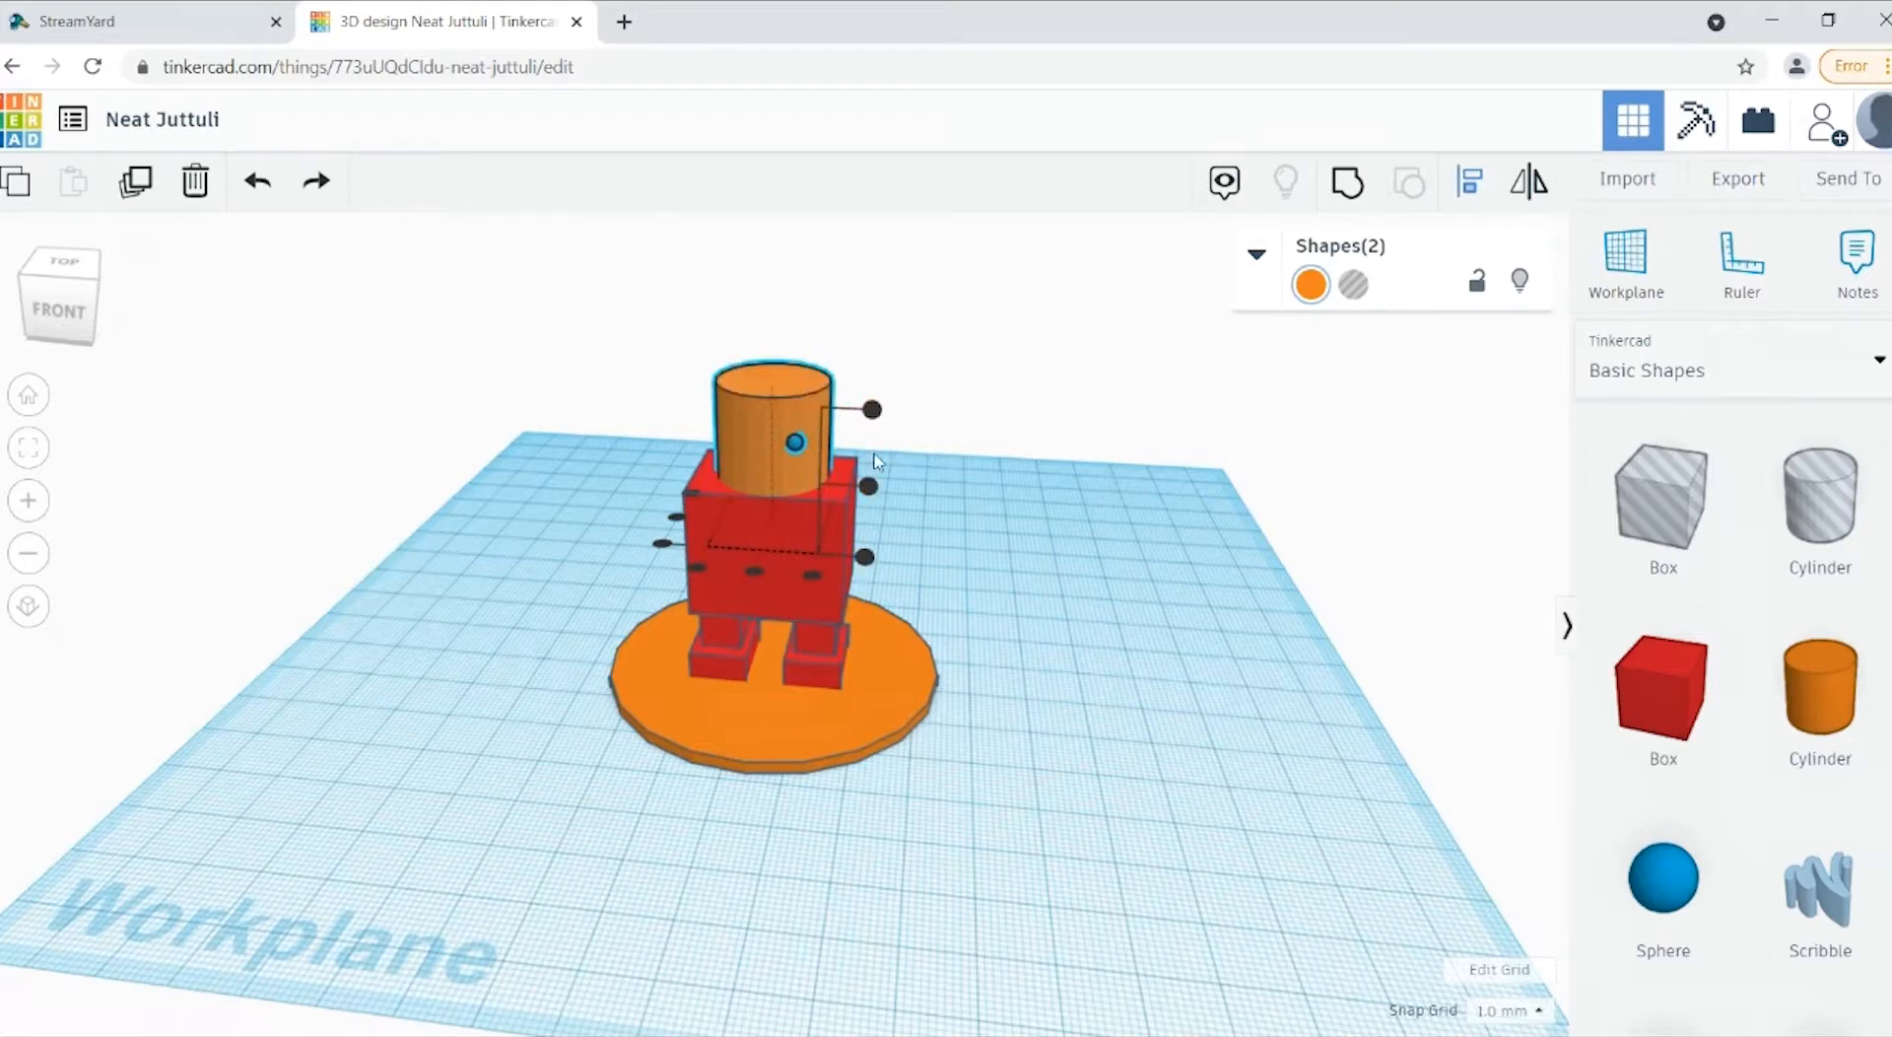
left_click(1010, 709)
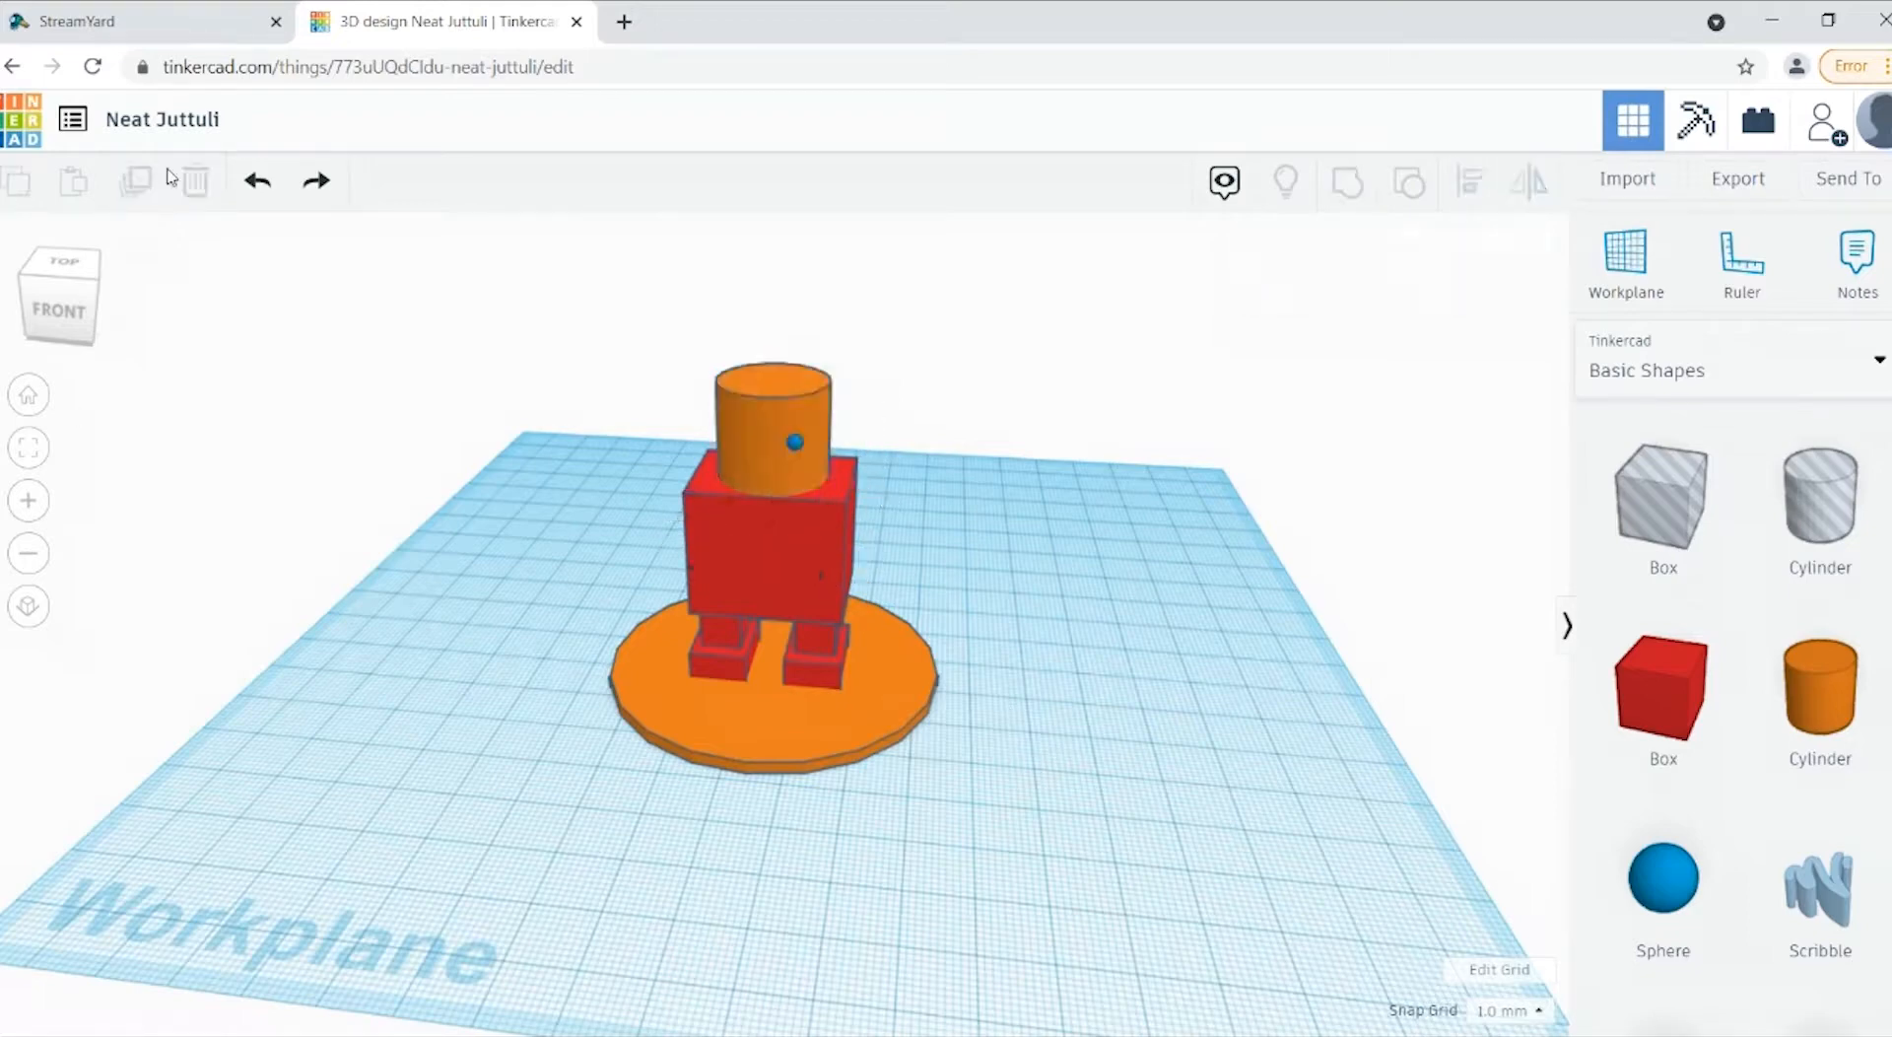
Step: Push the small sphere back horizontally so that it sits partly sunk into the front of the cylinder head
left_click_drag(91, 317, 47, 326)
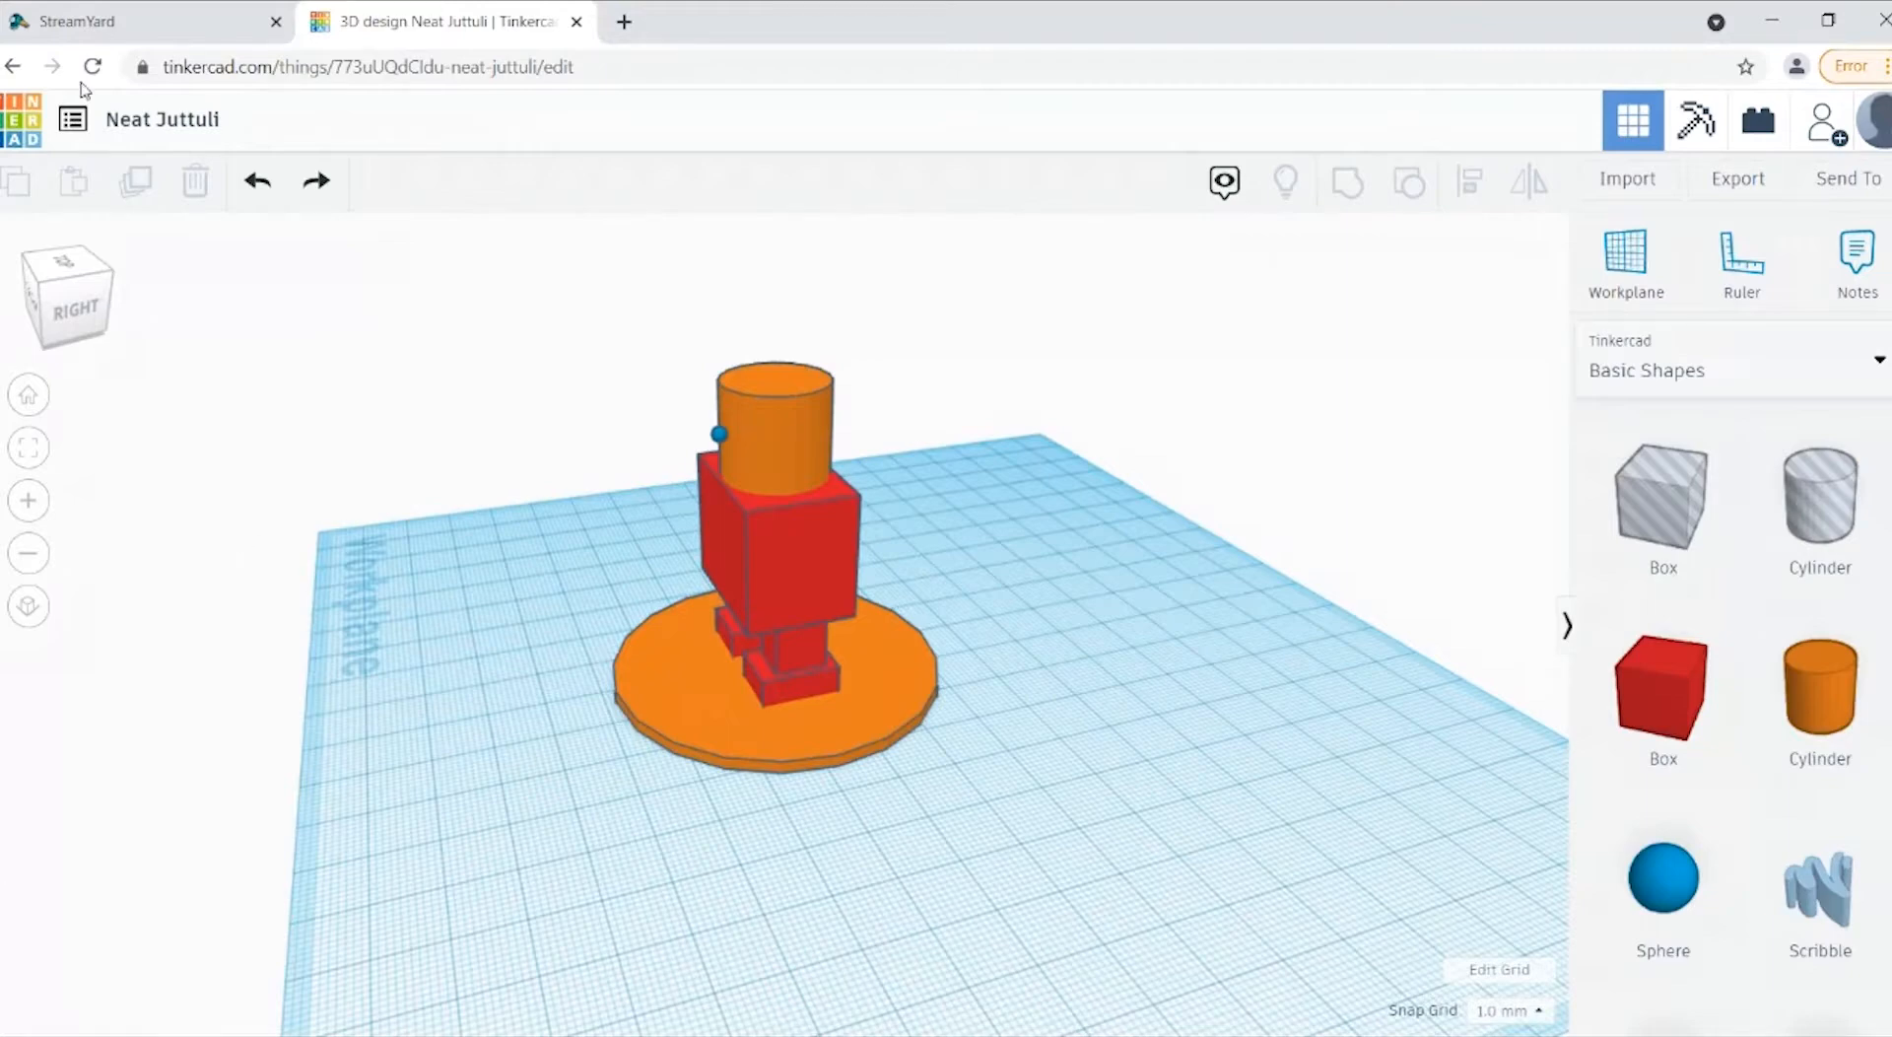
left_click_drag(83, 329, 80, 323)
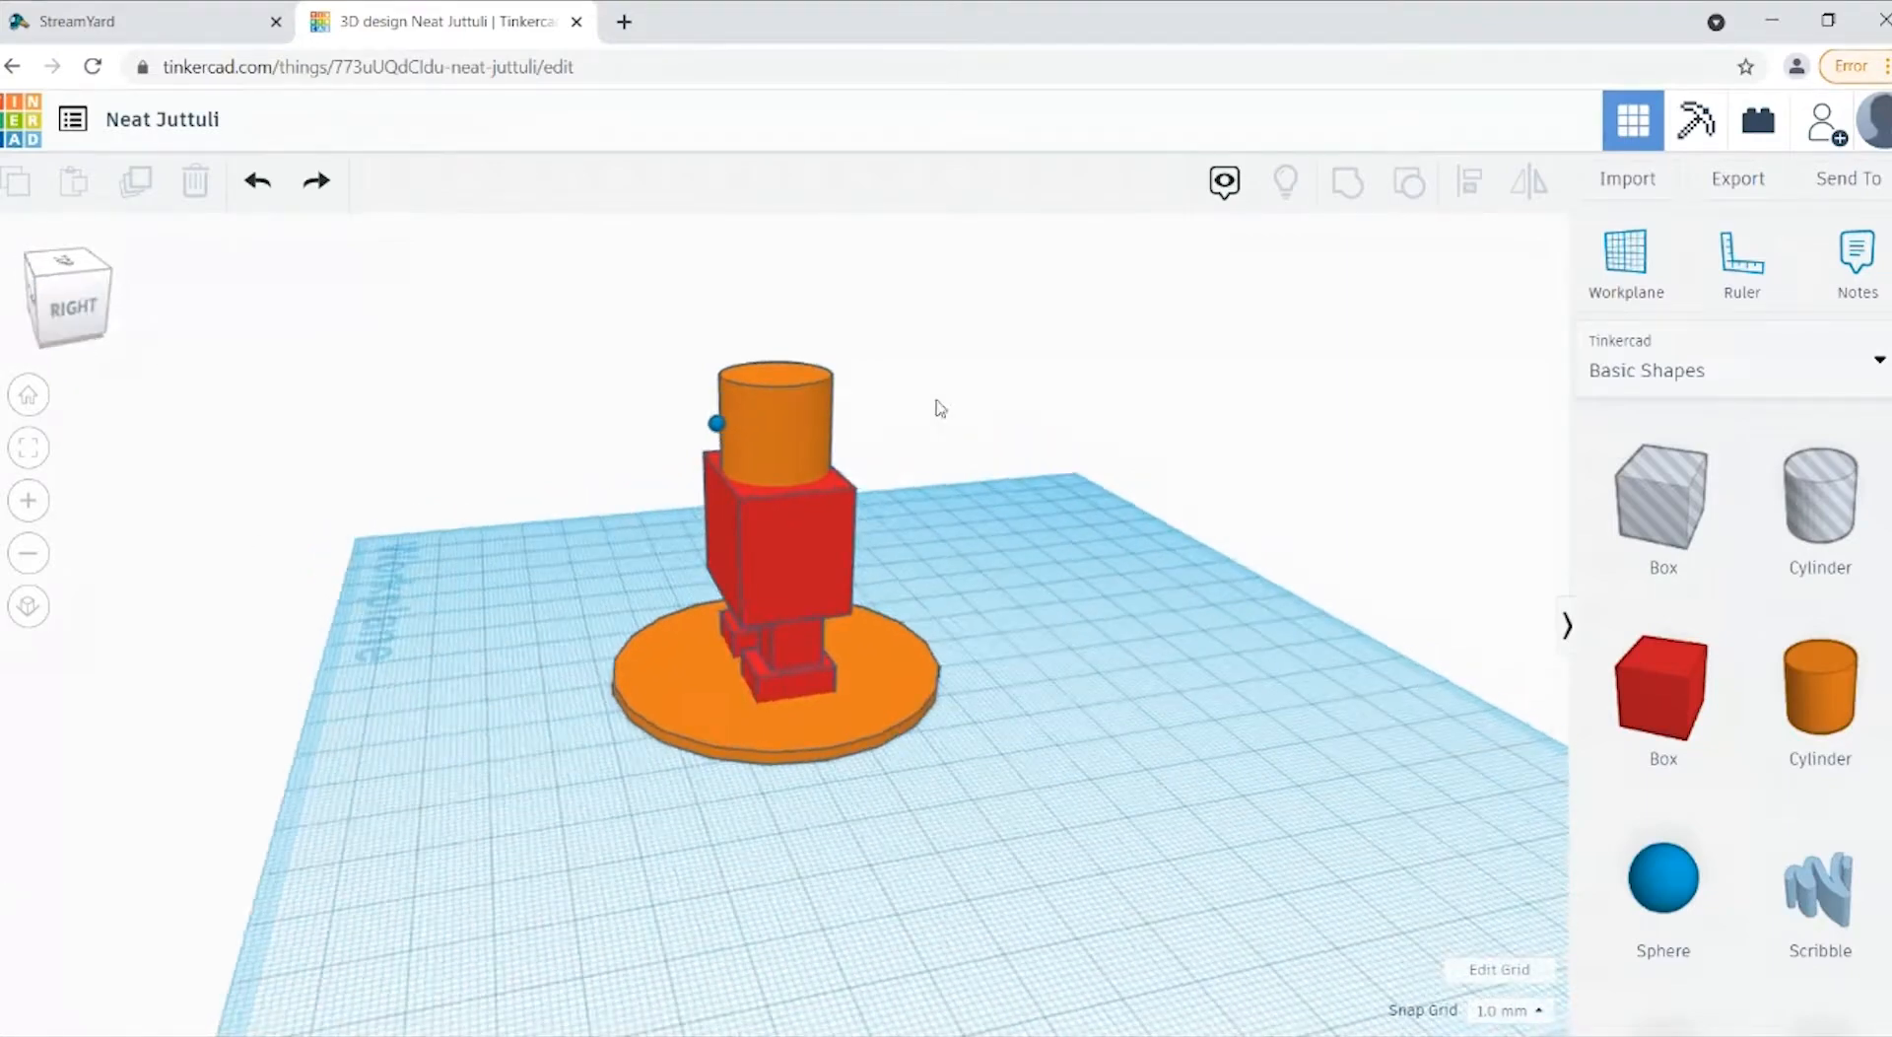
left_click(716, 436)
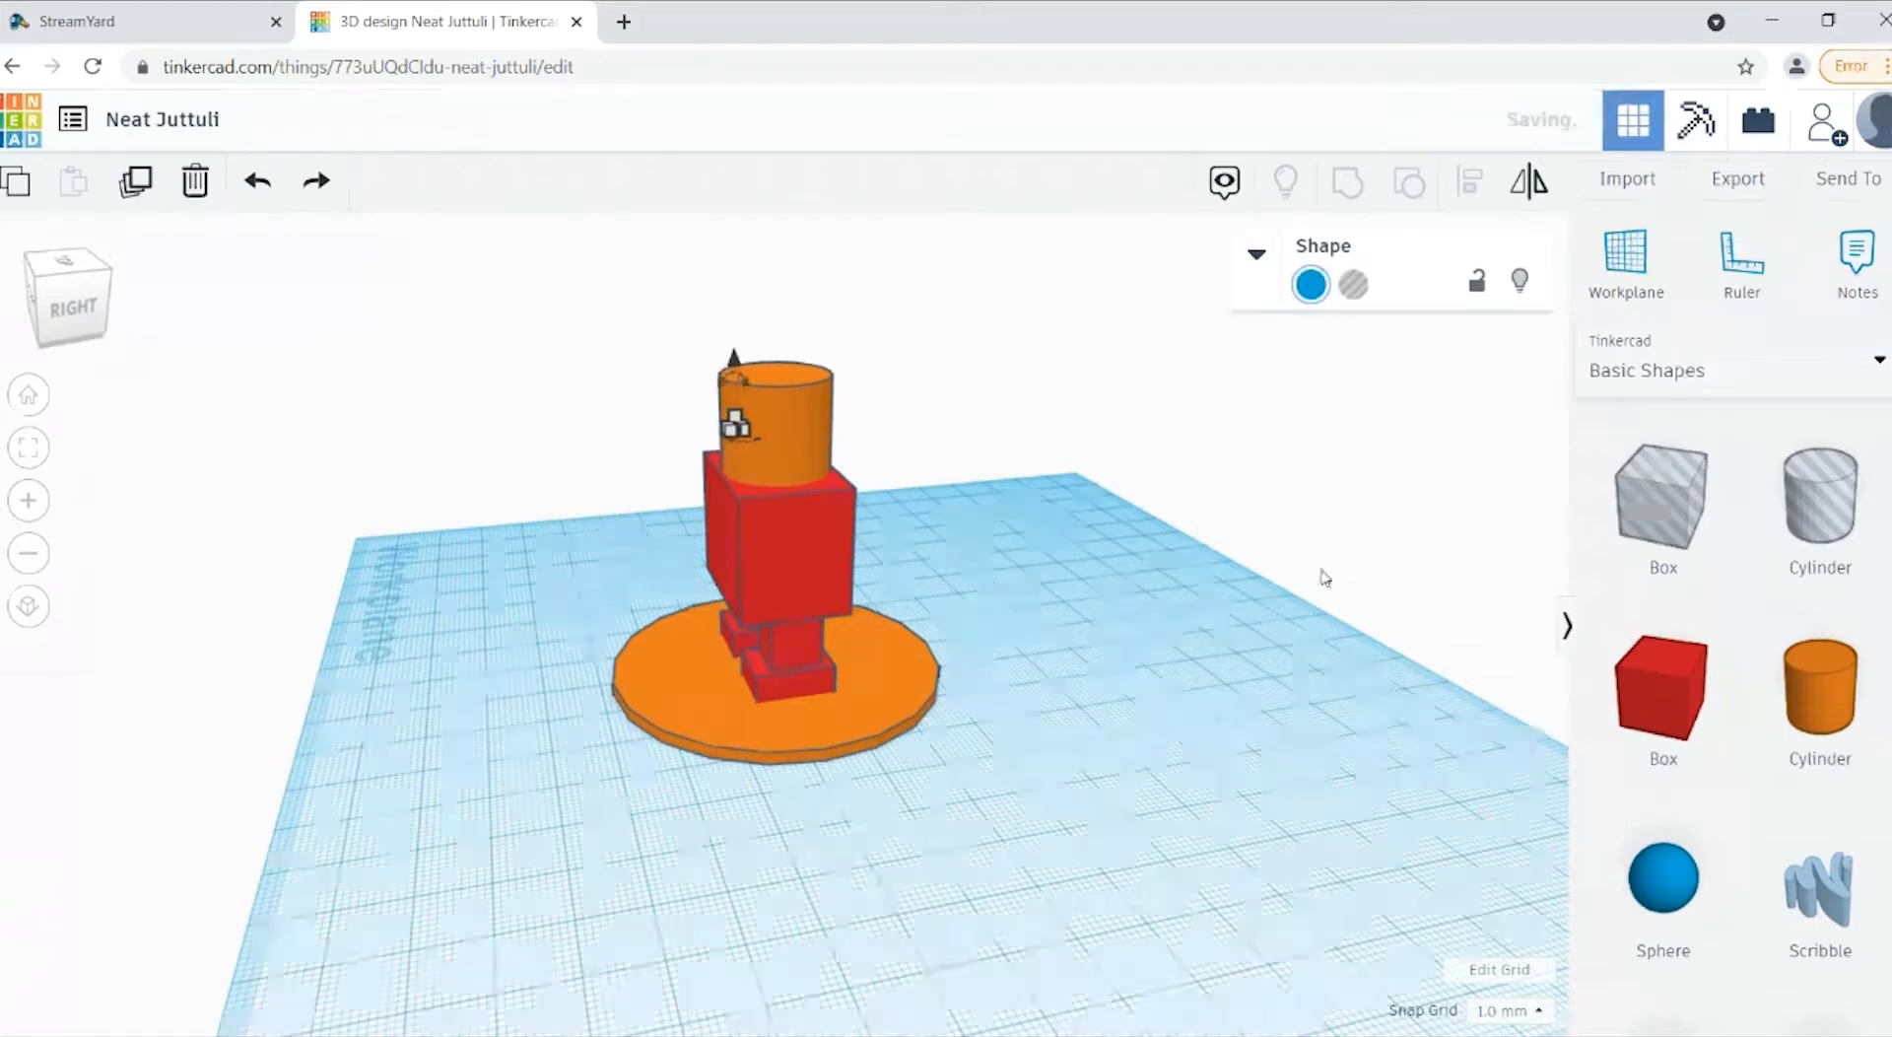
left_click(612, 553)
left_click(79, 330)
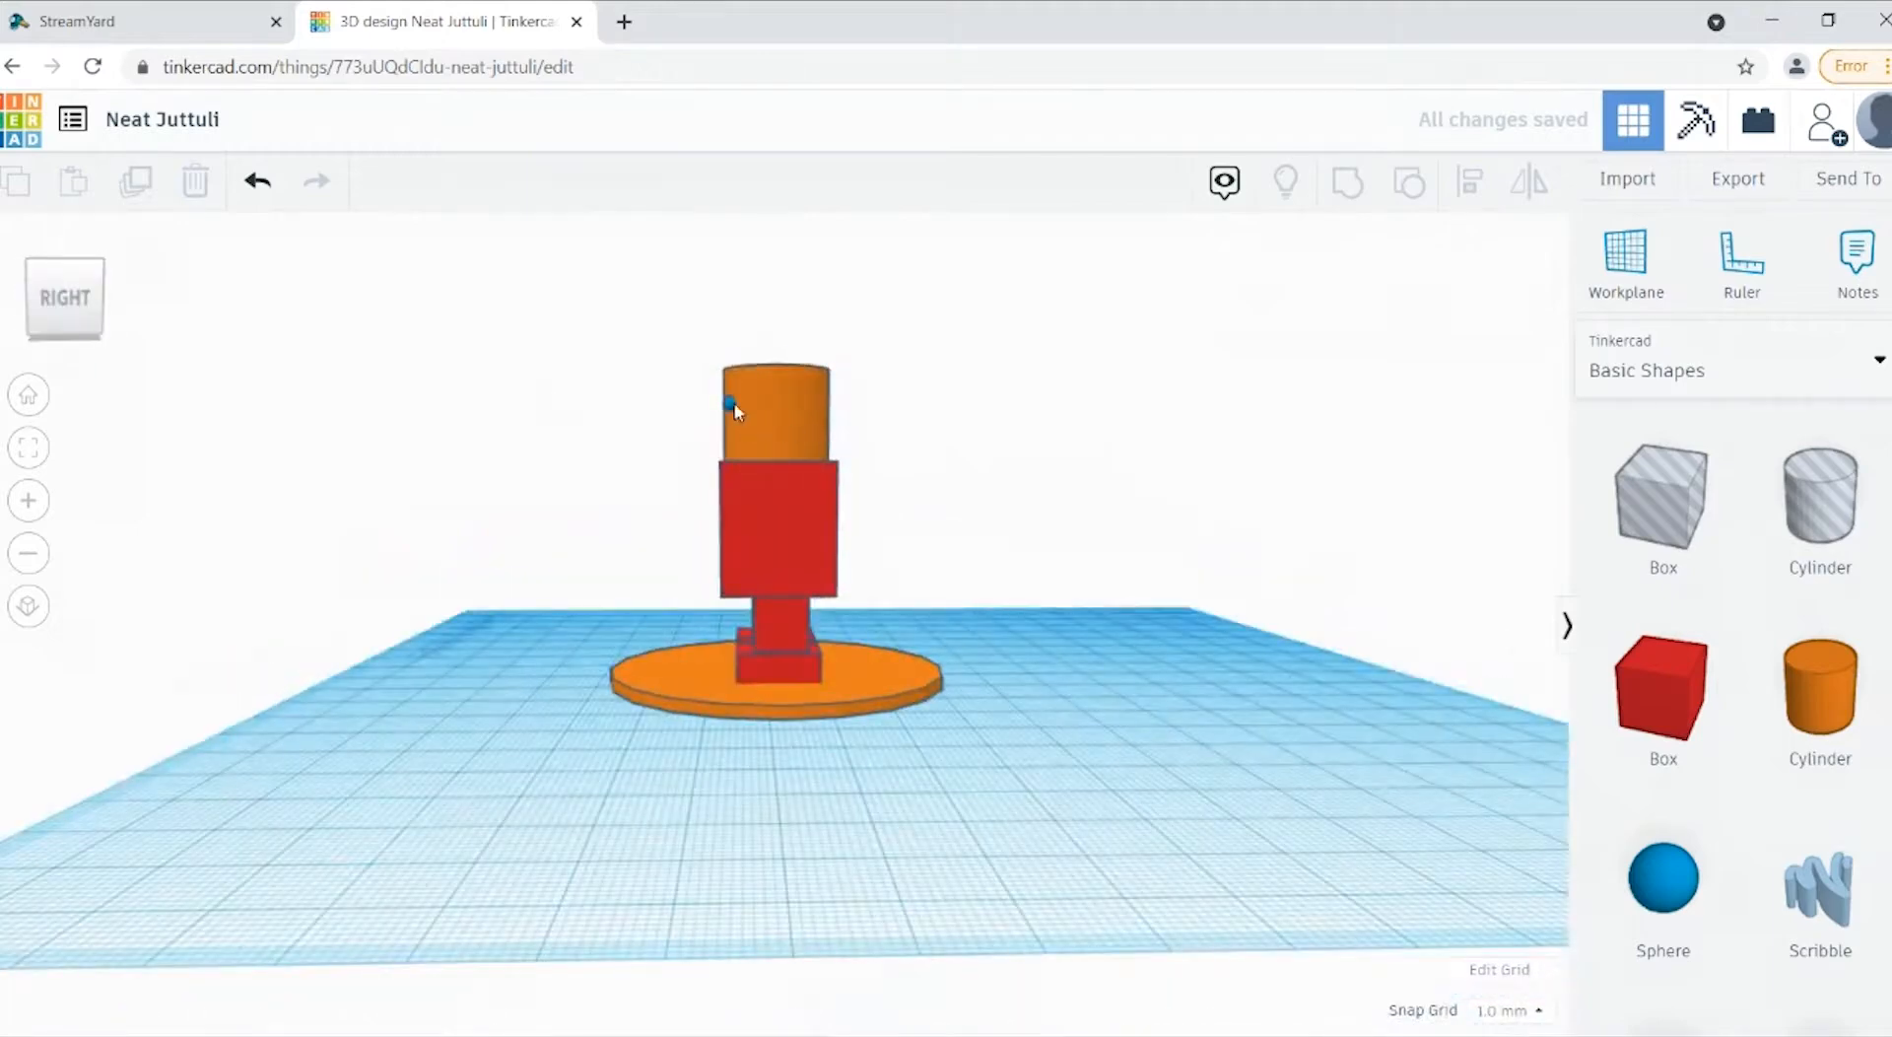
left_click(729, 404)
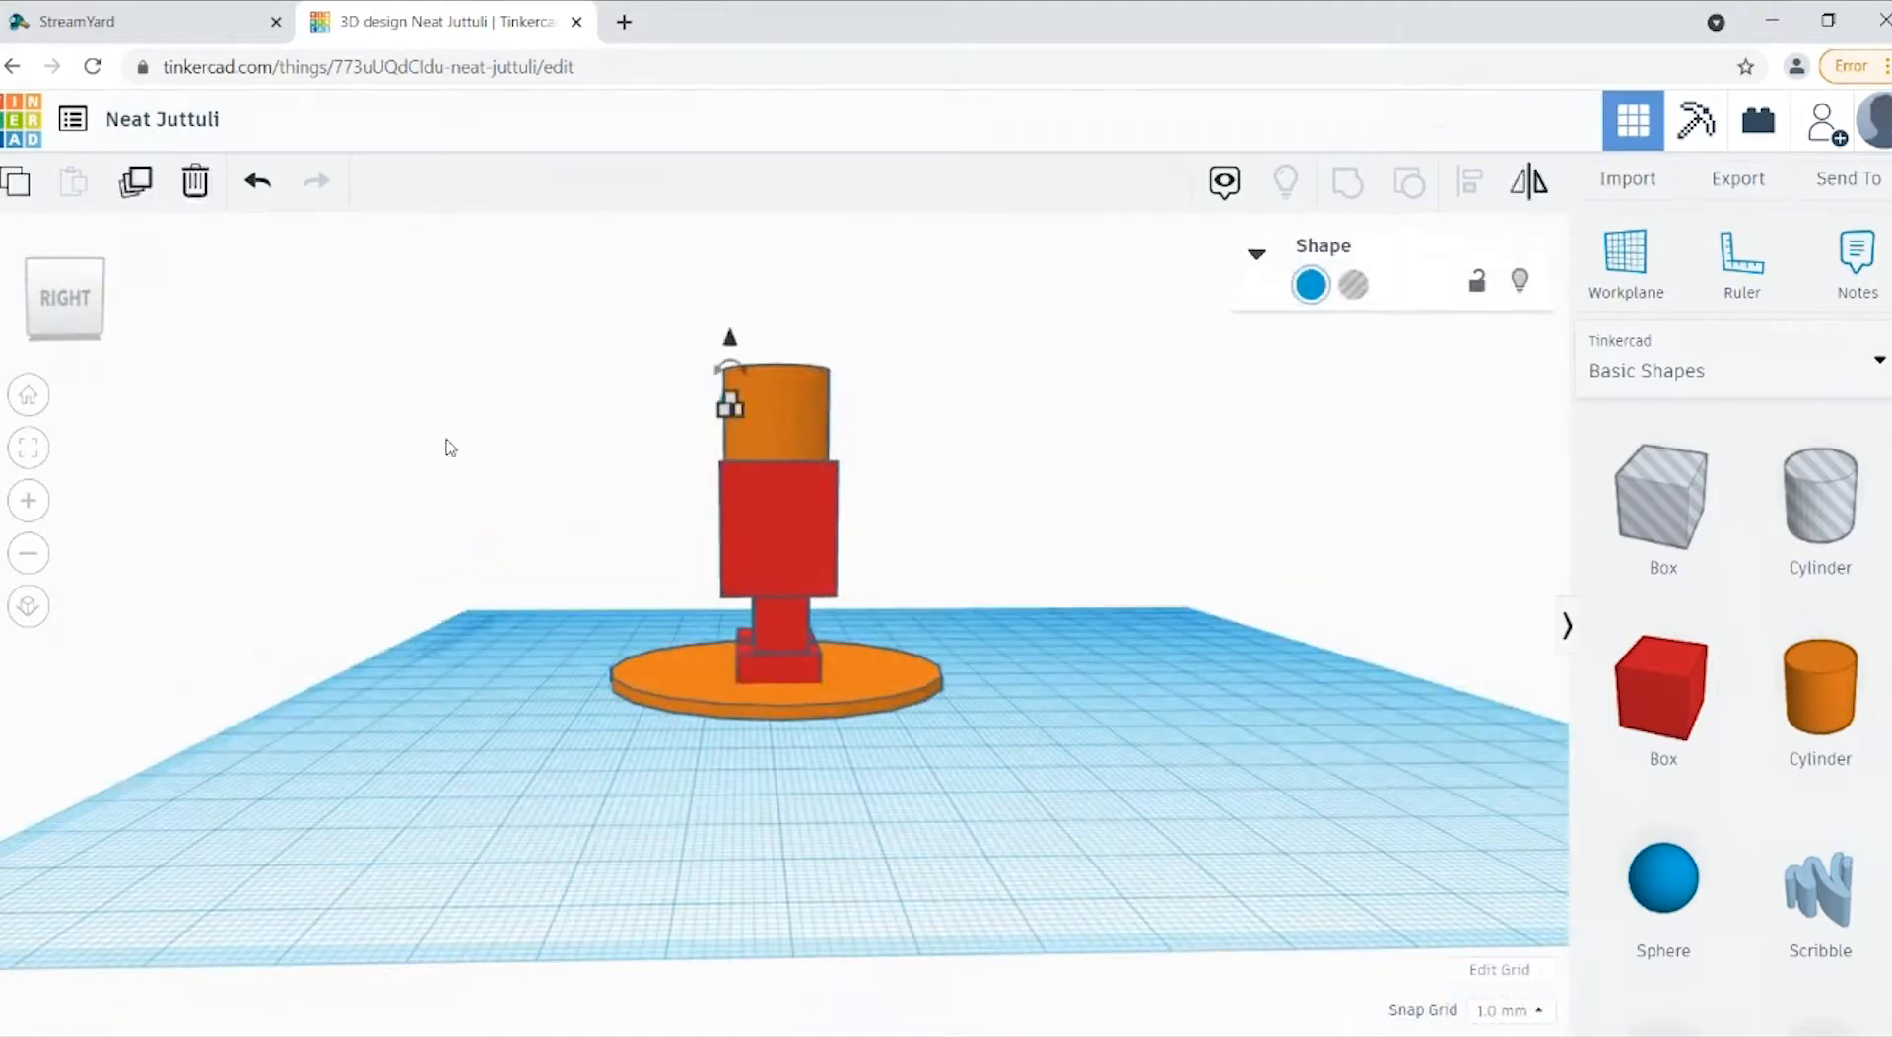
Step: Shift the small sphere slightly sideways towards the middle of the face, viewed from the front
left_click(84, 332)
mouse_move(79, 335)
left_mouse_down()
mouse_move(113, 327)
mouse_move(102, 342)
left_mouse_up()
left_click(83, 335)
left_click(918, 618)
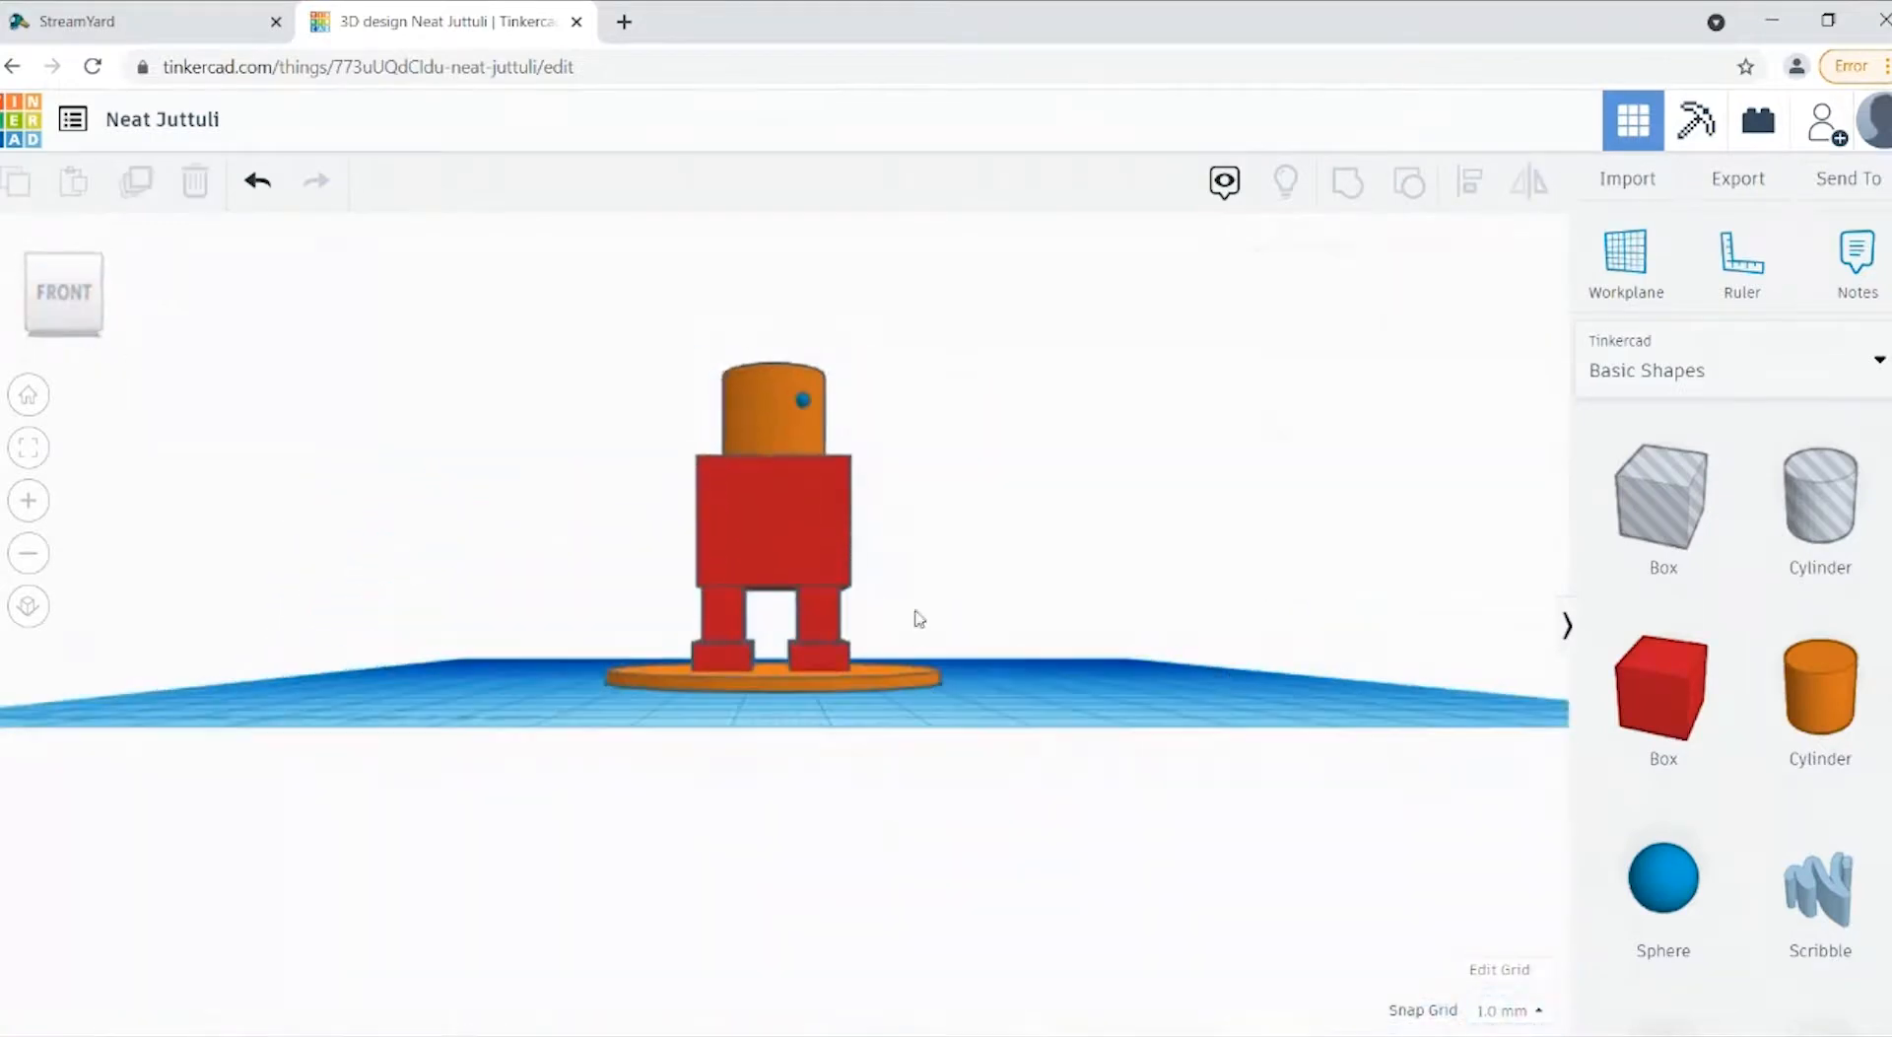
left_click(804, 412)
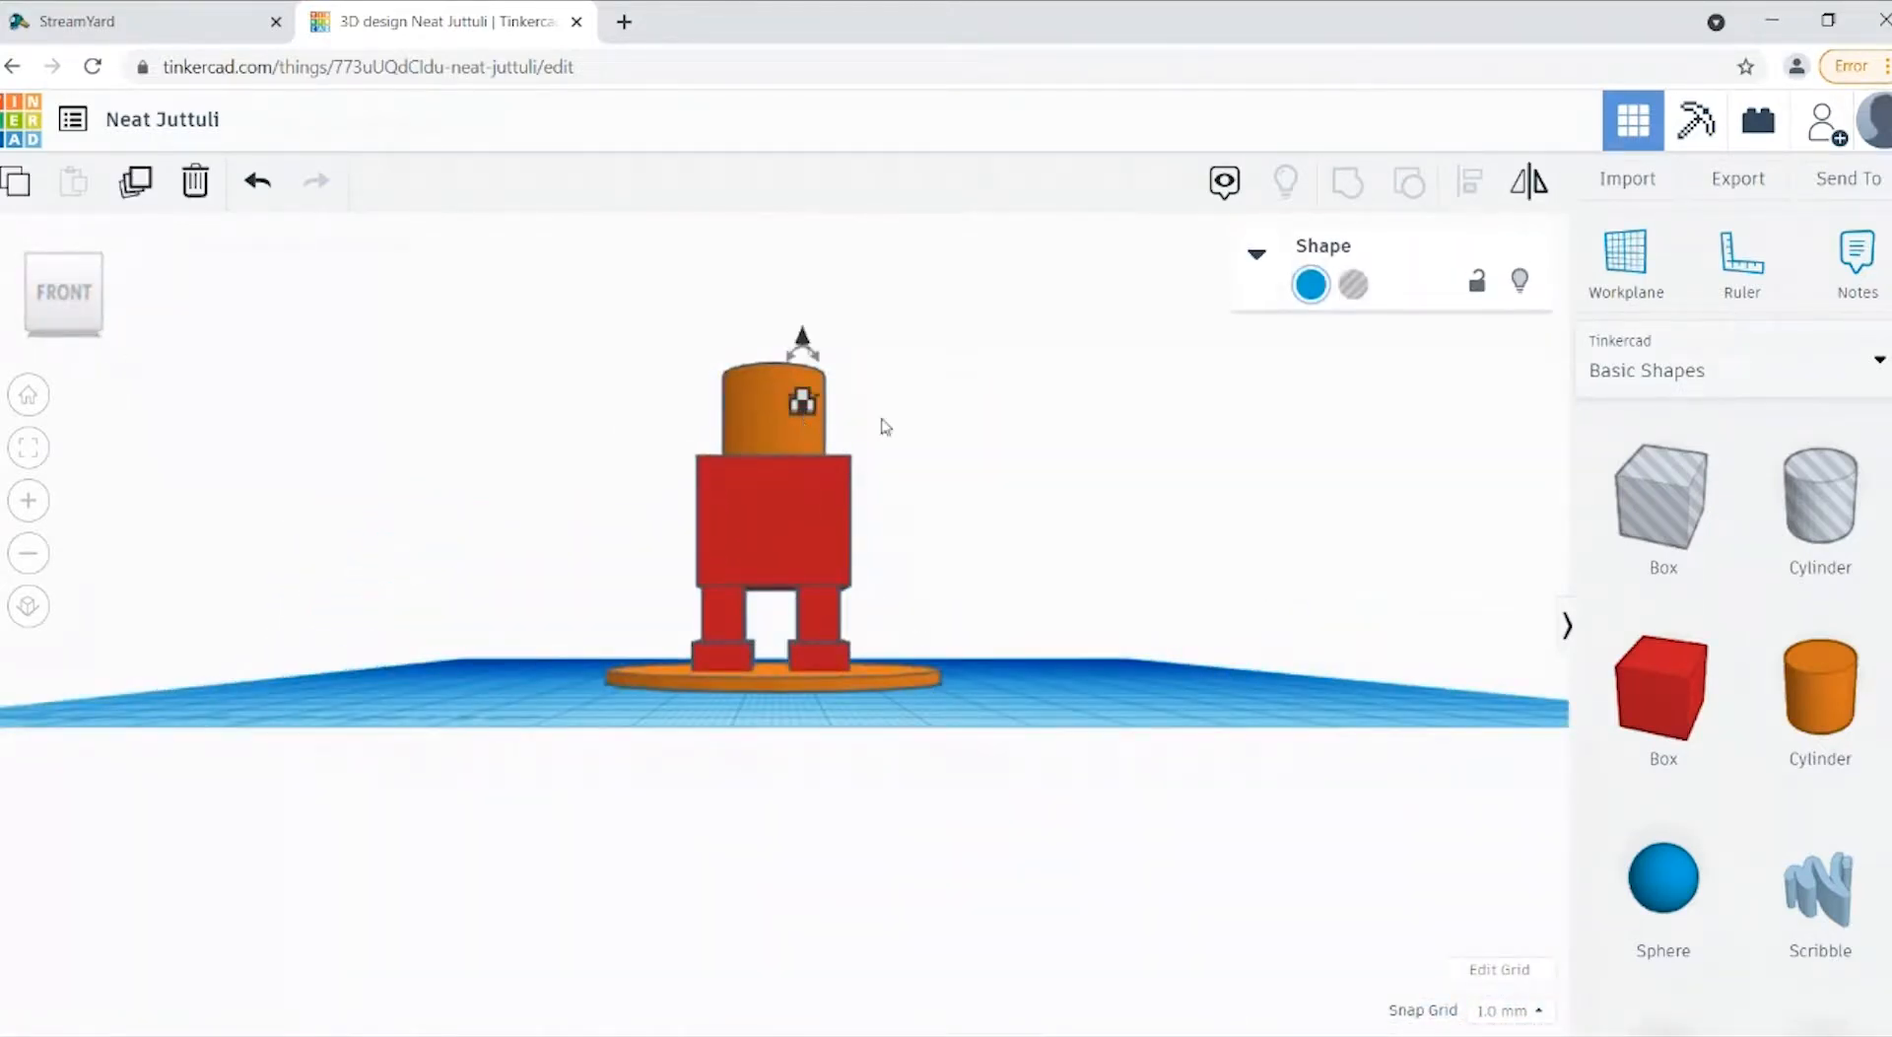
left_click(1080, 477)
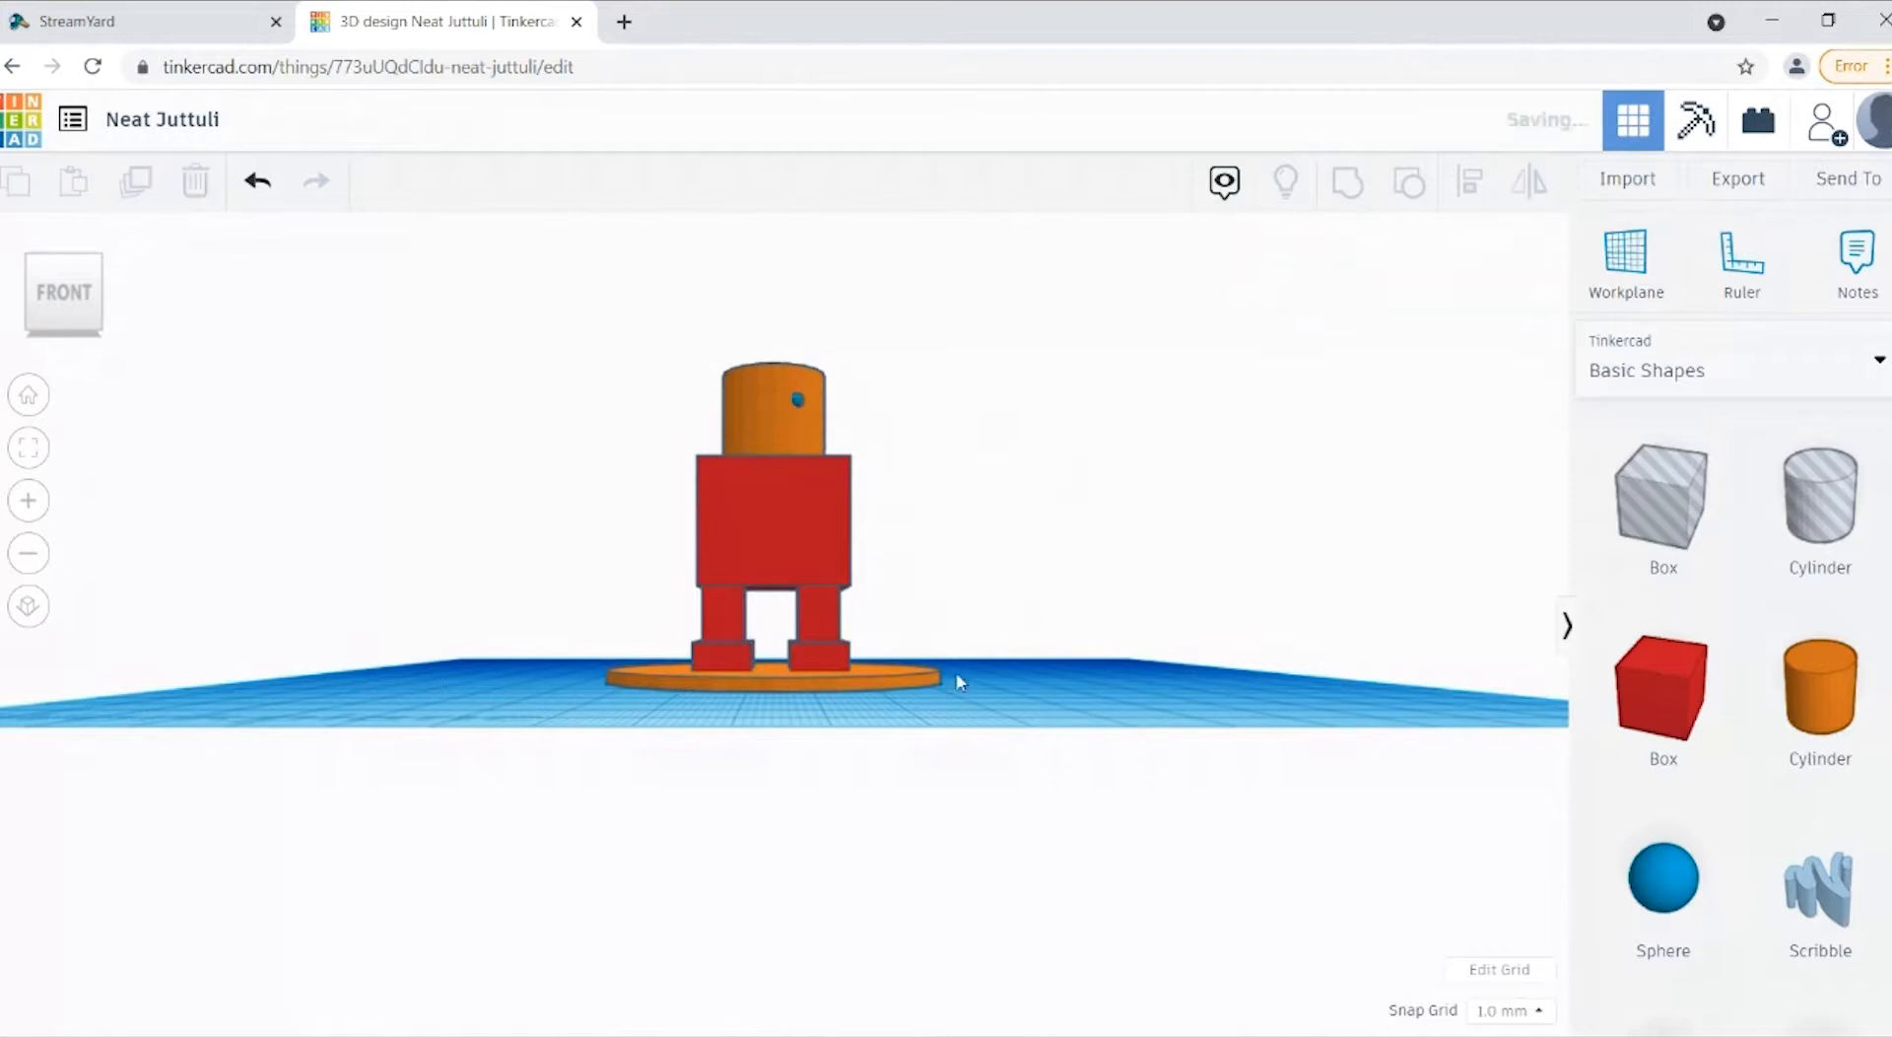
Step: Duplicate the eye sphere and move the copy horizontally across the face as the second eye
left_click(794, 410)
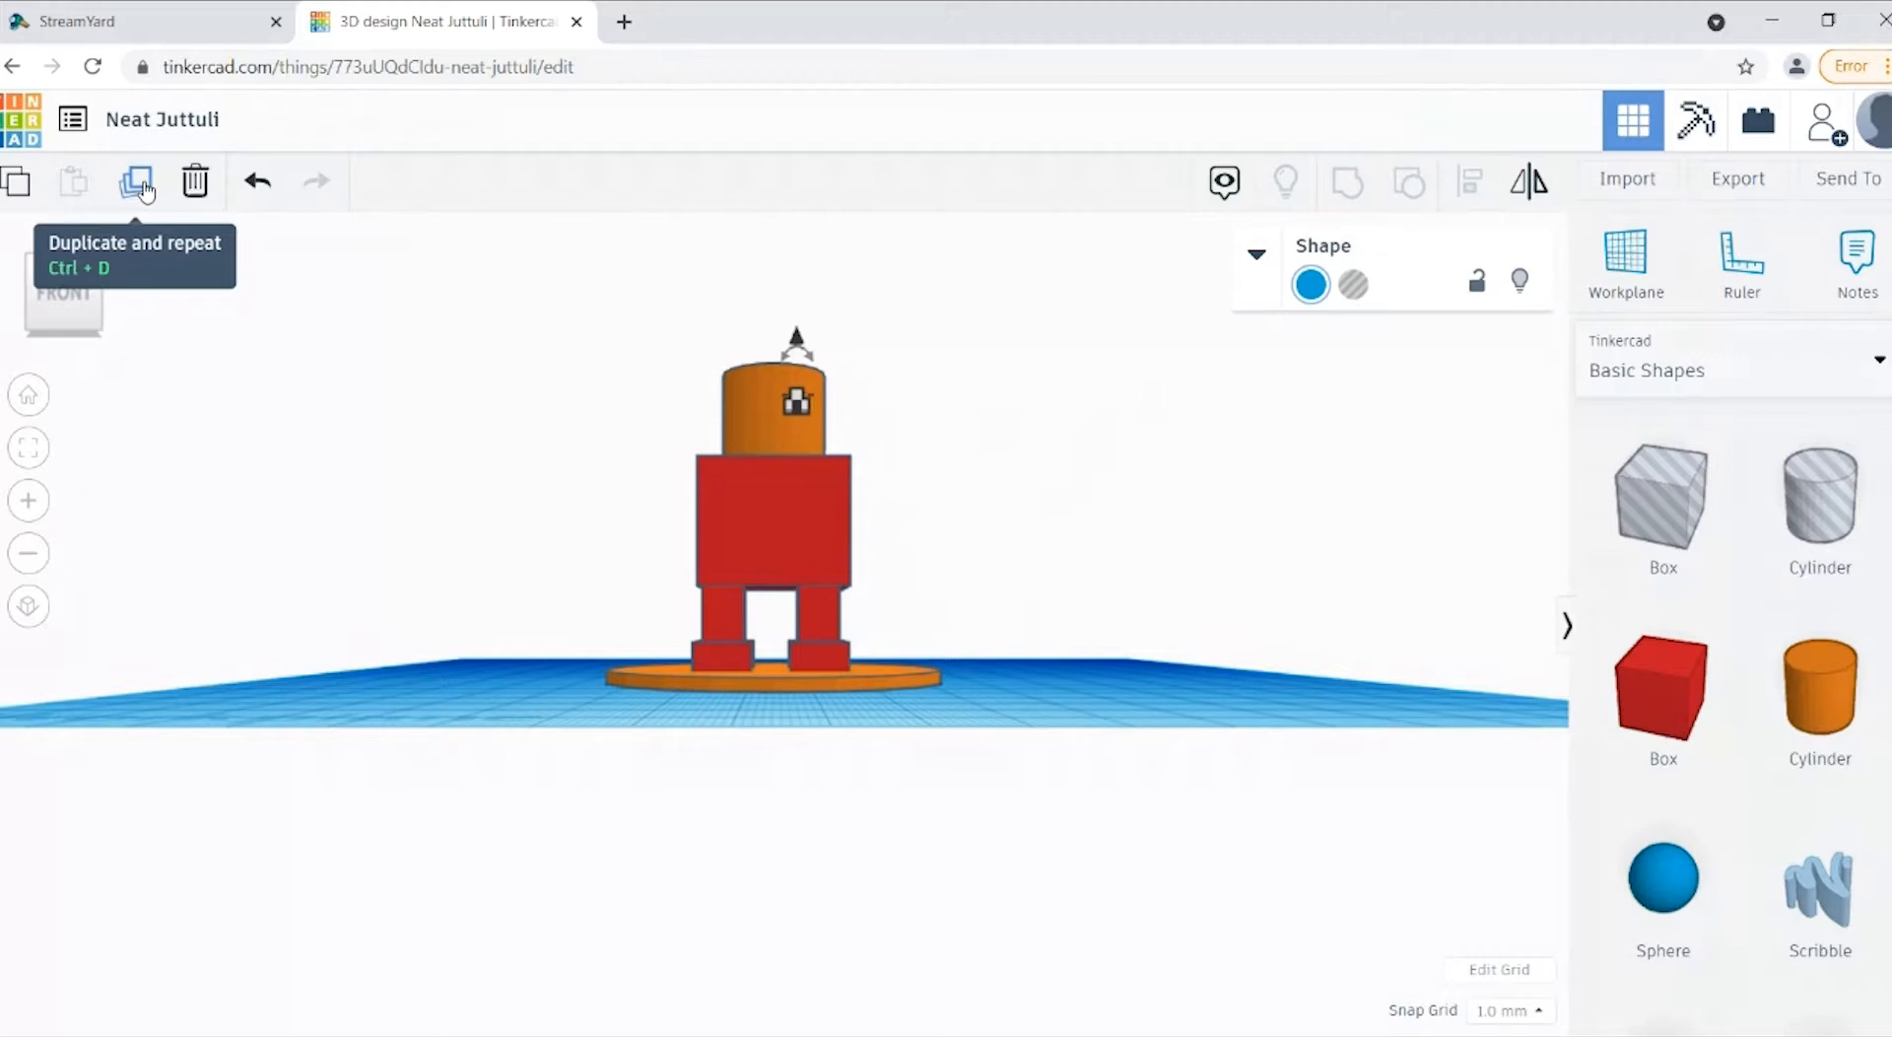
left_click(138, 183)
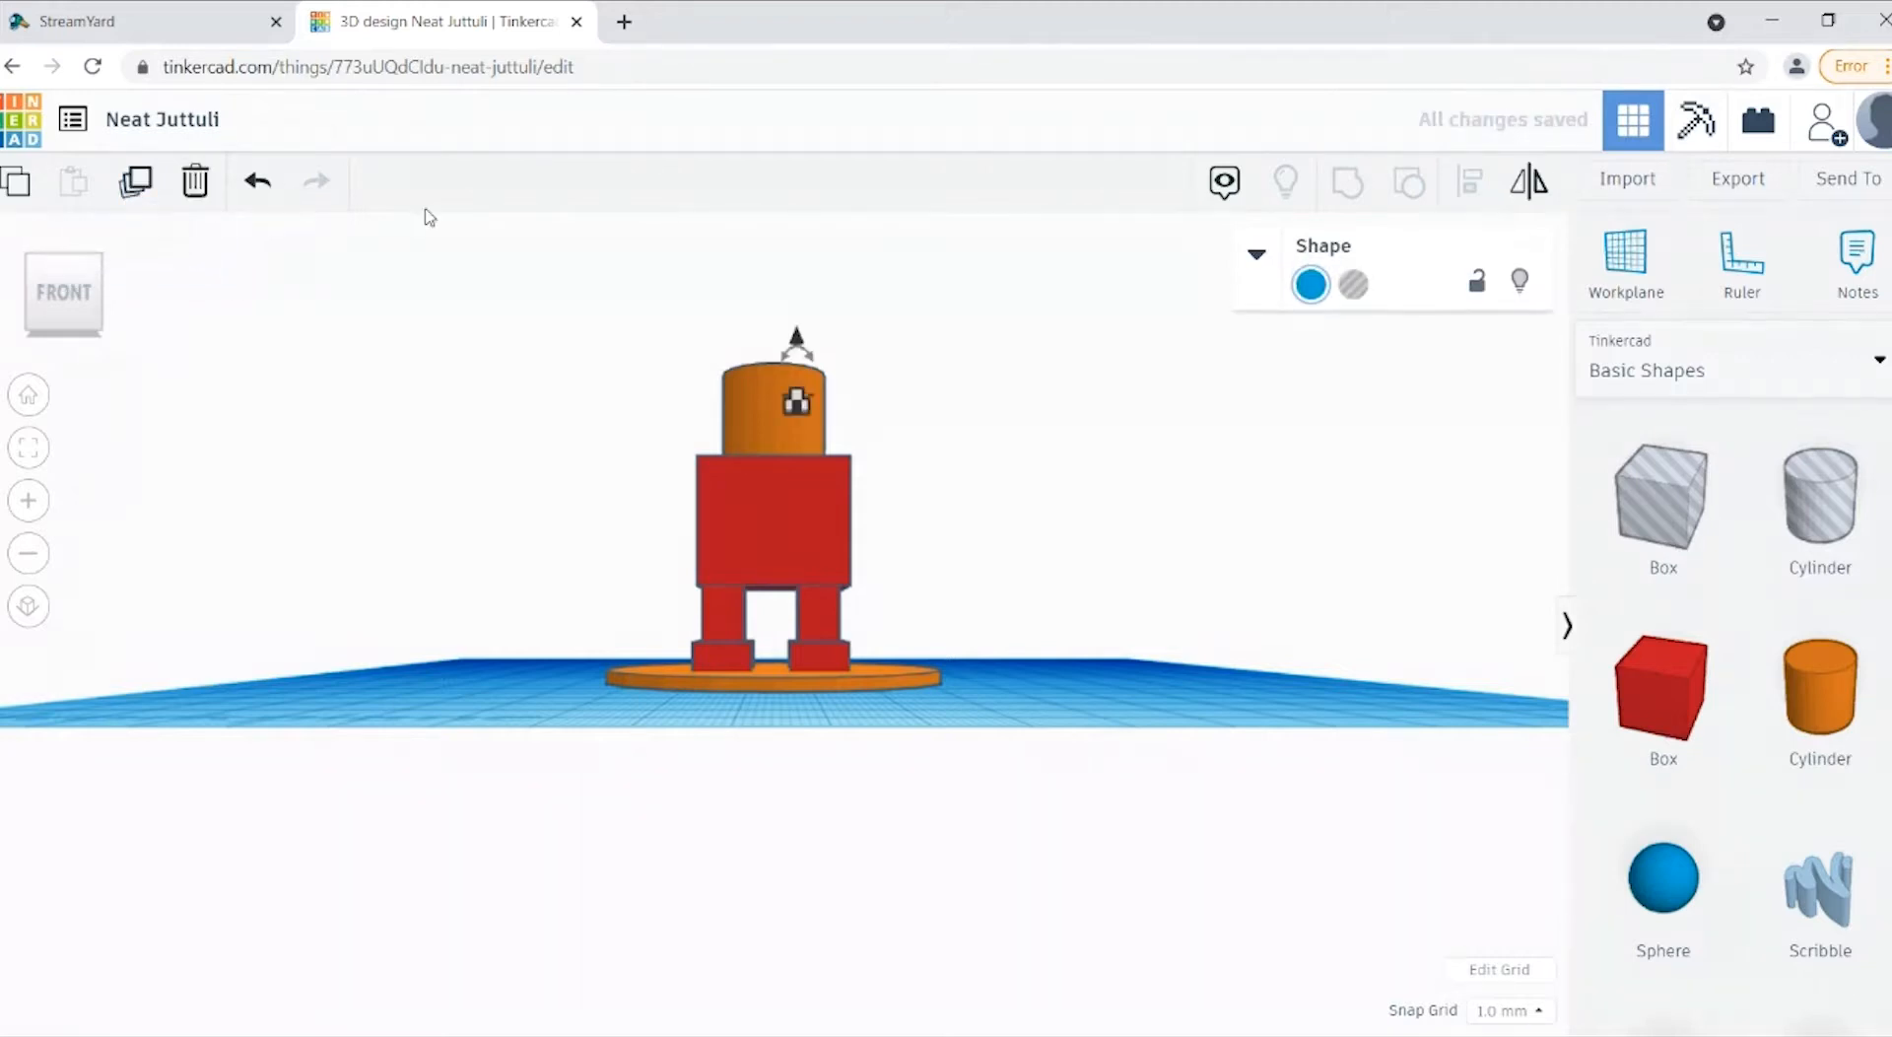
key("Left")
key("Left")
key("Left")
key("Left")
key("Left")
key("Left")
key("Left")
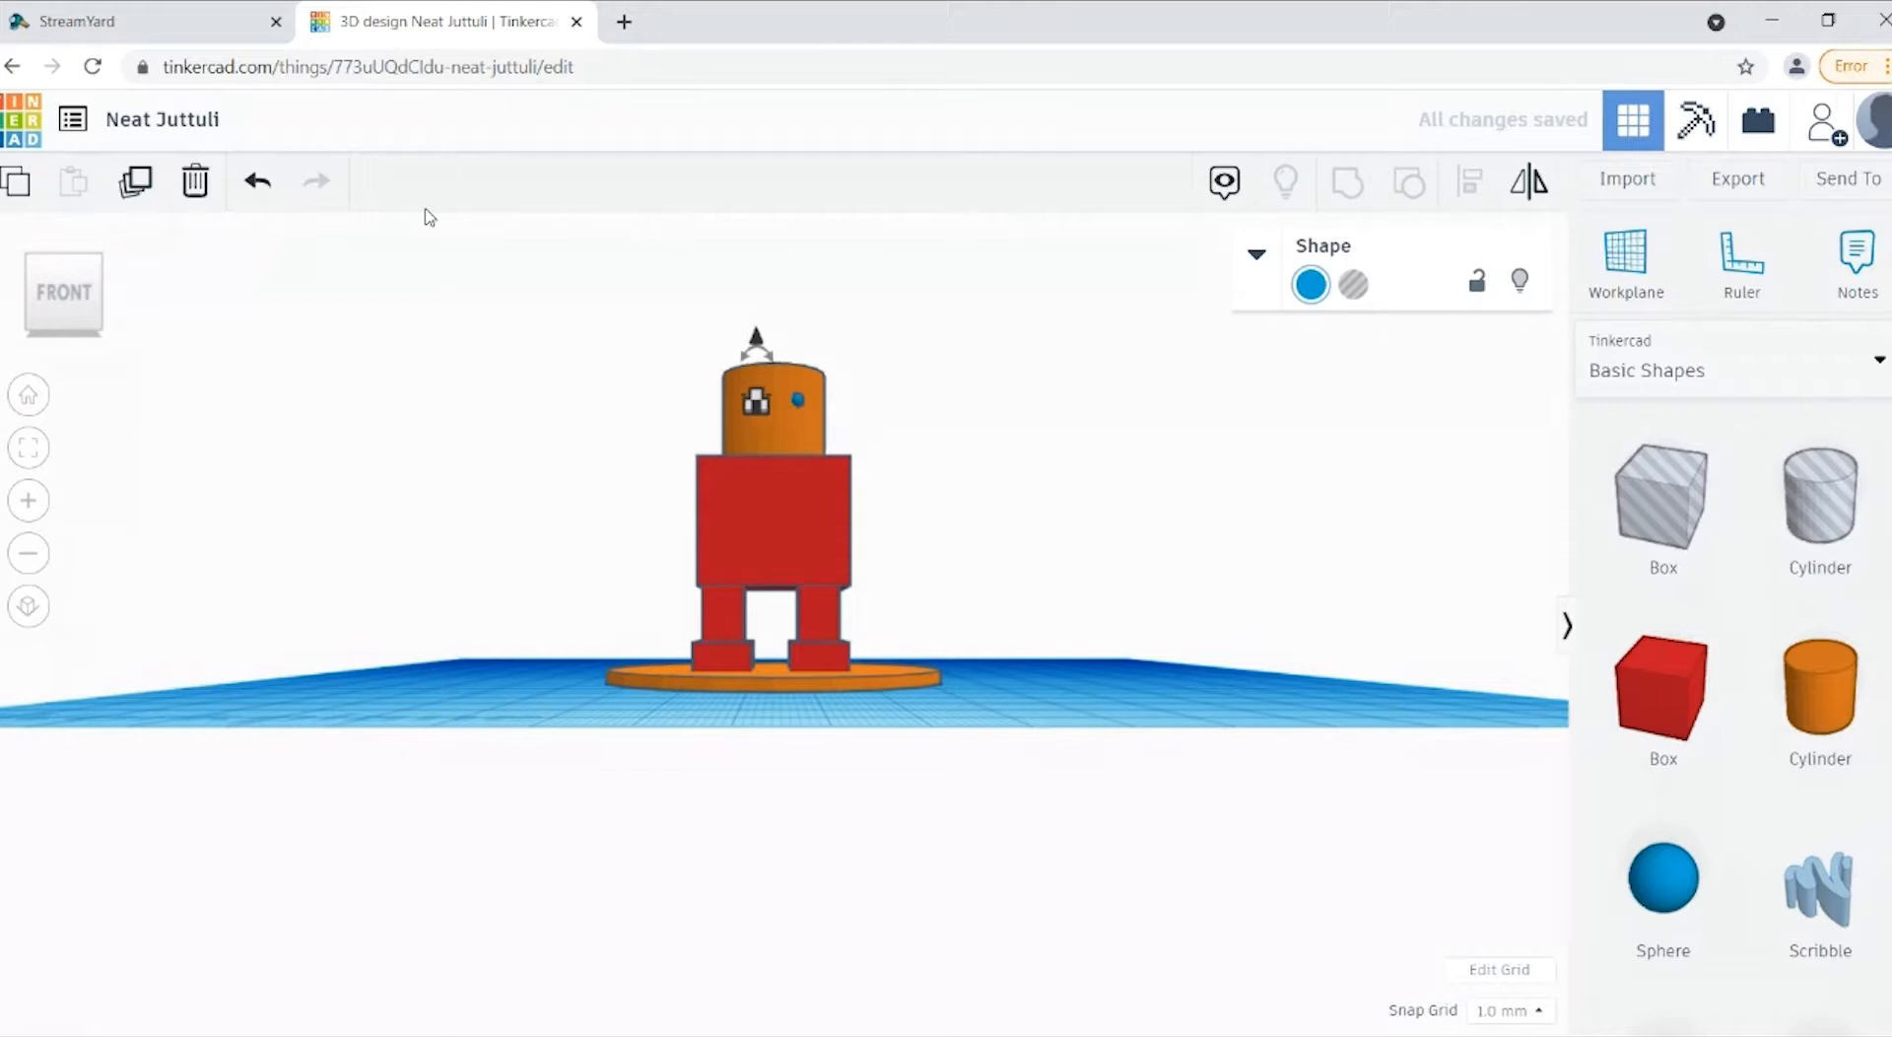
left_click(1022, 490)
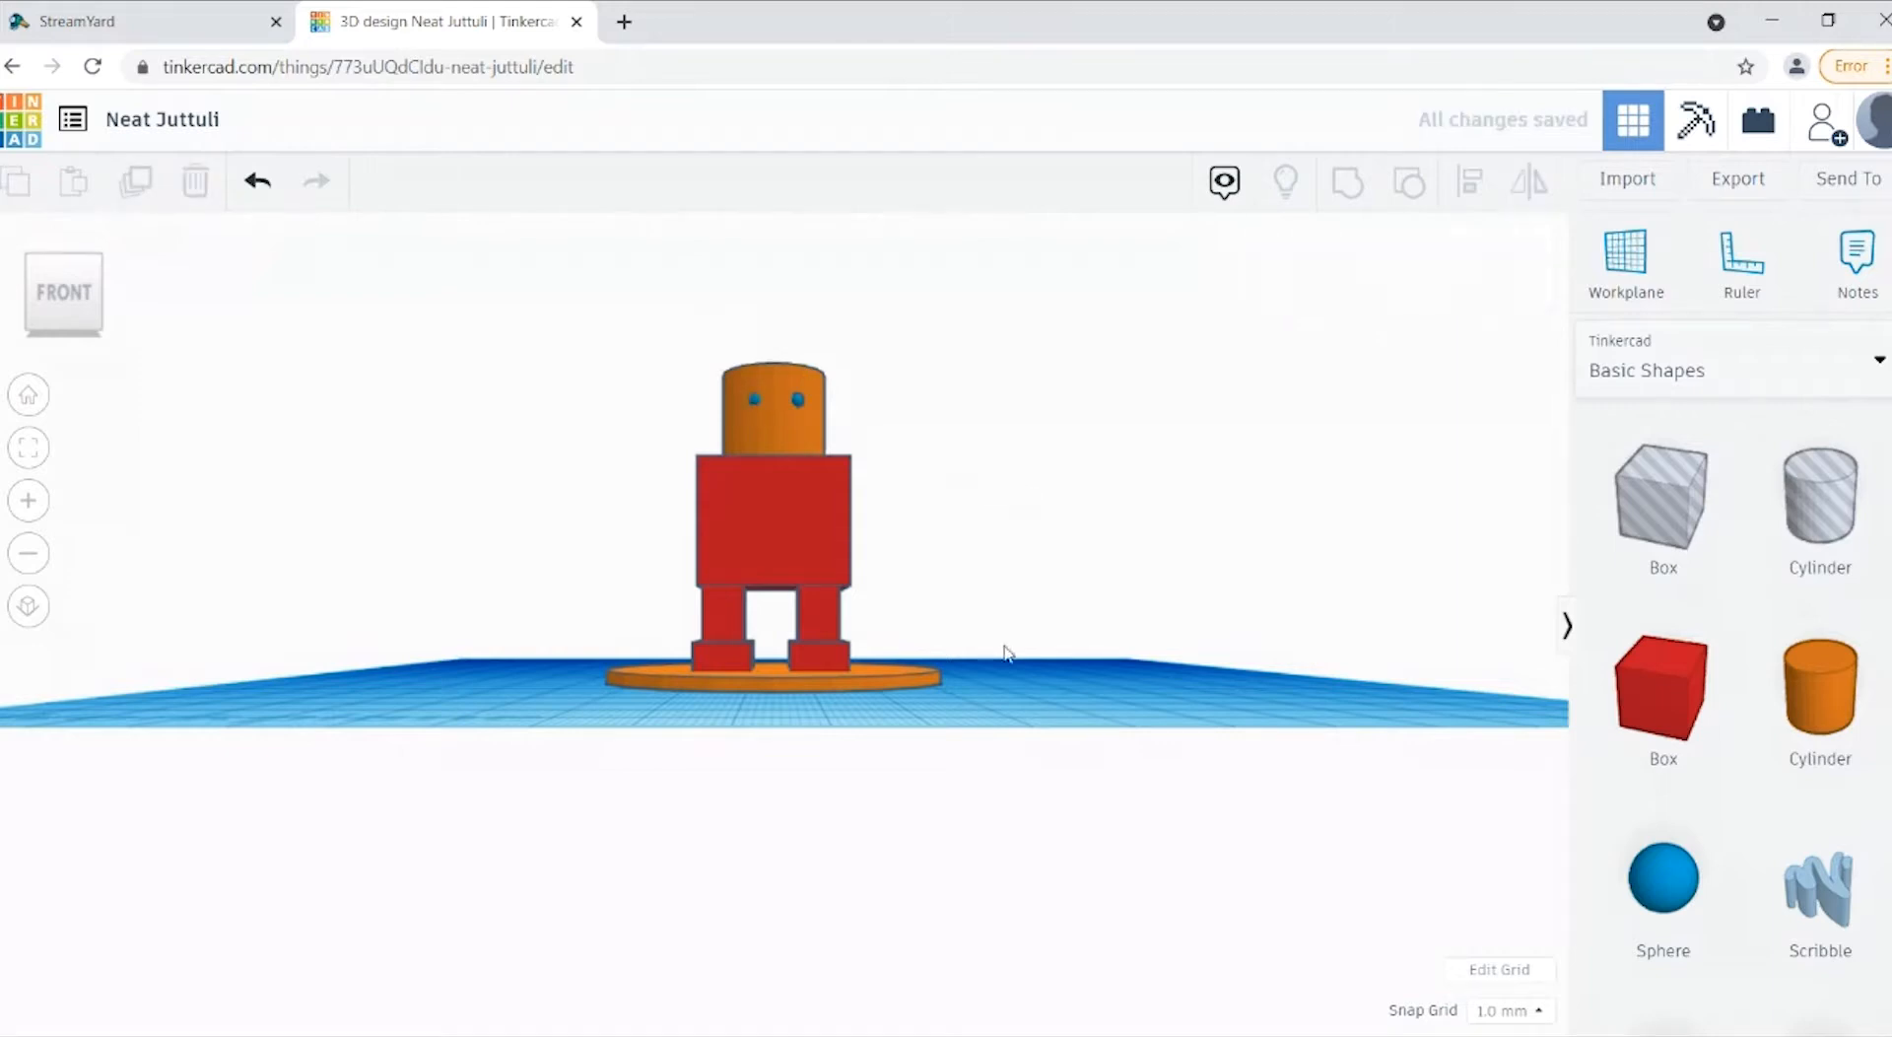
Step: Move the second eye slightly outwards so that both eyes sit evenly about the middle of the face
left_click(753, 410)
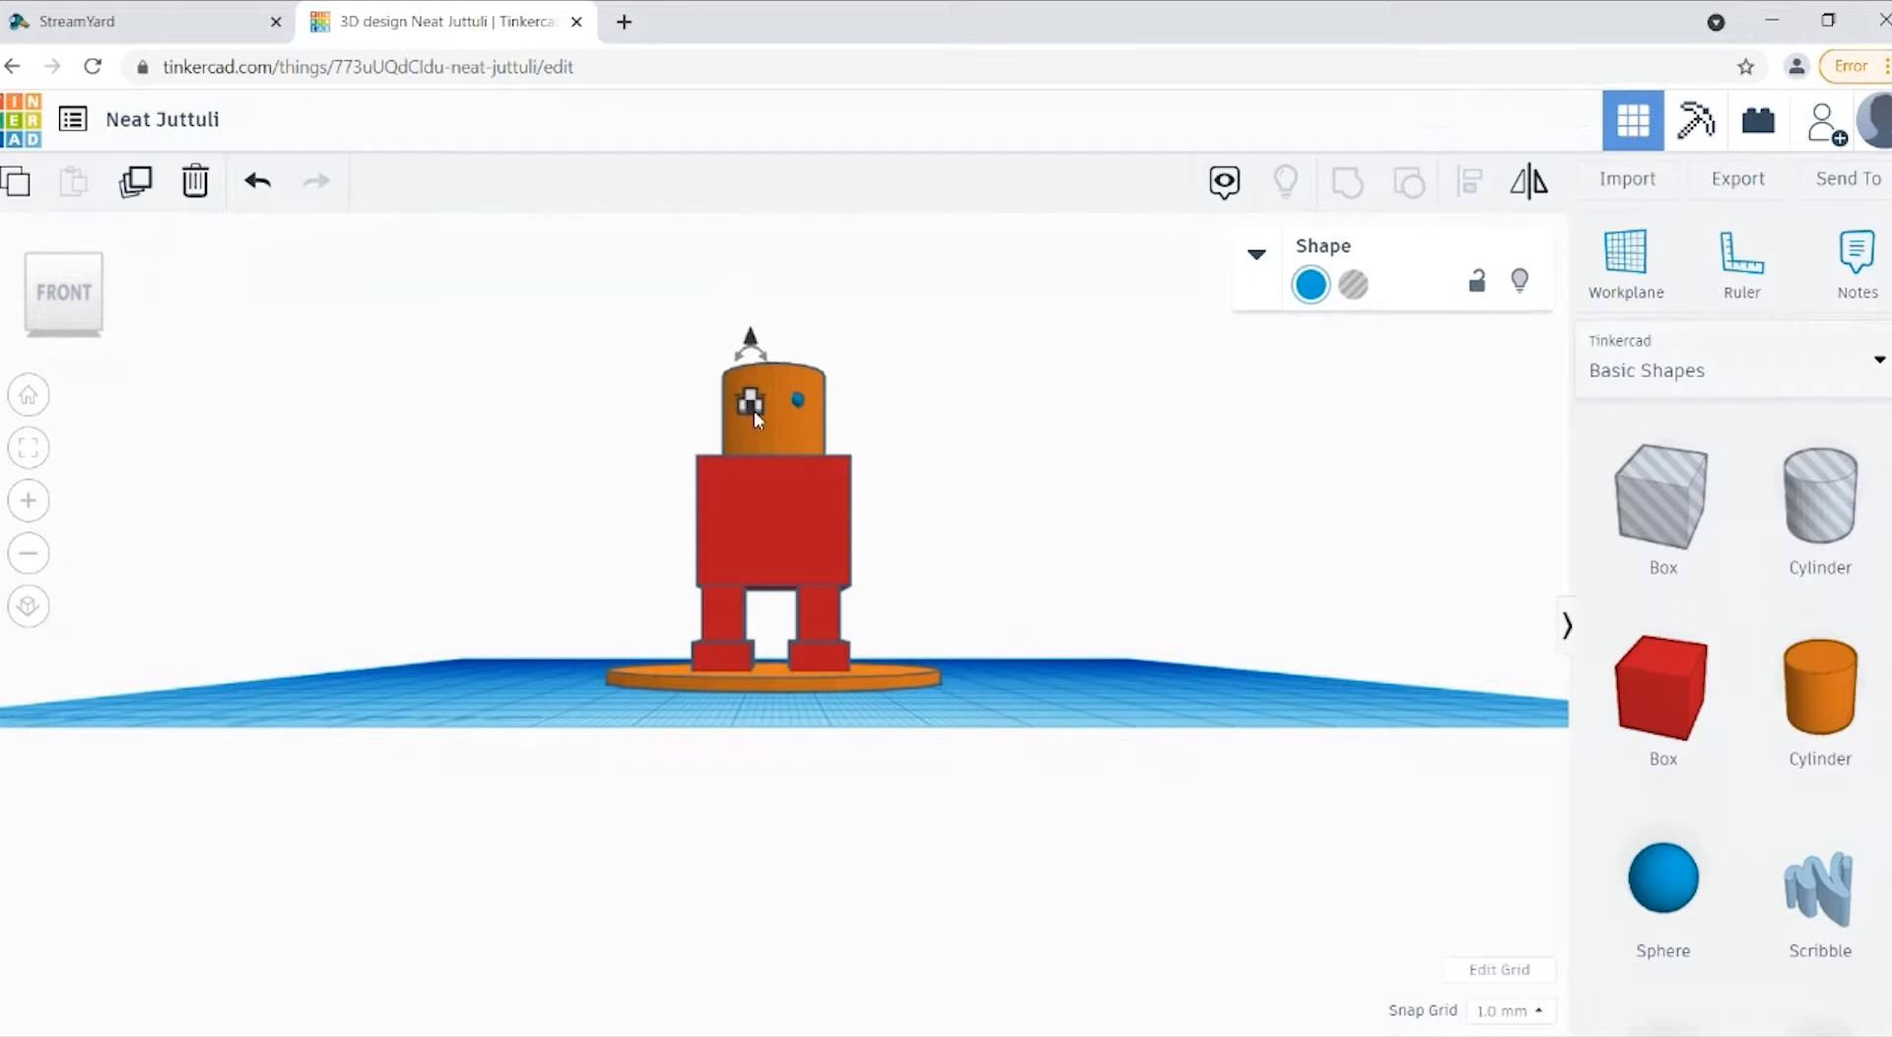
left_click(1026, 449)
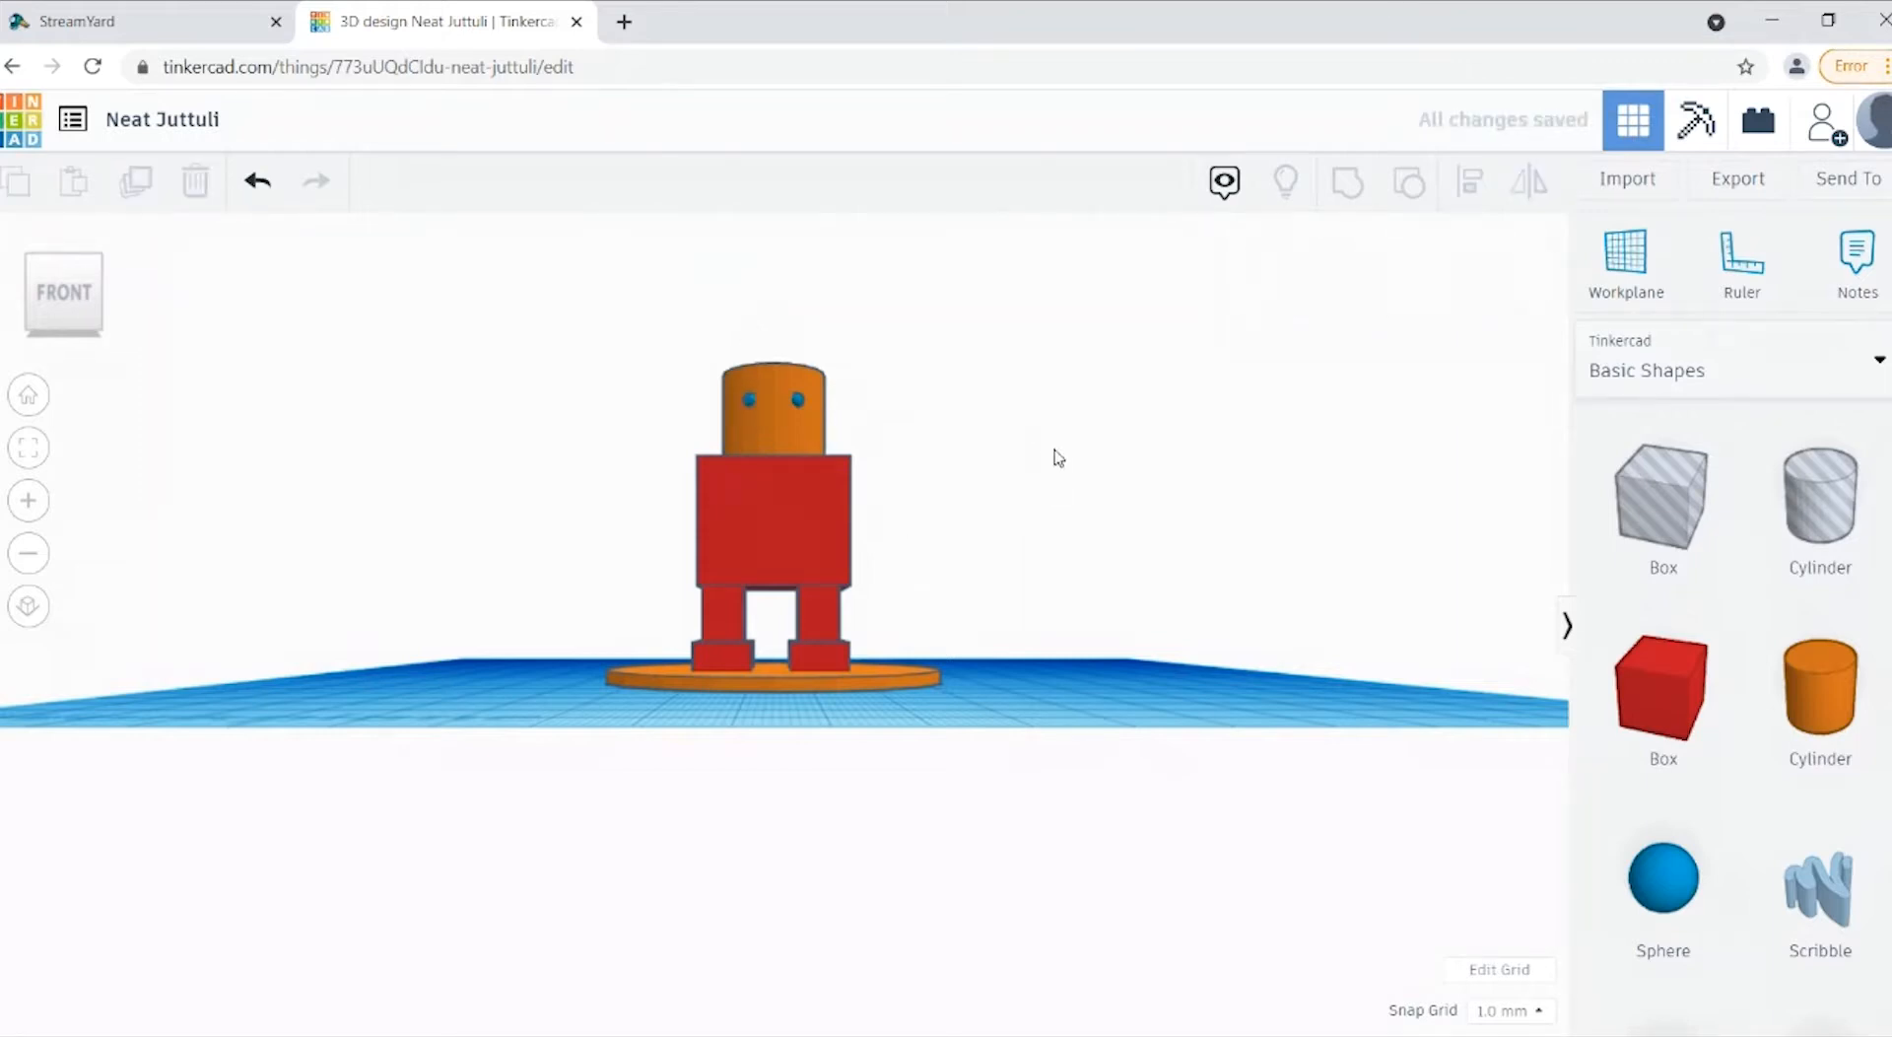
left_click(802, 410)
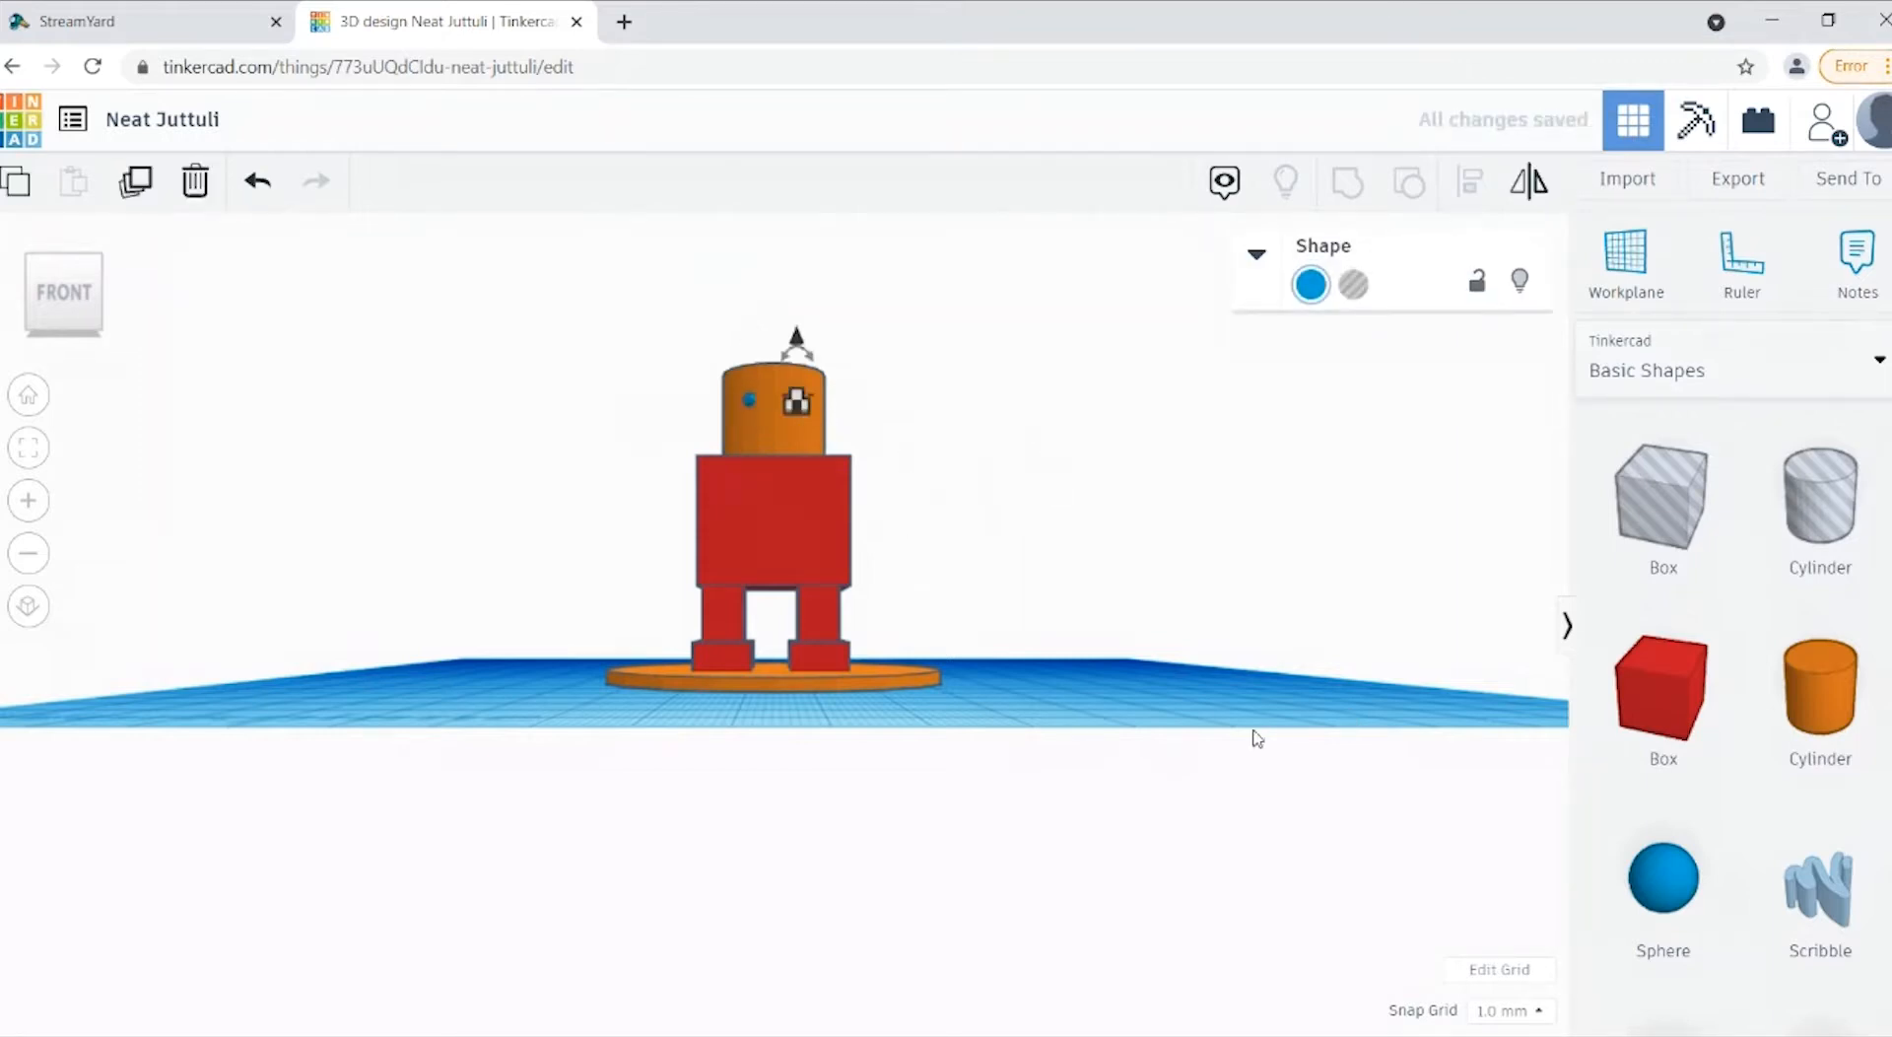
left_click(991, 797)
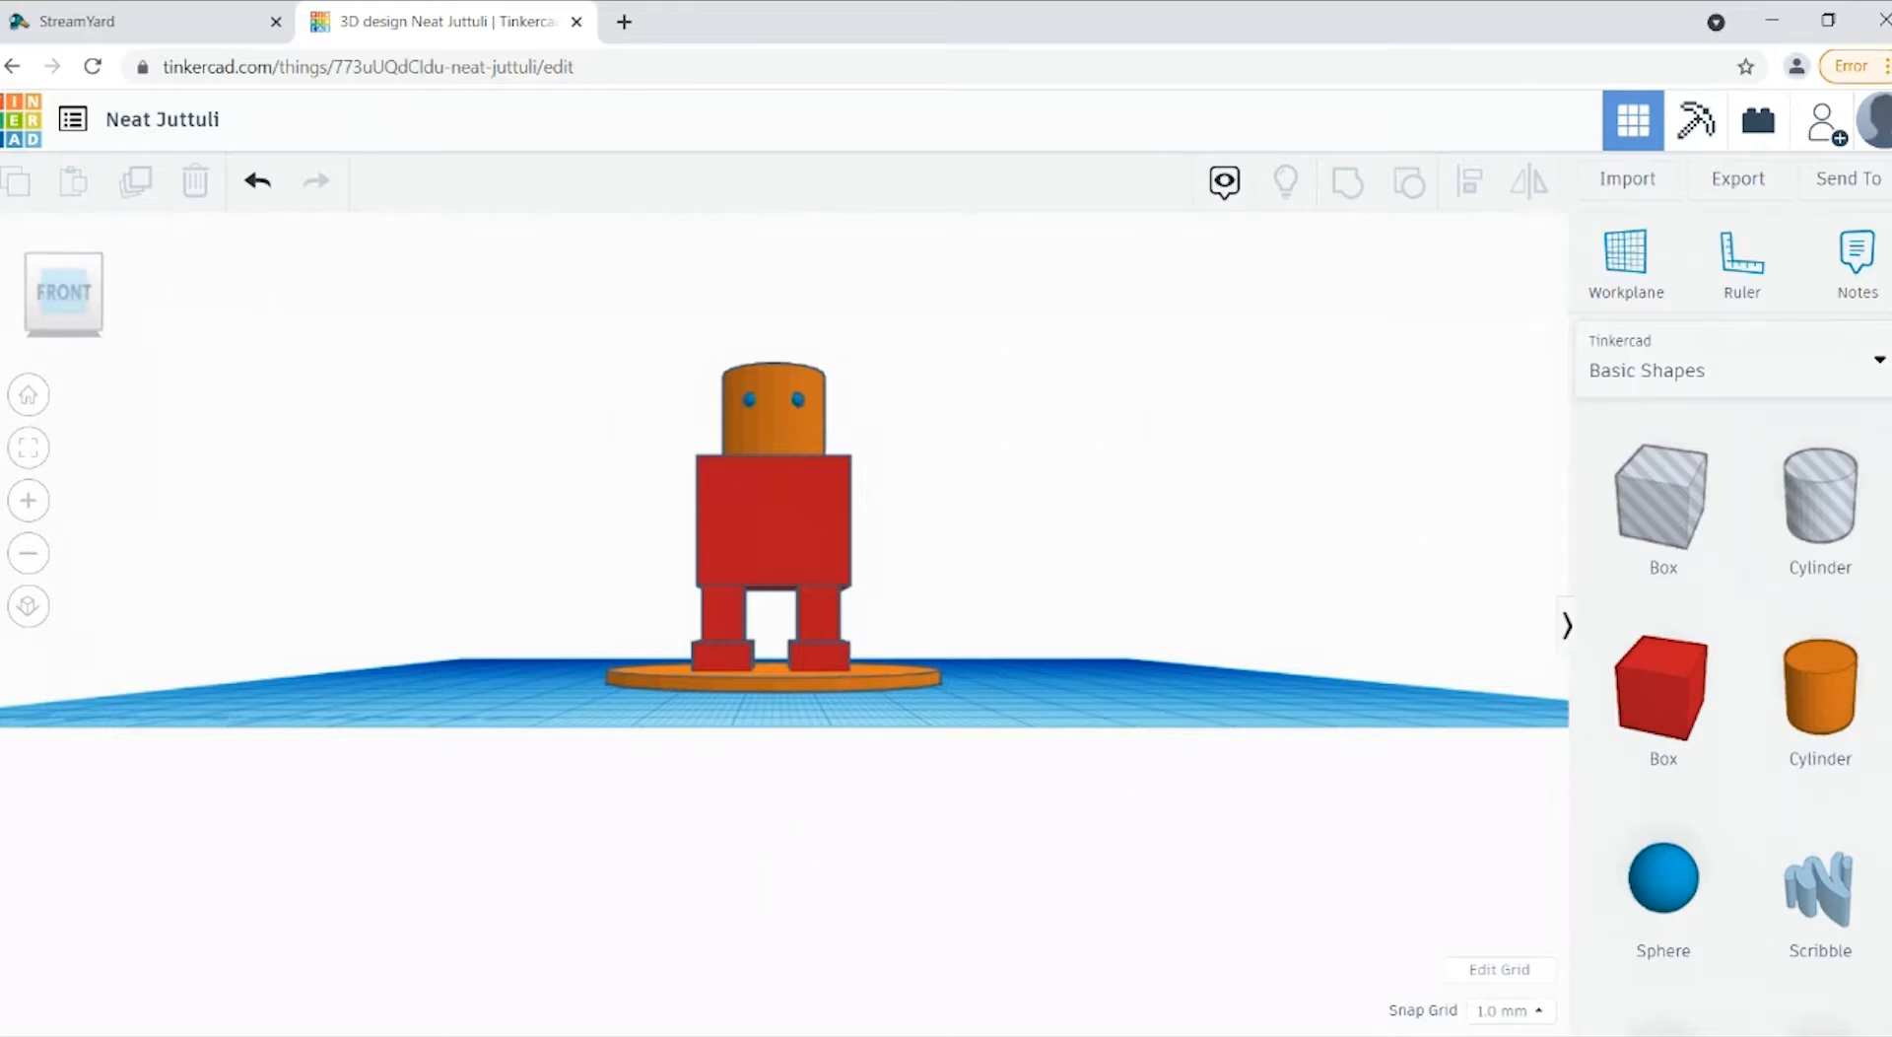
Step: Add a Round Roof shape to the workplane in front of and beside the figure
scroll(1754, 689, "down", 5)
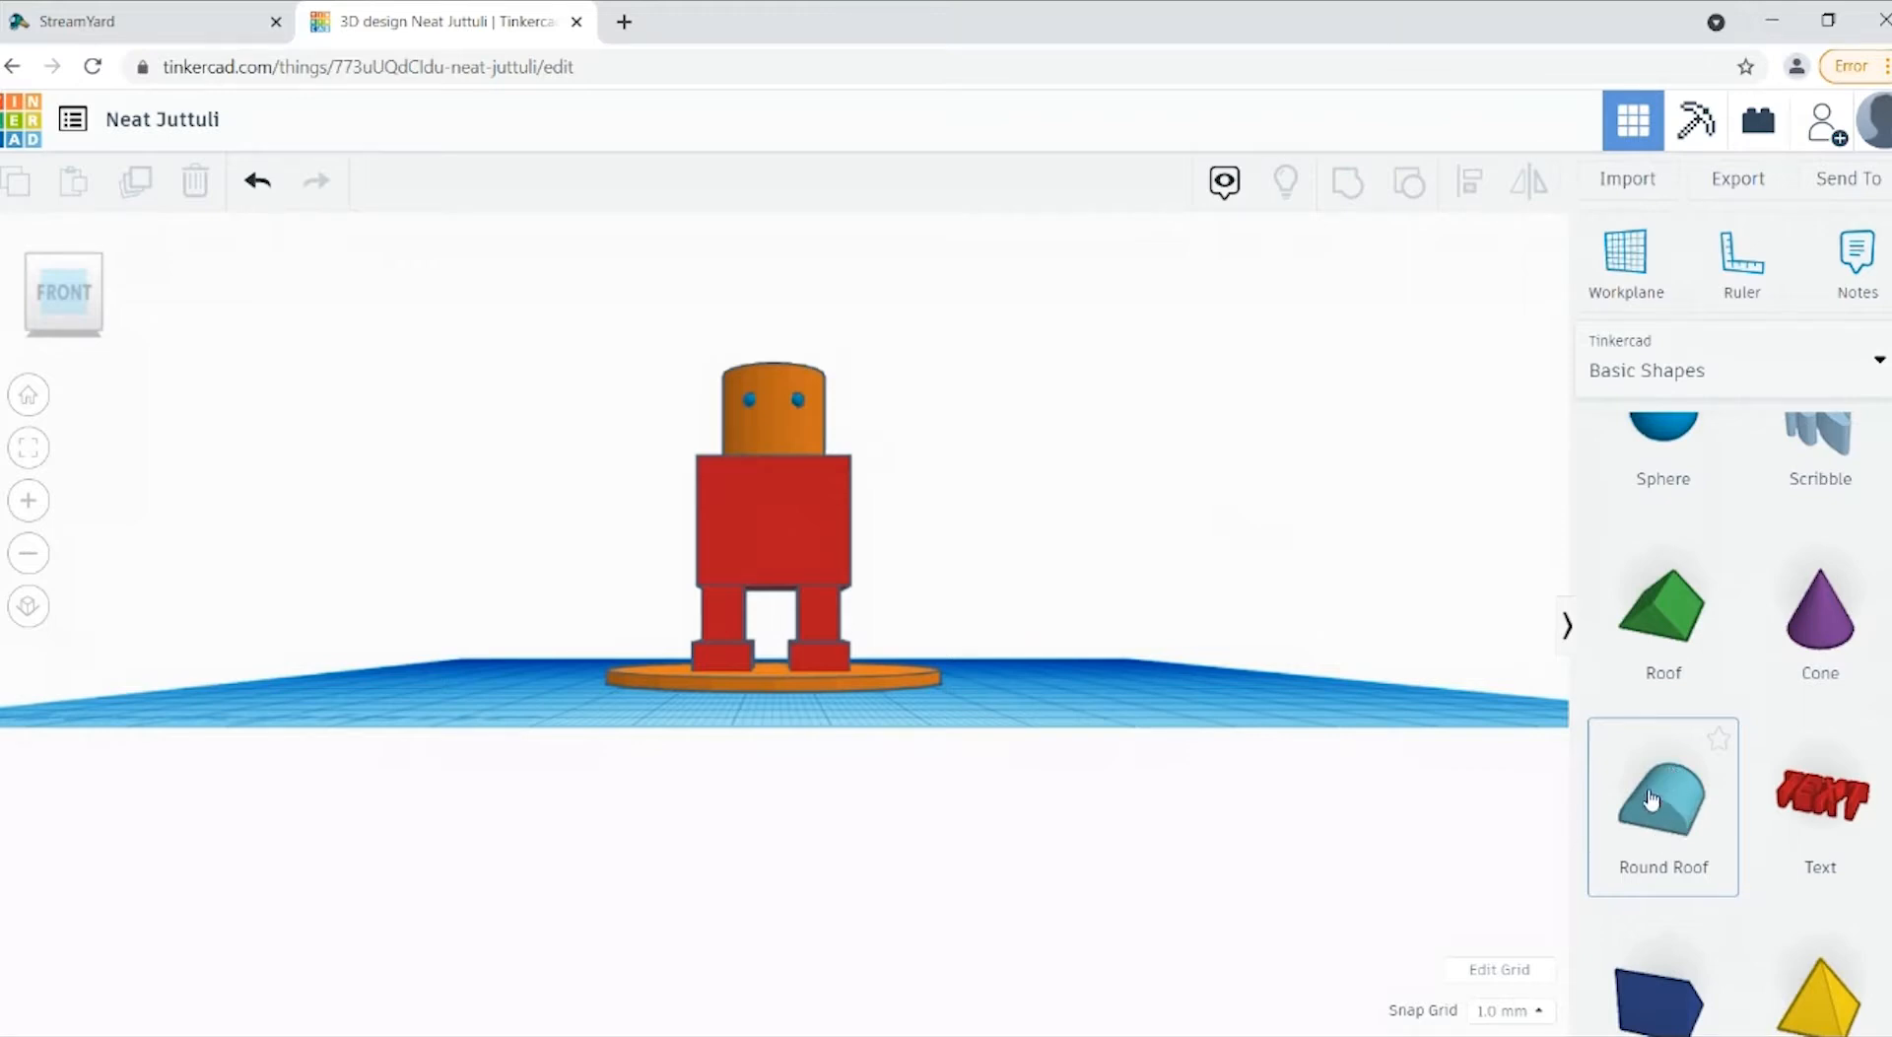
left_click_drag(1705, 791, 1204, 727)
left_click(47, 333)
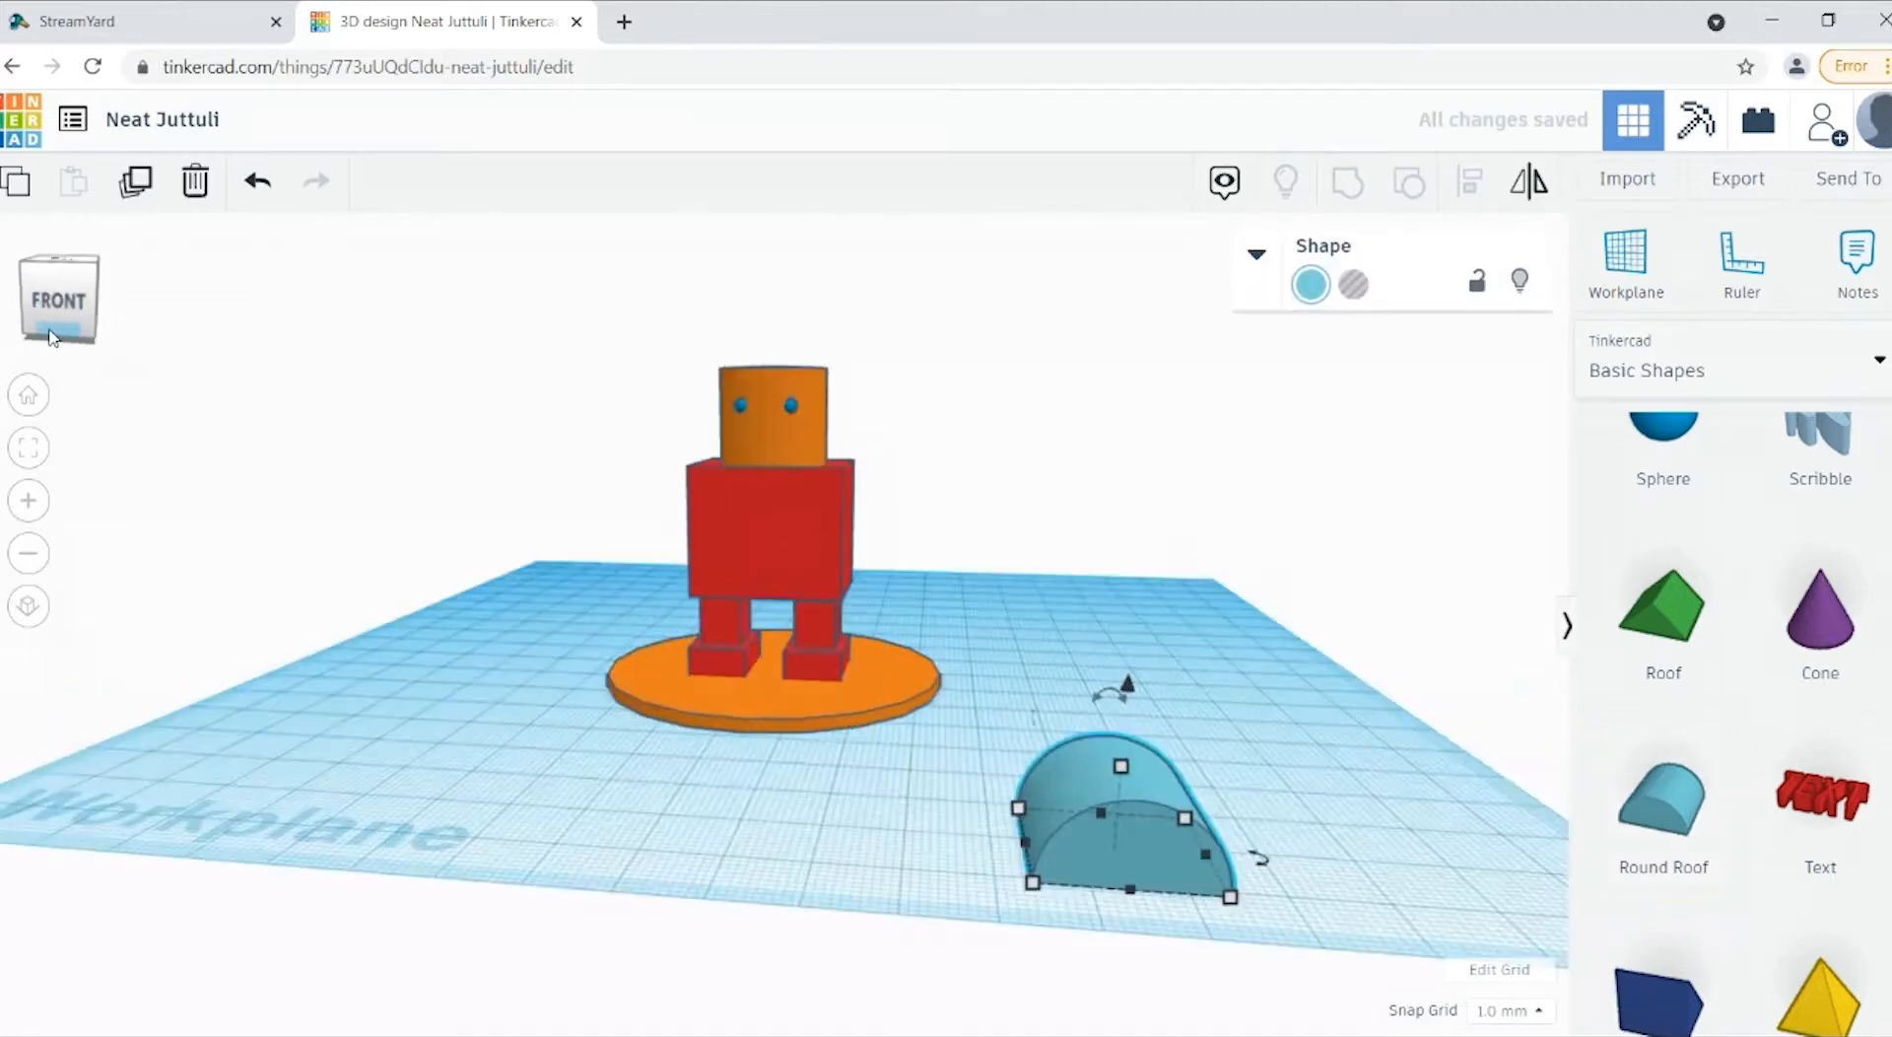
Step: Try rotating the round roof by 90° about its front-to-back axis, and undo the rotation
left_click_drag(1101, 705, 1100, 706)
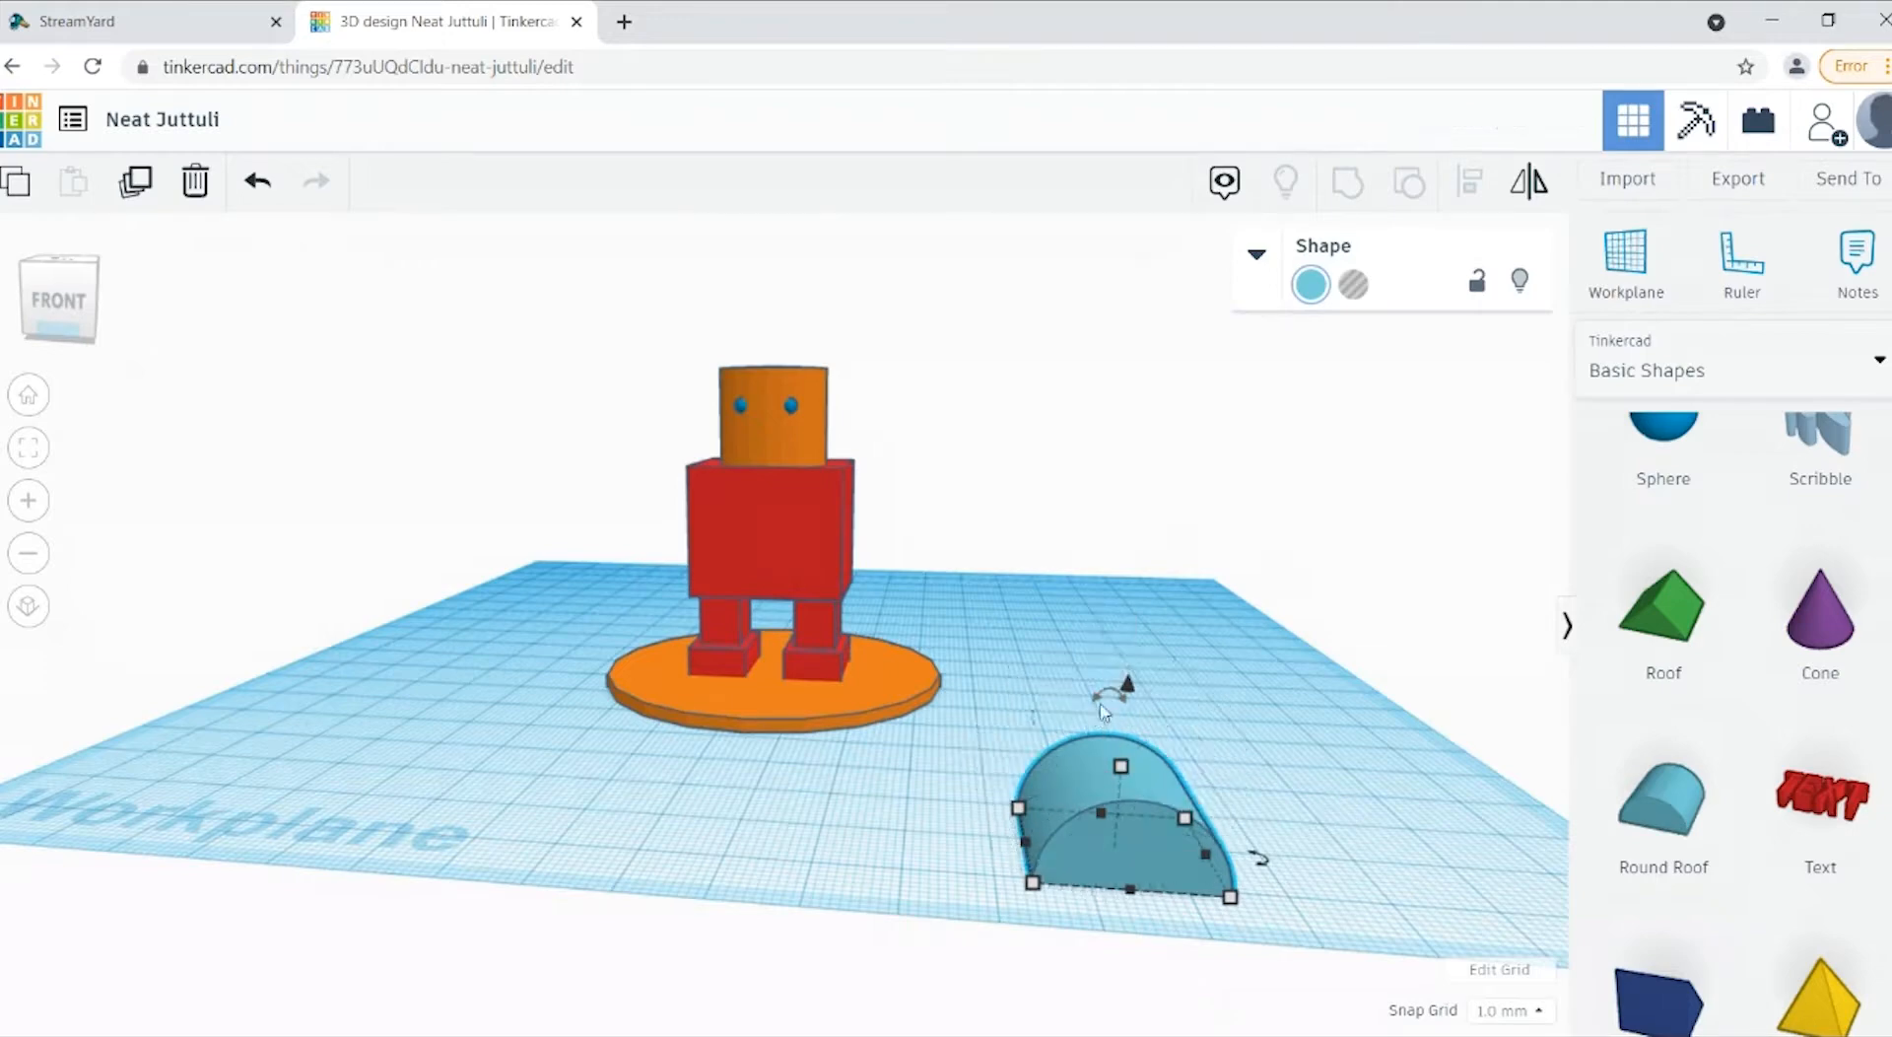
left_click(1116, 626)
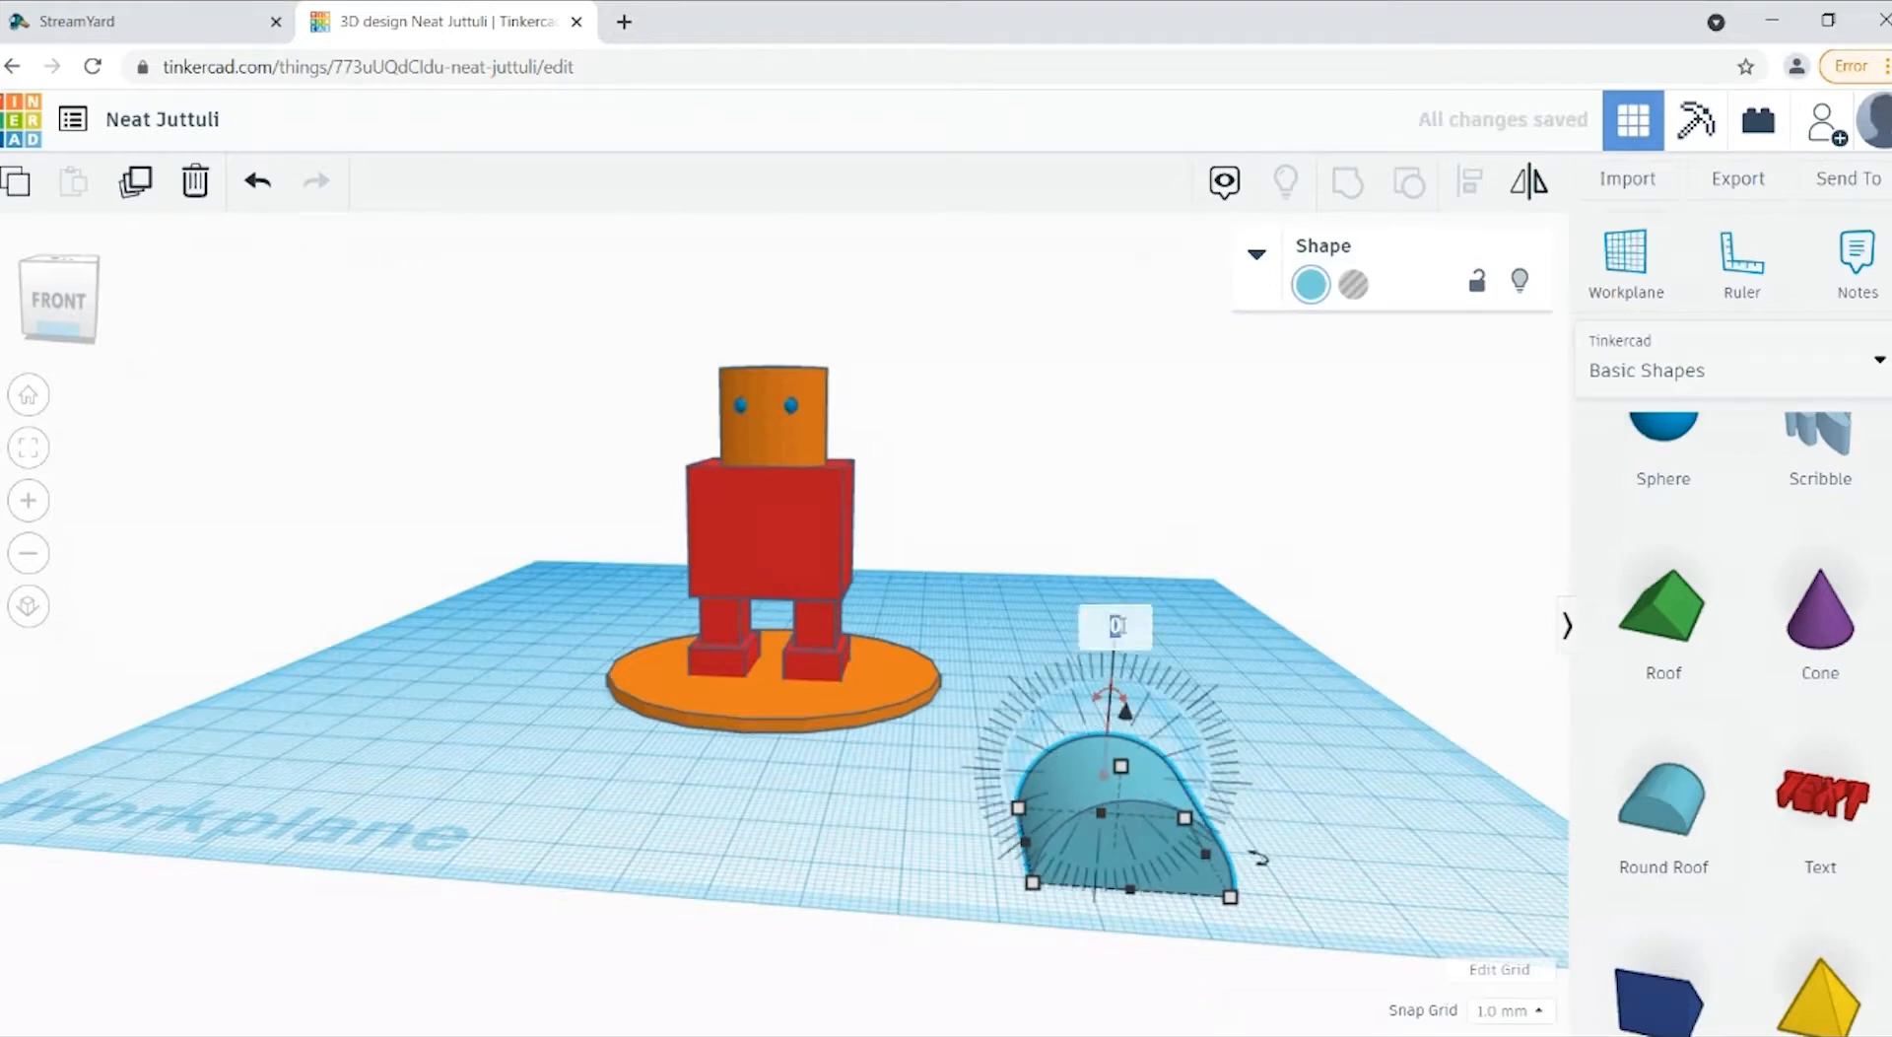
type("90")
key("Return")
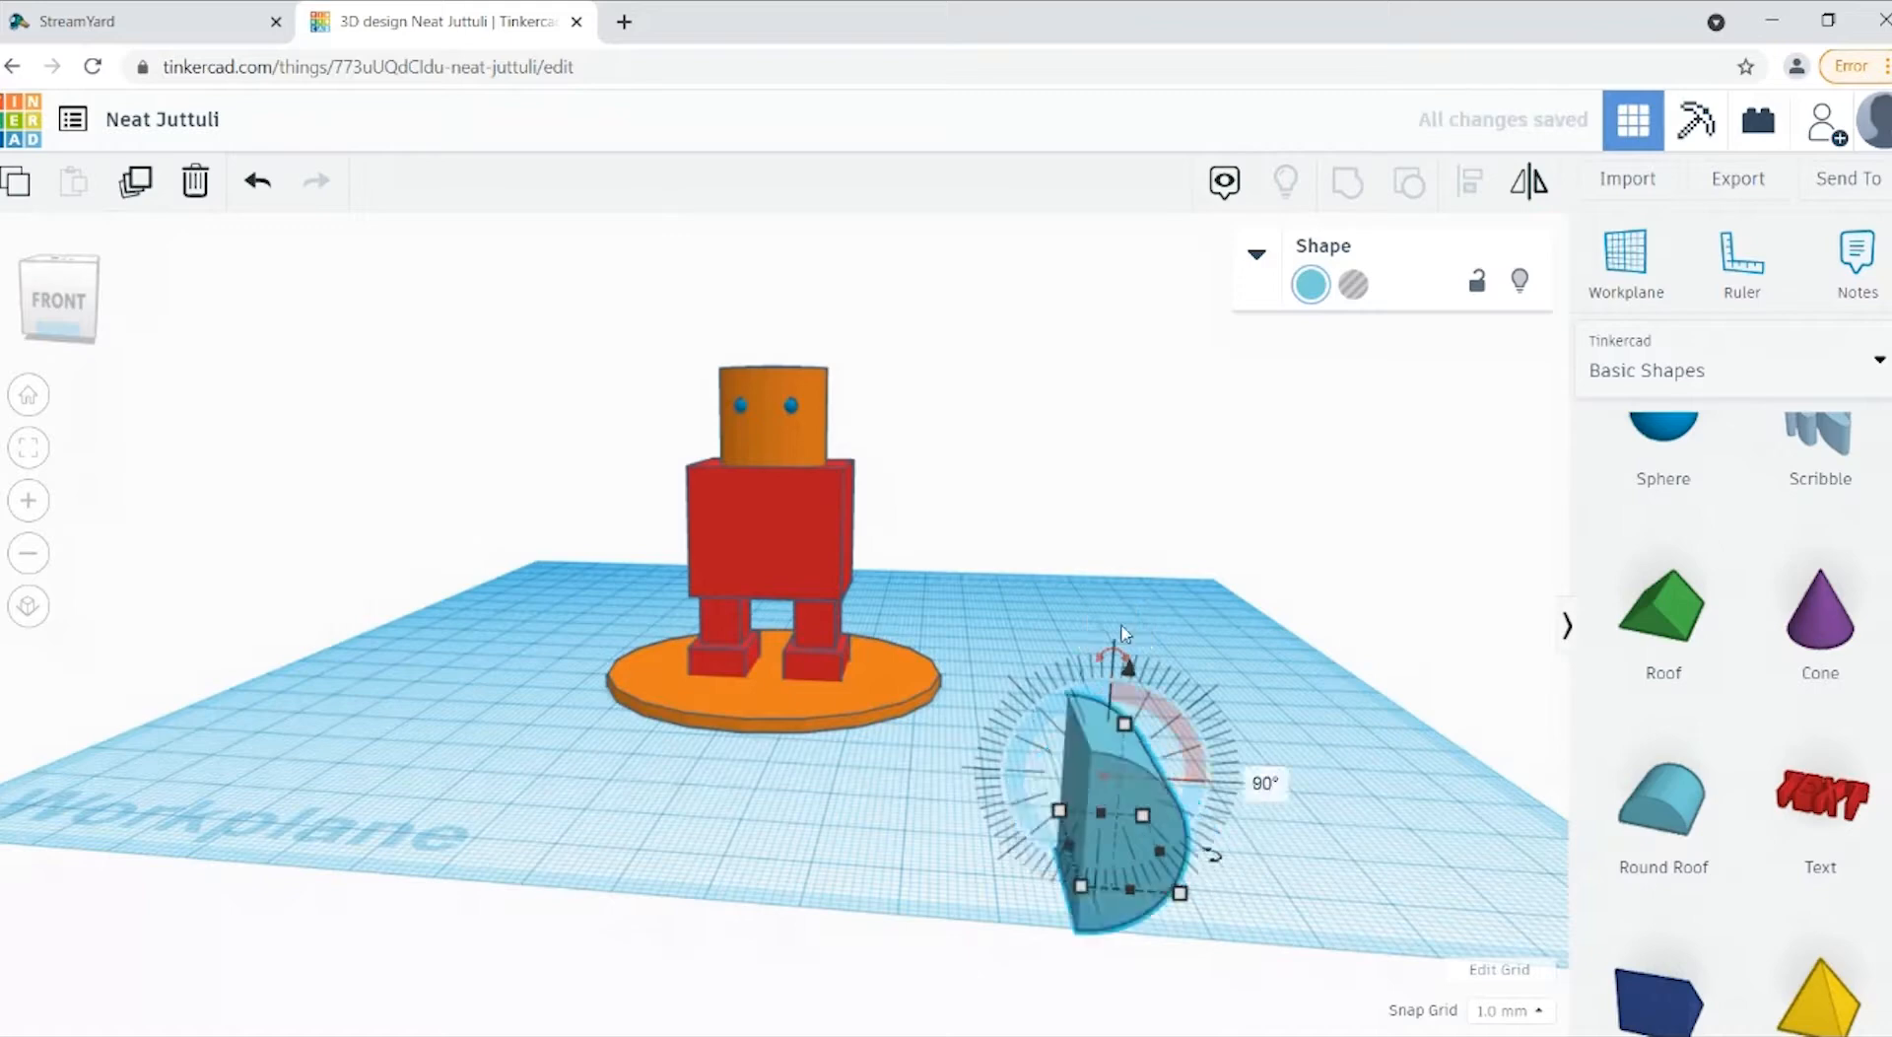
left_click(1267, 786)
key("BackSpace")
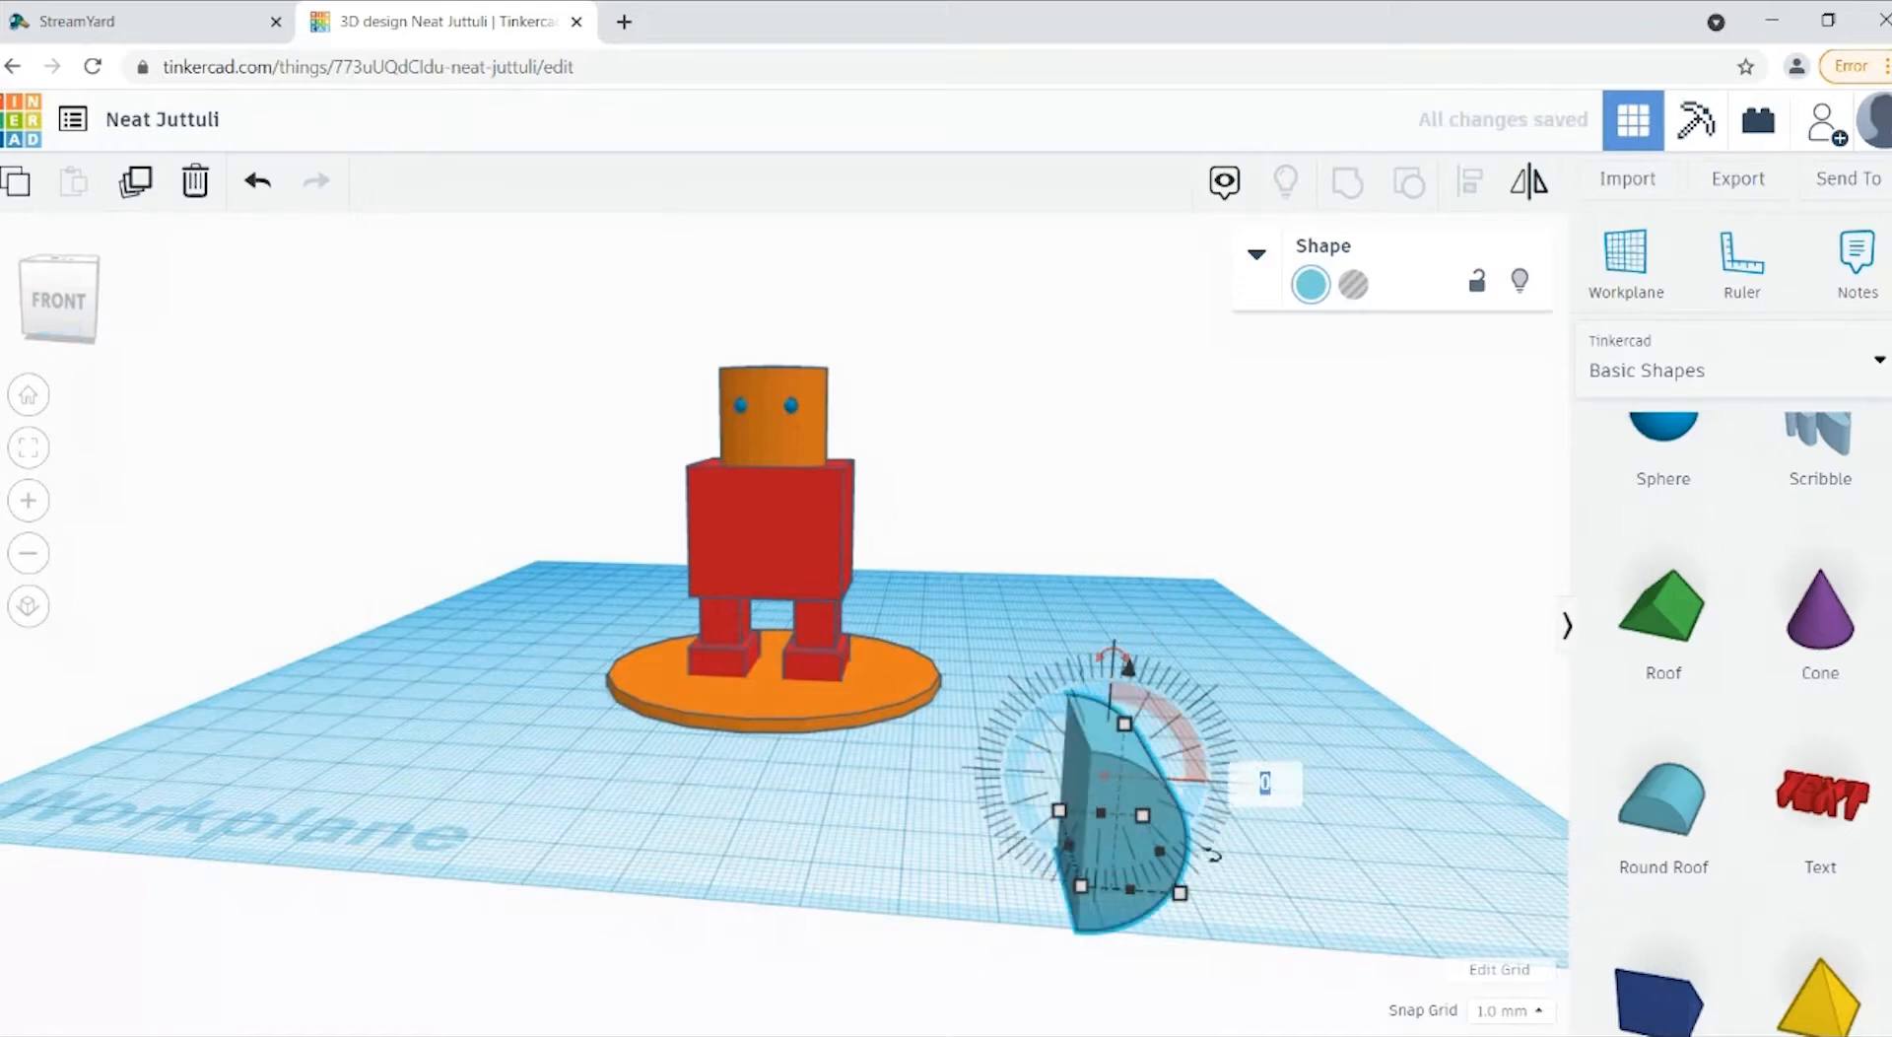
left_click(246, 187)
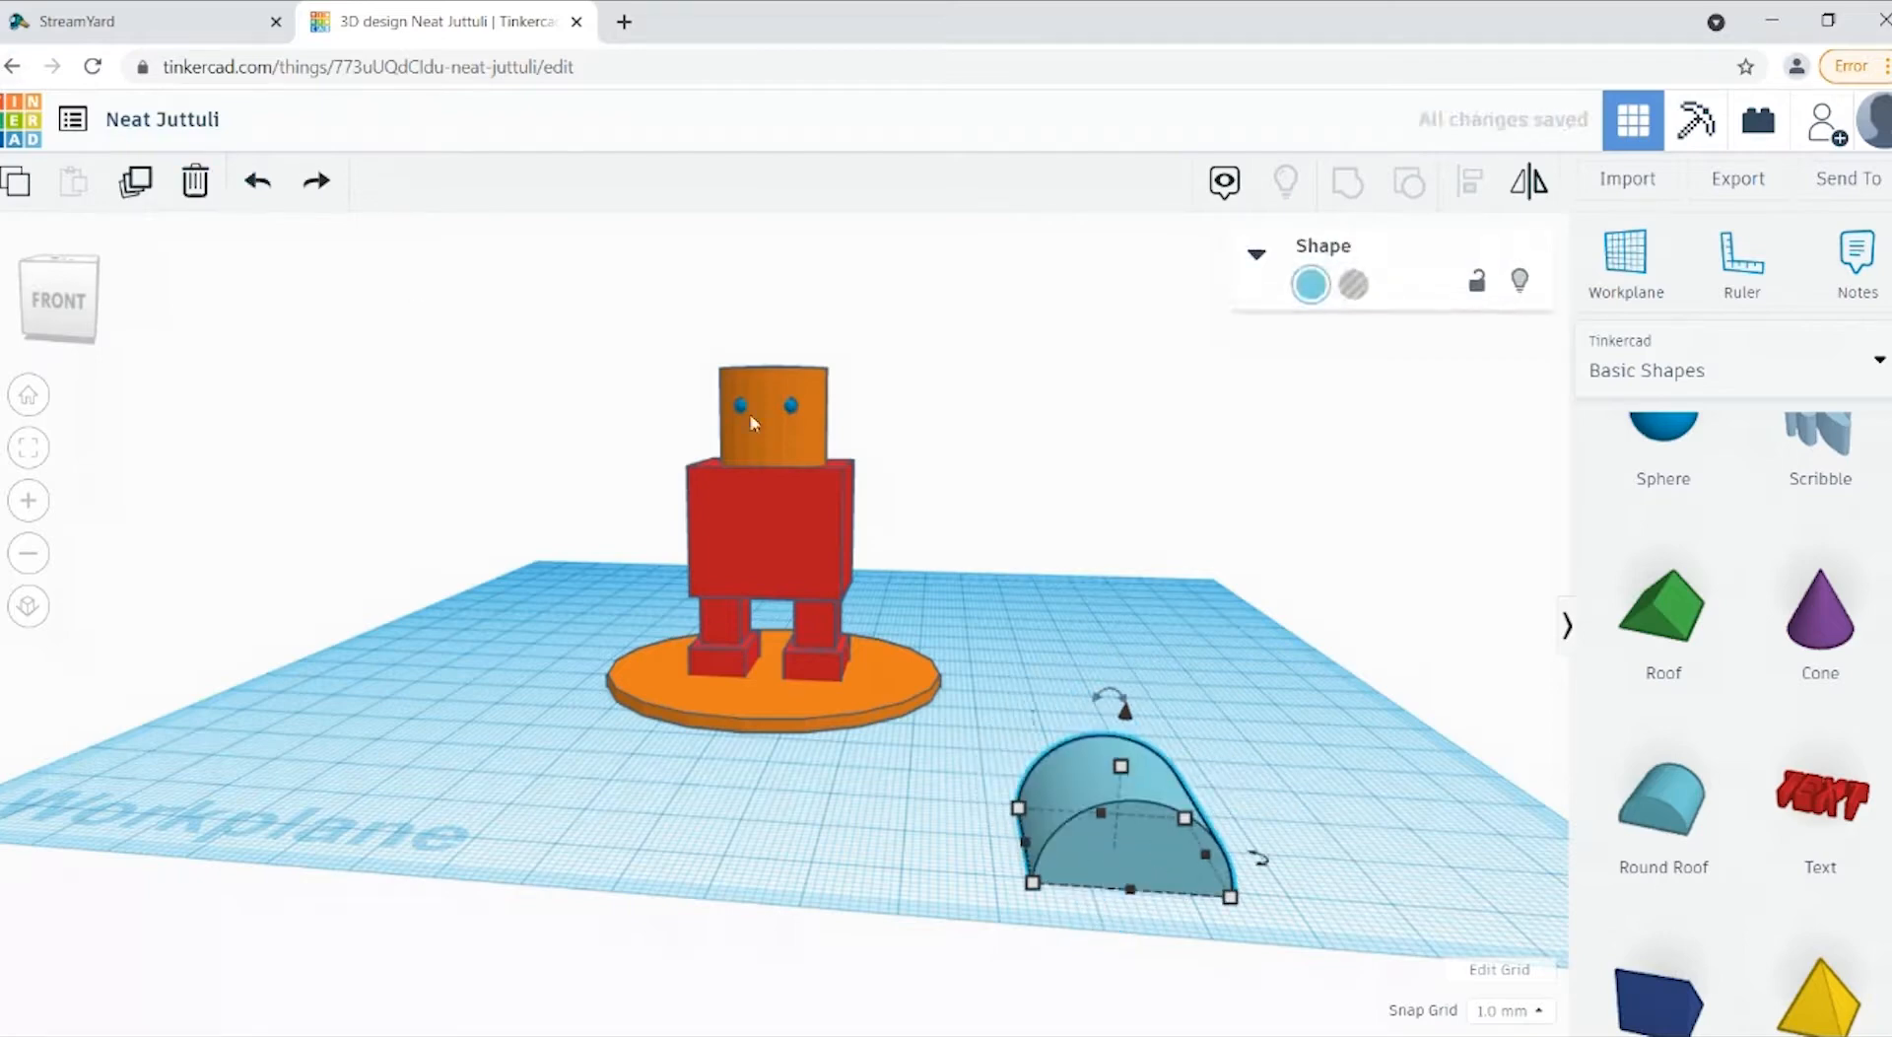
Step: Rotate the round roof by 180° about its front-to-back axis so that its curved side faces down
left_click(1091, 718)
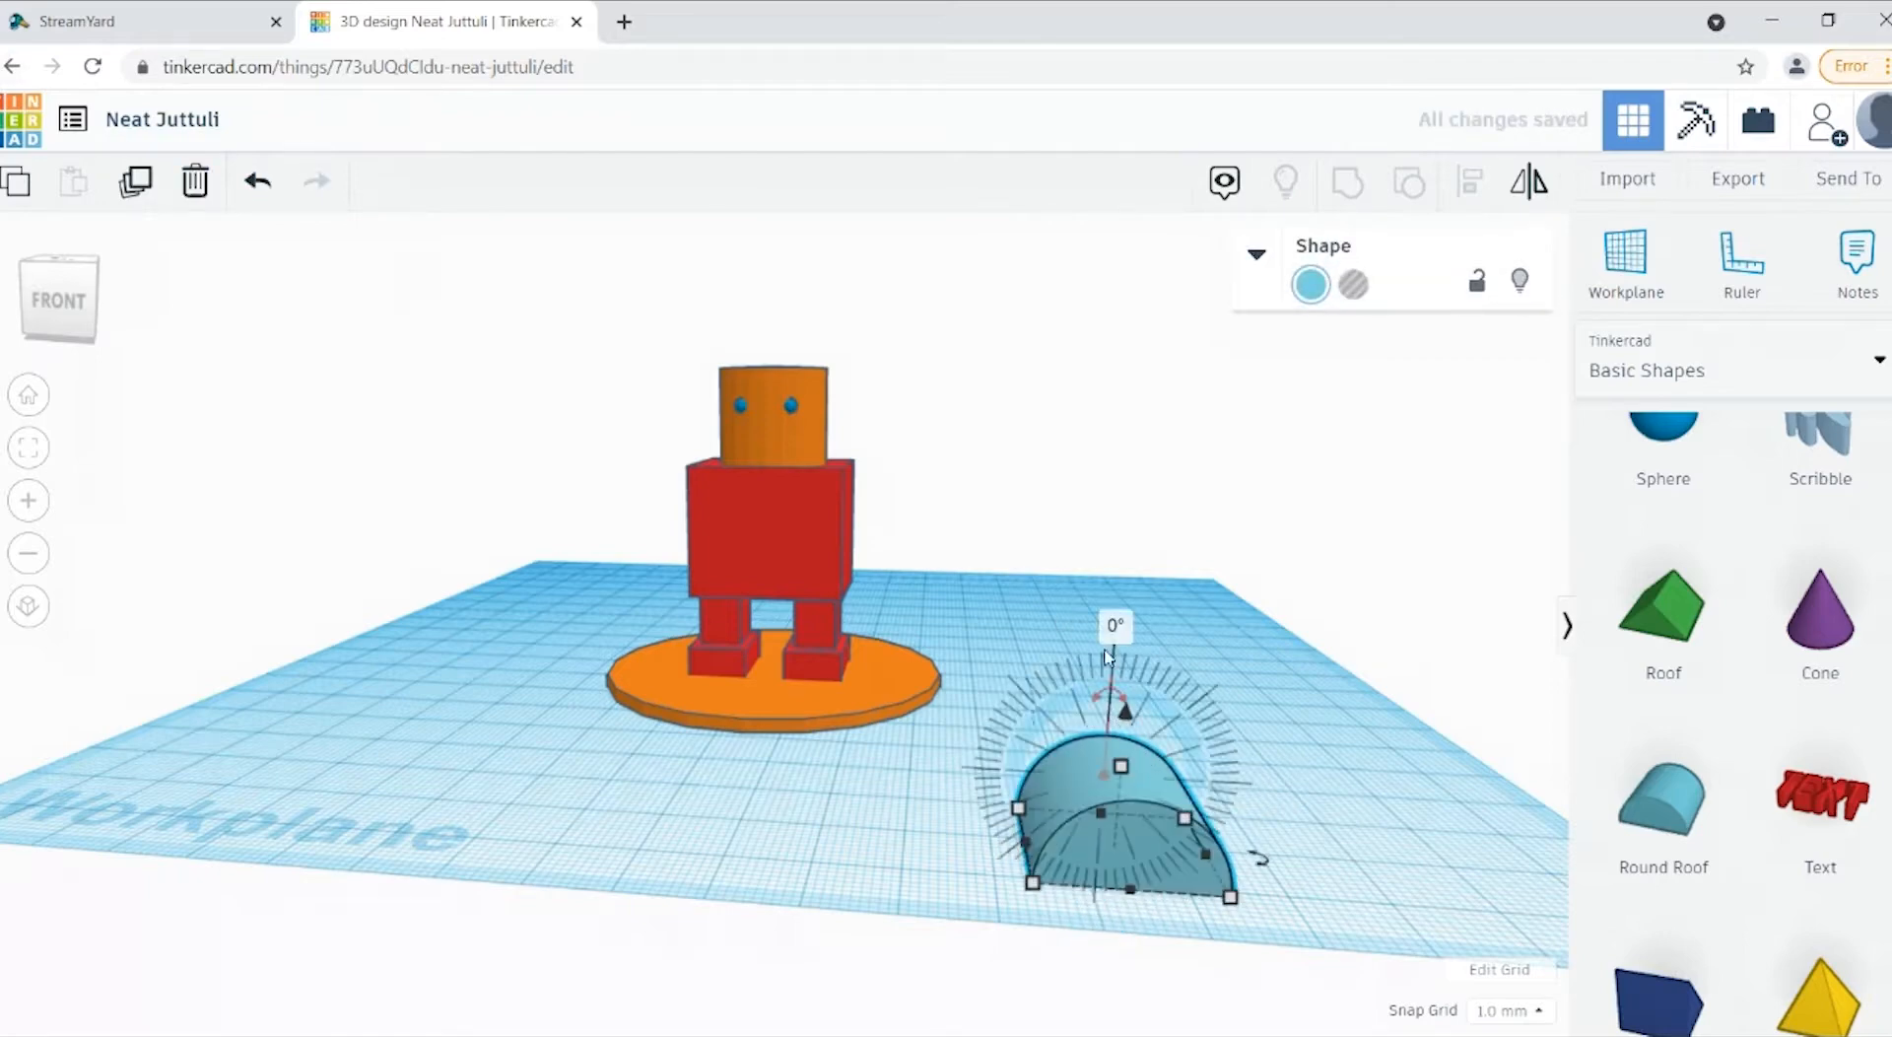
type("180")
key("Return")
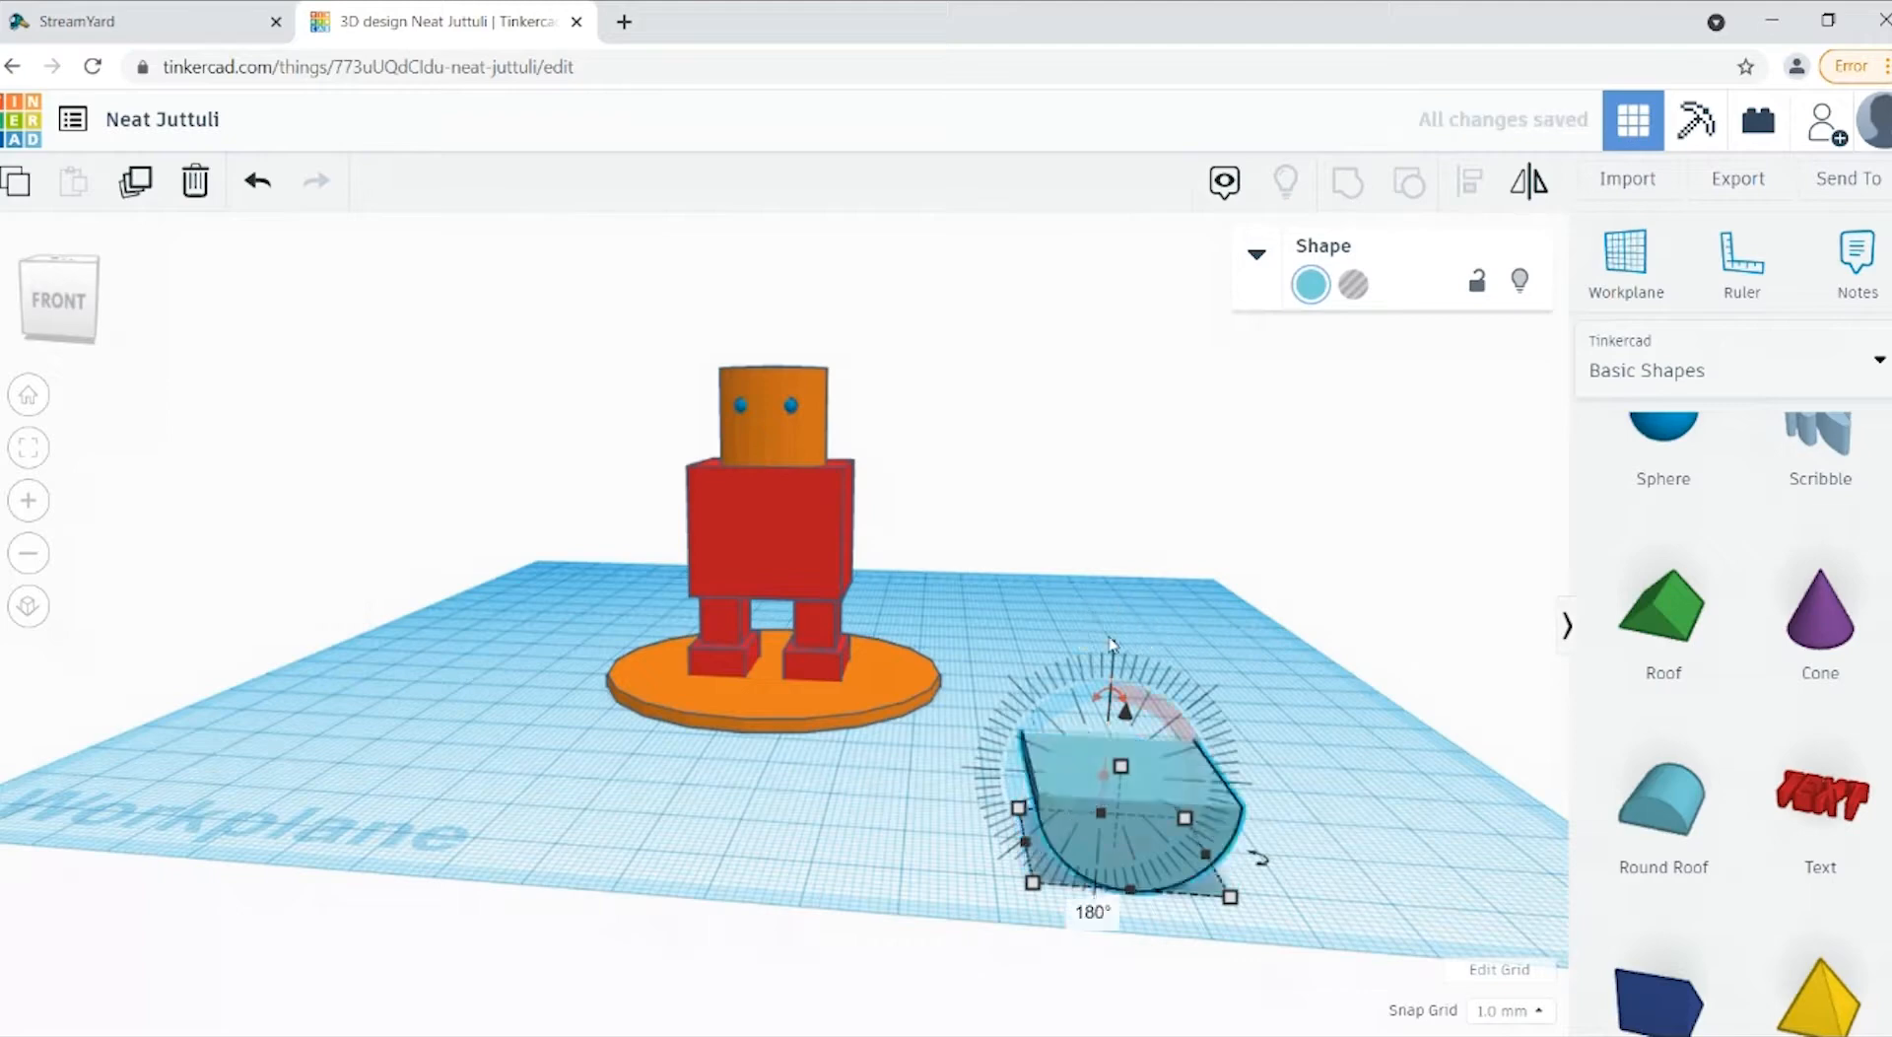
left_click(766, 911)
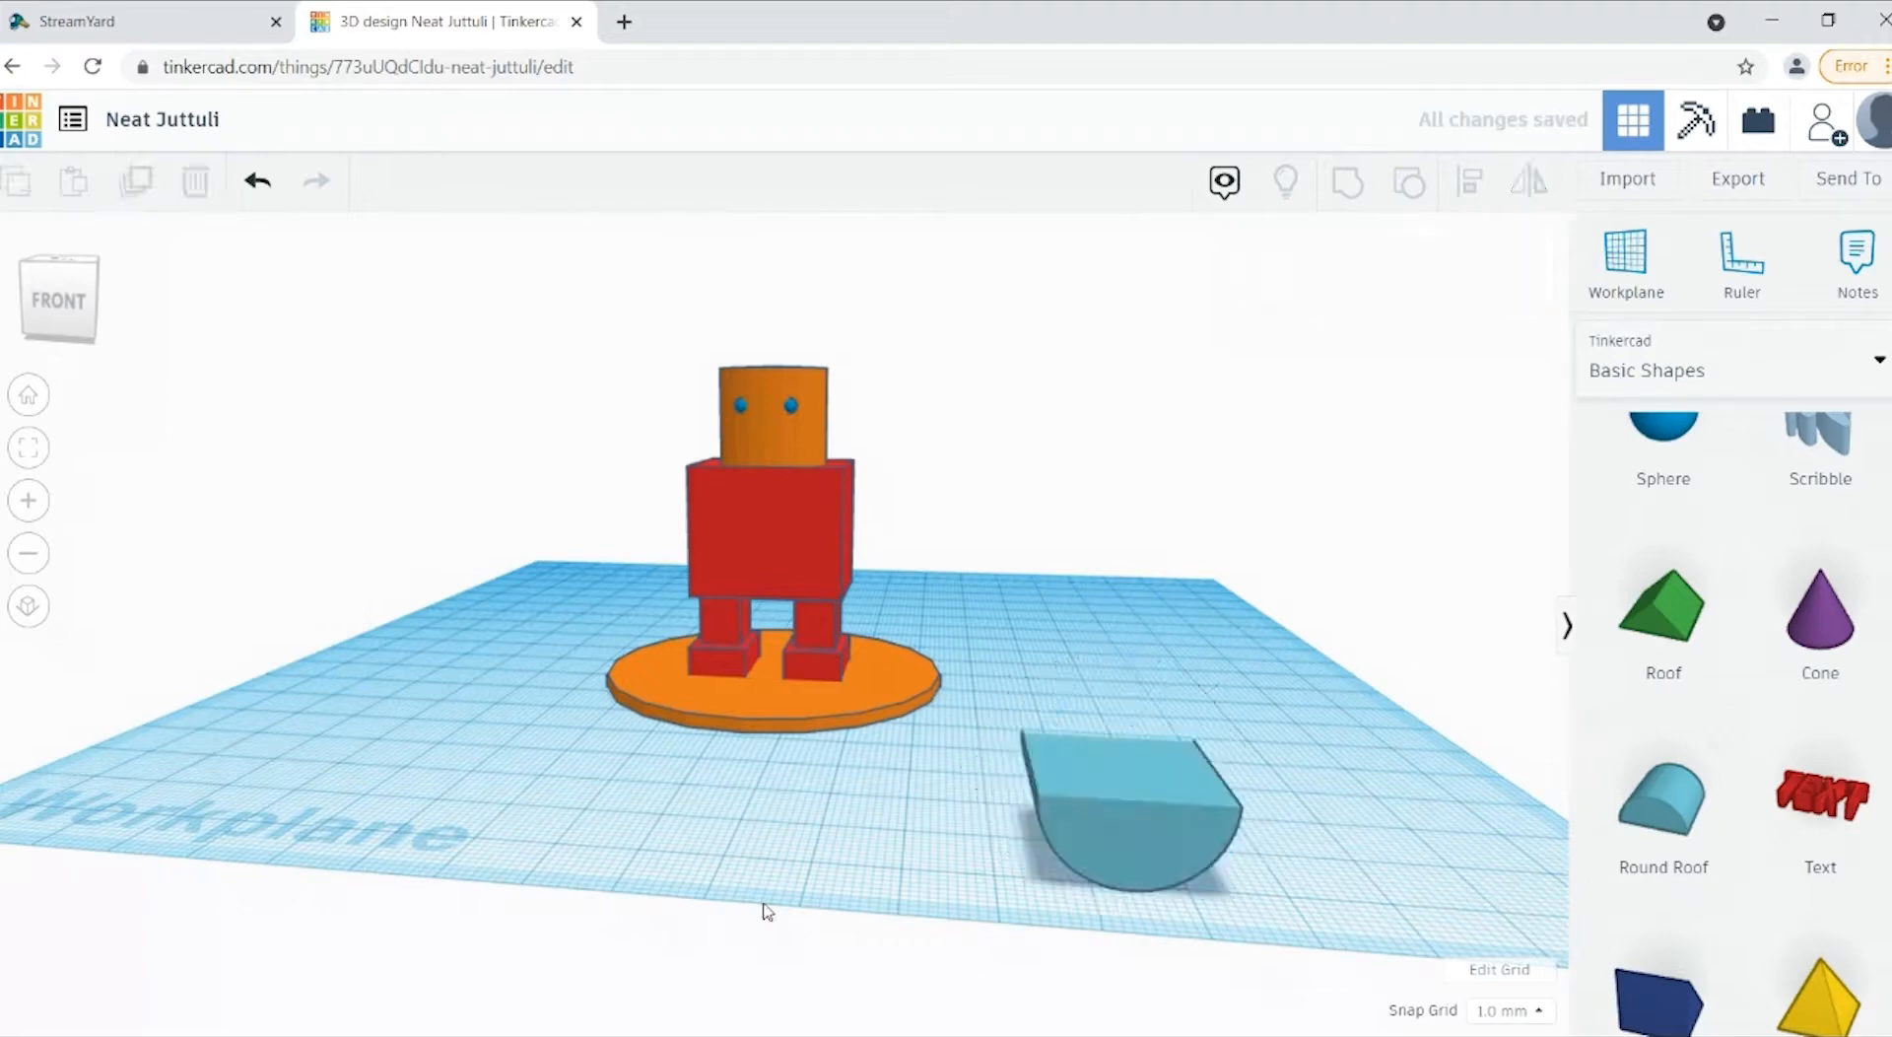
Step: Set the flipped round roof's front-to-back depth to 5 mm
left_click(1057, 826)
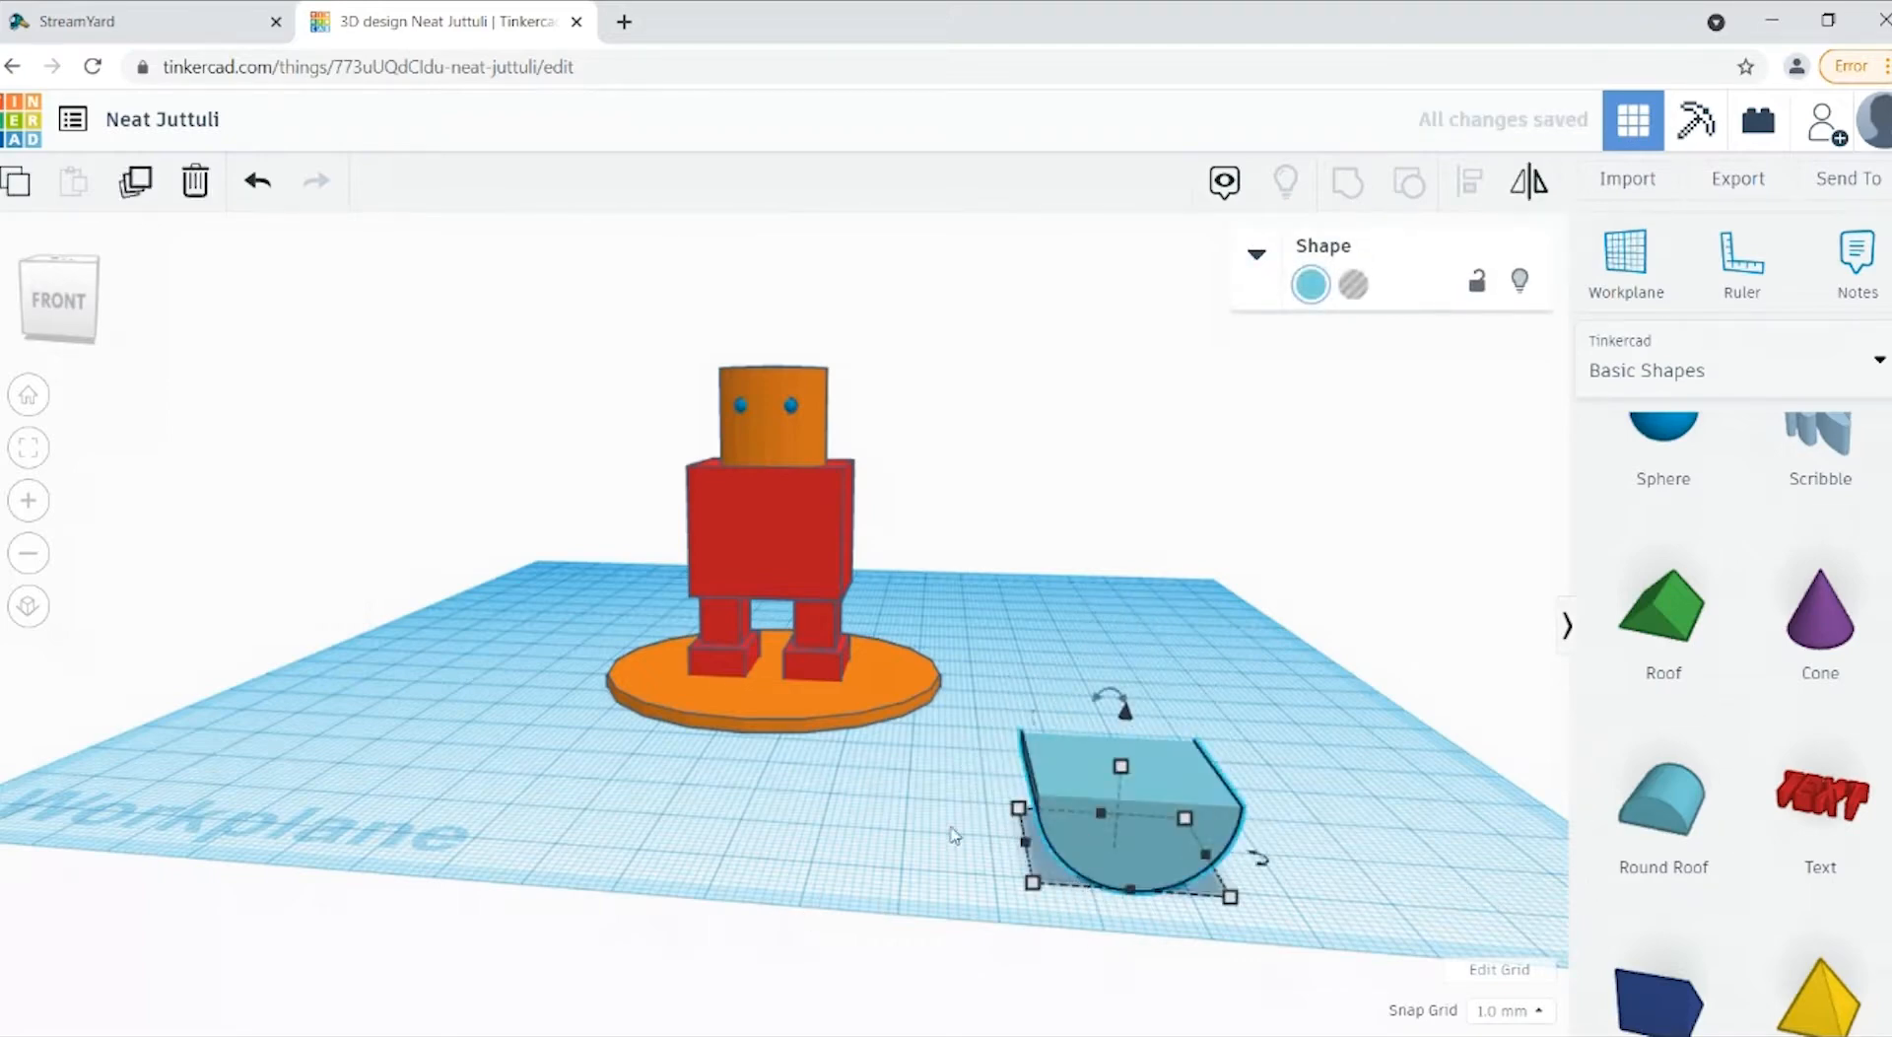
left_click(1019, 808)
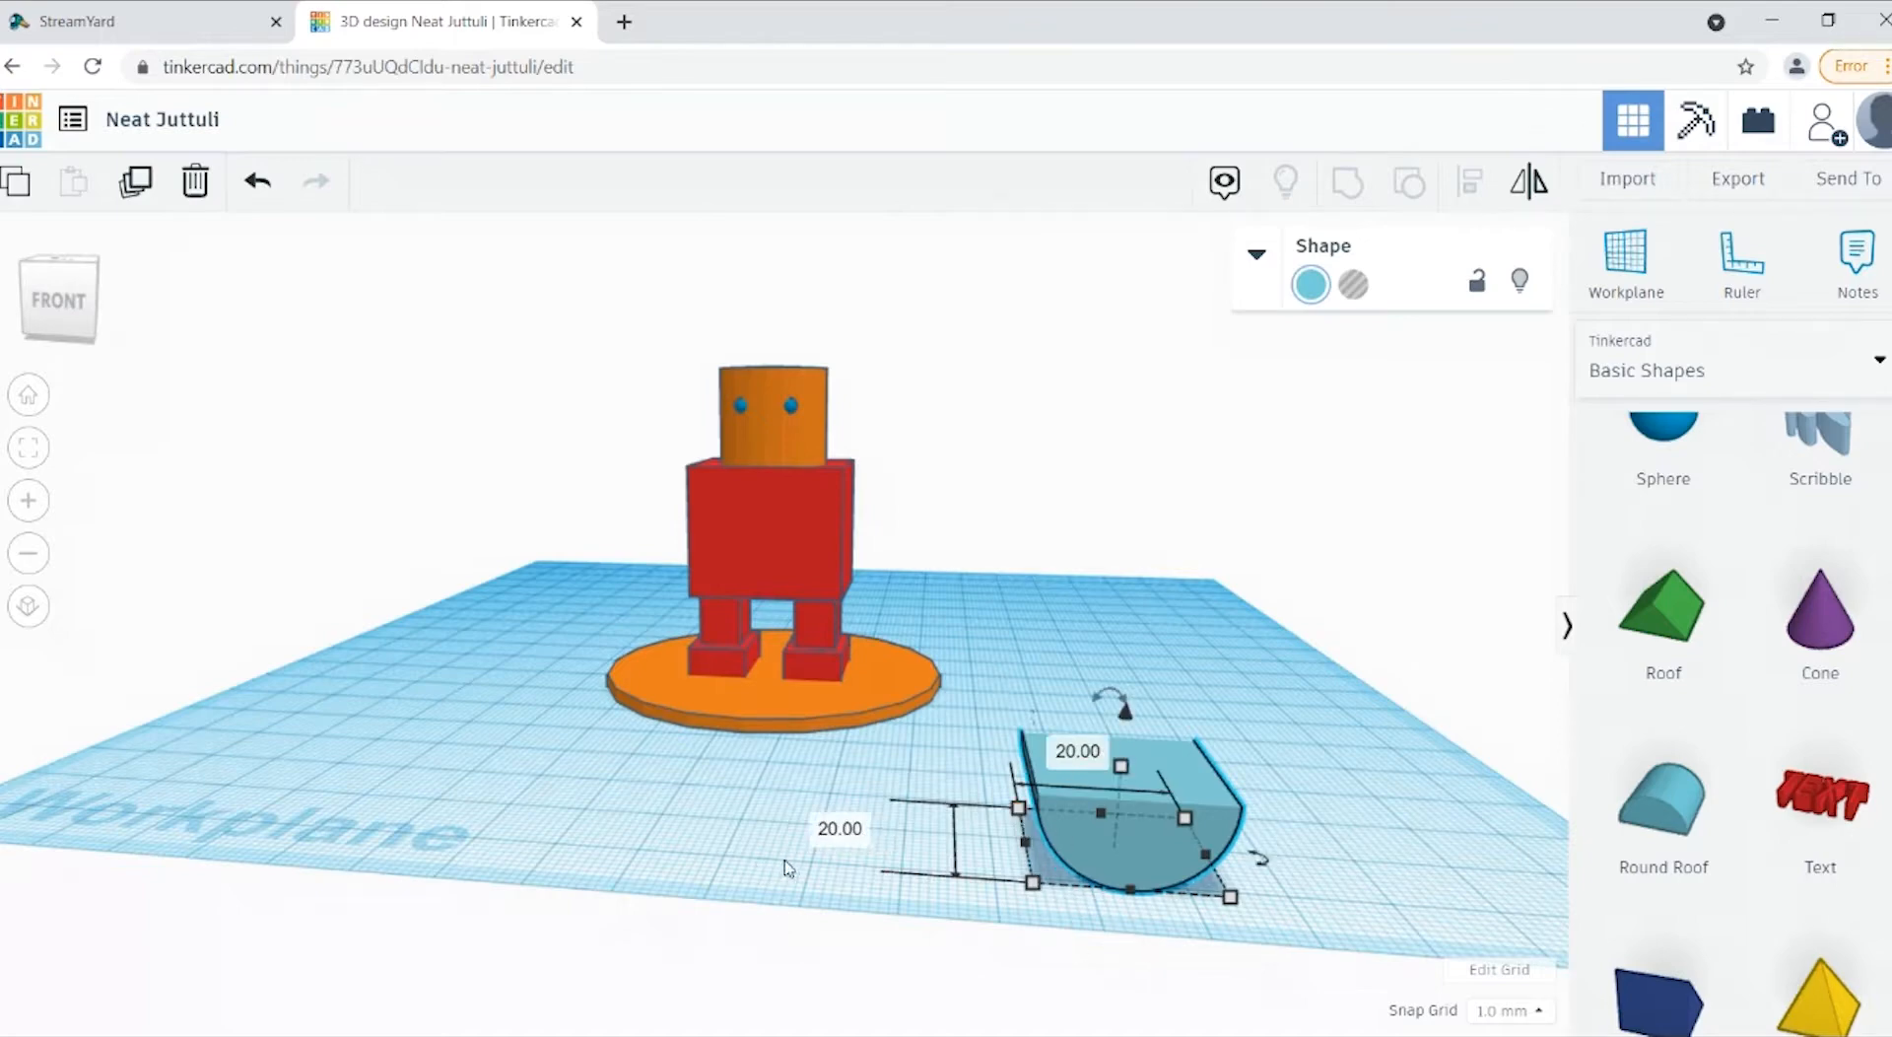
left_click(833, 829)
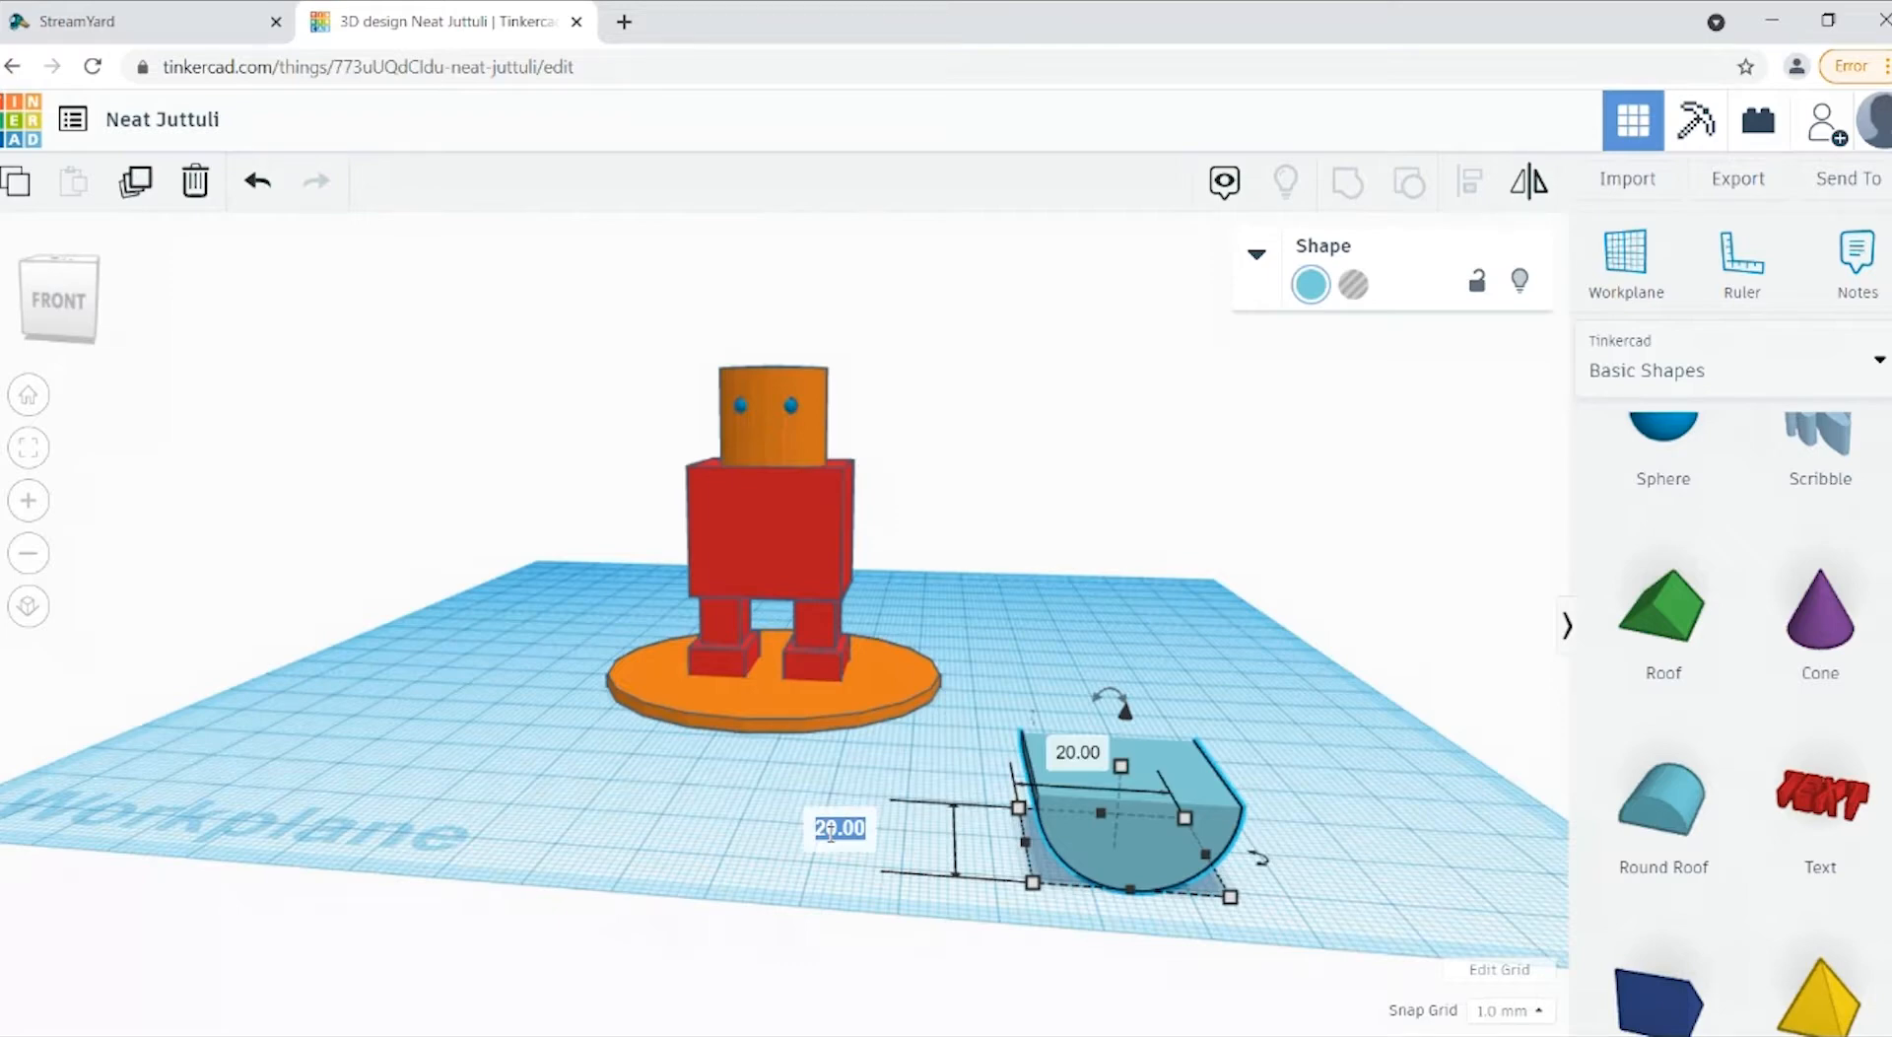
type("5")
key("Return")
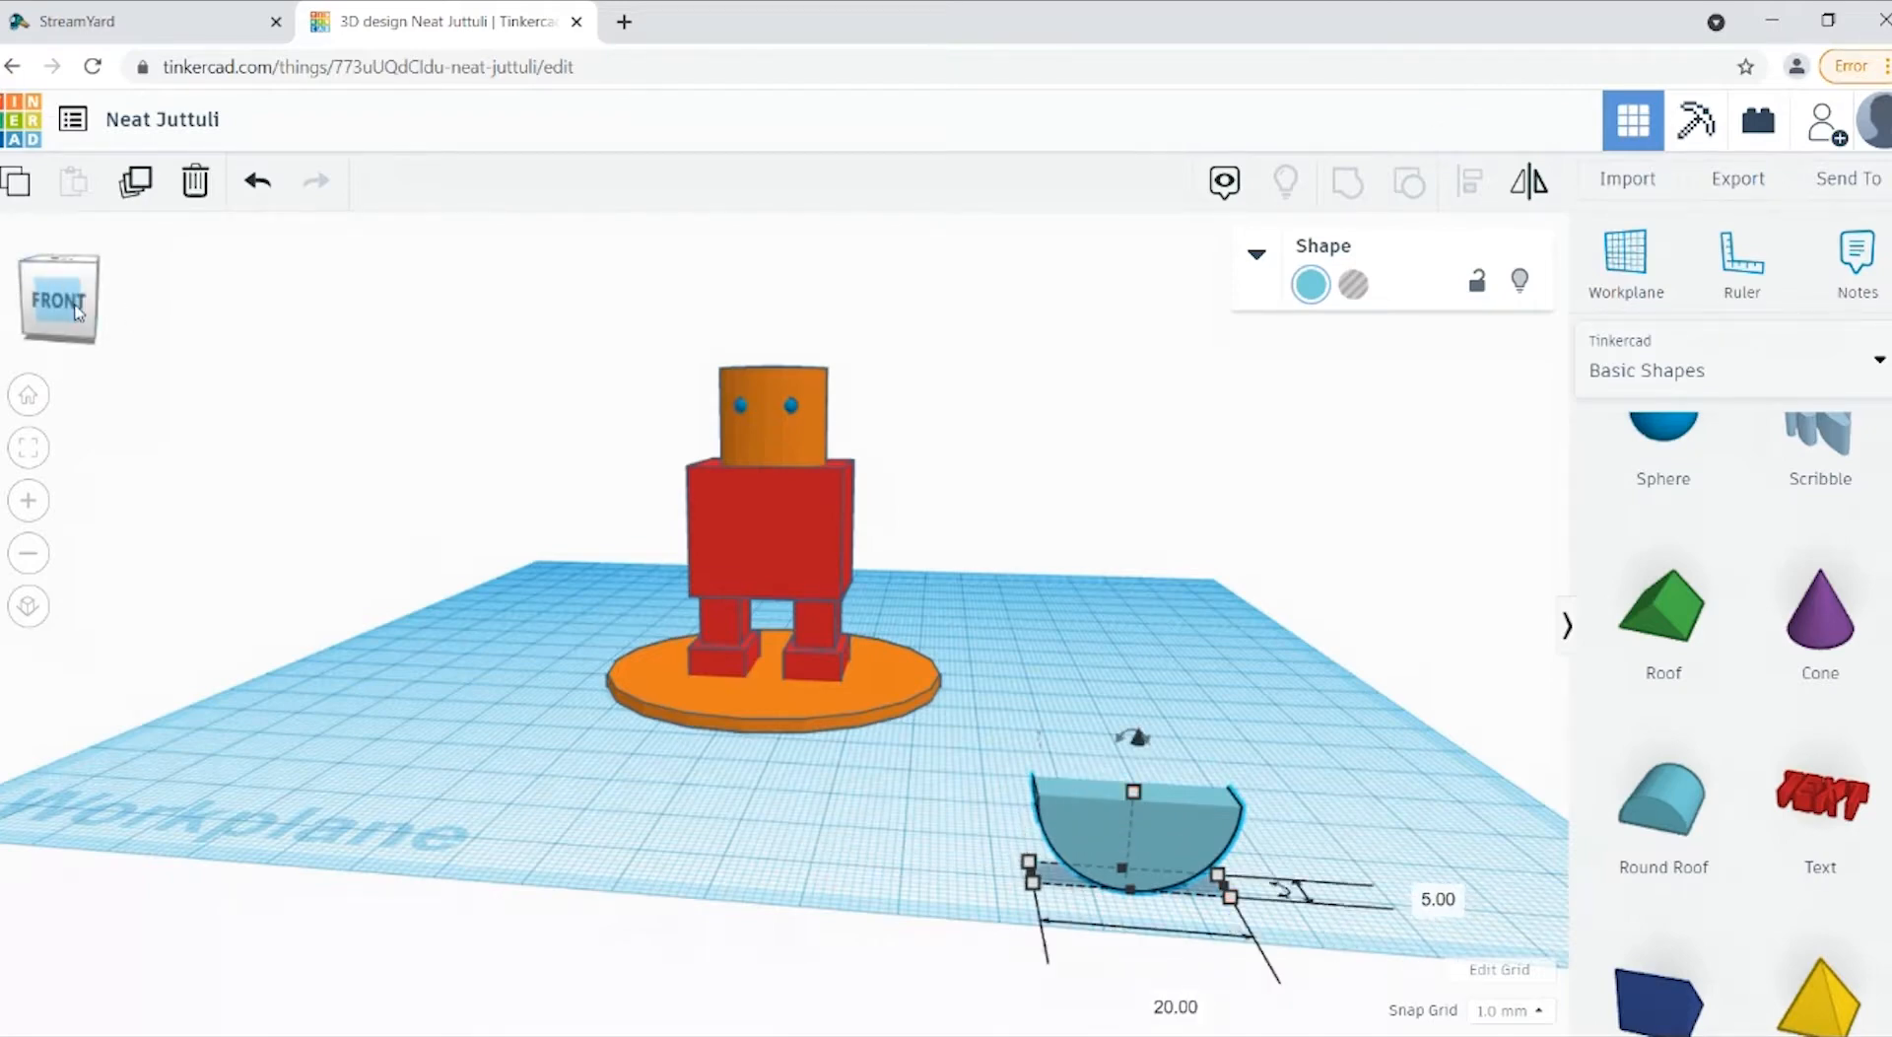
Step: Set the flipped round roof's side-to-side width to 4 mm
left_click(61, 296)
left_click(1384, 757)
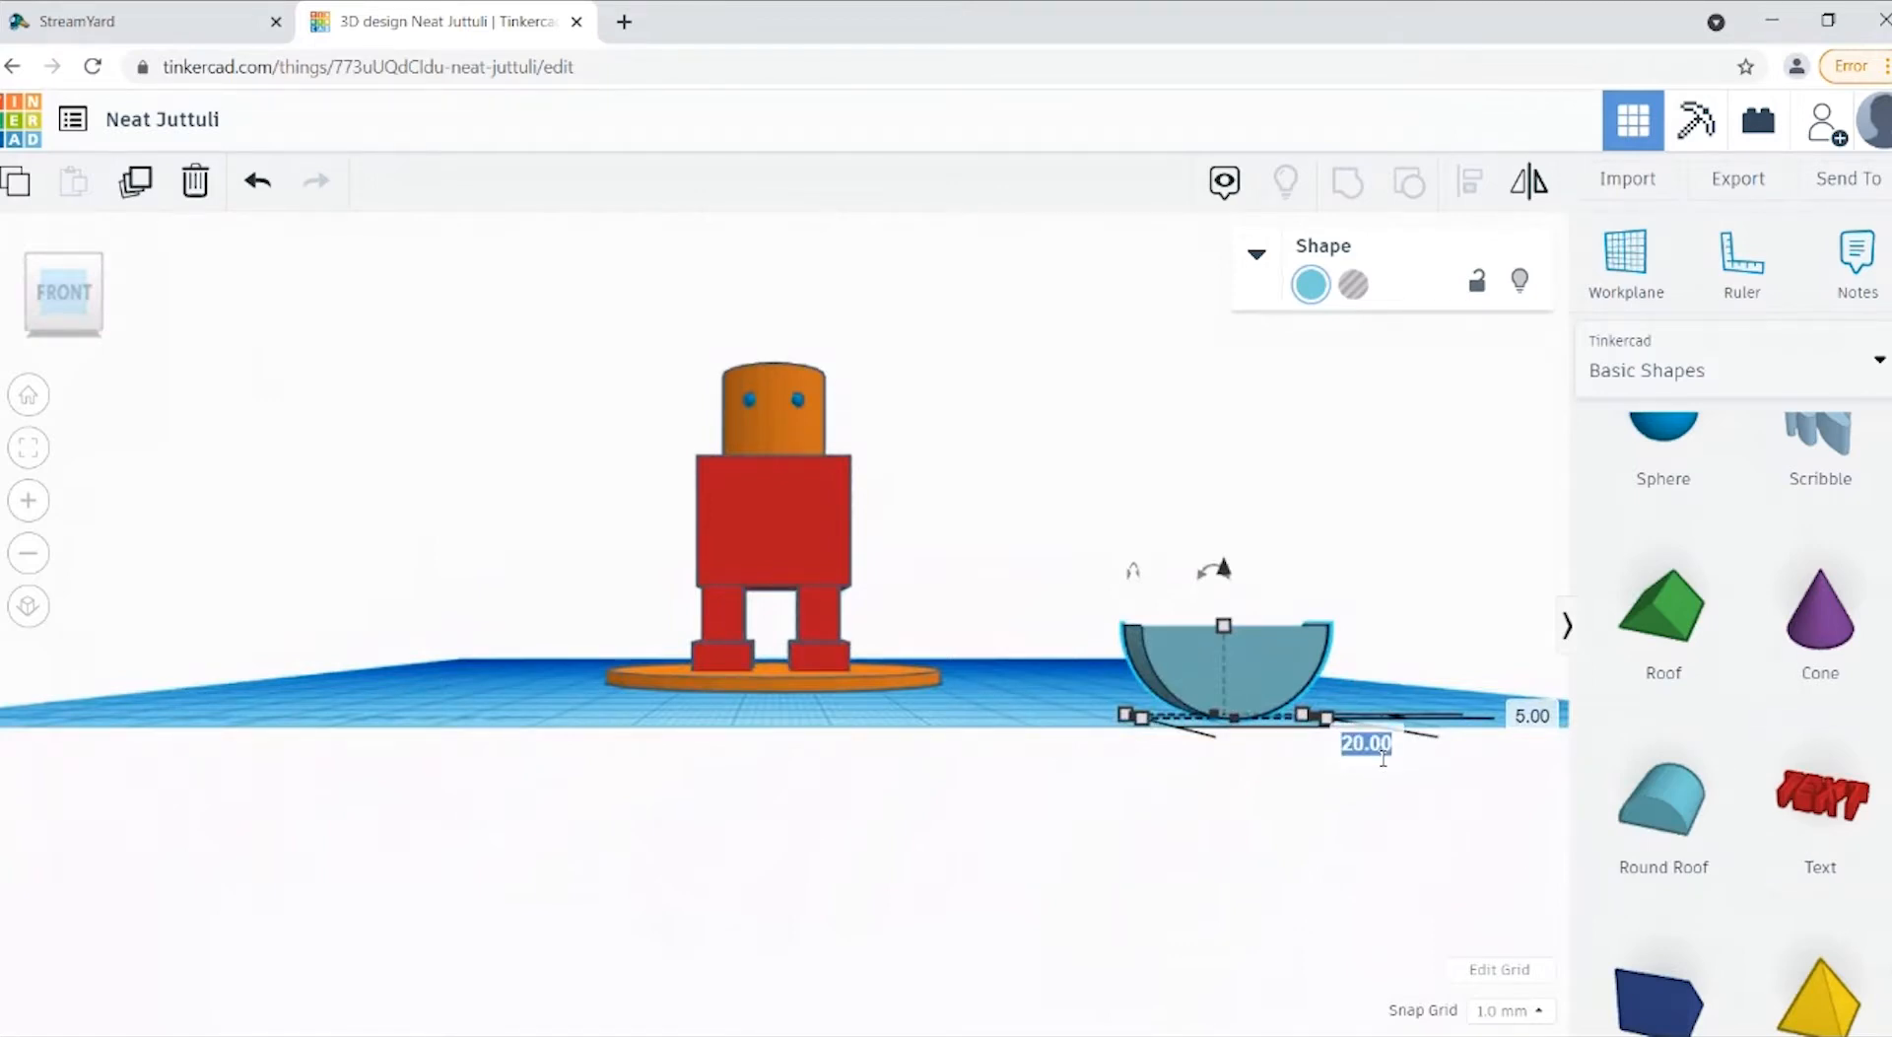
type("4")
key("Return")
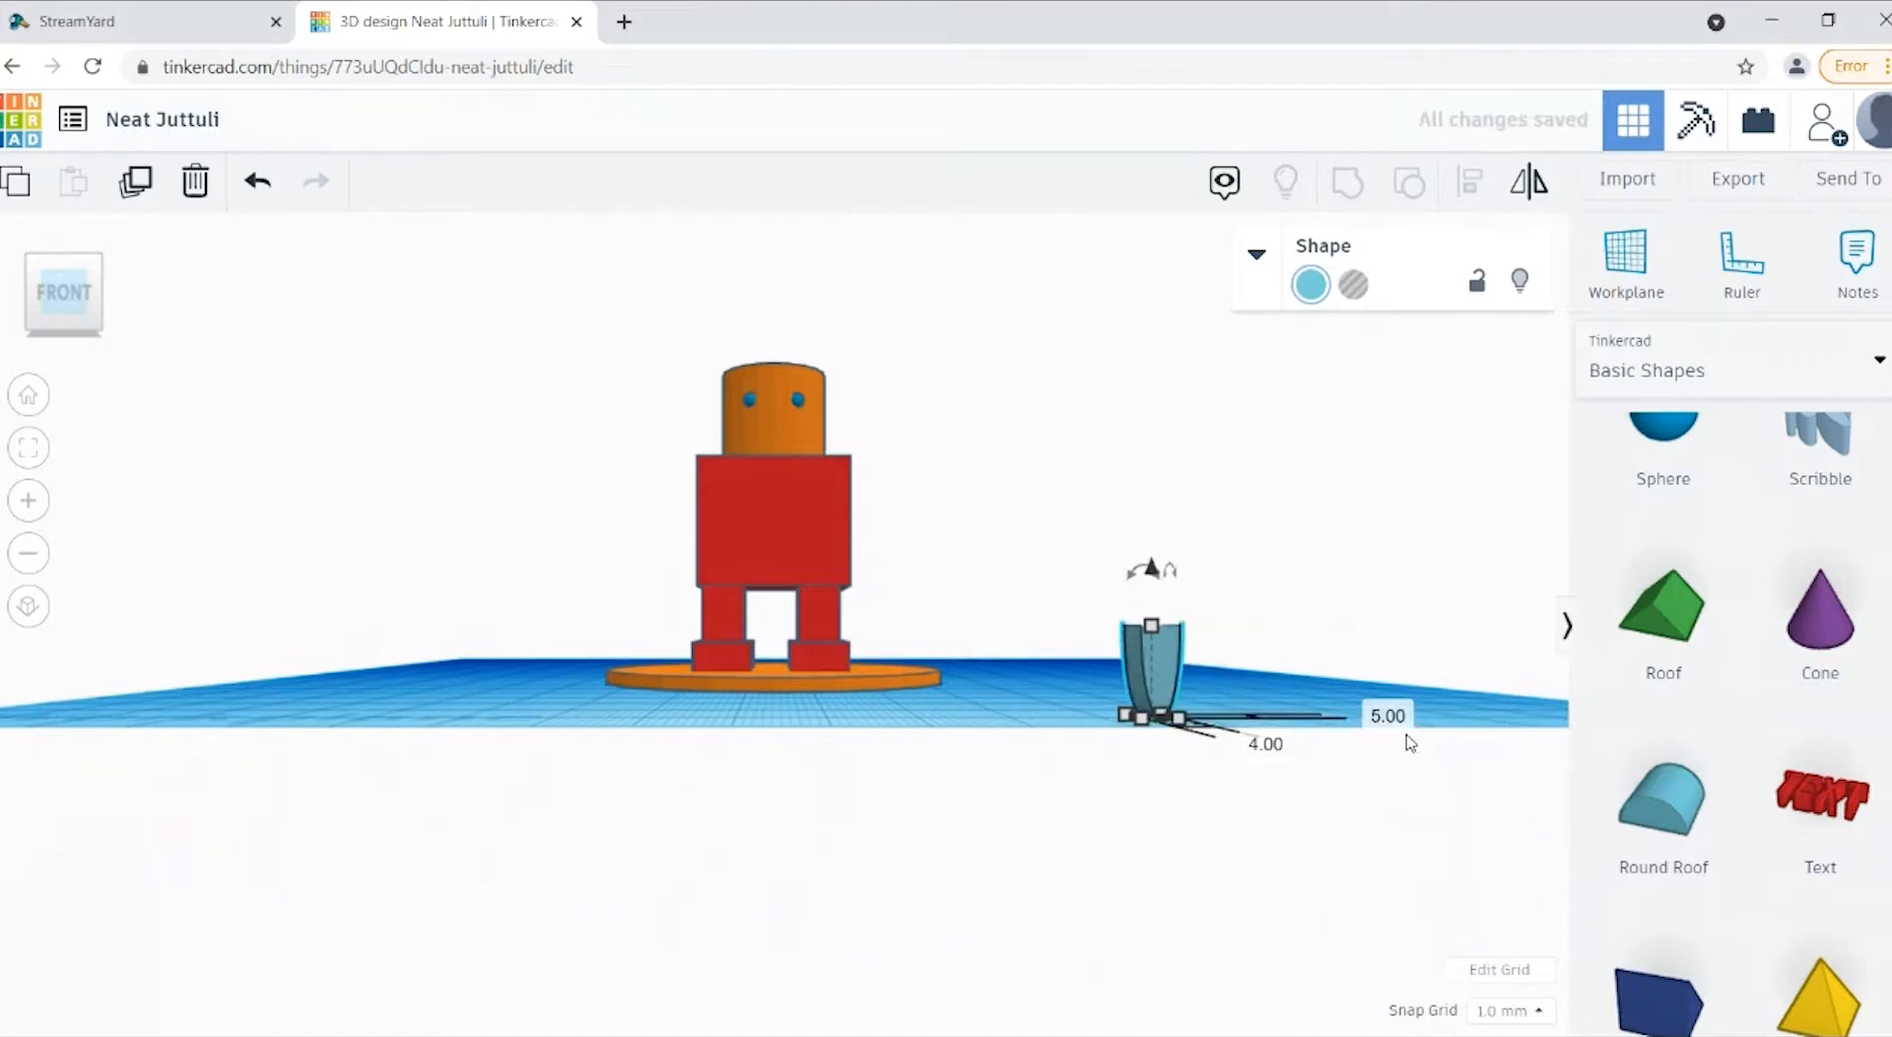
Step: Set the round roof's front-to-back depth to 3 mm
left_click(1408, 738)
type("3")
key("Return")
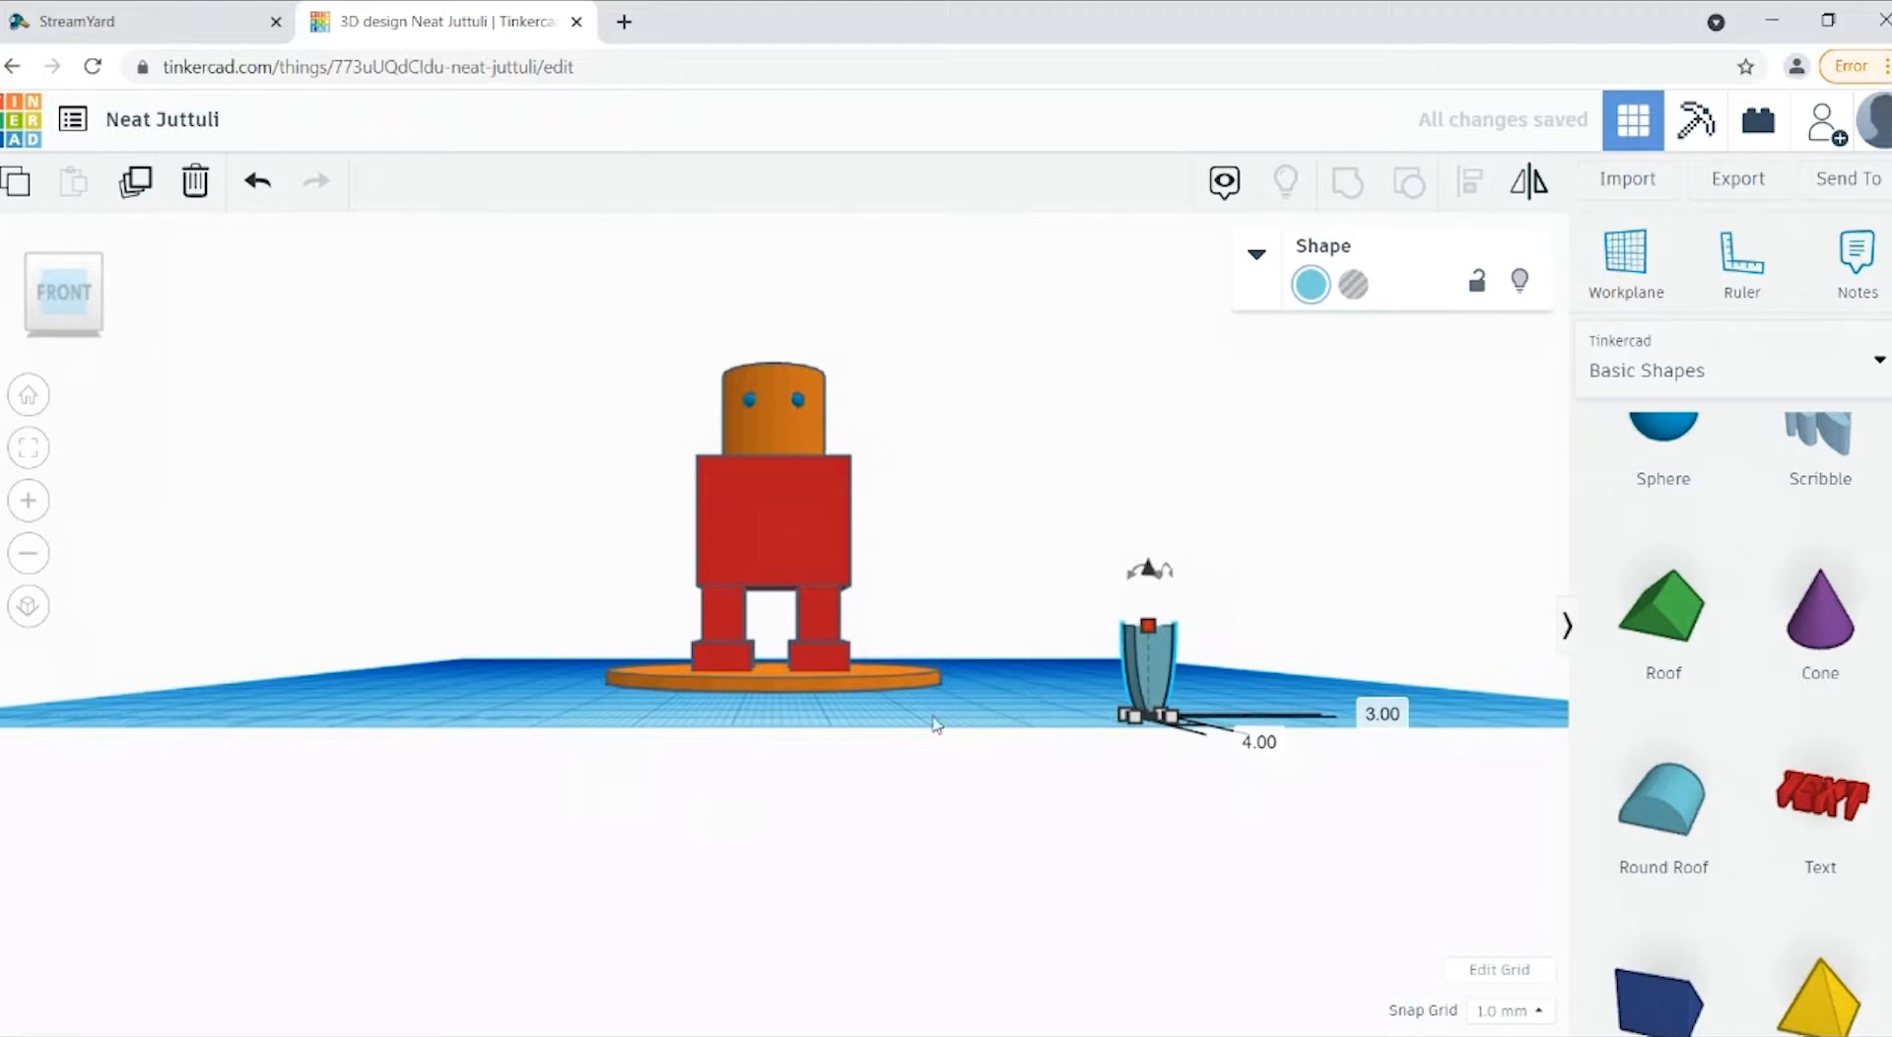
Step: Set the small round roof's front-to-back depth back to 5 mm
left_click_drag(76, 294, 82, 321)
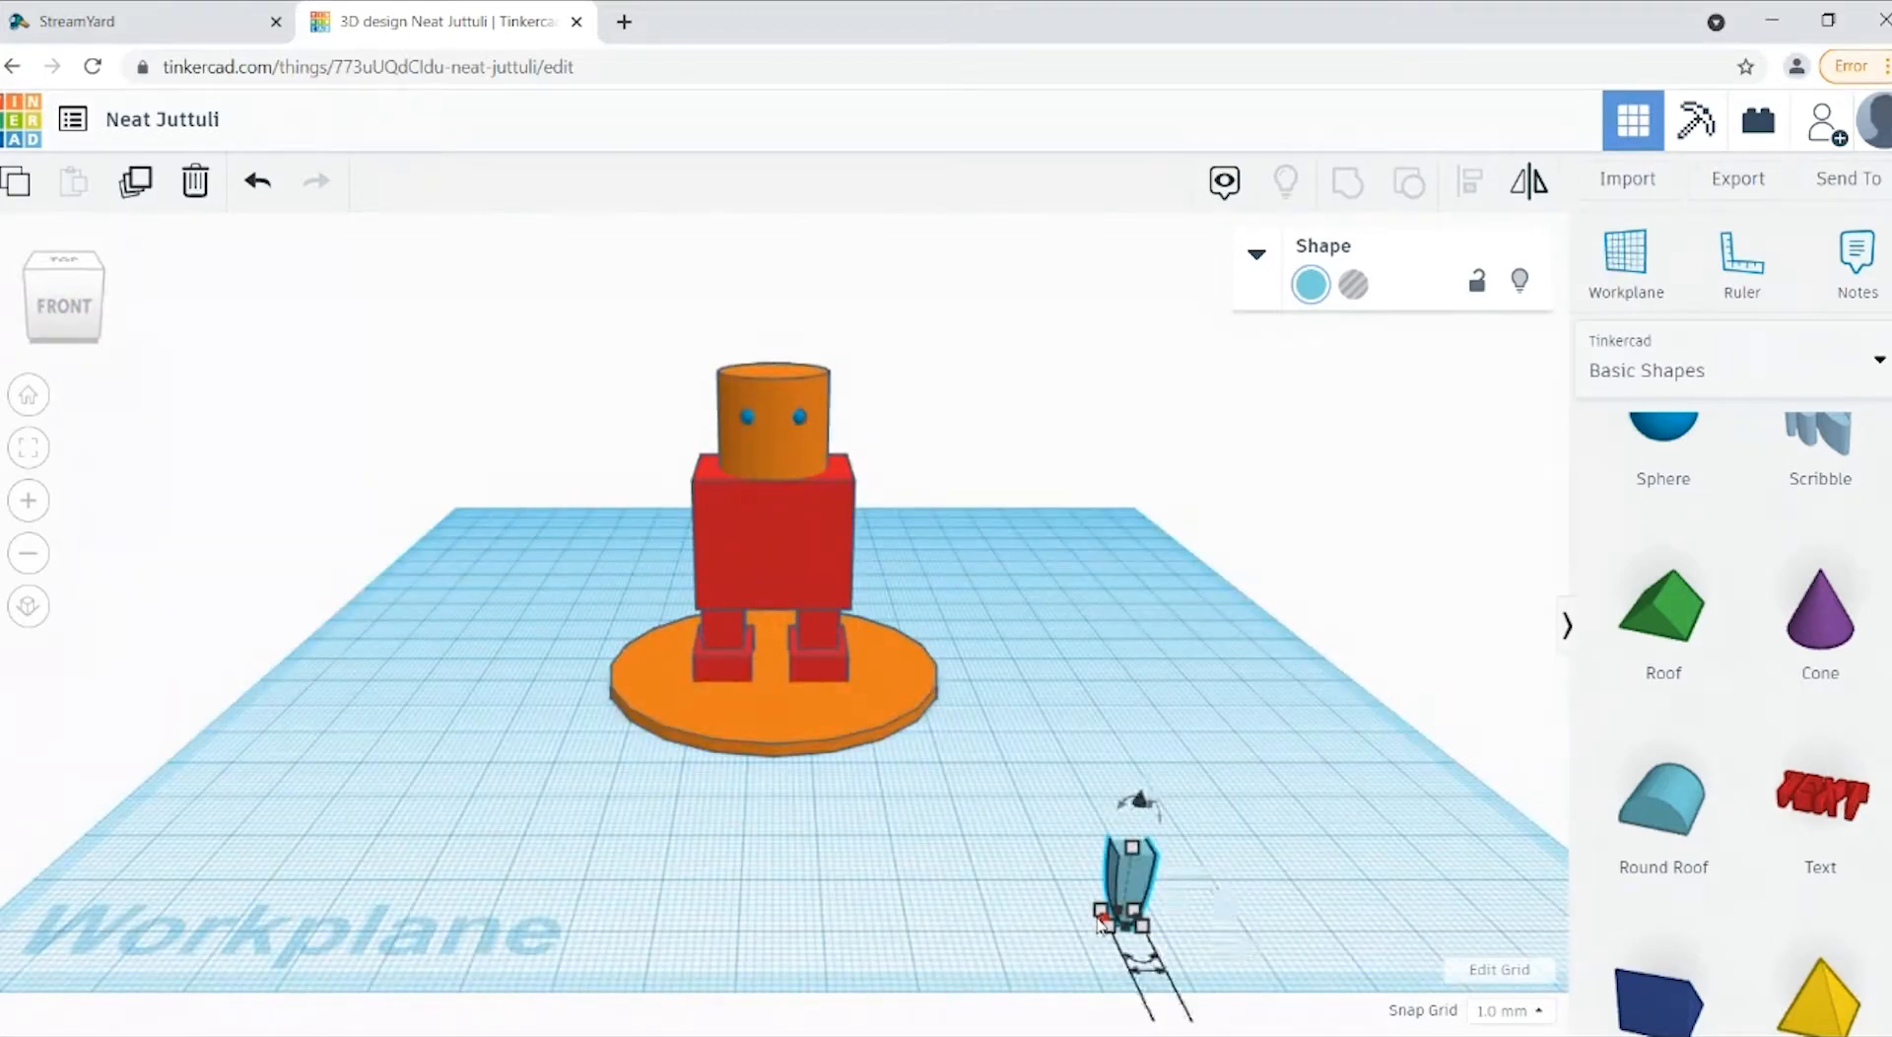
mouse_move(1102, 920)
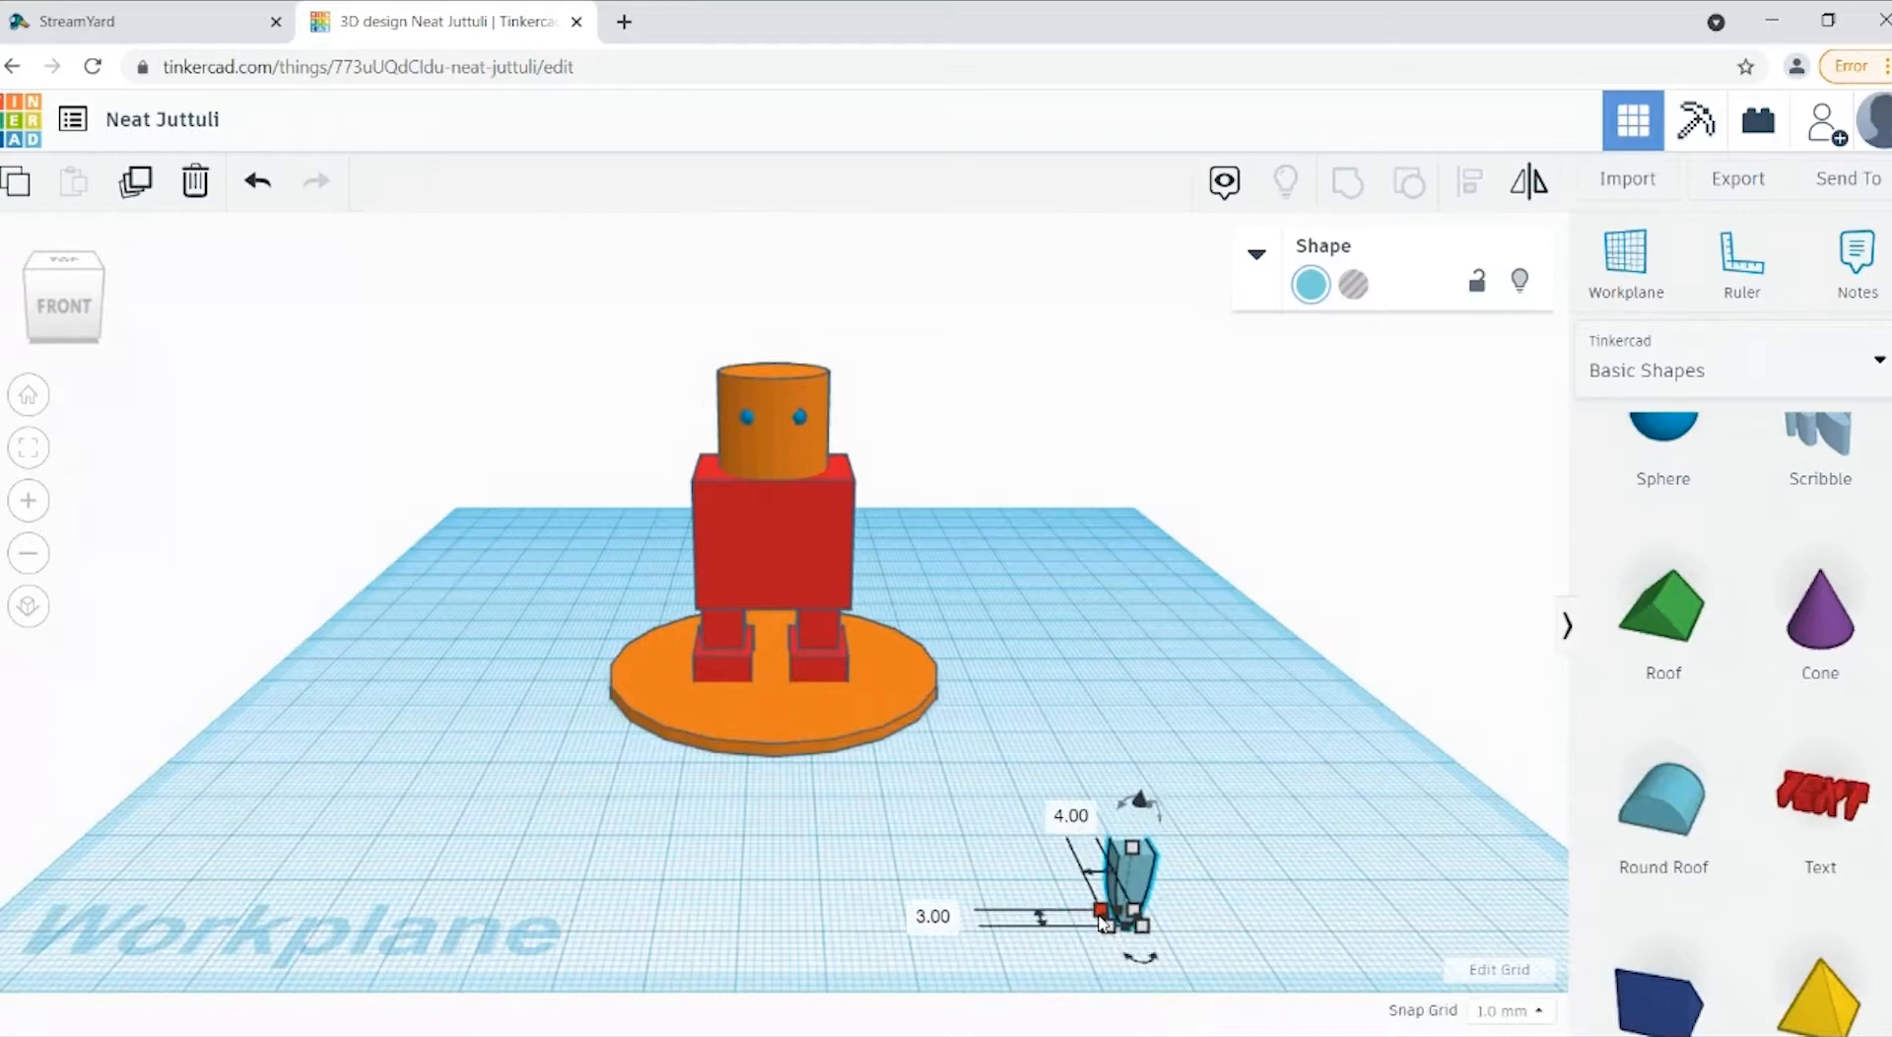
left_click(933, 916)
type("5")
key("Return")
Step: Set the round roof's height to 3 mm and deselect it
mouse_move(1131, 845)
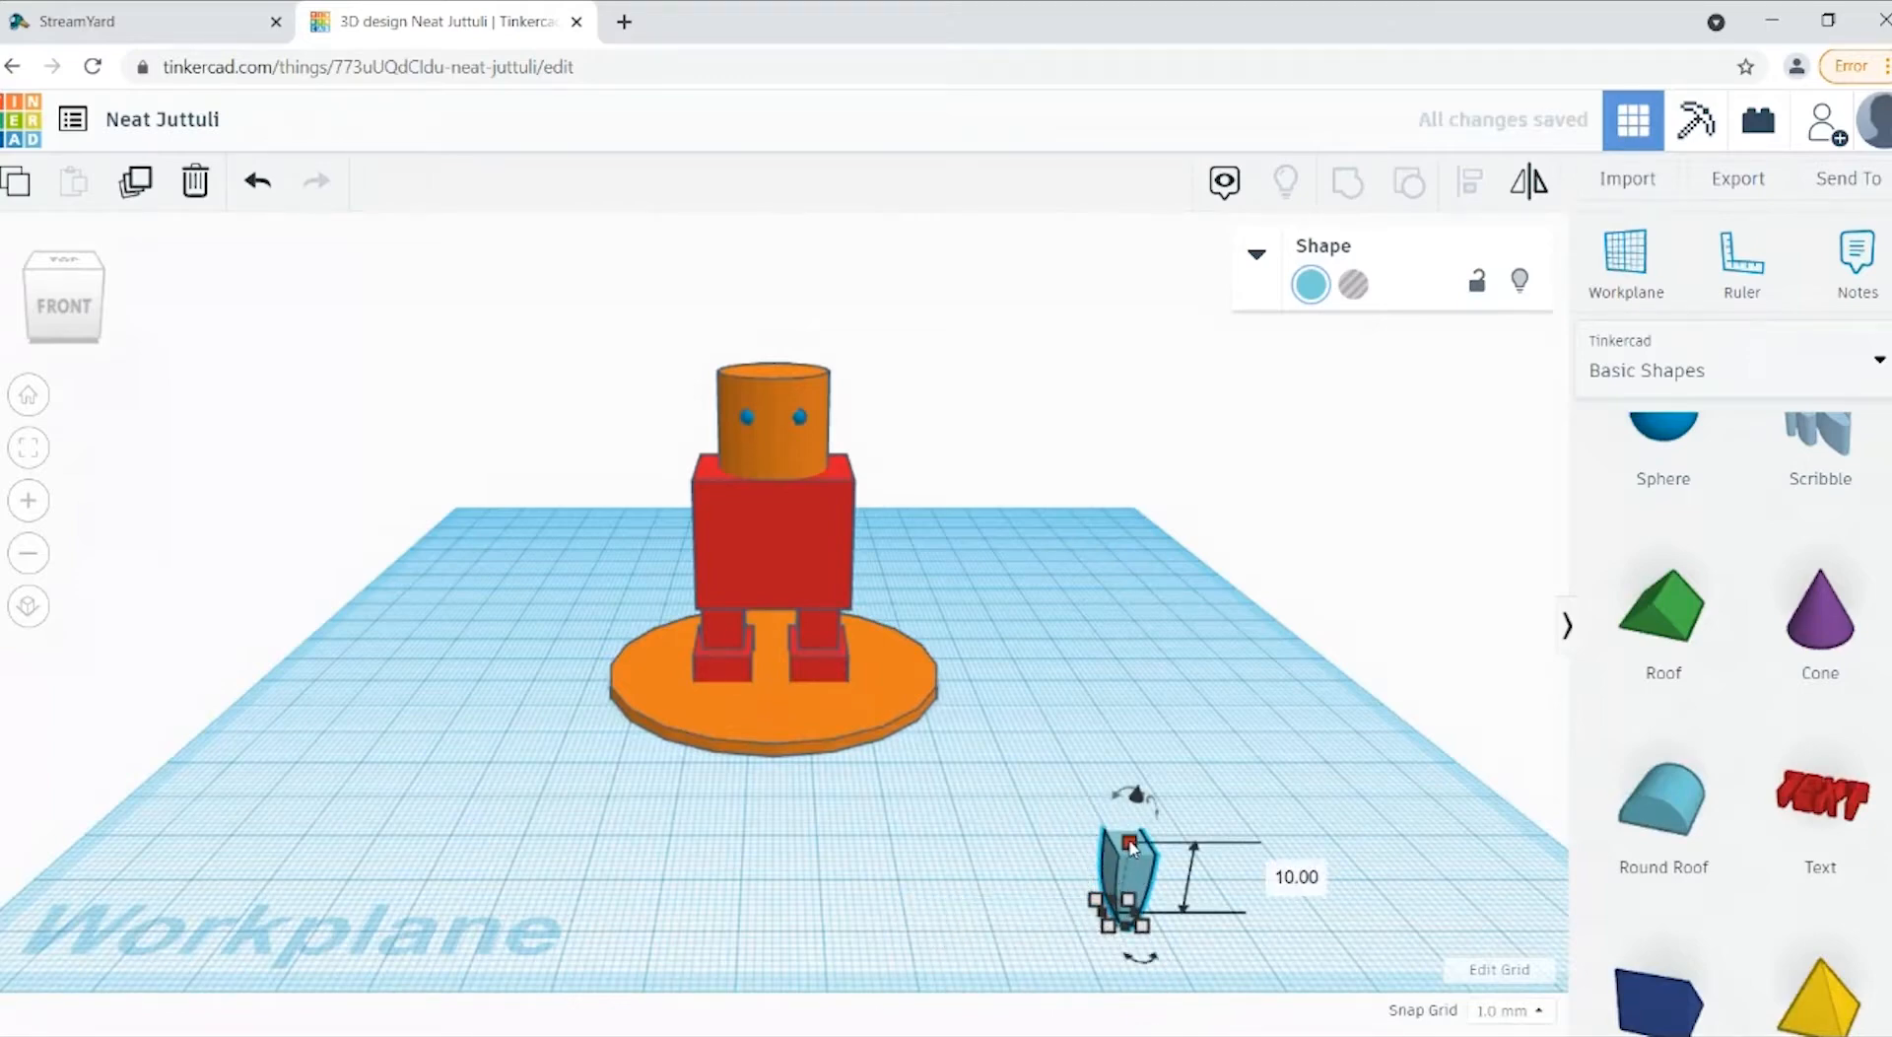
left_click(1292, 880)
type("3")
key("Return")
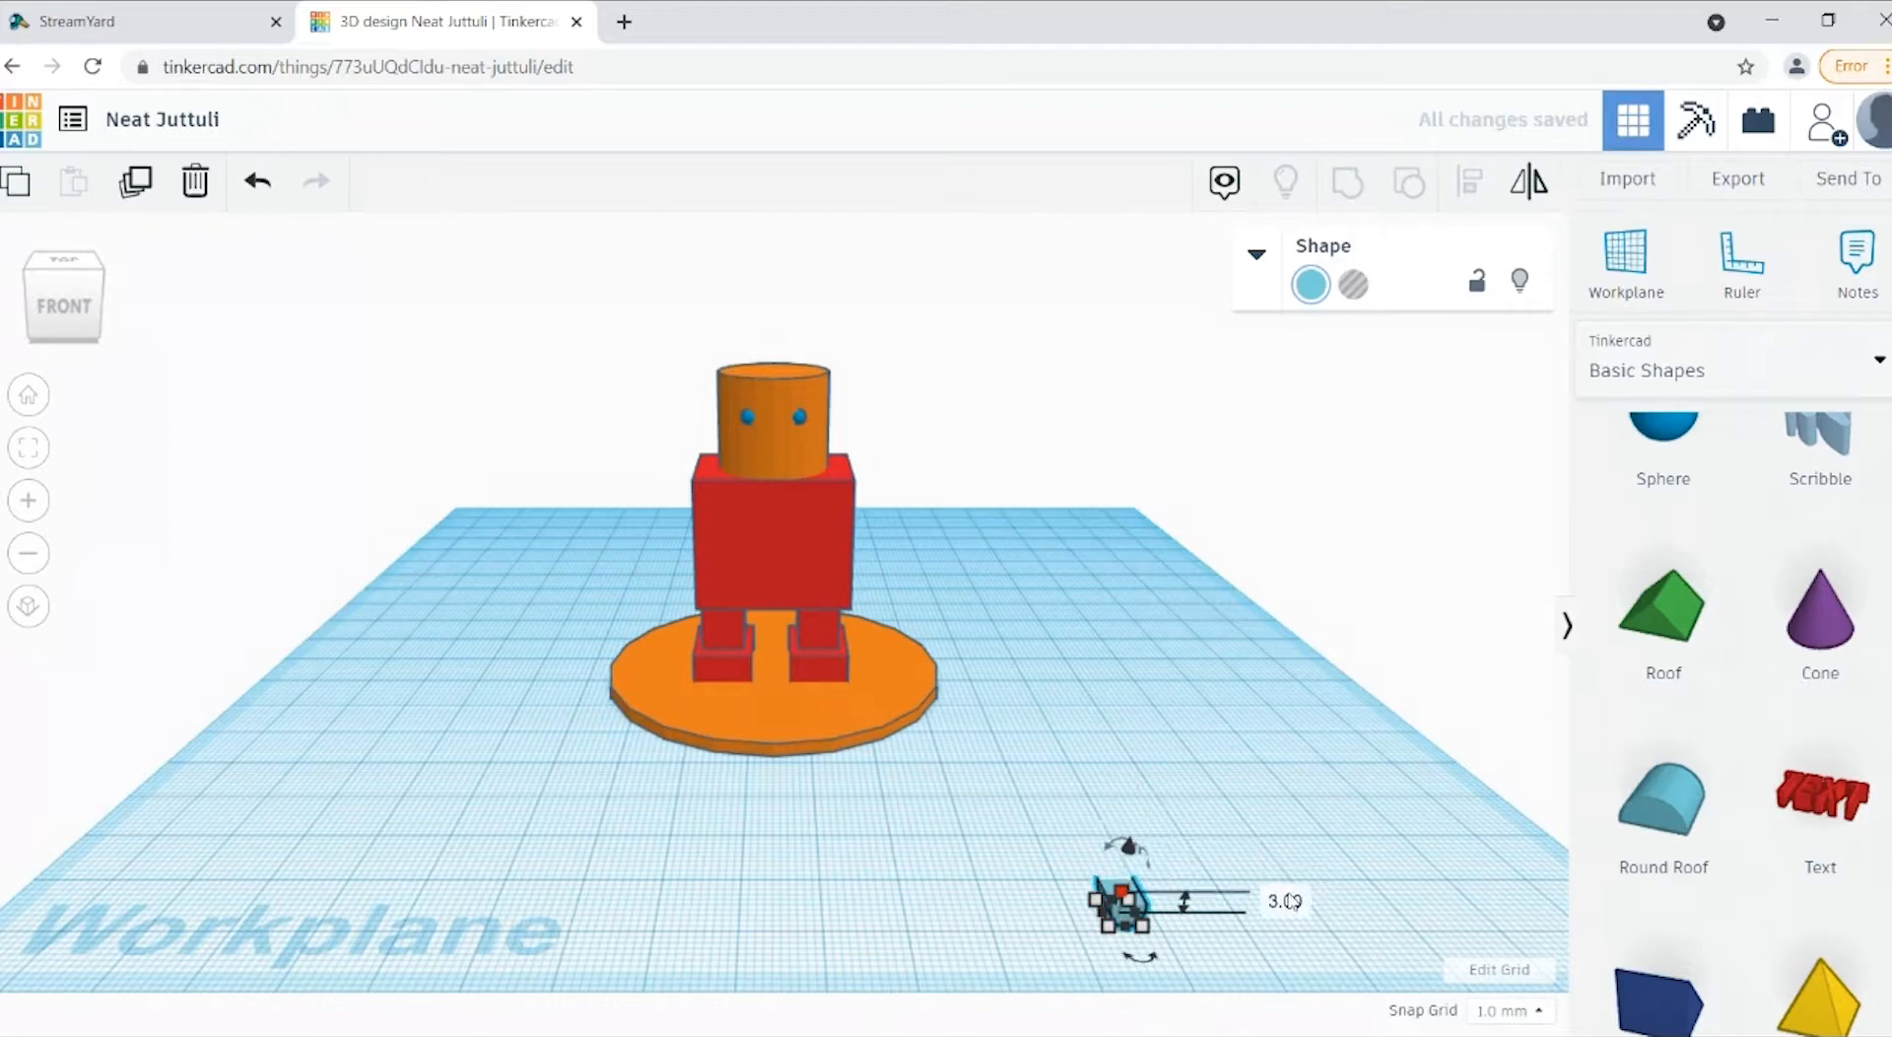
left_click(1297, 788)
Step: Move the small round roof about 41 mm sideways so that it lines up with the middle of the figure
left_click(63, 296)
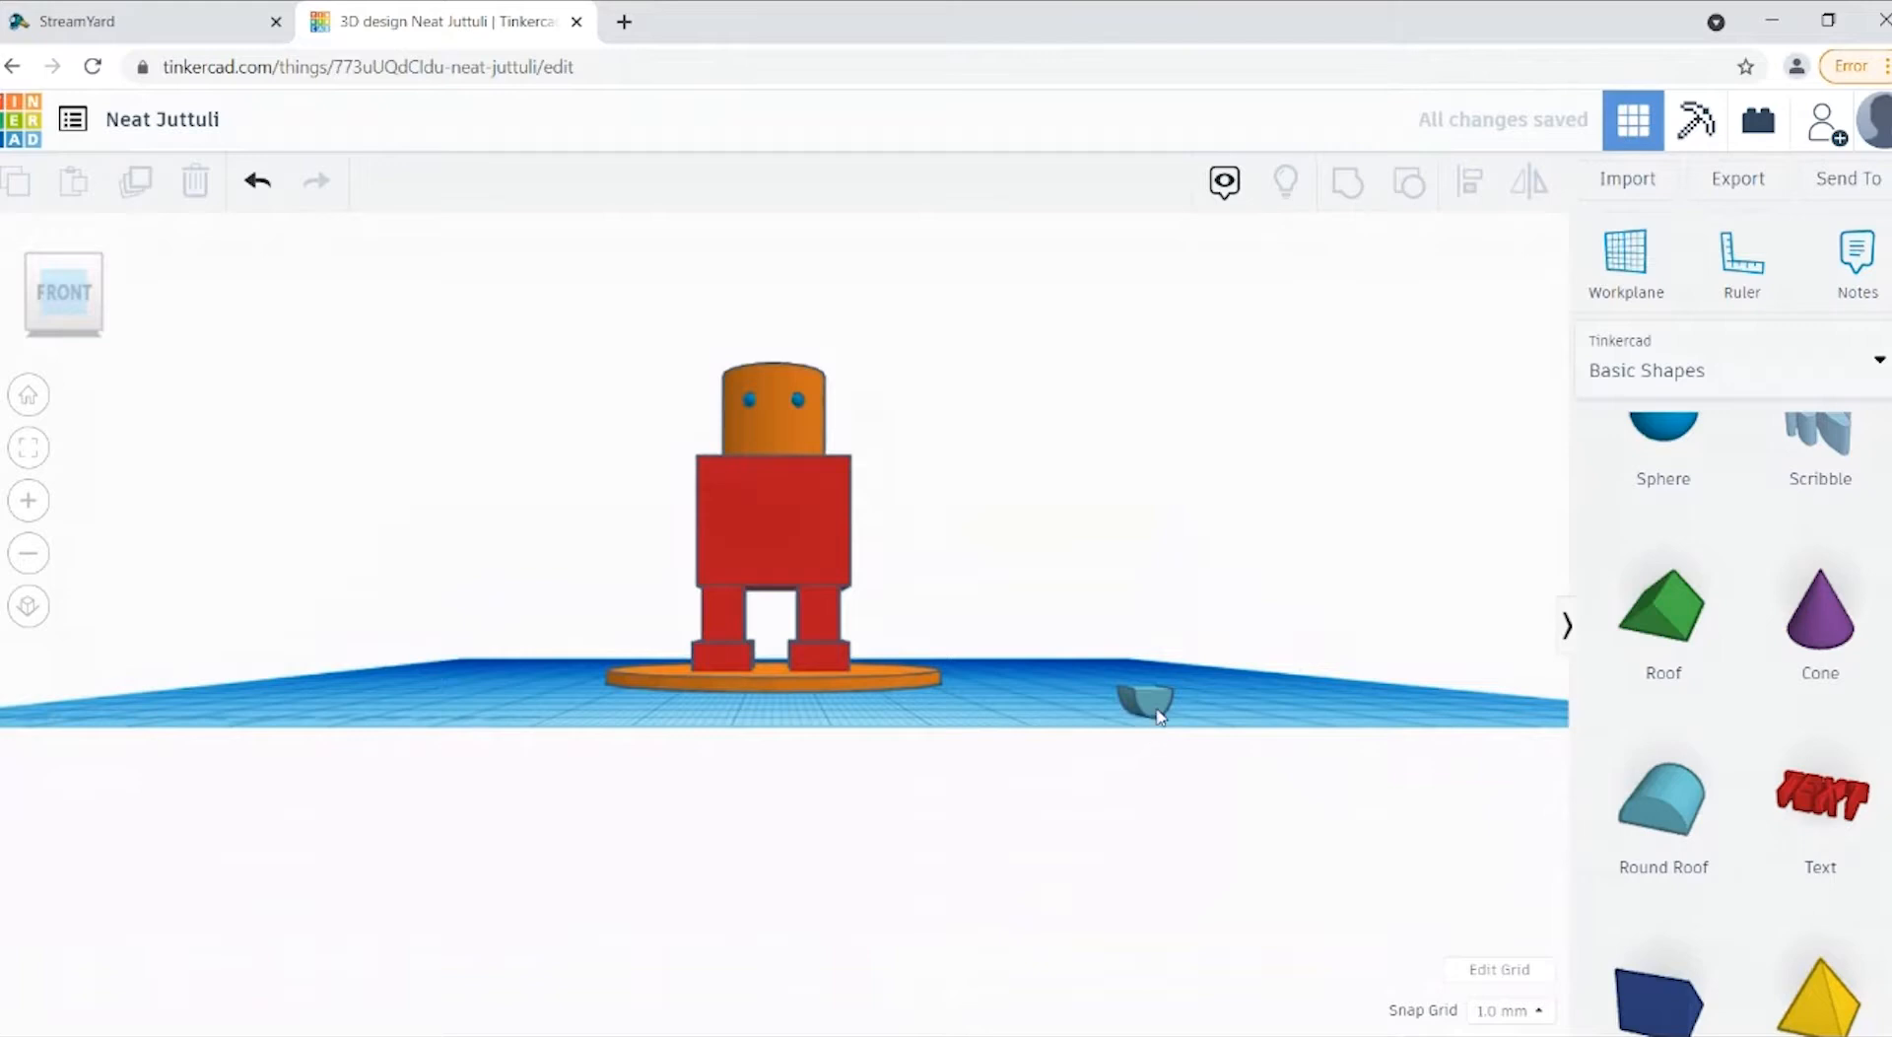
left_click_drag(1159, 714, 781, 680)
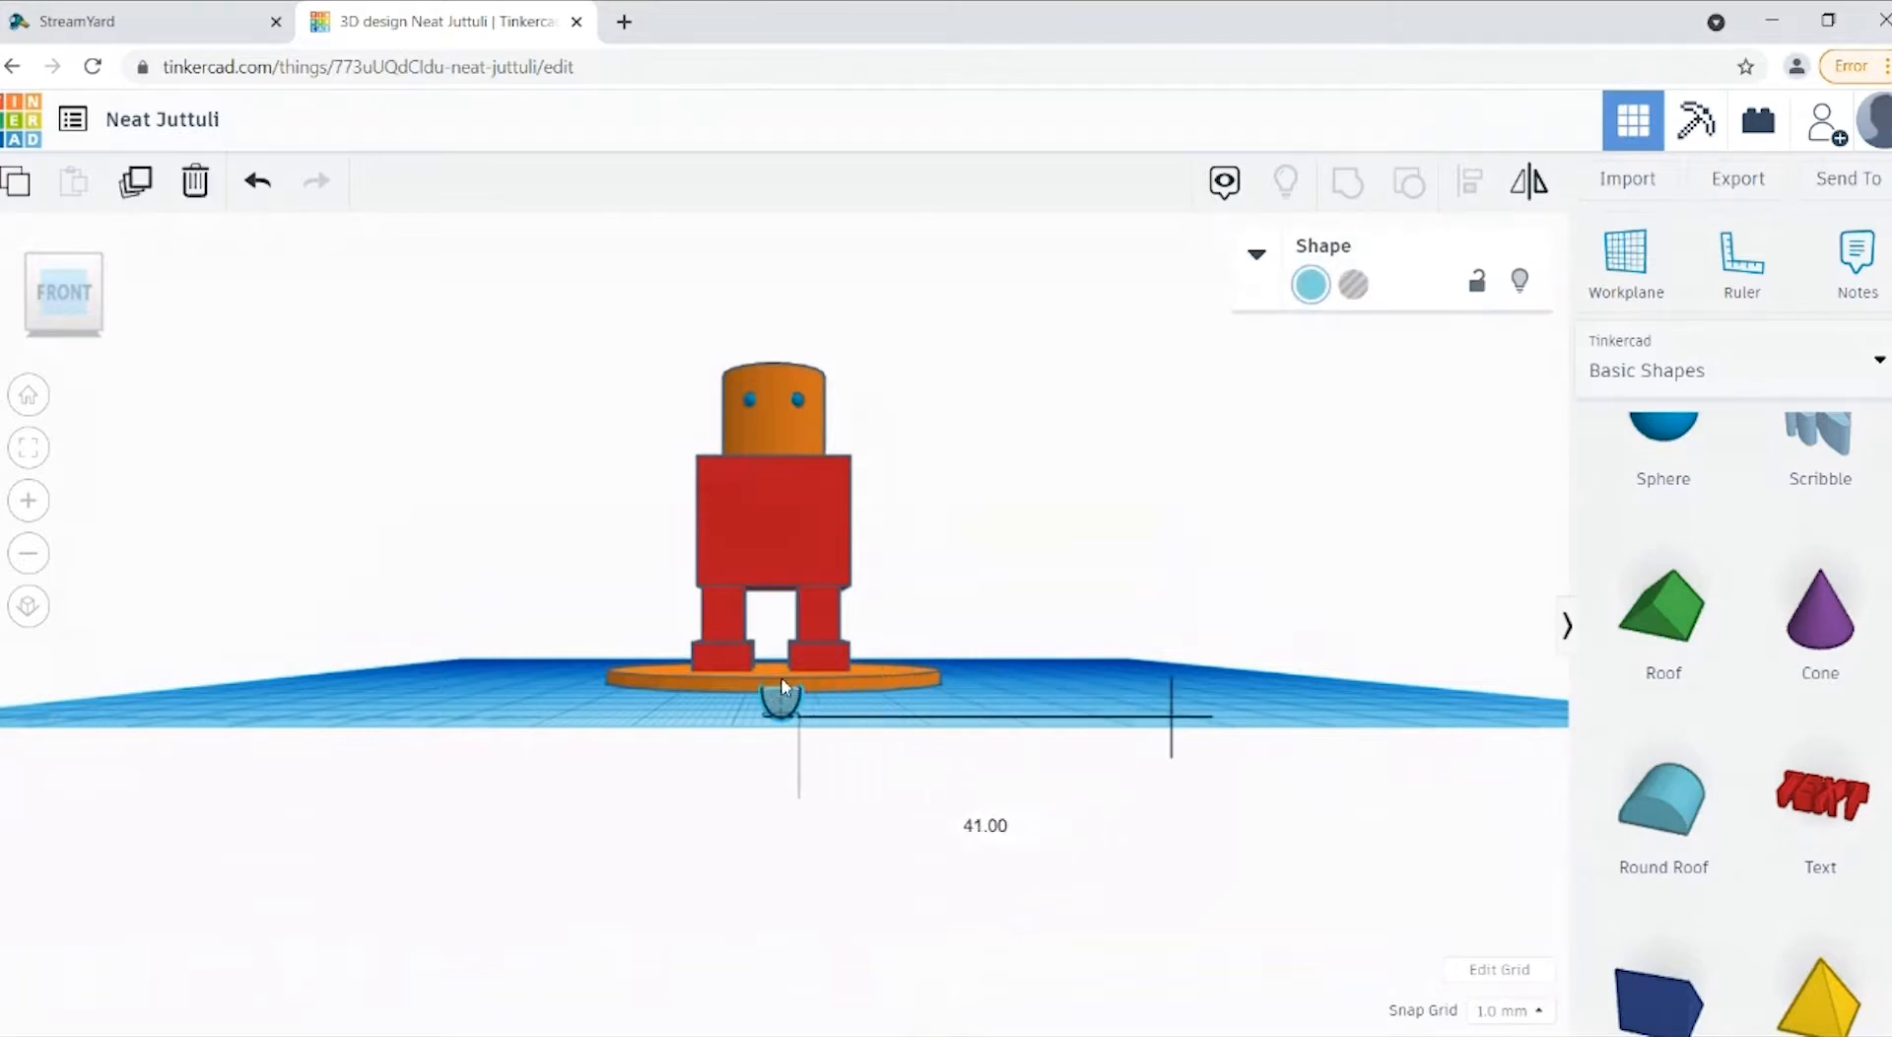
left_click(79, 337)
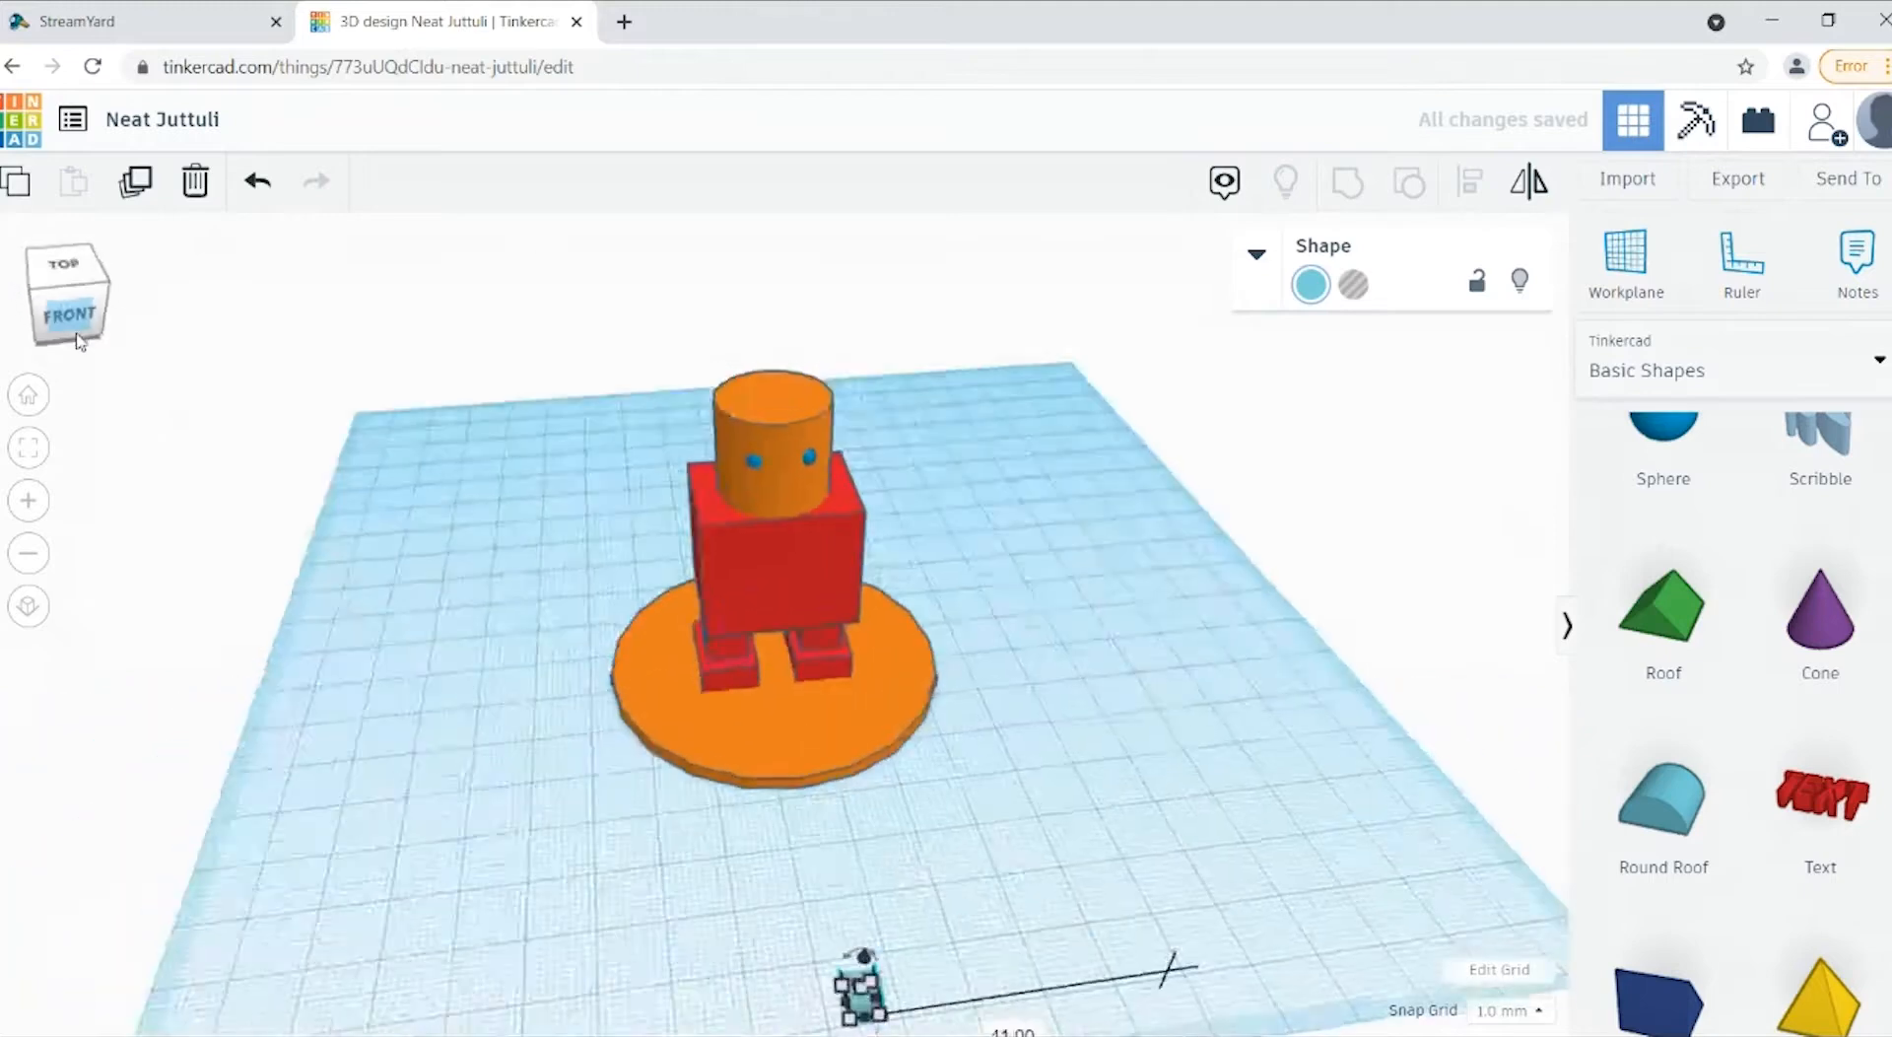
left_click(837, 956)
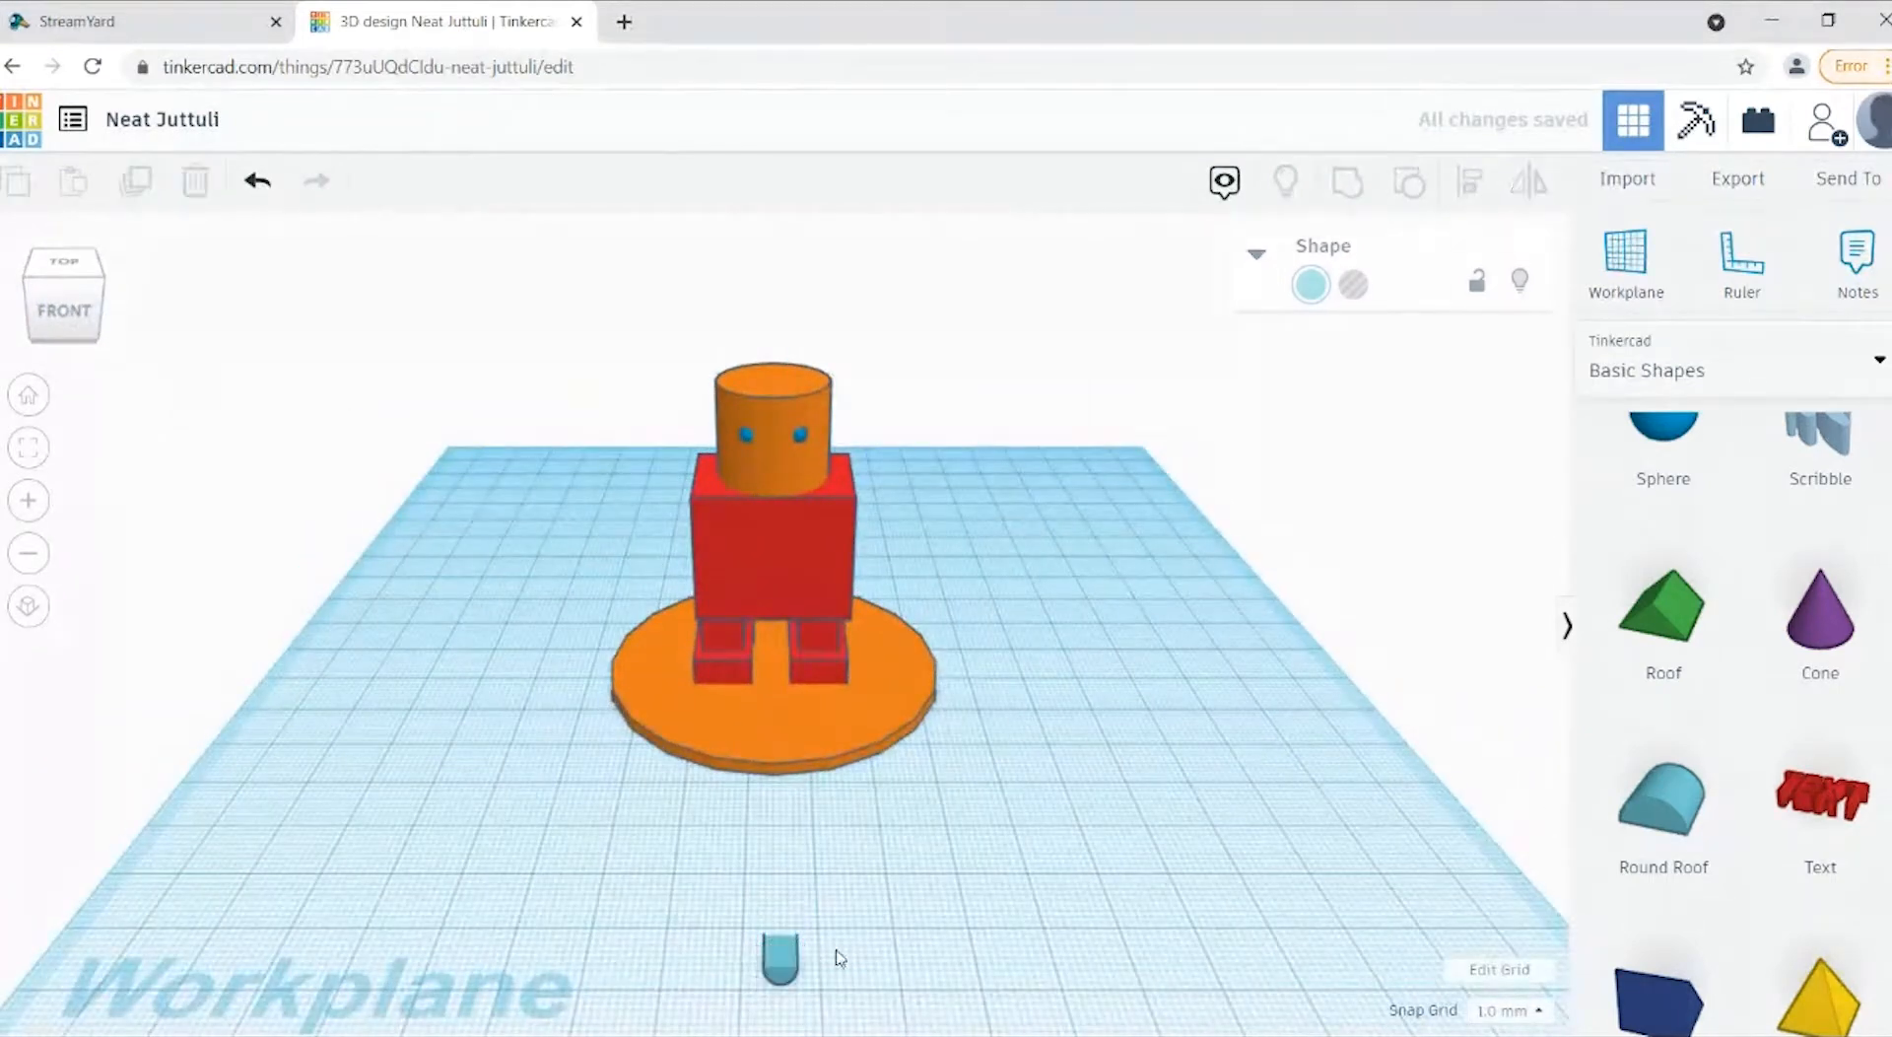
Step: Move the round roof back onto the disc in front of the figure's feet and centre it between the legs
left_click(787, 981)
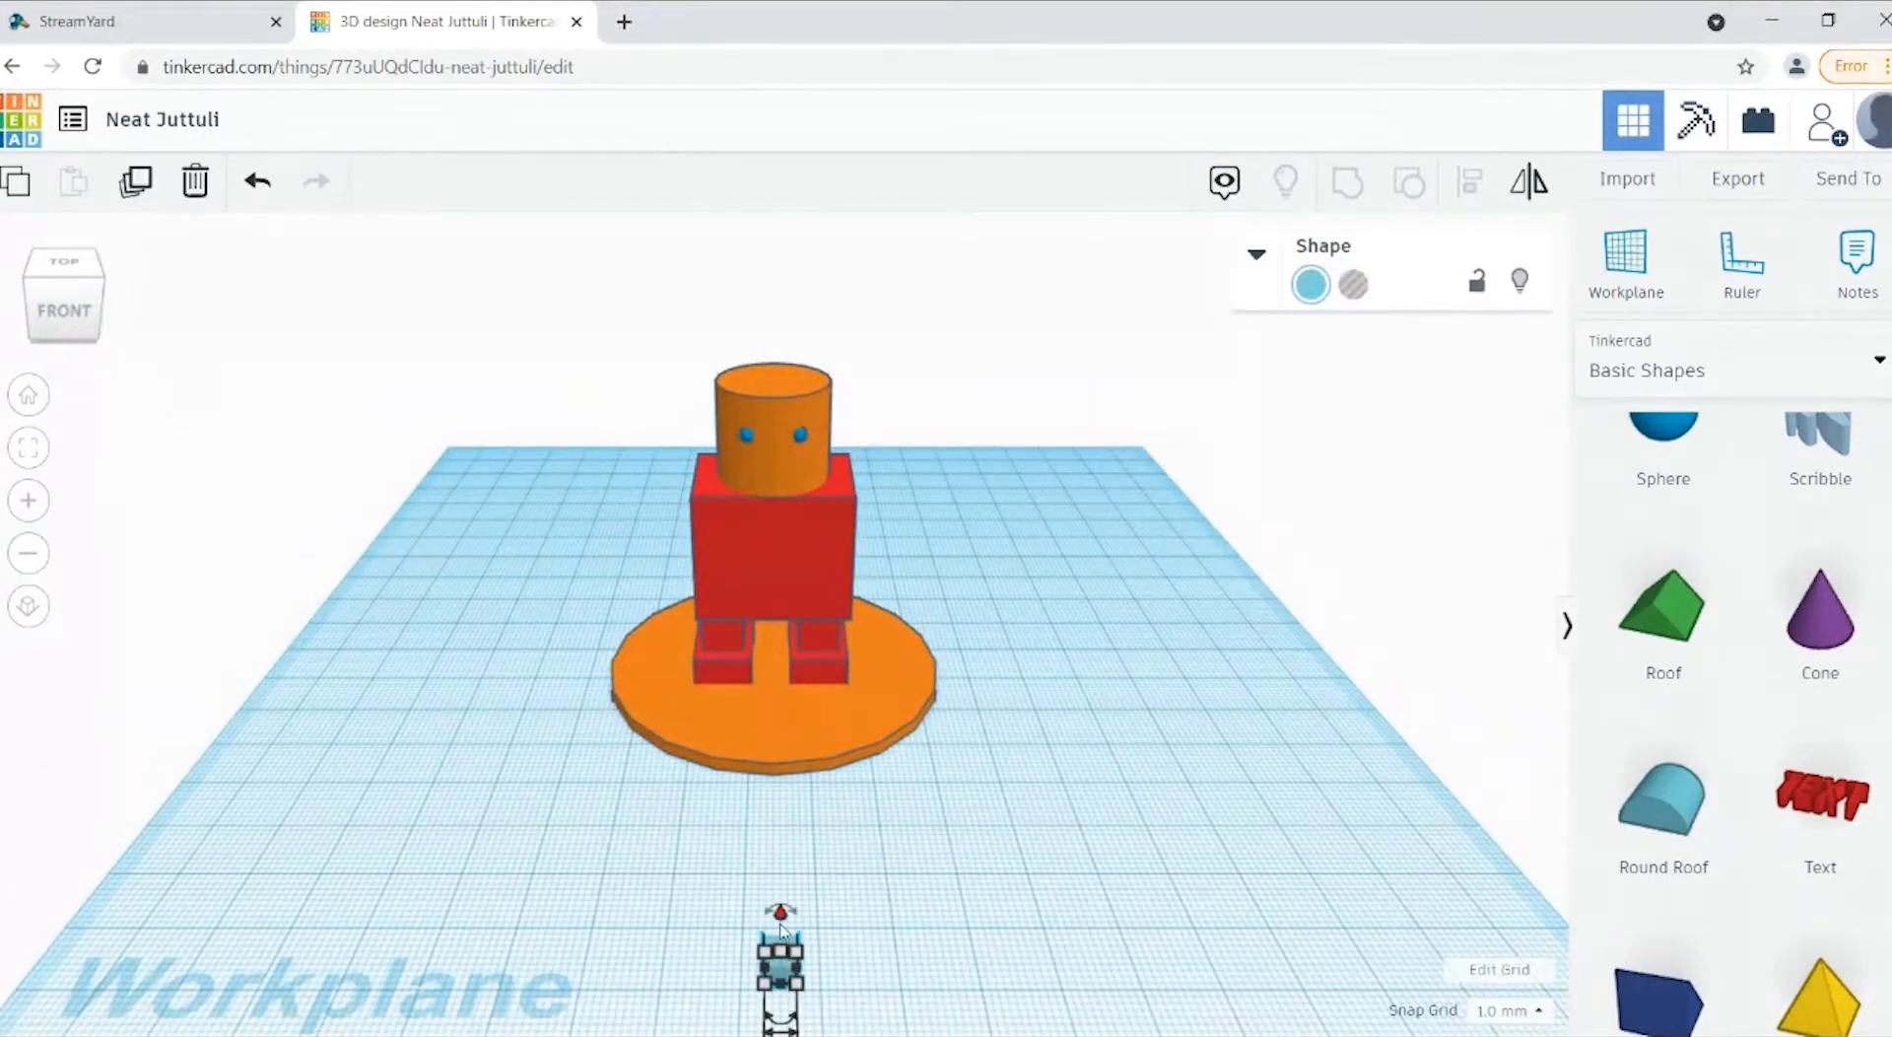
key("Up")
key("Up")
key("Up")
key("Up")
key("Up")
key("Up")
key("Up")
key("Up")
key("Up")
key("Up")
key("Up")
key("Up")
key("Up")
key("Up")
key("Up")
key("Up")
key("Up")
key("Up")
key("Up")
key("Up")
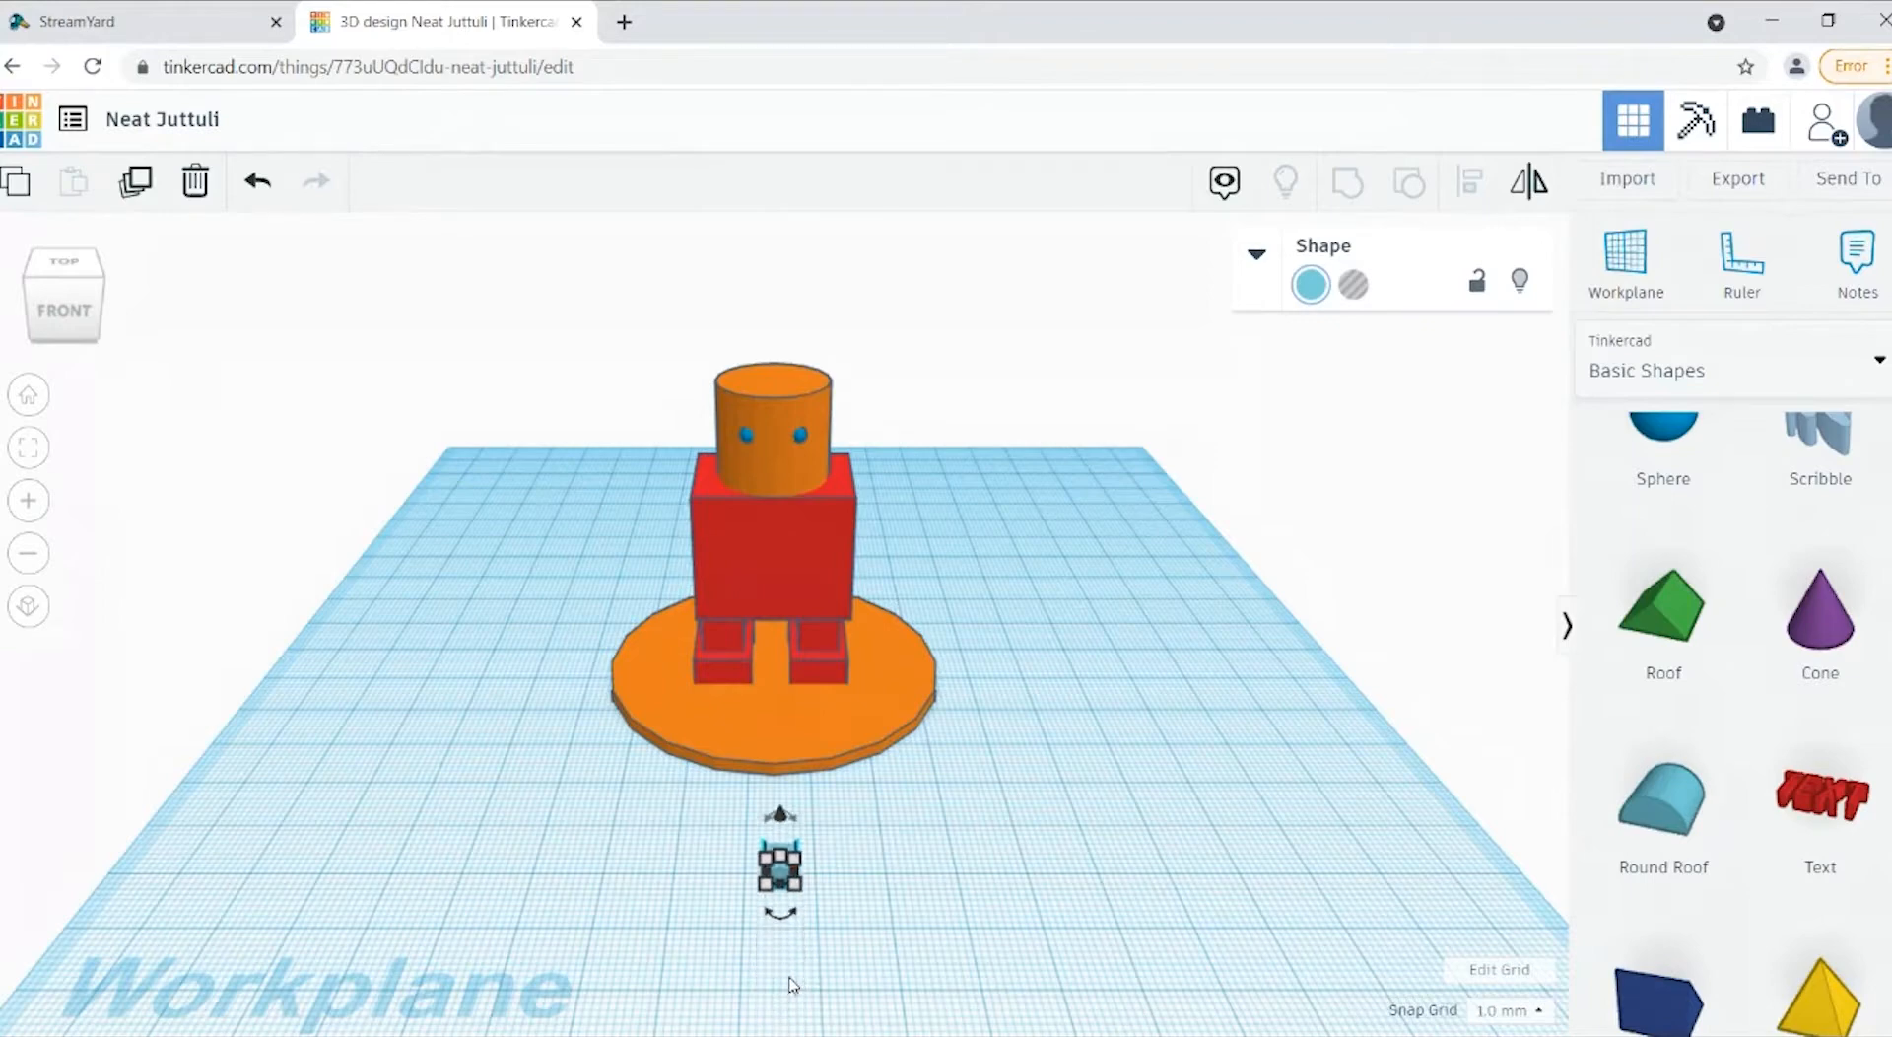
key("Up")
key("Up")
key("Up")
key("Up")
key("Up")
key("Up")
key("Up")
key("Up")
key("Up")
key("Up")
key("Up")
key("Up")
key("Up")
key("Up")
key("Up")
key("Up")
key("Up")
key("Up")
key("Up")
key("Up")
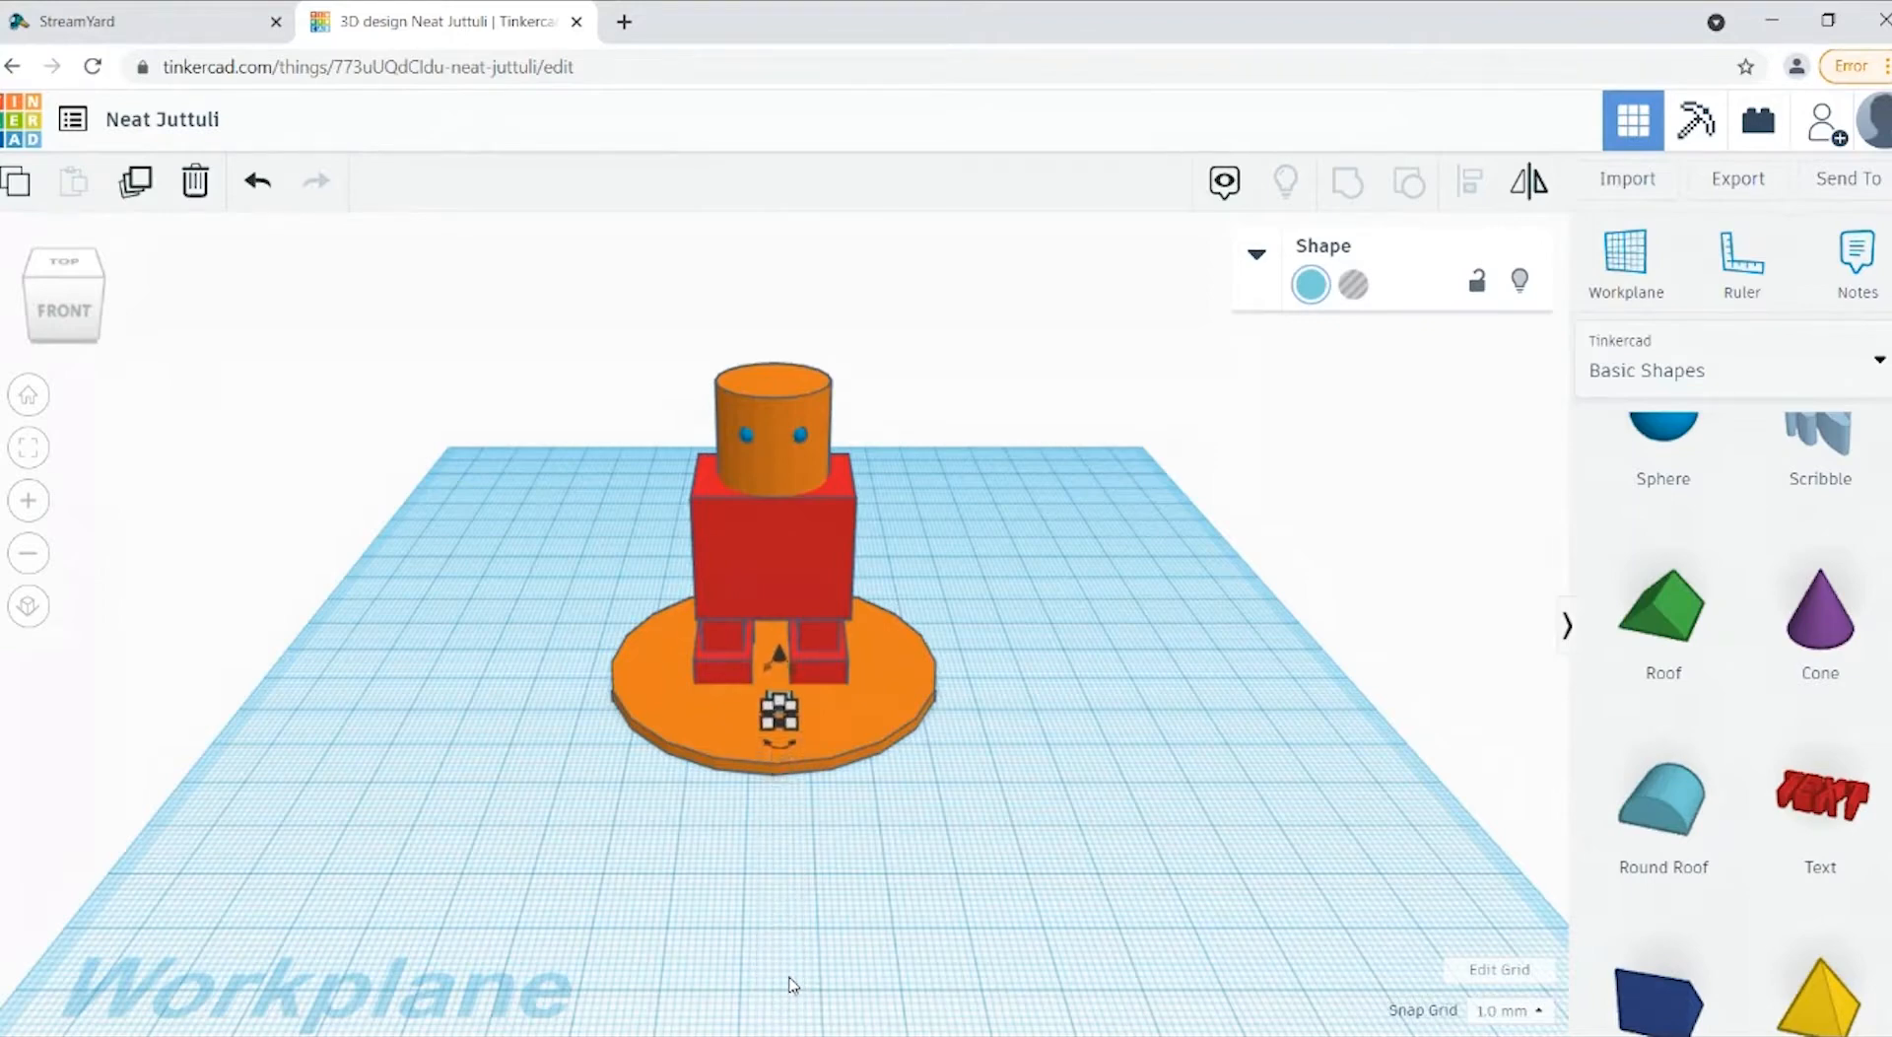
key("Up")
key("Up")
key("Up")
key("Up")
key("Up")
key("Up")
key("Left")
key("Left")
key("Left")
key("Left")
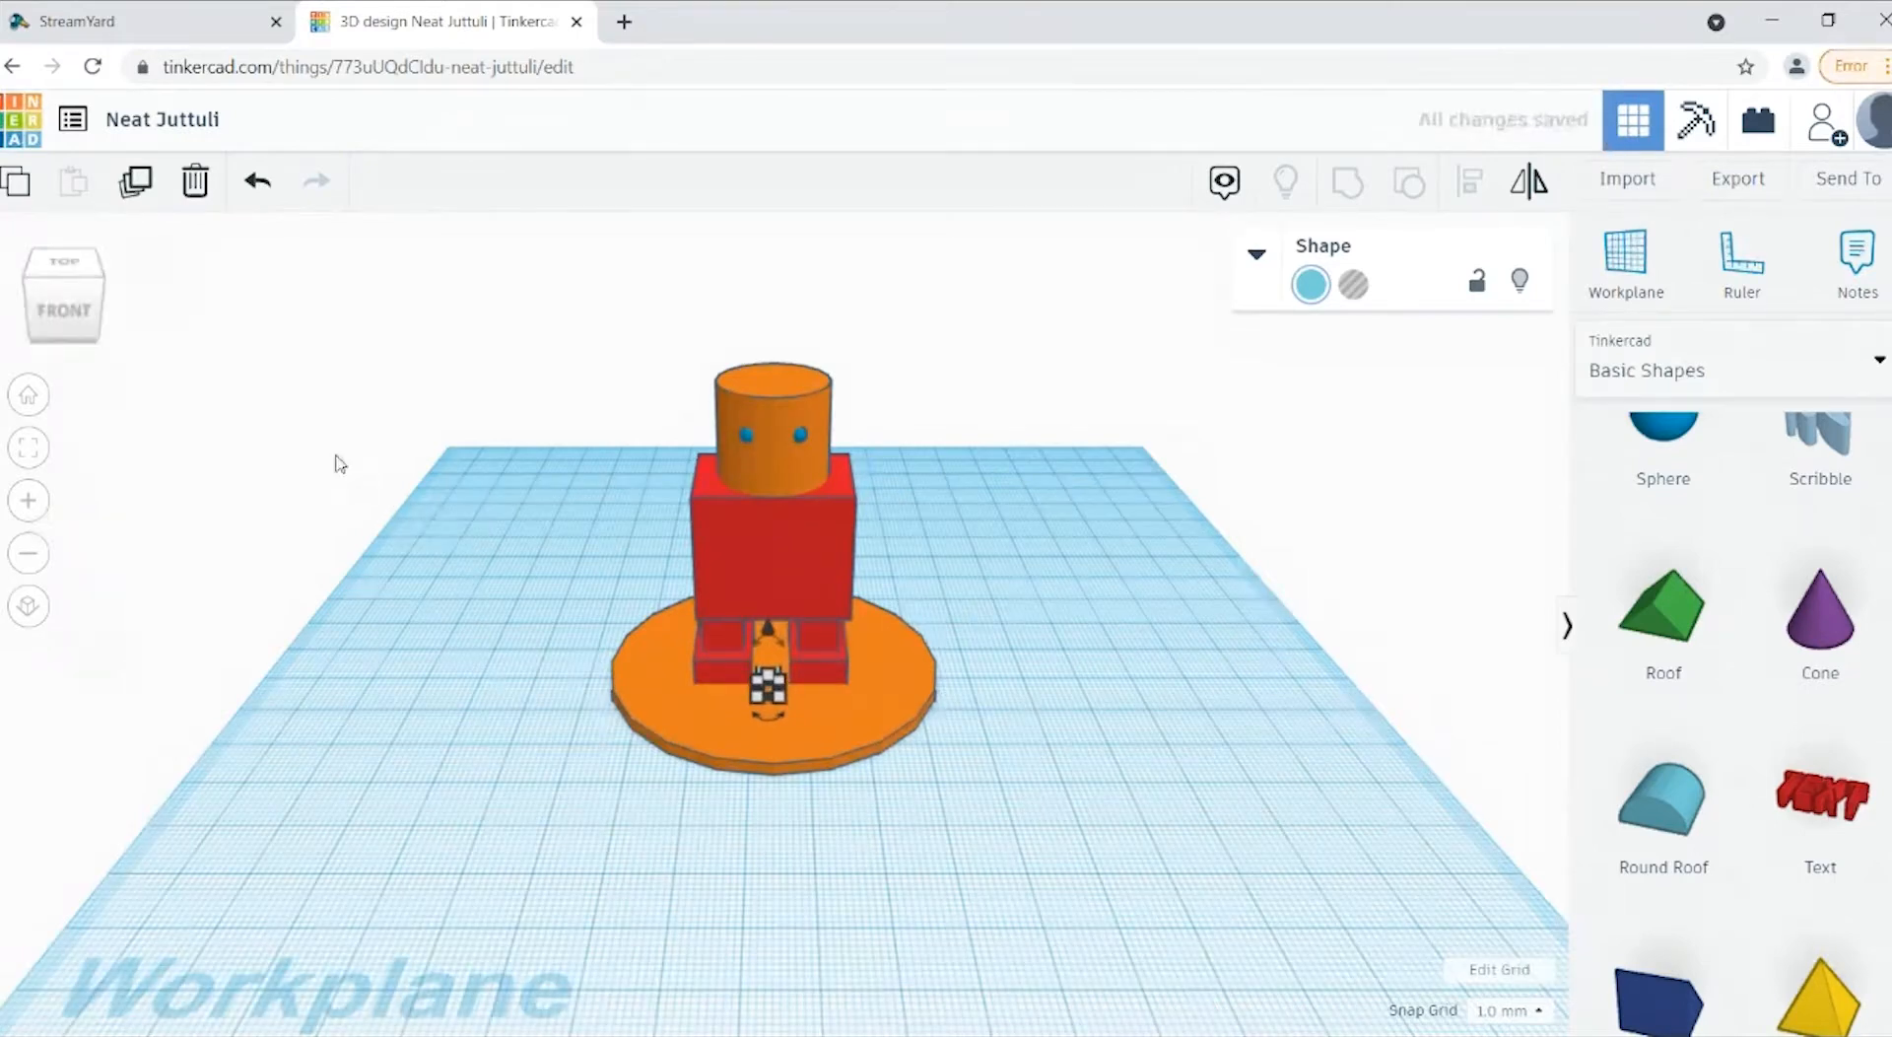
key("Right")
Step: Raise the round roof to about 42 mm so that it sits as a mouth below the eyes
left_click_drag(783, 644, 791, 429)
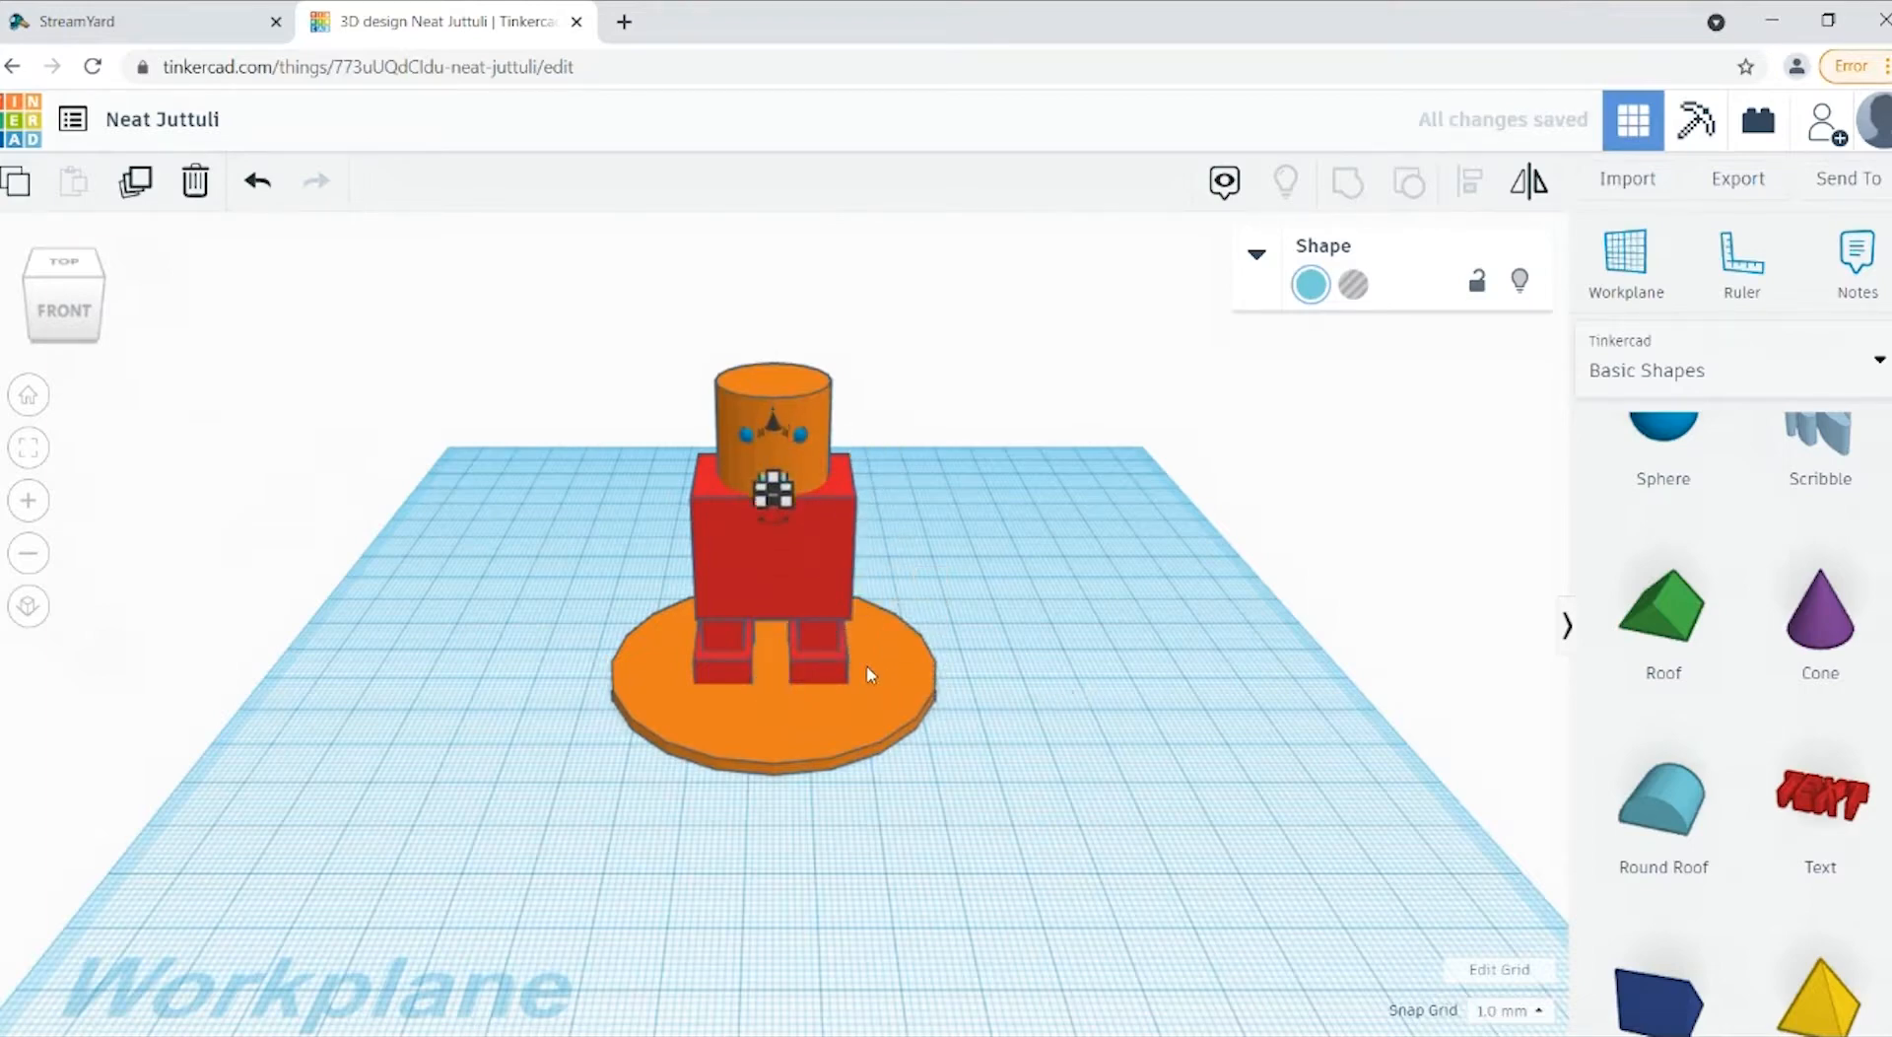
left_click(1034, 562)
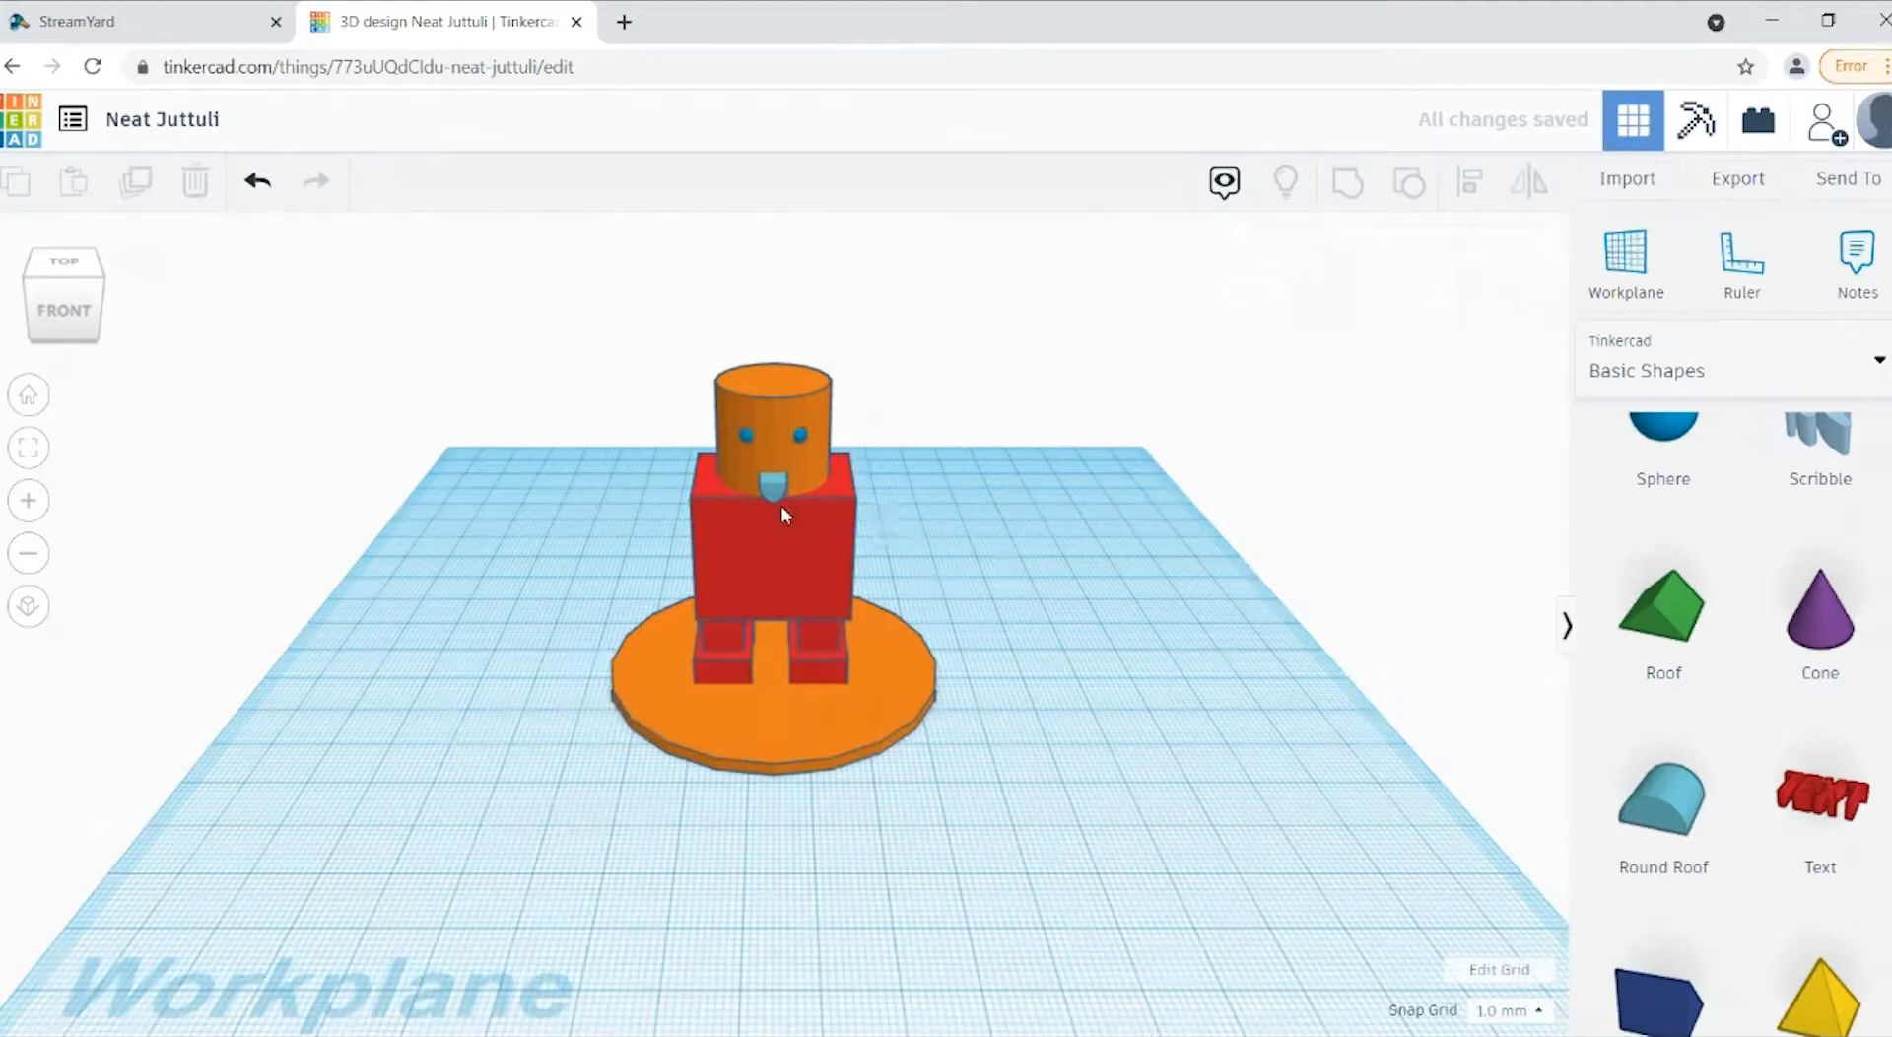
left_click(778, 491)
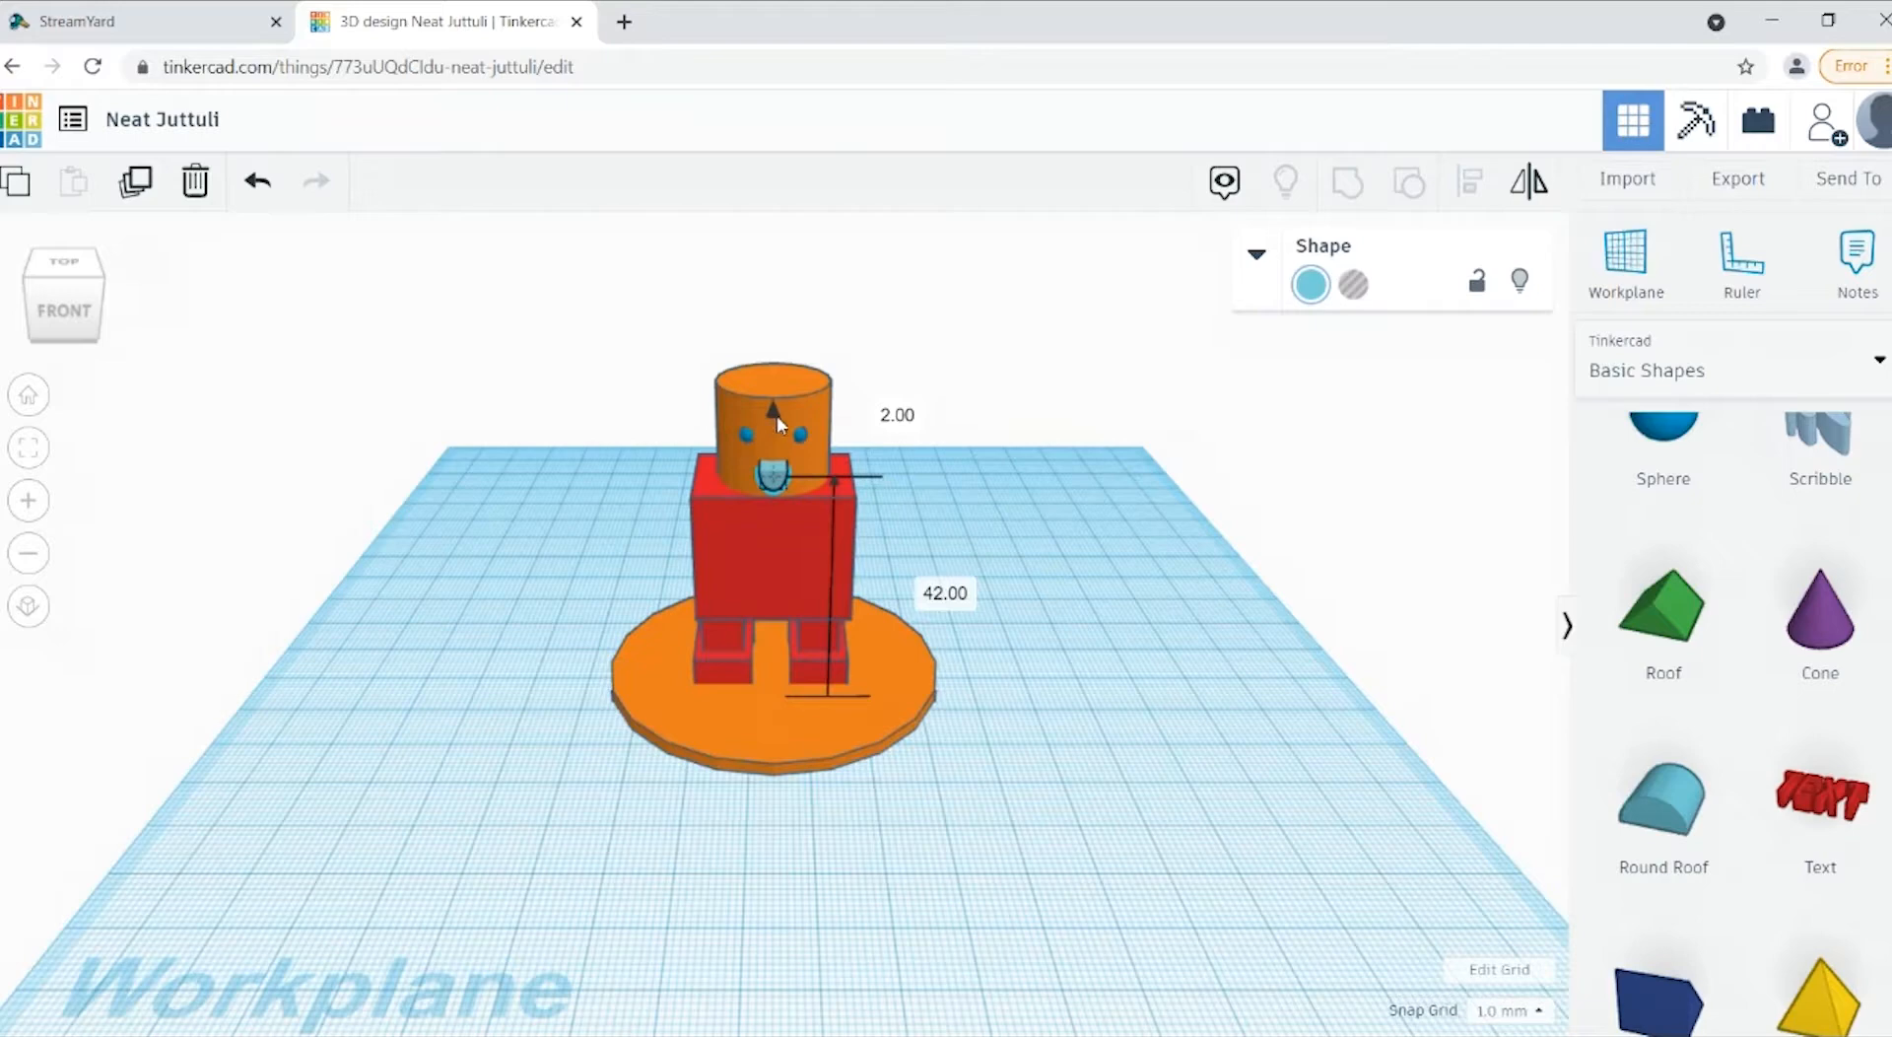
key("ctrl+Up")
left_click(1222, 583)
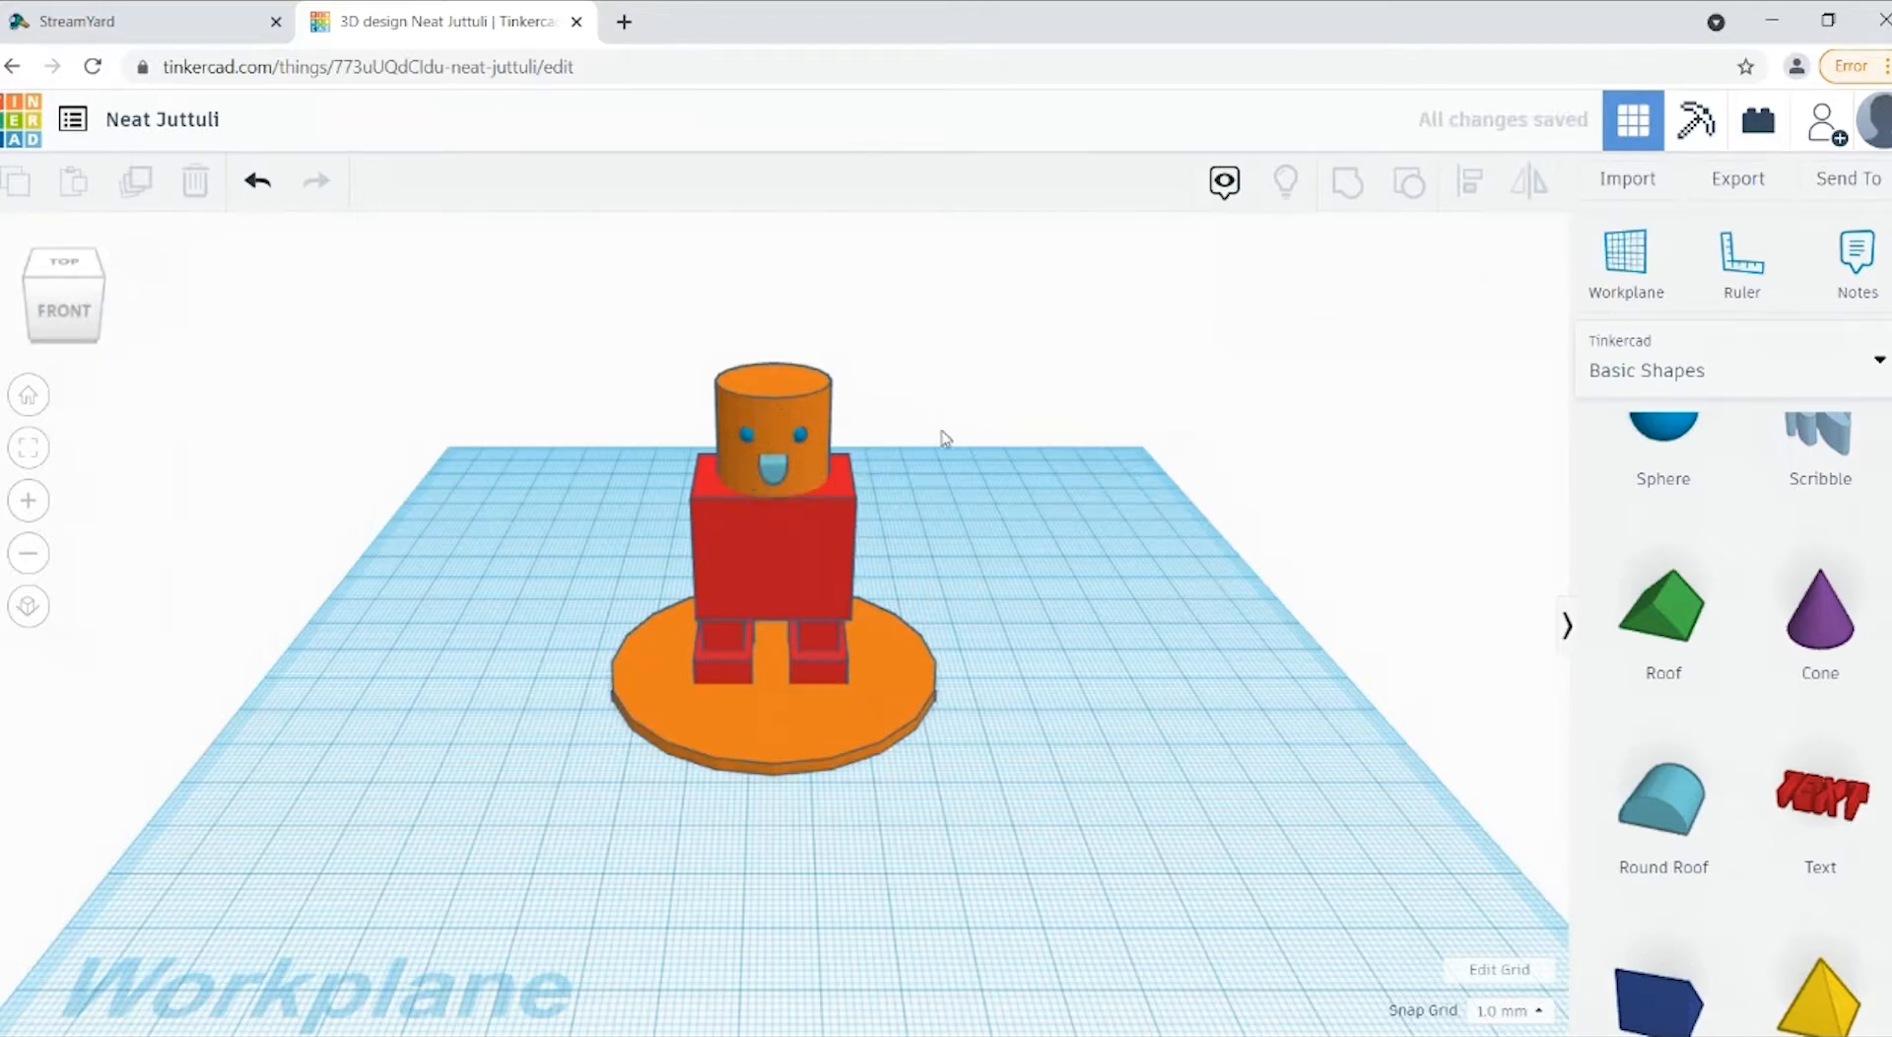
Step: Turn the mouth shape on the head into a hole
left_click(782, 477)
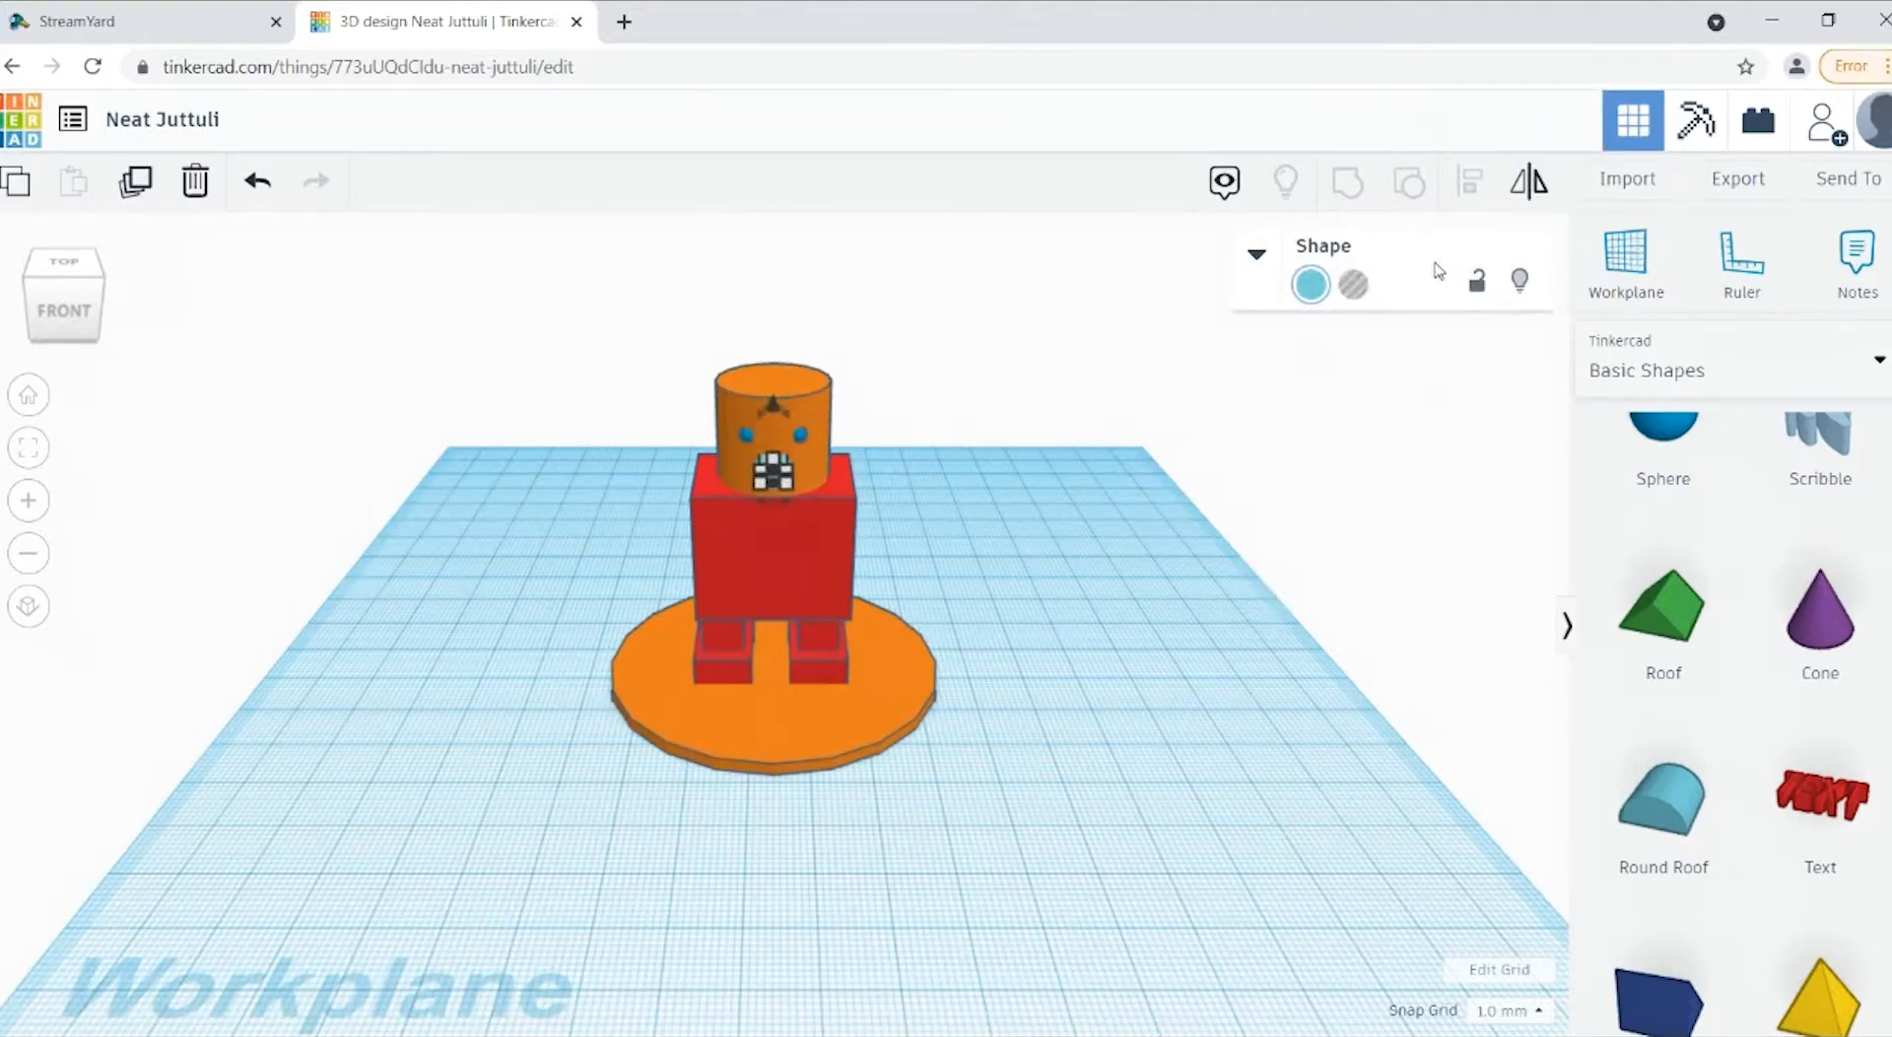
left_click(1355, 285)
left_click(1273, 793)
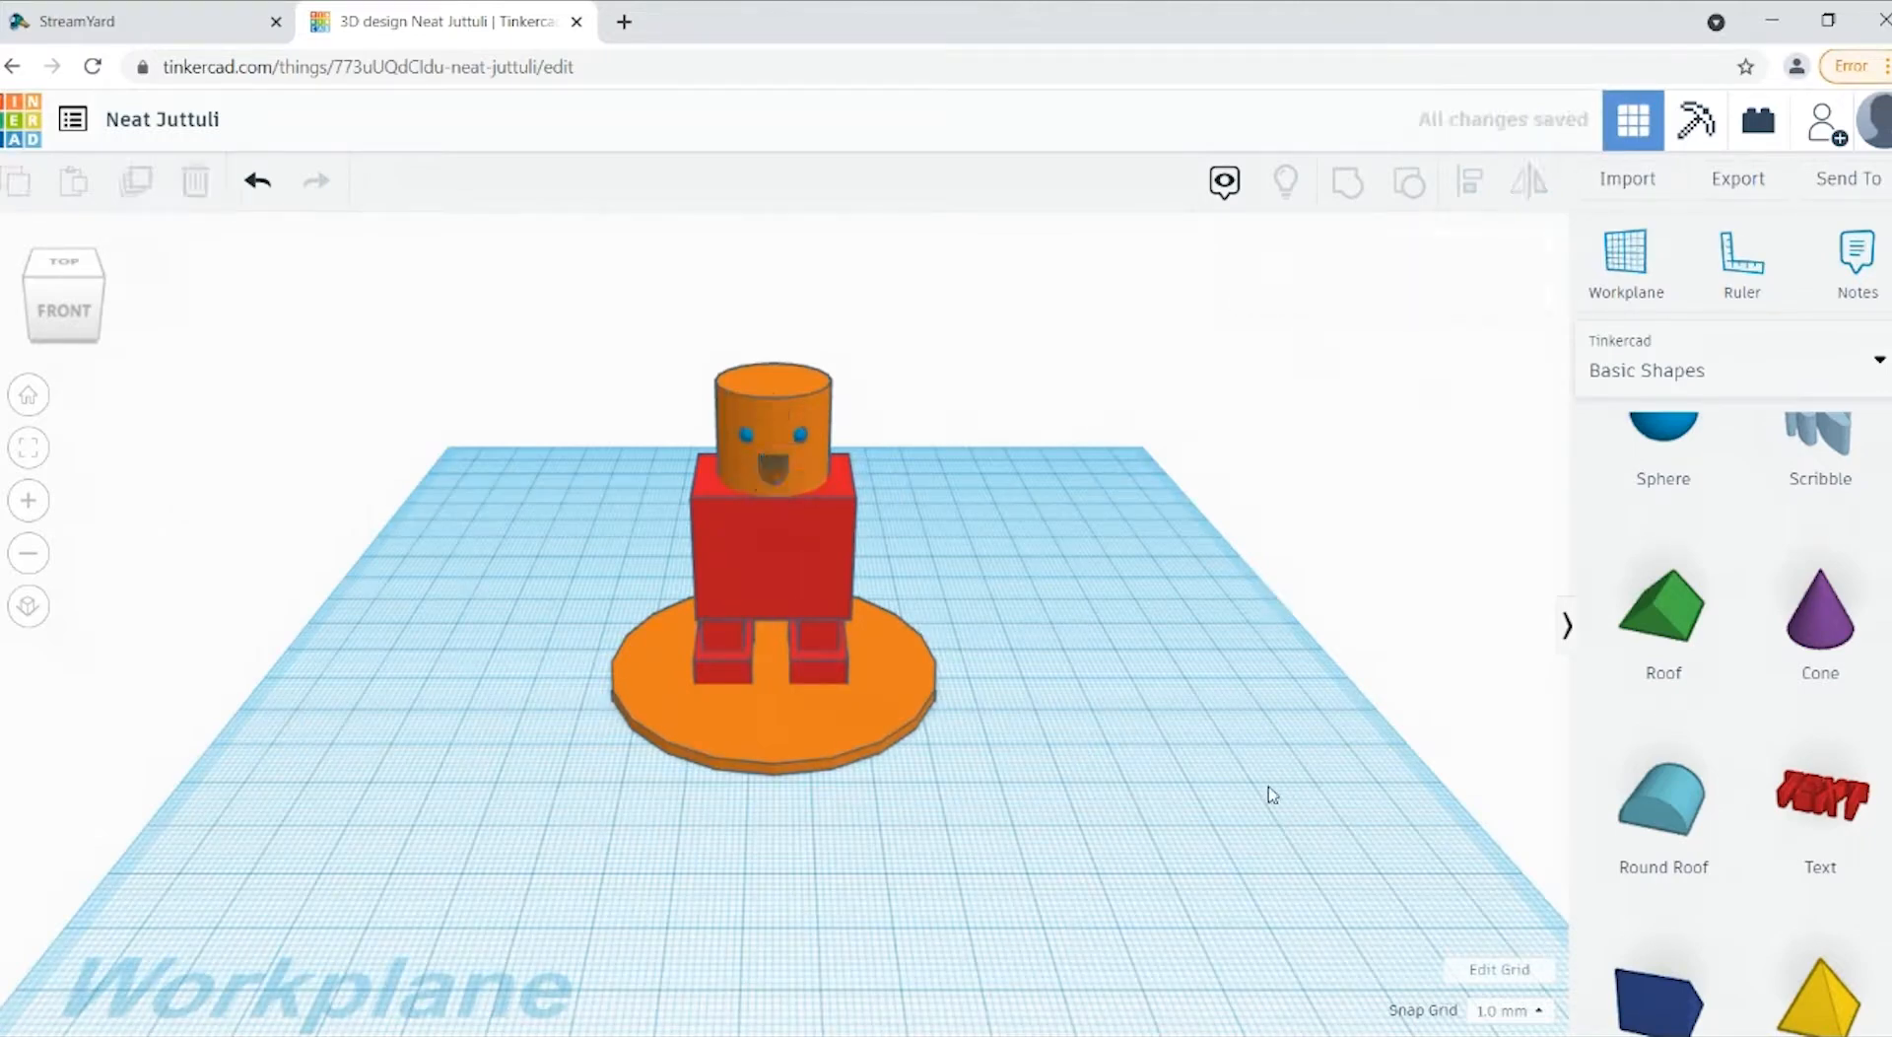
left_click(778, 469)
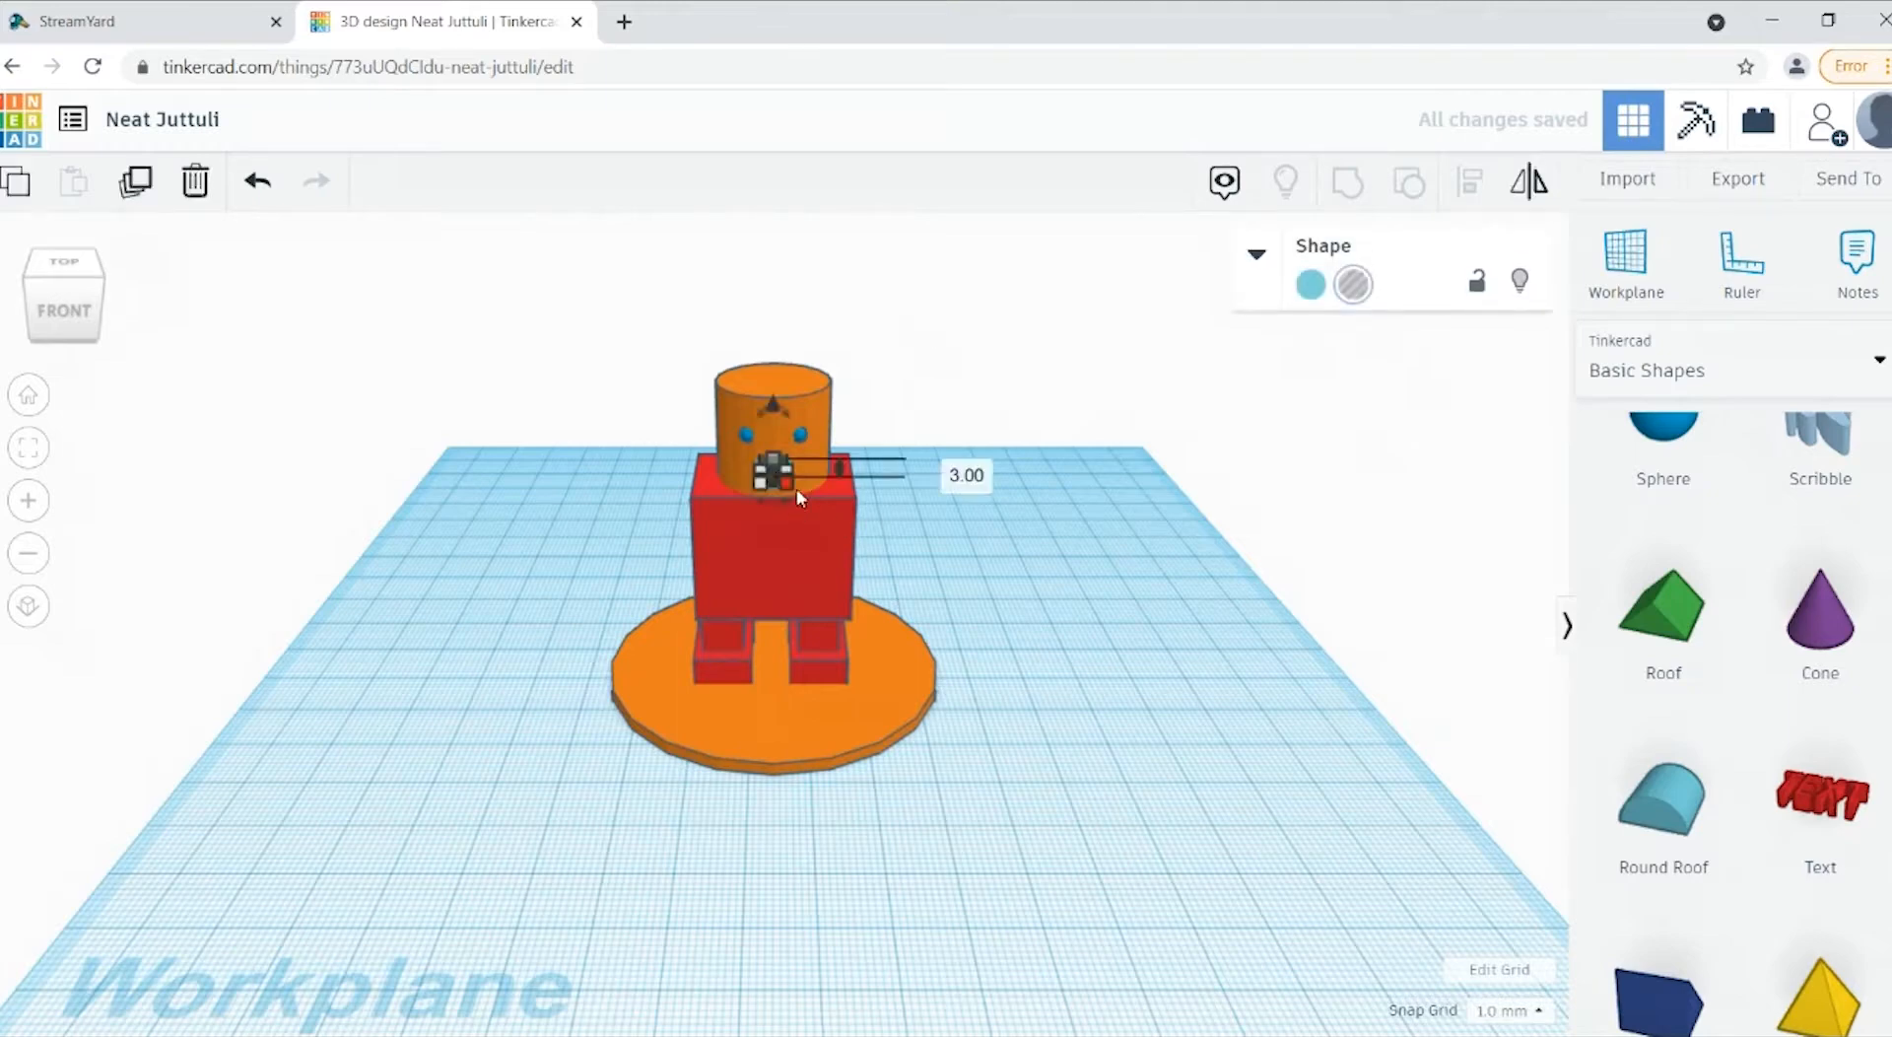
left_click(1115, 621)
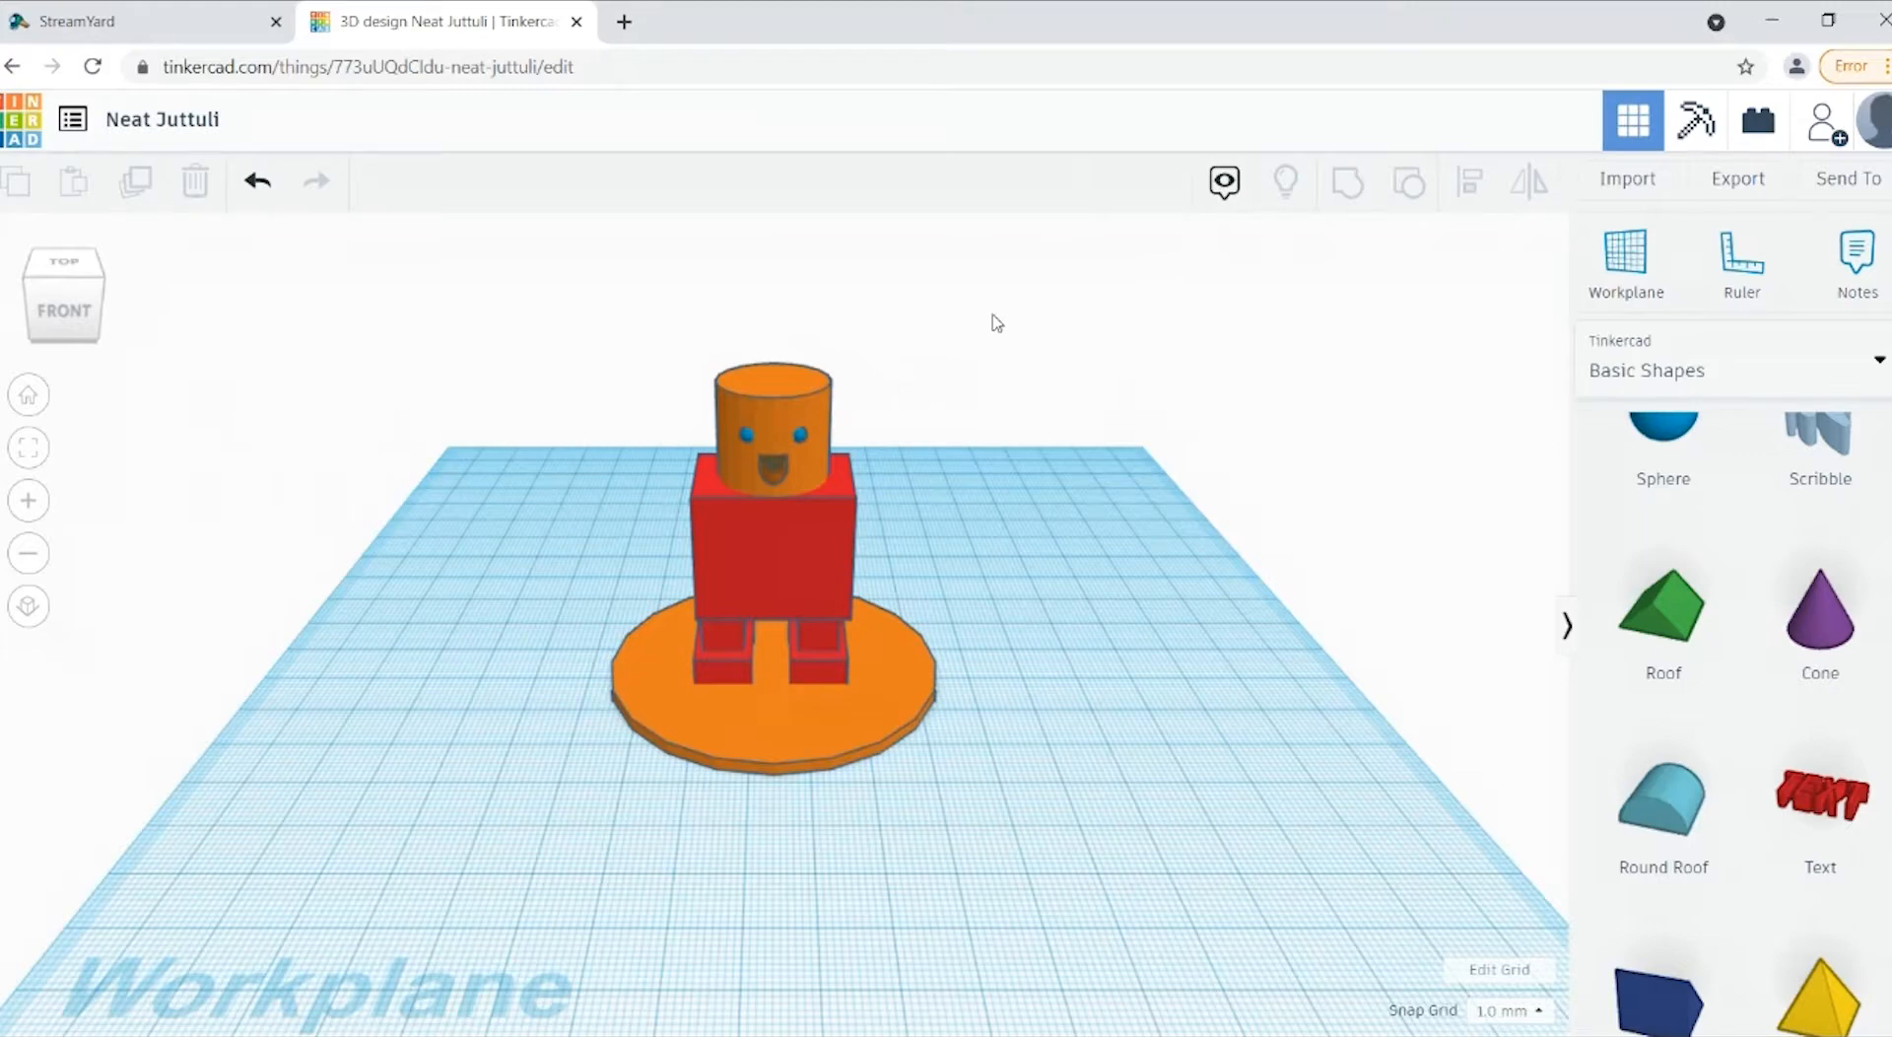
Step: Group all eight shapes of the figure into one object, and undo the grouping
left_click_drag(1109, 339, 596, 890)
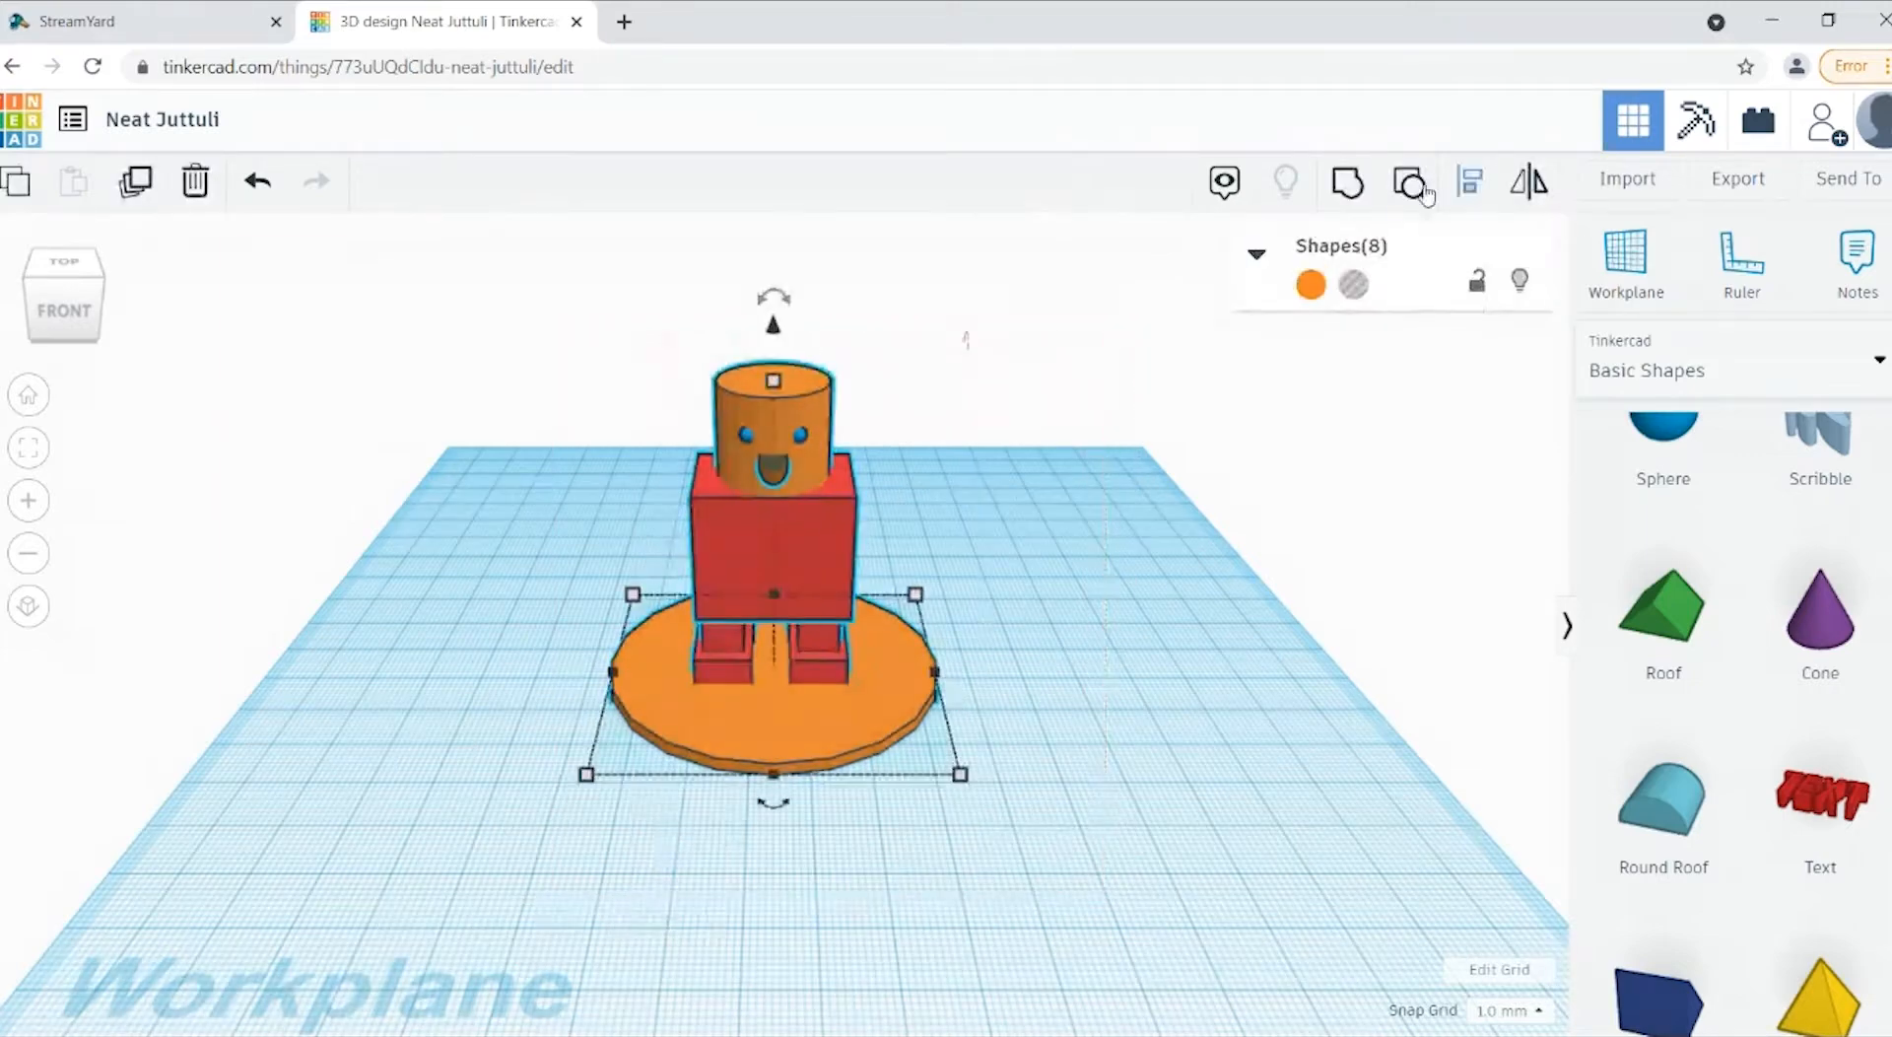
left_click(1354, 193)
left_click(611, 553)
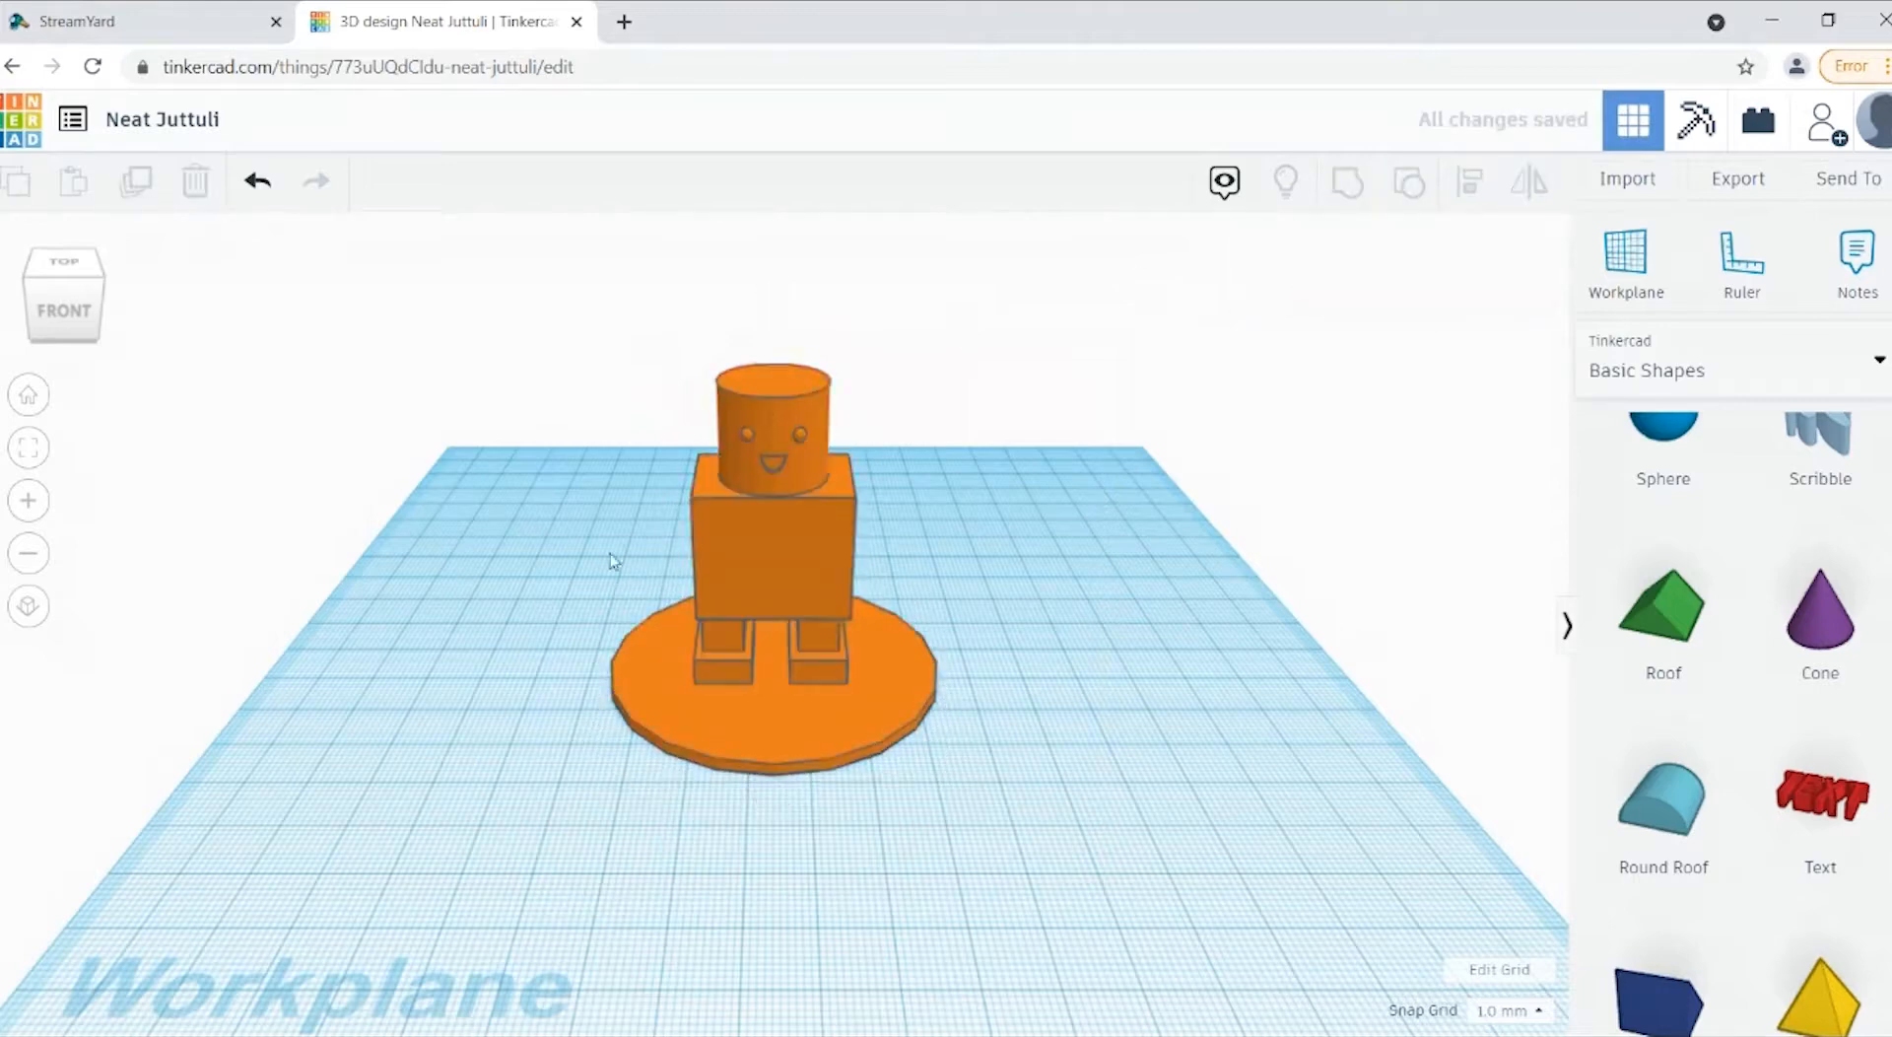
mouse_move(54, 341)
left_mouse_down()
mouse_move(63, 320)
mouse_move(101, 326)
mouse_move(55, 329)
mouse_move(66, 346)
left_mouse_up()
left_click(241, 197)
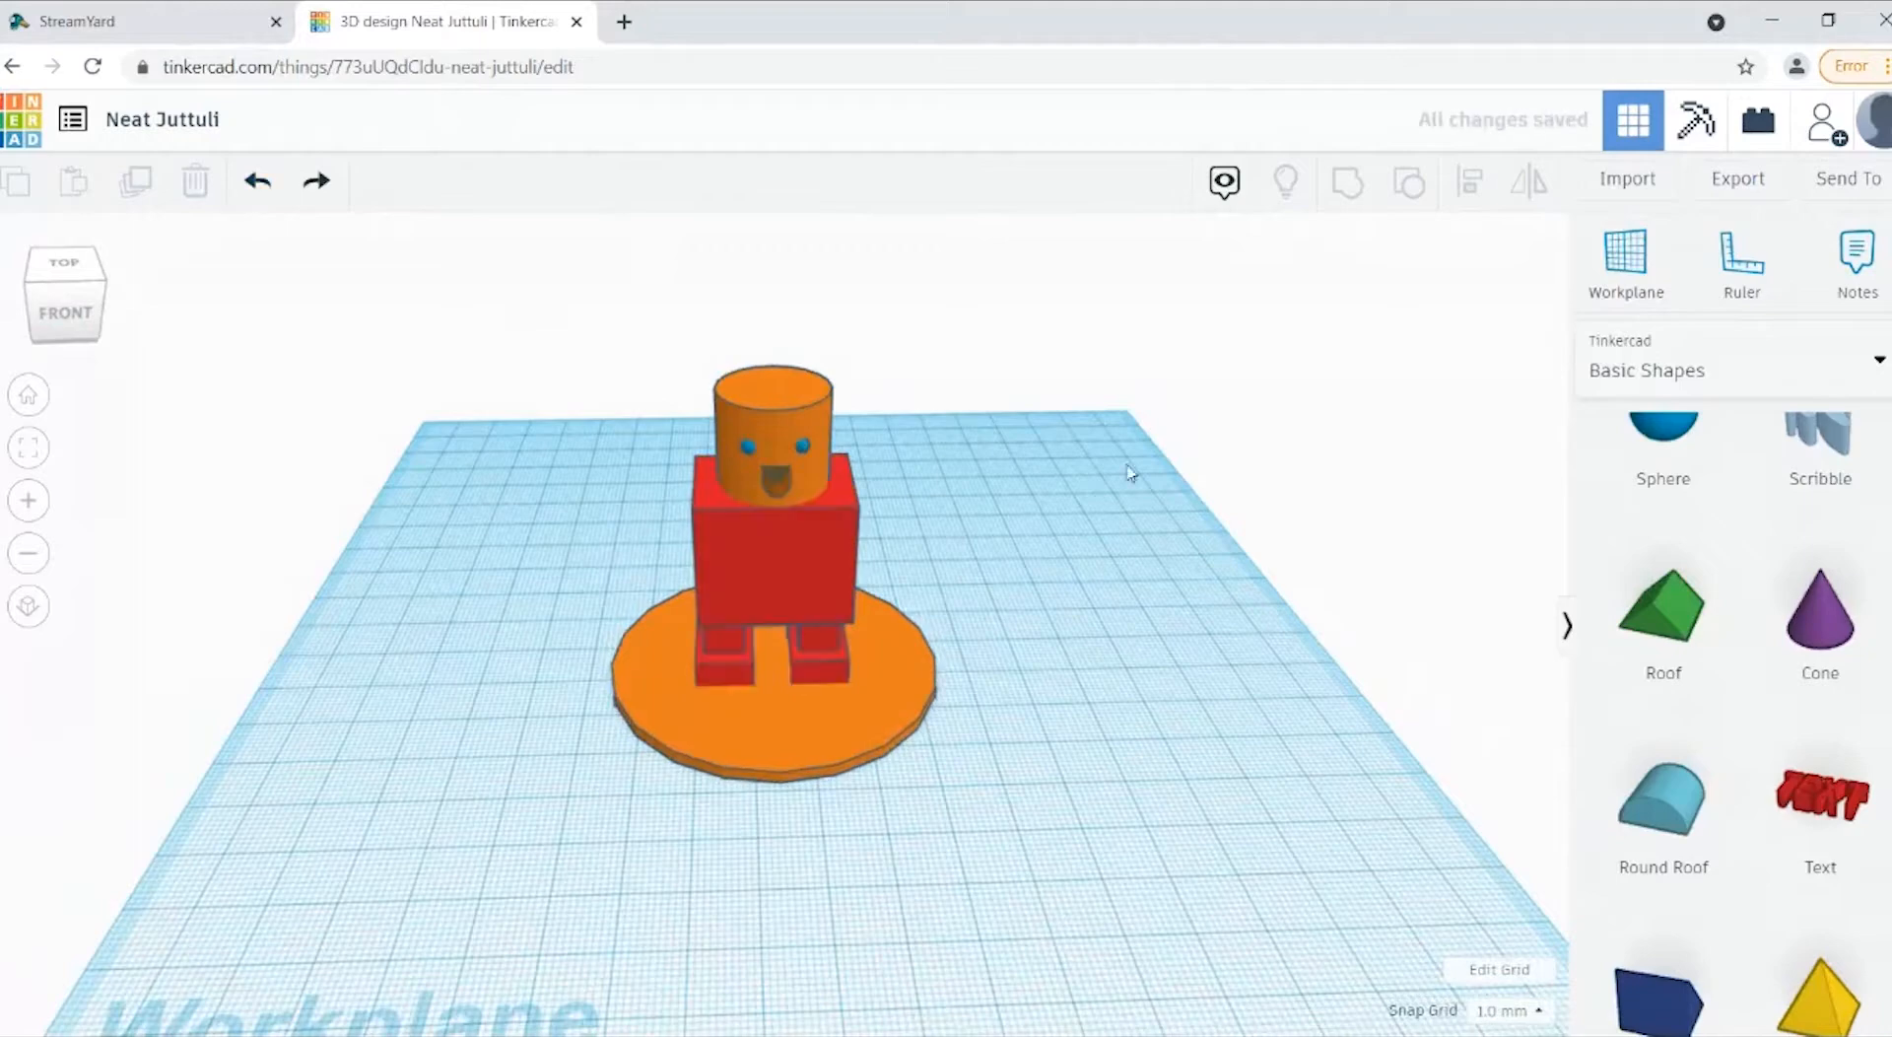
Step: Examine the mouth hole from the side and the front to check its position on the head
left_click(767, 487)
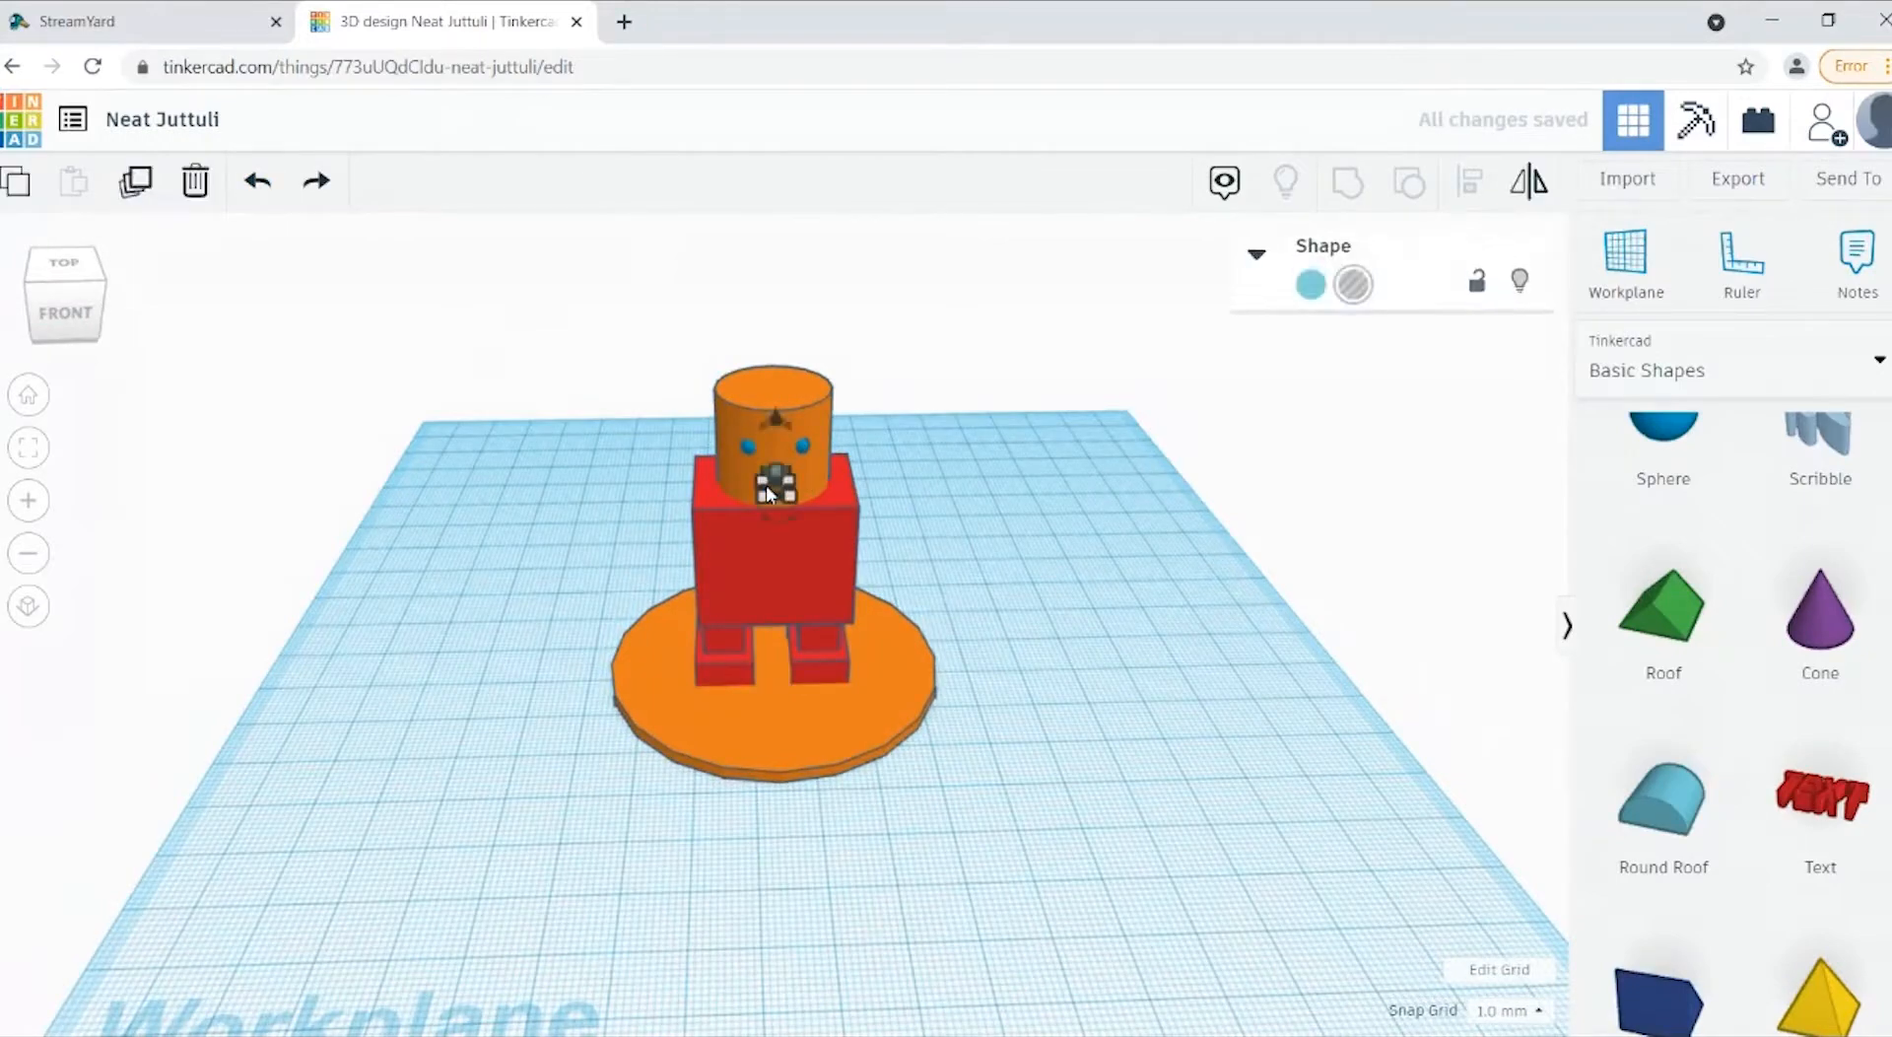
left_click(1140, 596)
left_click_drag(45, 349, 97, 317)
left_click(833, 446)
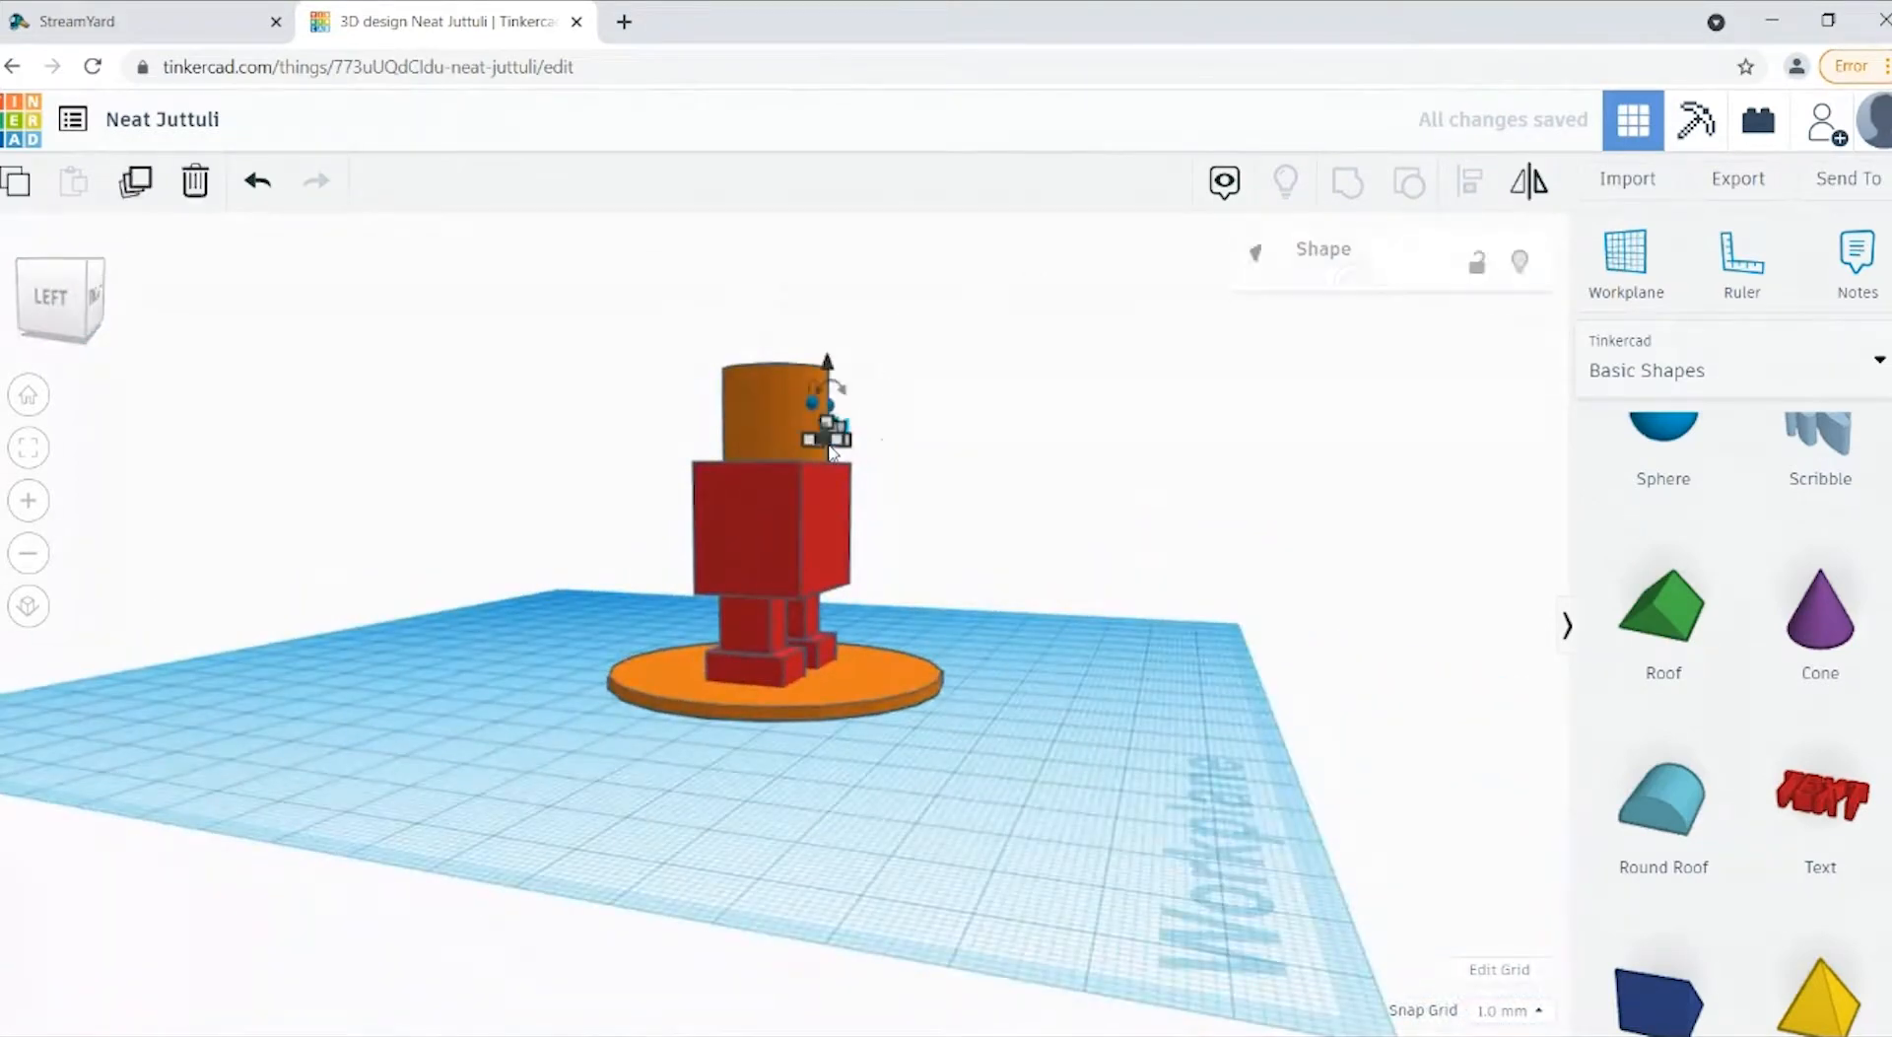
left_click(1188, 396)
left_click(55, 340)
left_click(55, 340)
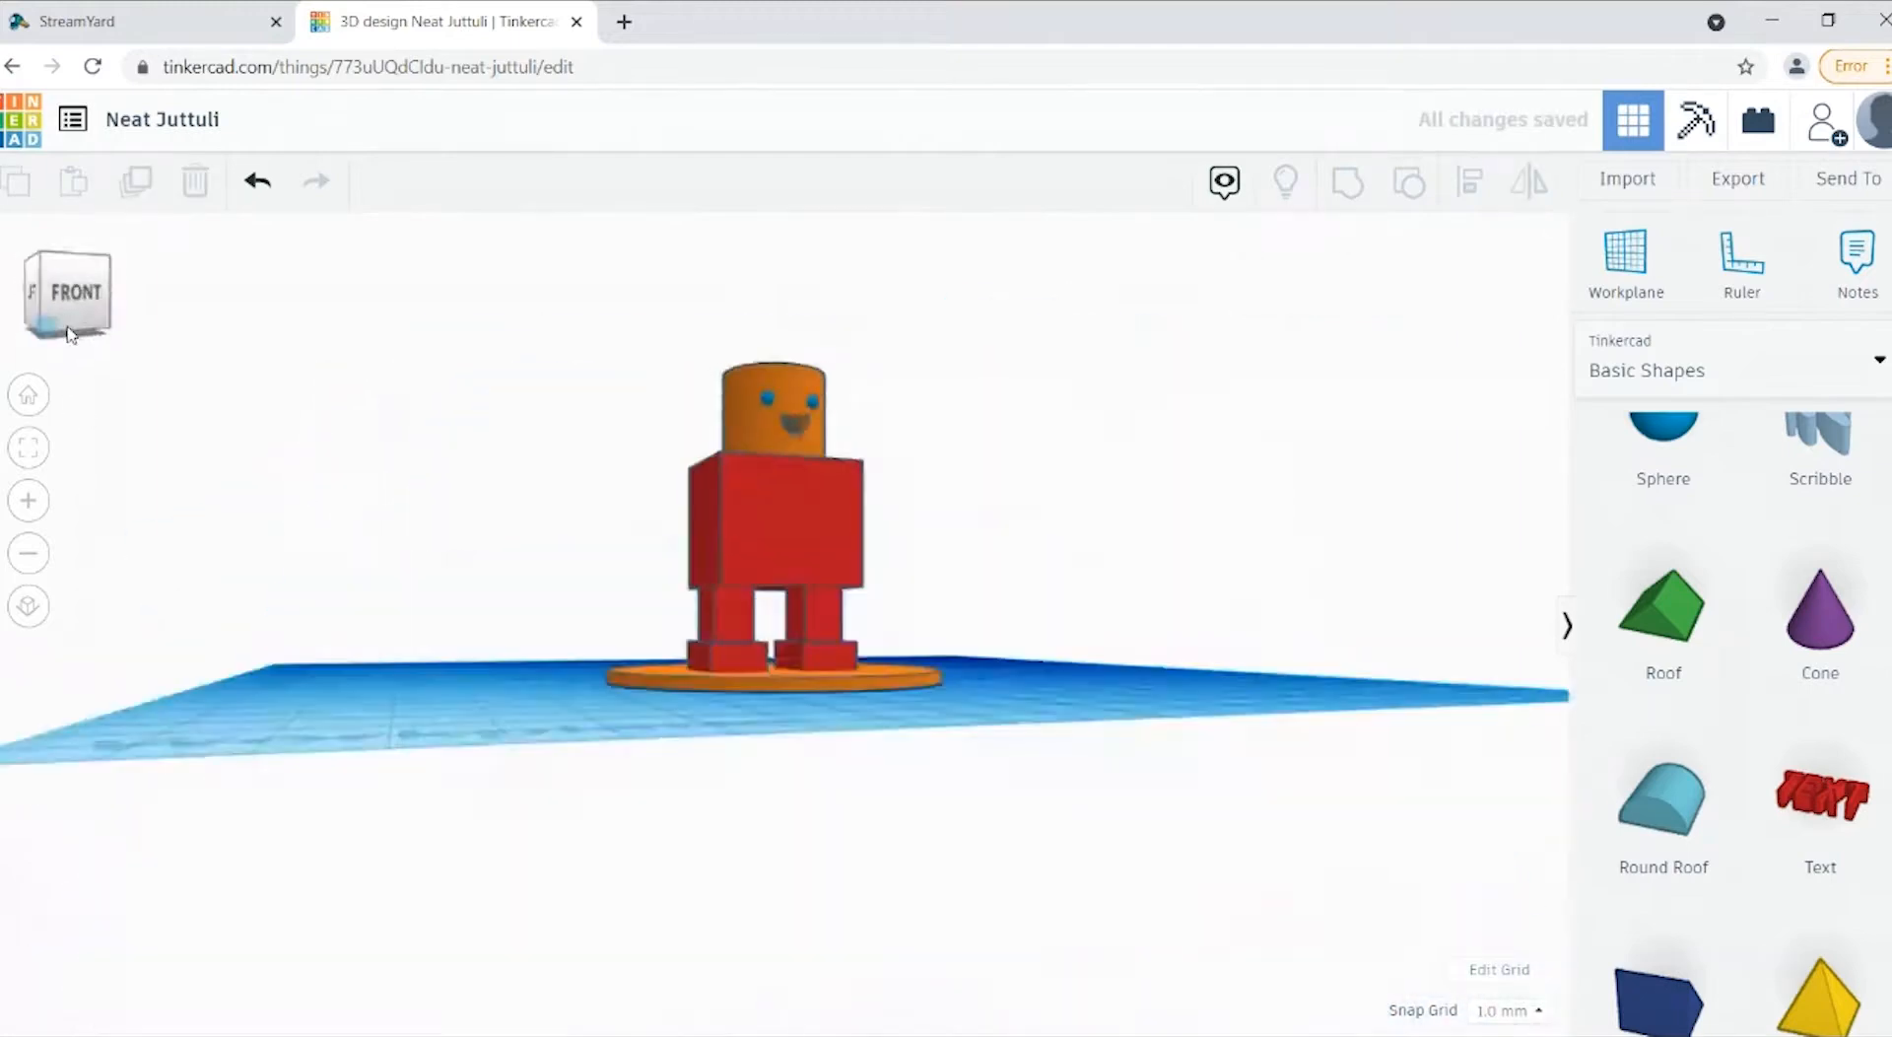
left_click(70, 305)
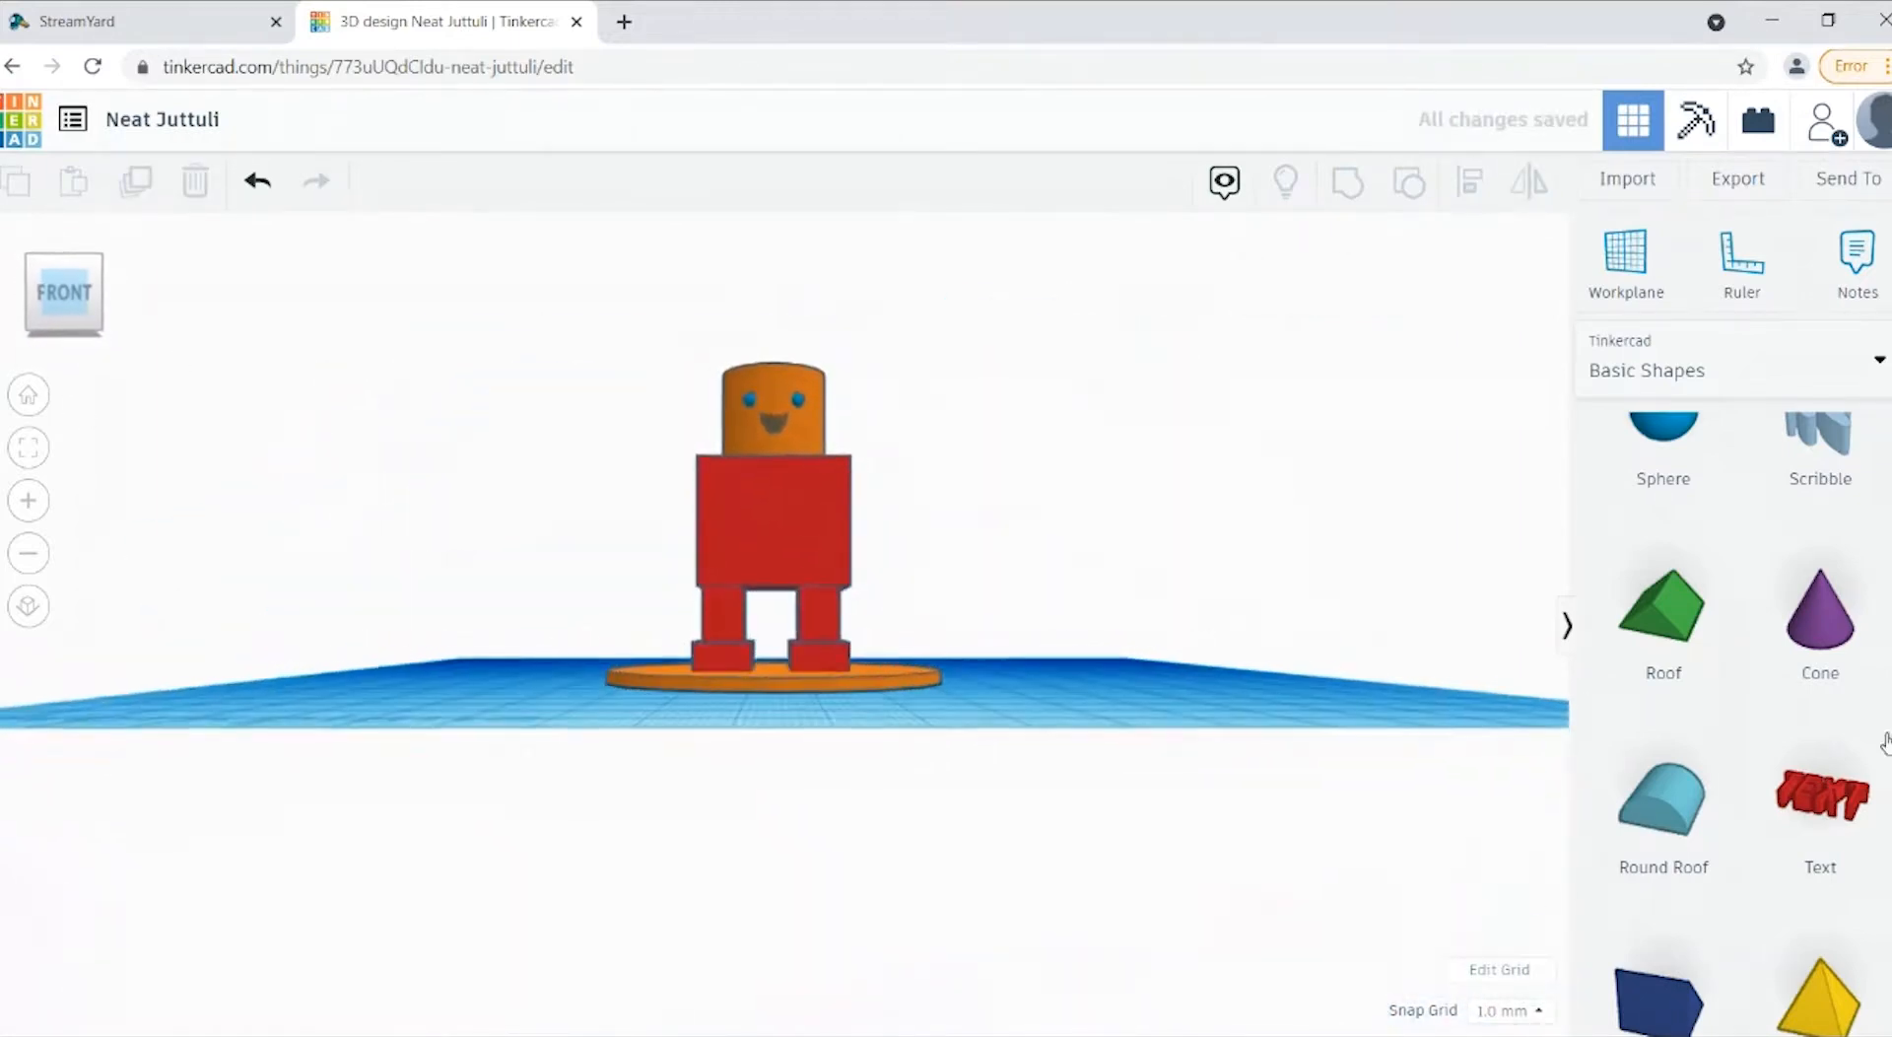
Step: Add a solid red box to the workplane beside the disc, clear of the figure
scroll(1787, 639, "up", 5)
scroll(1787, 639, "down", 1)
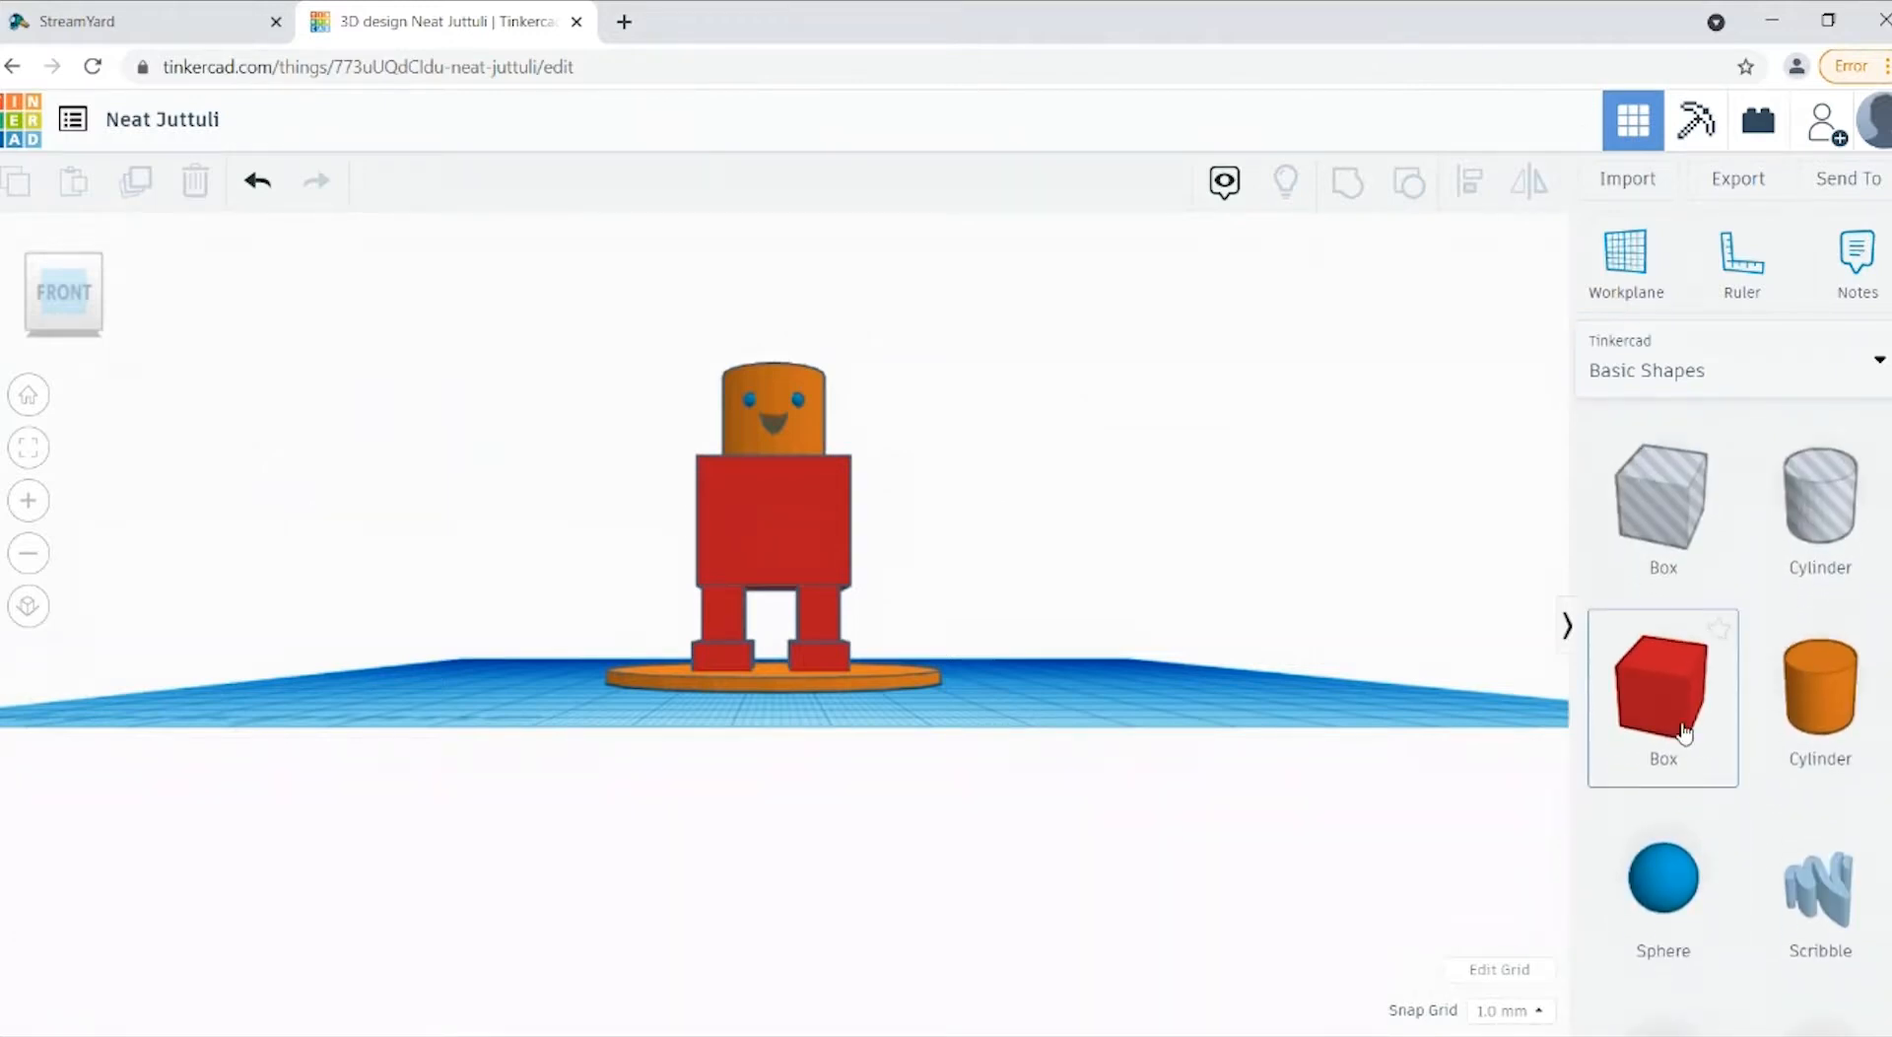
left_click_drag(1683, 732, 1198, 717)
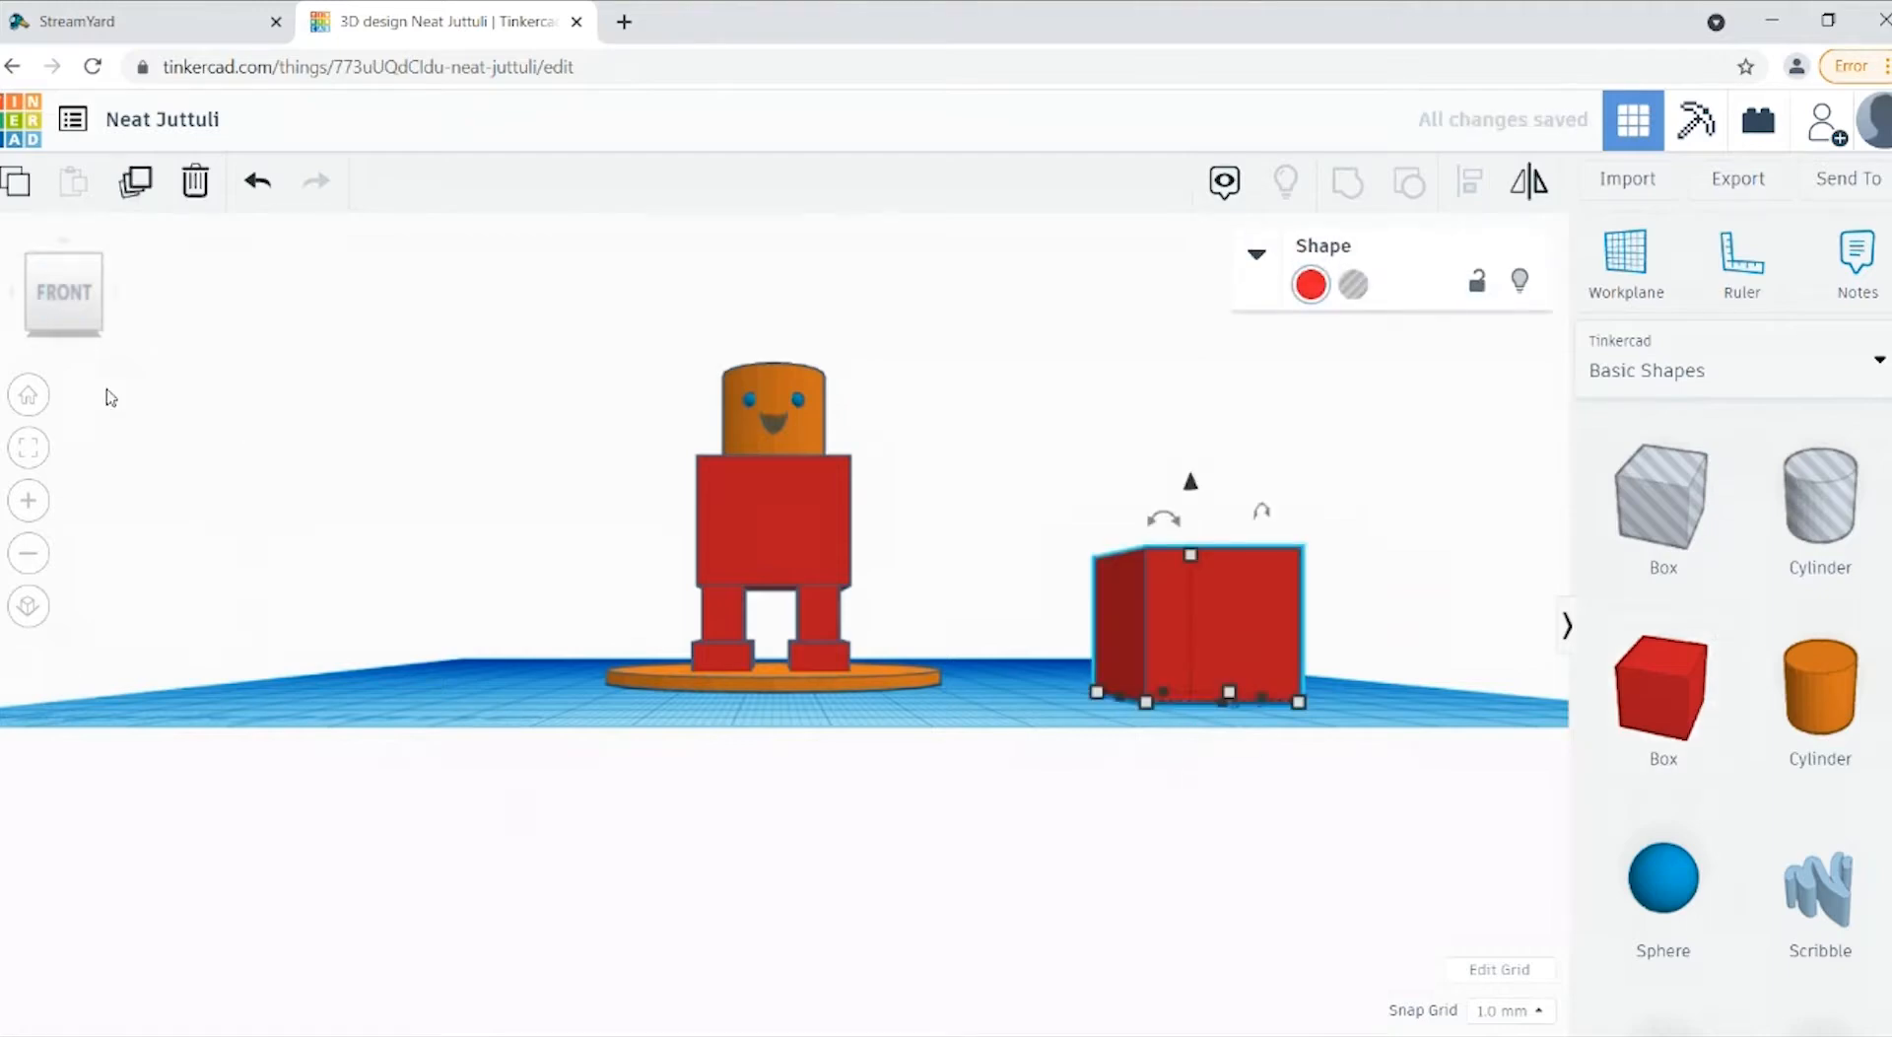
left_click_drag(63, 322, 71, 345)
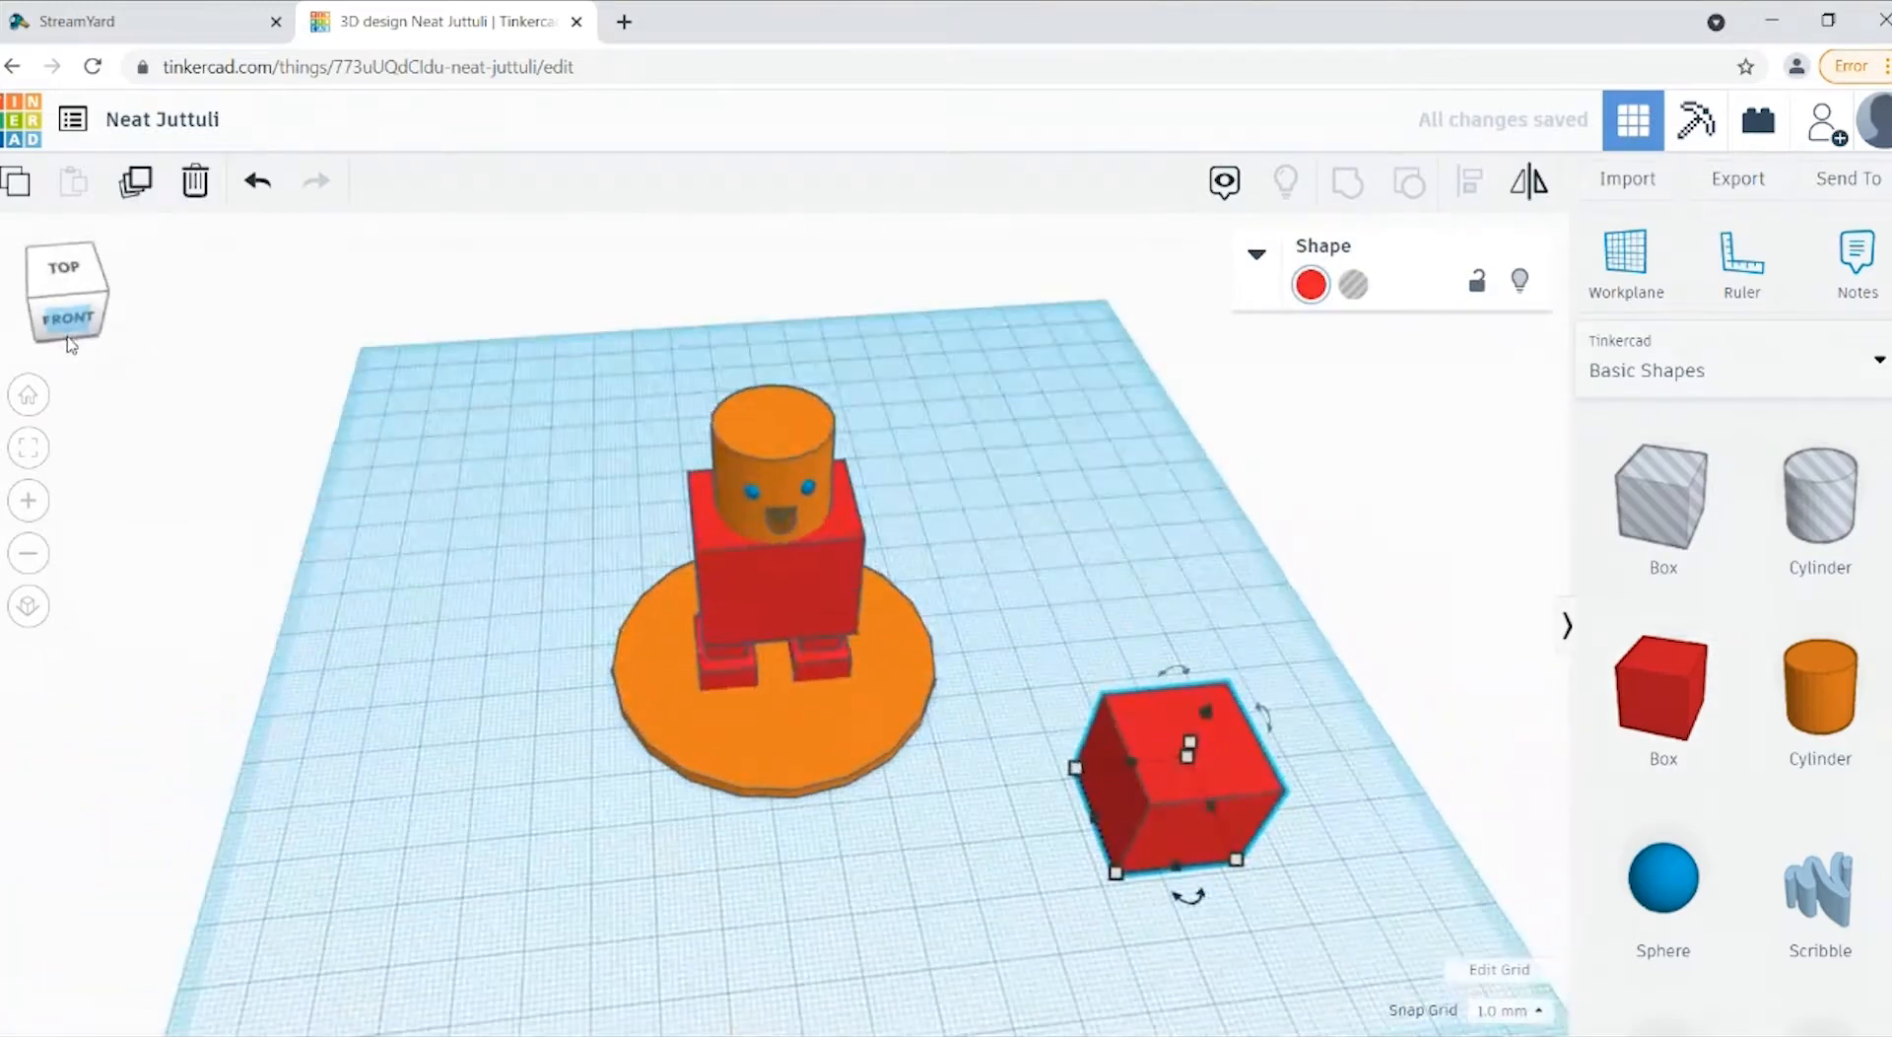
Step: Set the new box's length and width to 7 mm each to form an arm
mouse_move(1083, 796)
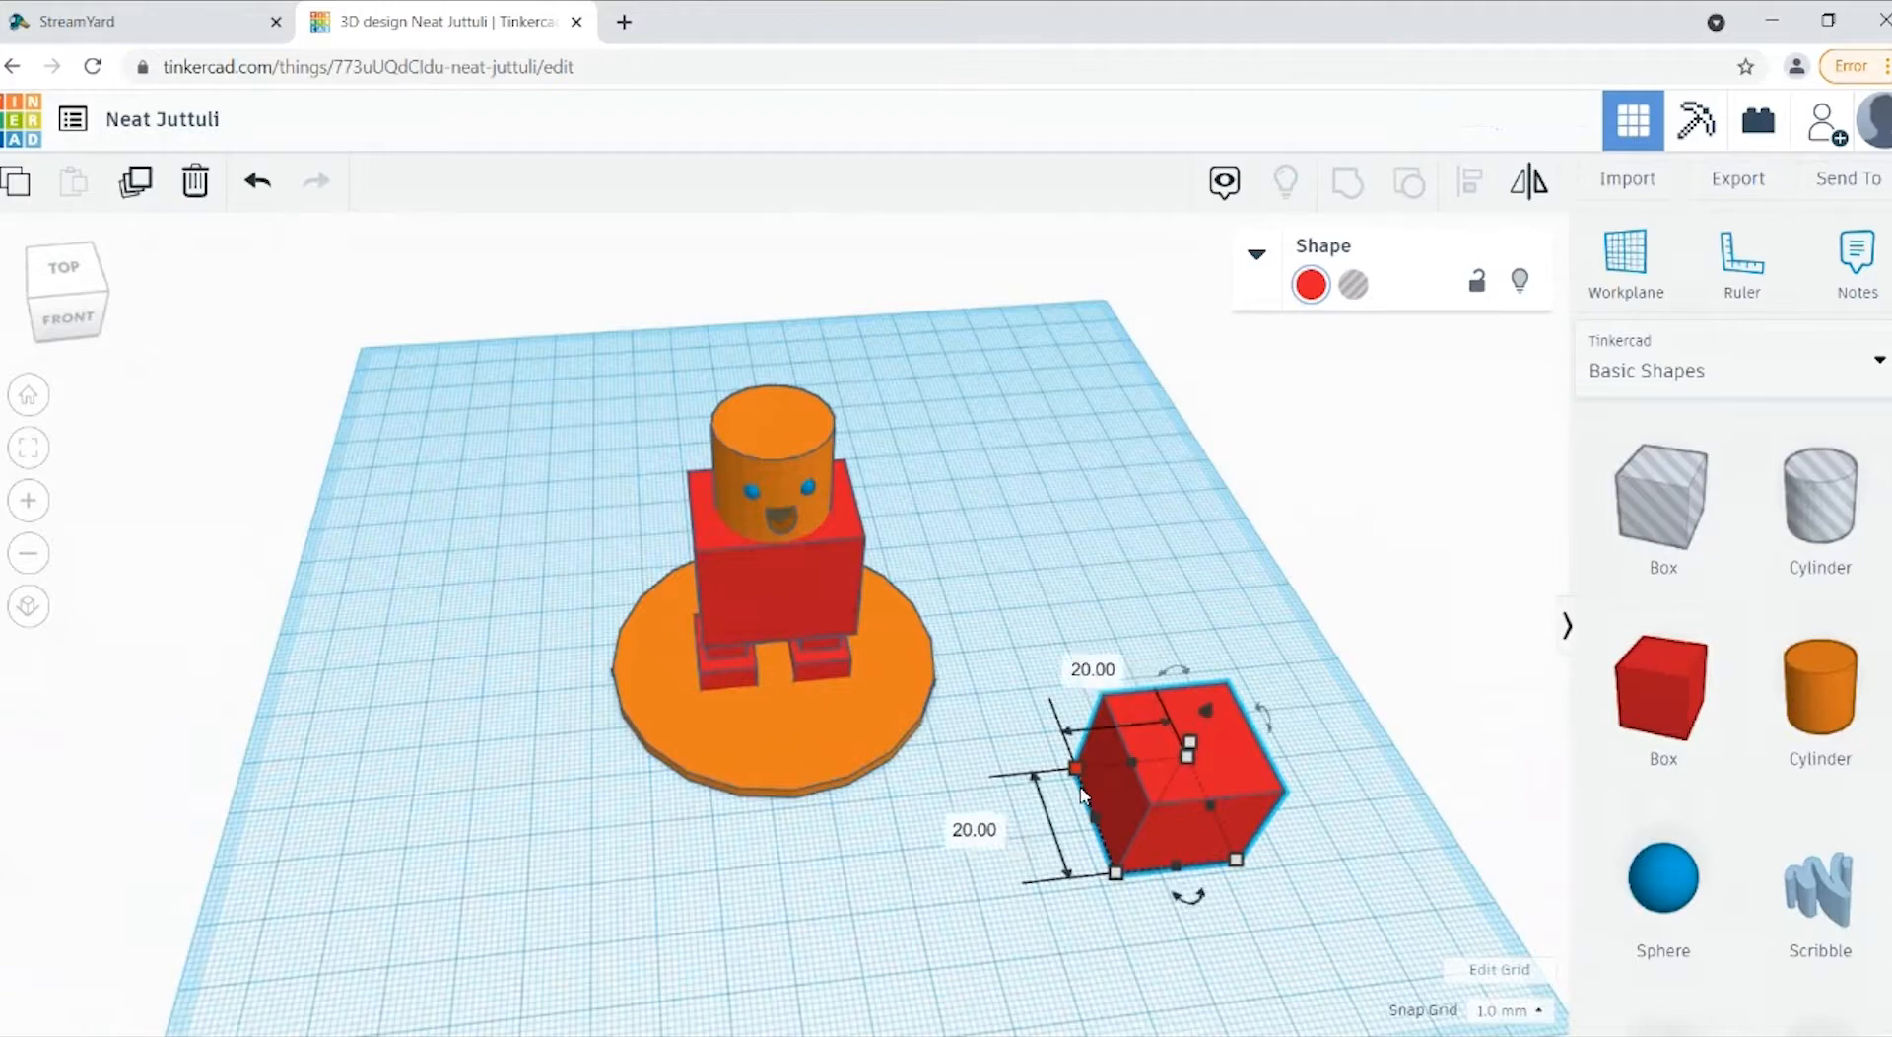
left_click(962, 835)
type("7")
key("Return")
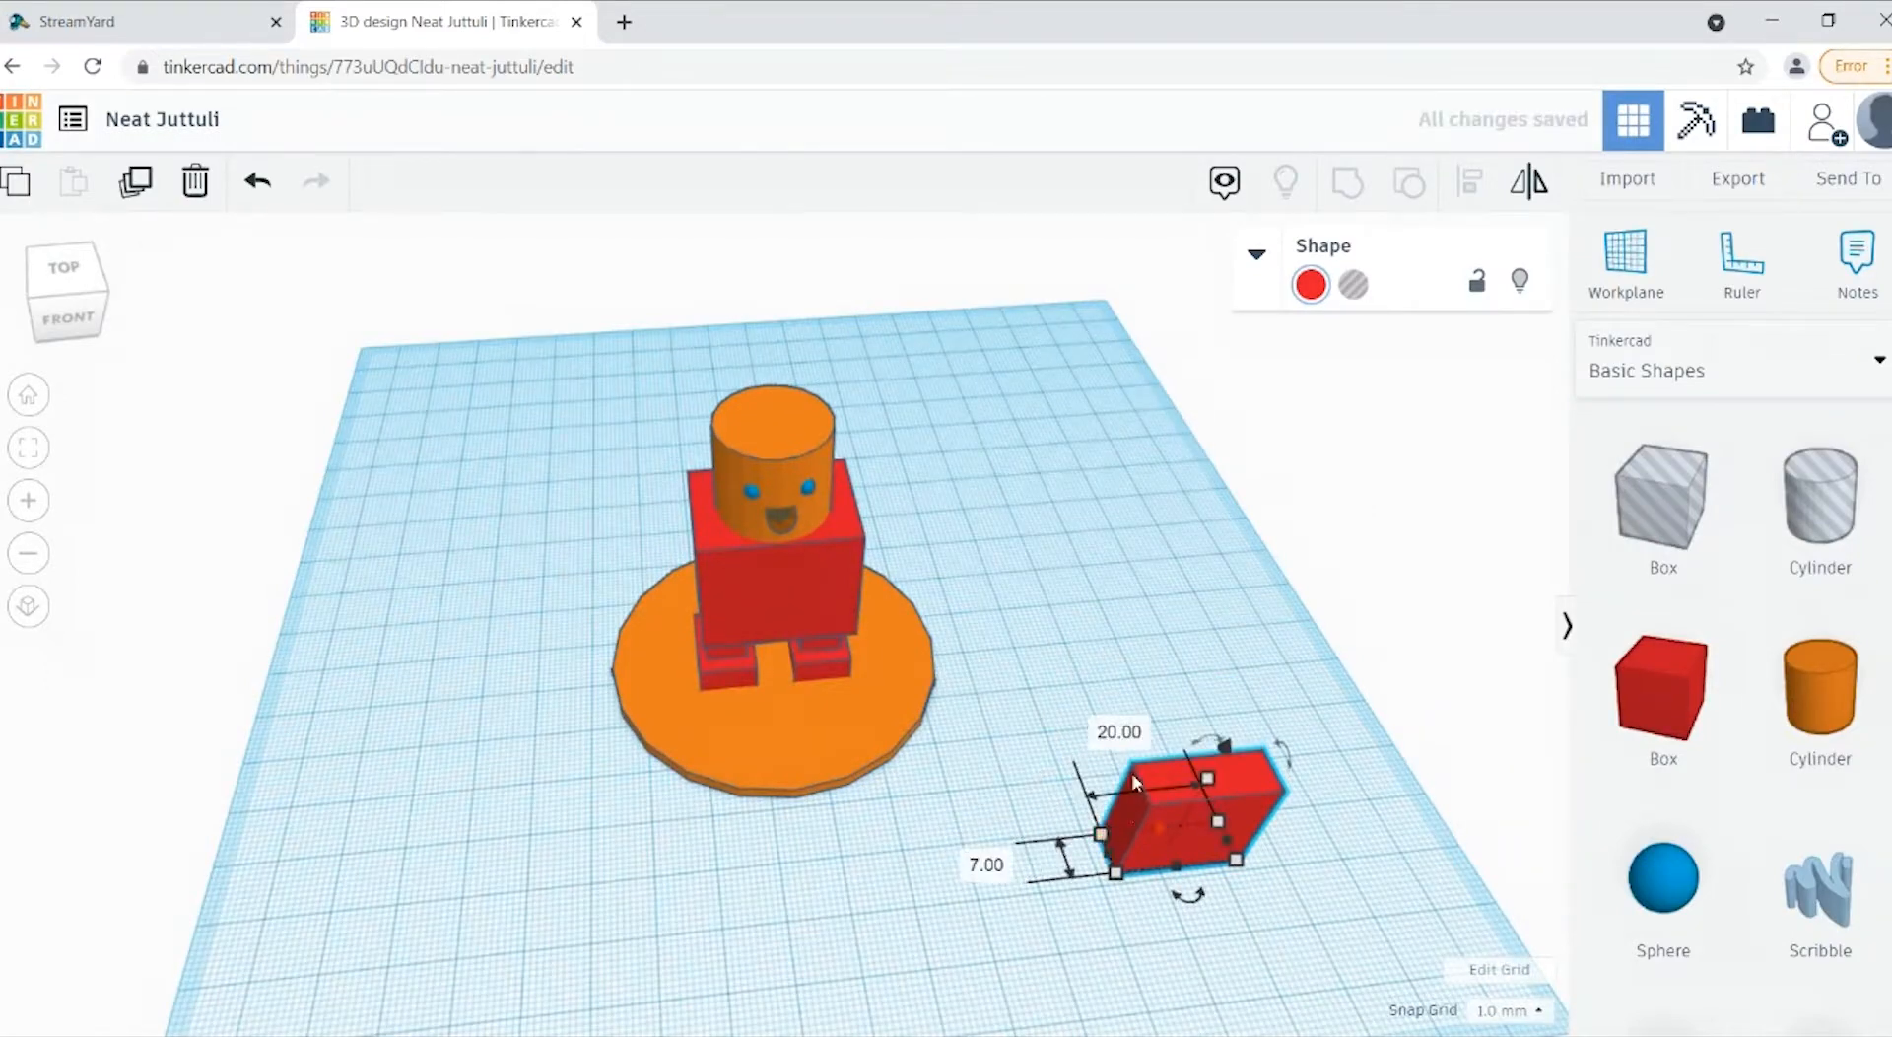
left_click(1124, 734)
type("7")
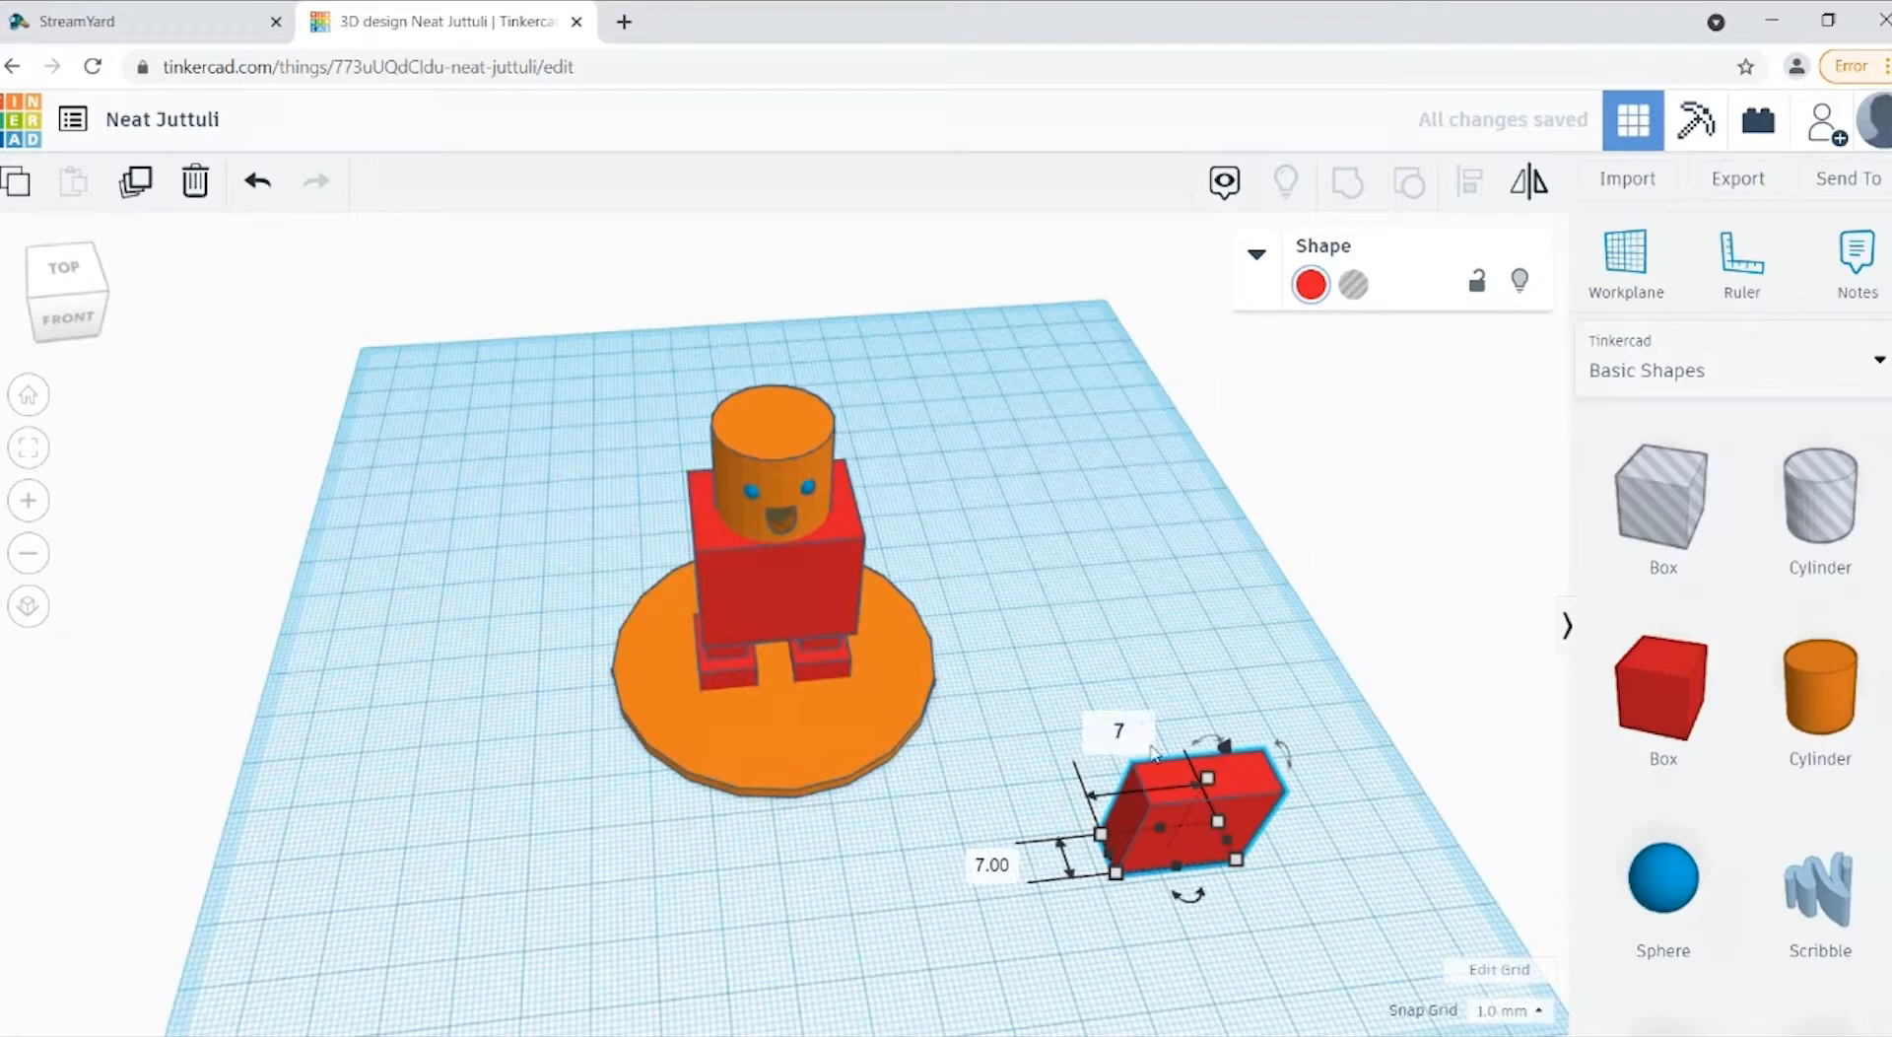
key("Return")
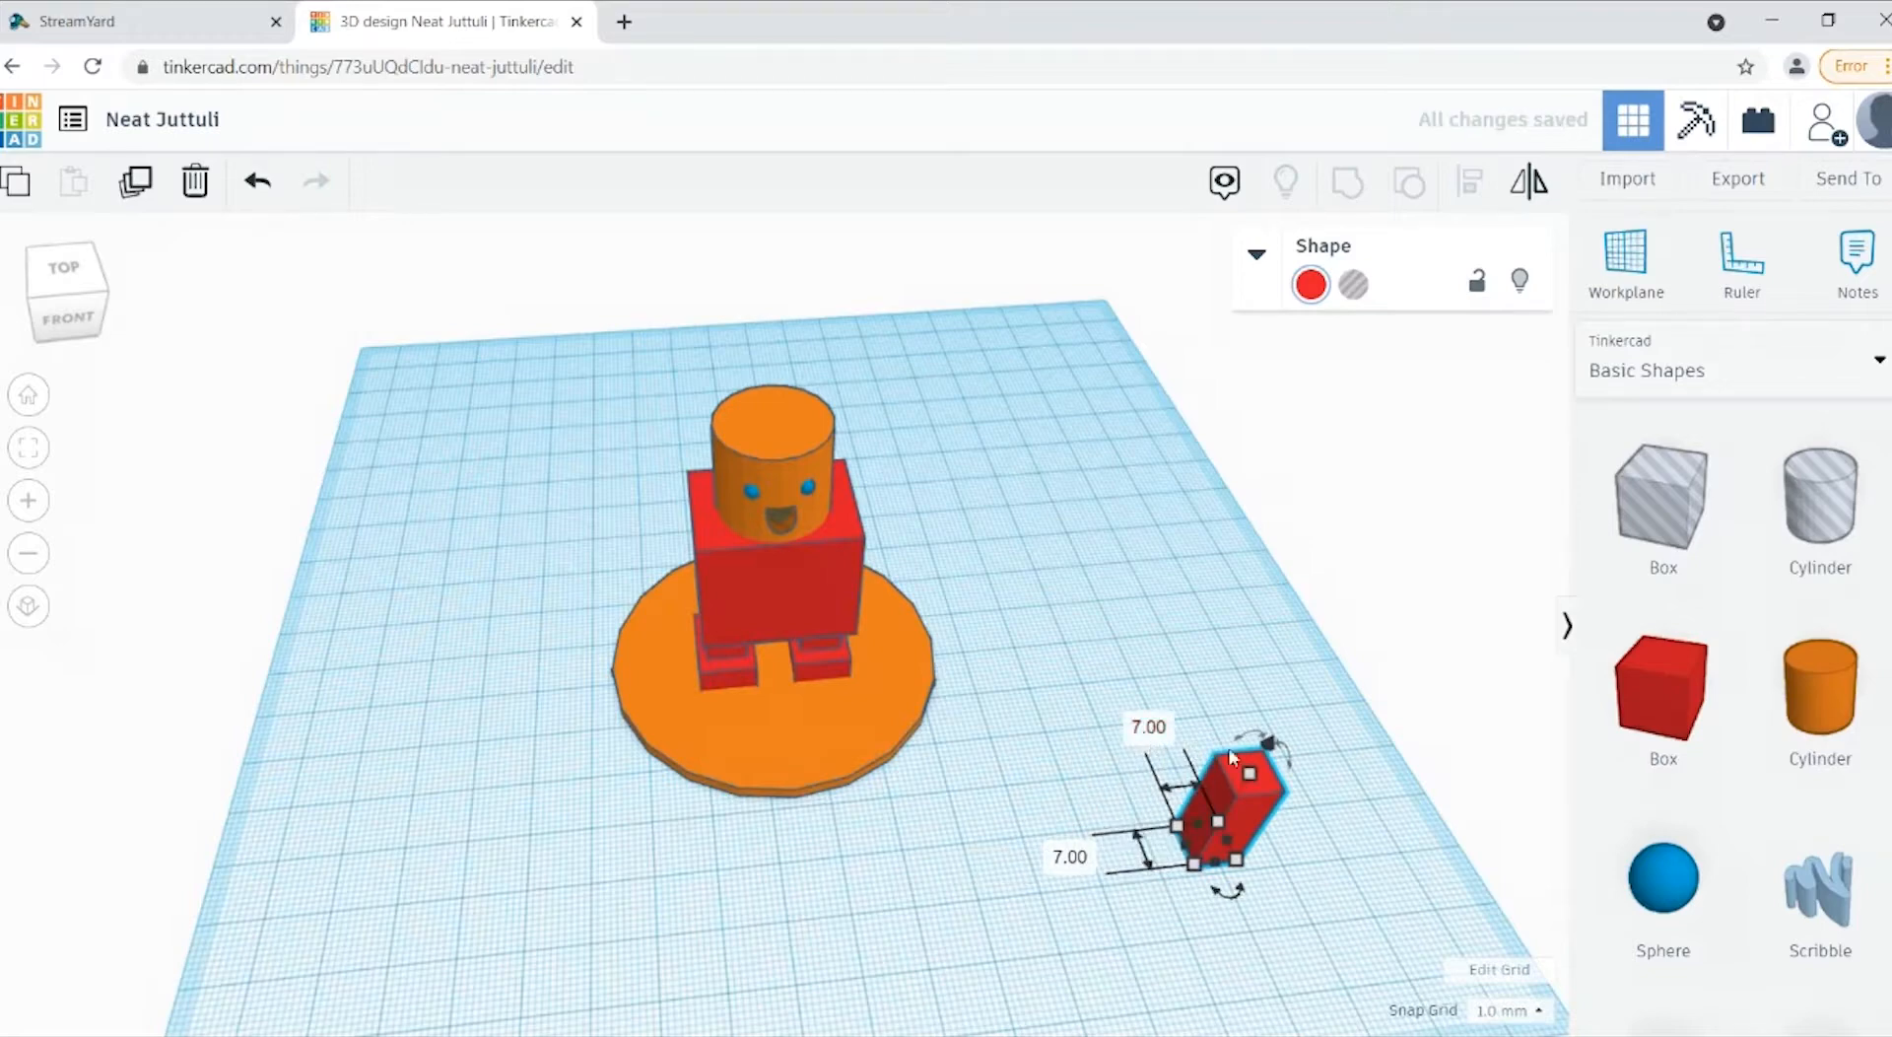
Step: Move the 7 mm box onto the disc so that it stands beside the figure's right leg
left_click(56, 328)
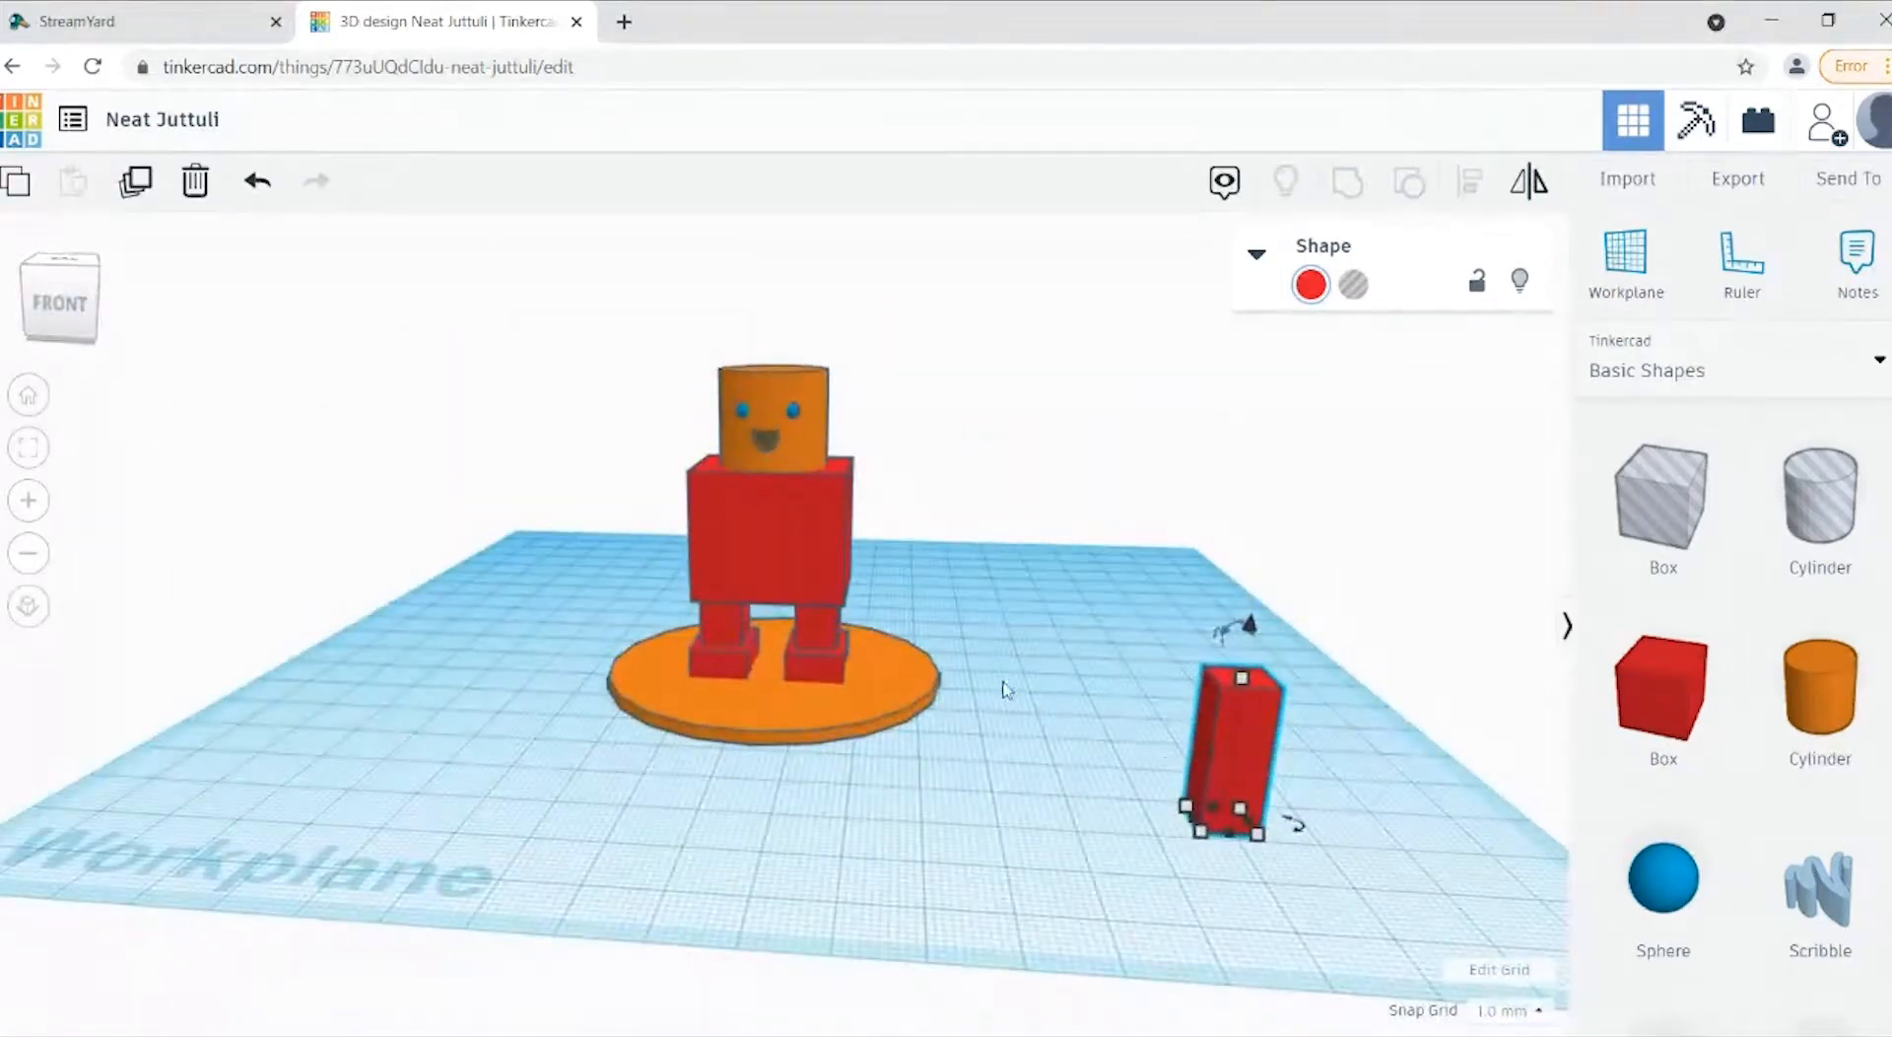
left_click_drag(1246, 754, 676, 636)
left_click(65, 338)
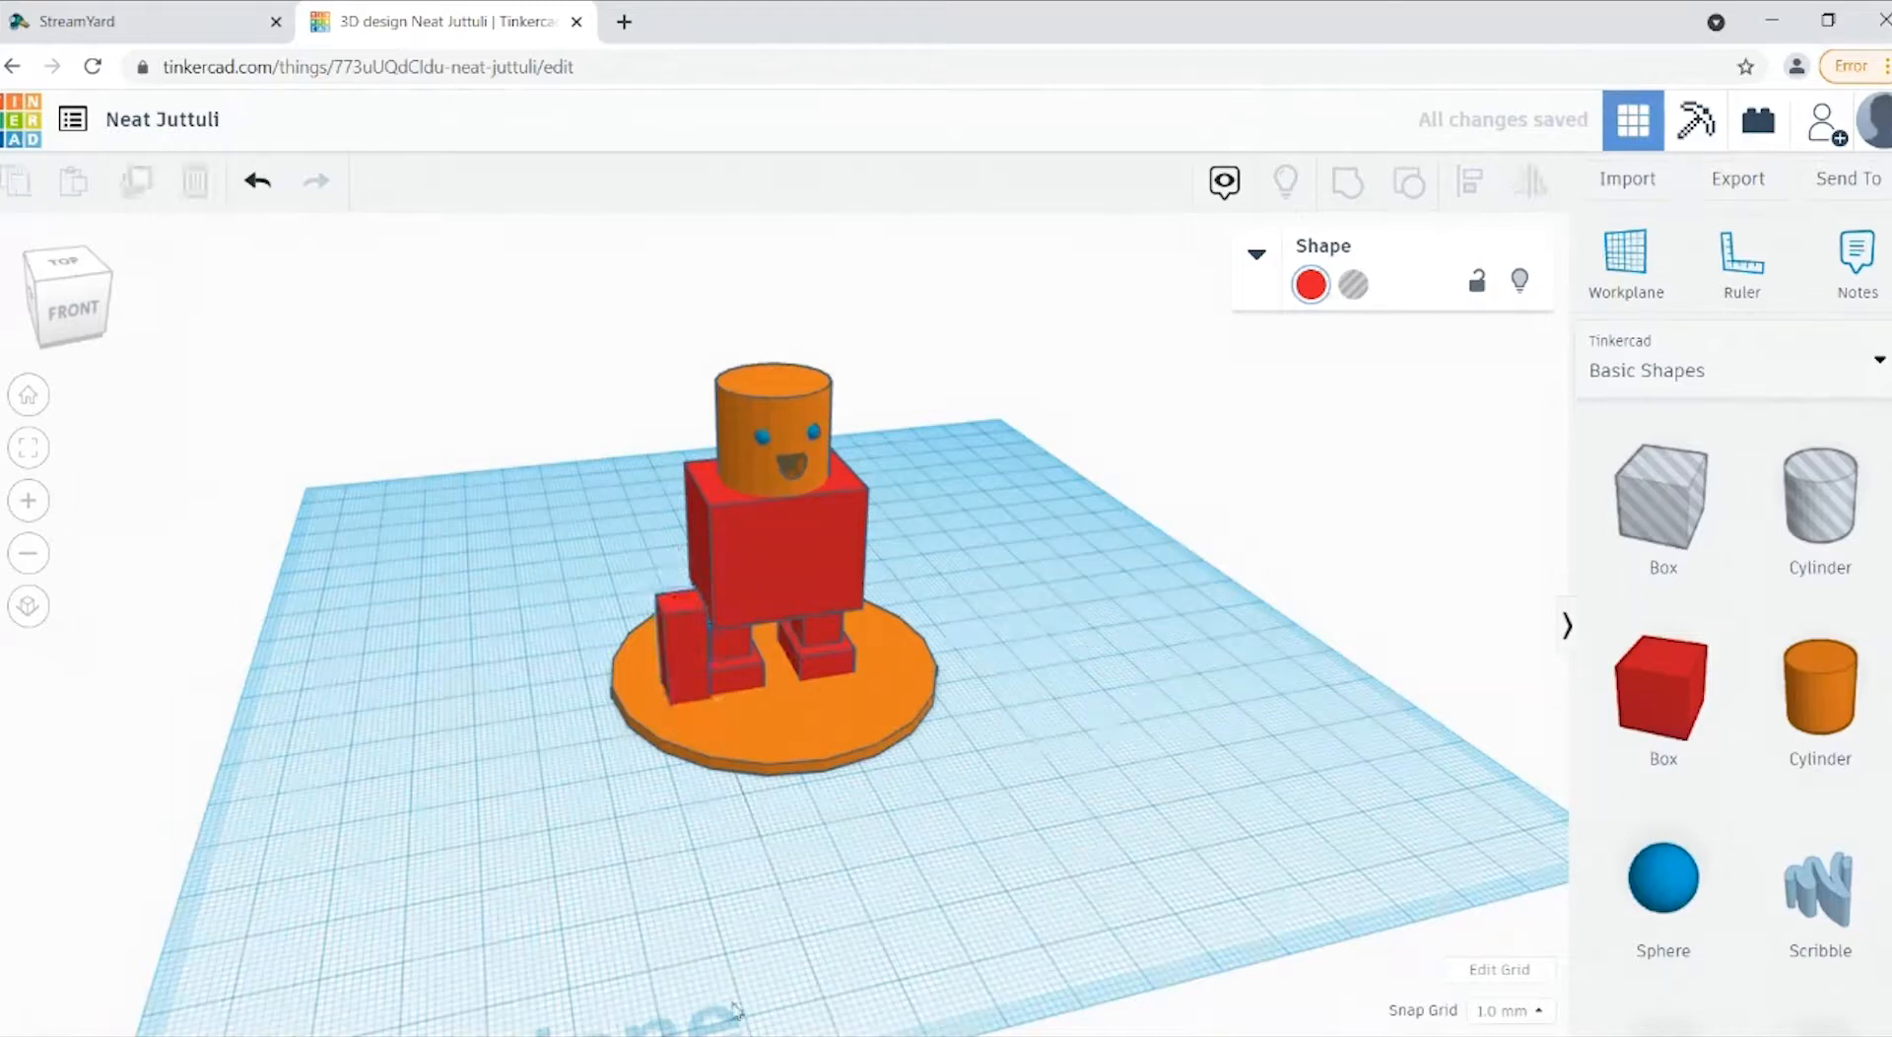
Step: Align the arm box with the round disc, centring it between the disc's front and back
left_click(42, 313)
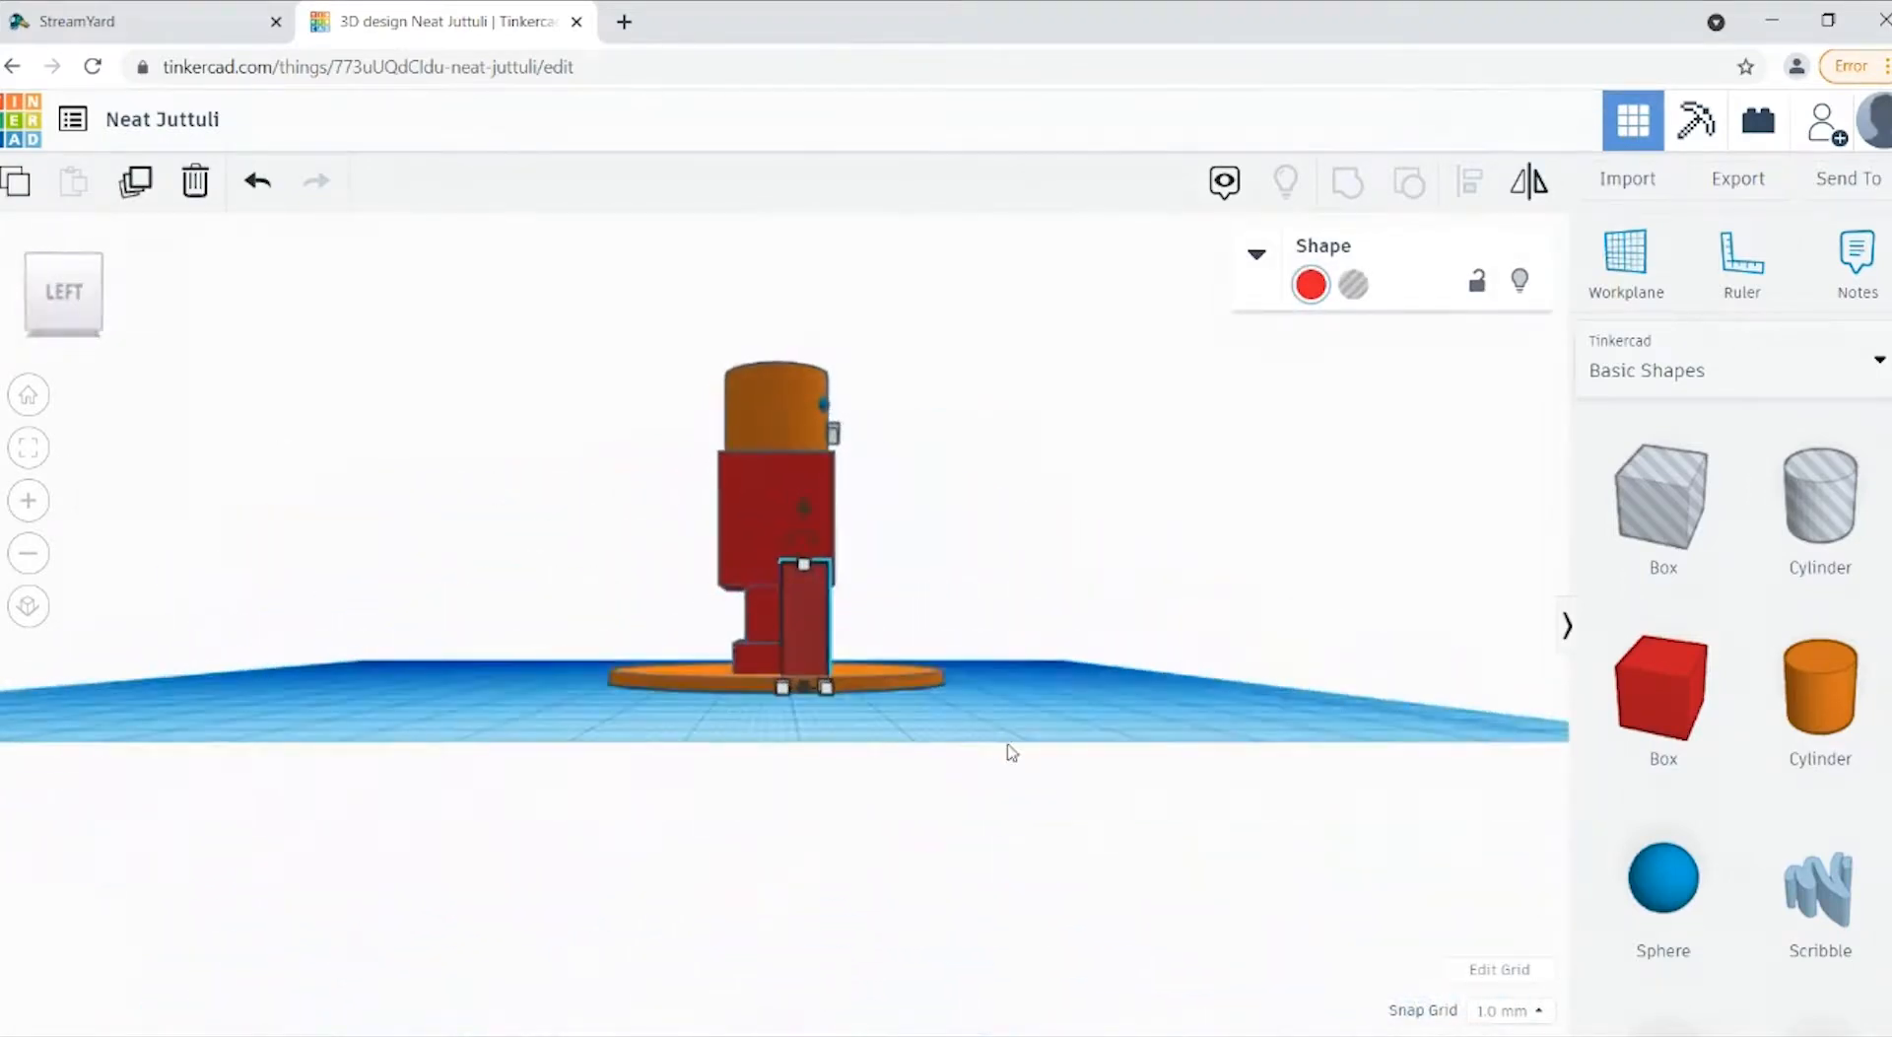
left_click(1009, 753)
left_click(801, 643)
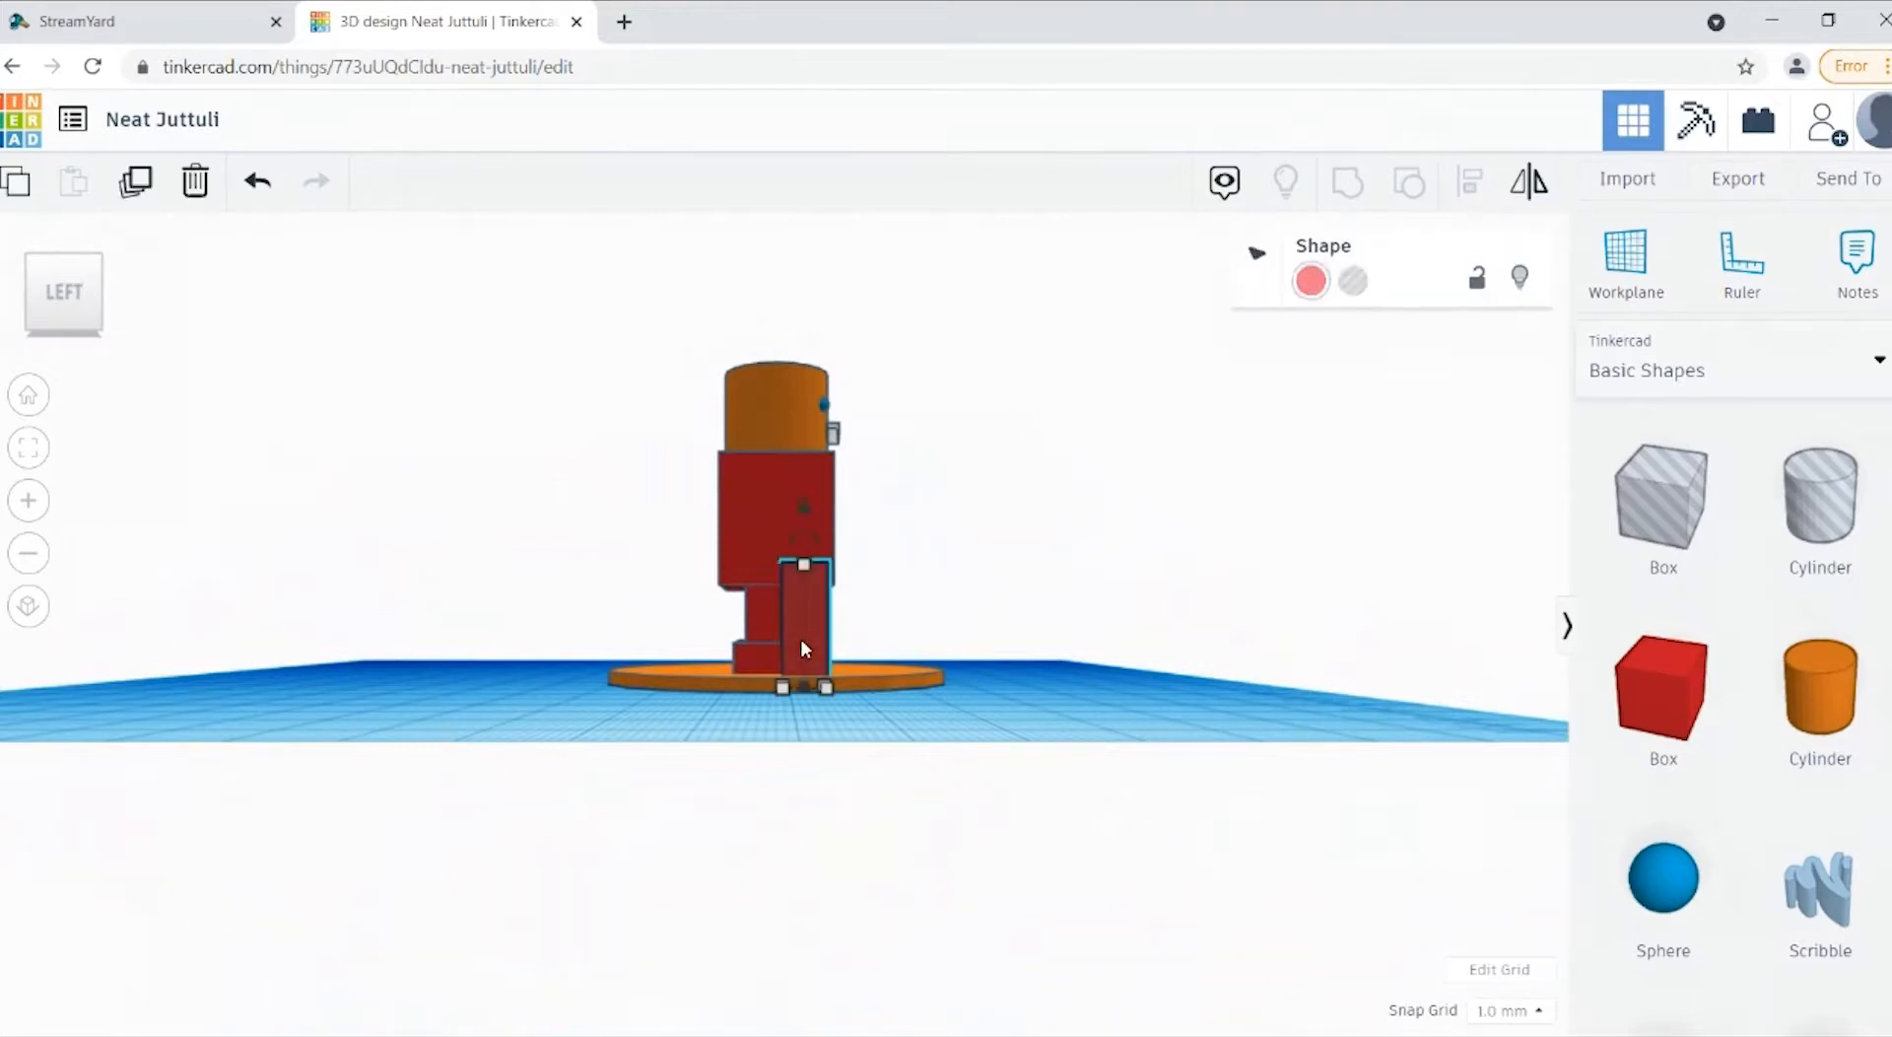
left_click(715, 689, "shift")
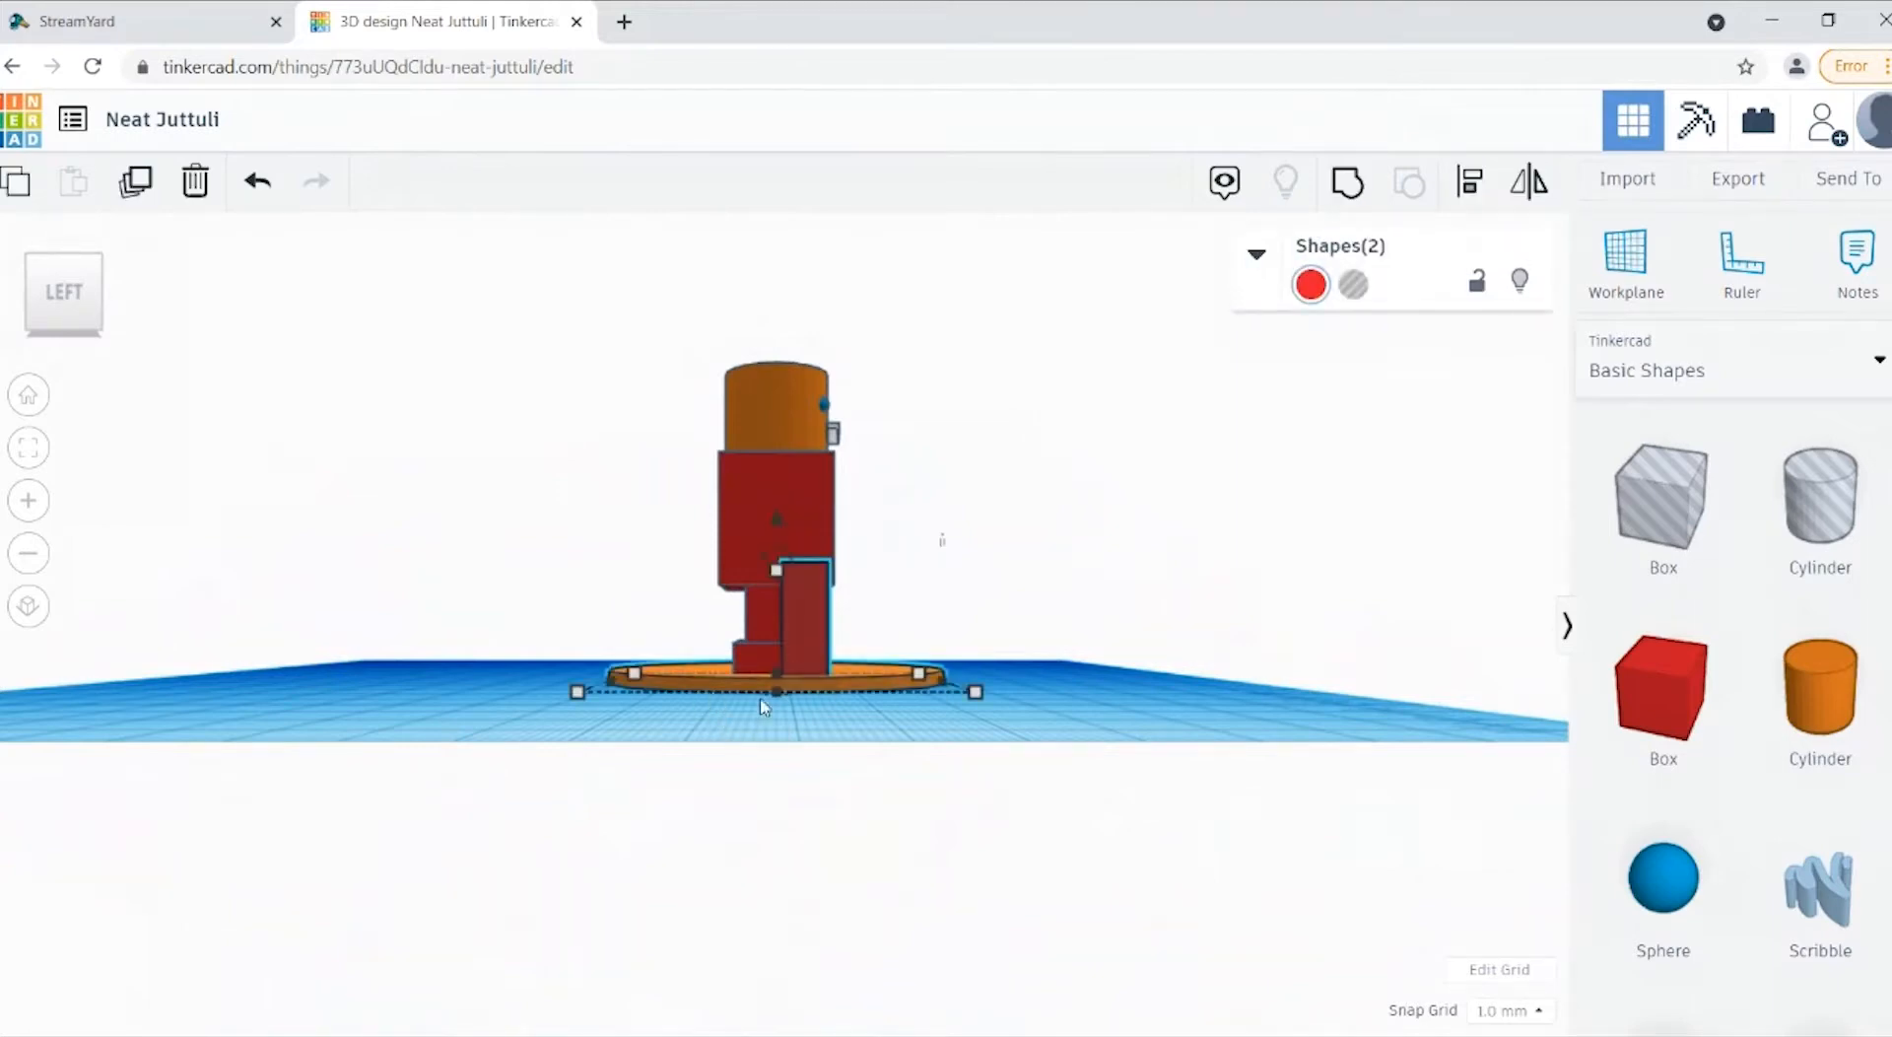
key("l")
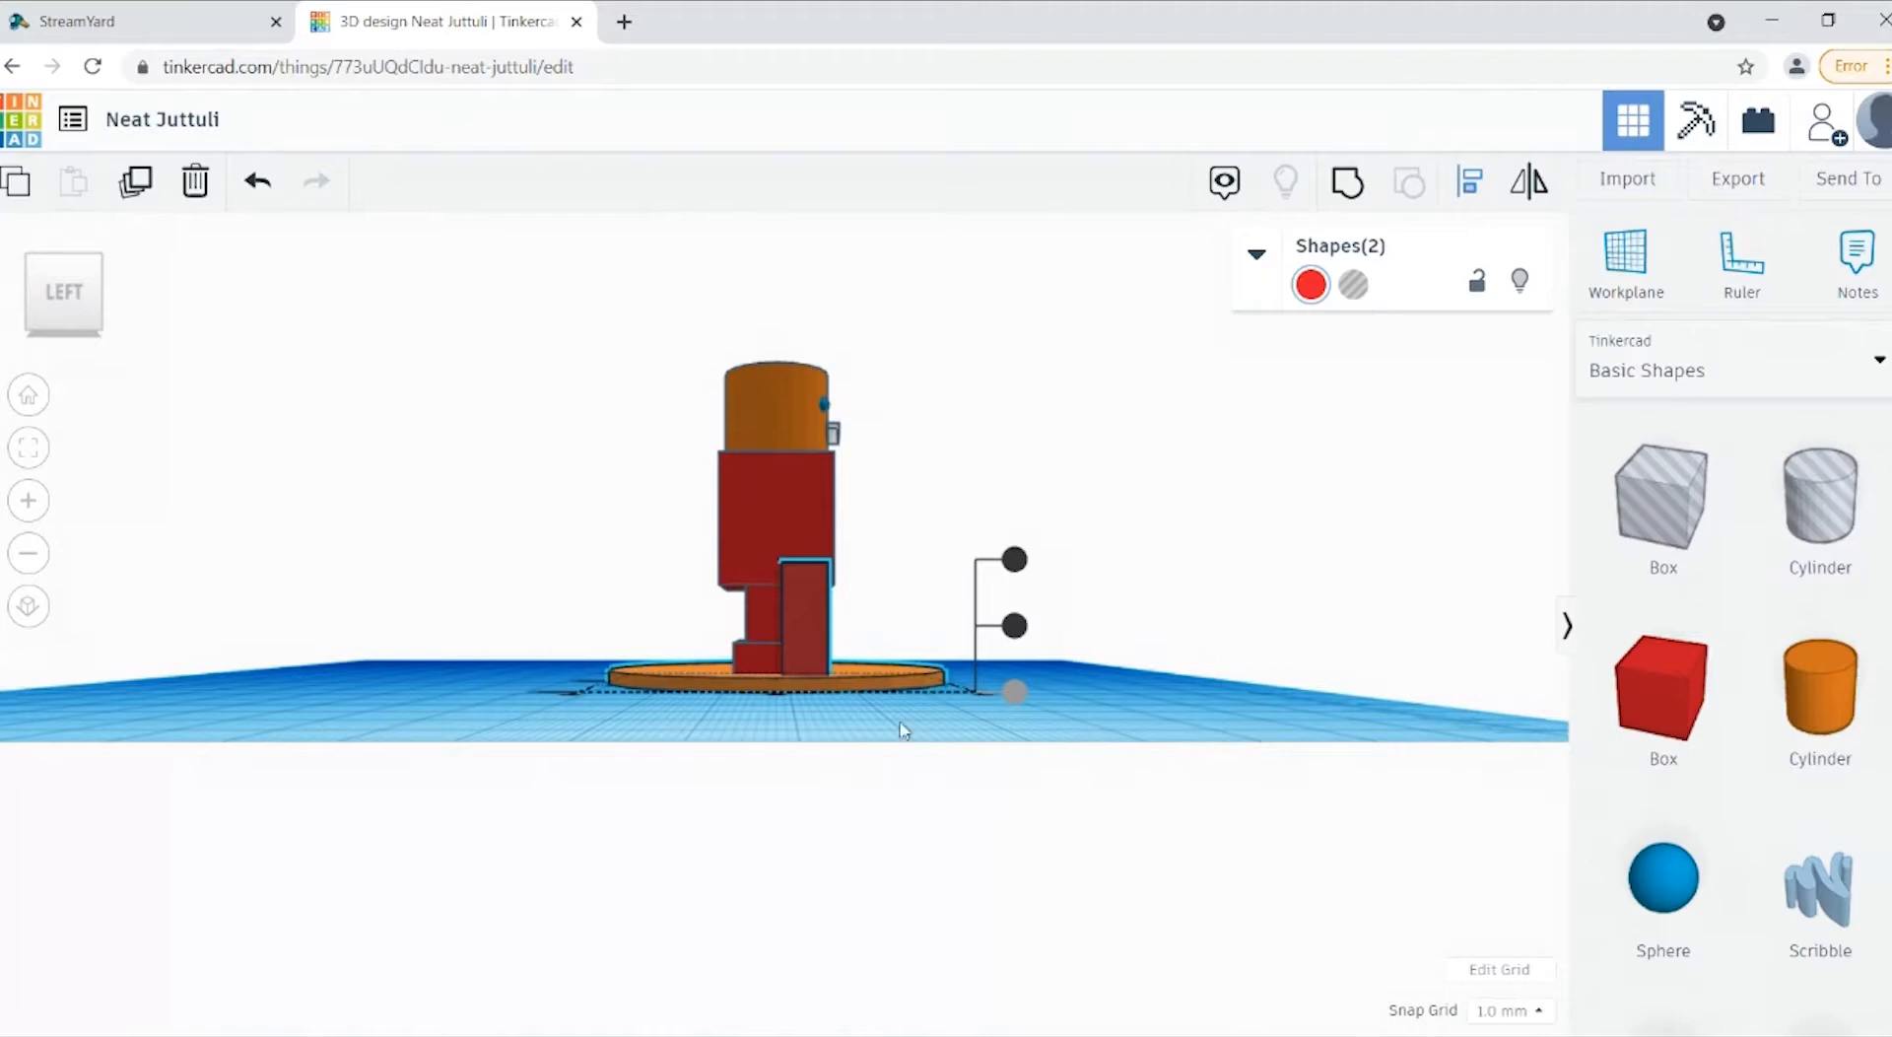
right_click_drag(904, 729, 764, 793)
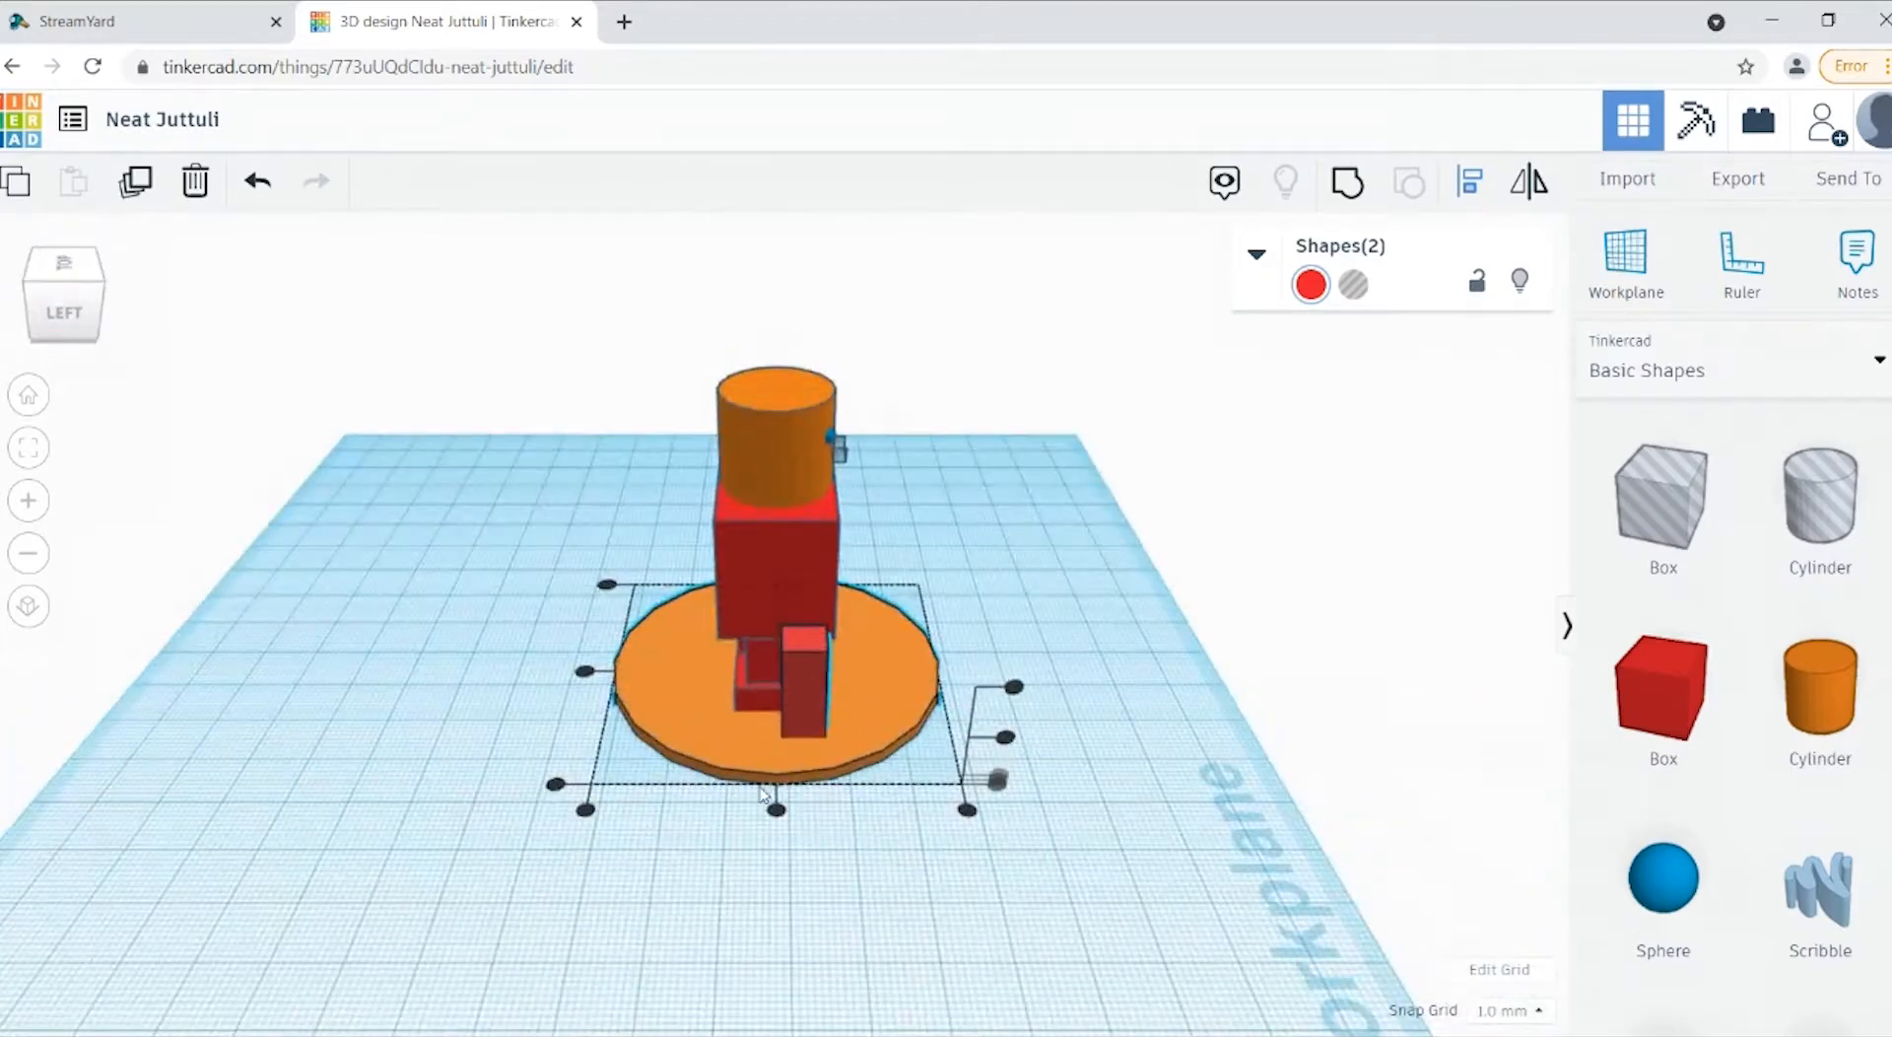
left_click(777, 809)
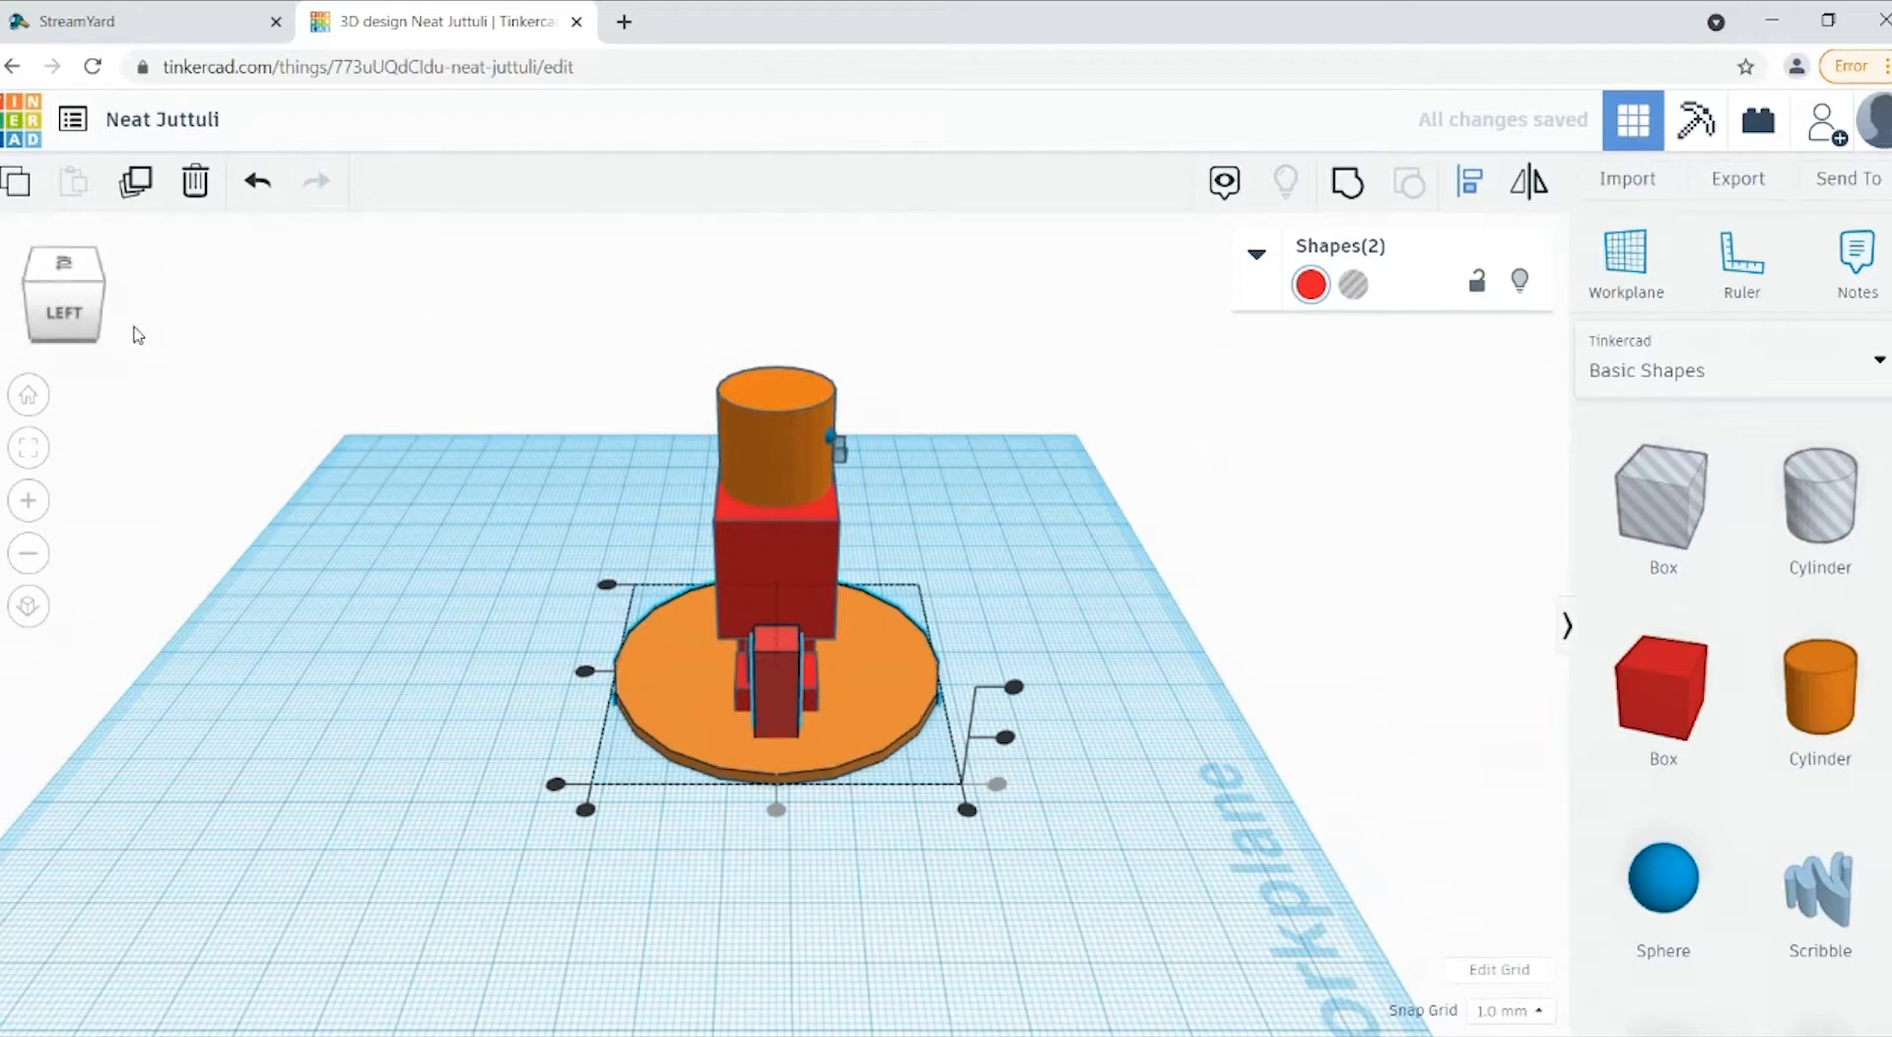
left_click(441, 940)
Step: Copy the arm box, paste it, and move the duplicate beside the figure's left leg on the disc
left_click(784, 689)
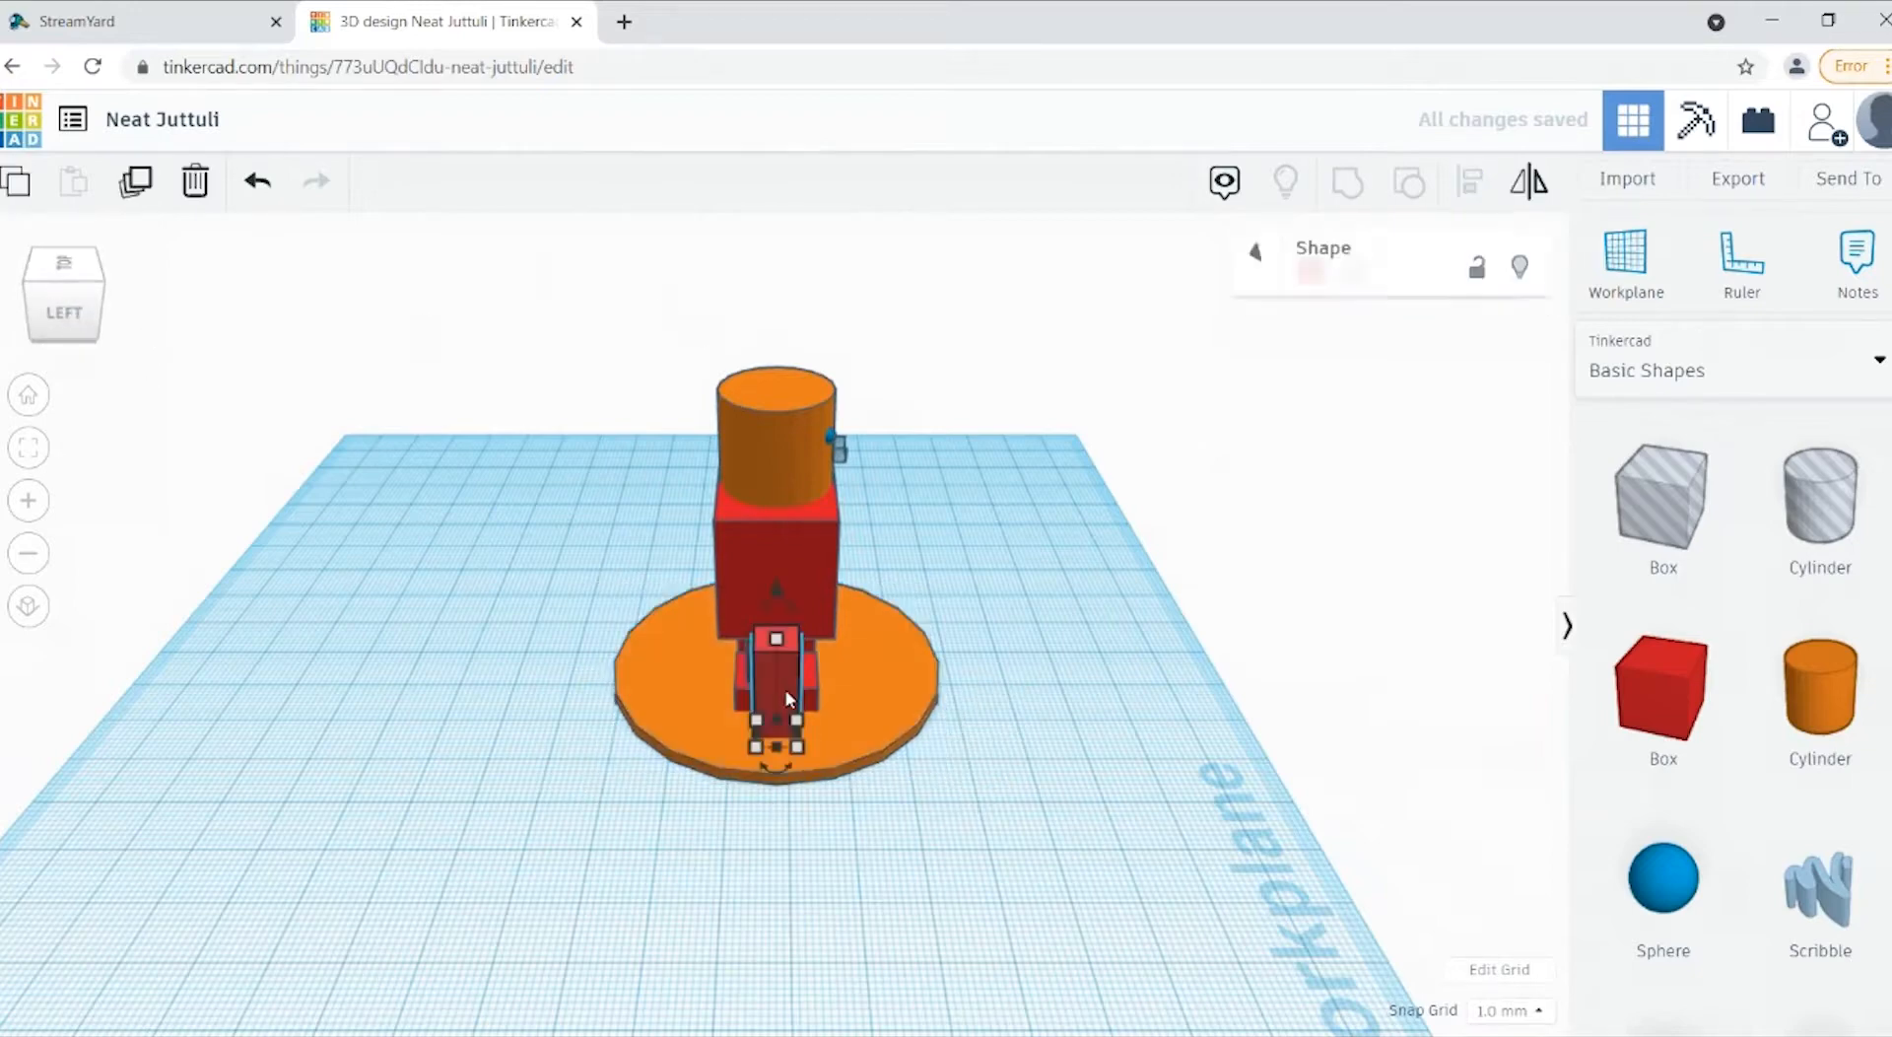
left_click(7, 199)
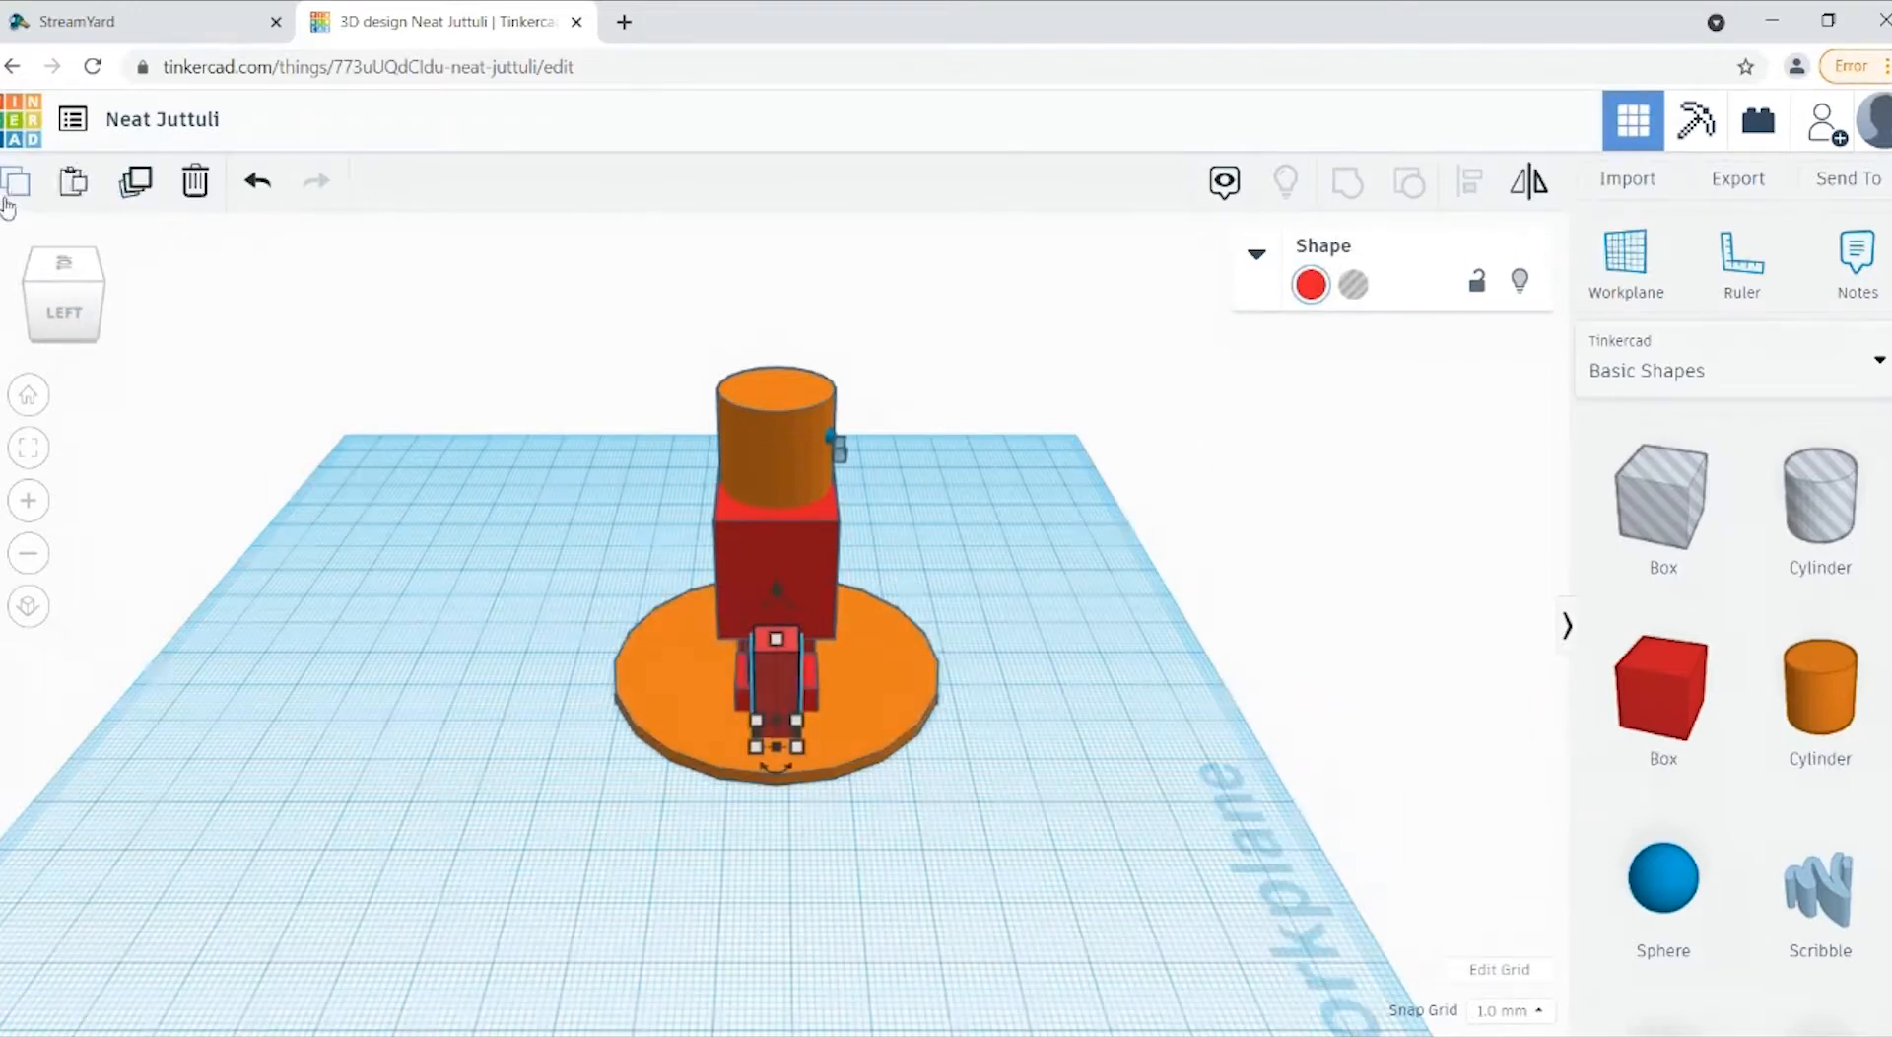
left_click_drag(70, 325, 8, 333)
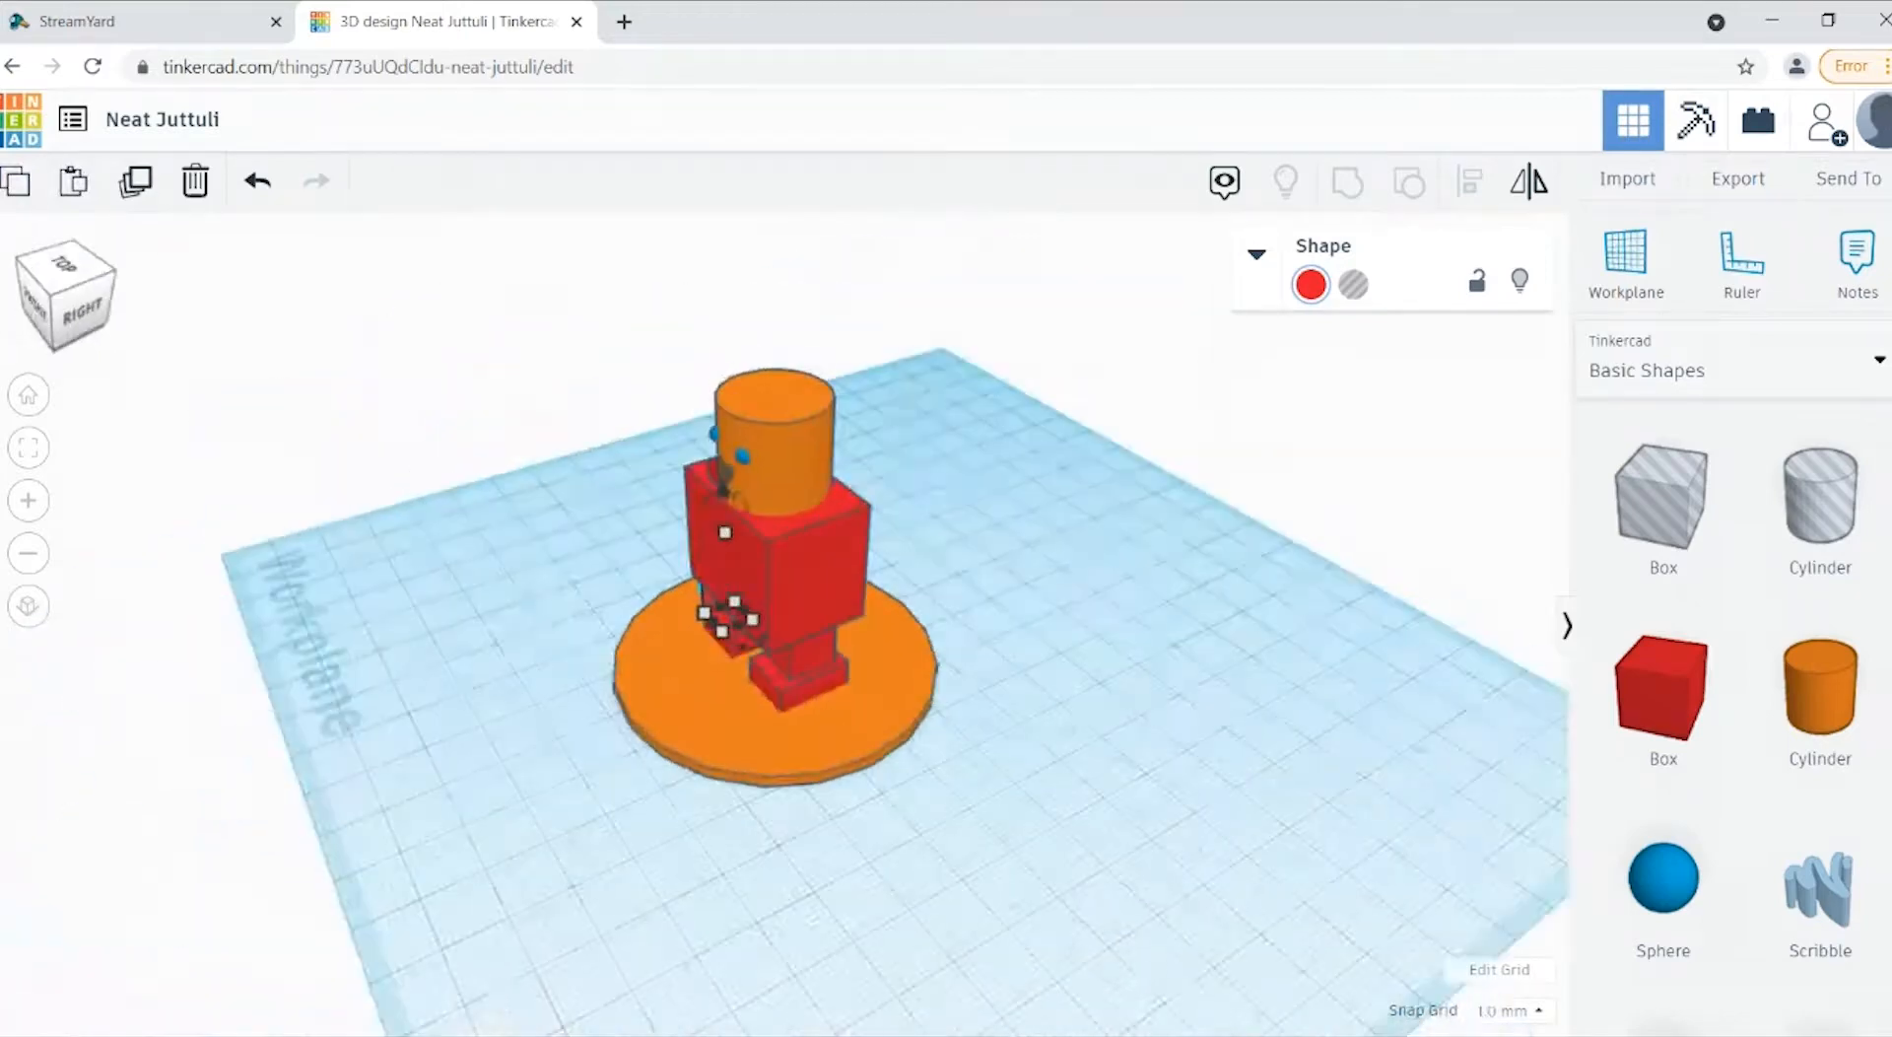
left_click(838, 718)
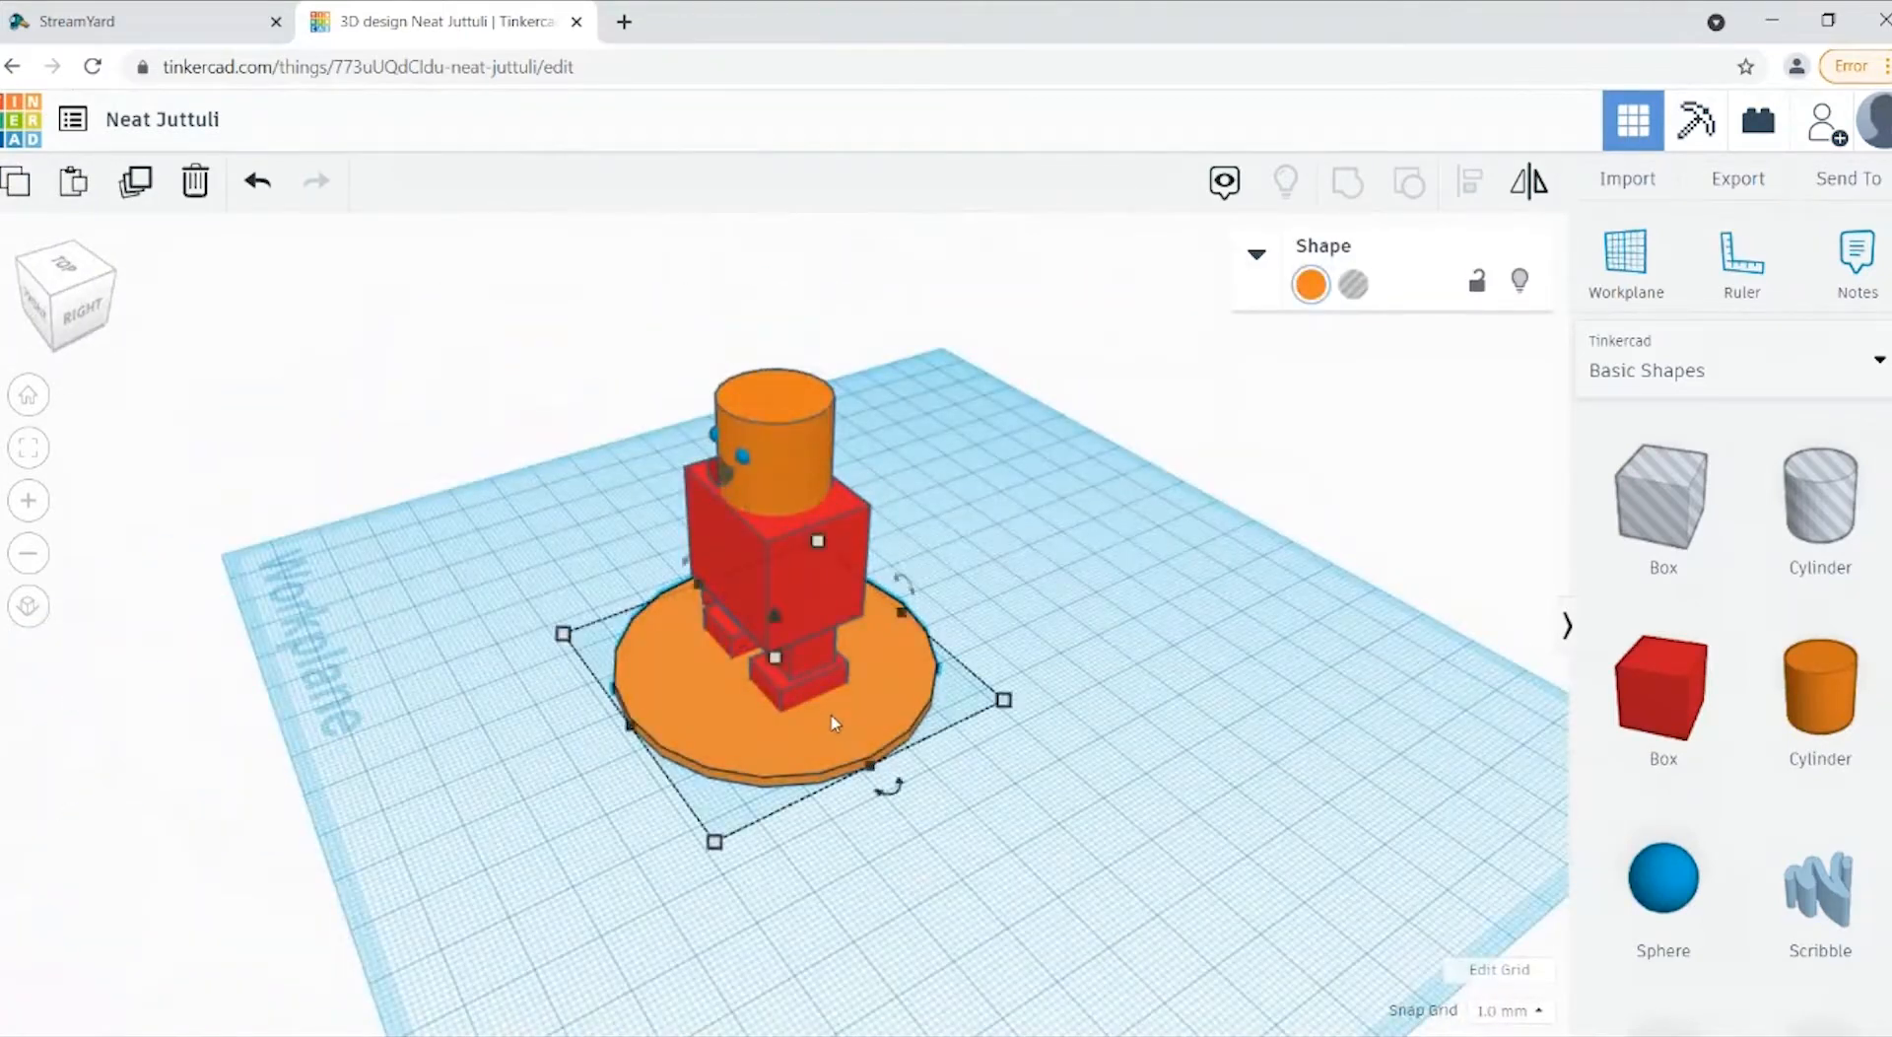
left_click(1184, 885)
key("ctrl+v")
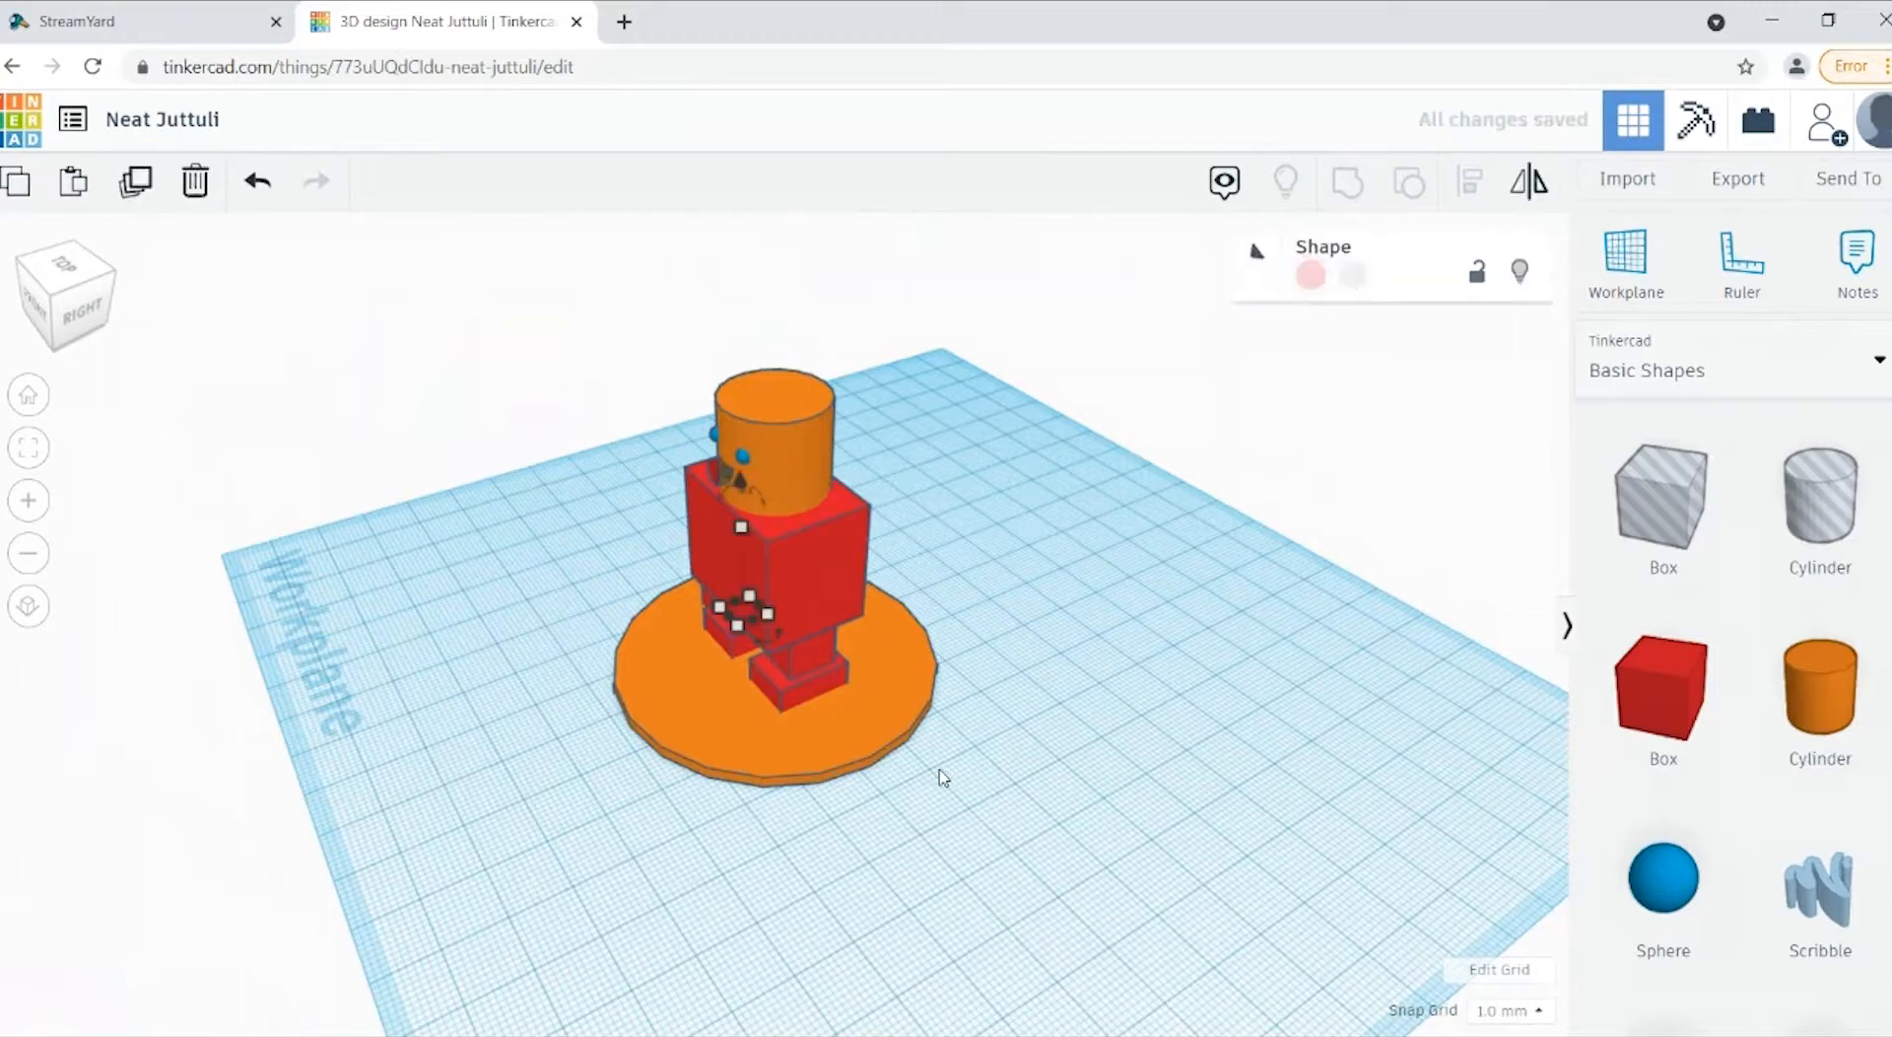
left_click_drag(712, 559, 861, 680)
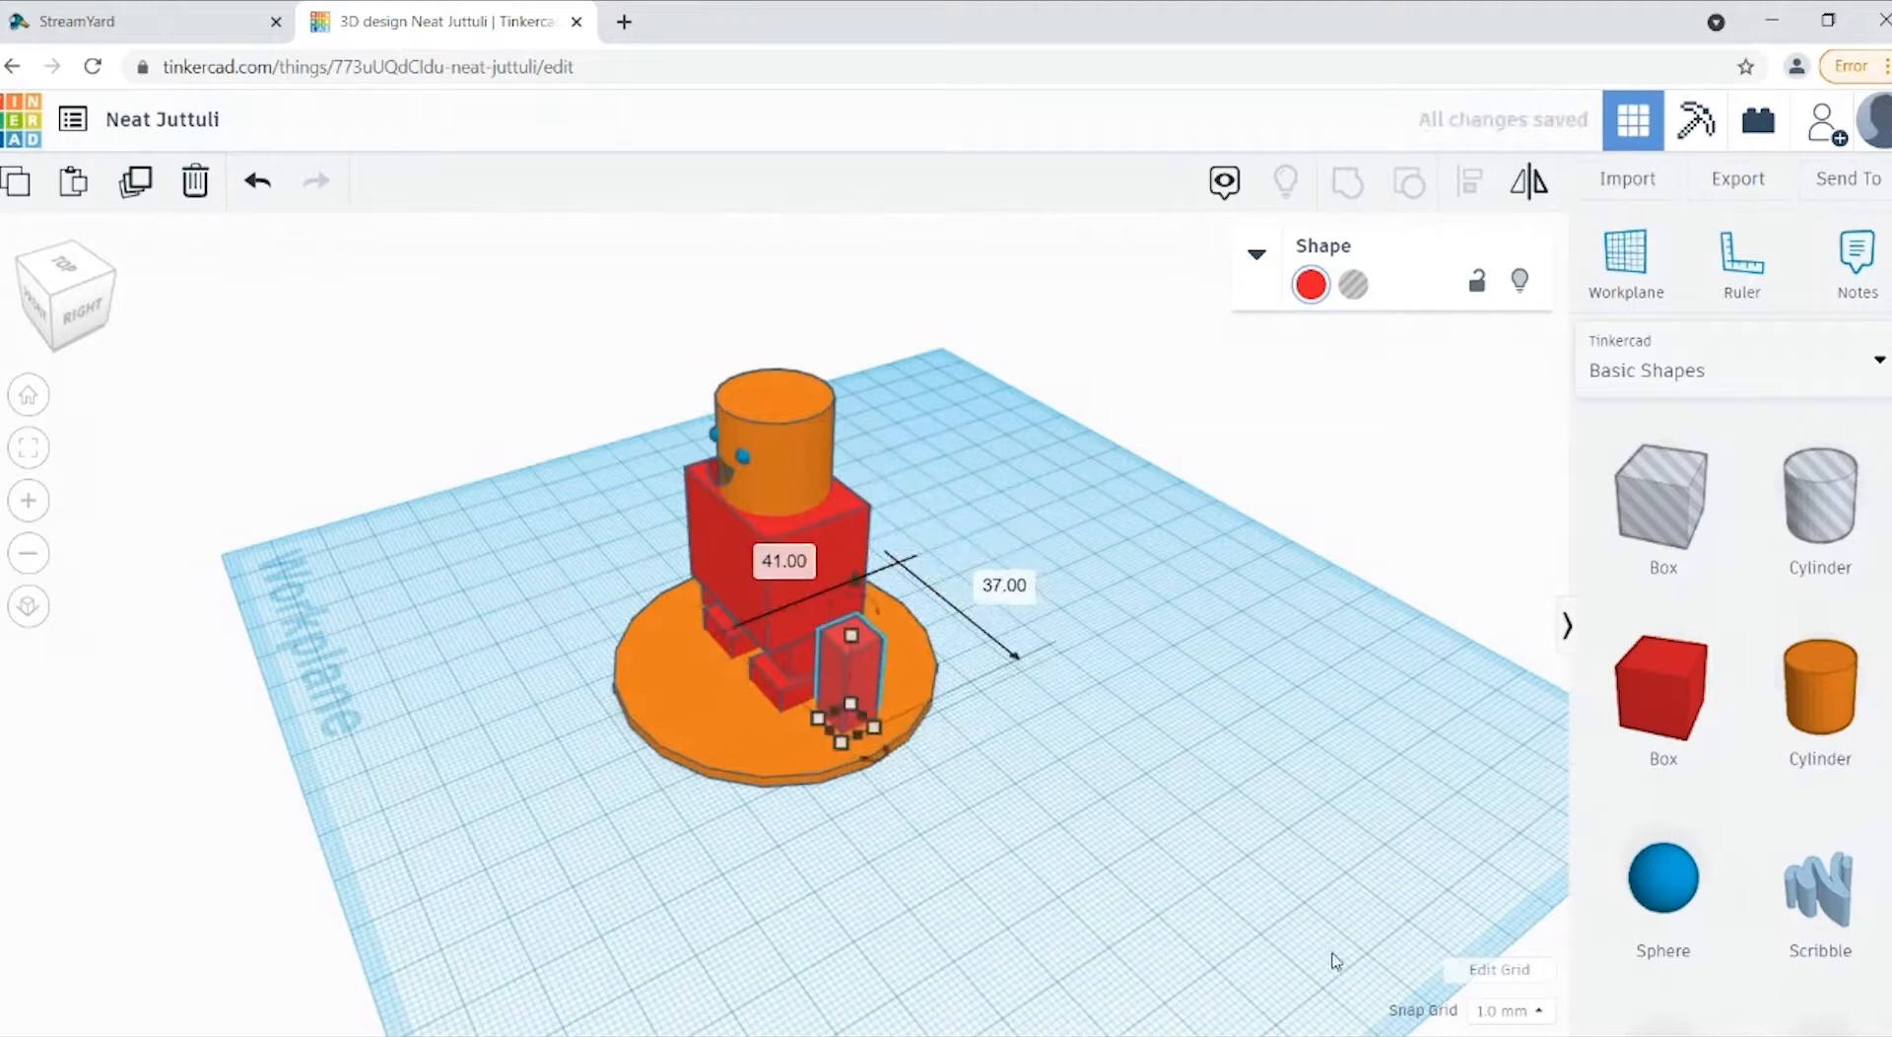
left_click(1036, 871)
Step: Align the duplicated arm with the disc so that it is centred between the disc's front and back
mouse_move(79, 337)
left_mouse_down()
mouse_move(129, 321)
mouse_move(75, 336)
left_mouse_up()
left_click(83, 332)
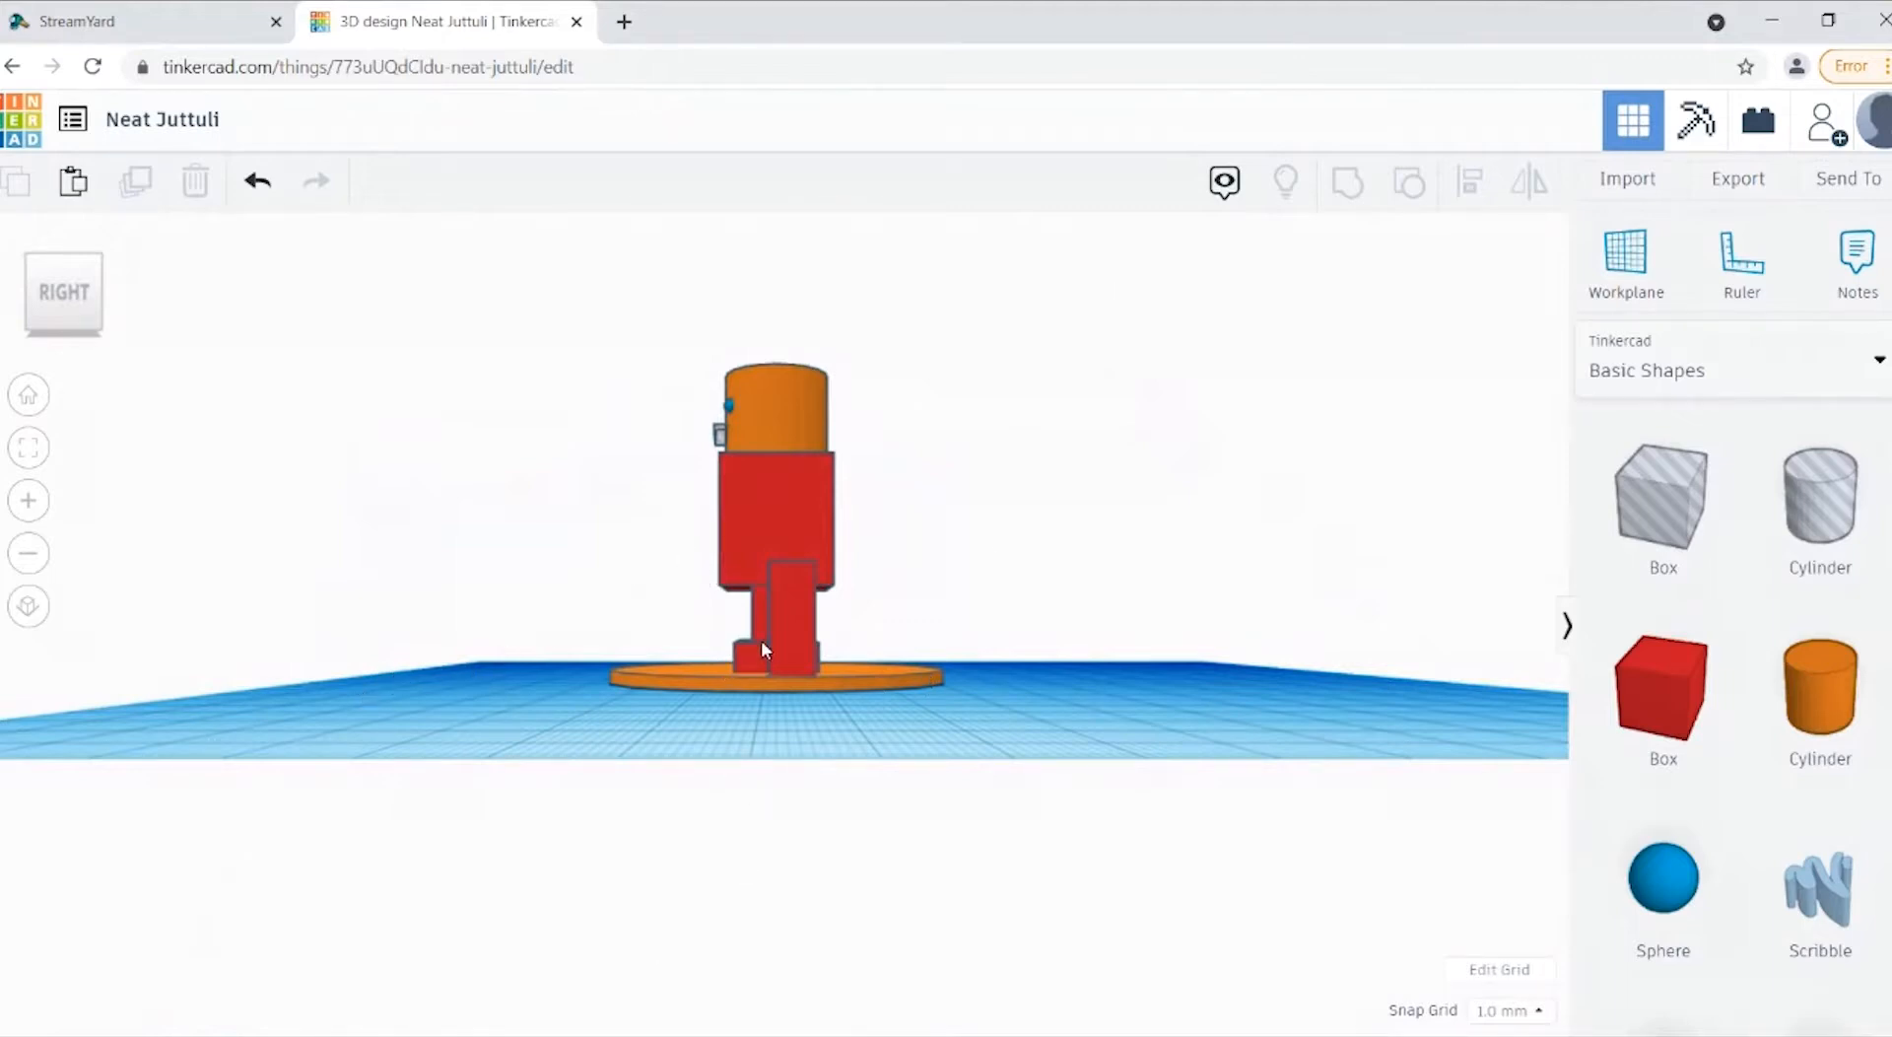
left_click(785, 629)
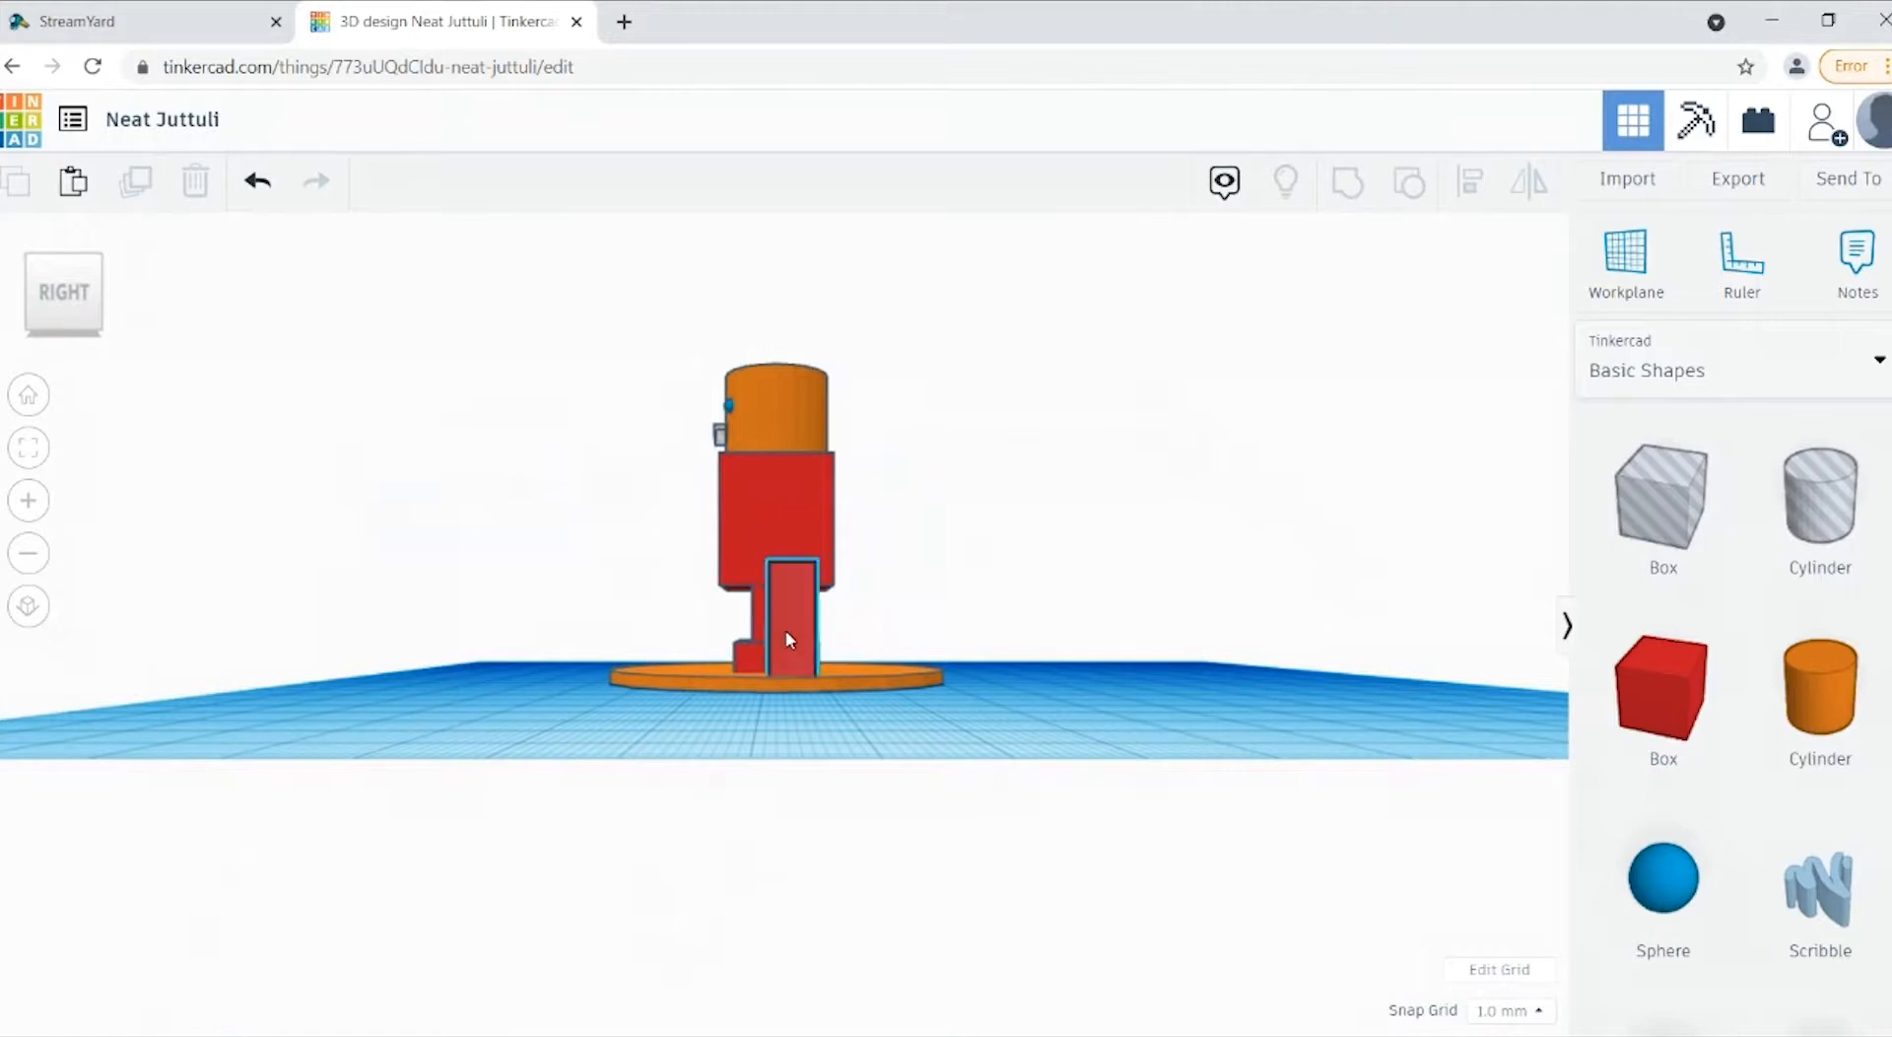
left_click(690, 690, "shift")
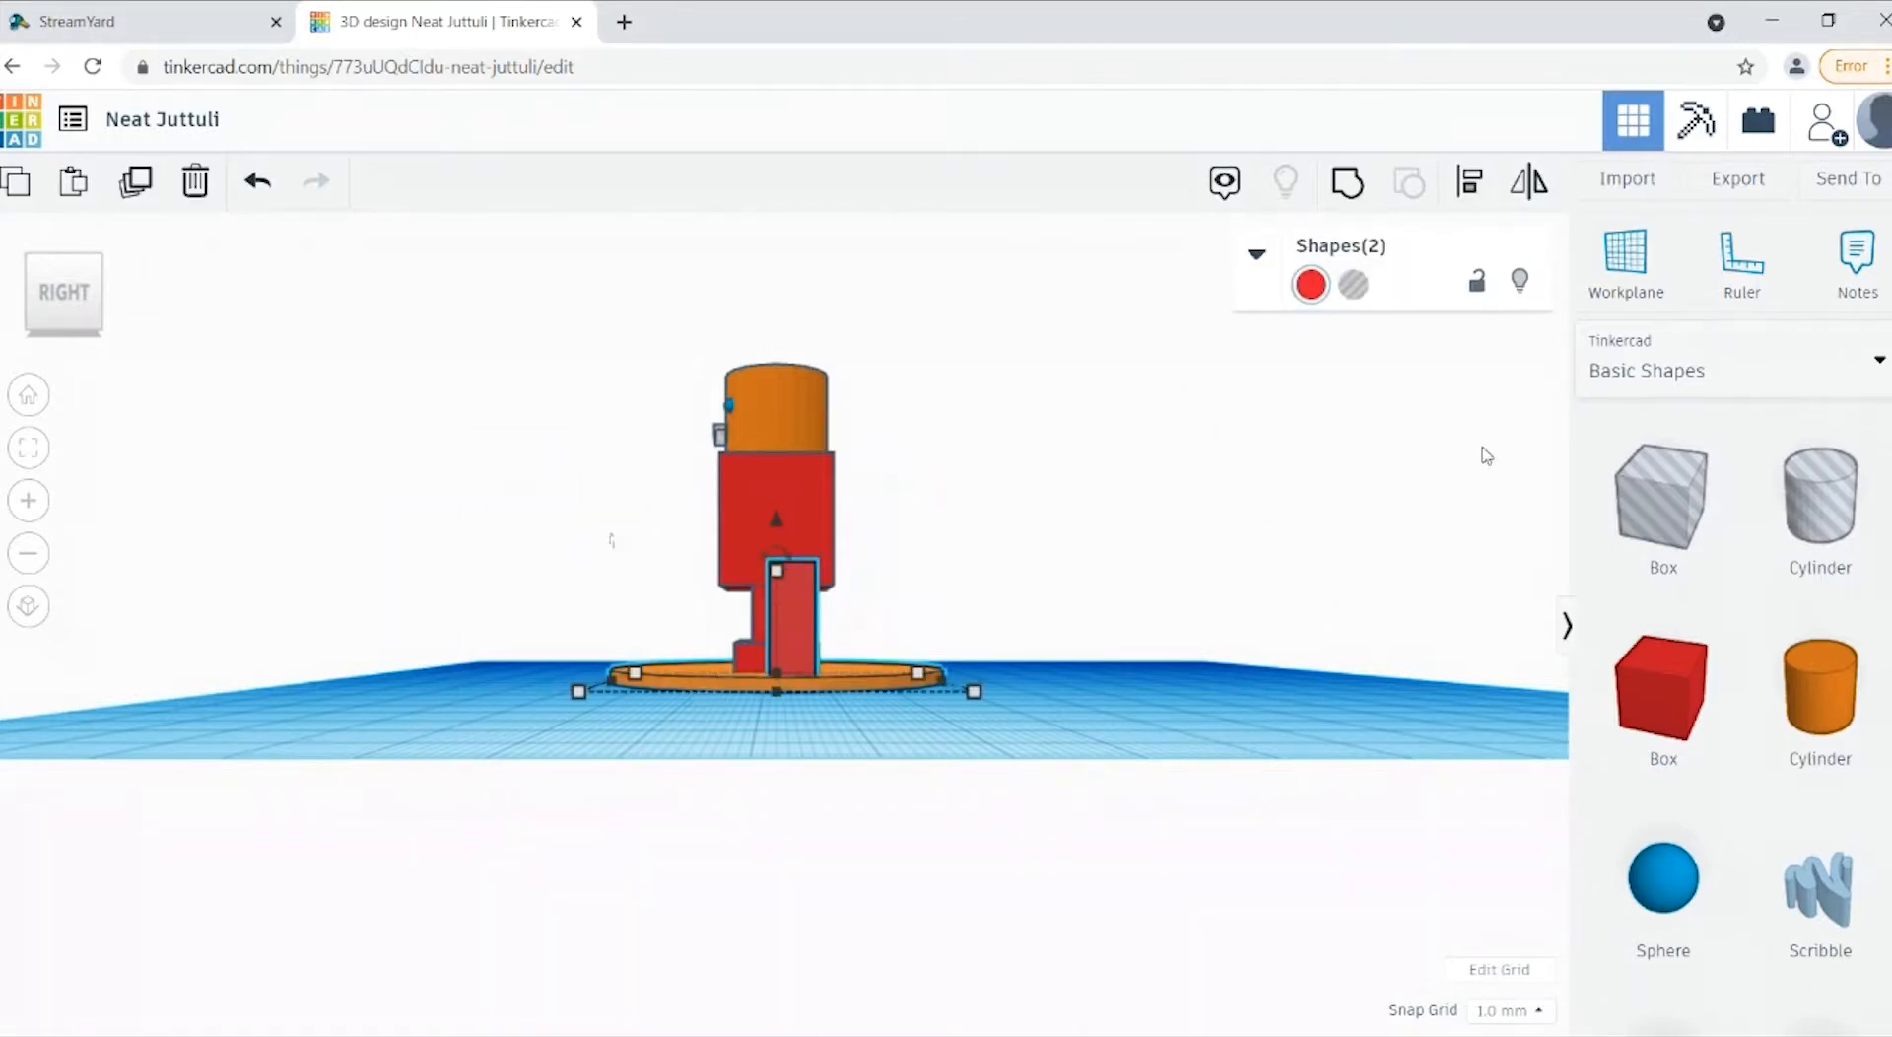
left_click(1470, 181)
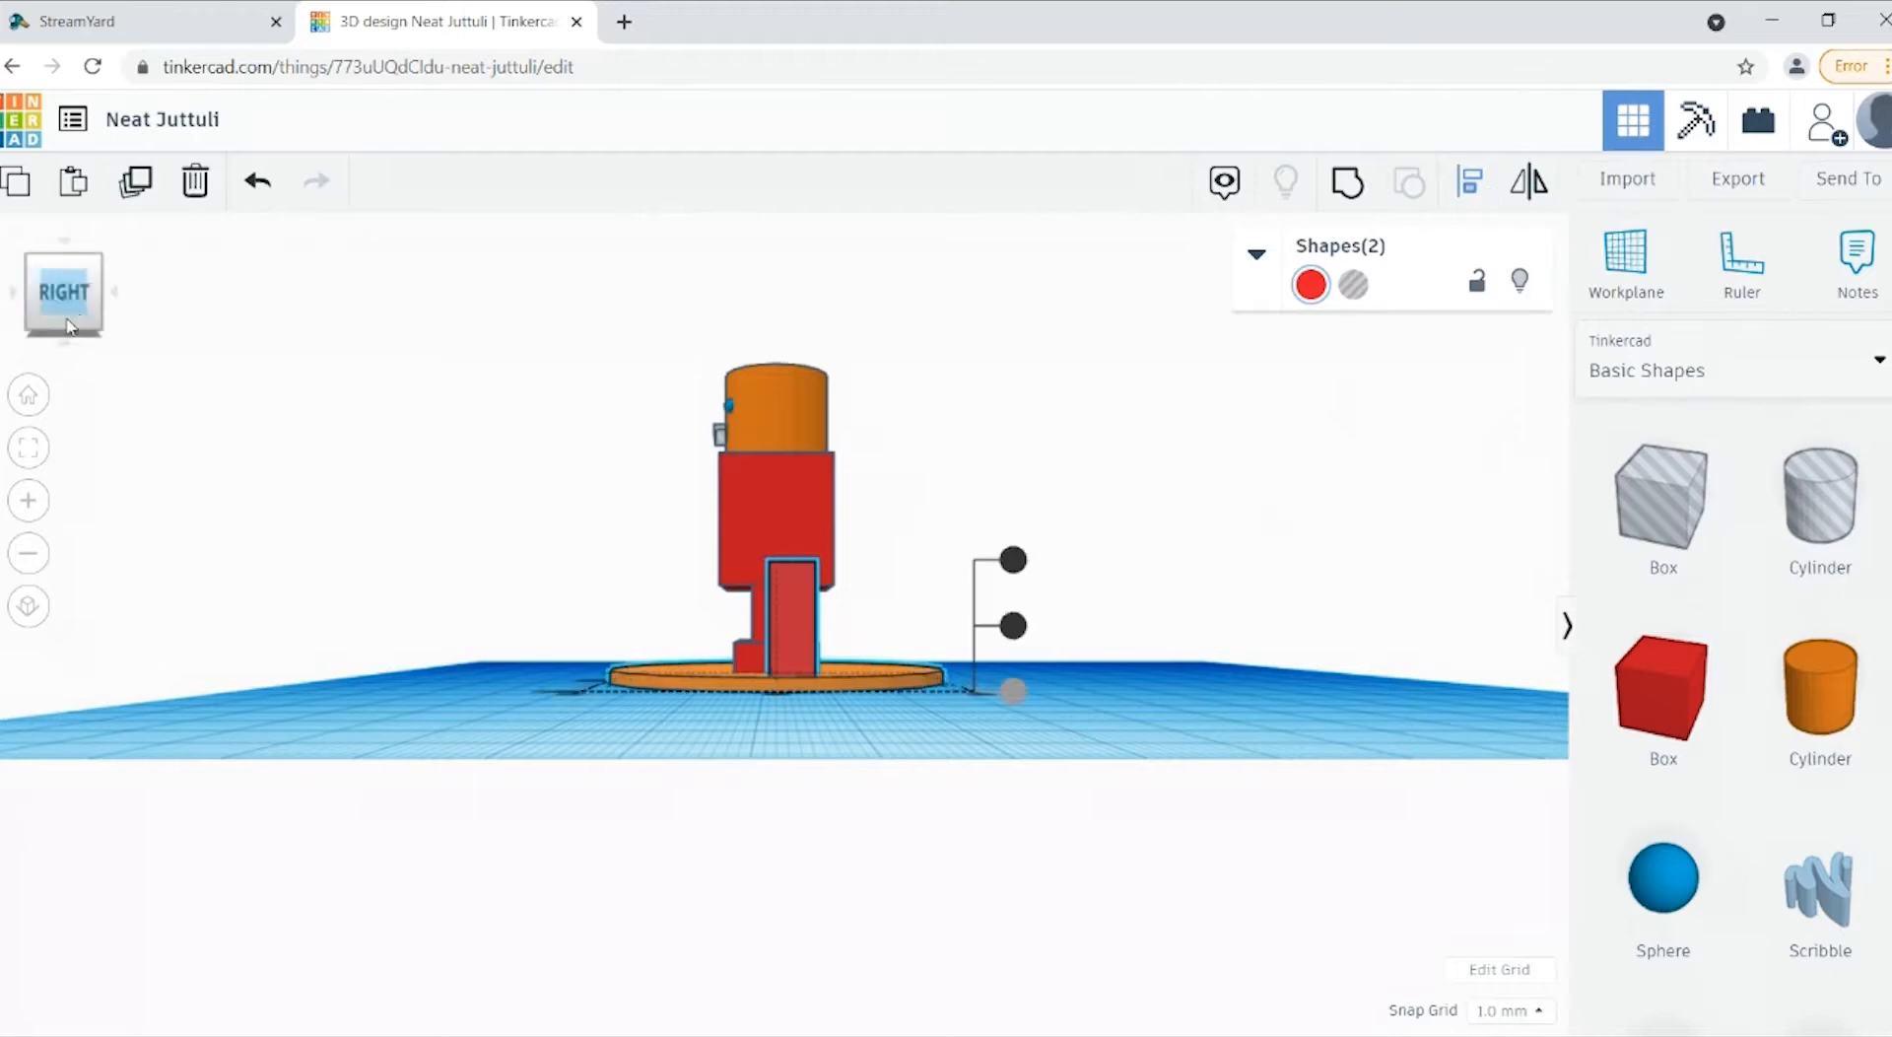
left_click_drag(71, 307, 68, 323)
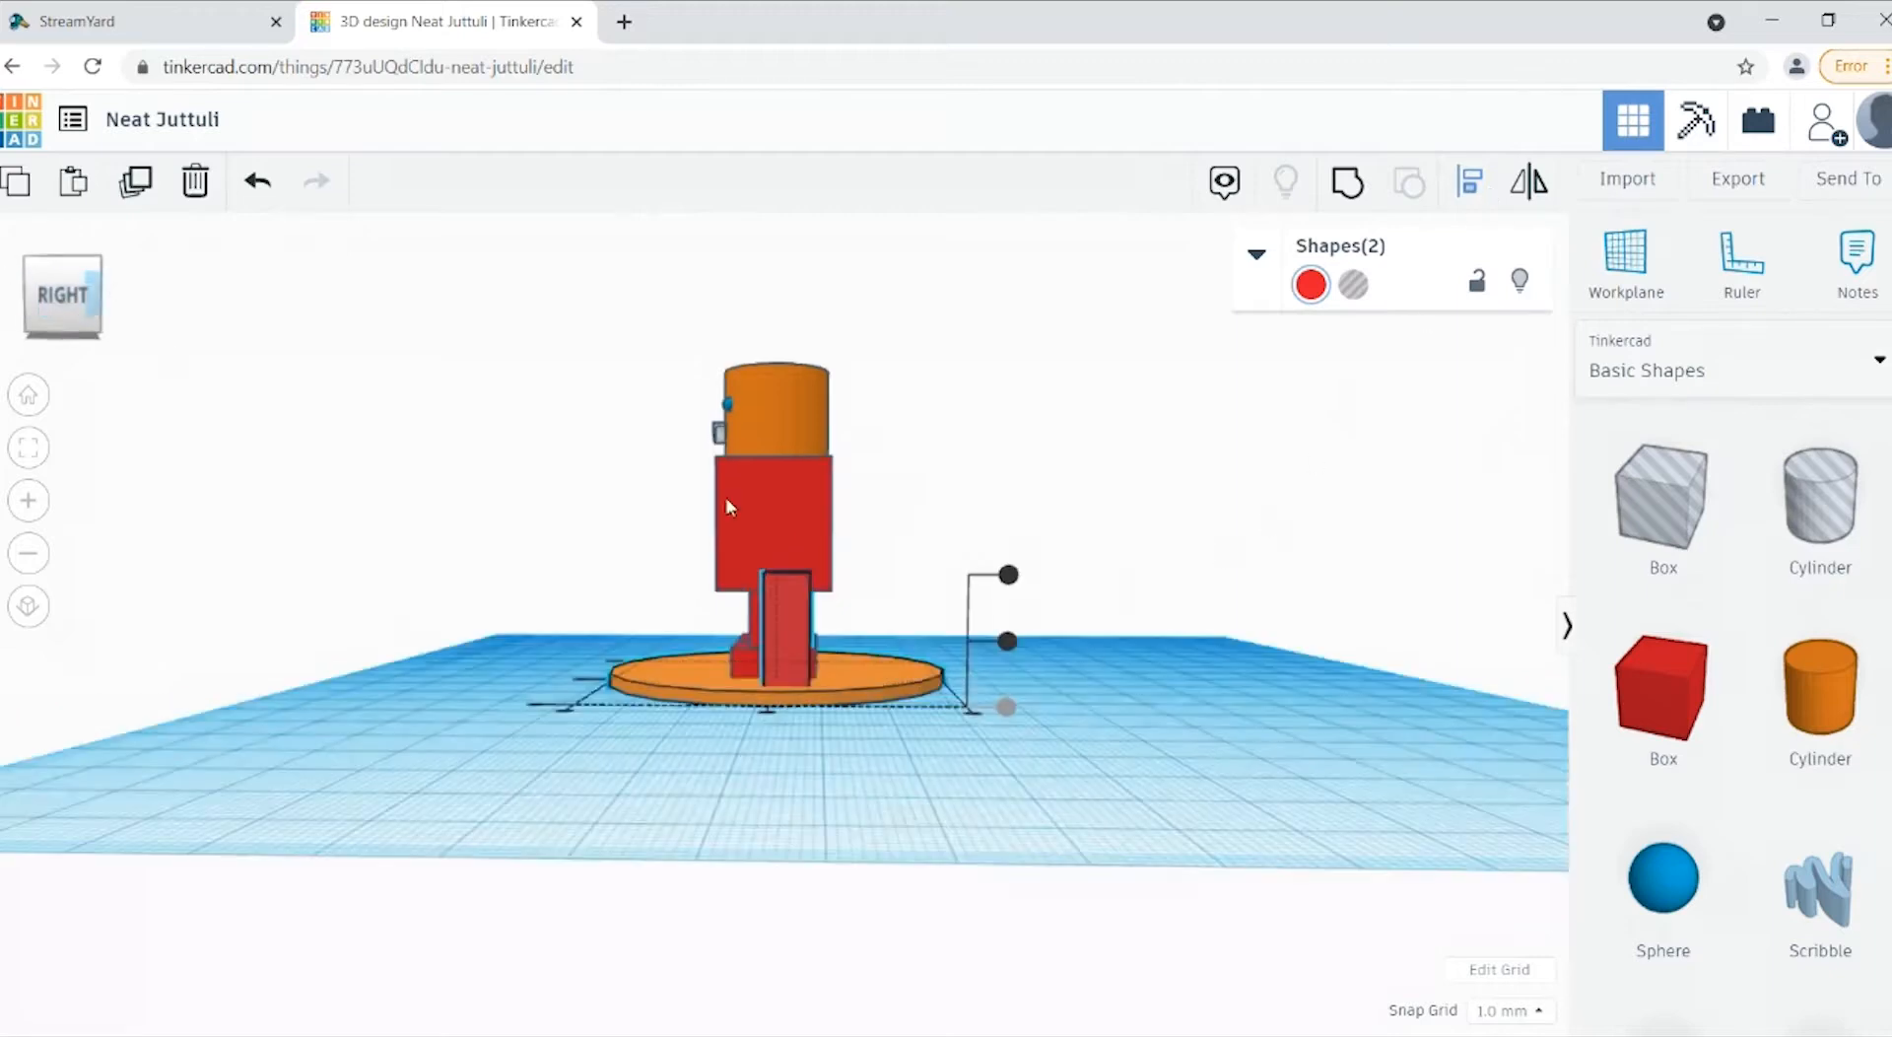
left_click(767, 708)
left_click_drag(85, 305, 136, 305)
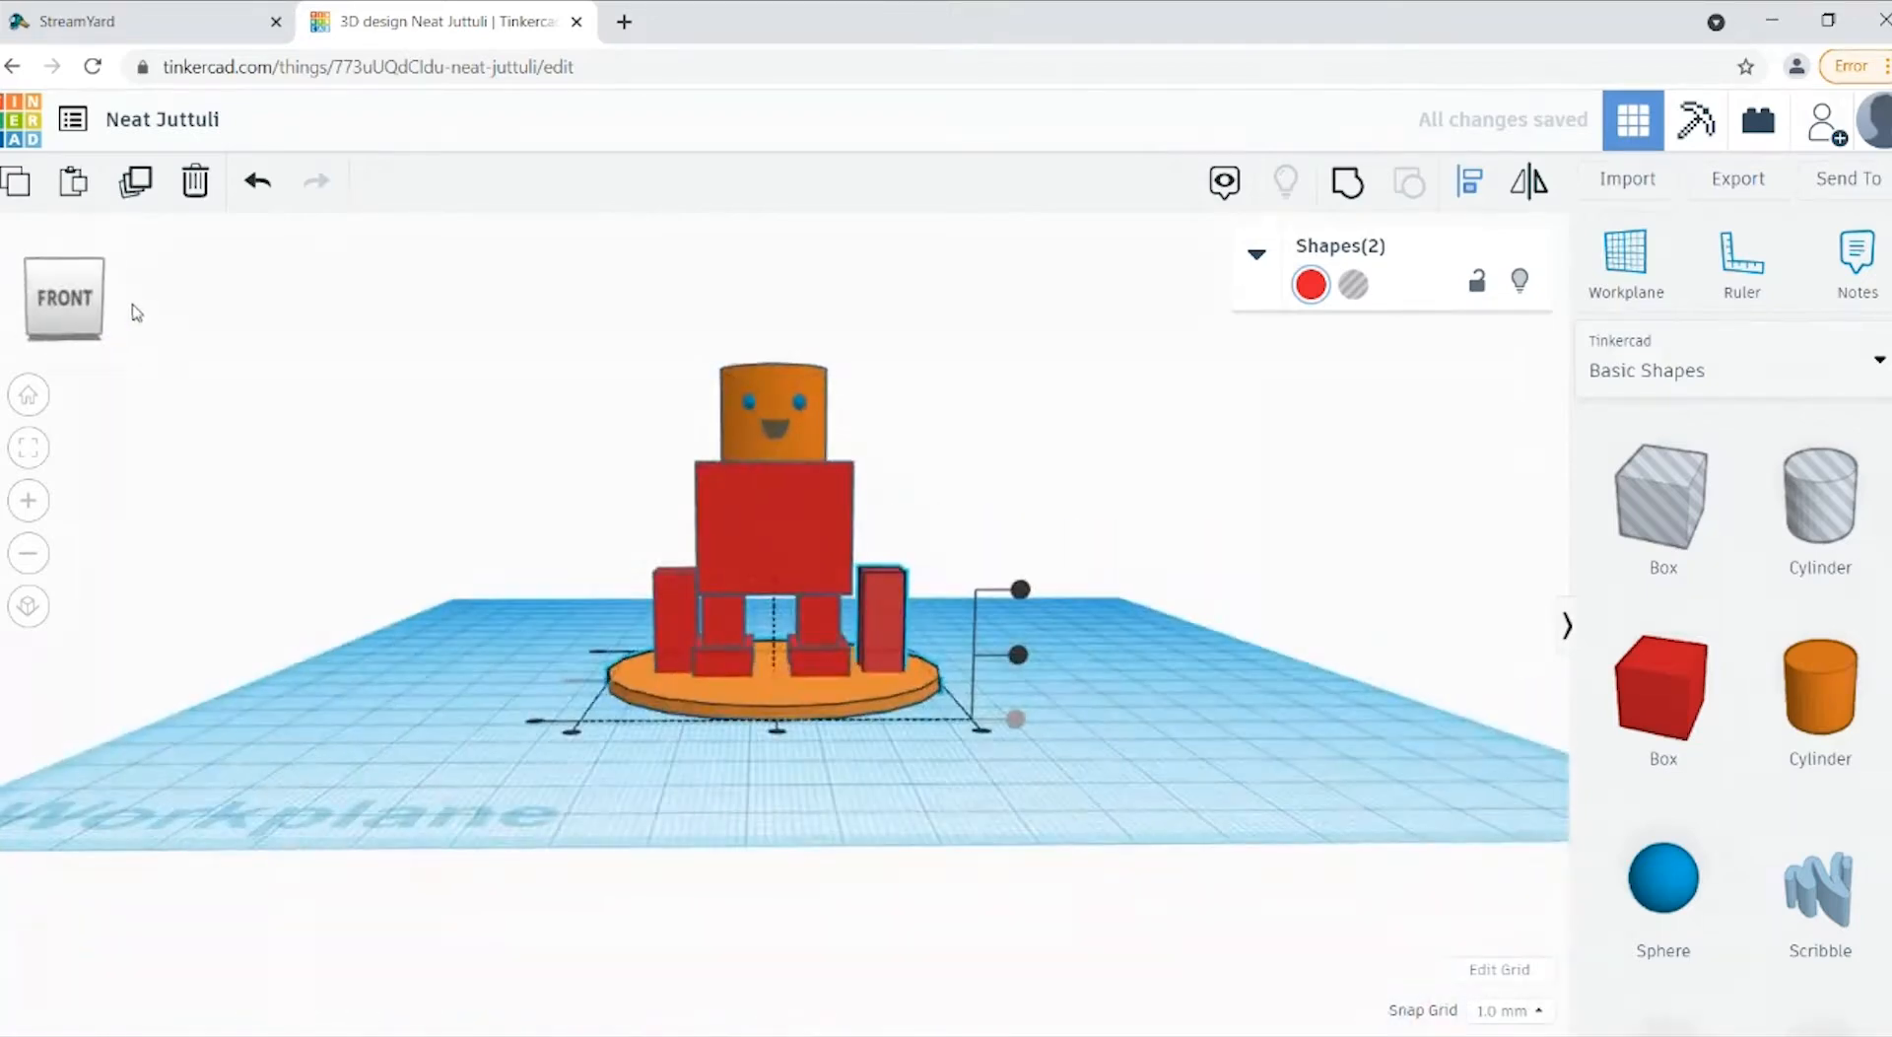
left_click(241, 712)
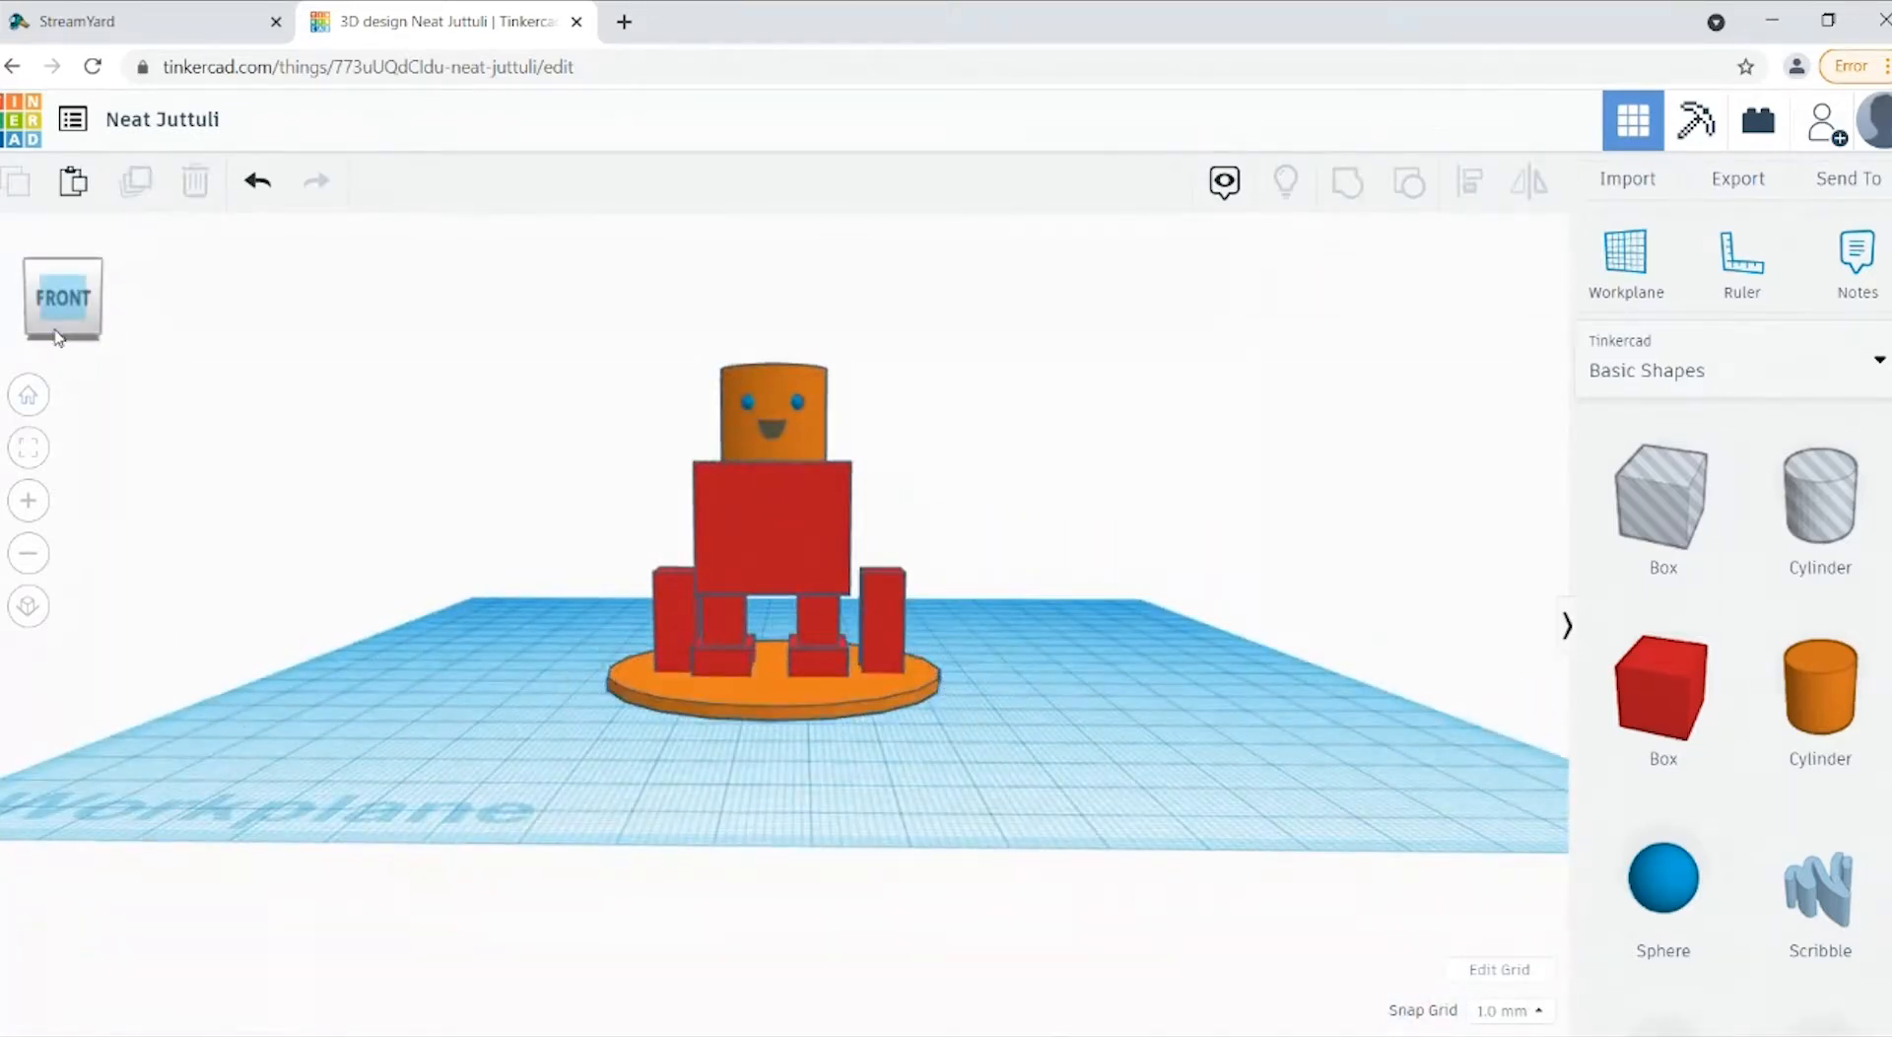
Step: Raise the arm on the figure's right side to about 30 mm, up beside the head
left_click(29, 395)
left_click(875, 621)
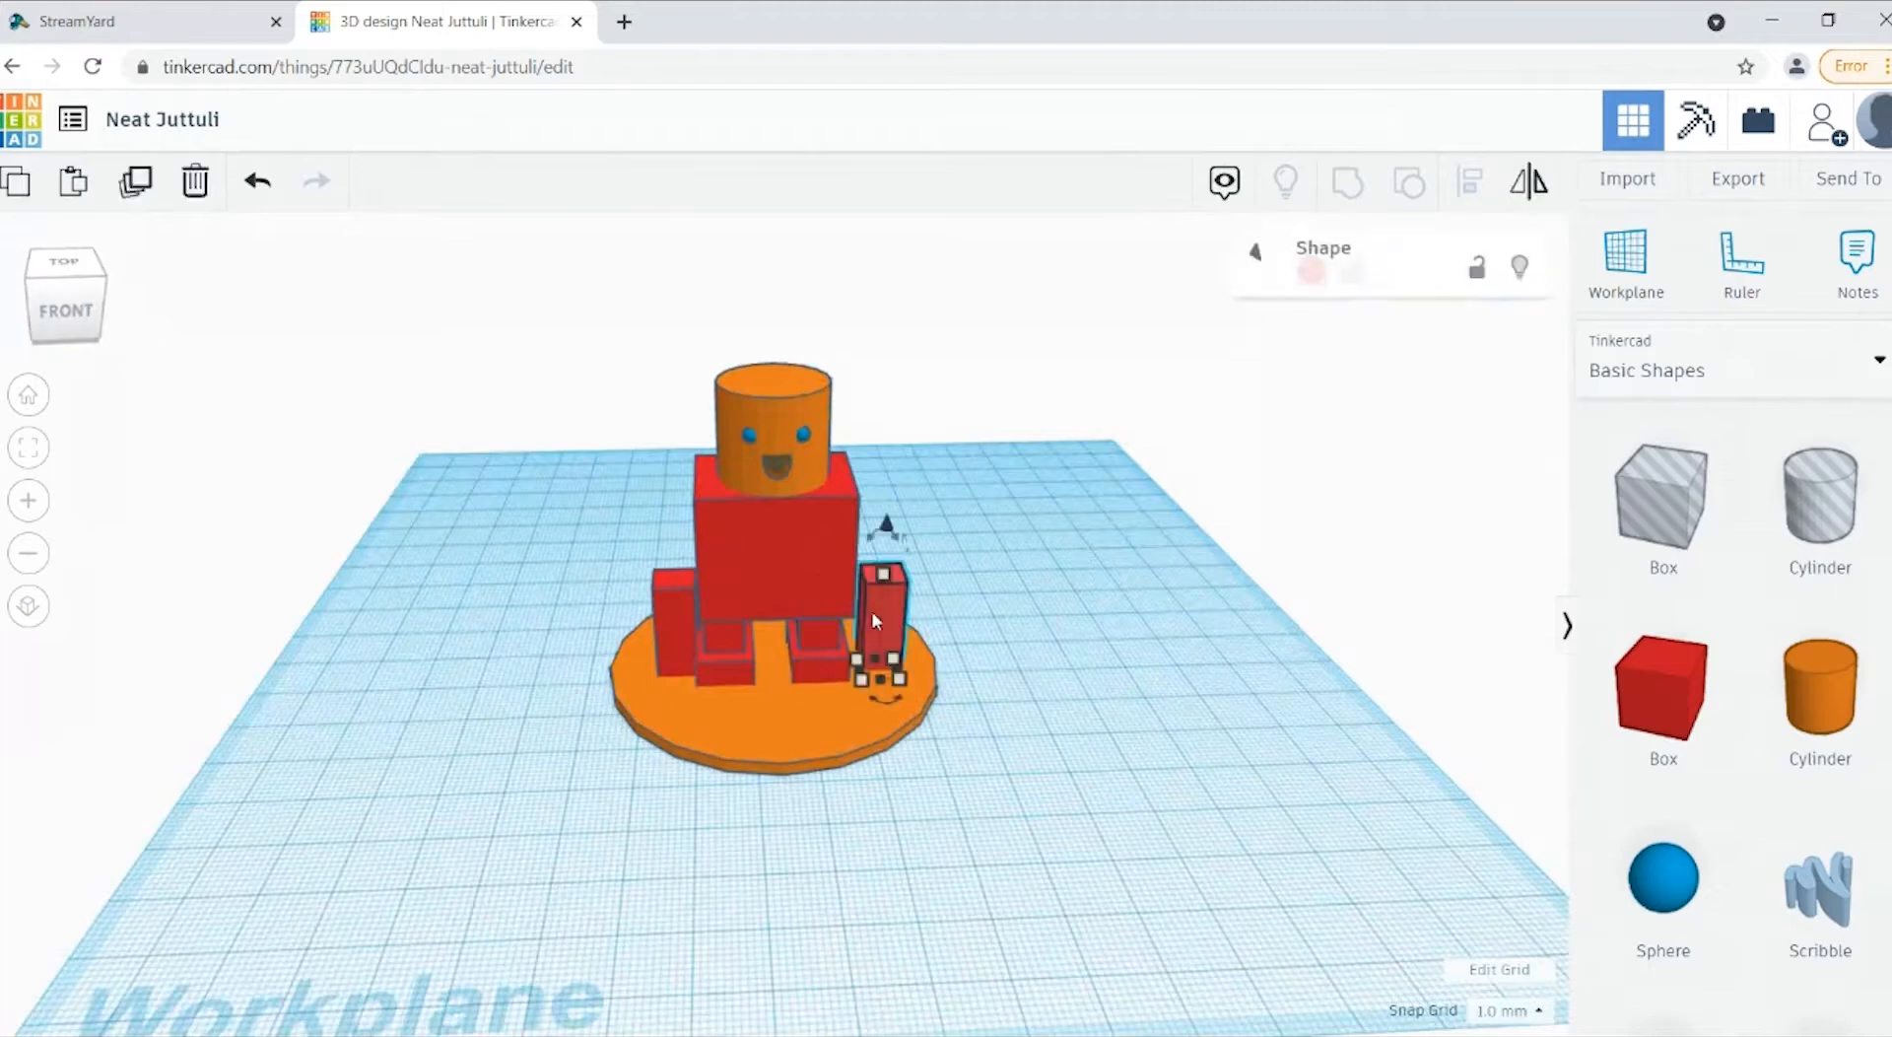
left_click(667, 652)
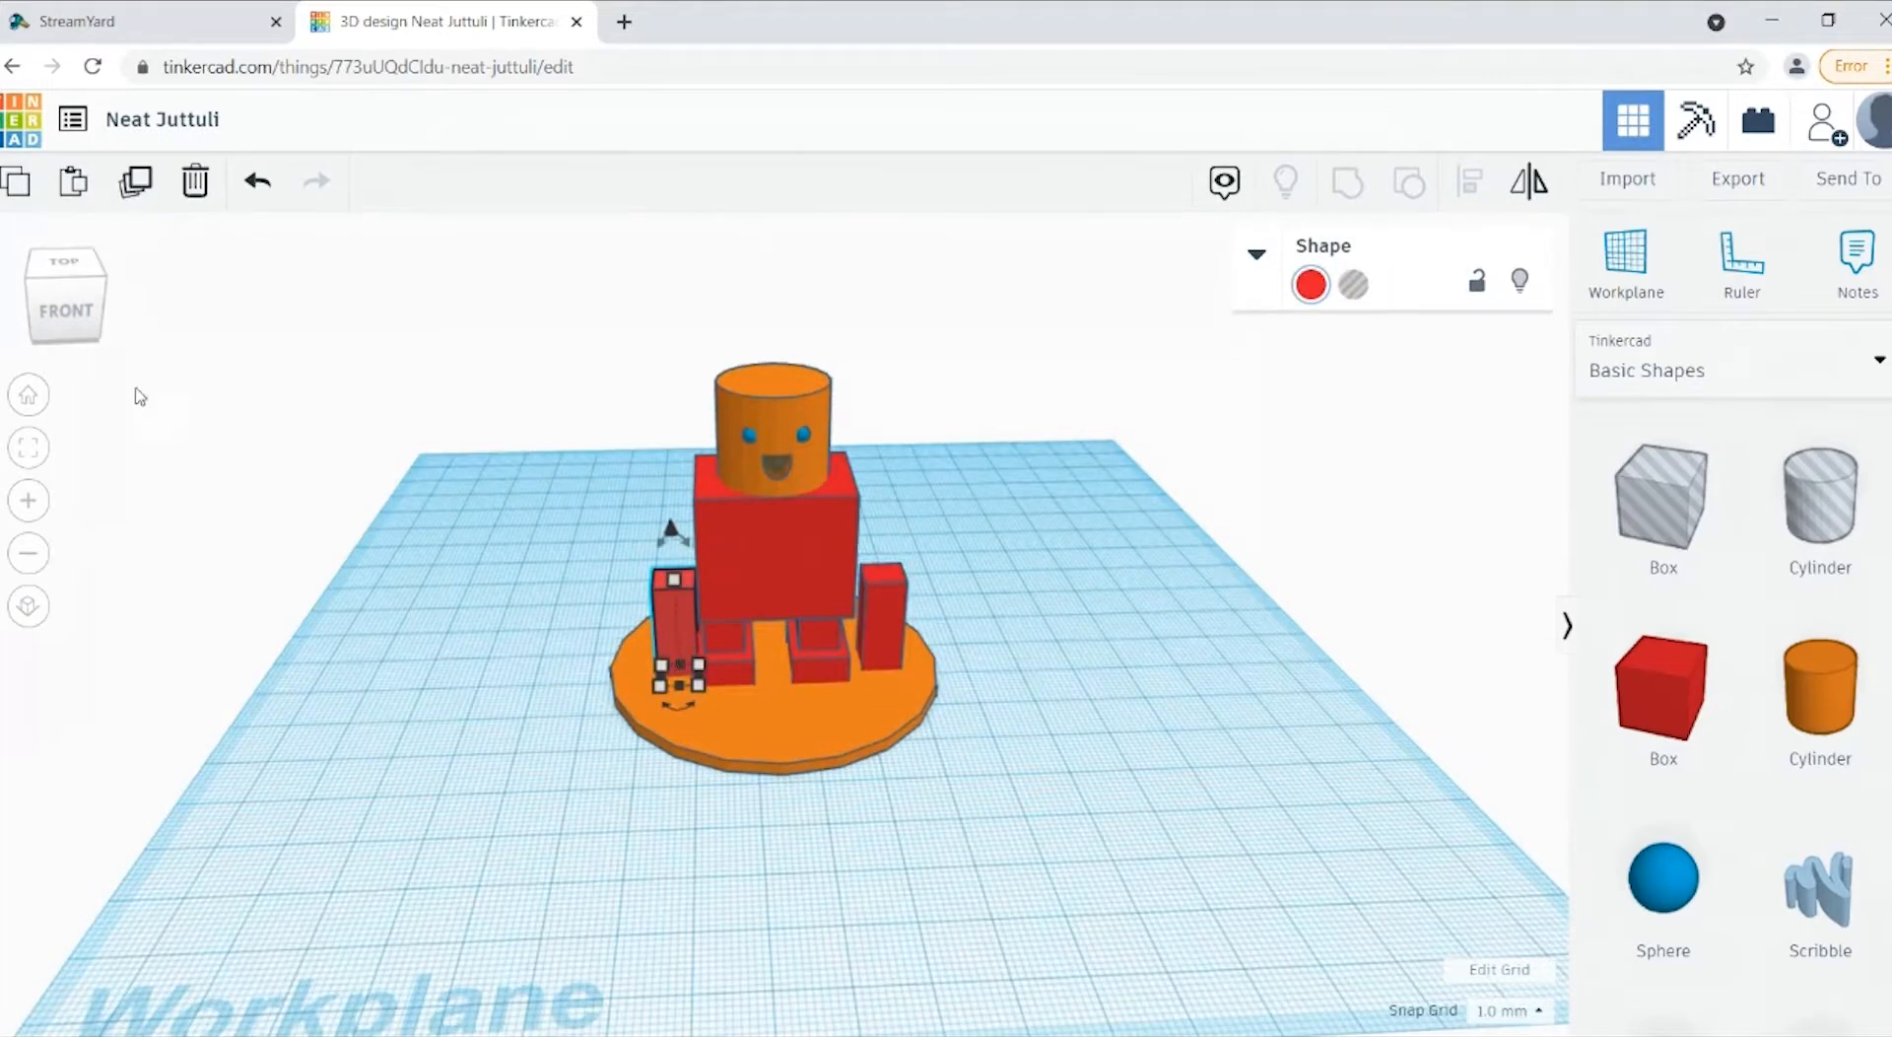
left_click_drag(65, 335, 98, 323)
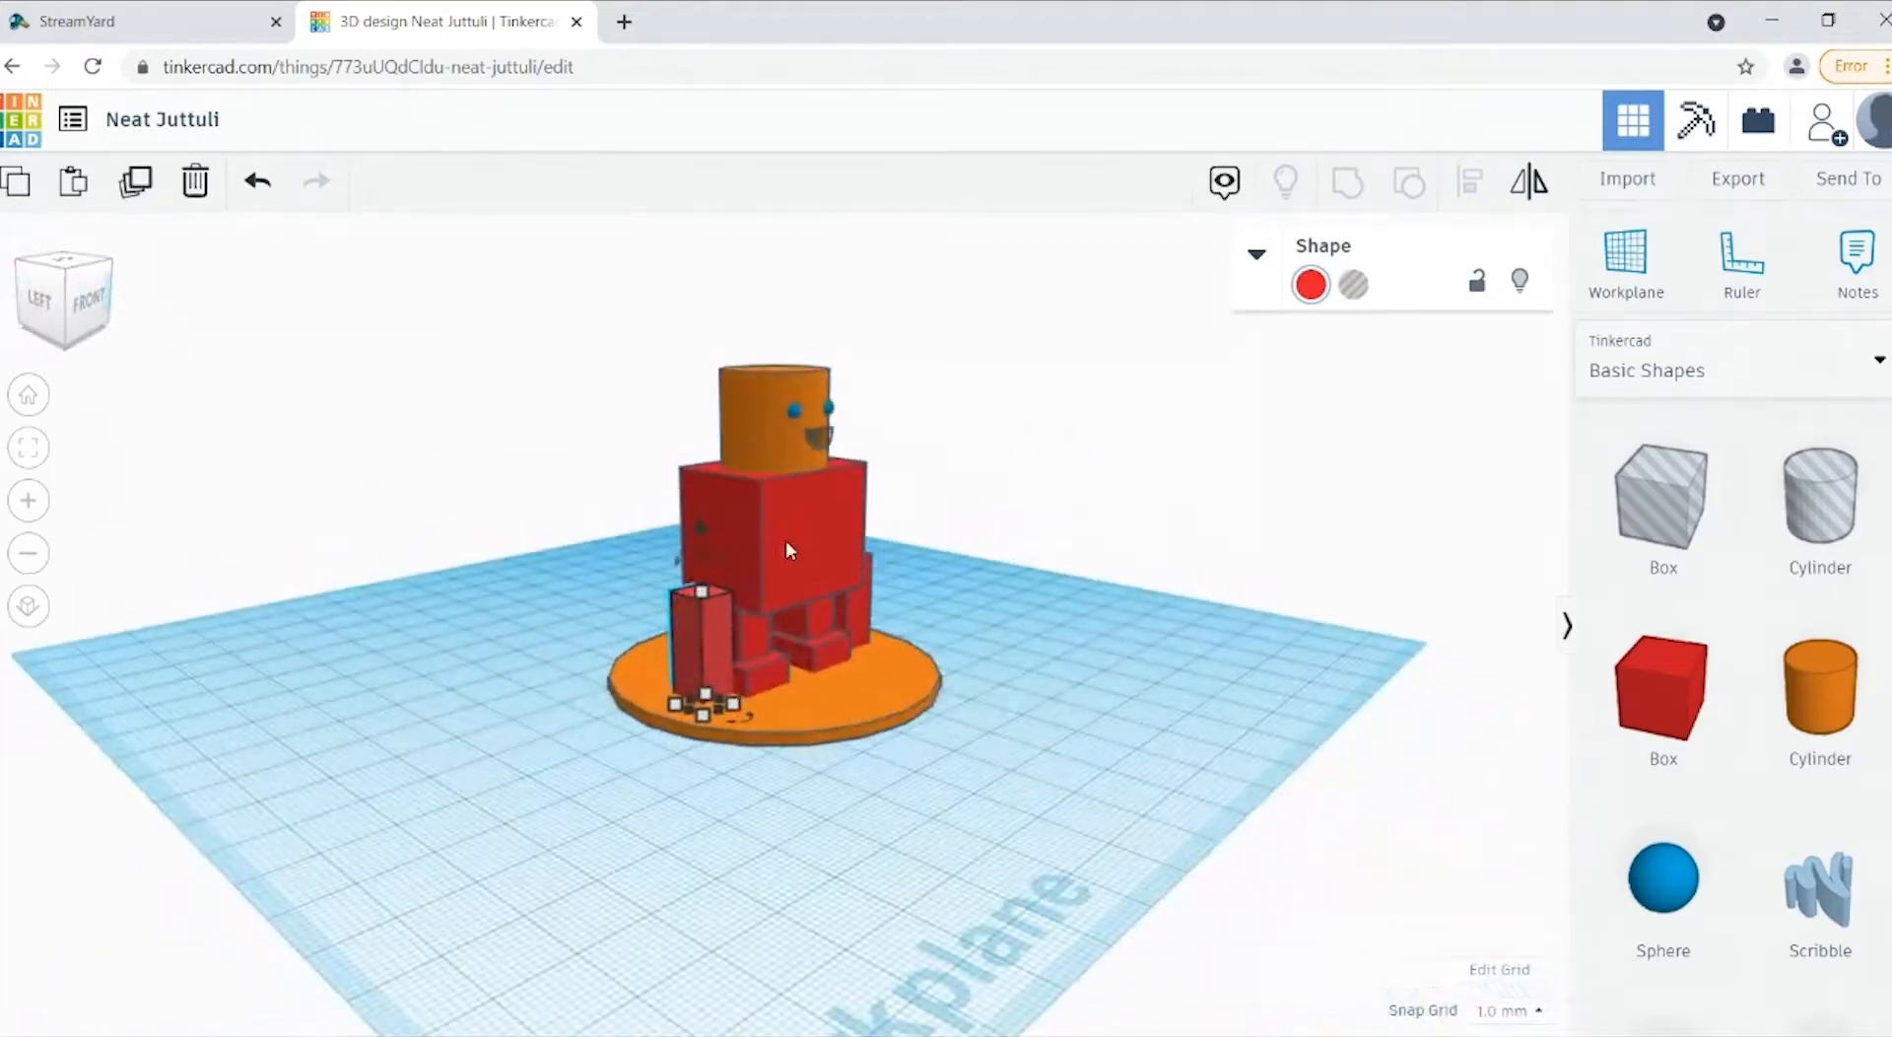
left_click_drag(700, 535, 696, 355)
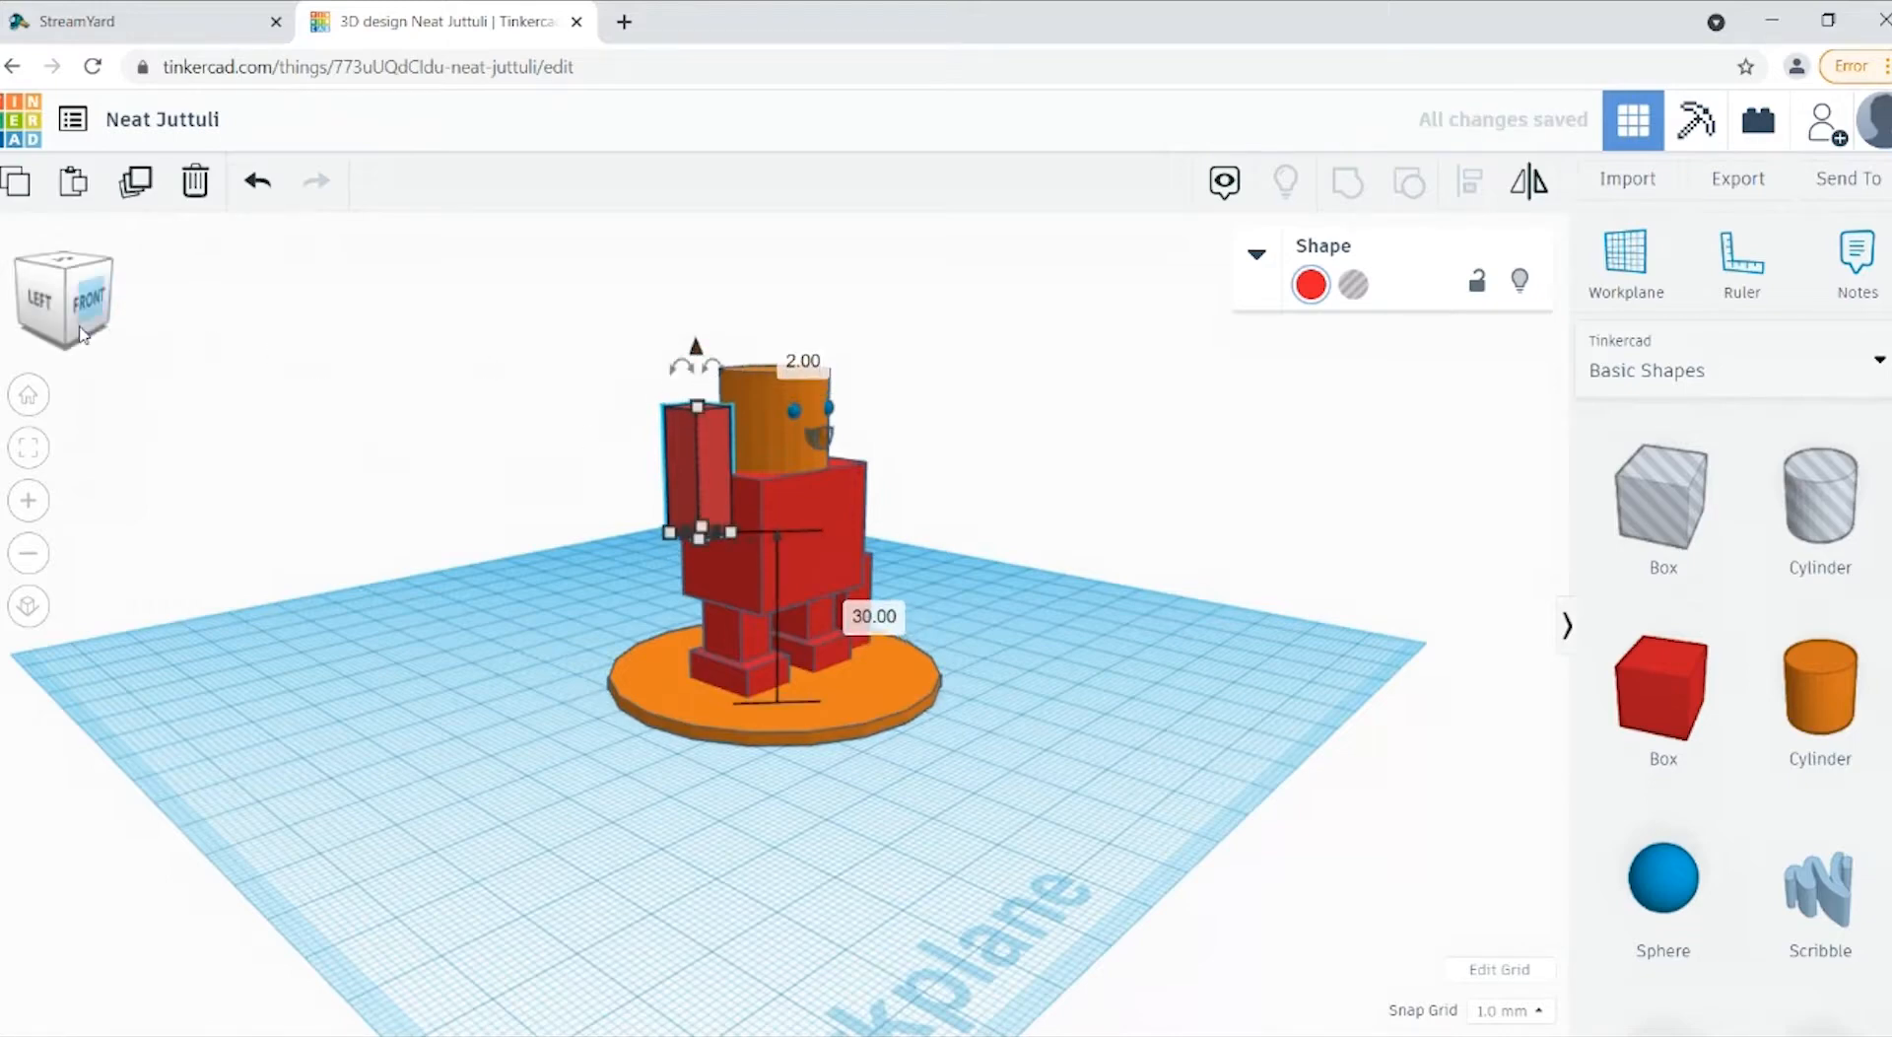
Step: Shift the raised arm slightly inward so that it meets the side of the body
left_click(79, 325)
left_click(611, 537)
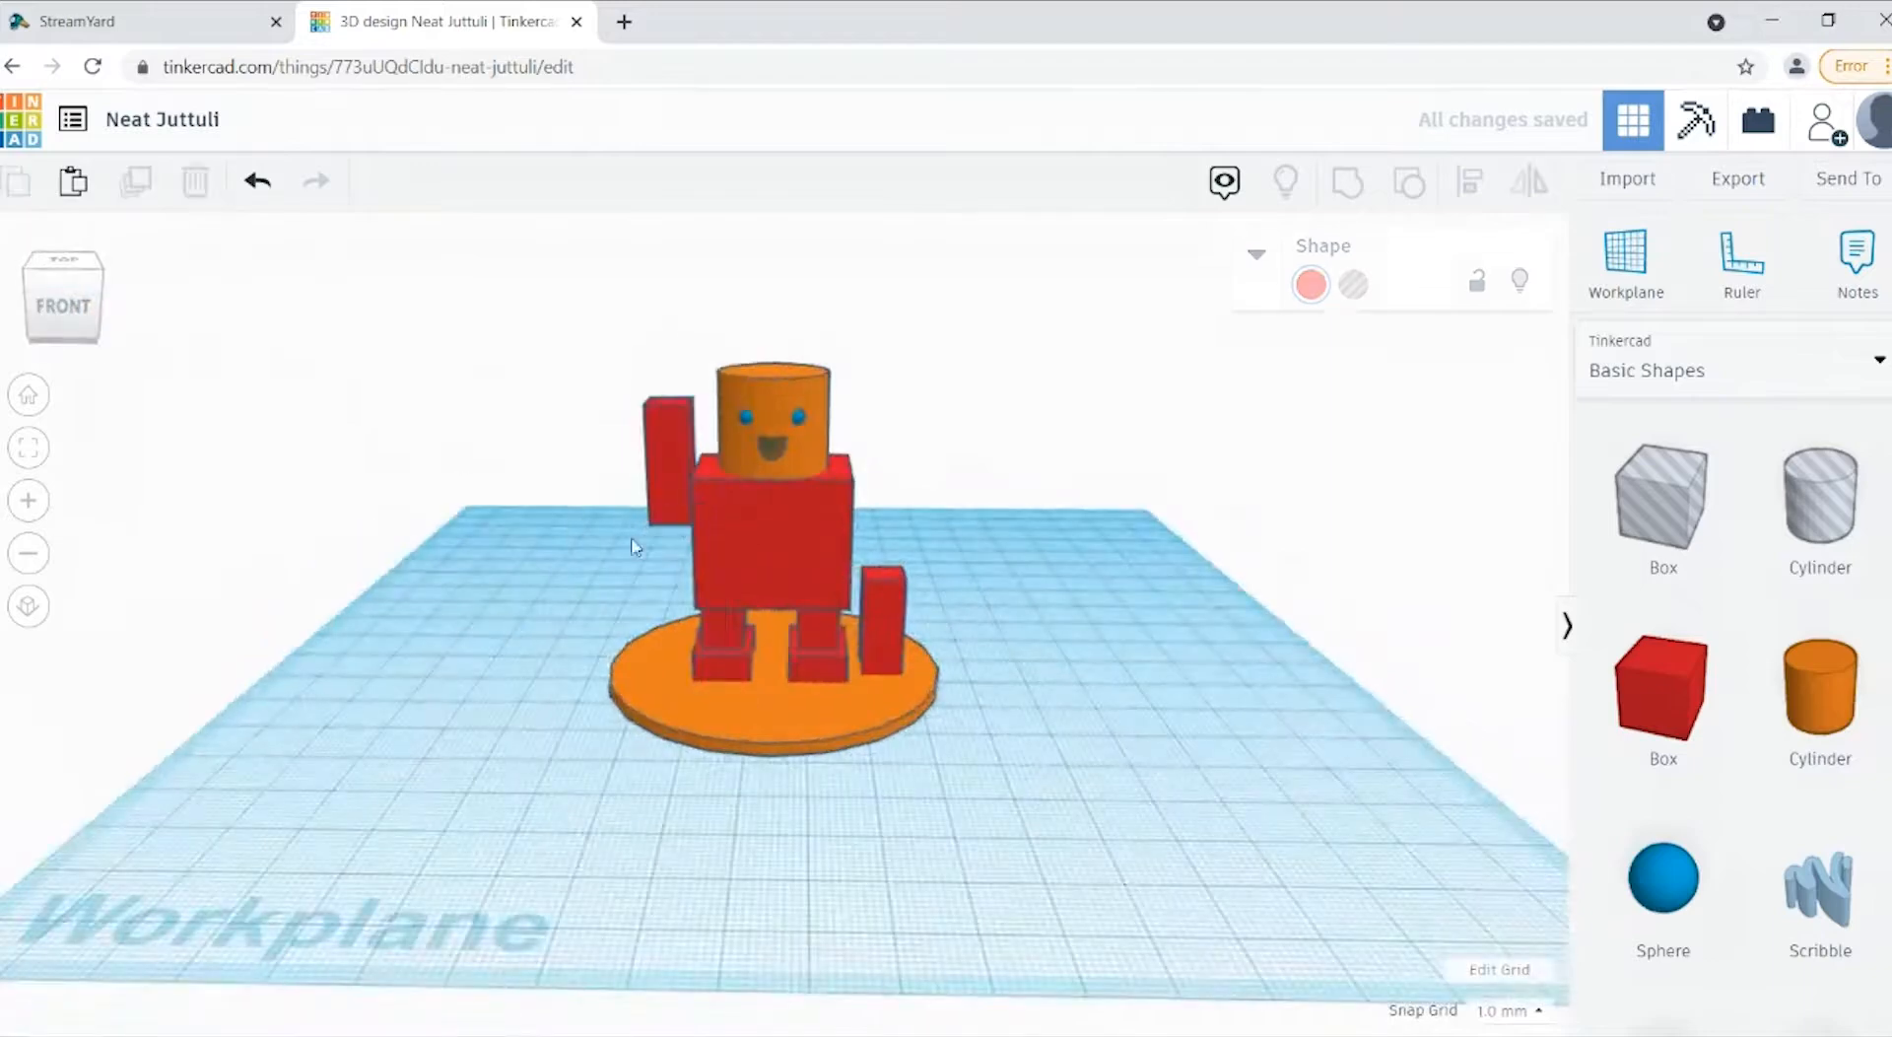
left_click(684, 499)
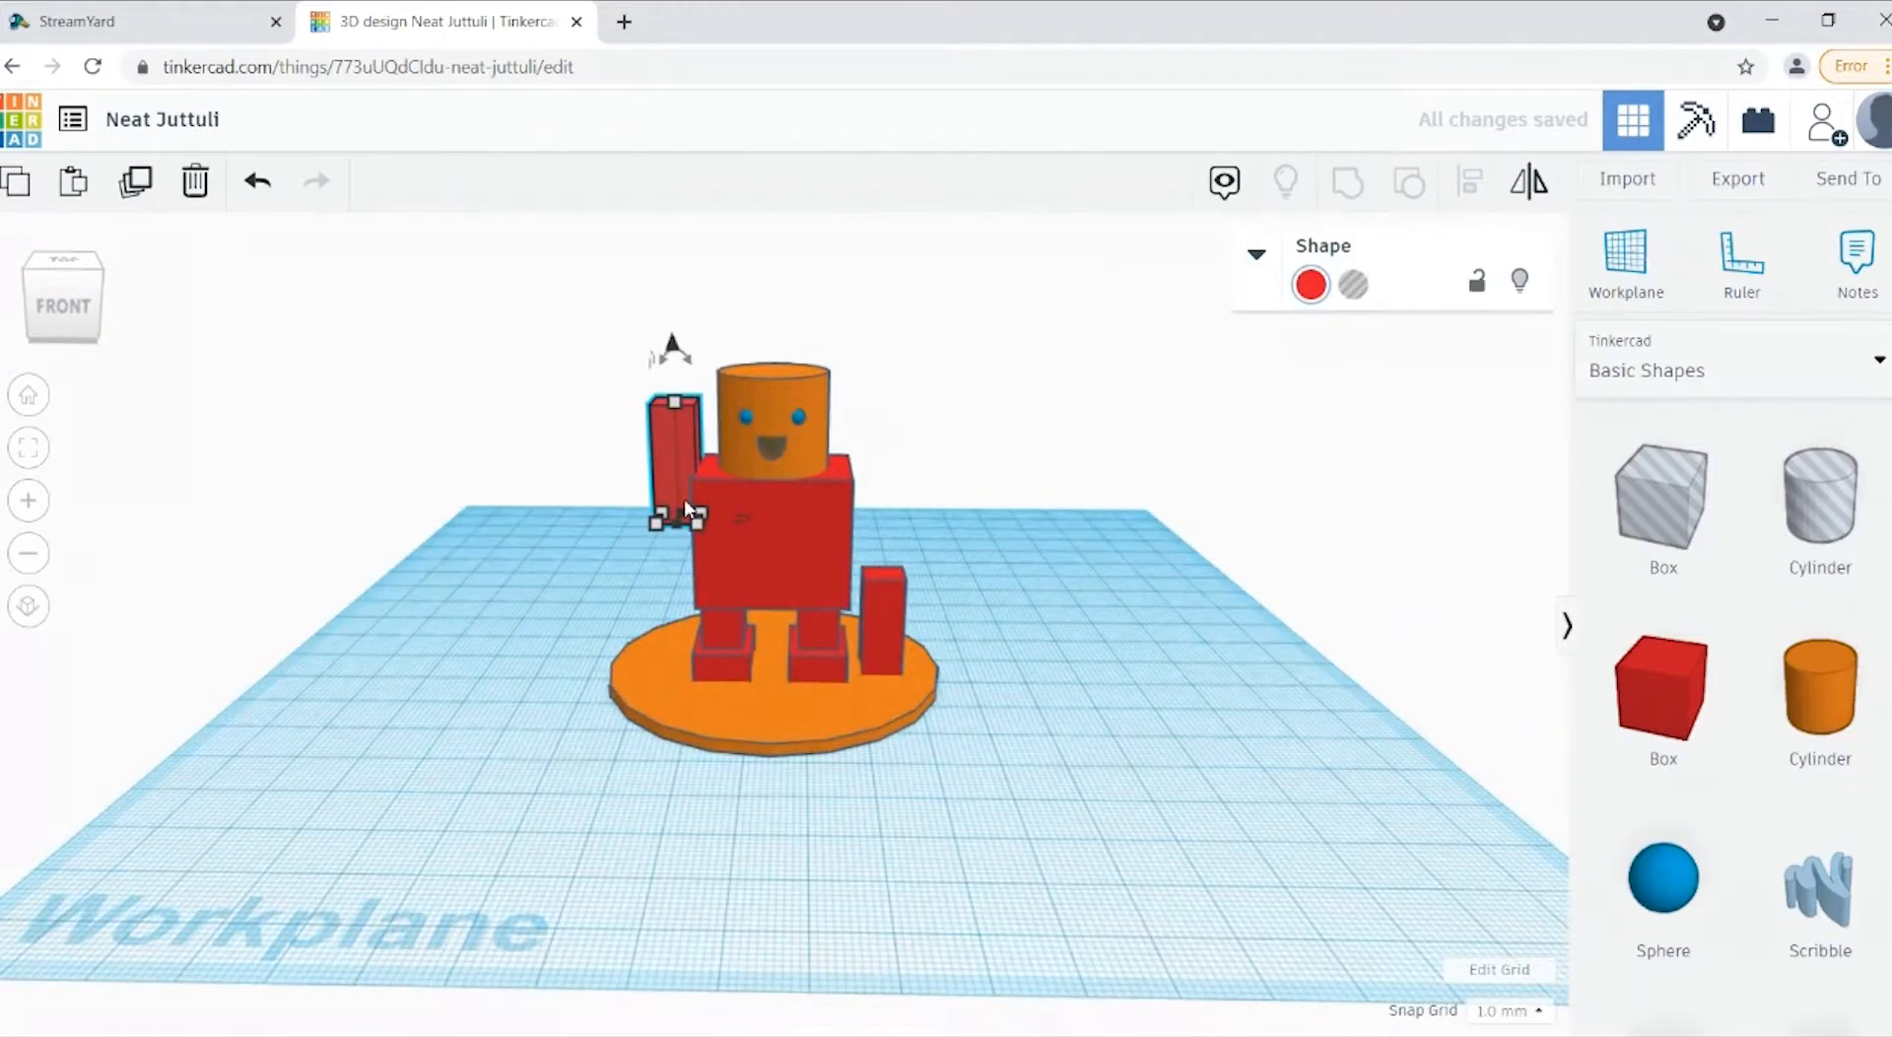
left_click(1052, 617)
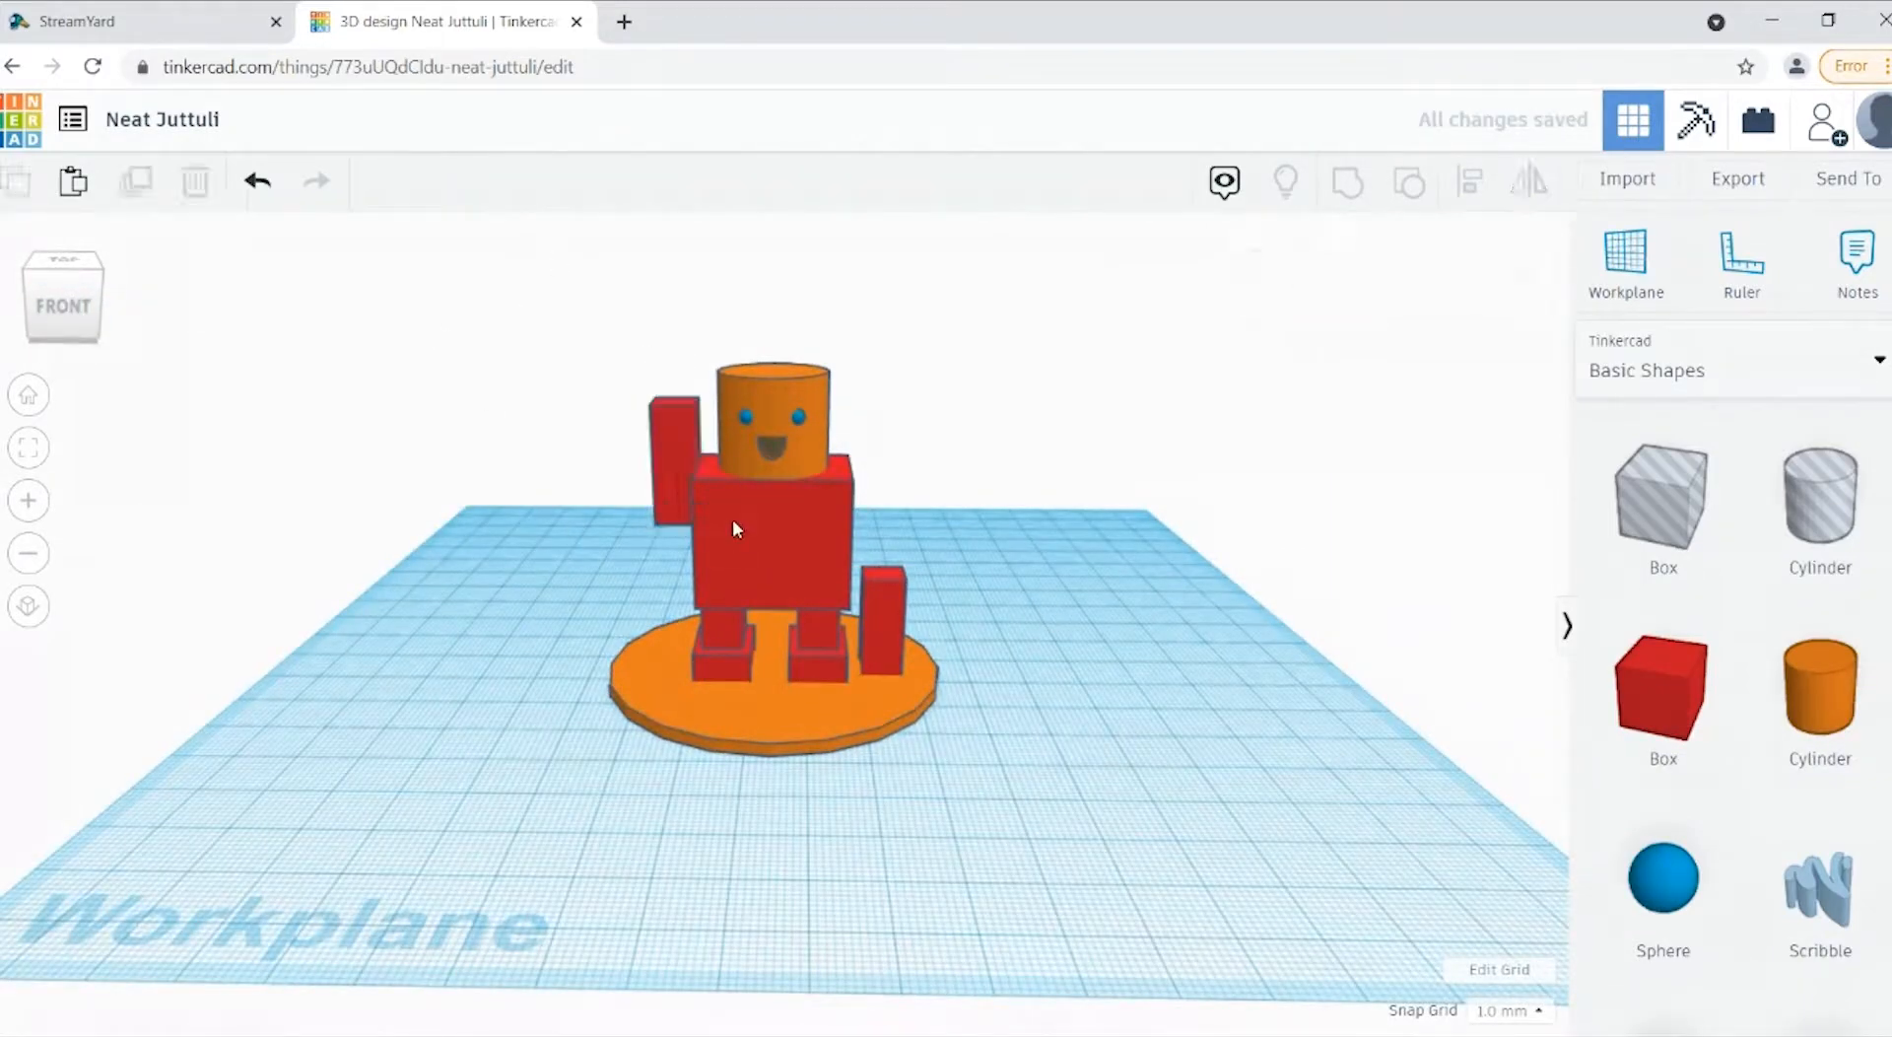
Step: Raise the arm on the figure's right side slightly higher beside the head
left_click(681, 489)
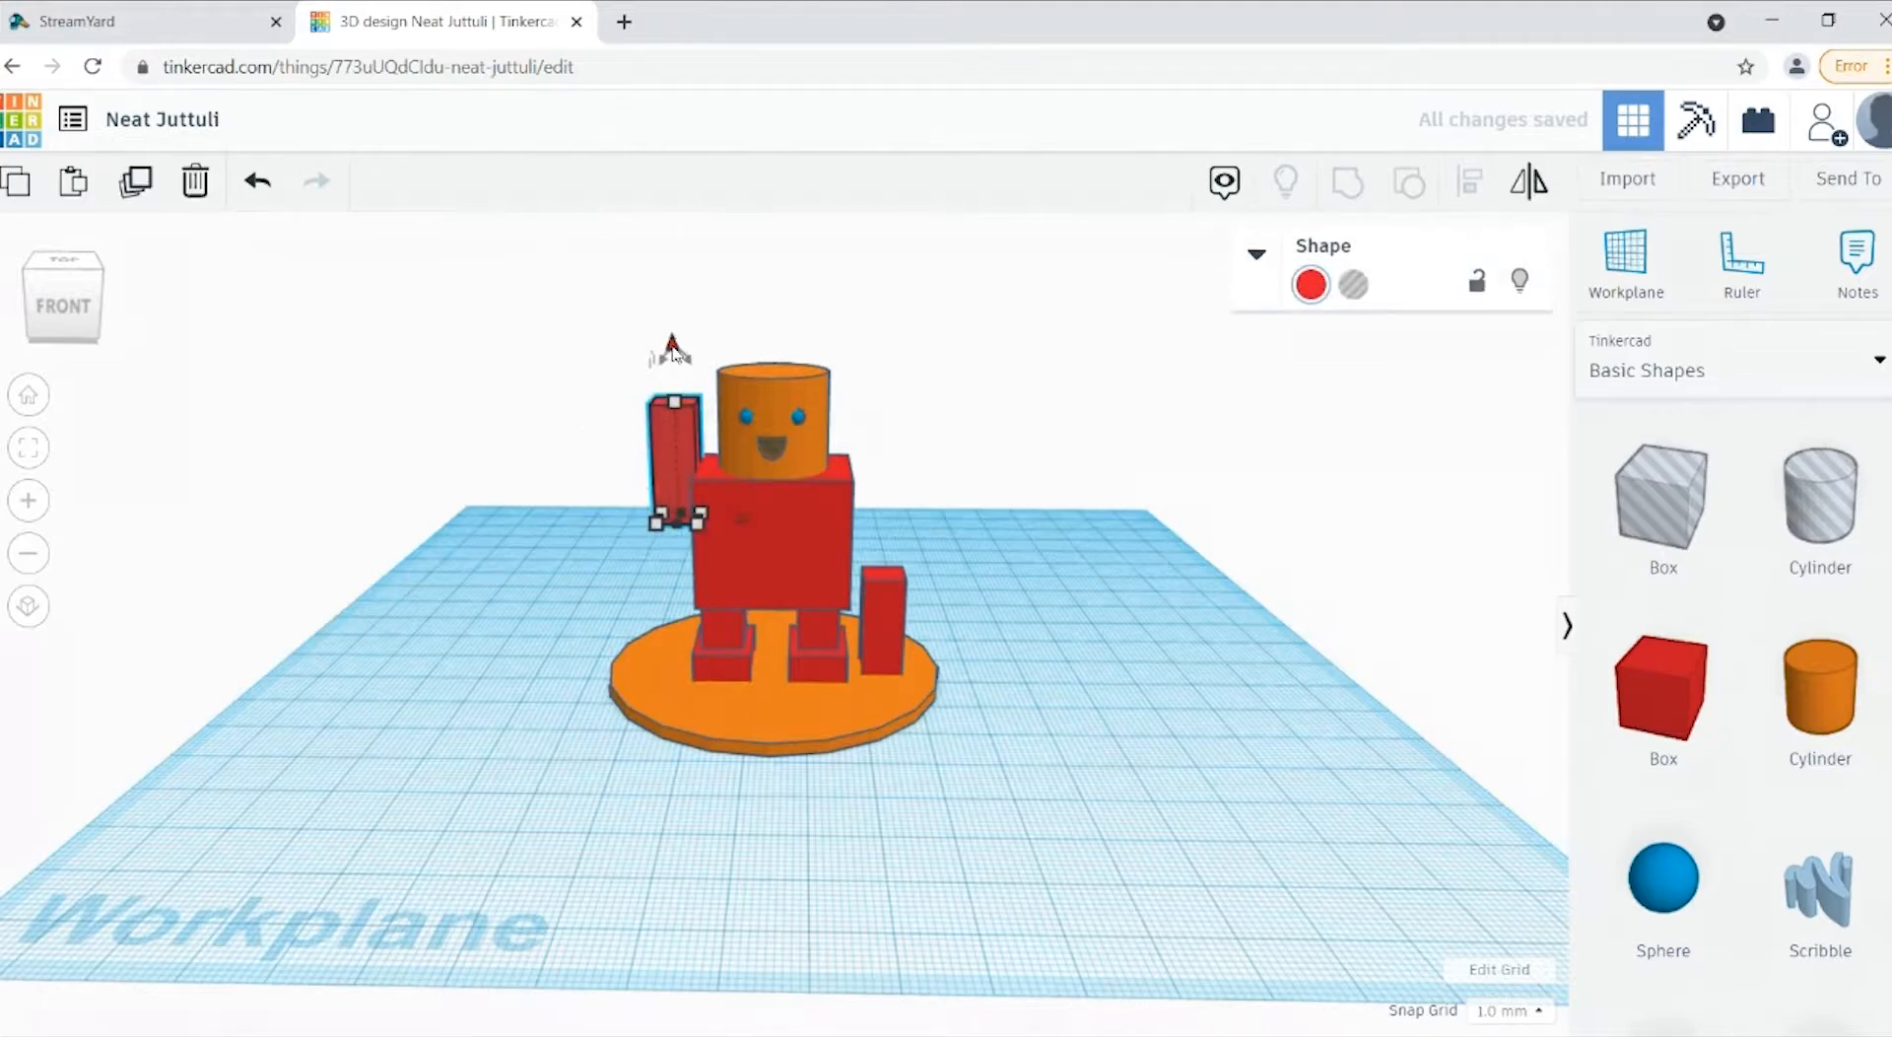
left_click_drag(673, 353, 672, 340)
left_click(925, 619)
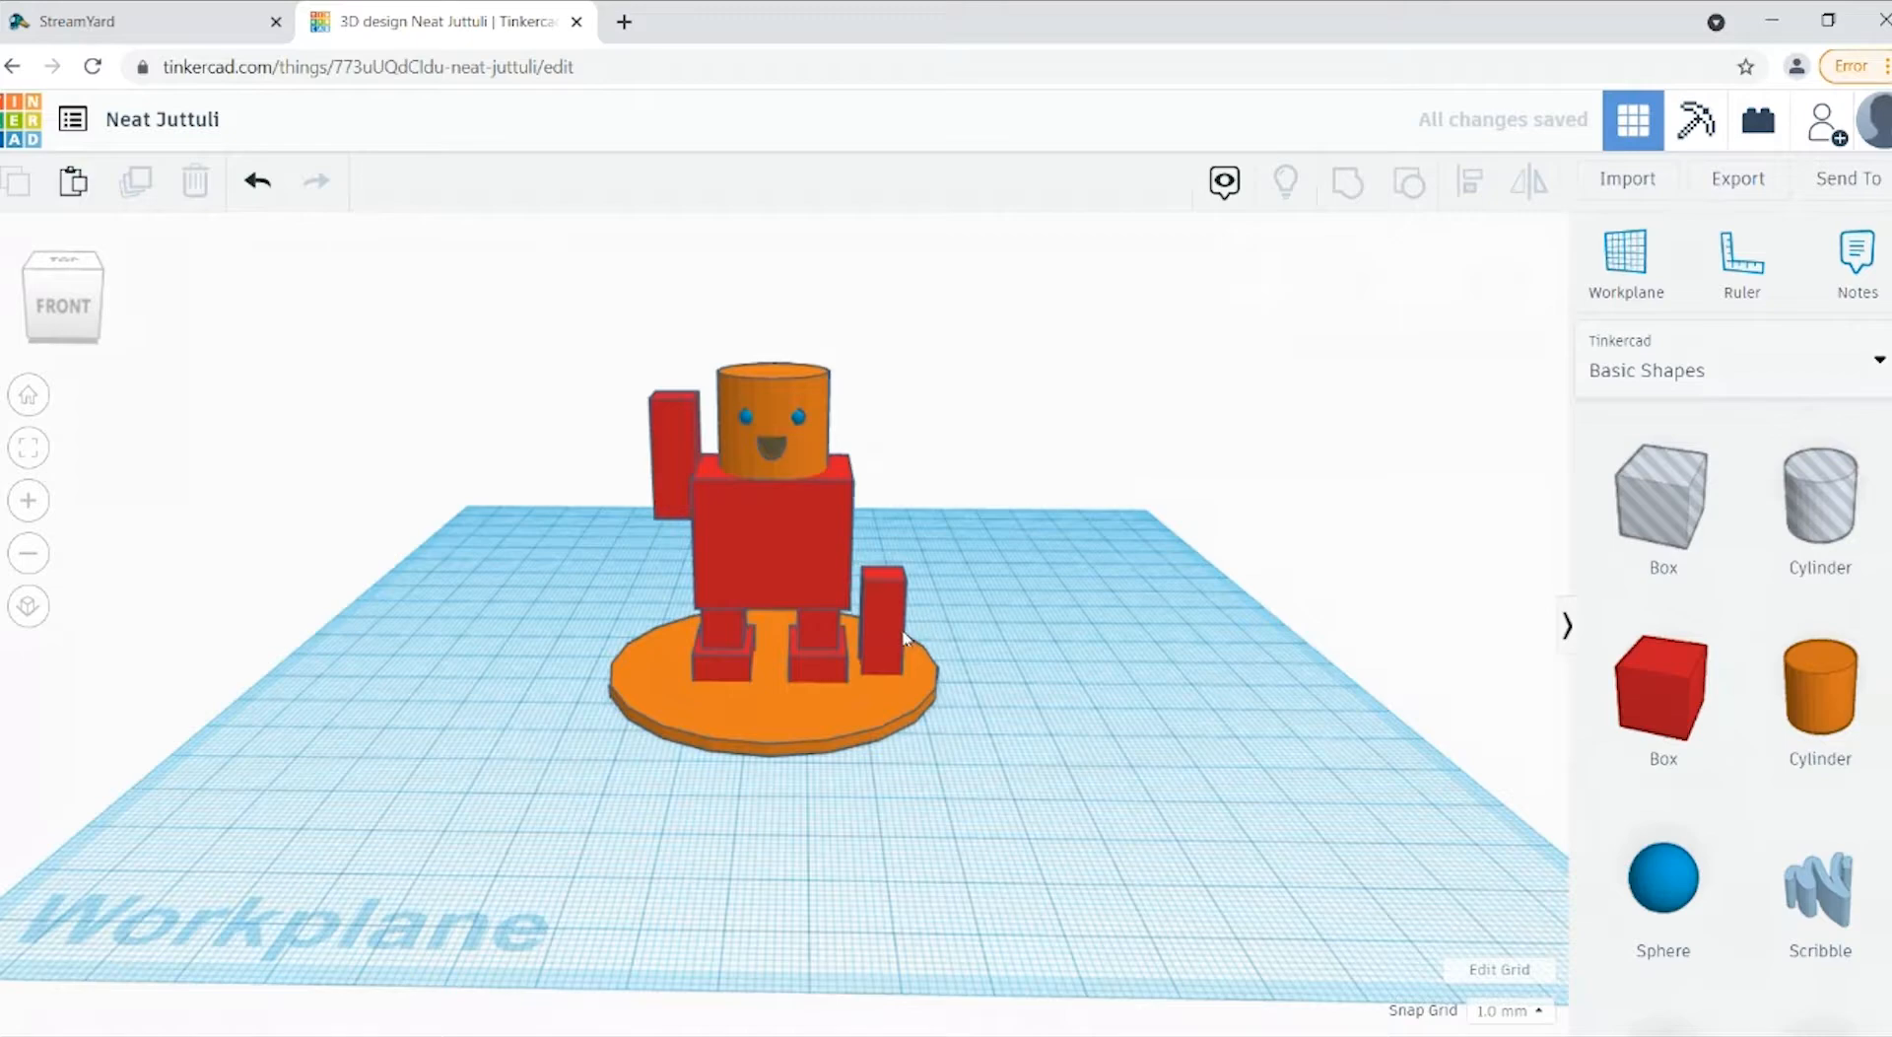
Step: Nudge the arm standing beside the figure's left leg inward until it lines up with the side of the body
left_click(905, 636)
key("Left")
key("Left")
key("Left")
key("Left")
key("Left")
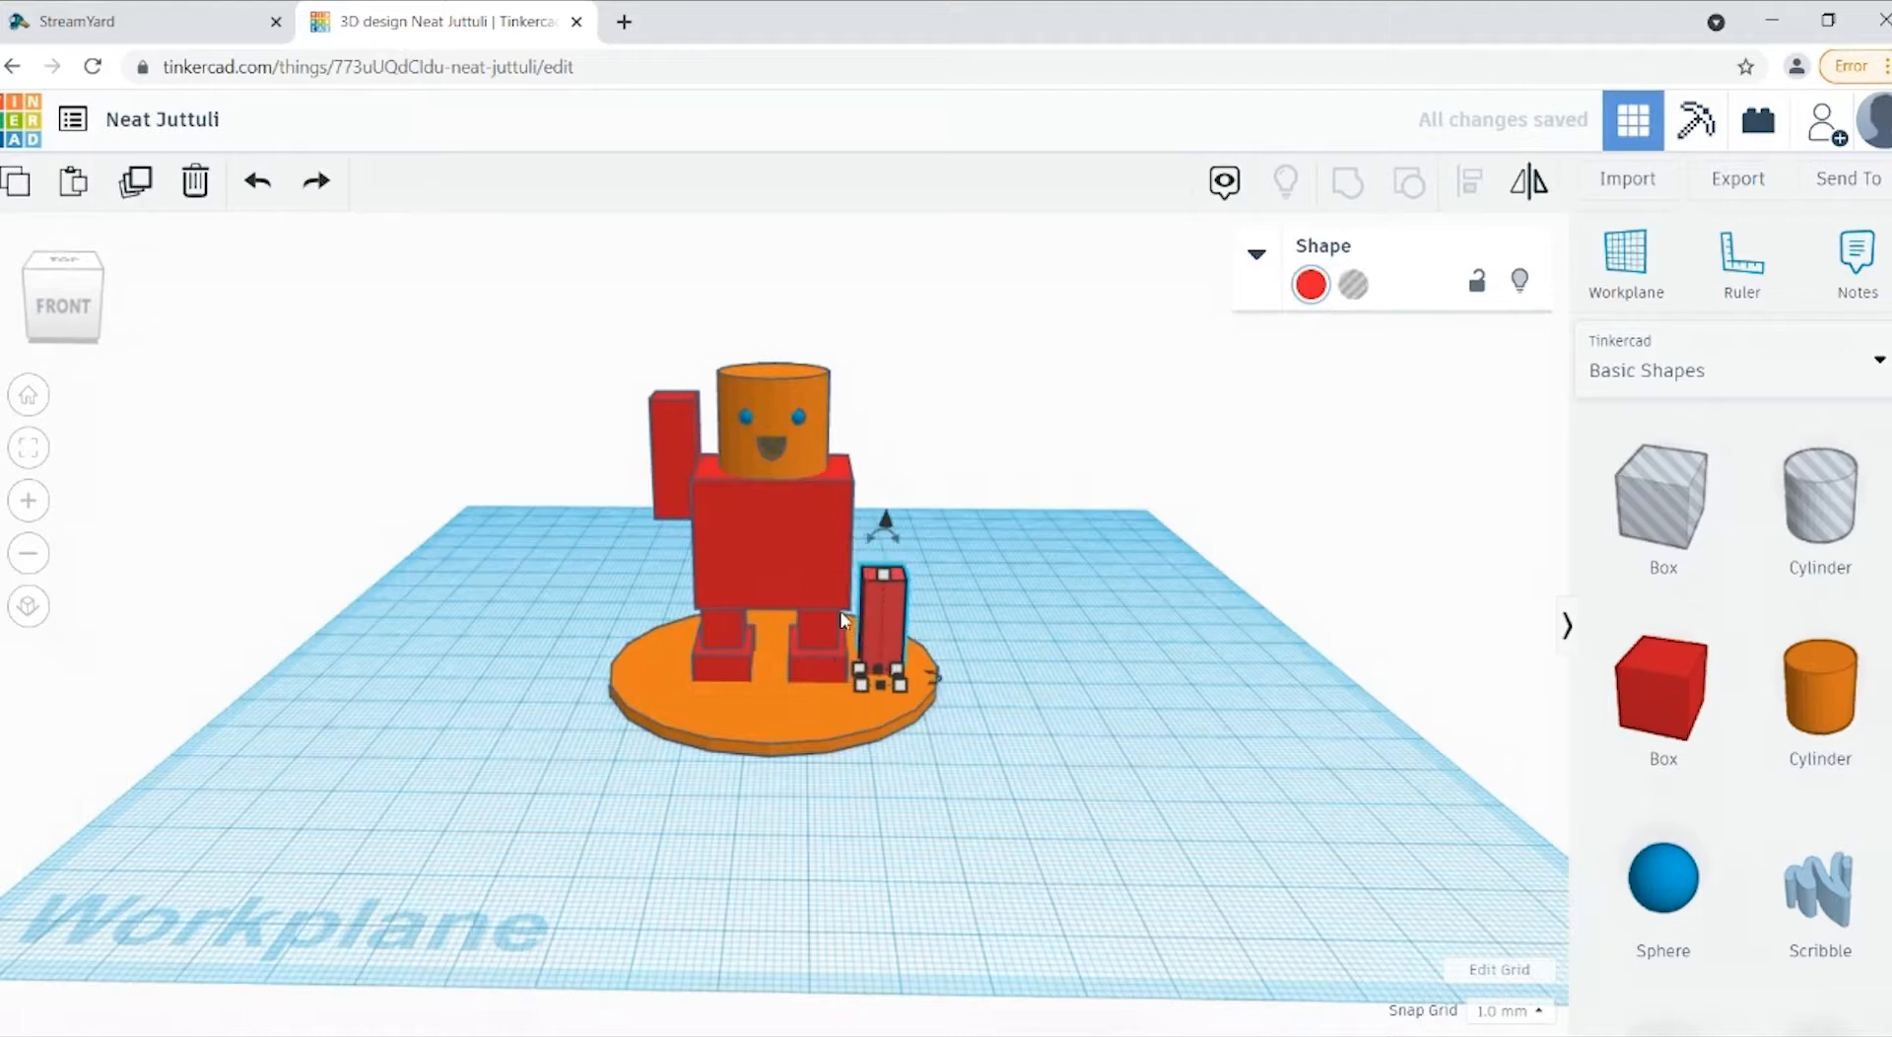
key("ctrl+z")
key("ctrl+z")
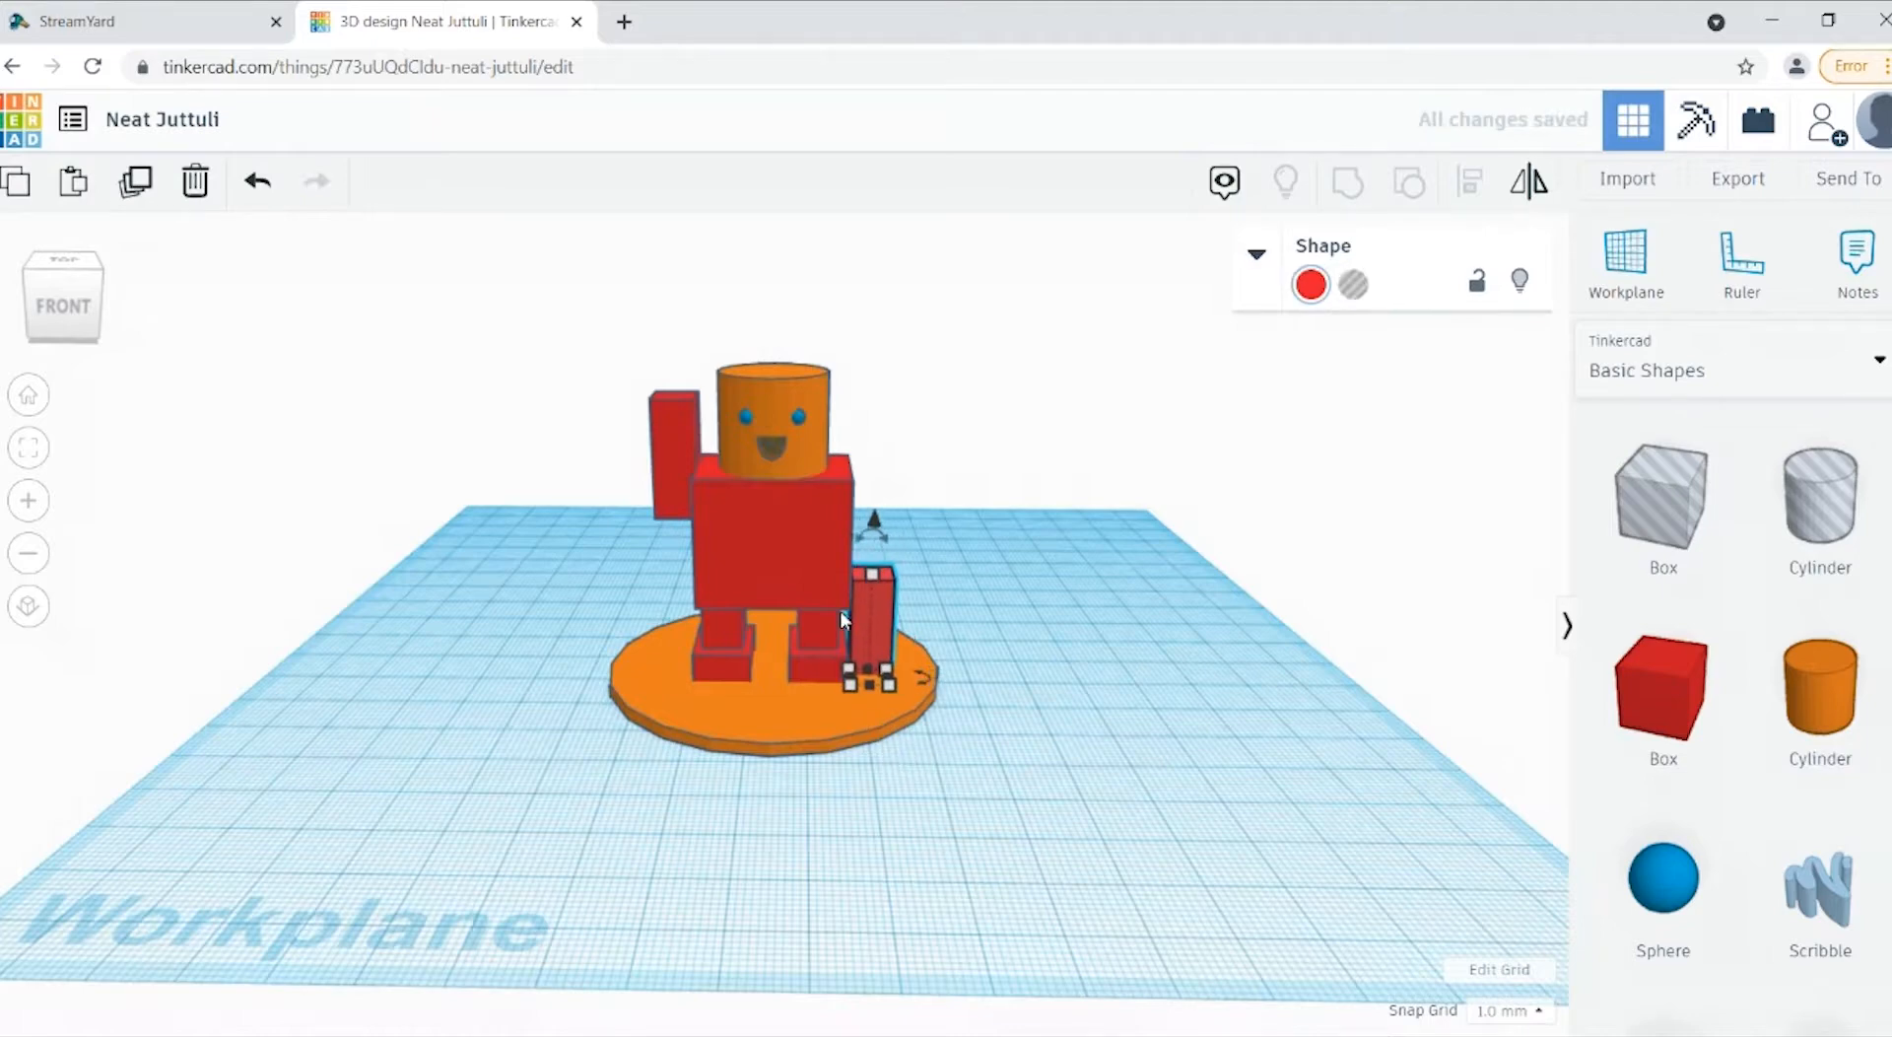
key("Left")
key("Left")
key("Left")
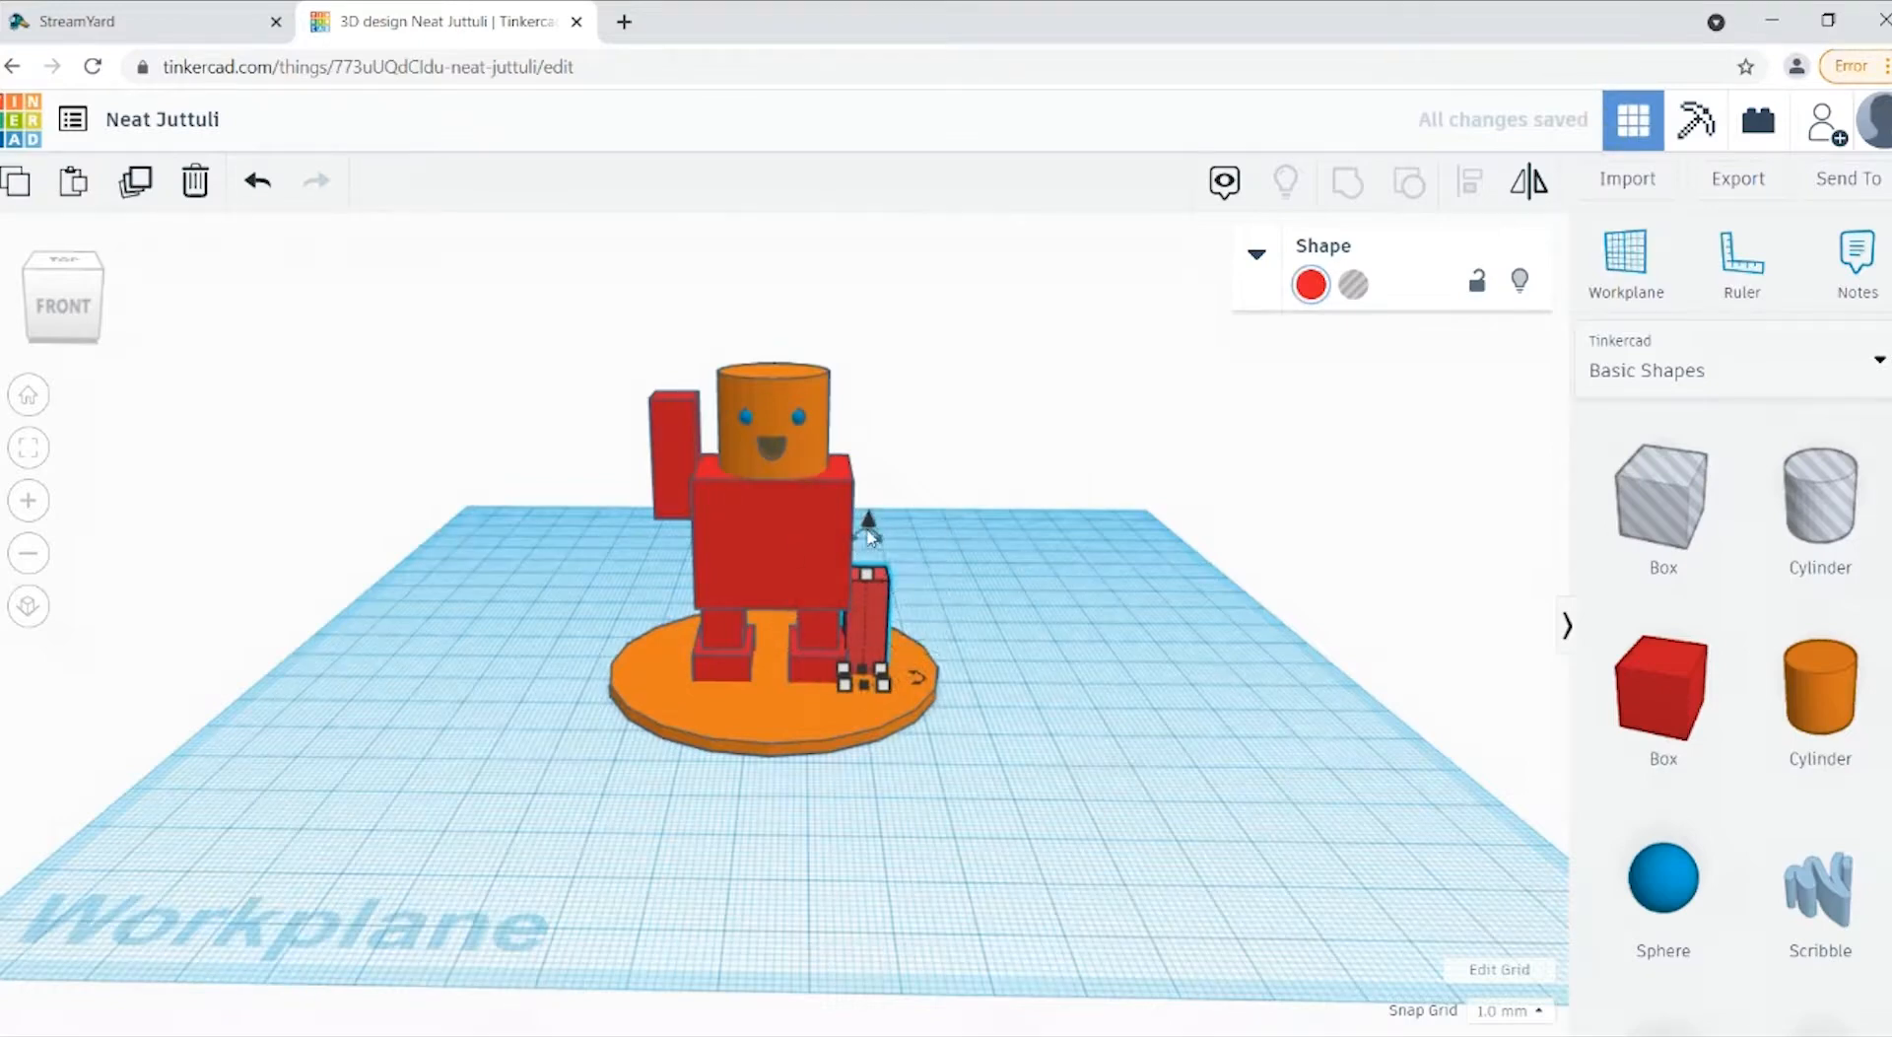
Step: Raise the arm on the figure's left side by 19 mm so that it sits beside the body
left_click_drag(869, 537, 819, 429)
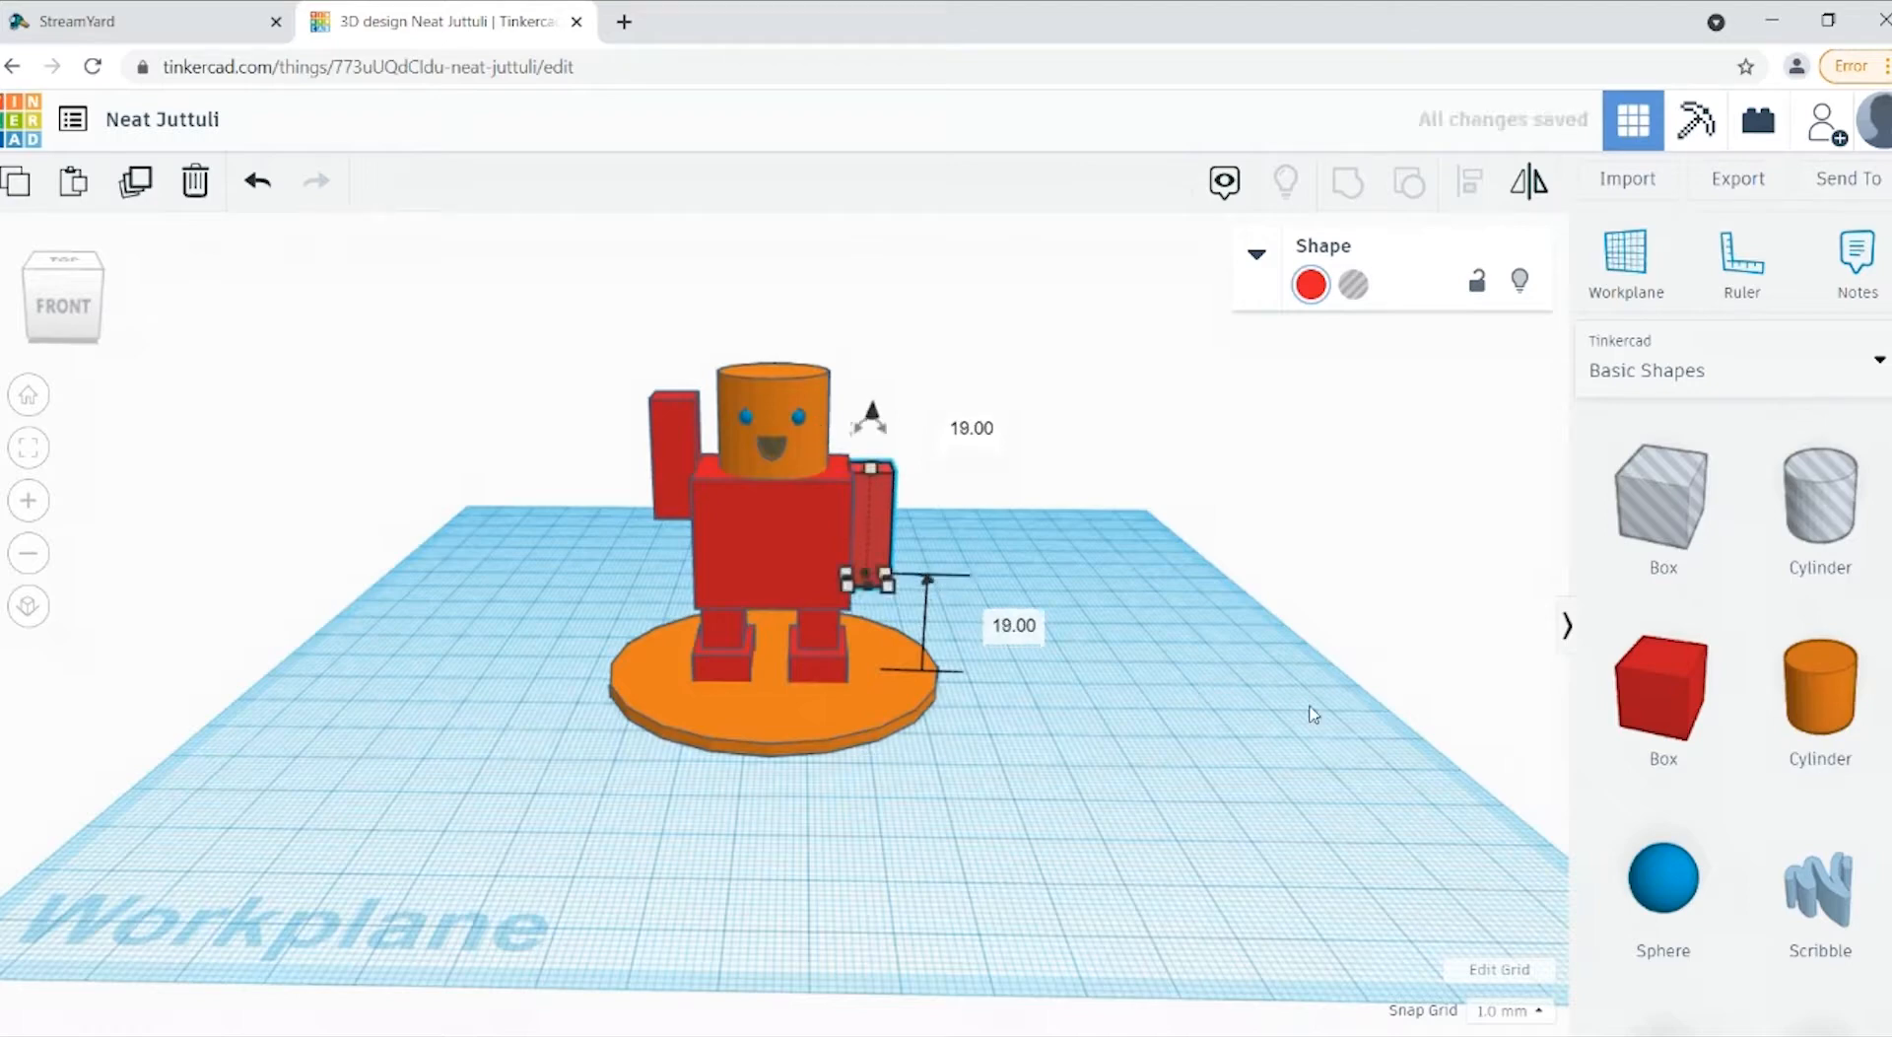
left_click(1313, 717)
left_click_drag(75, 339, 59, 345)
left_click(57, 340)
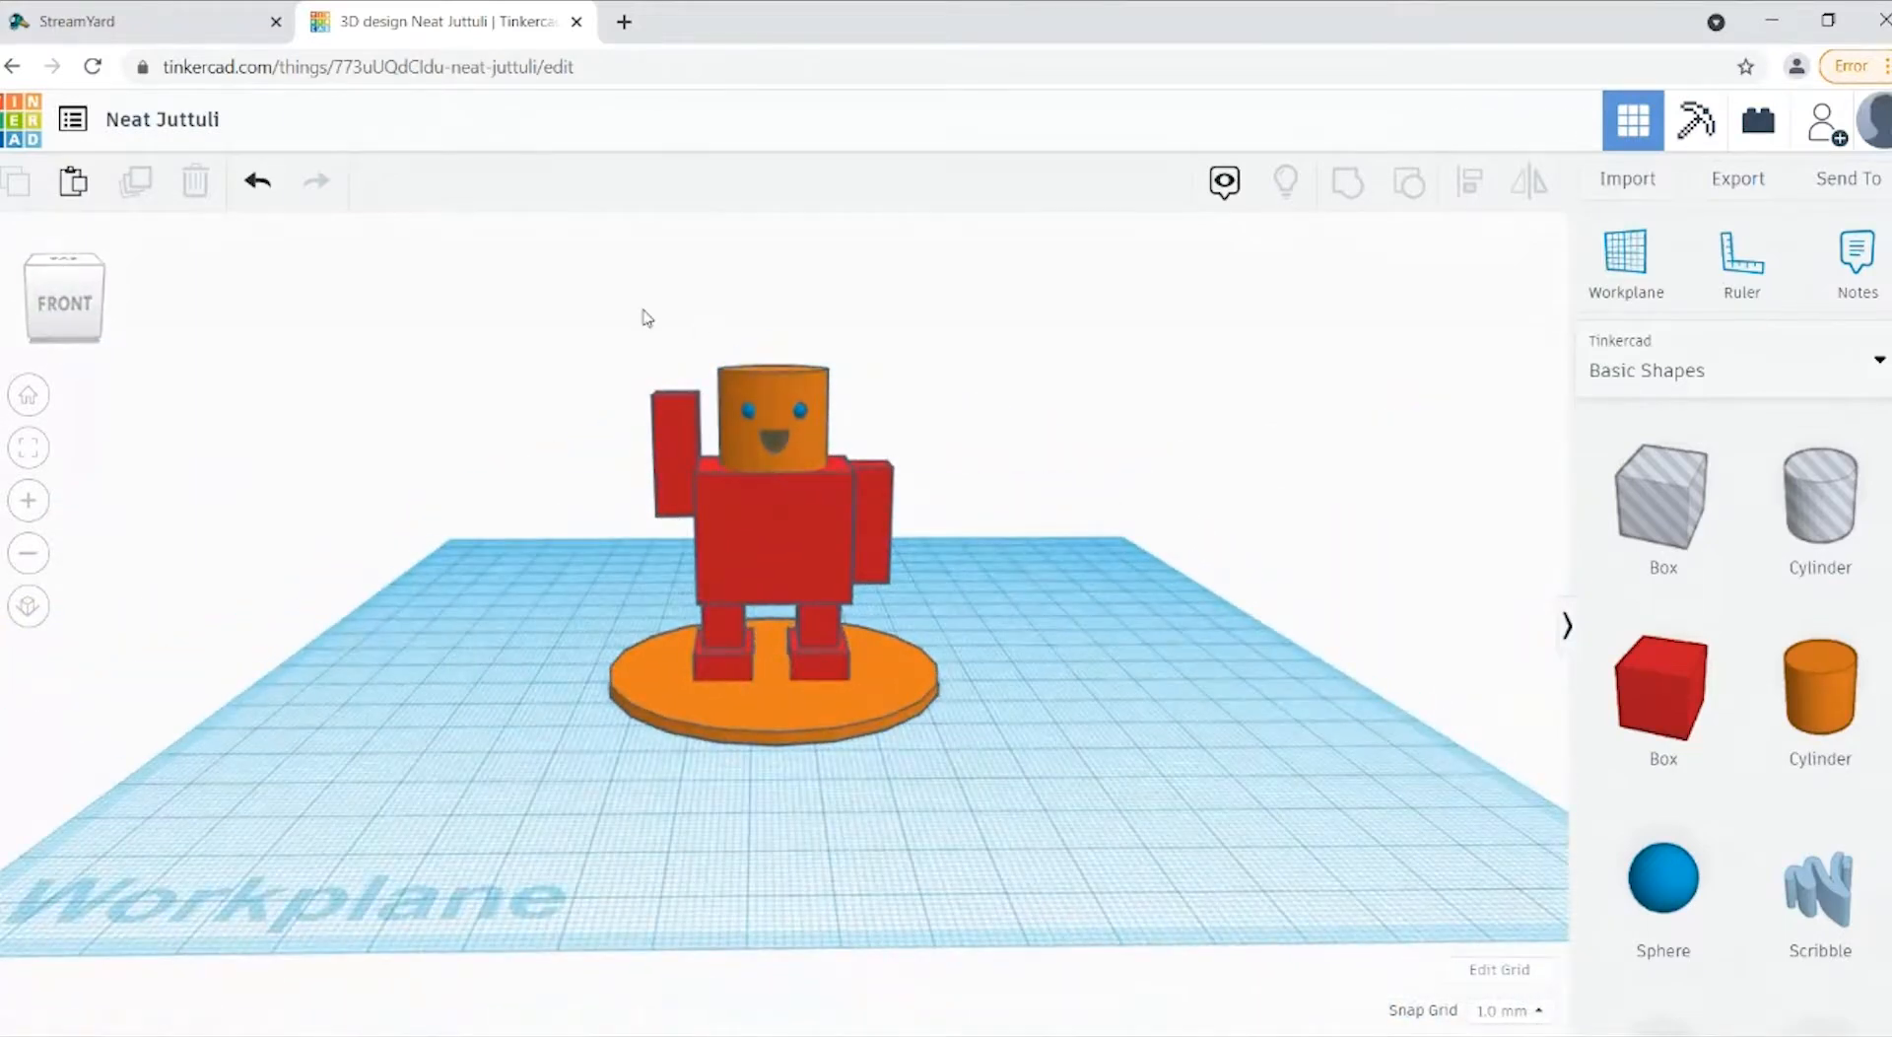
Step: Rotate the raised arm on the figure's right side by 20° so that it tilts away from the head
left_click(672, 457)
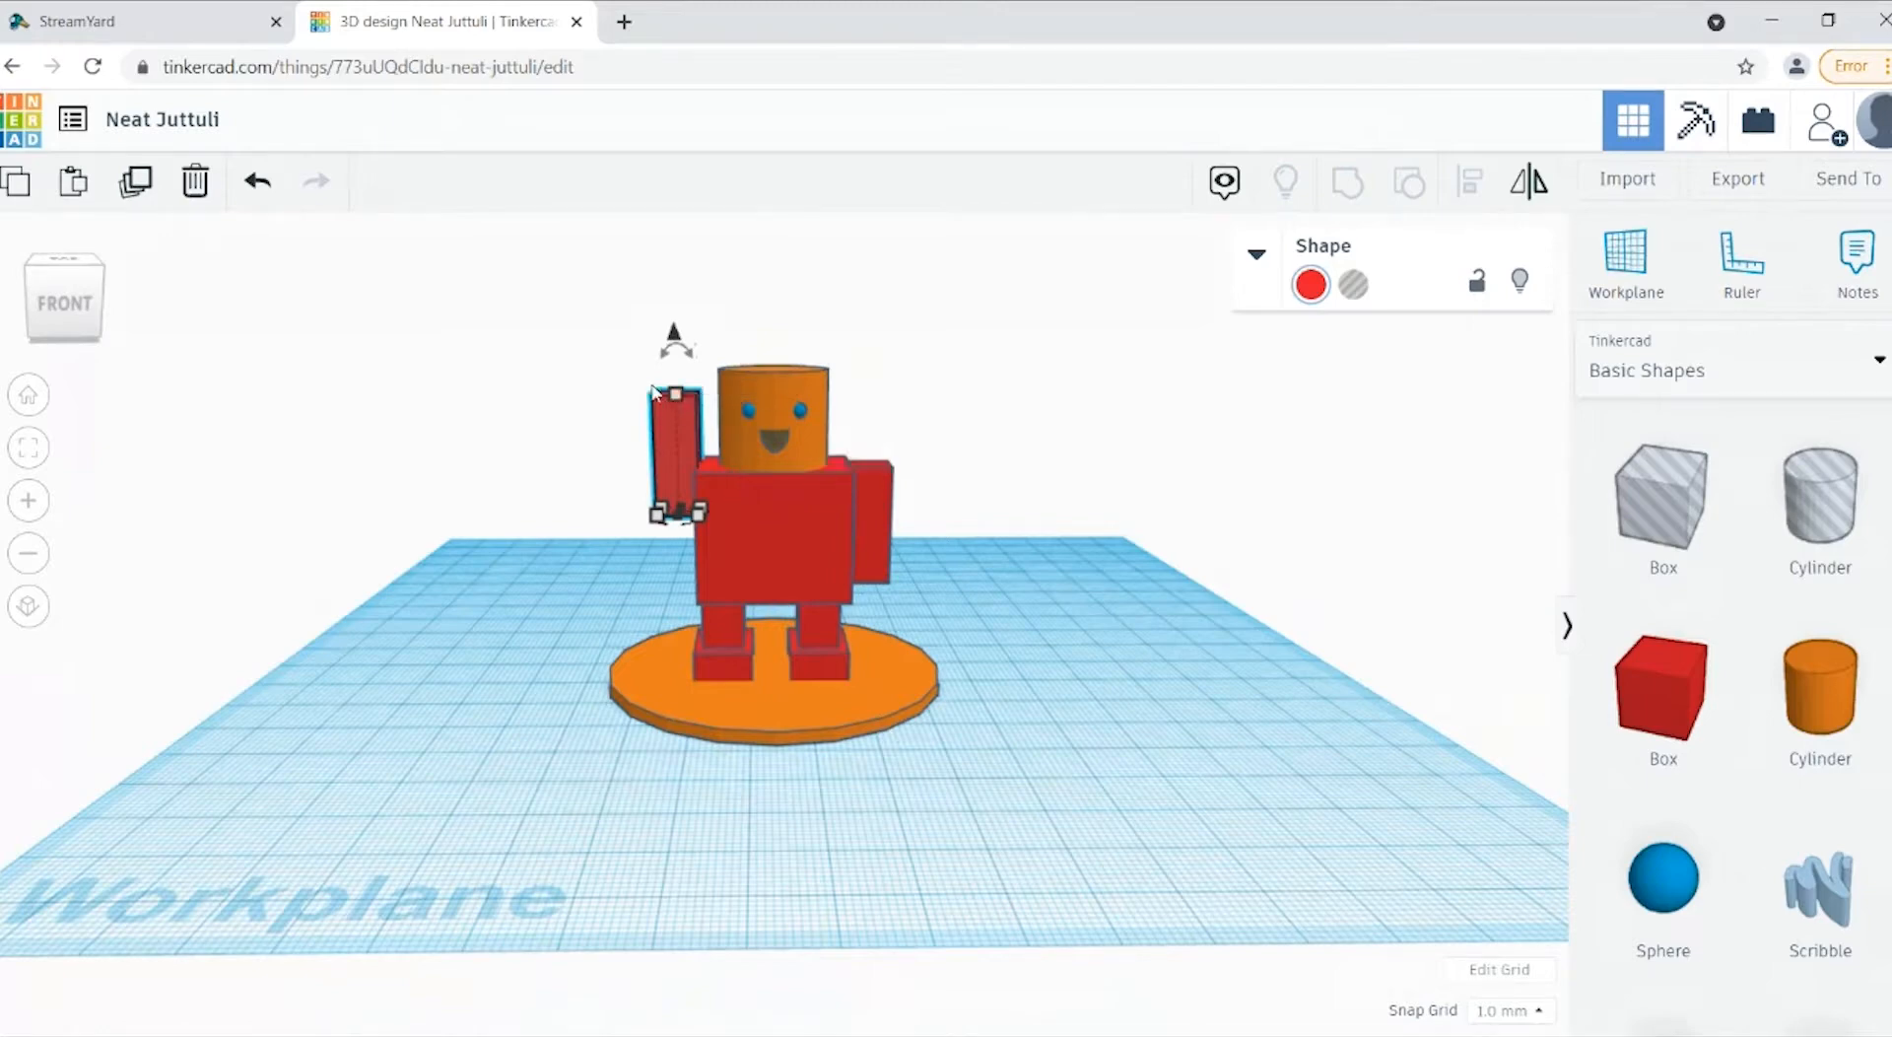
mouse_move(688, 368)
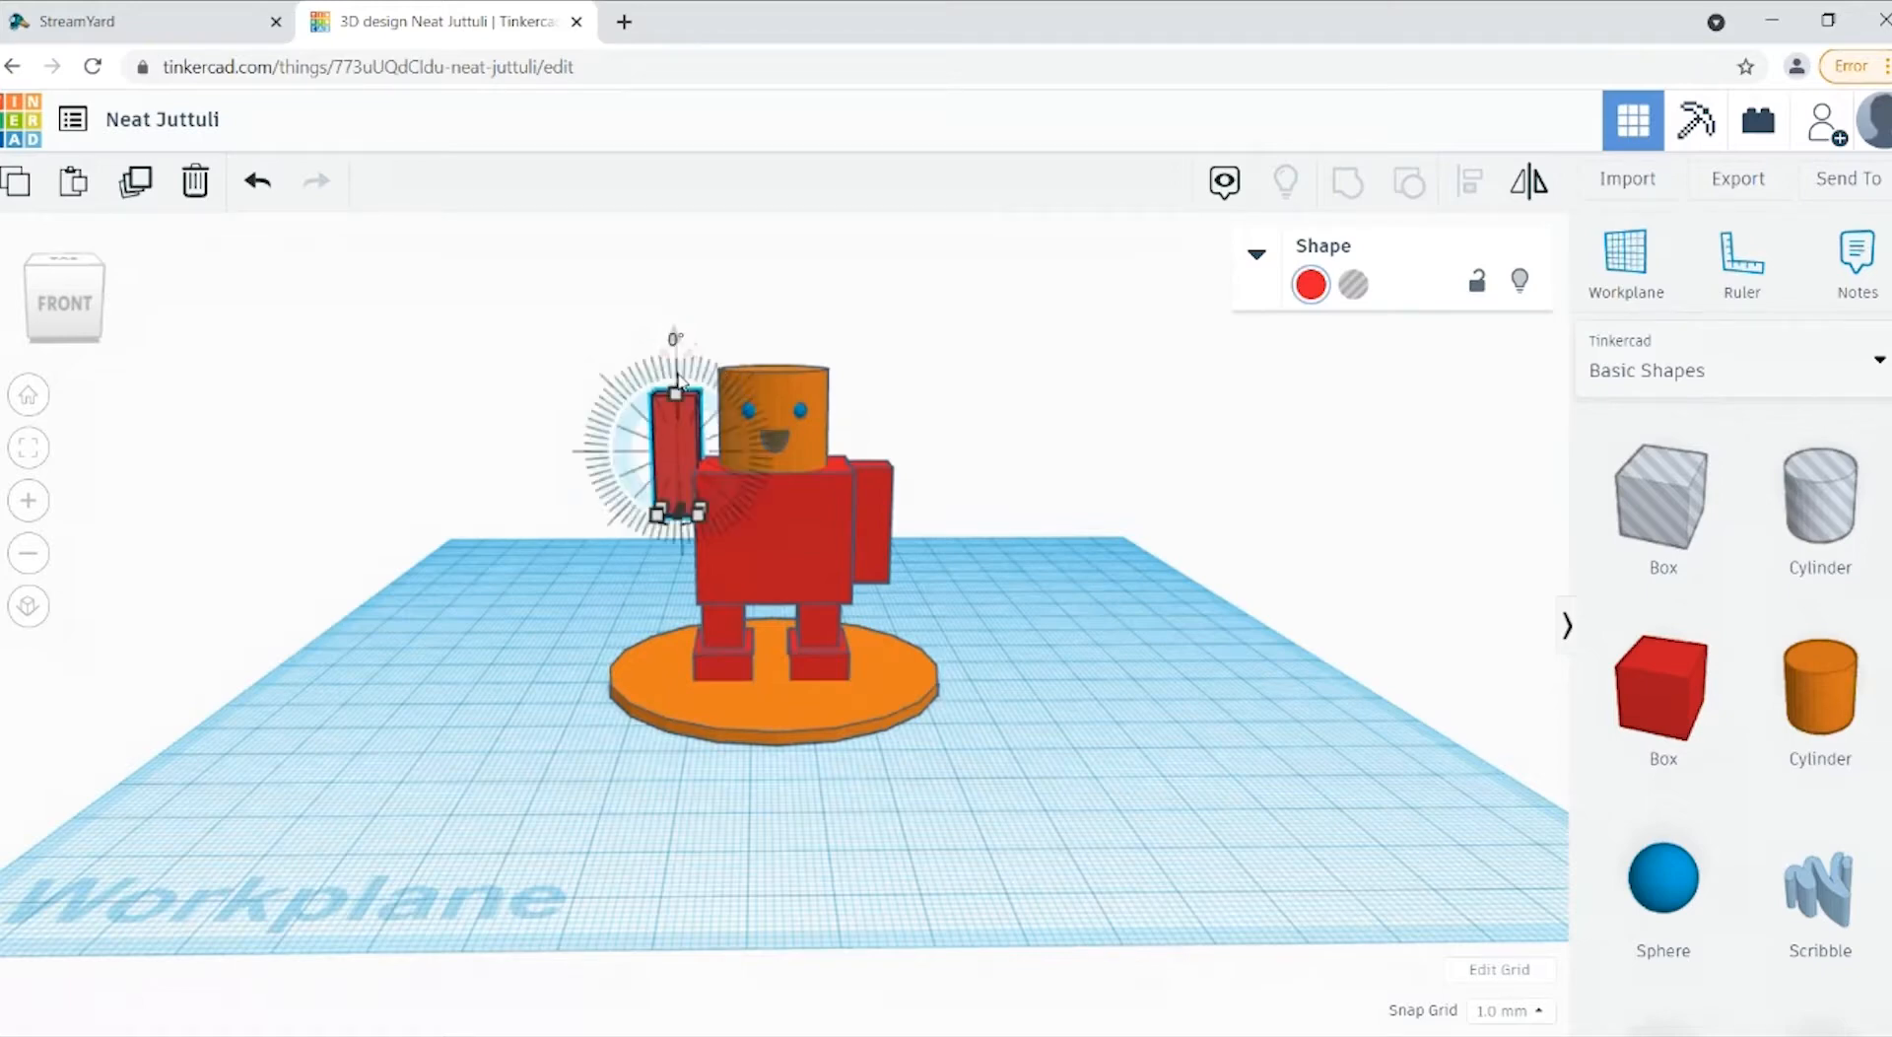
left_click(675, 338)
type("20")
key("Return")
left_click(1247, 604)
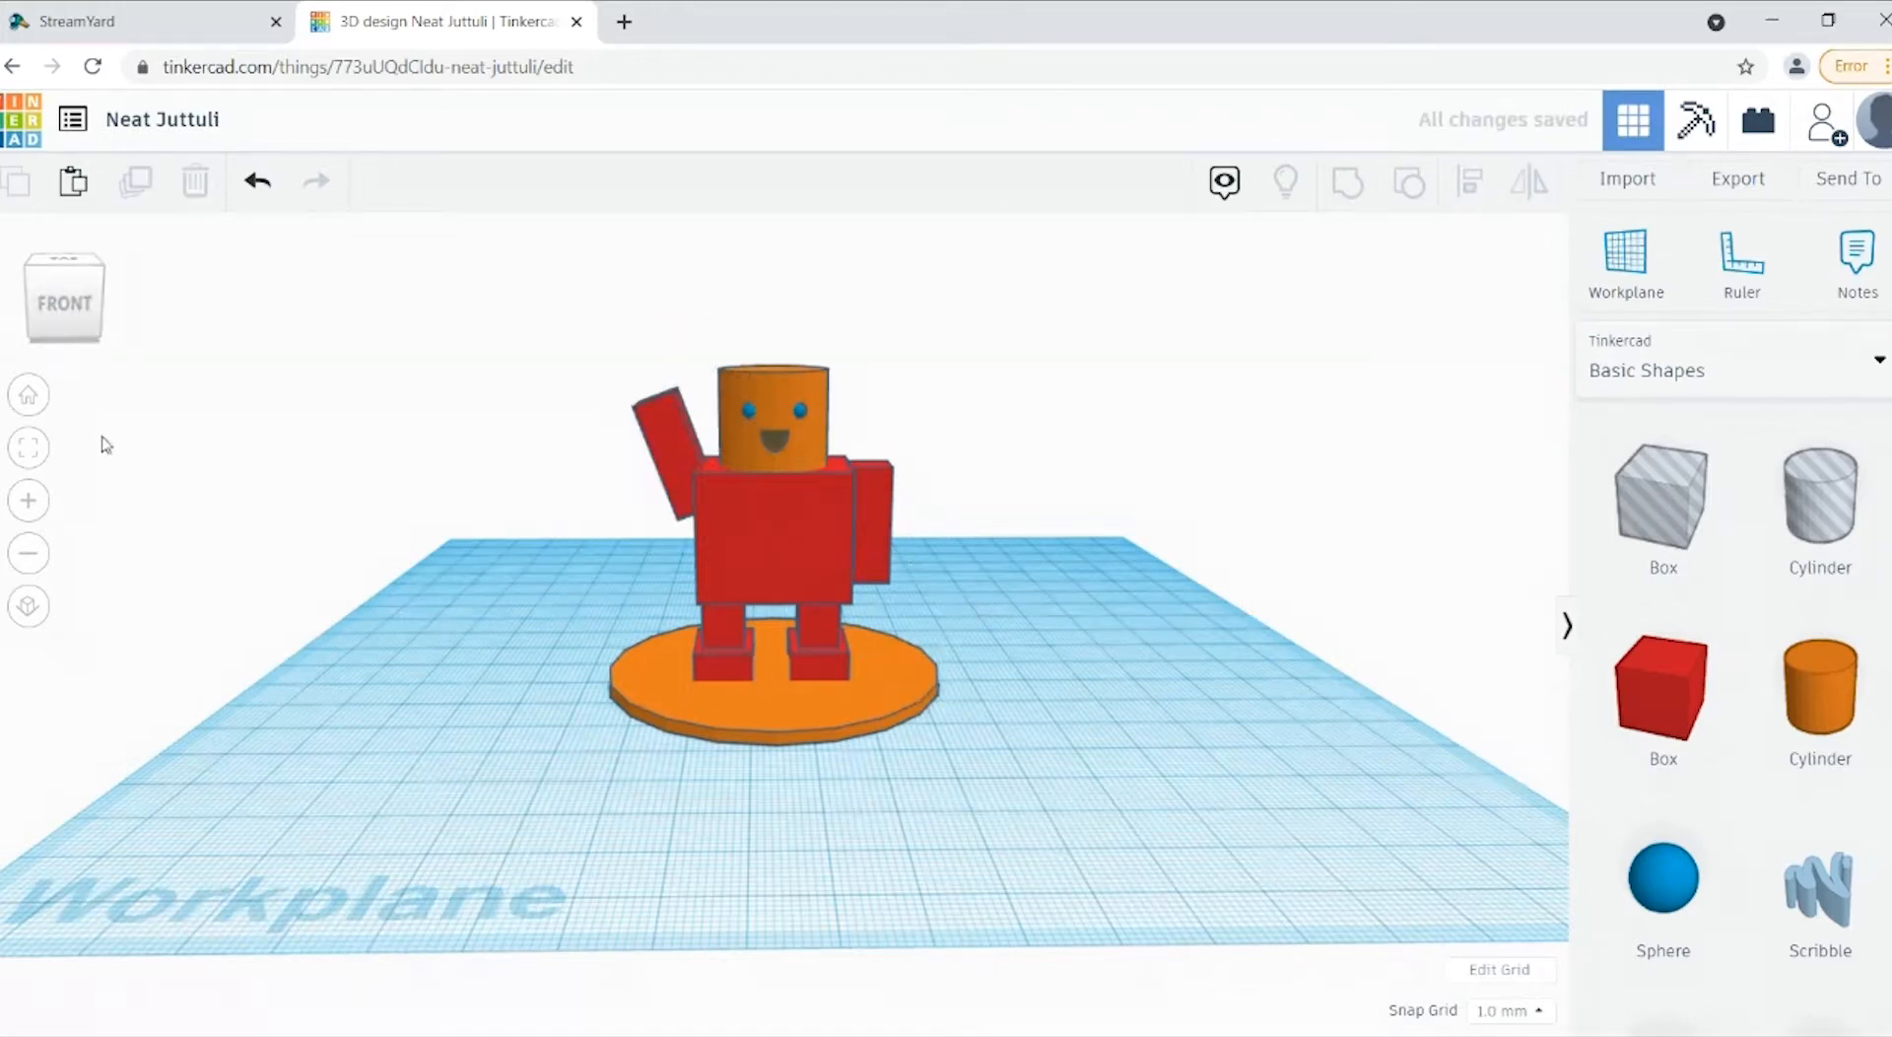
Step: Try to tilt the arm on the figure's left side as seen from the front, and undo the rotation
left_click(65, 317)
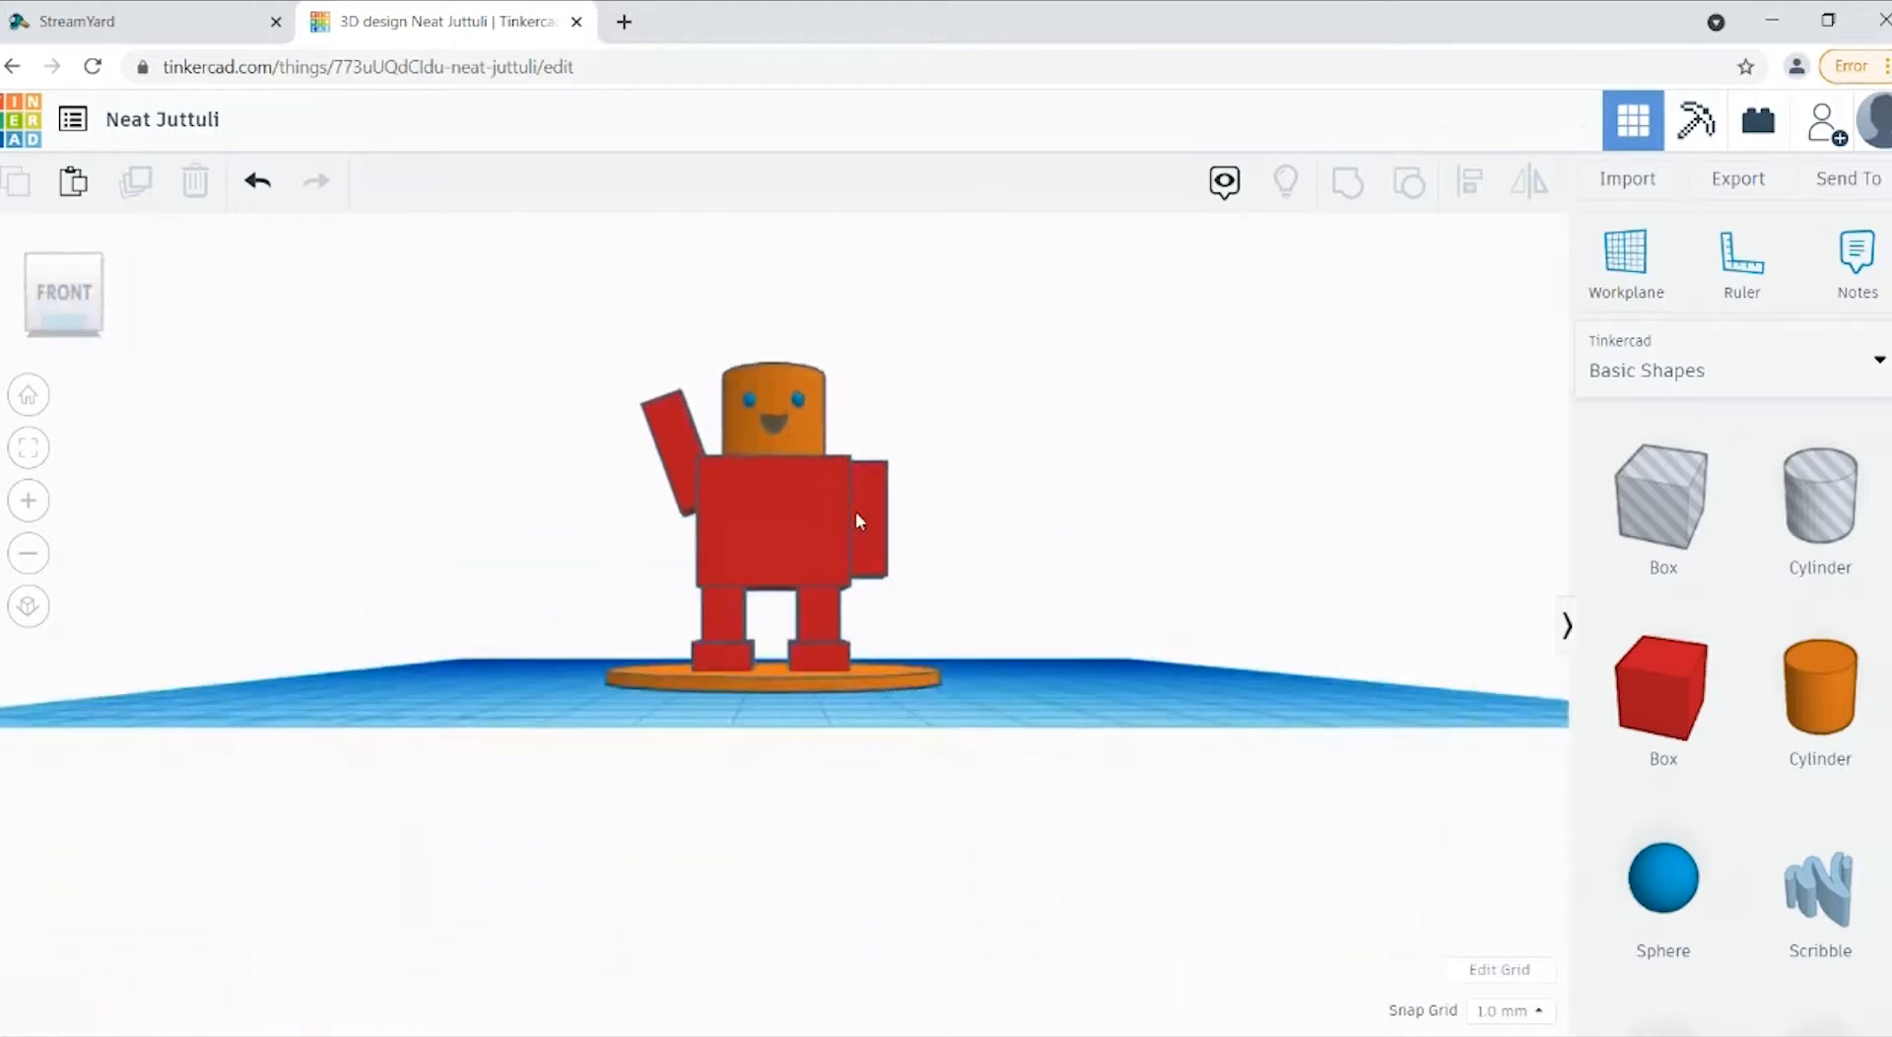
left_click(856, 515)
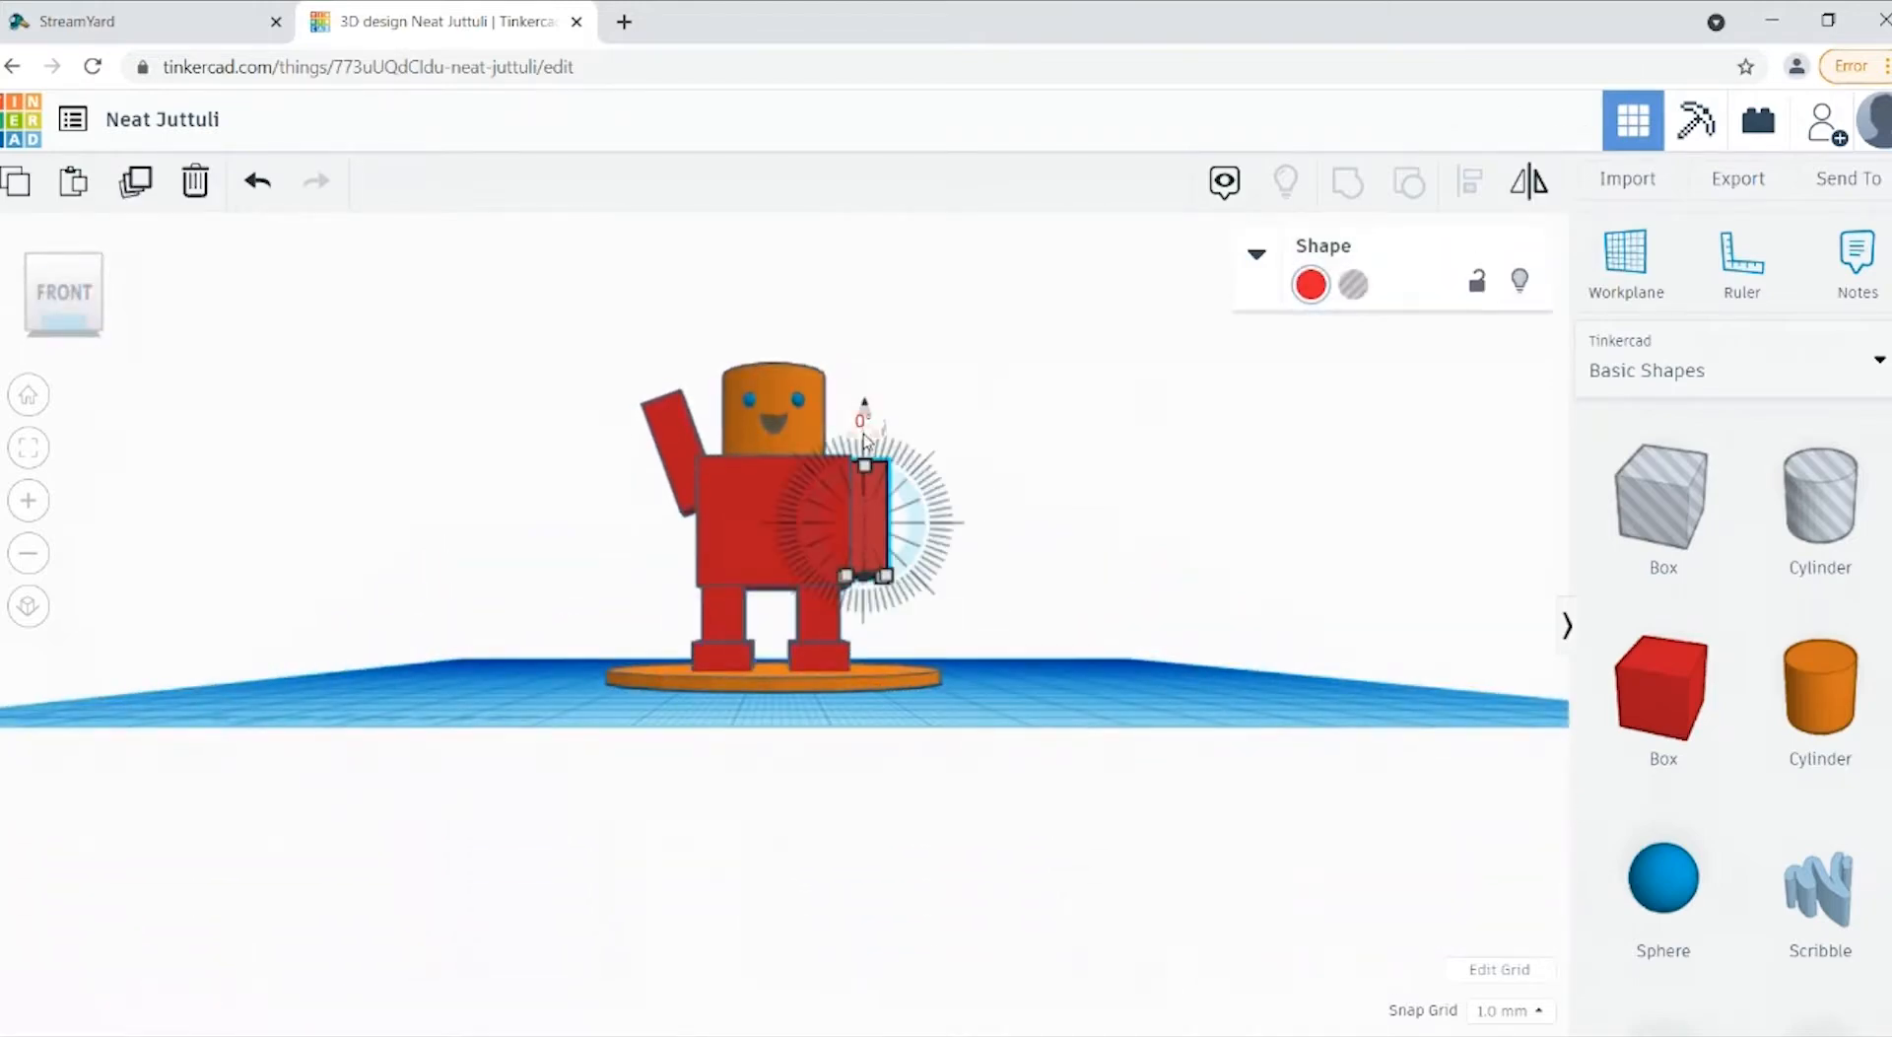
left_click(864, 432)
key("Return")
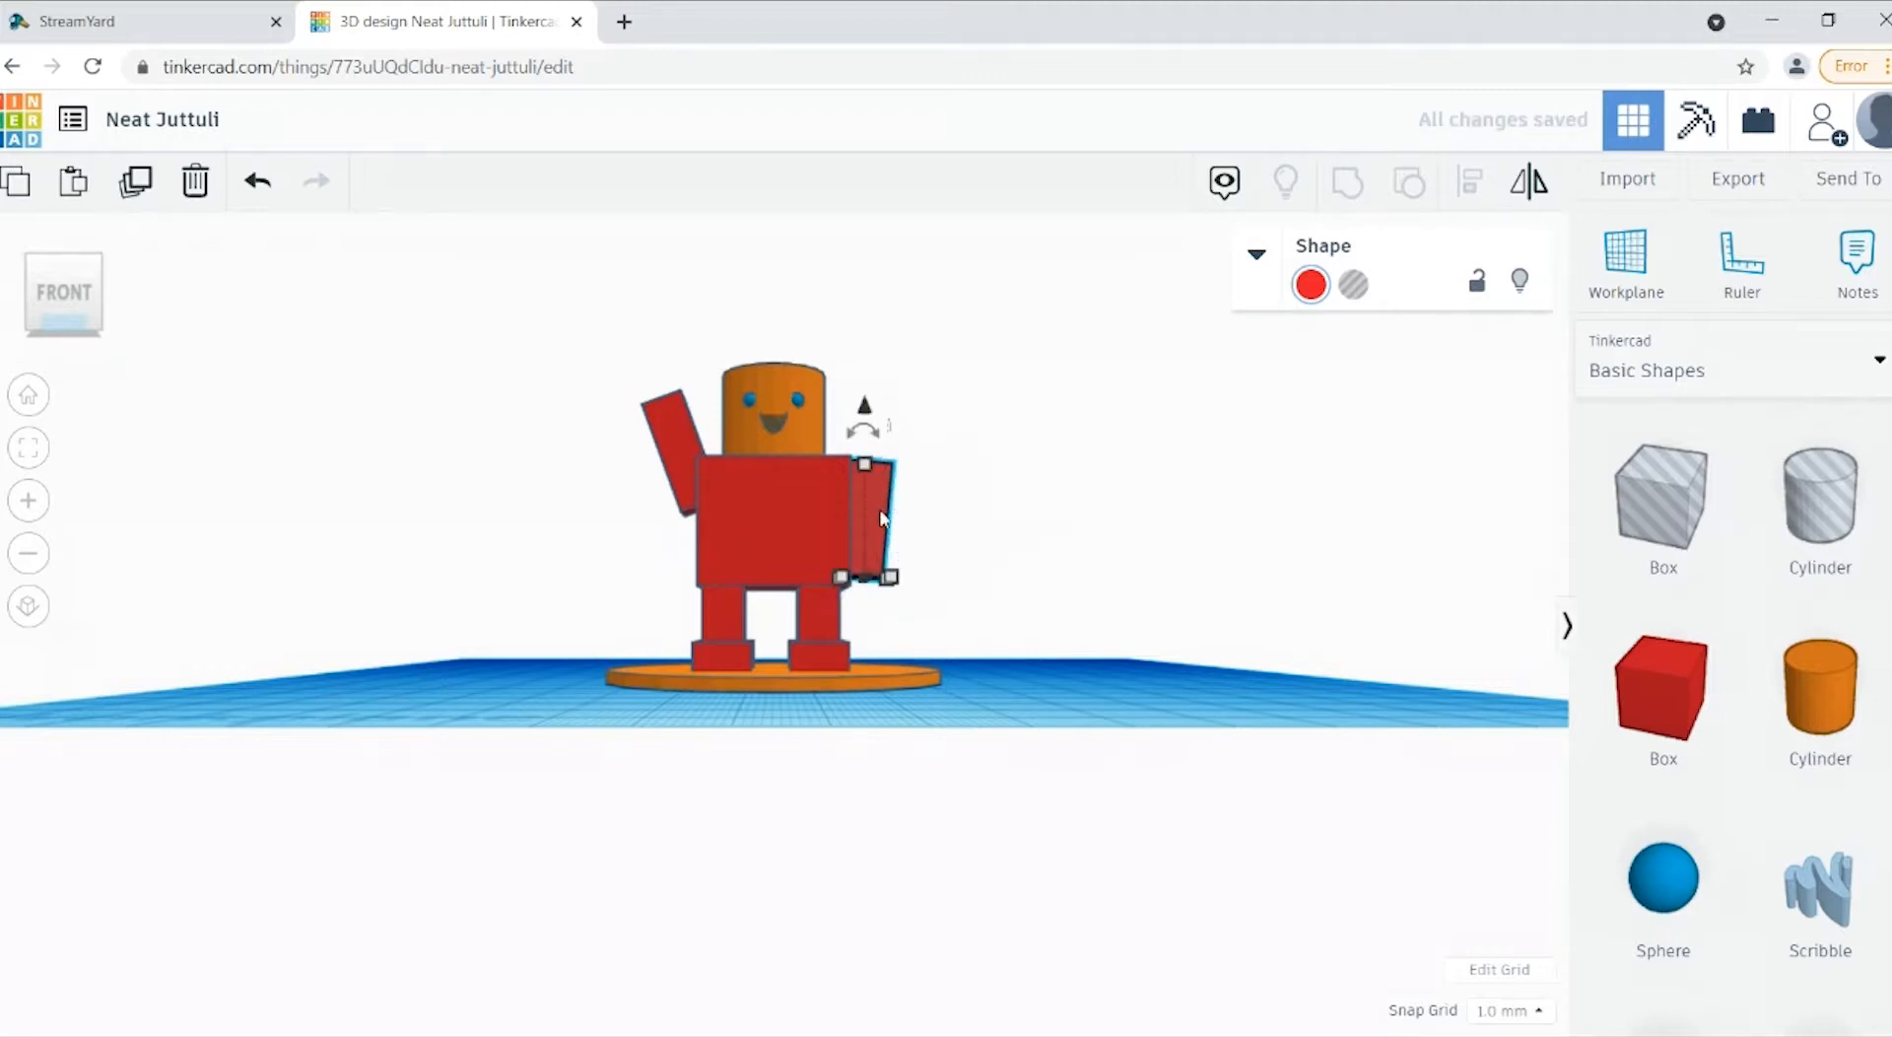
left_click(262, 188)
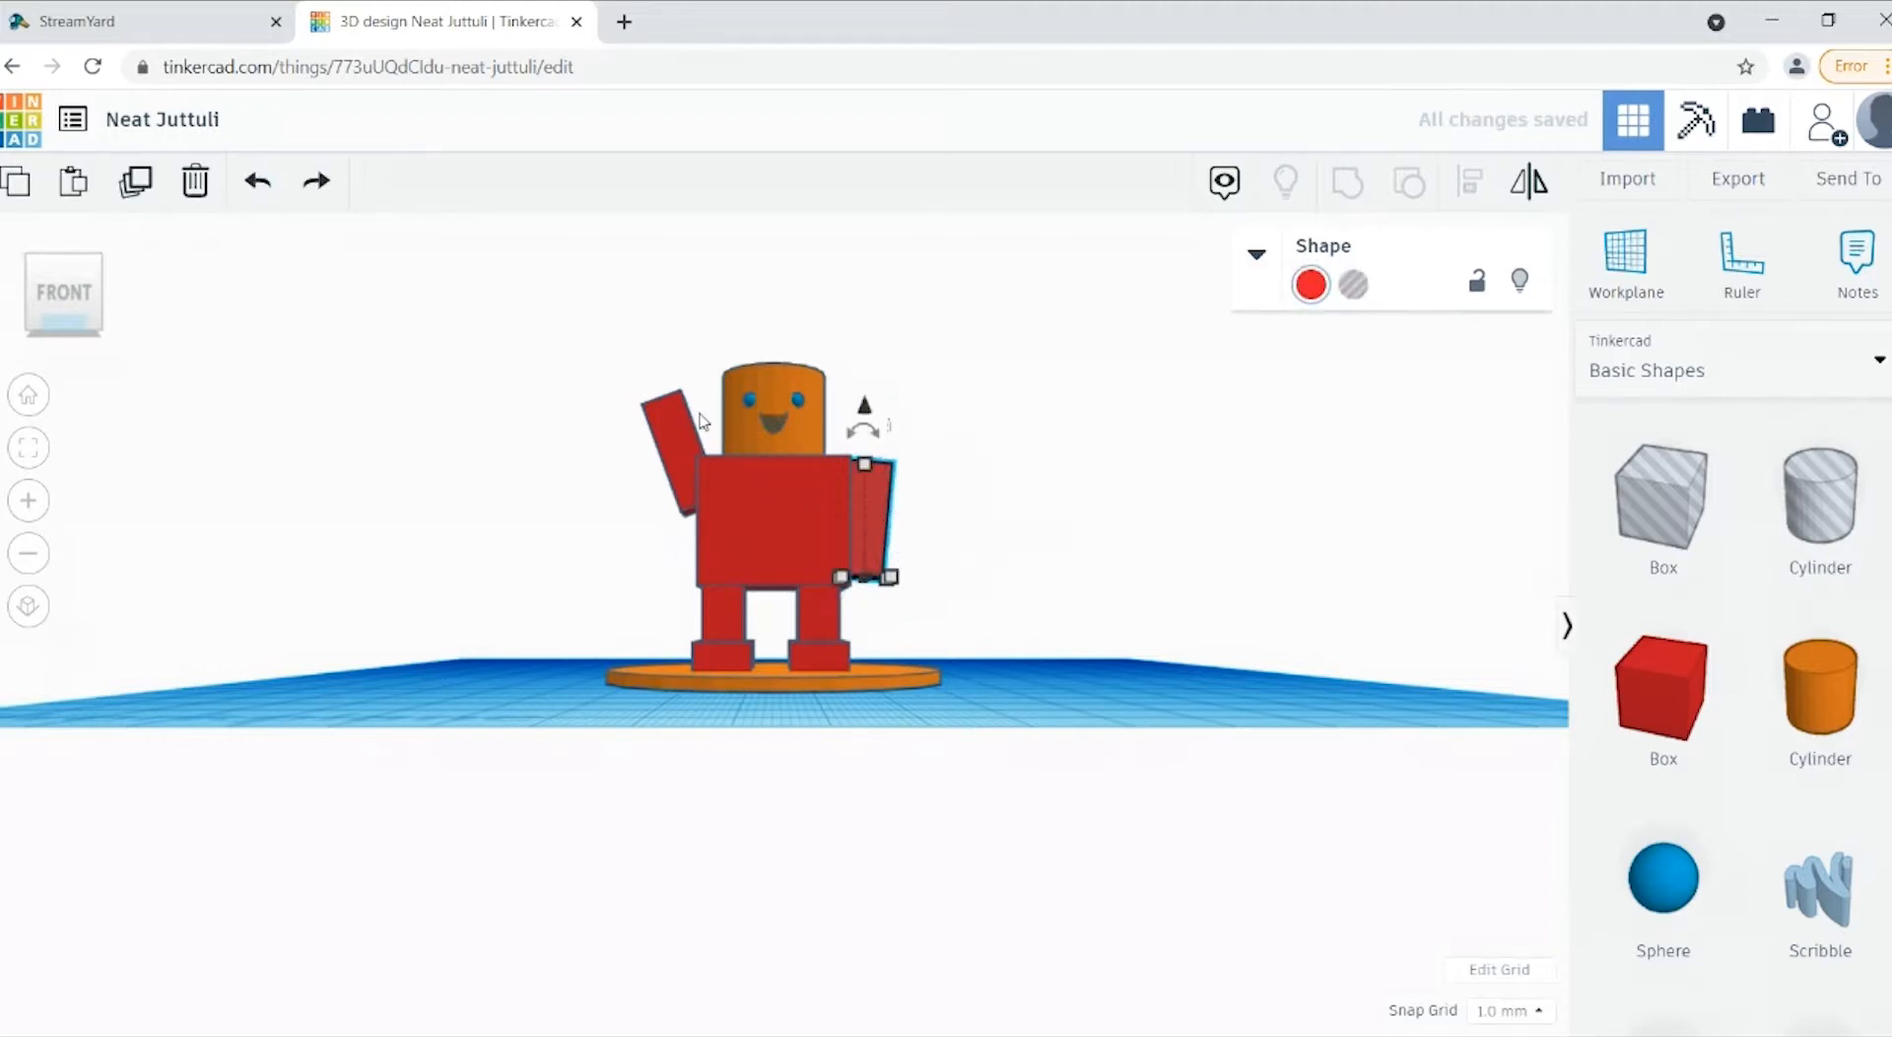
left_click(258, 187)
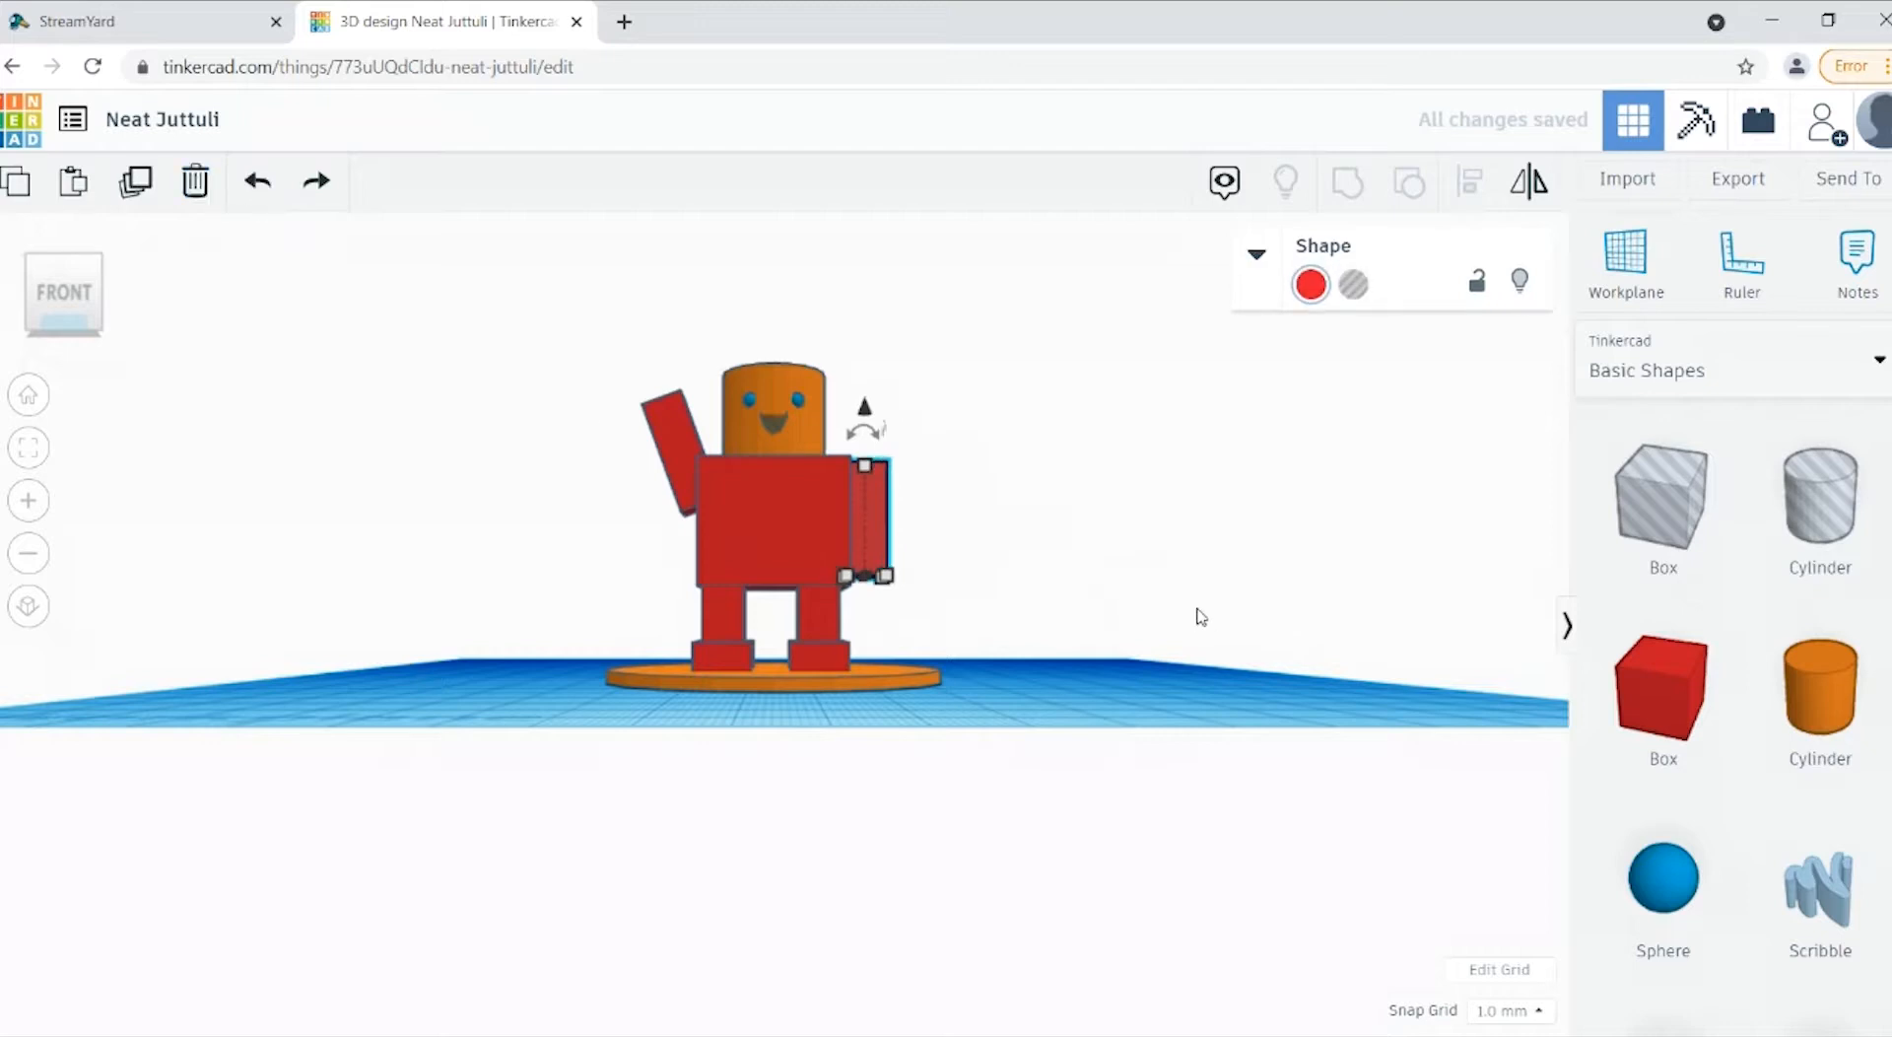
Step: Rotate the arm on the figure's left side by 10° so that its lower end points away from the body
left_click(1200, 617)
left_click(881, 495)
left_click(860, 431)
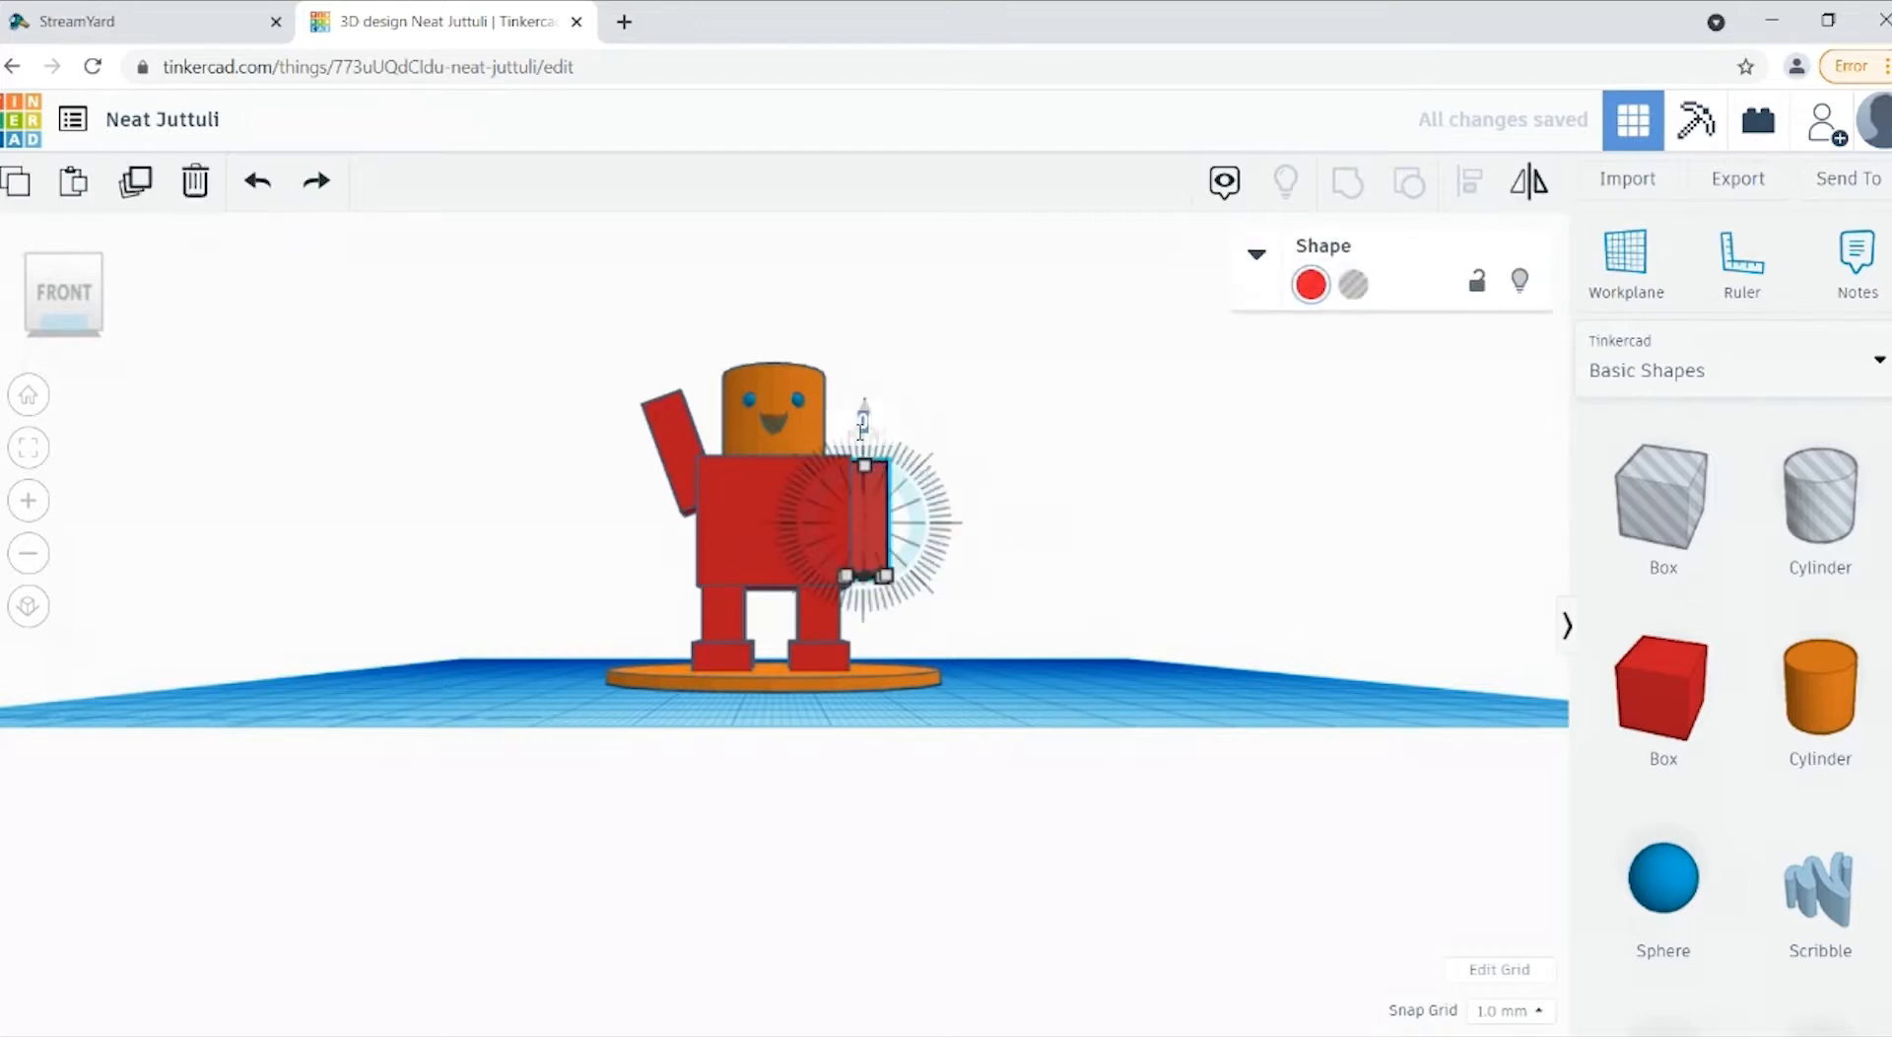
type("10")
key("Return")
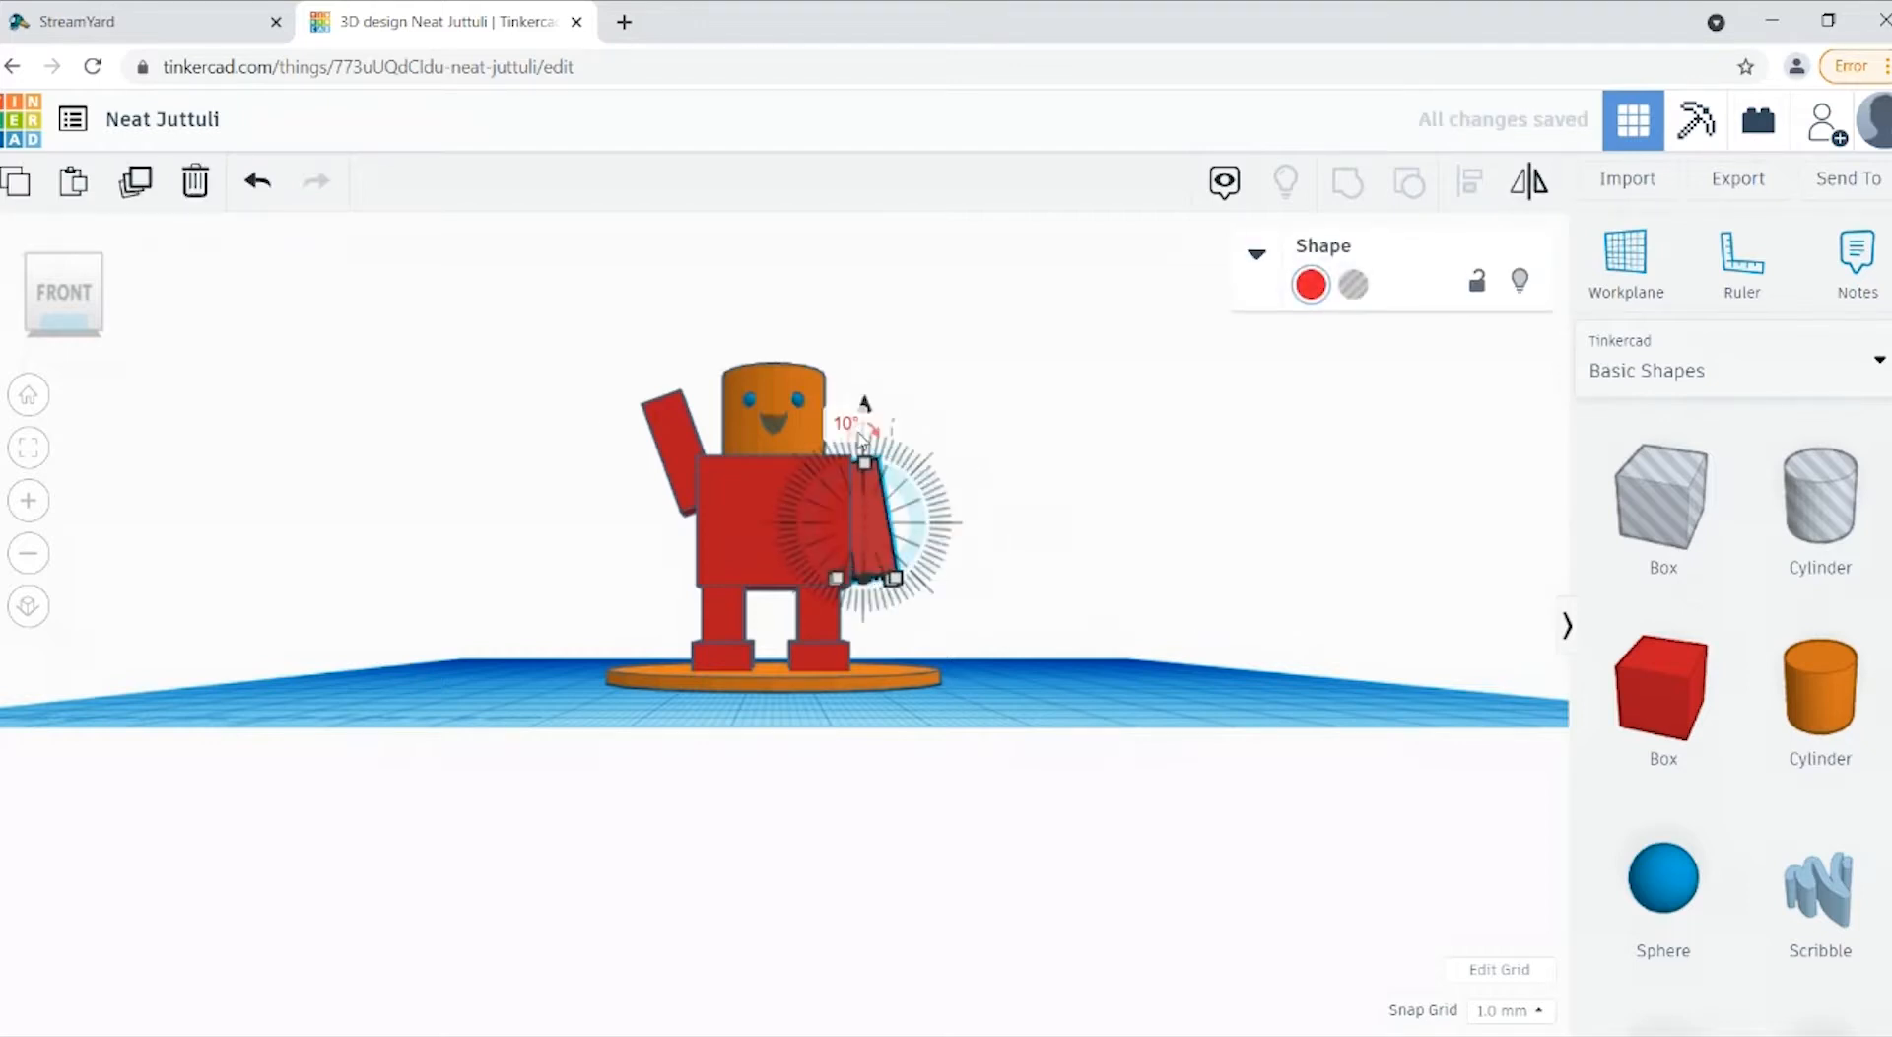
left_click(1068, 583)
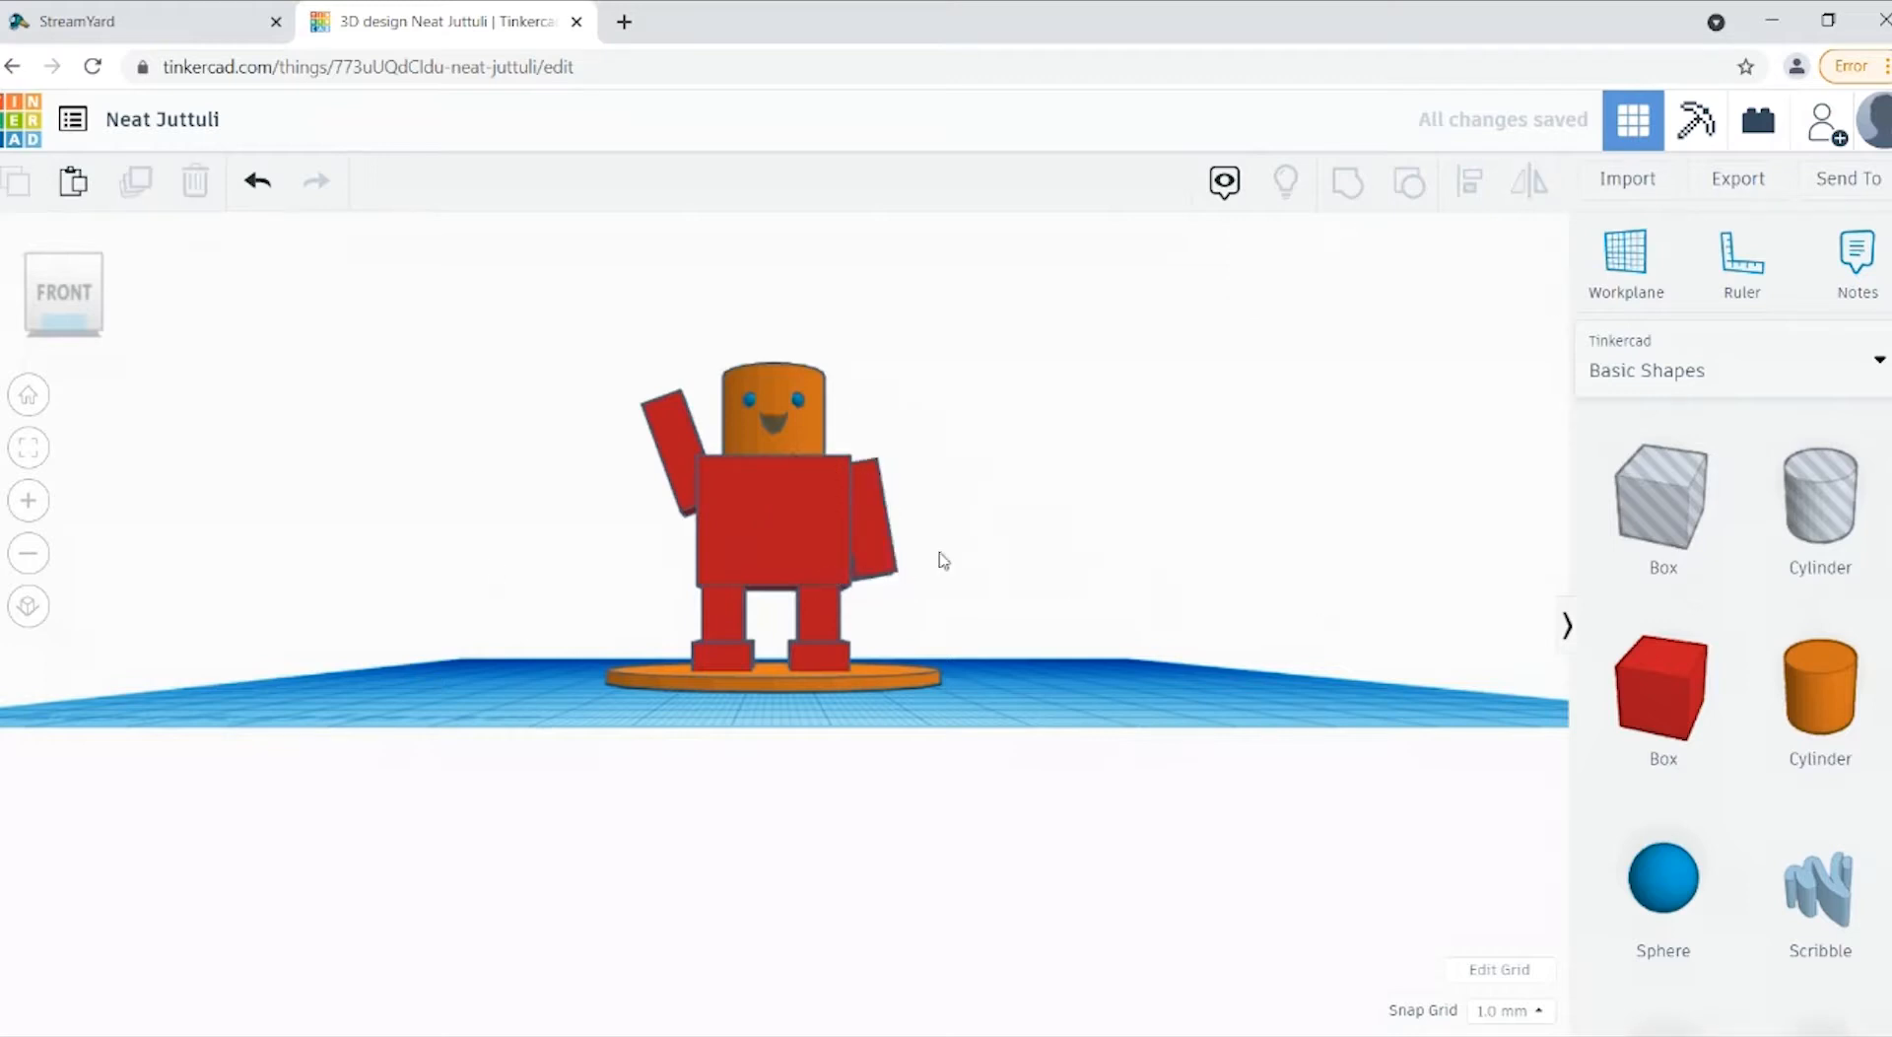
Step: Rotate the arm on the figure's left side outward by a further 5°
left_click(895, 552)
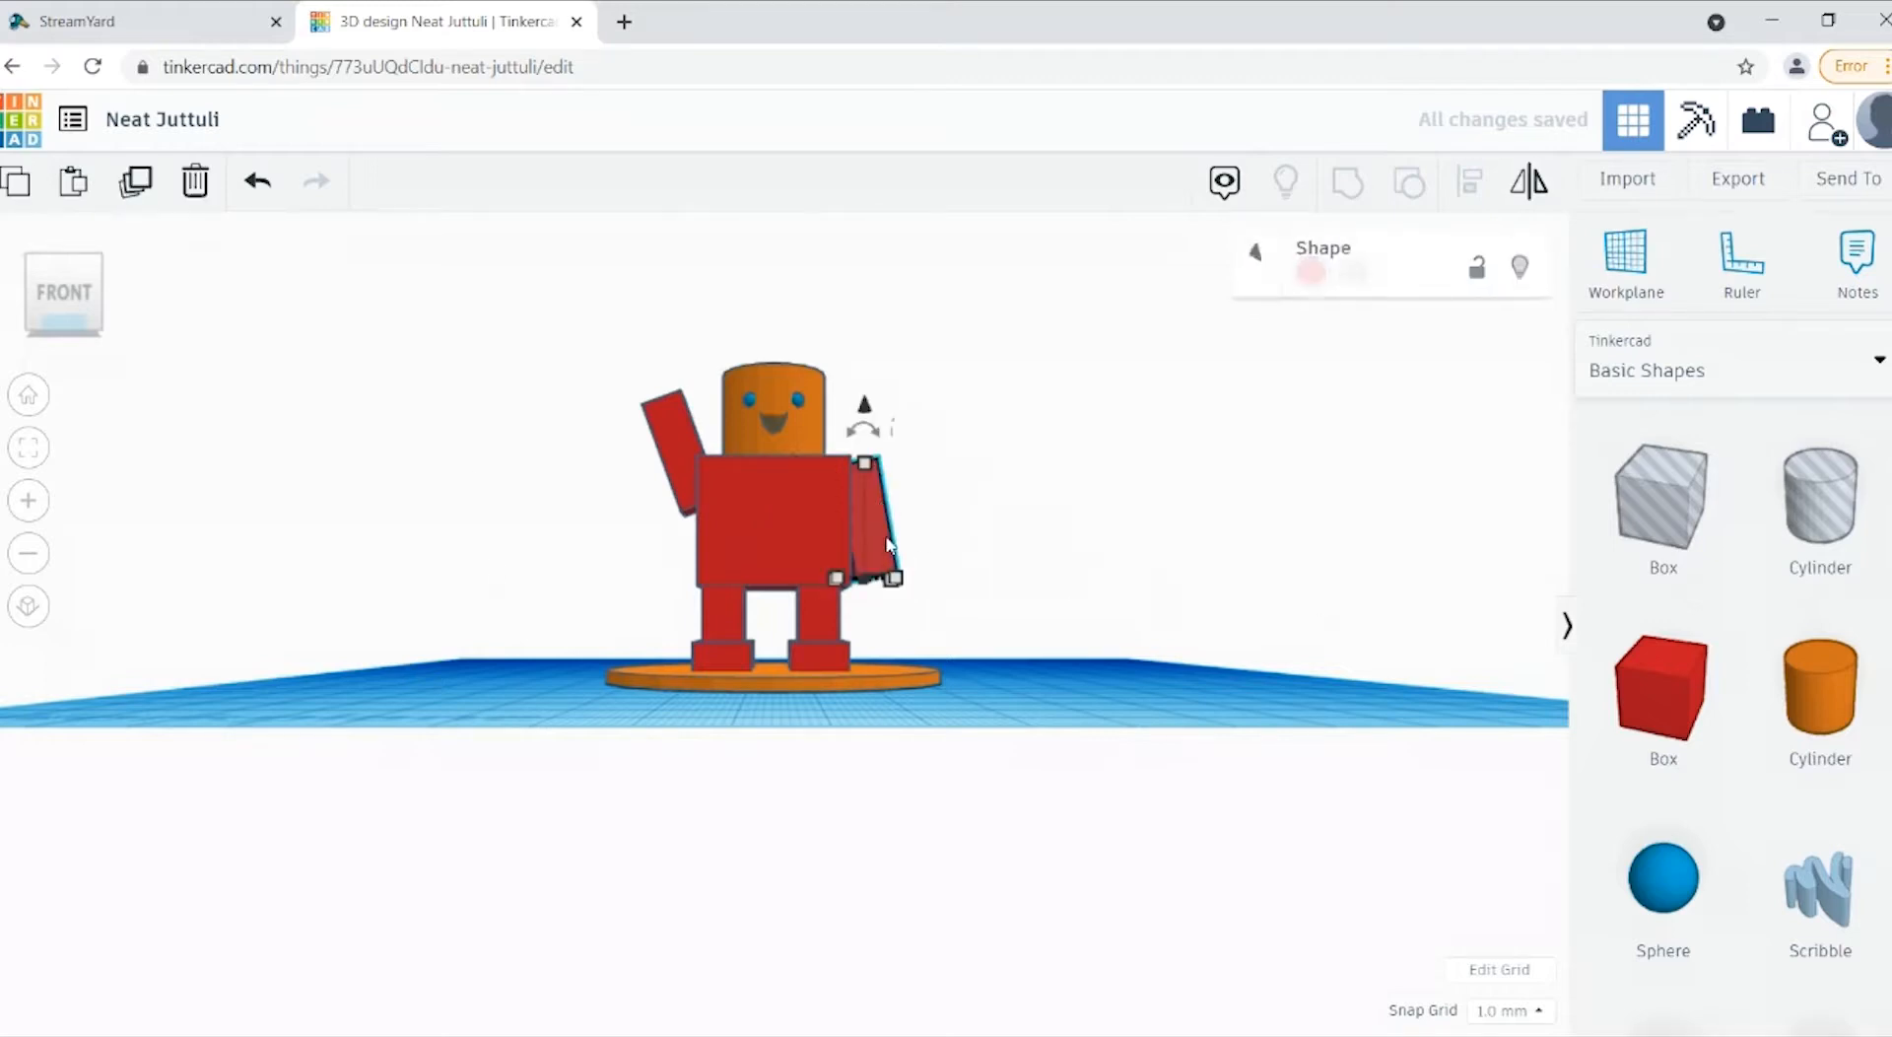
left_click_drag(863, 433, 867, 443)
left_click(864, 412)
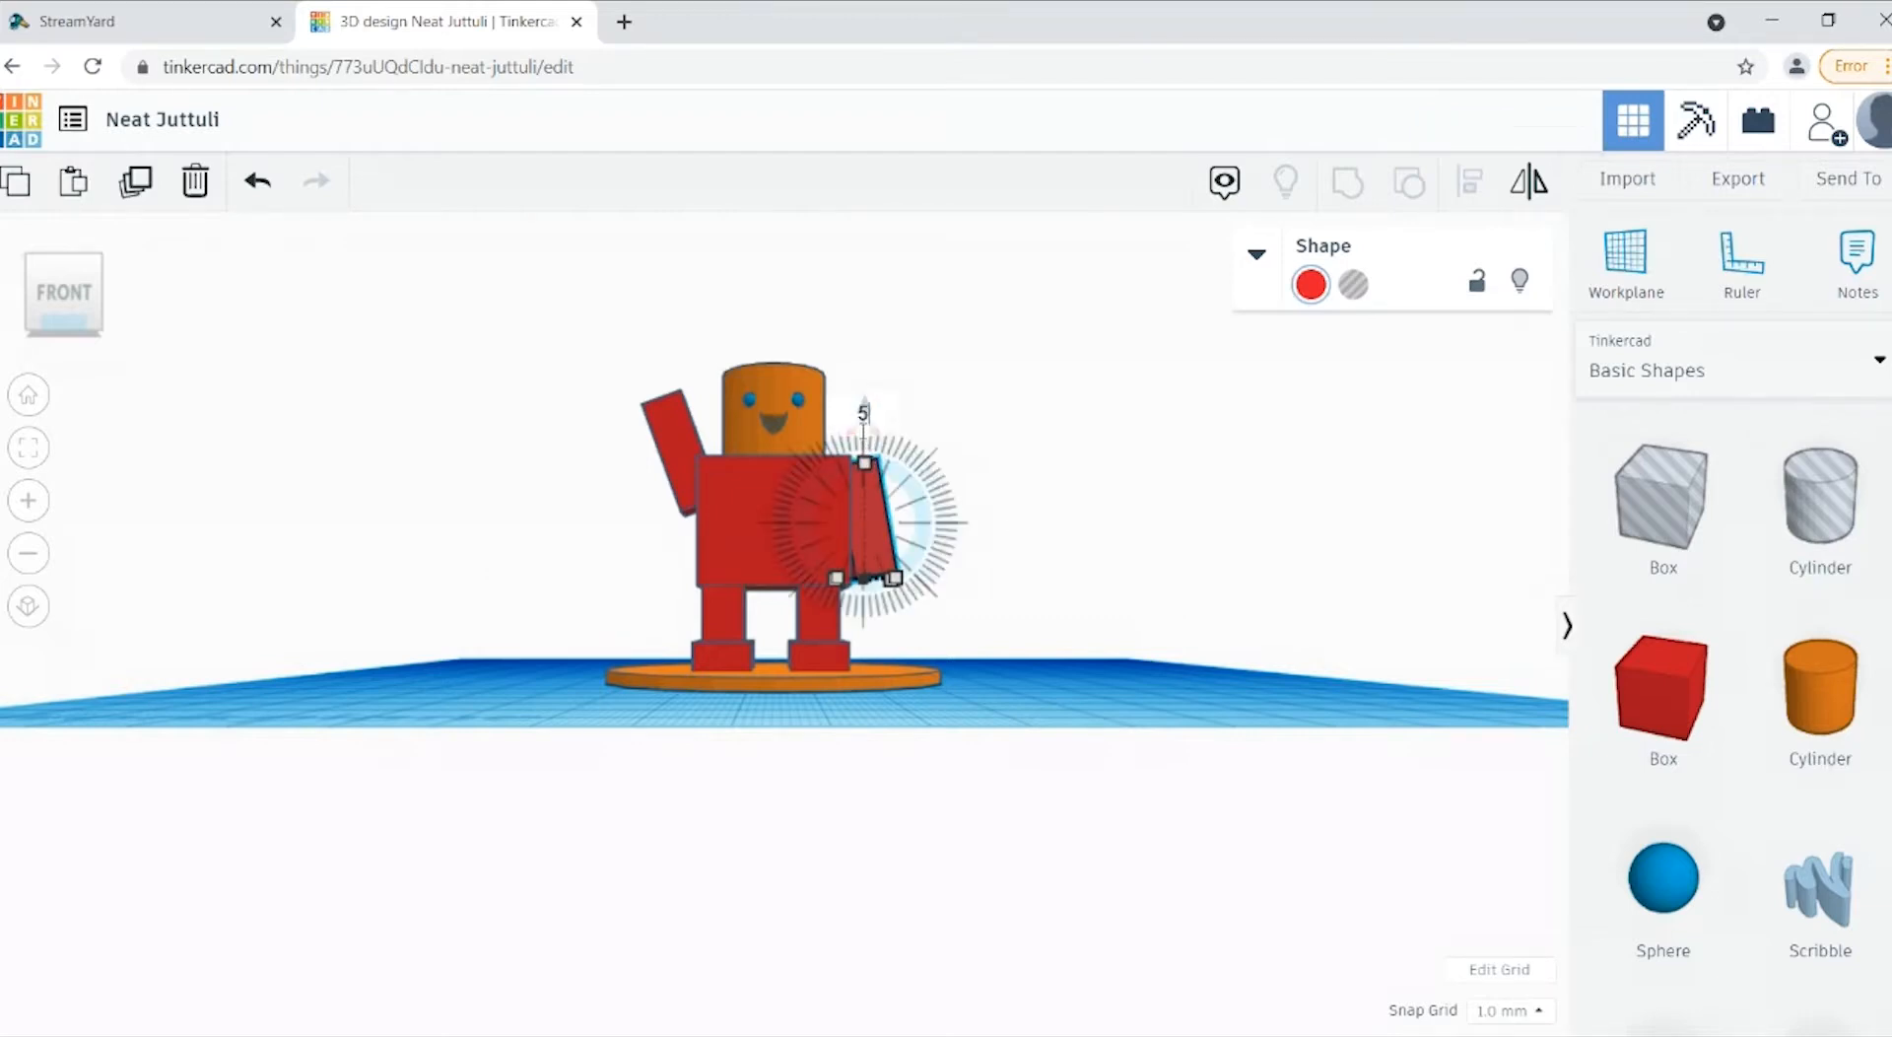
left_click(1174, 511)
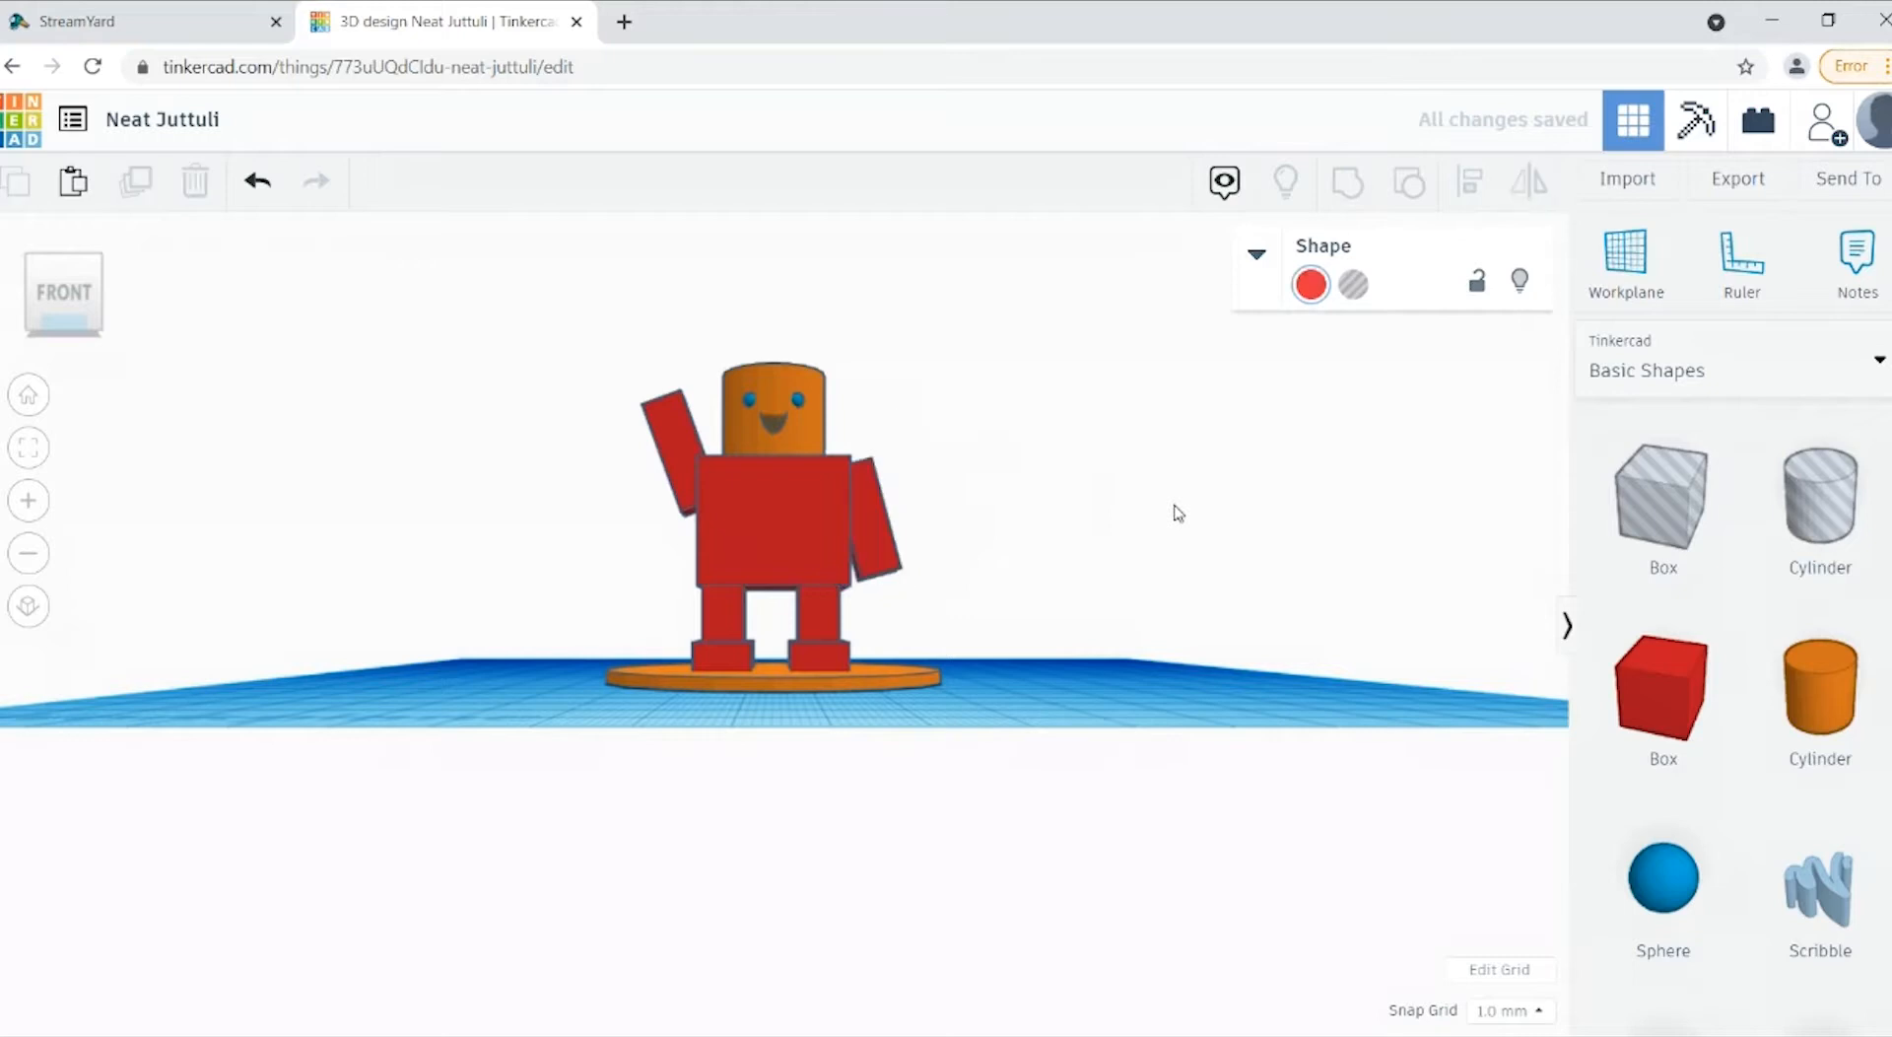
Step: Shift the tilted arm on the figure's left side slightly inward so that it meets the body
left_click(82, 311)
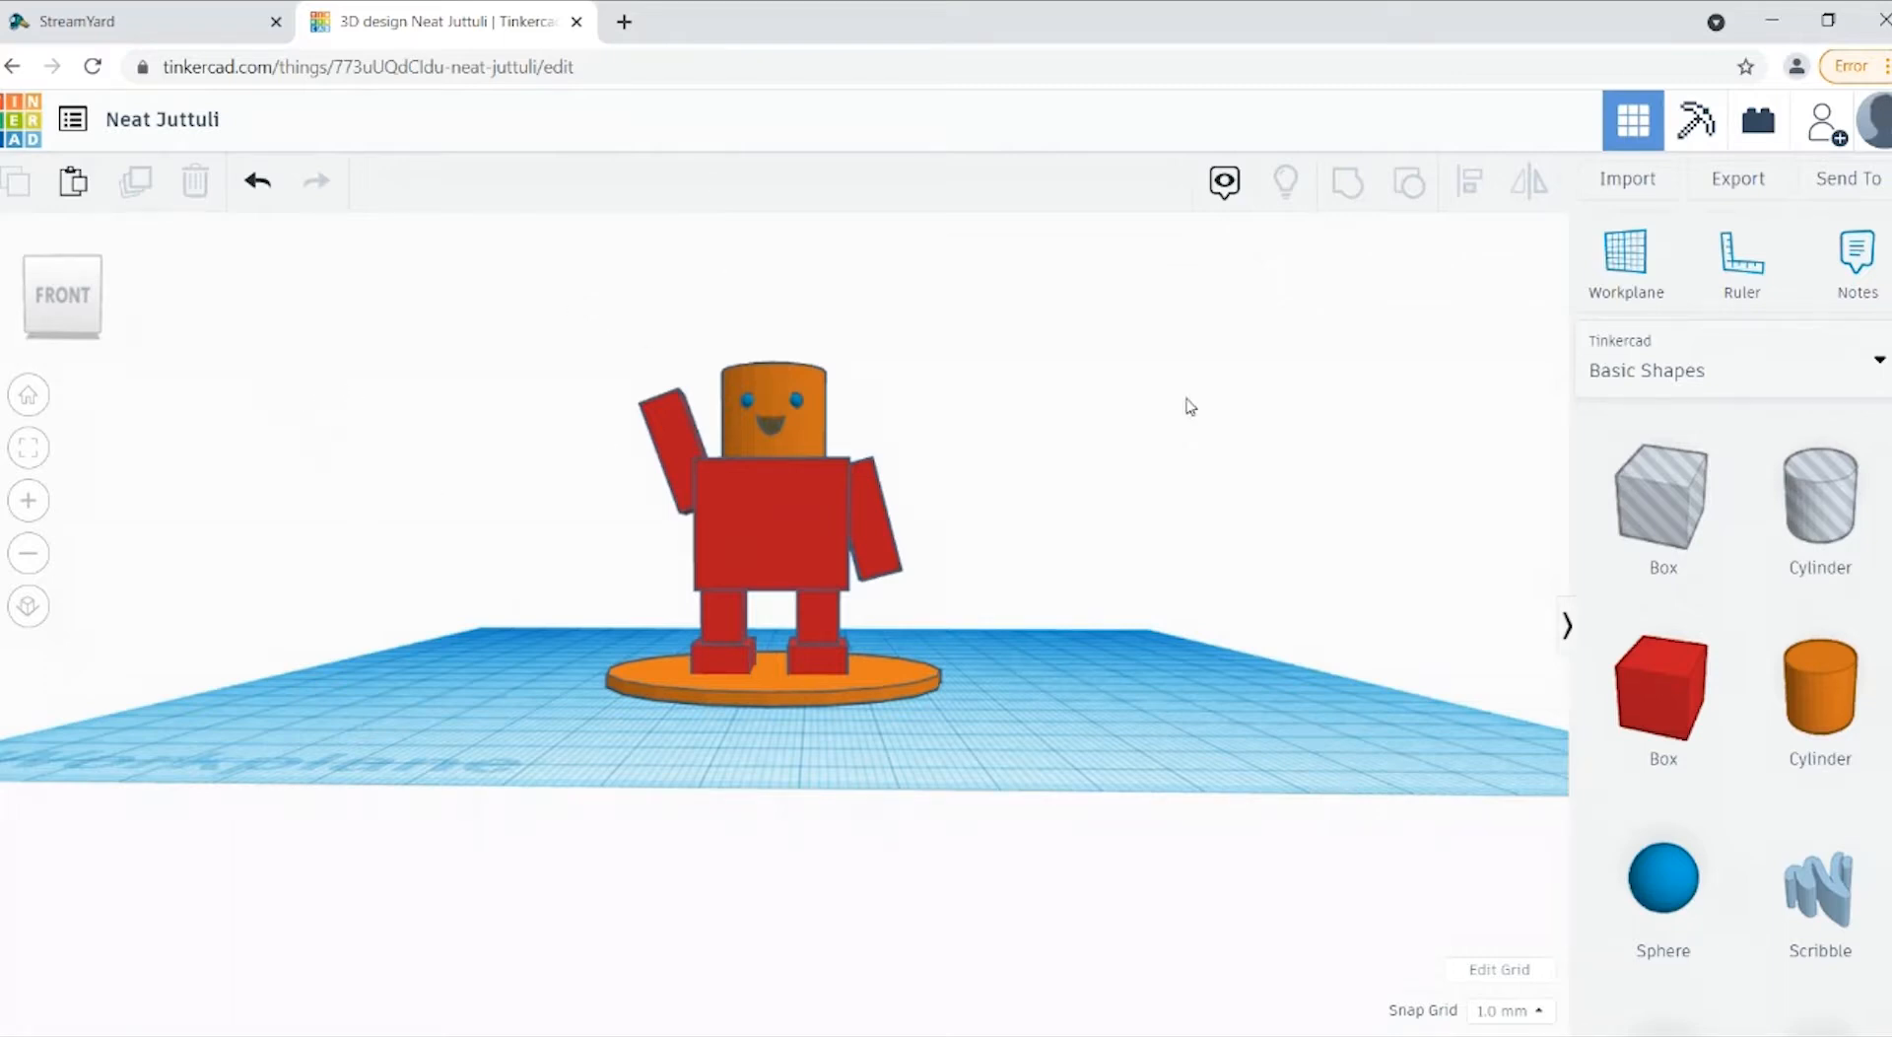
left_click(864, 523)
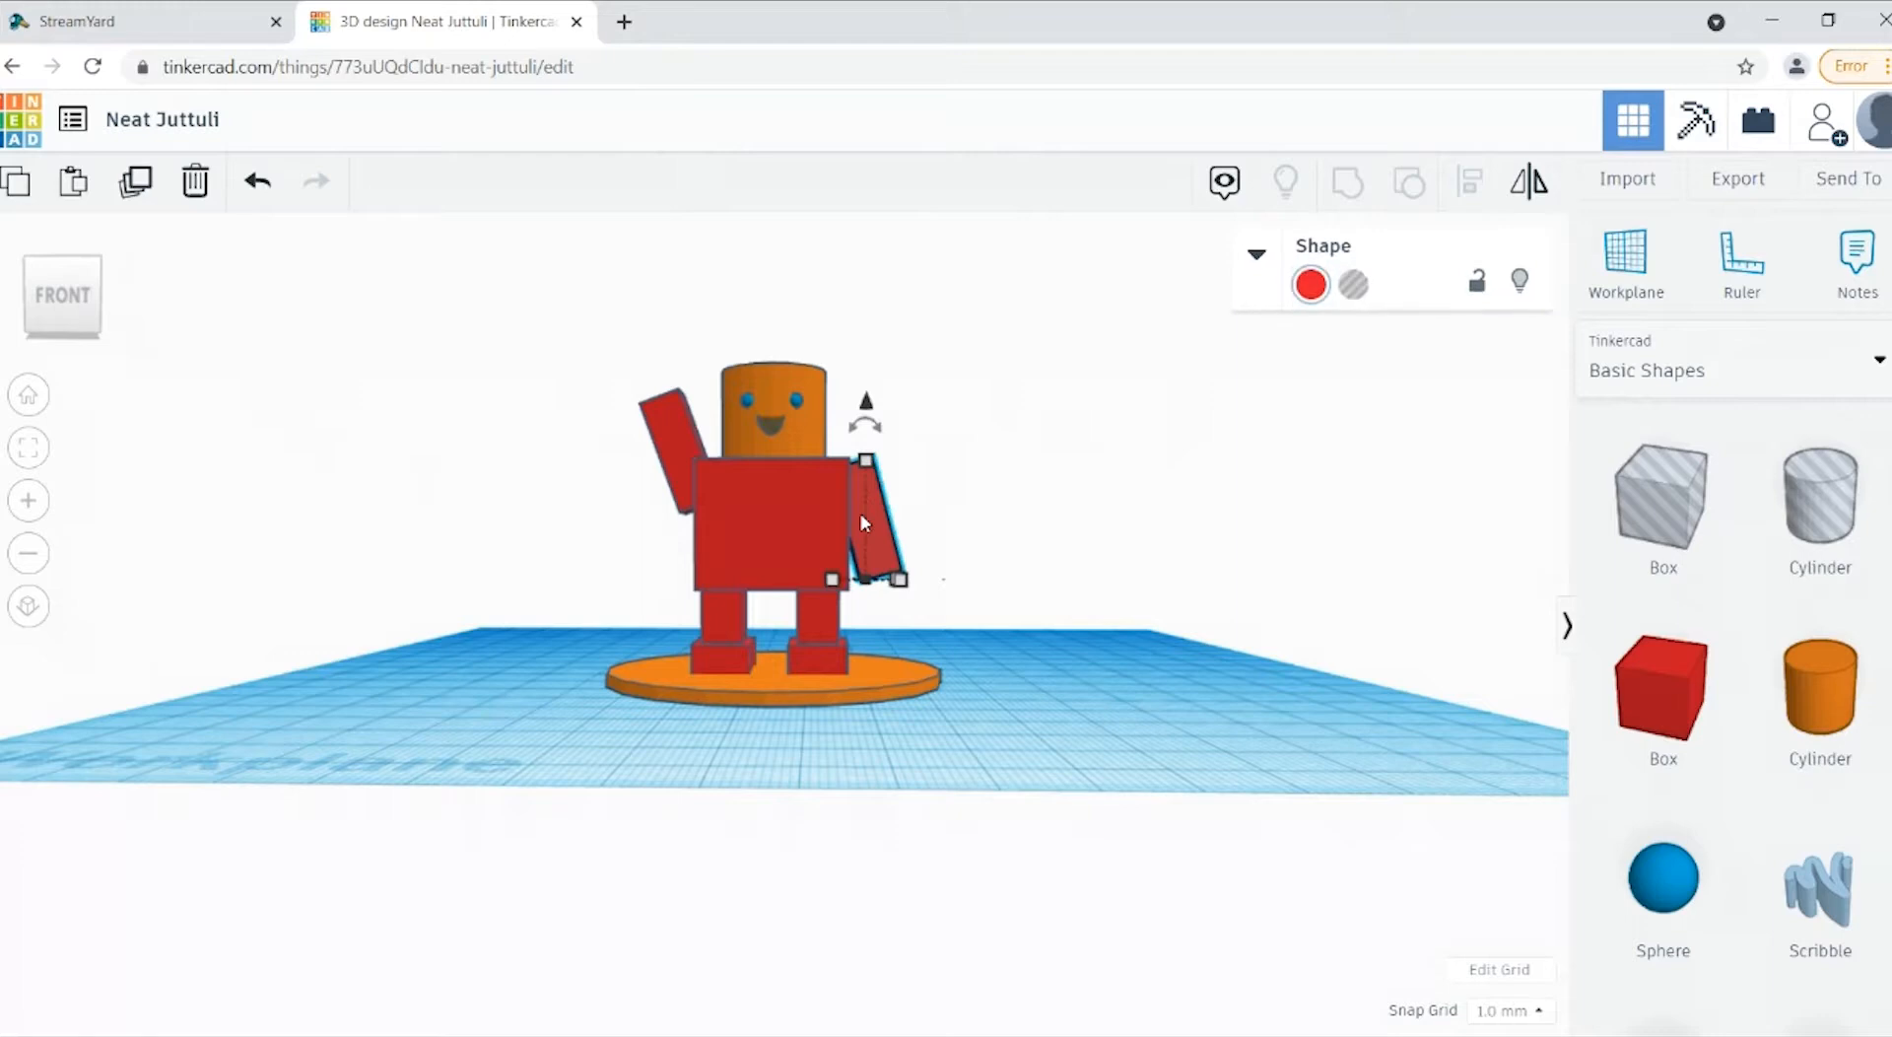
key("Left")
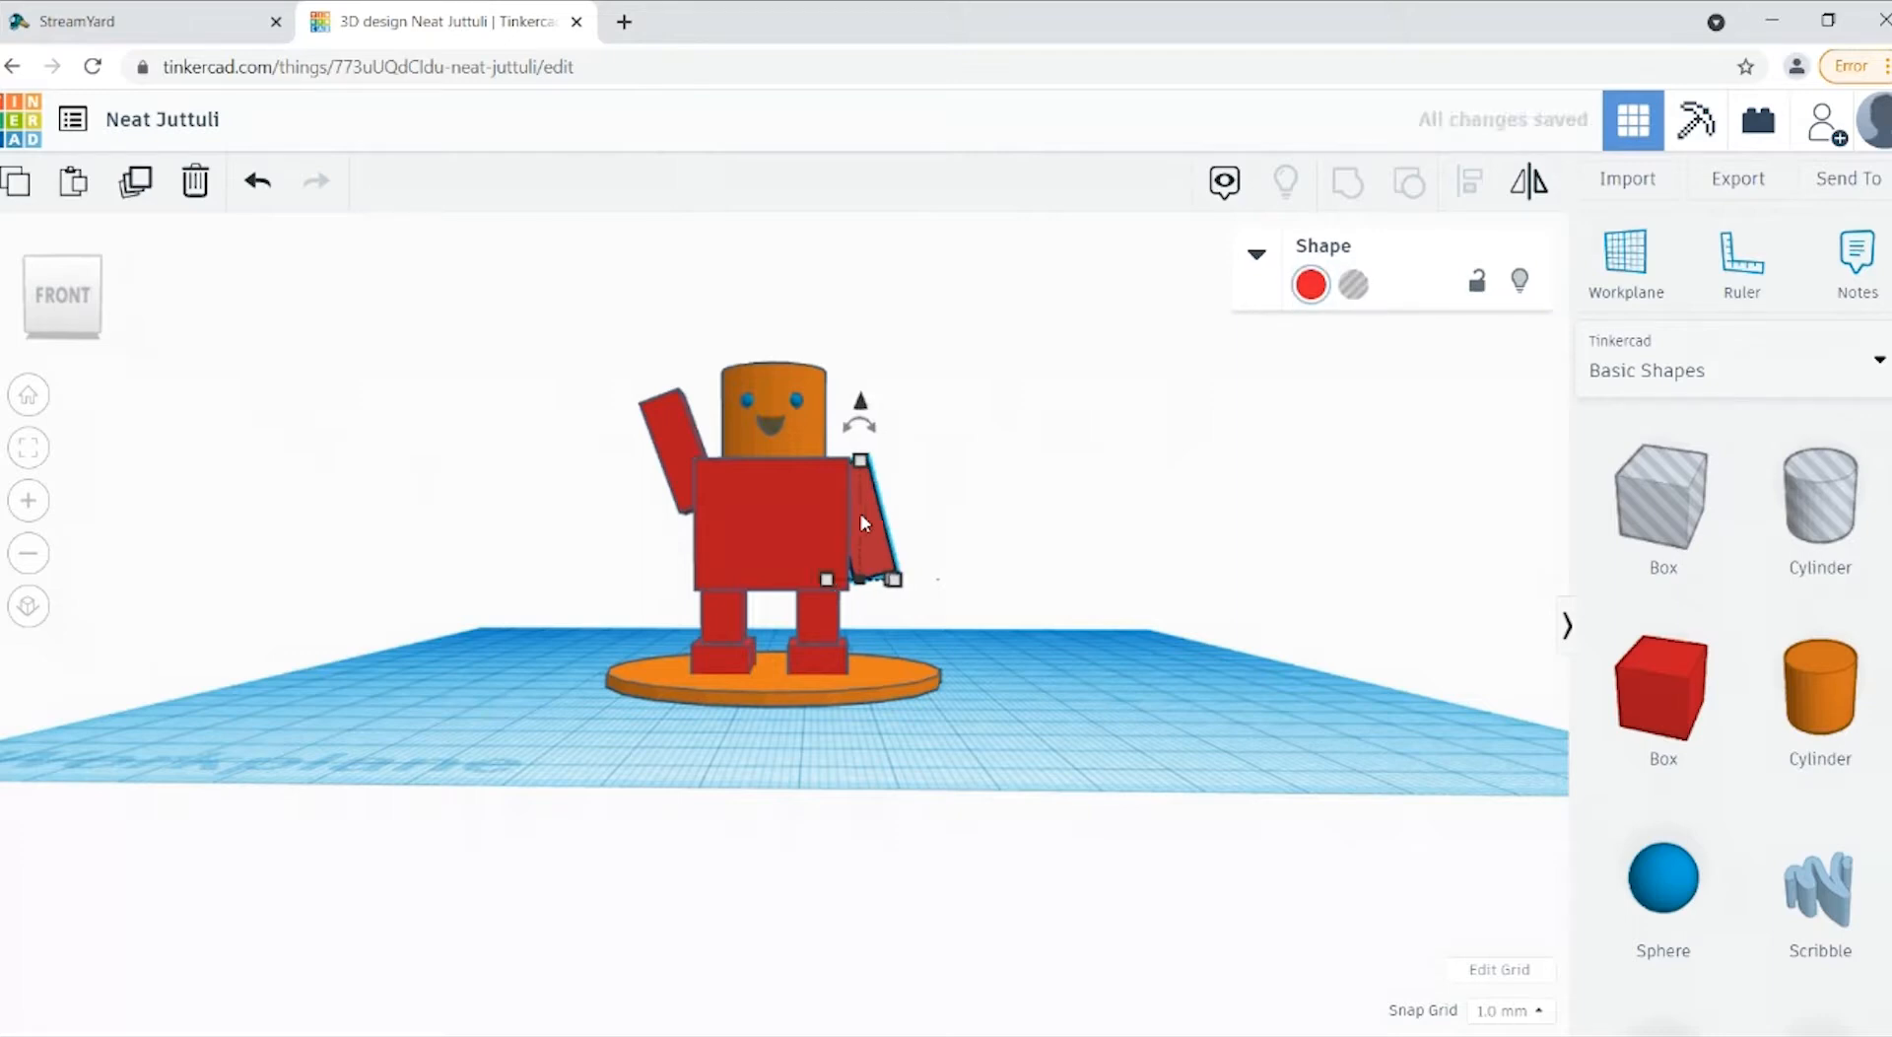
key("Left")
key("Right")
left_click(1092, 590)
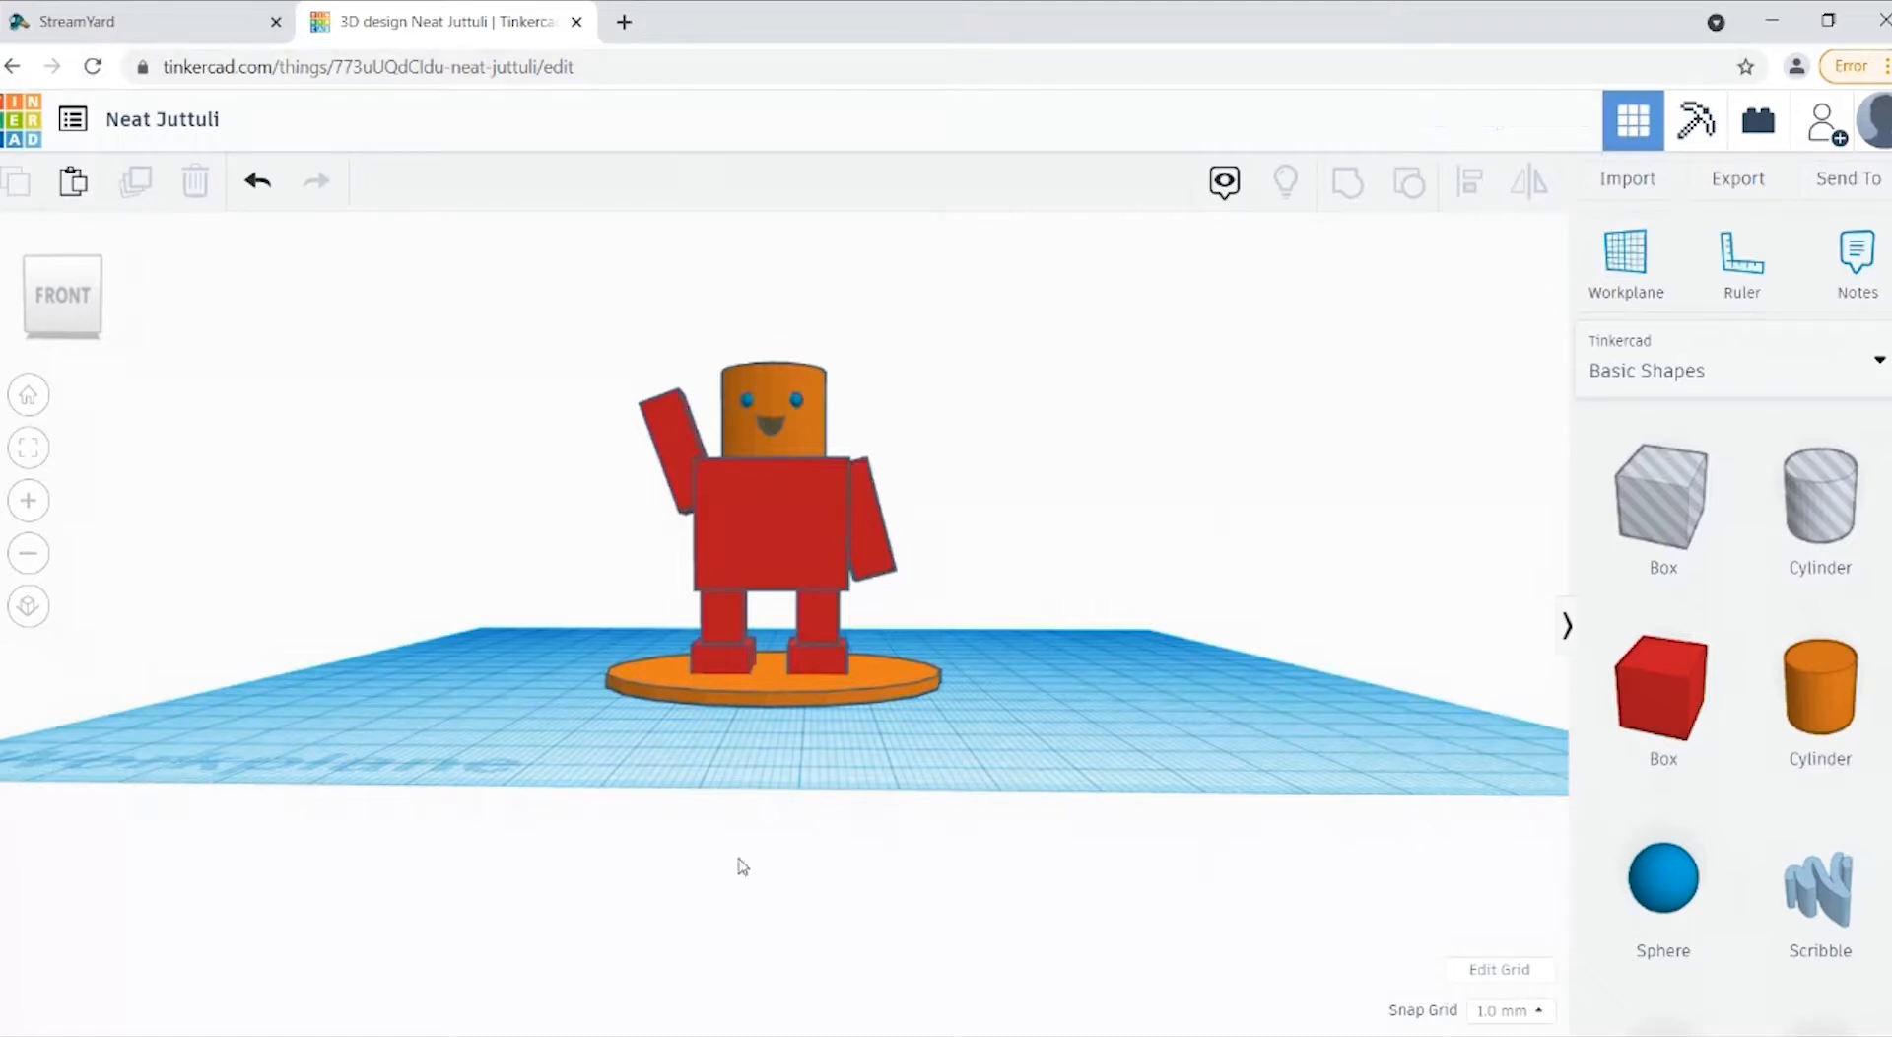
Step: Delete the round disc under the figure and group all the figure's parts into one shape
left_click(794, 708)
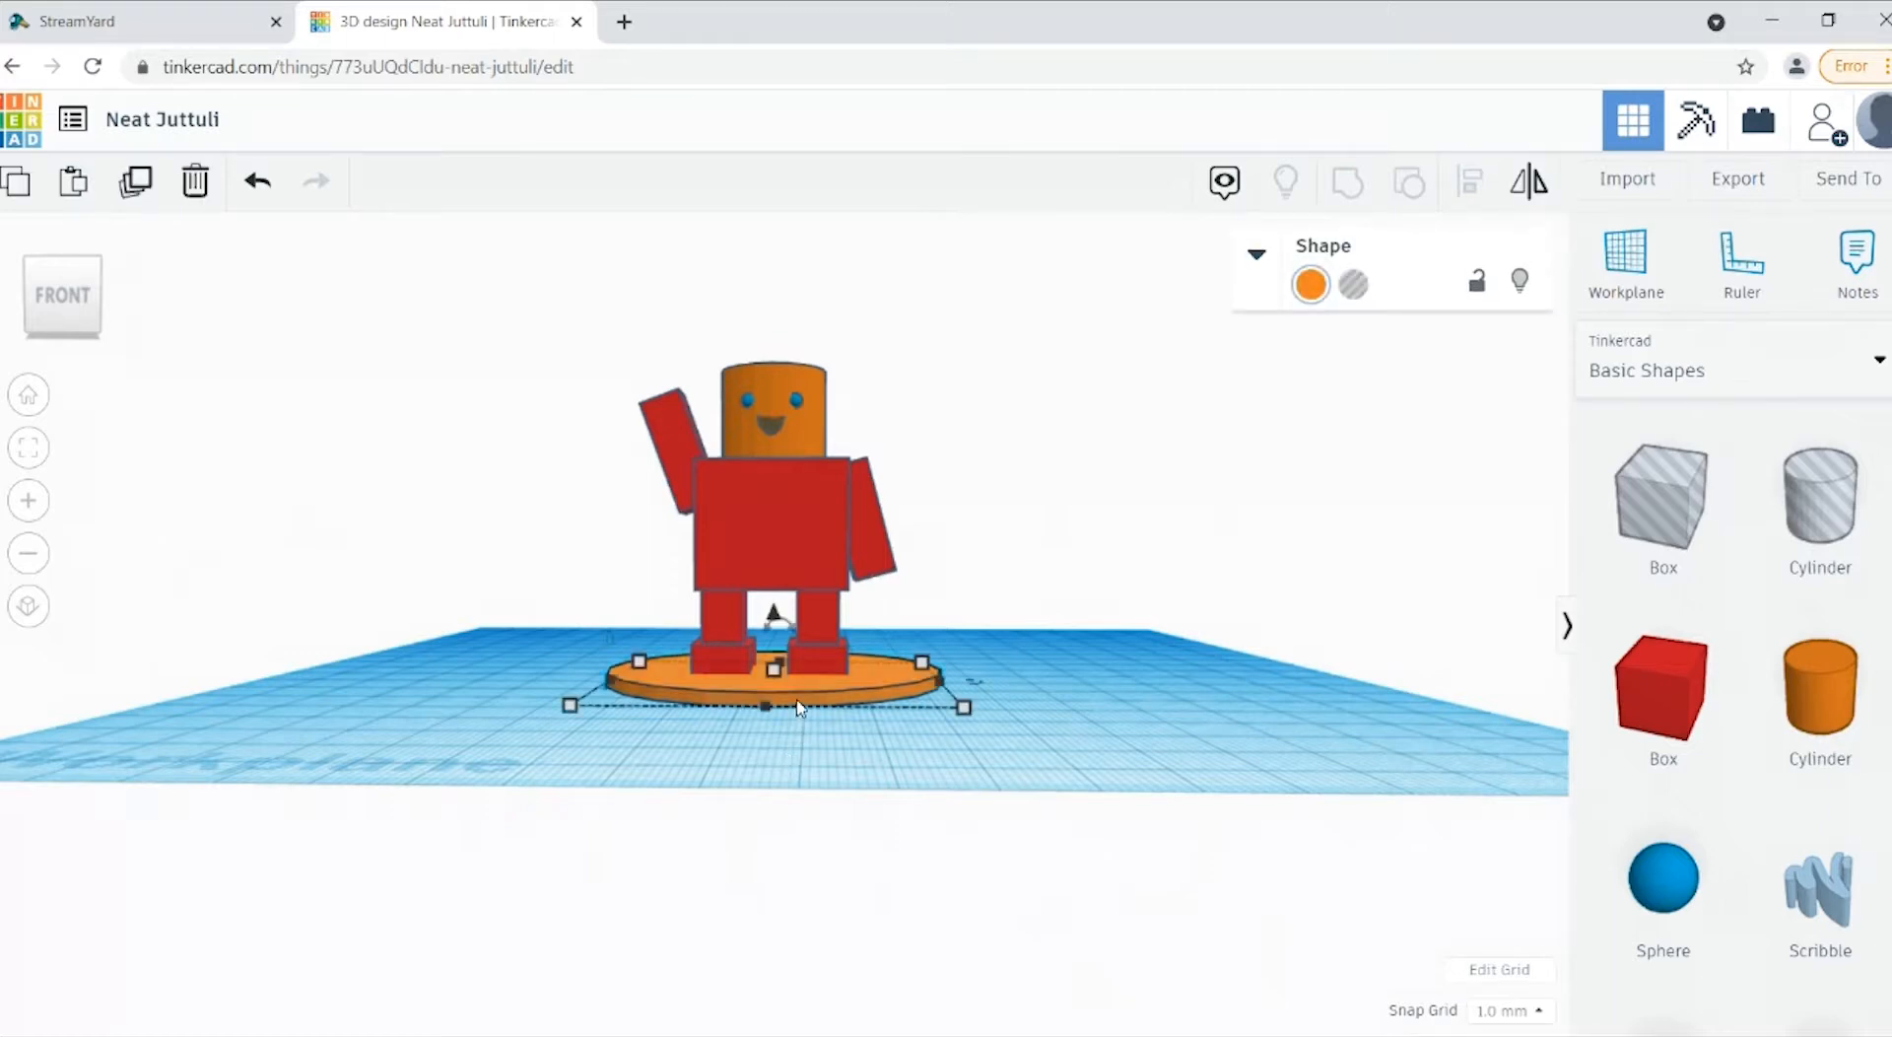
key("Delete")
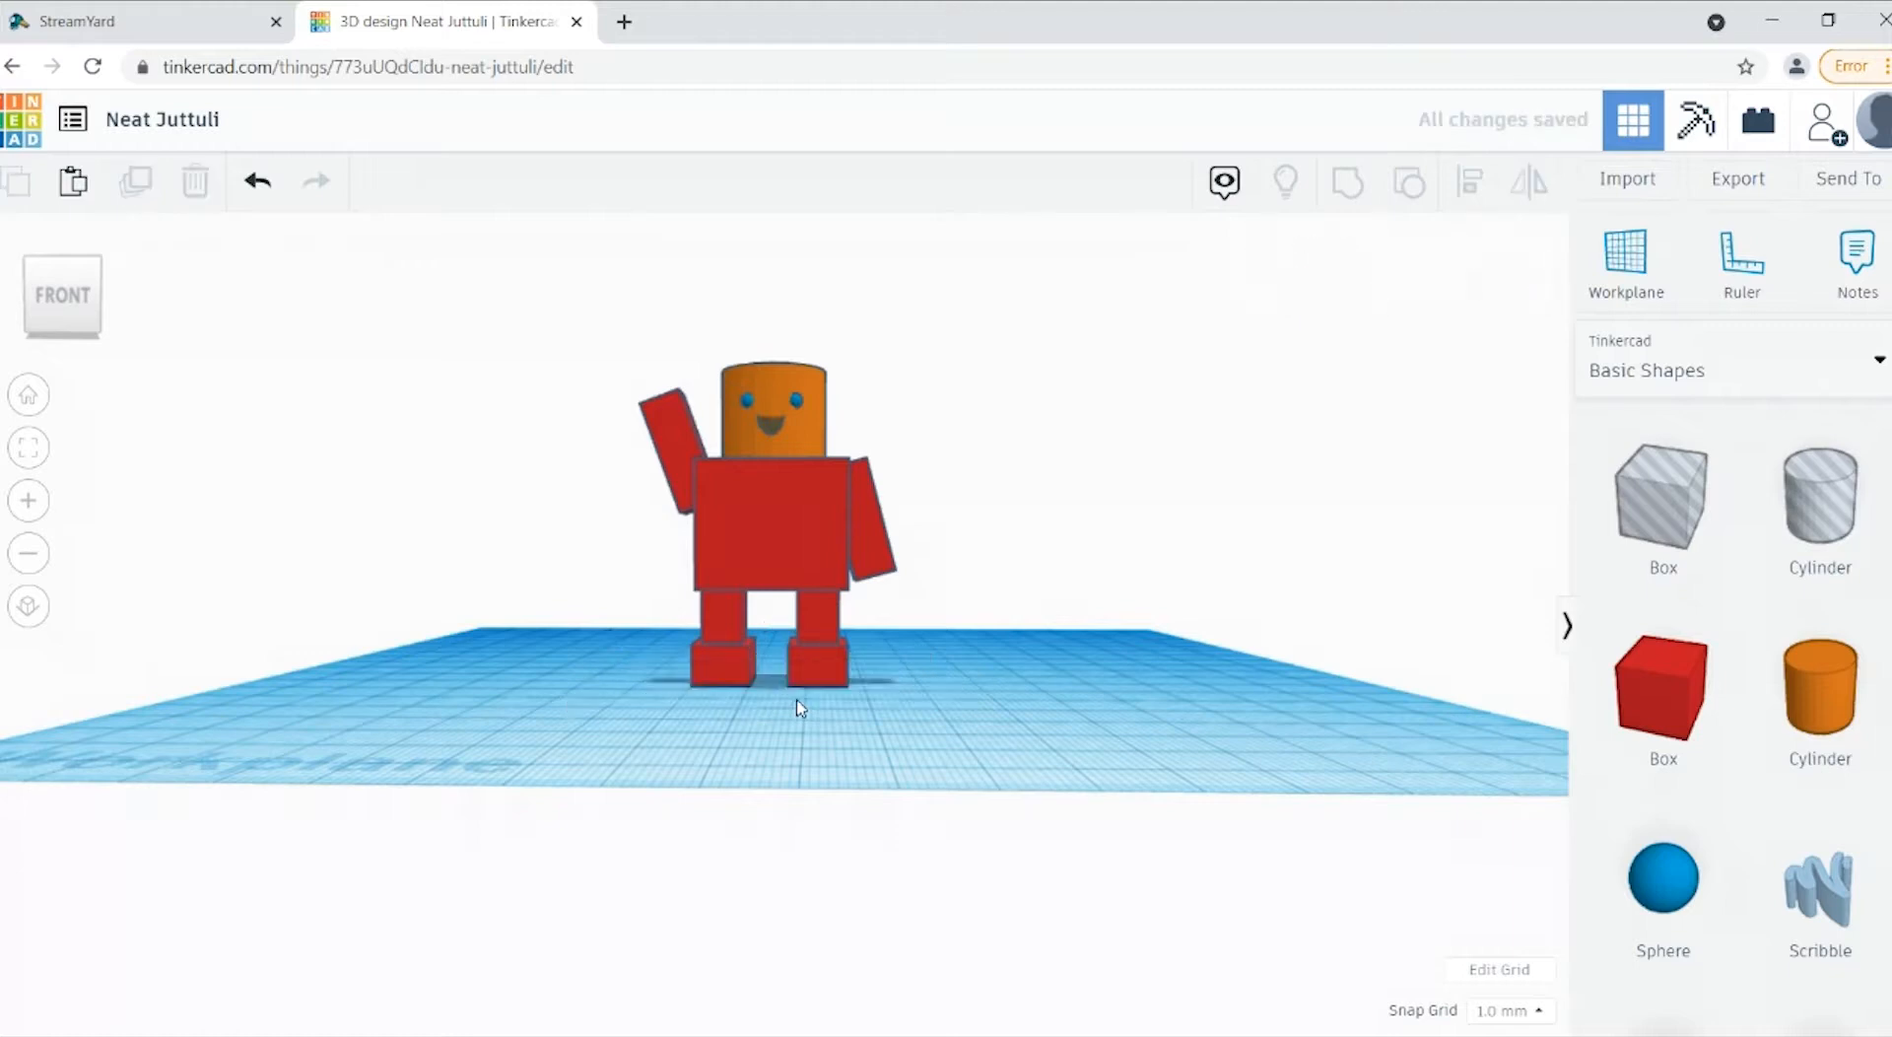
left_click_drag(1081, 268, 646, 804)
left_click(1360, 192)
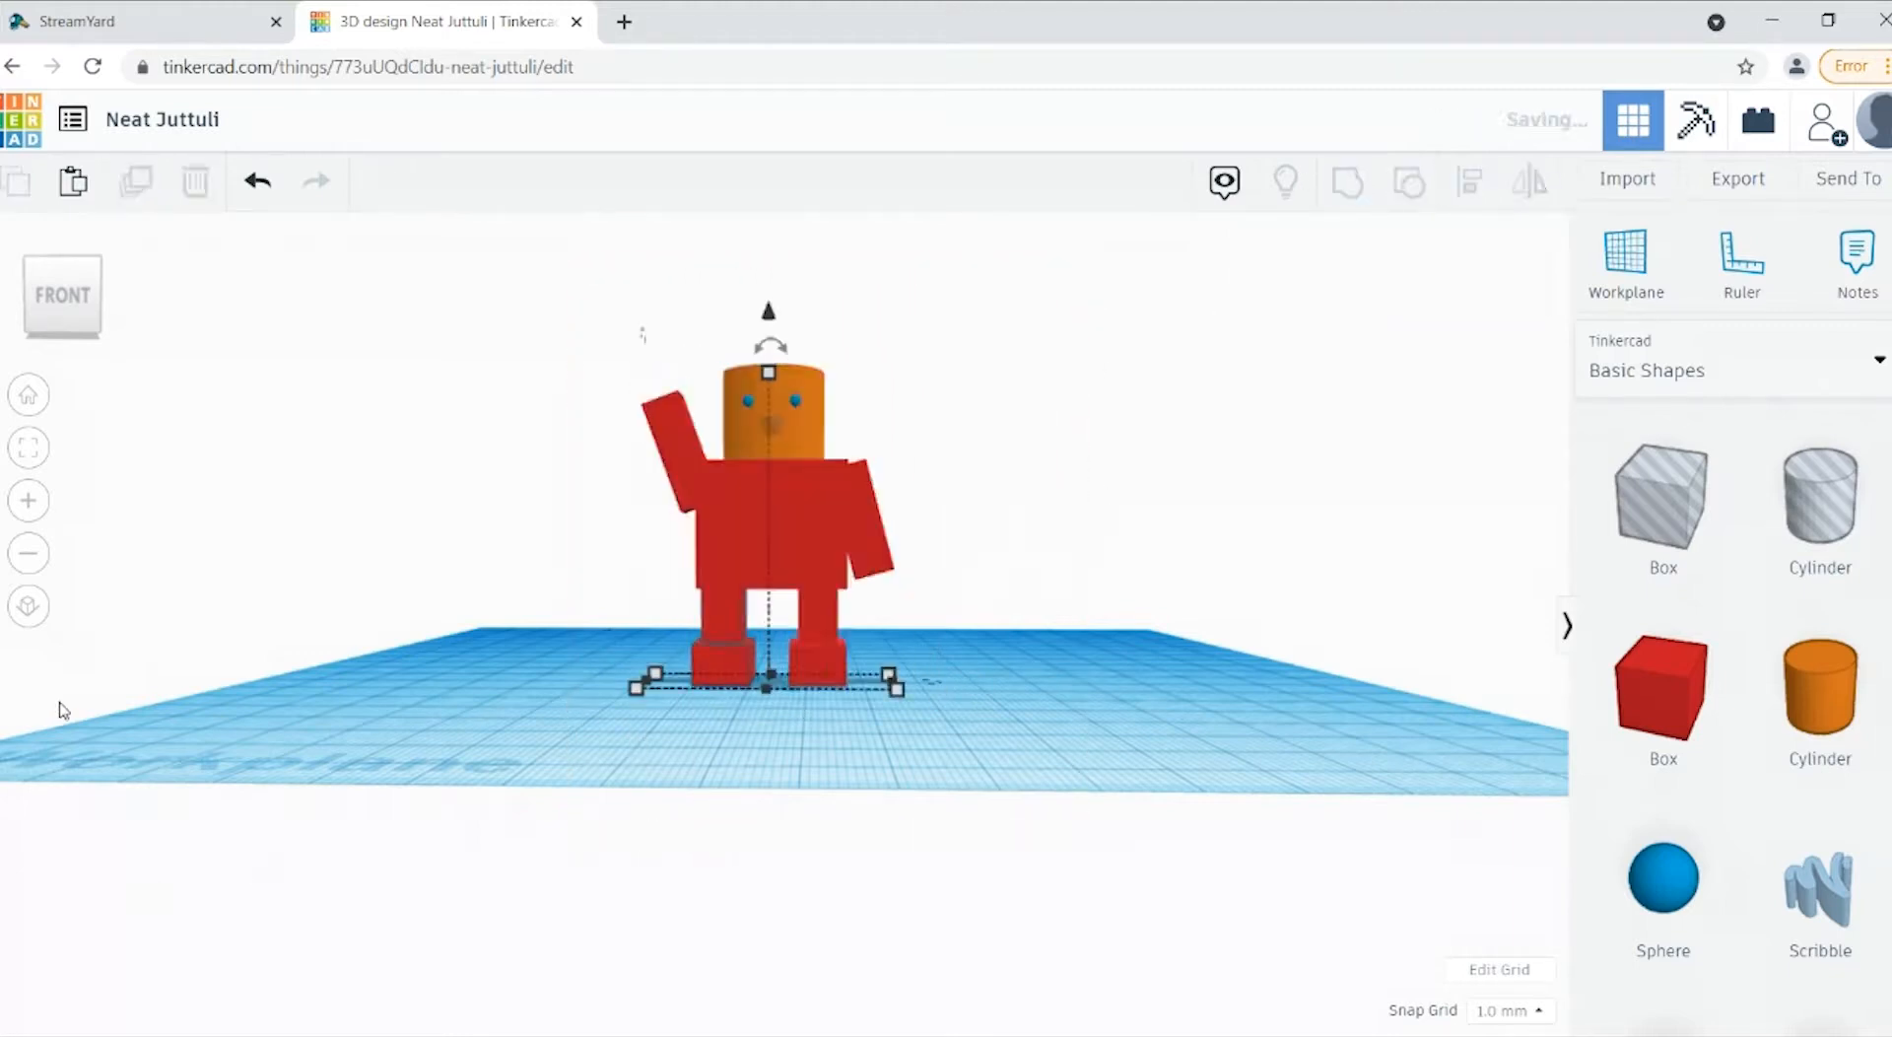
mouse_move(82, 325)
left_mouse_down()
mouse_move(2, 327)
mouse_move(2, 276)
mouse_move(25, 268)
mouse_move(57, 330)
mouse_move(82, 323)
left_mouse_up()
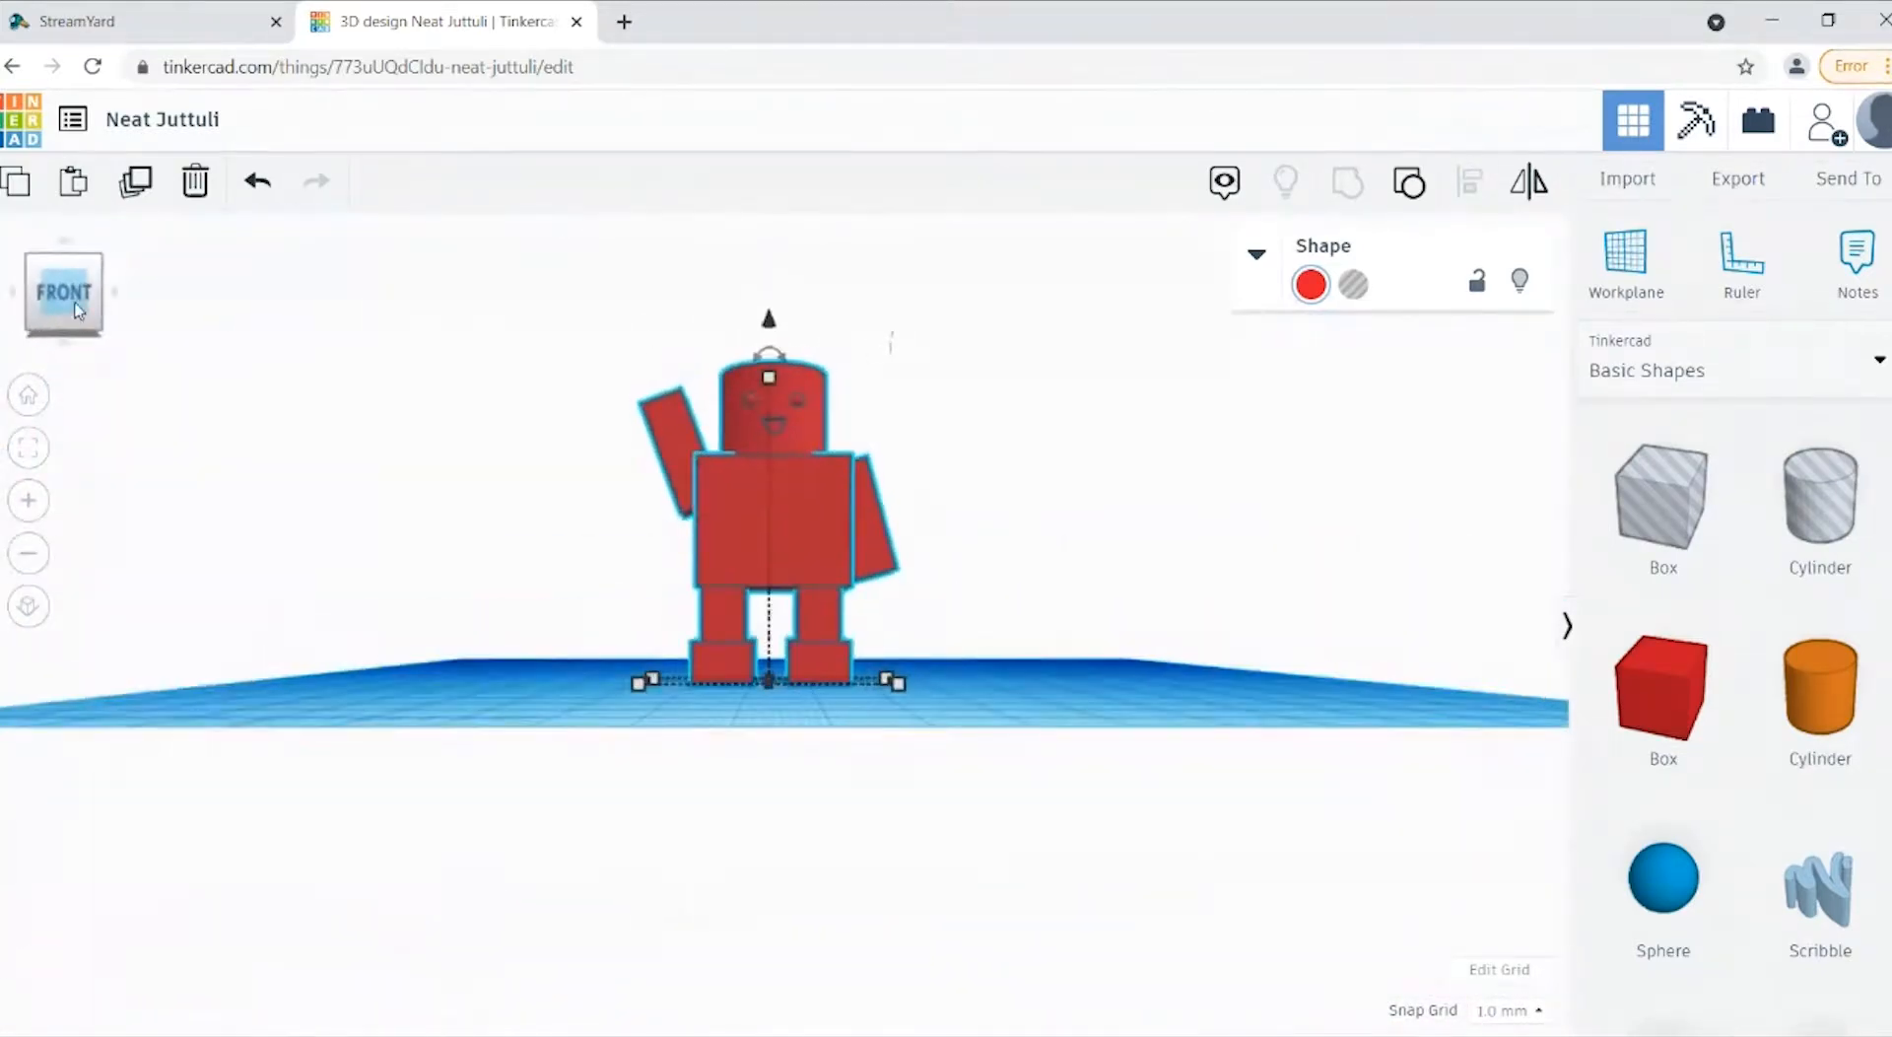
left_click(1060, 670)
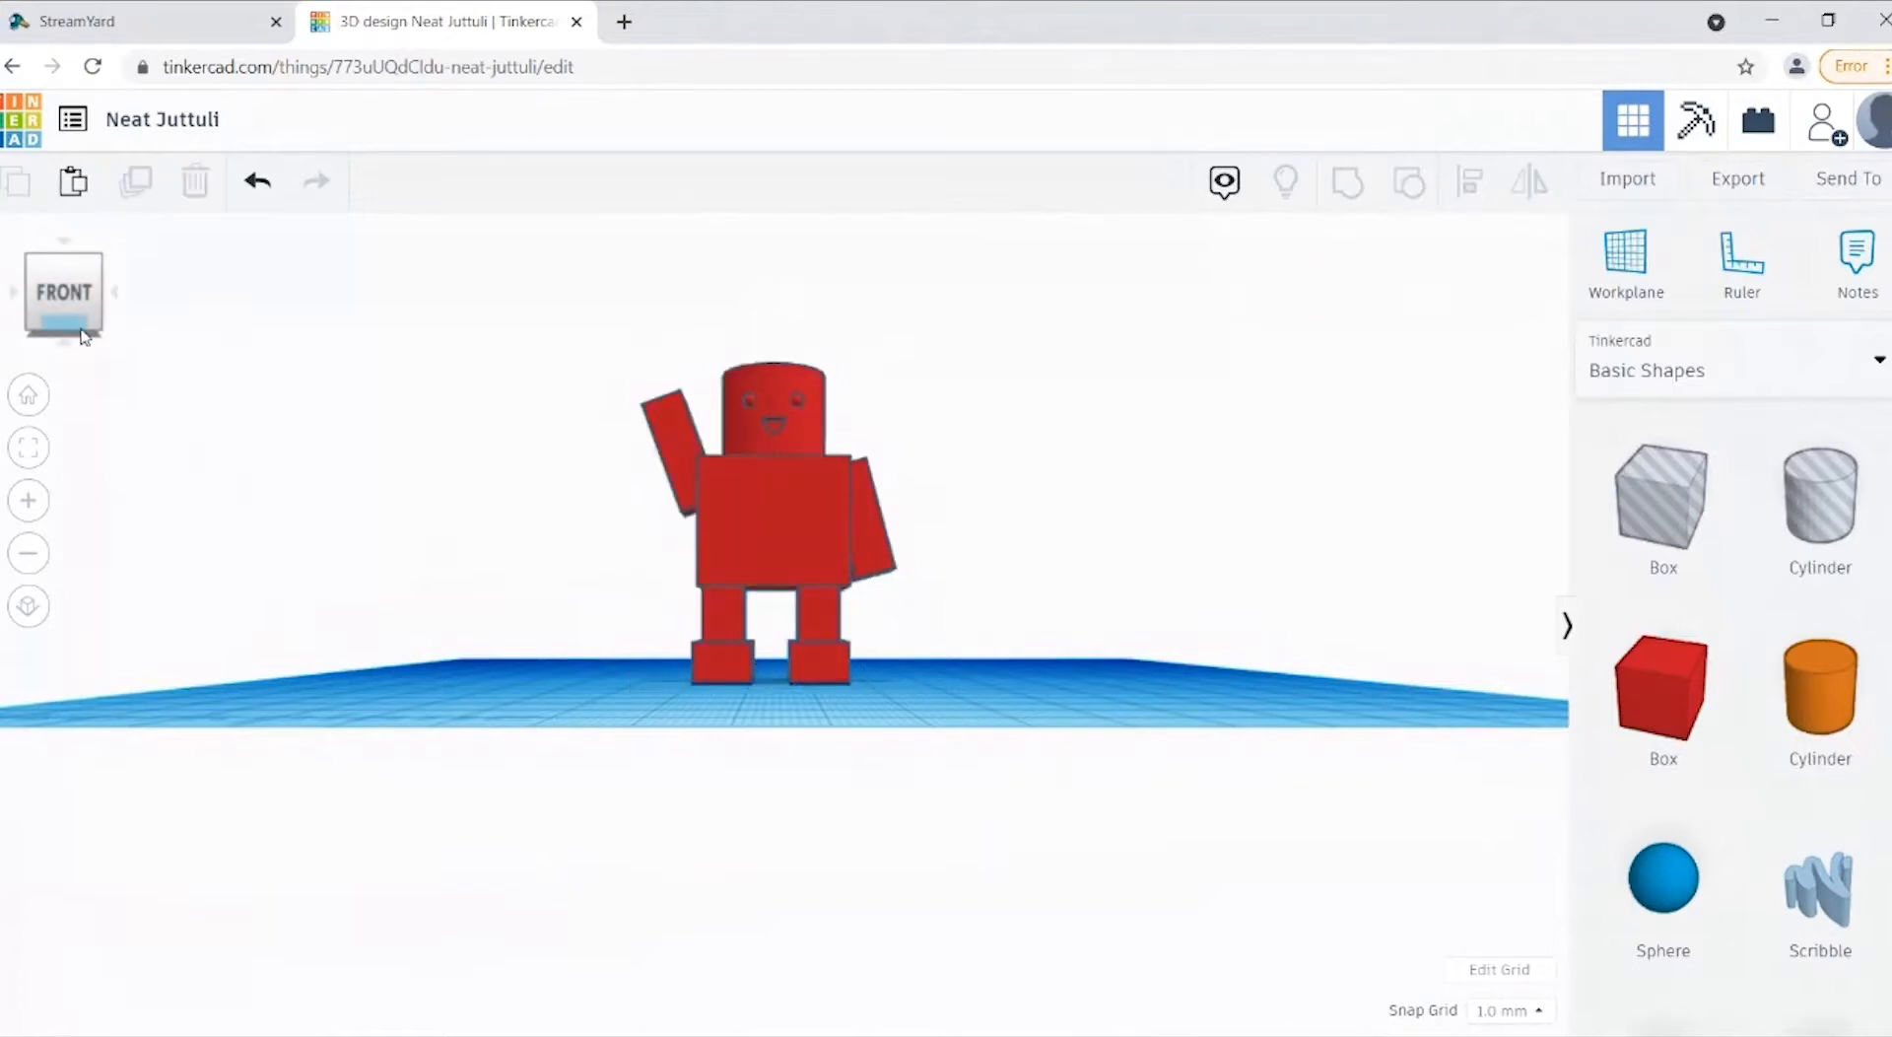
Step: Place a box on the workplane beside the figure and size it 60 × 60 × 60 mm
left_click_drag(83, 336, 88, 345)
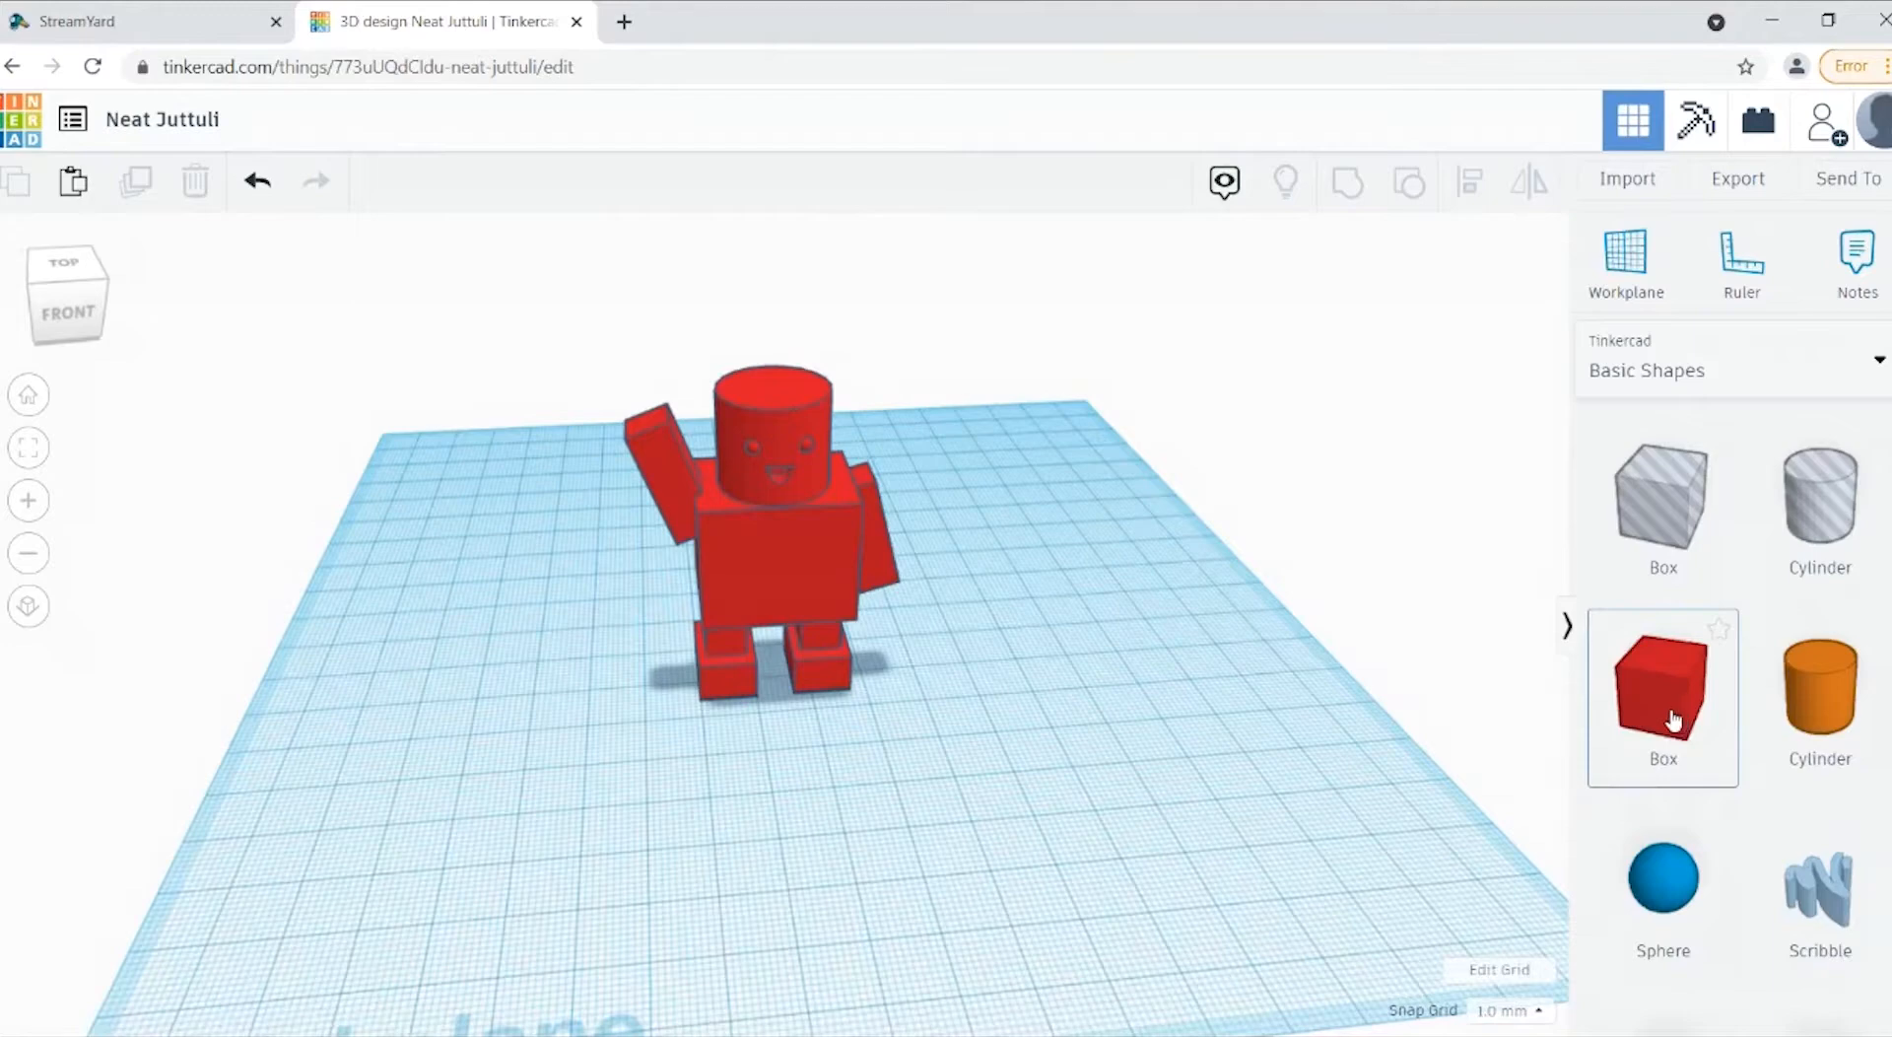
left_click_drag(1672, 719, 1088, 789)
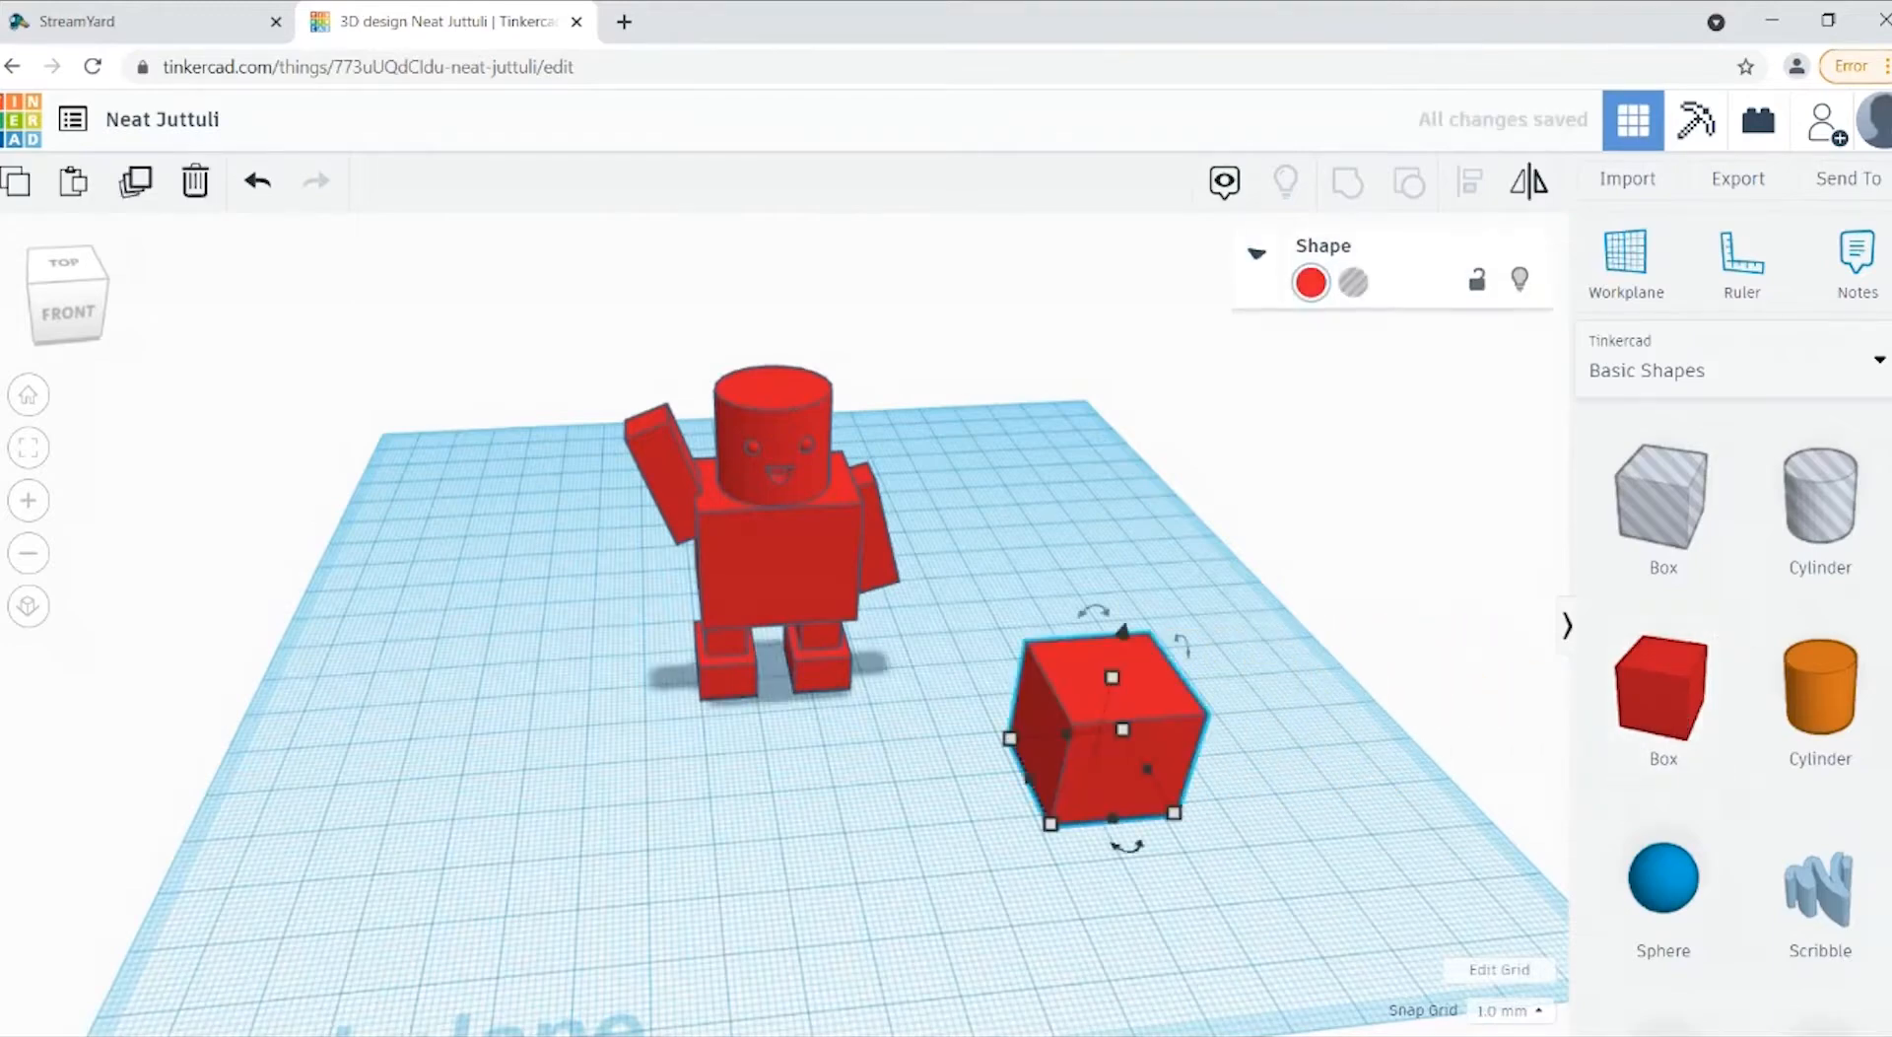
mouse_move(1012, 739)
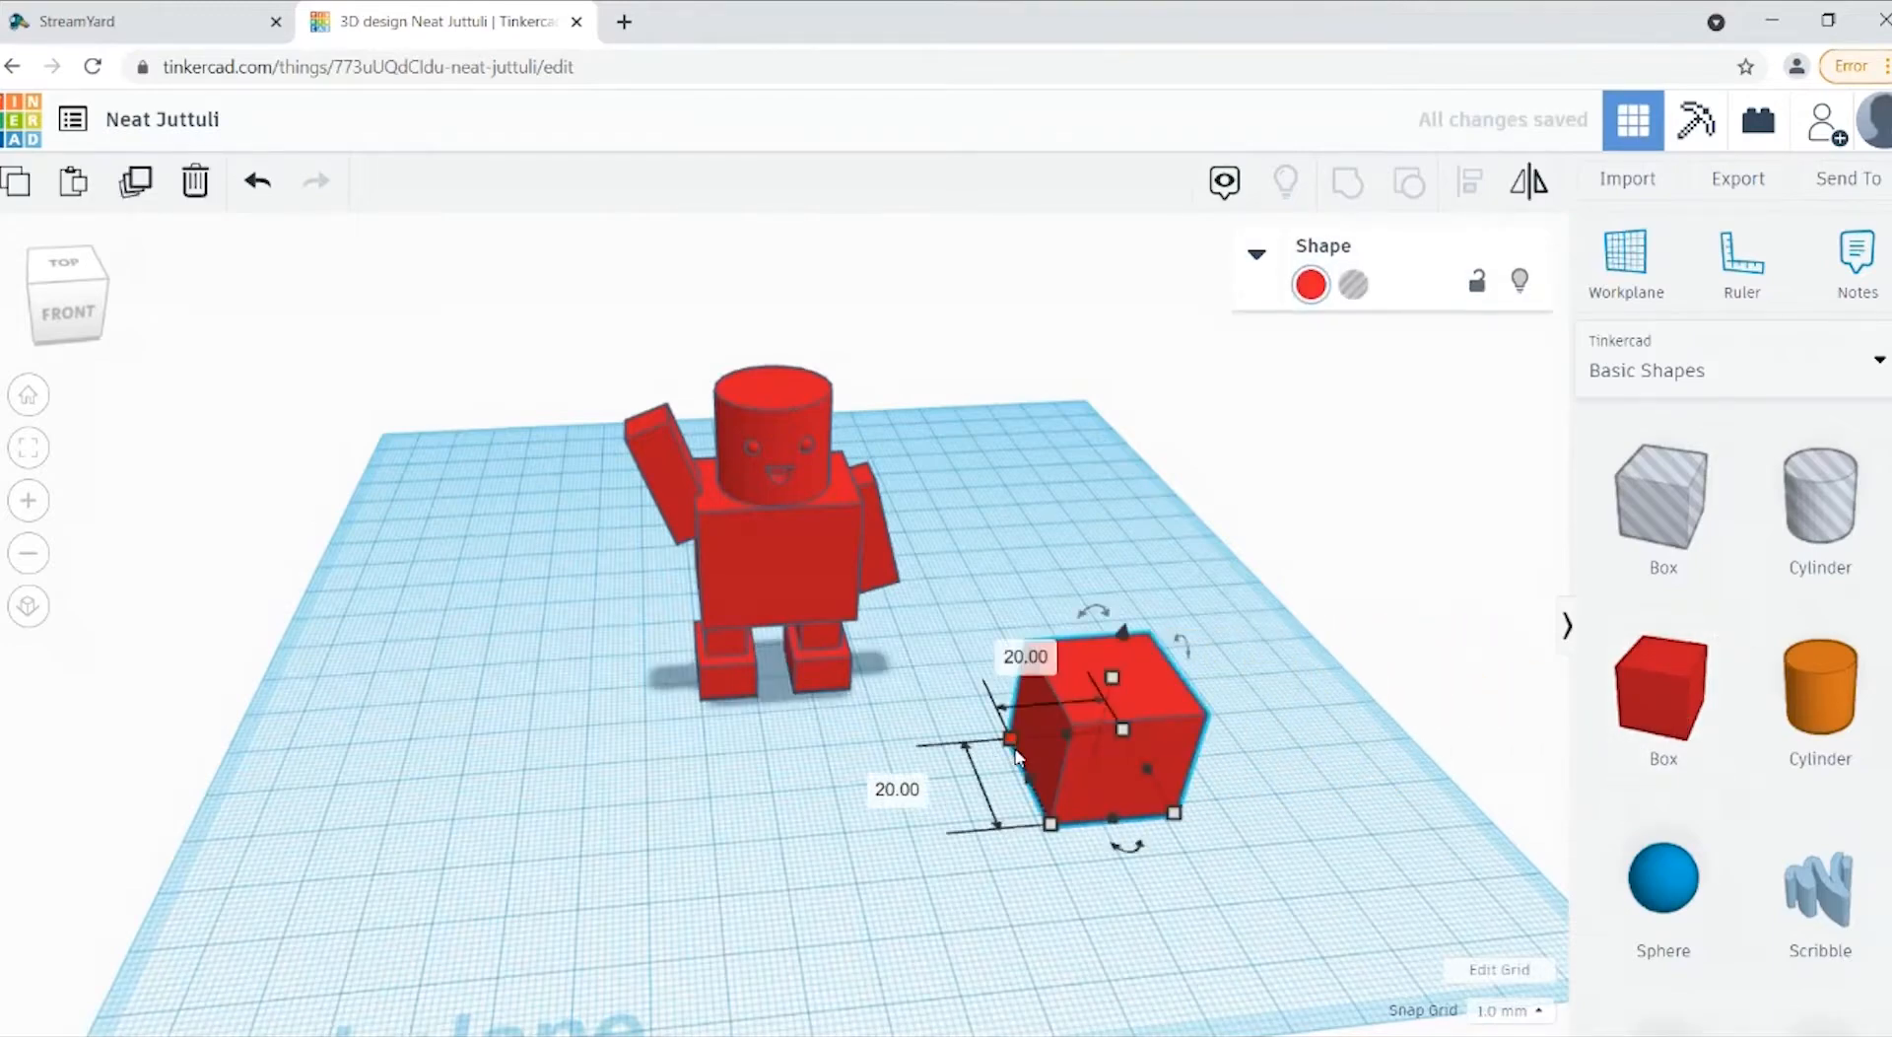
left_click(892, 790)
type("60")
key("Return")
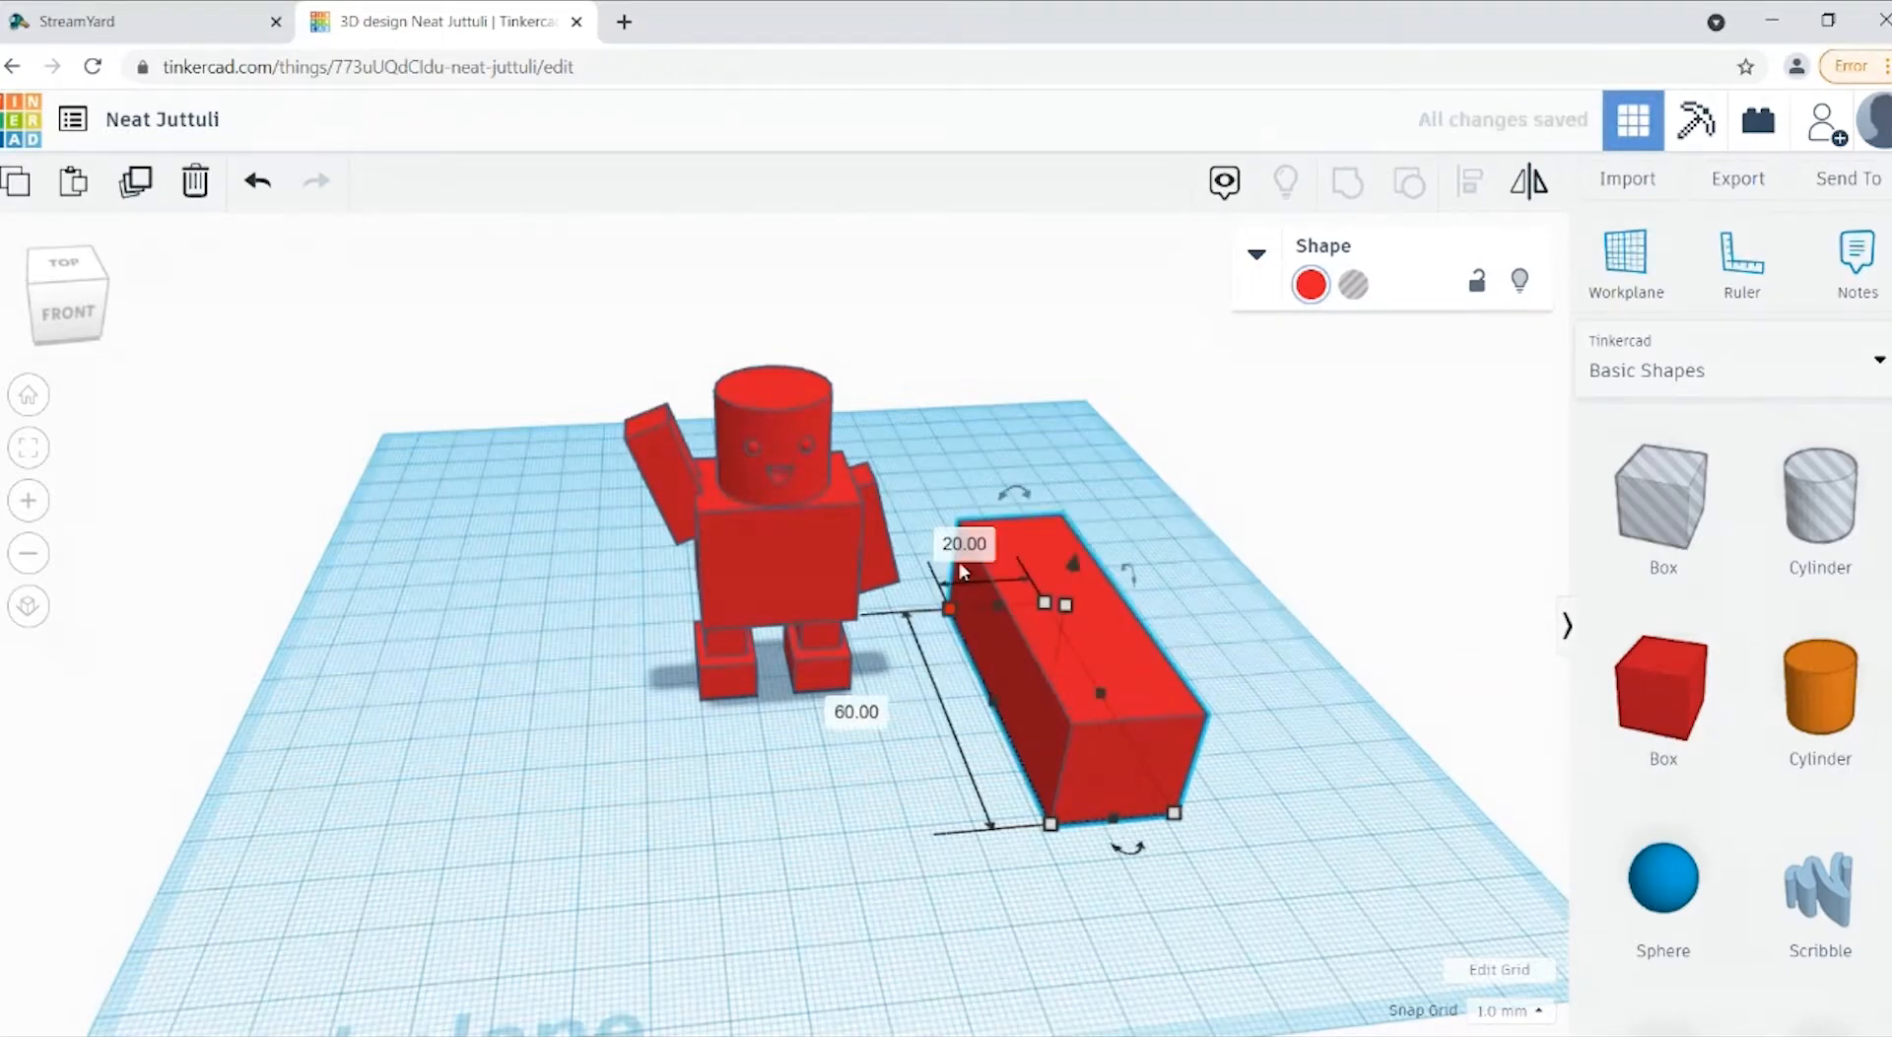
left_click(965, 558)
type("60")
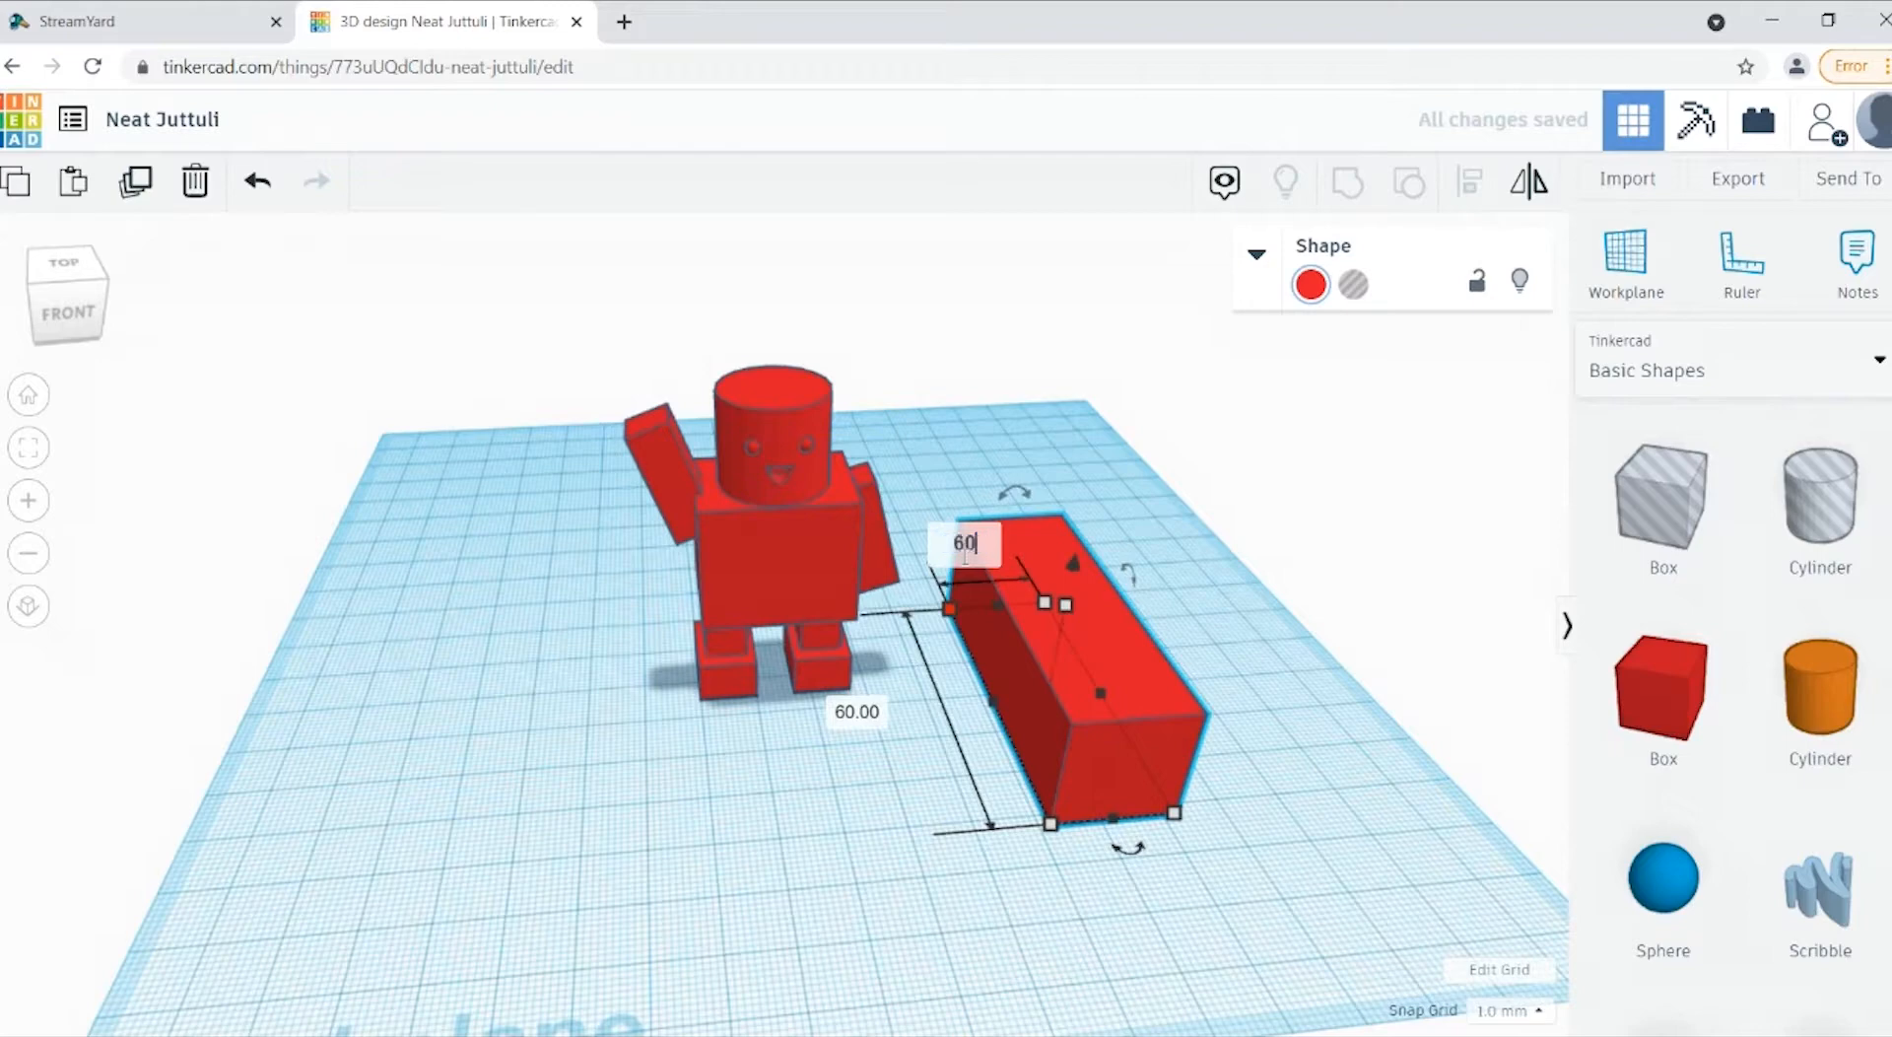
key("Return")
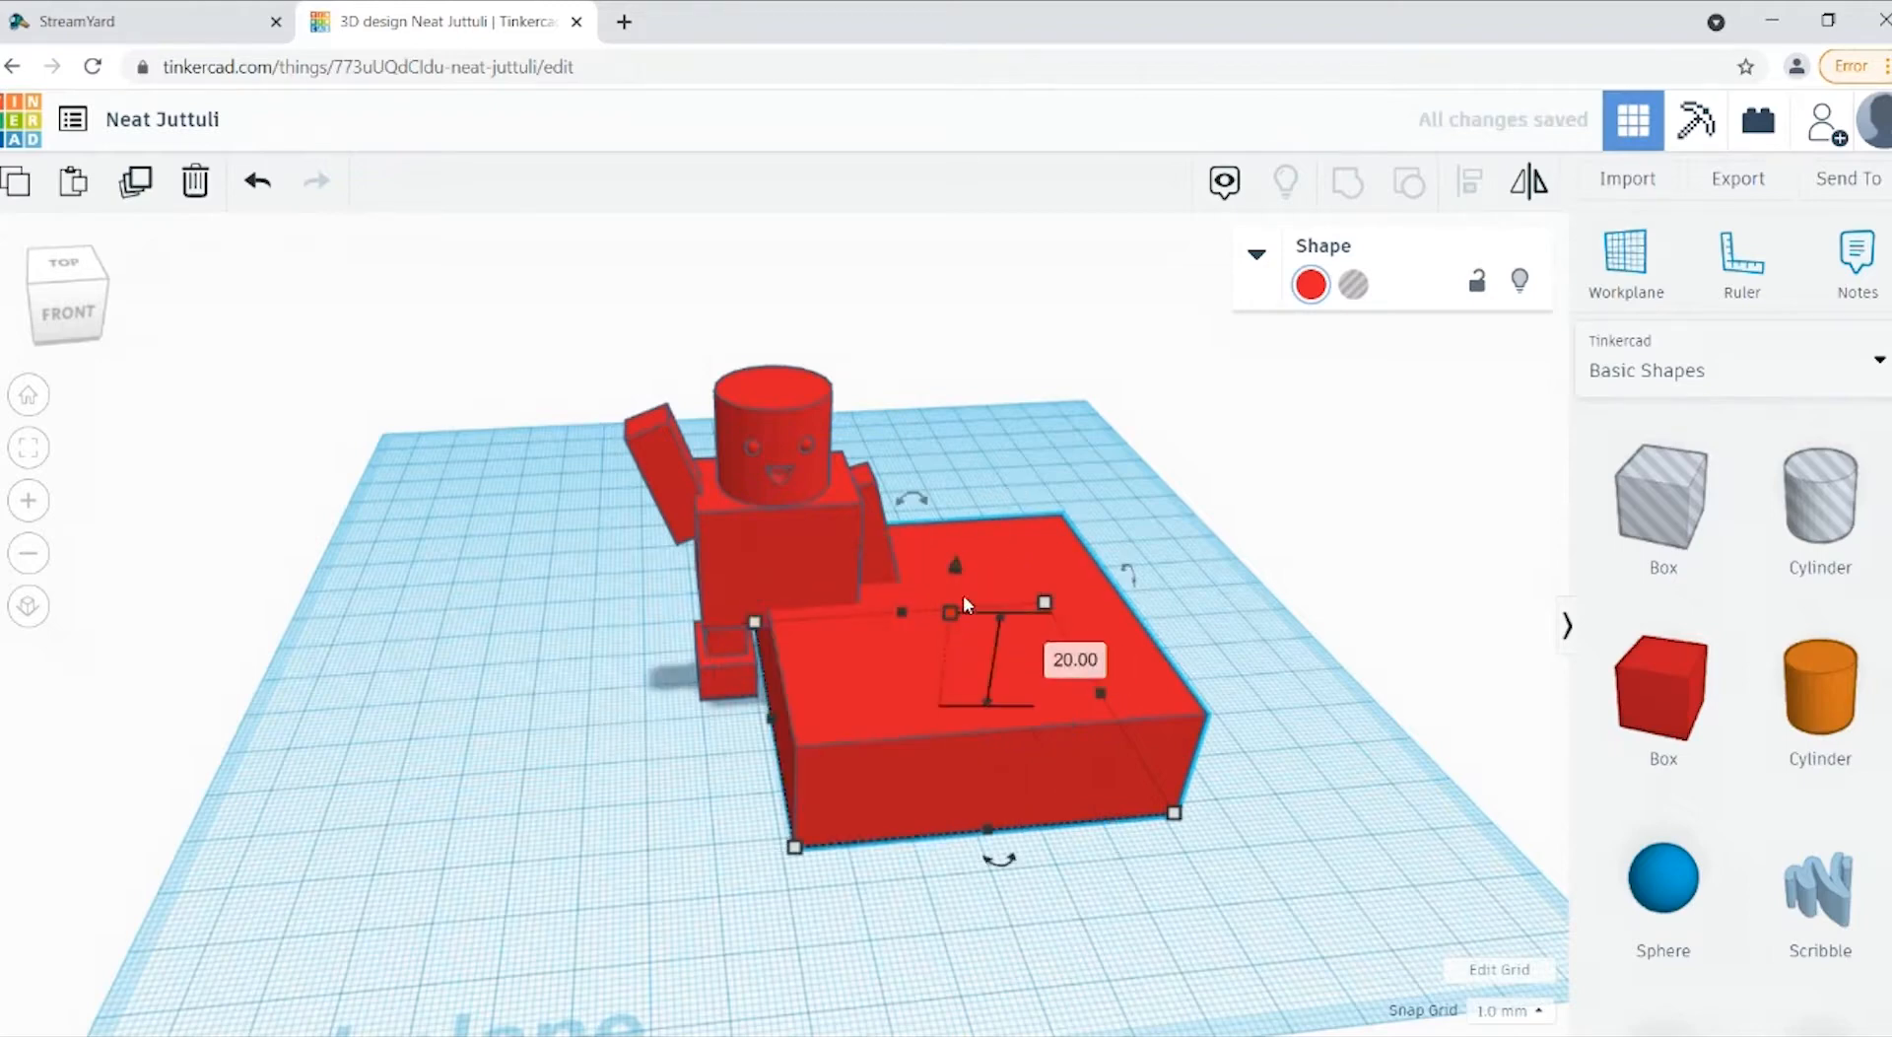
left_click(1094, 662)
type("60")
key("Return")
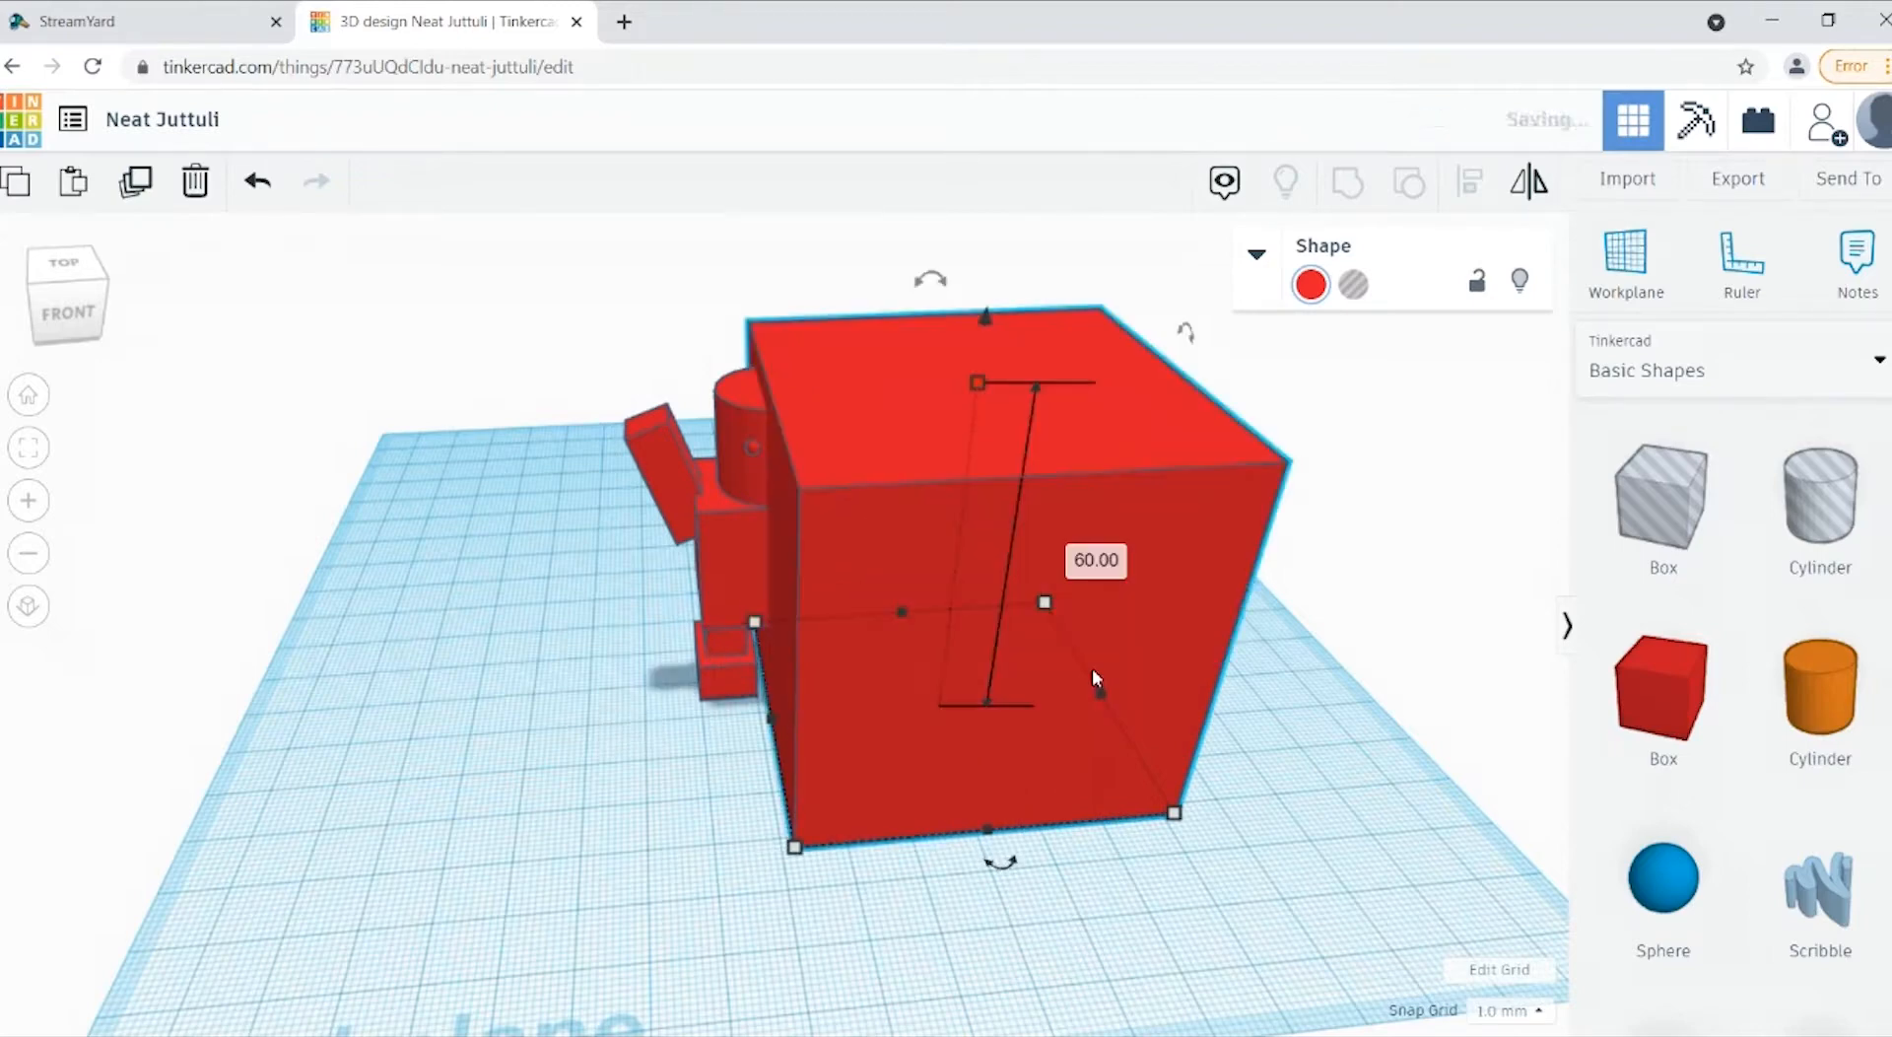
Step: Move the 60 mm box over the figure to compare their sizes from the front, and delete the box
left_click_drag(1189, 603, 911, 612)
left_click(61, 333)
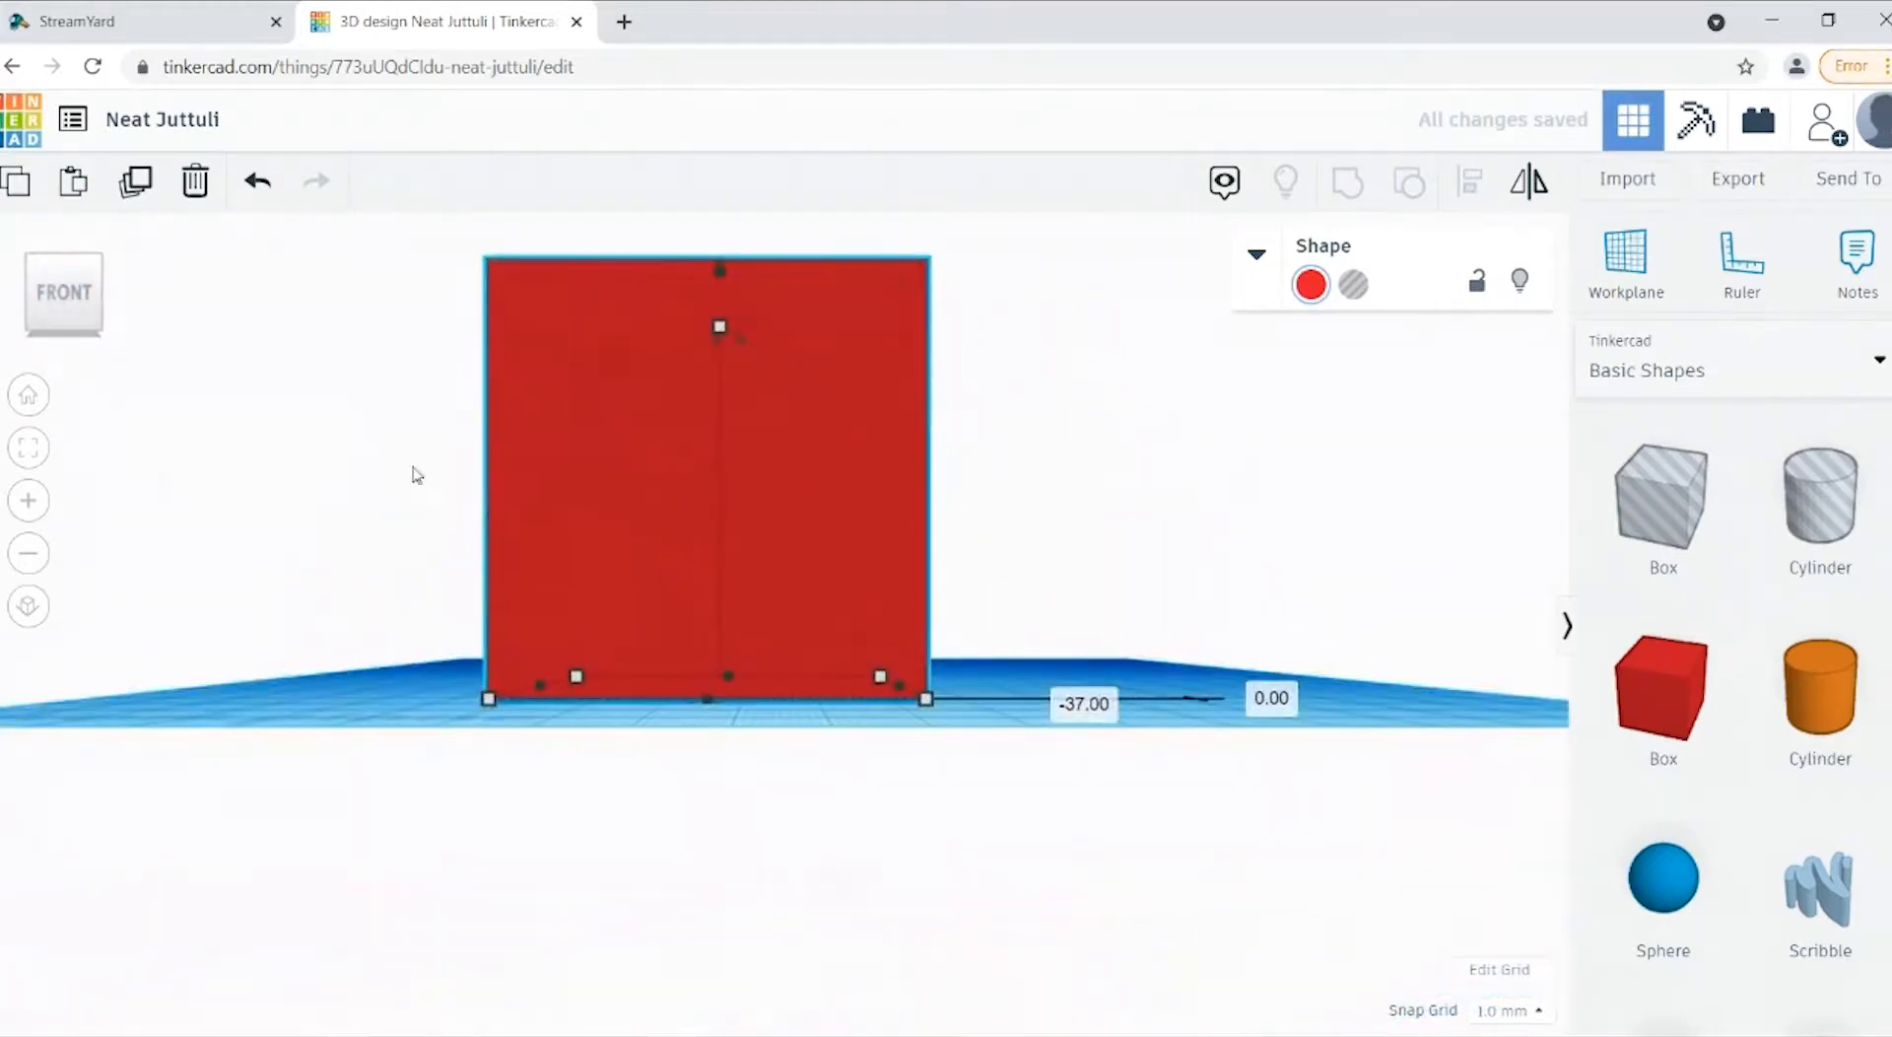
left_click_drag(777, 471, 1309, 615)
key("Delete")
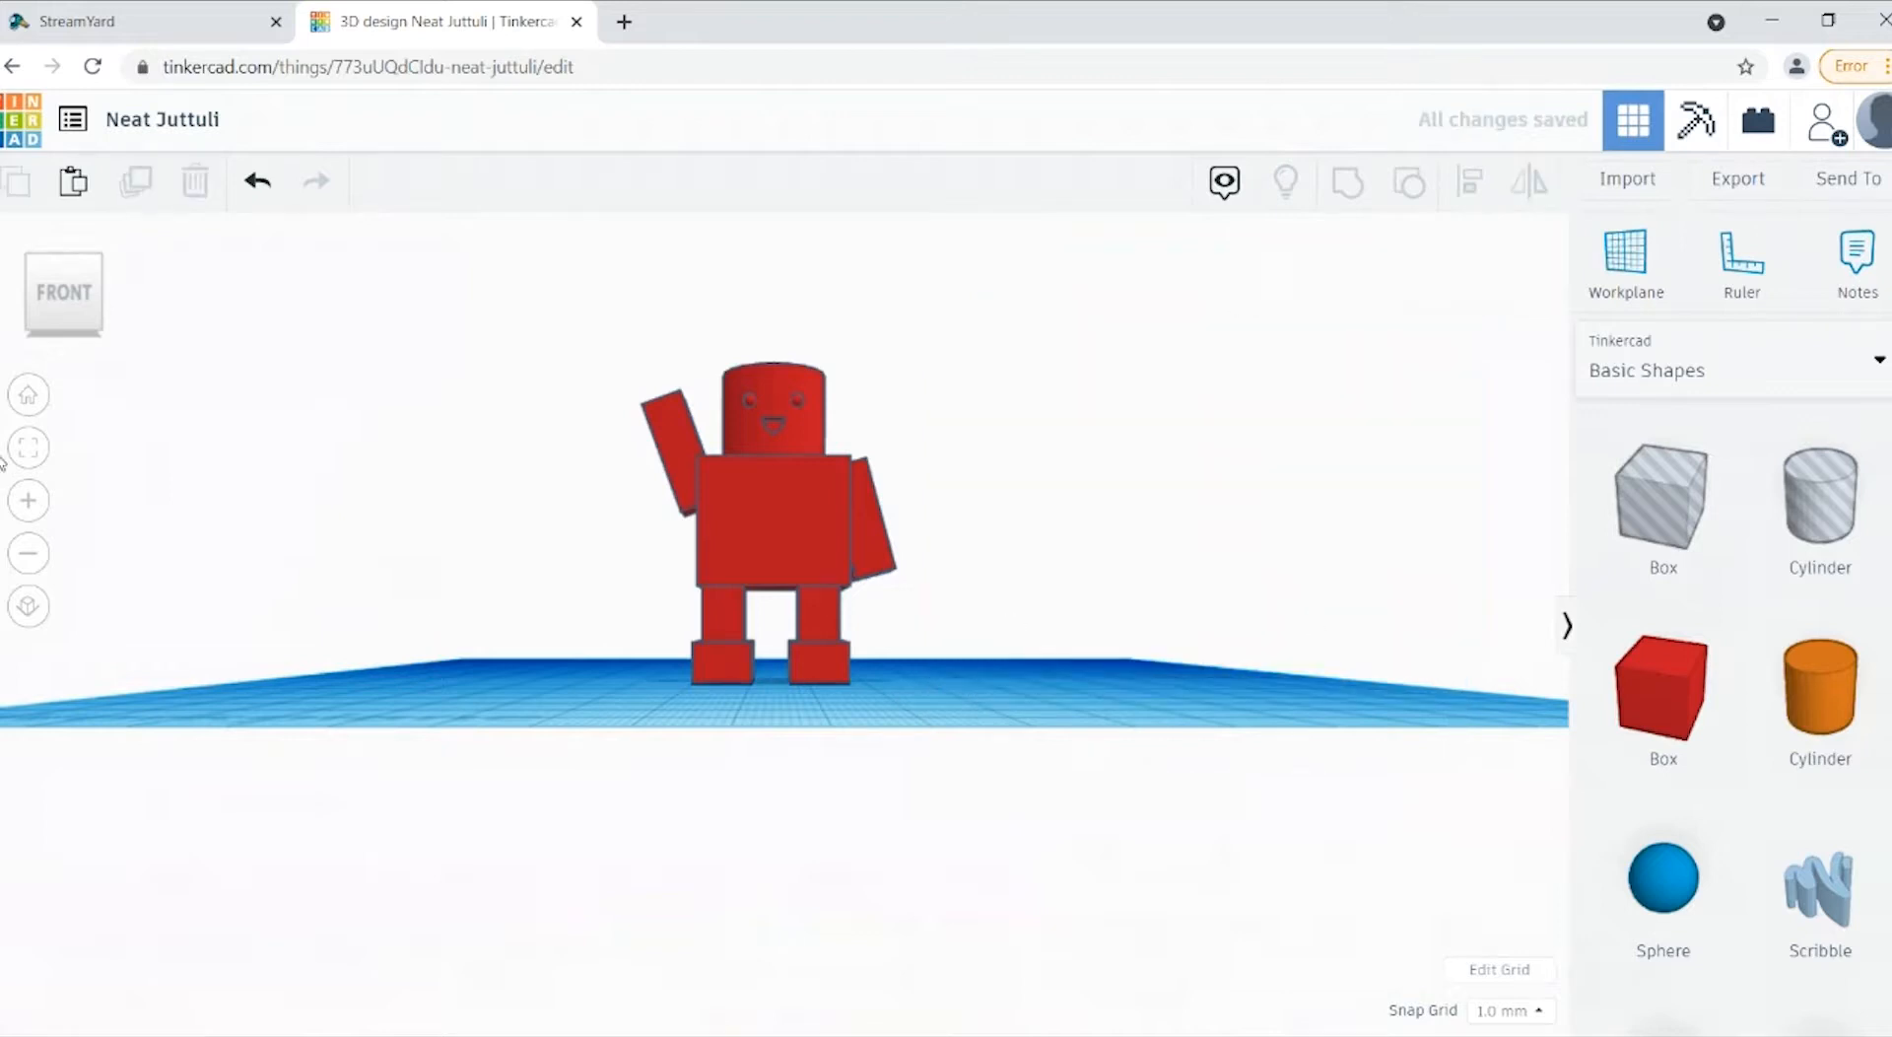